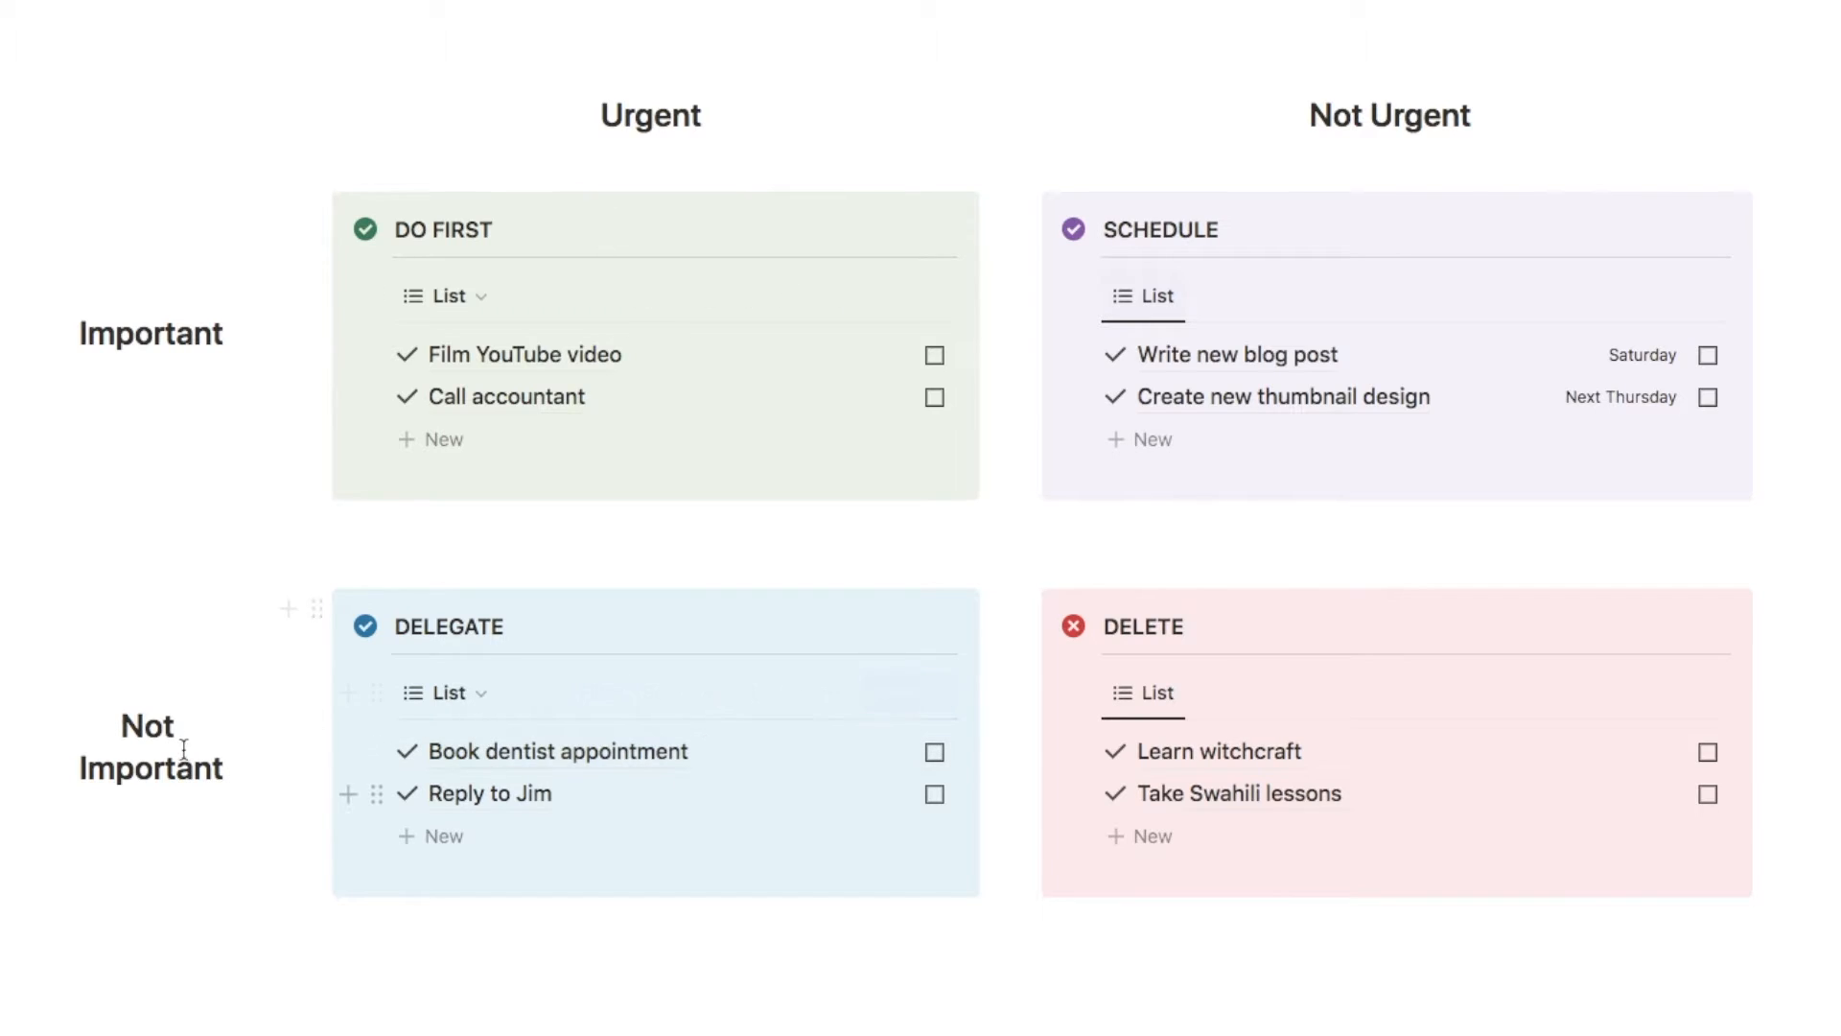
Add a task named "Film YouTube video" to the Do First quadrant and mark it both Important and Urgent
{"action": "scroll", "coordinate": [429, 1025], "scroll_direction": "up", "scroll_amount": 1}
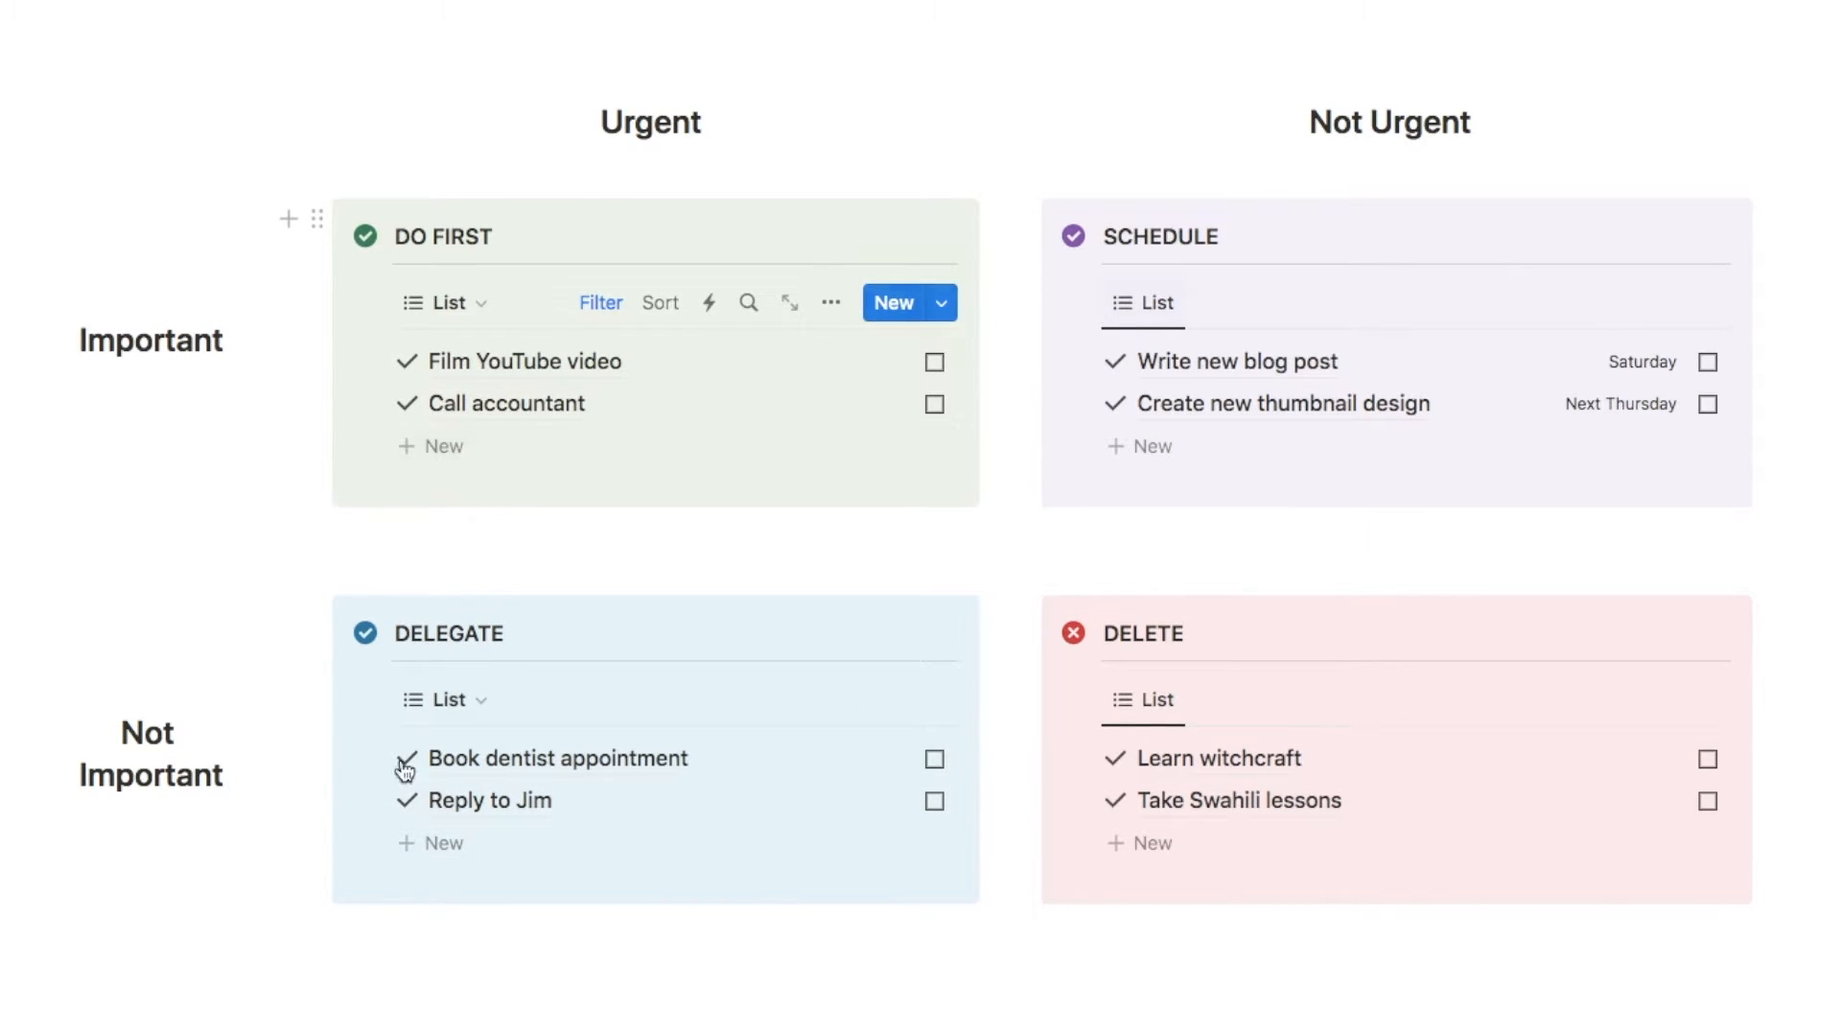
{"action": "left_click", "coordinate": [446, 457]}
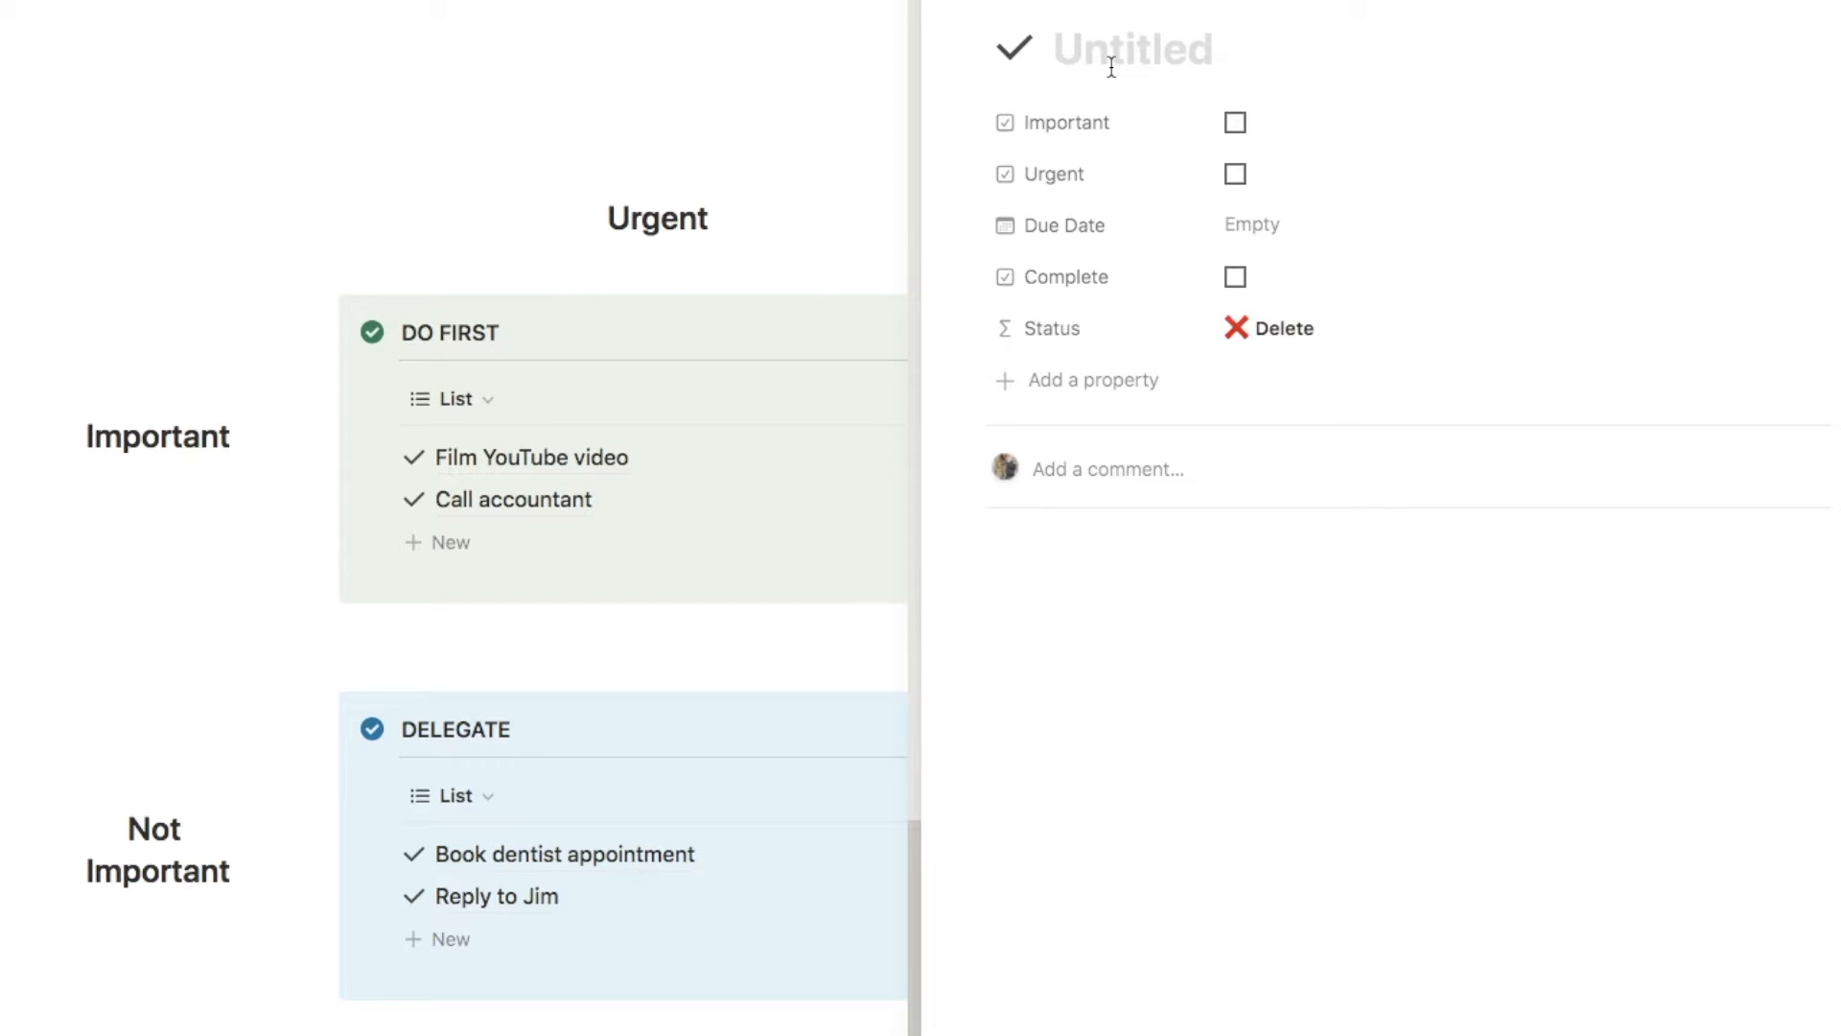
{"action": "type", "text": "Fil"}
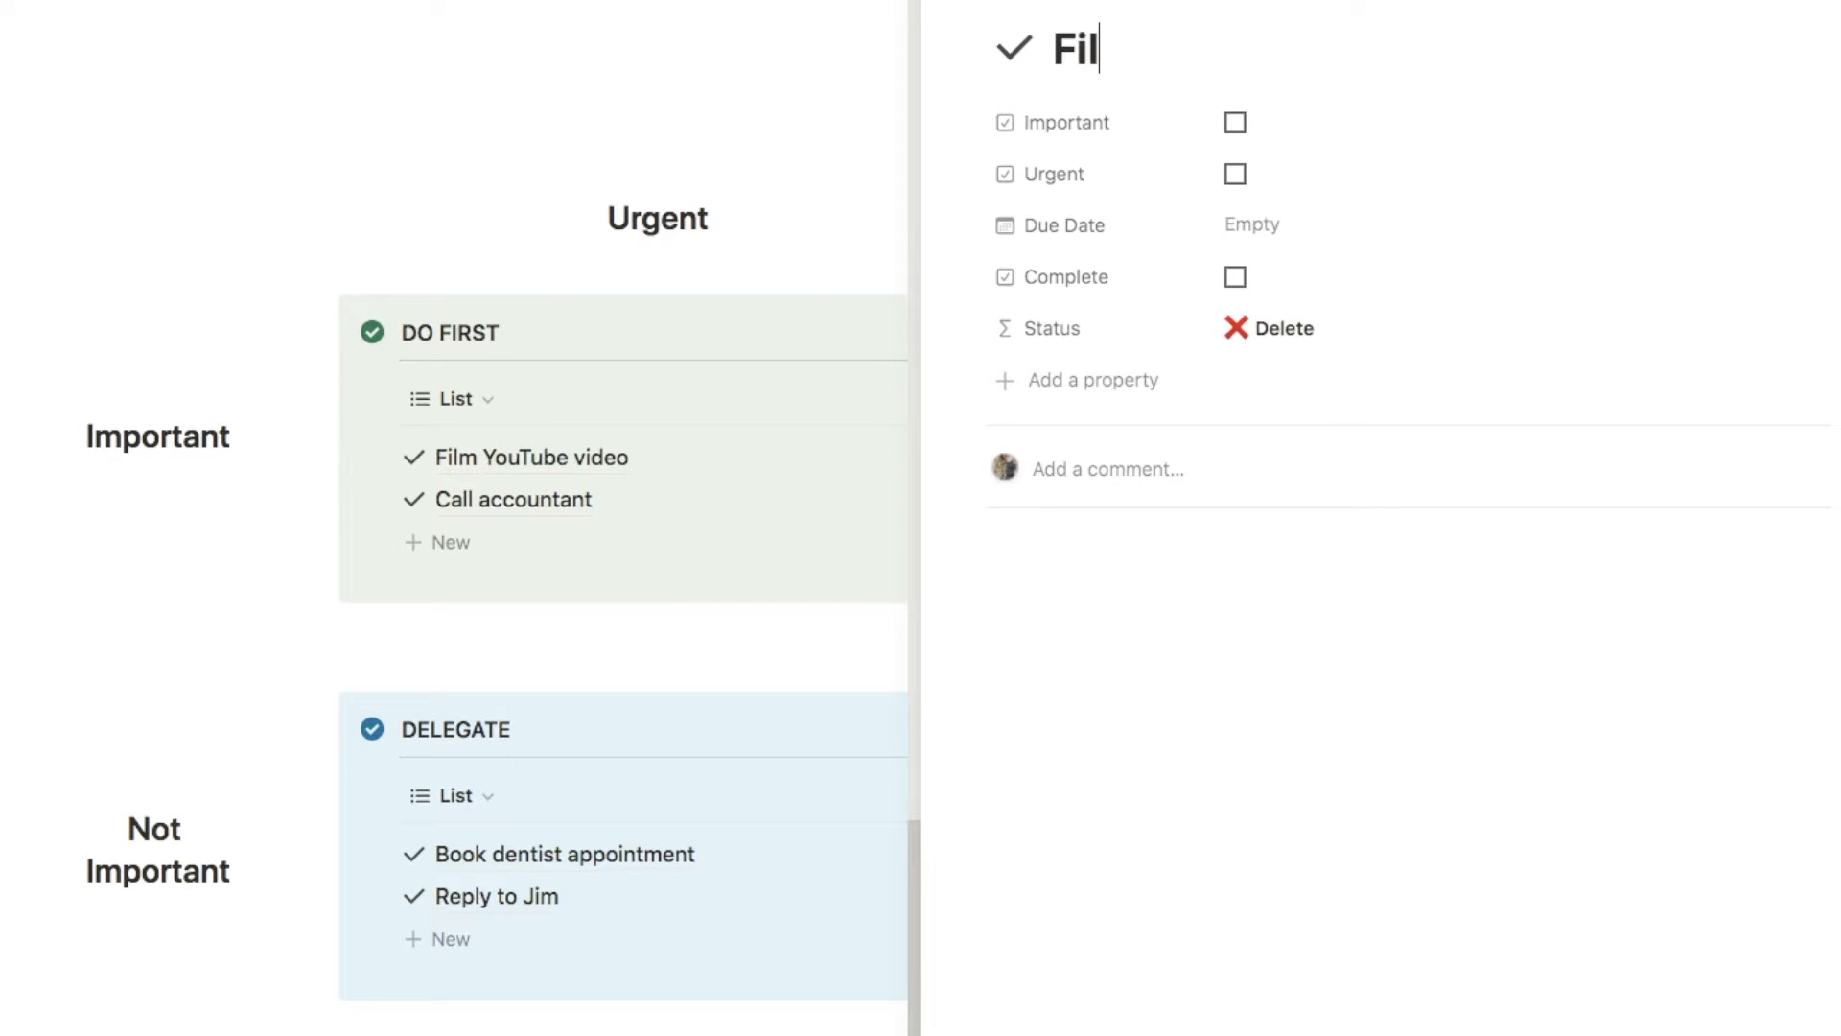
{"action": "type", "text": "m YouTube video"}
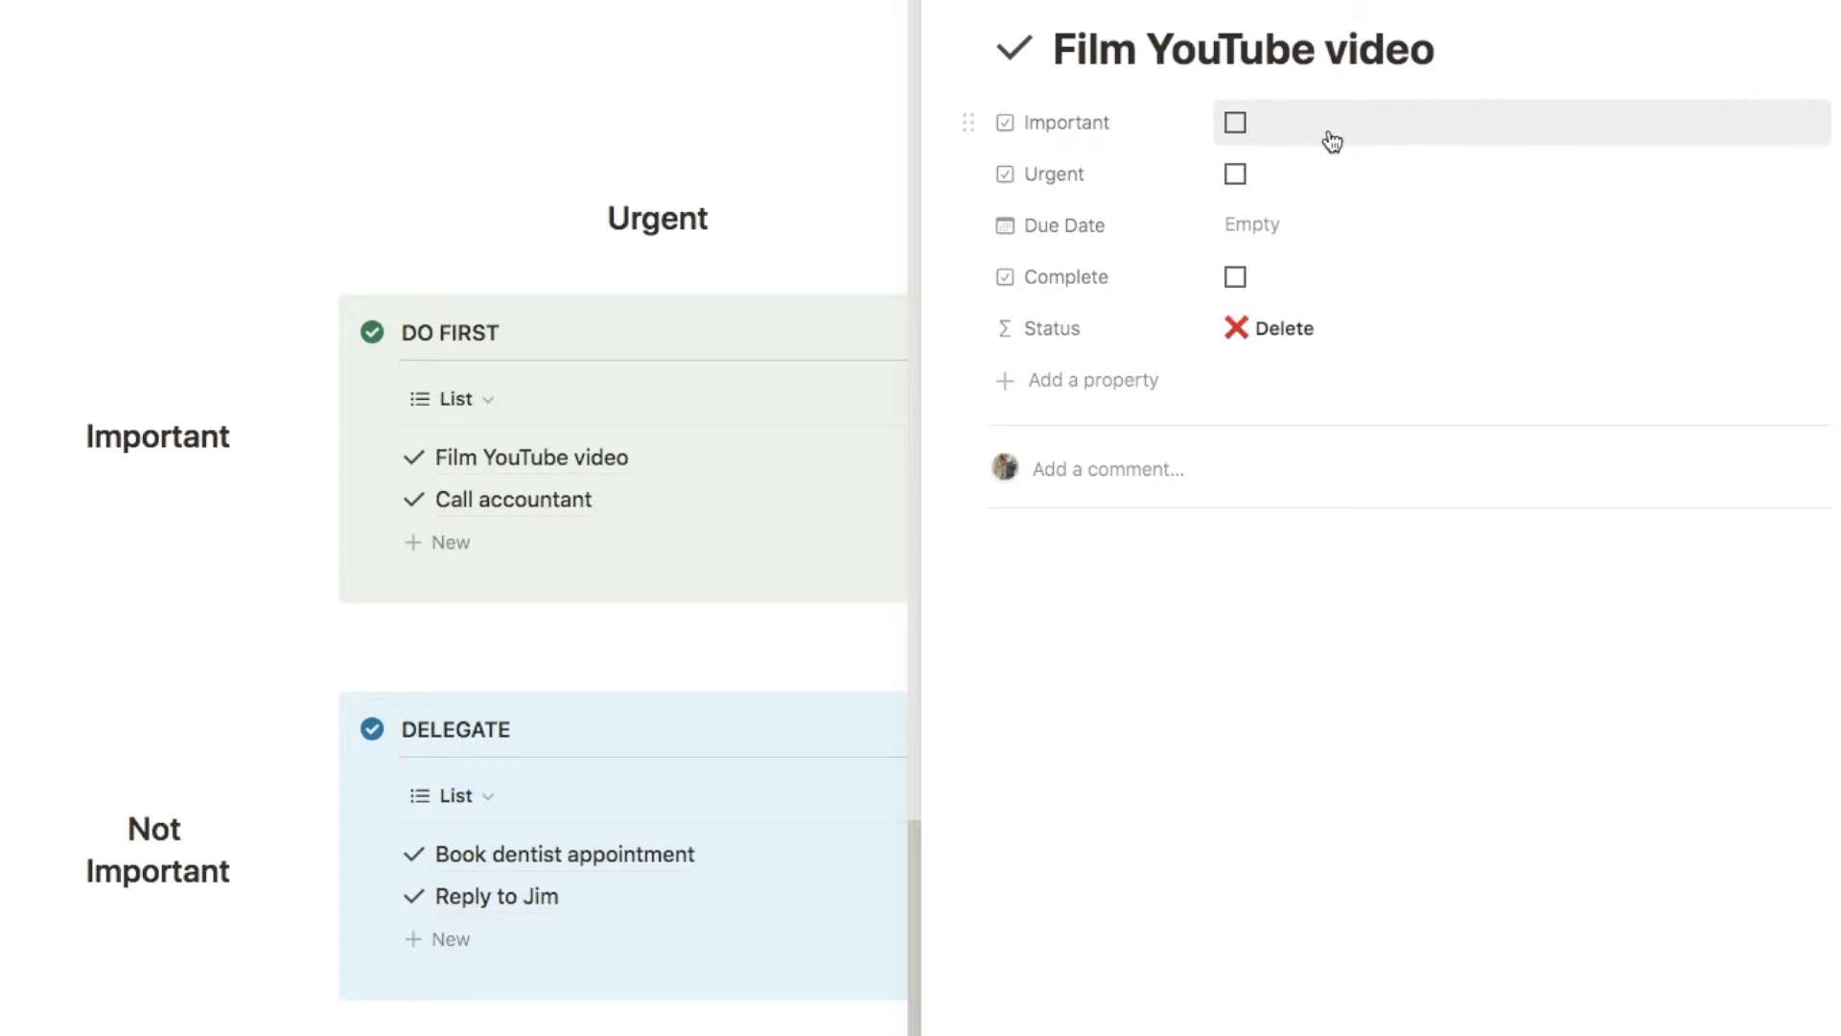
{"action": "left_click", "coordinate": [1235, 123]}
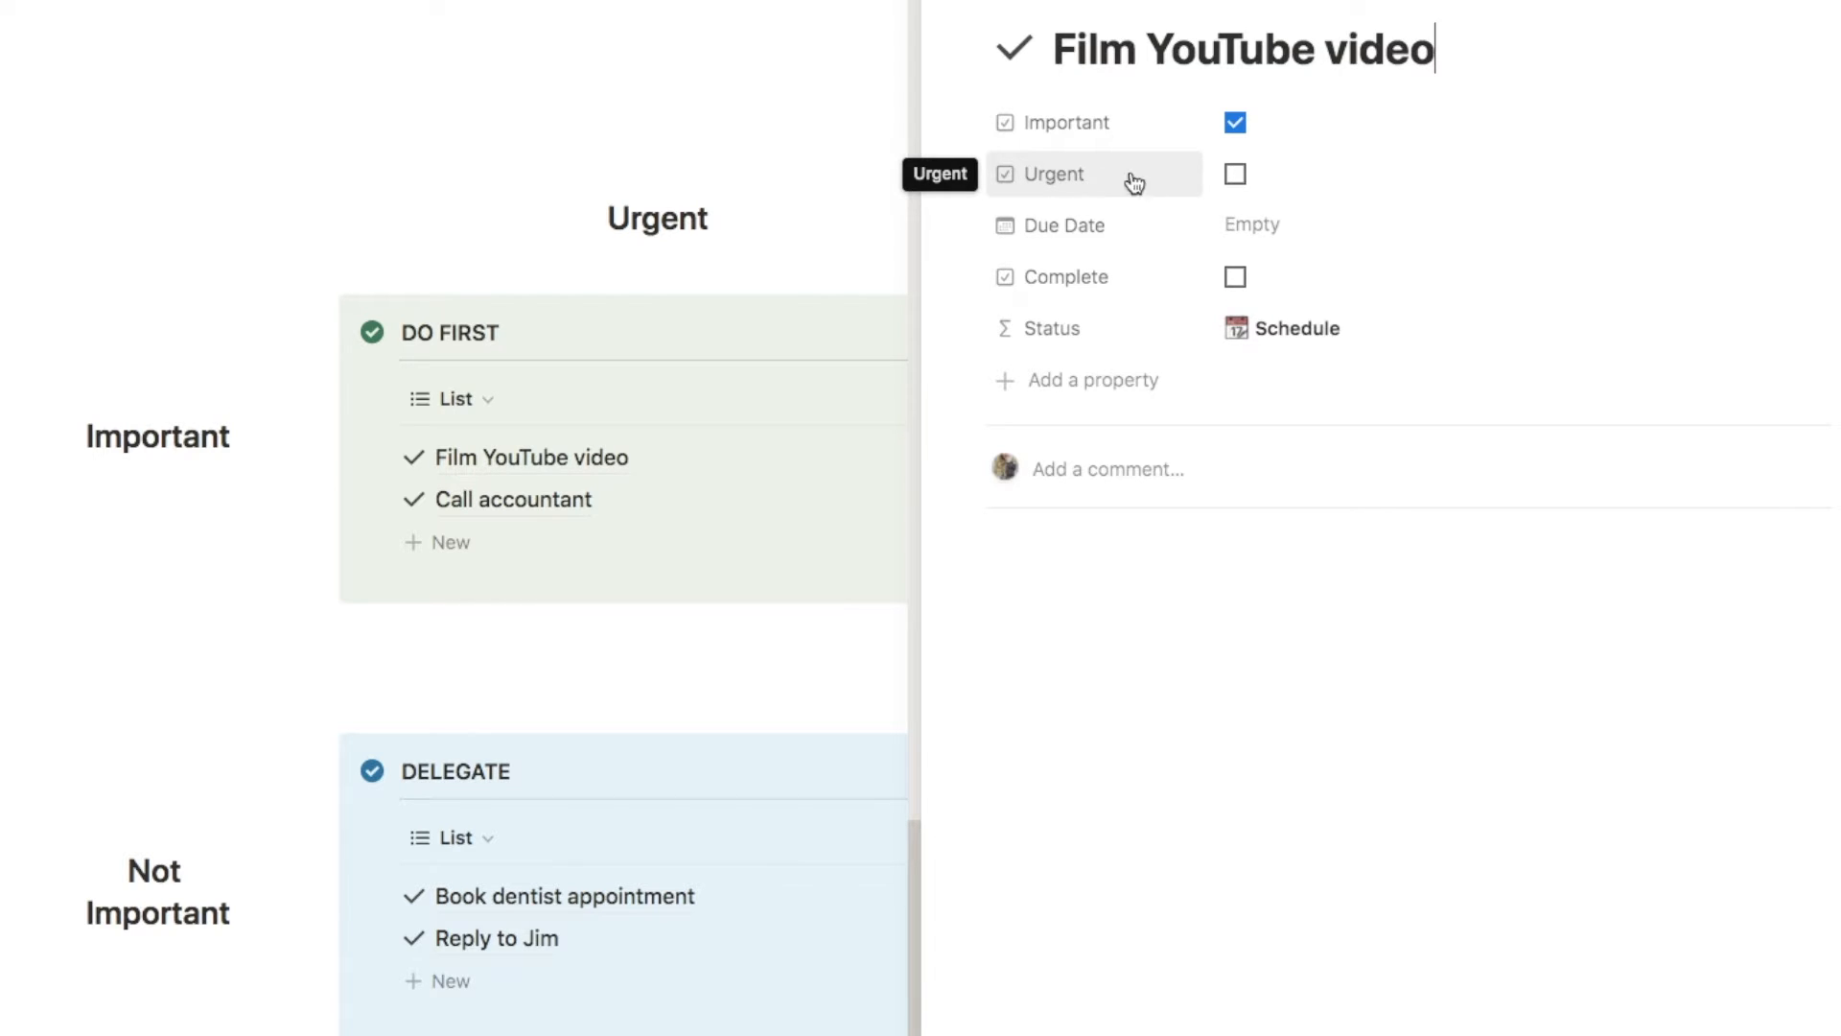
{"action": "left_click", "coordinate": [1235, 174]}
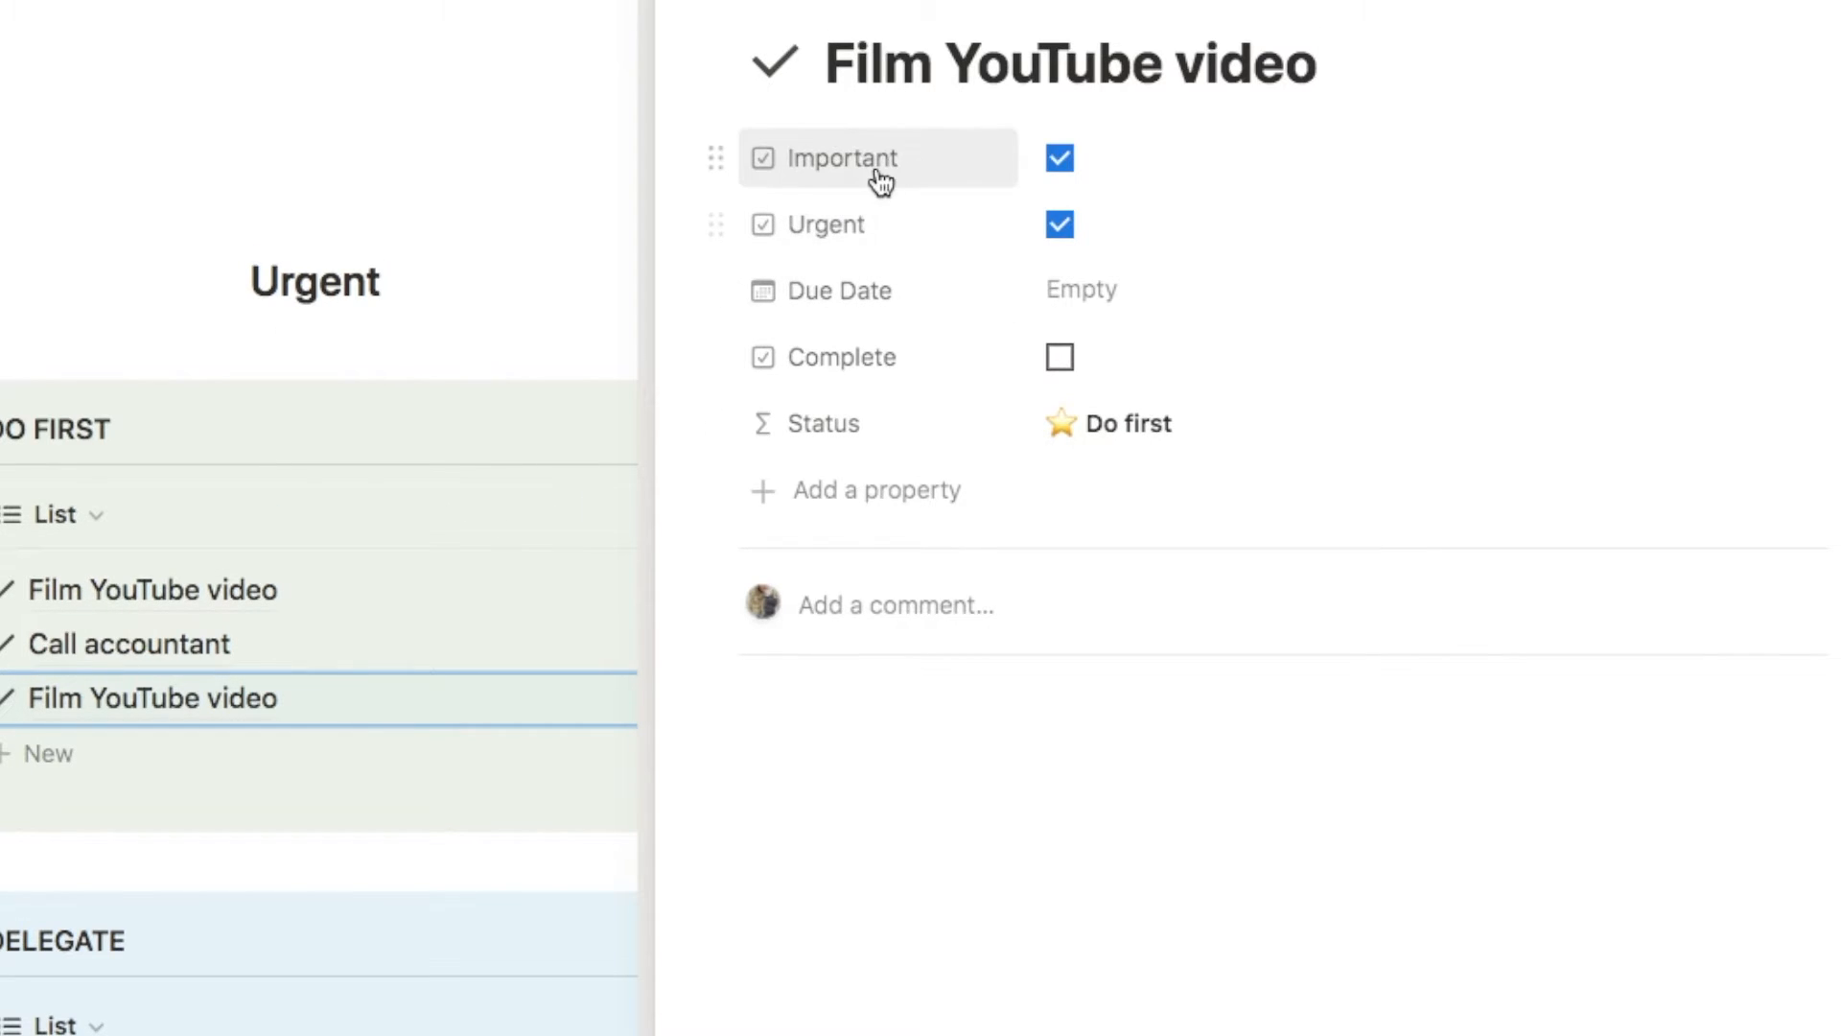
Set the new task's due date to January 15, 2024 and close its page
{"action": "left_click", "coordinate": [1072, 297]}
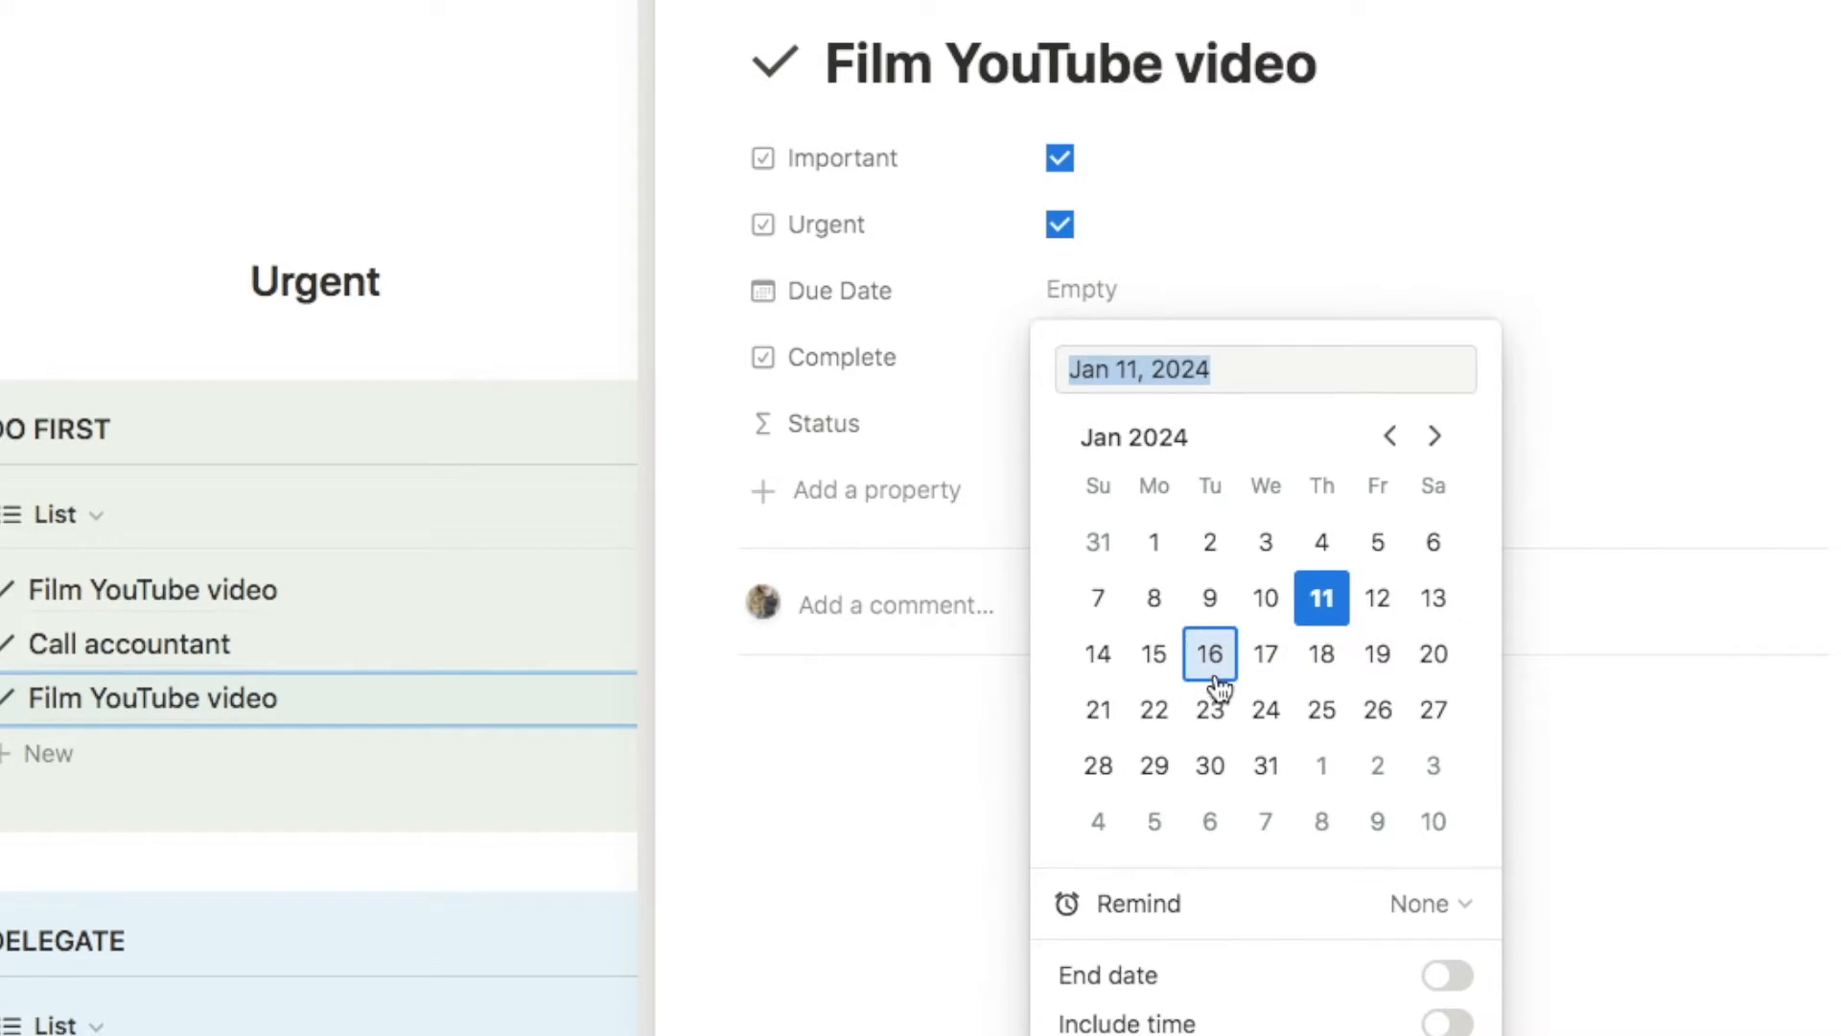
{"action": "left_click", "coordinate": [1153, 654]}
{"action": "left_click", "coordinate": [1133, 105]}
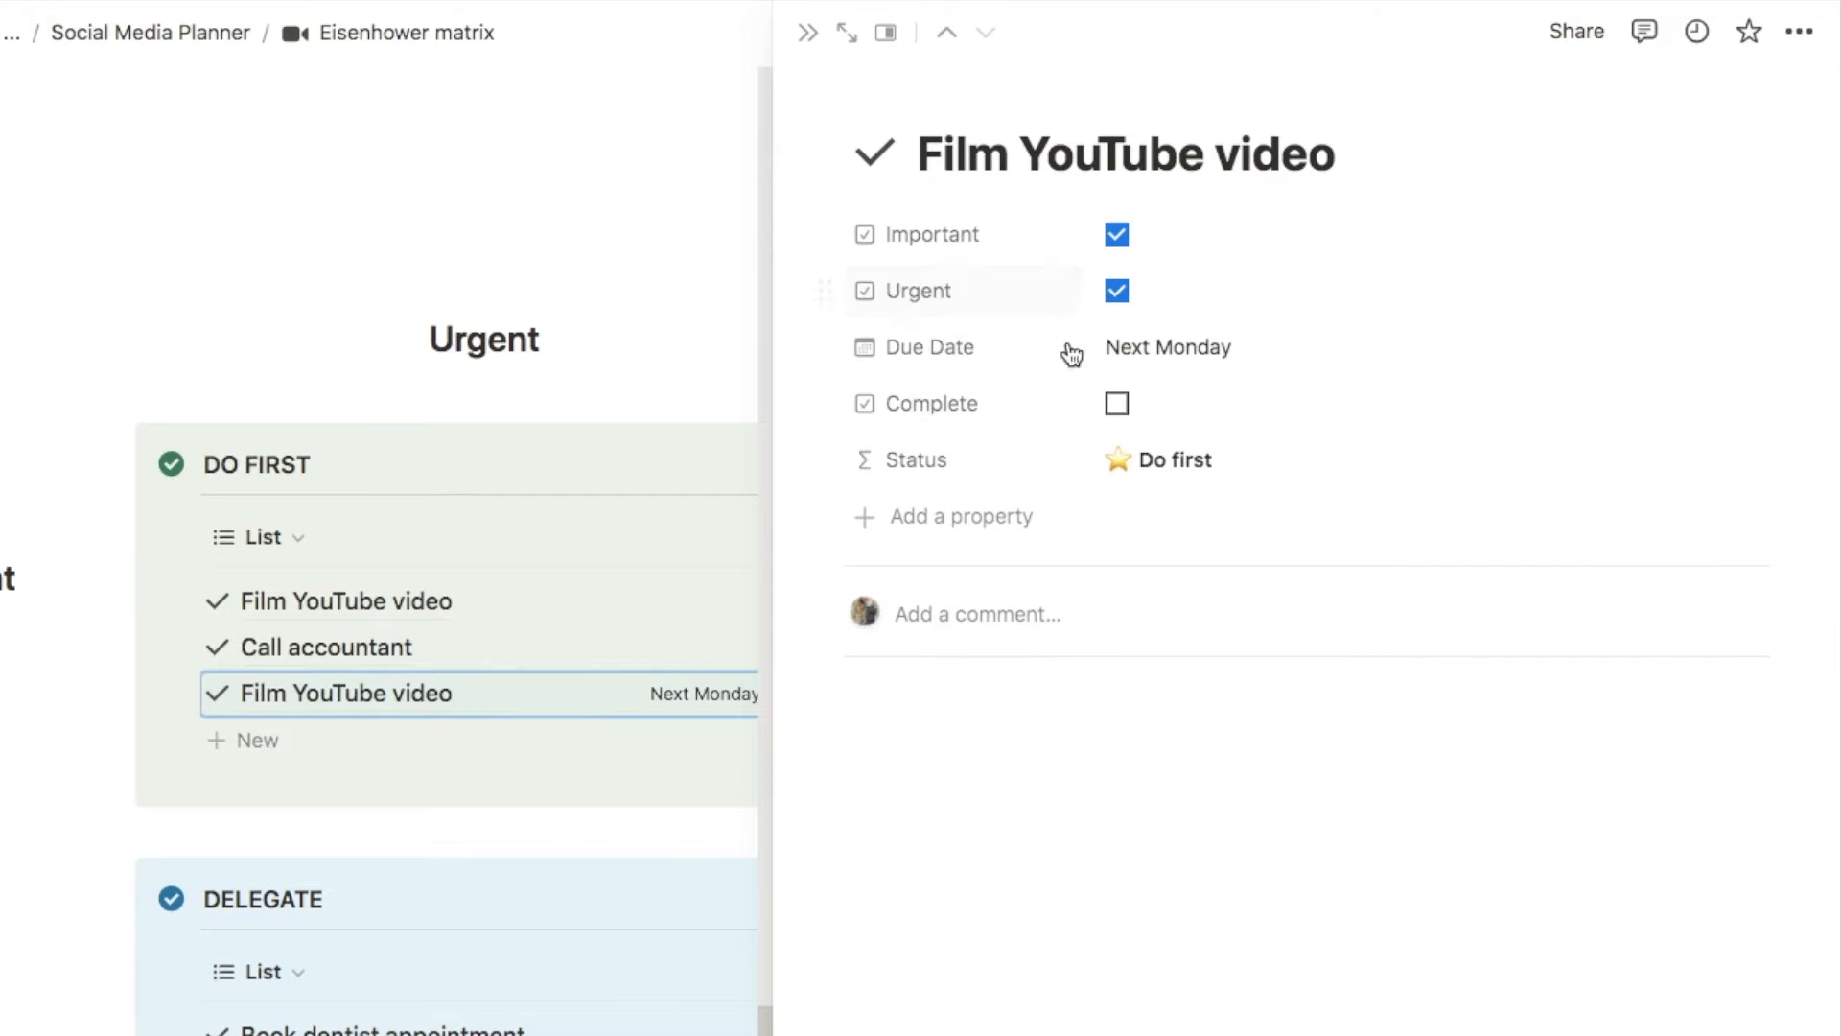
{"action": "left_click", "coordinate": [809, 34]}
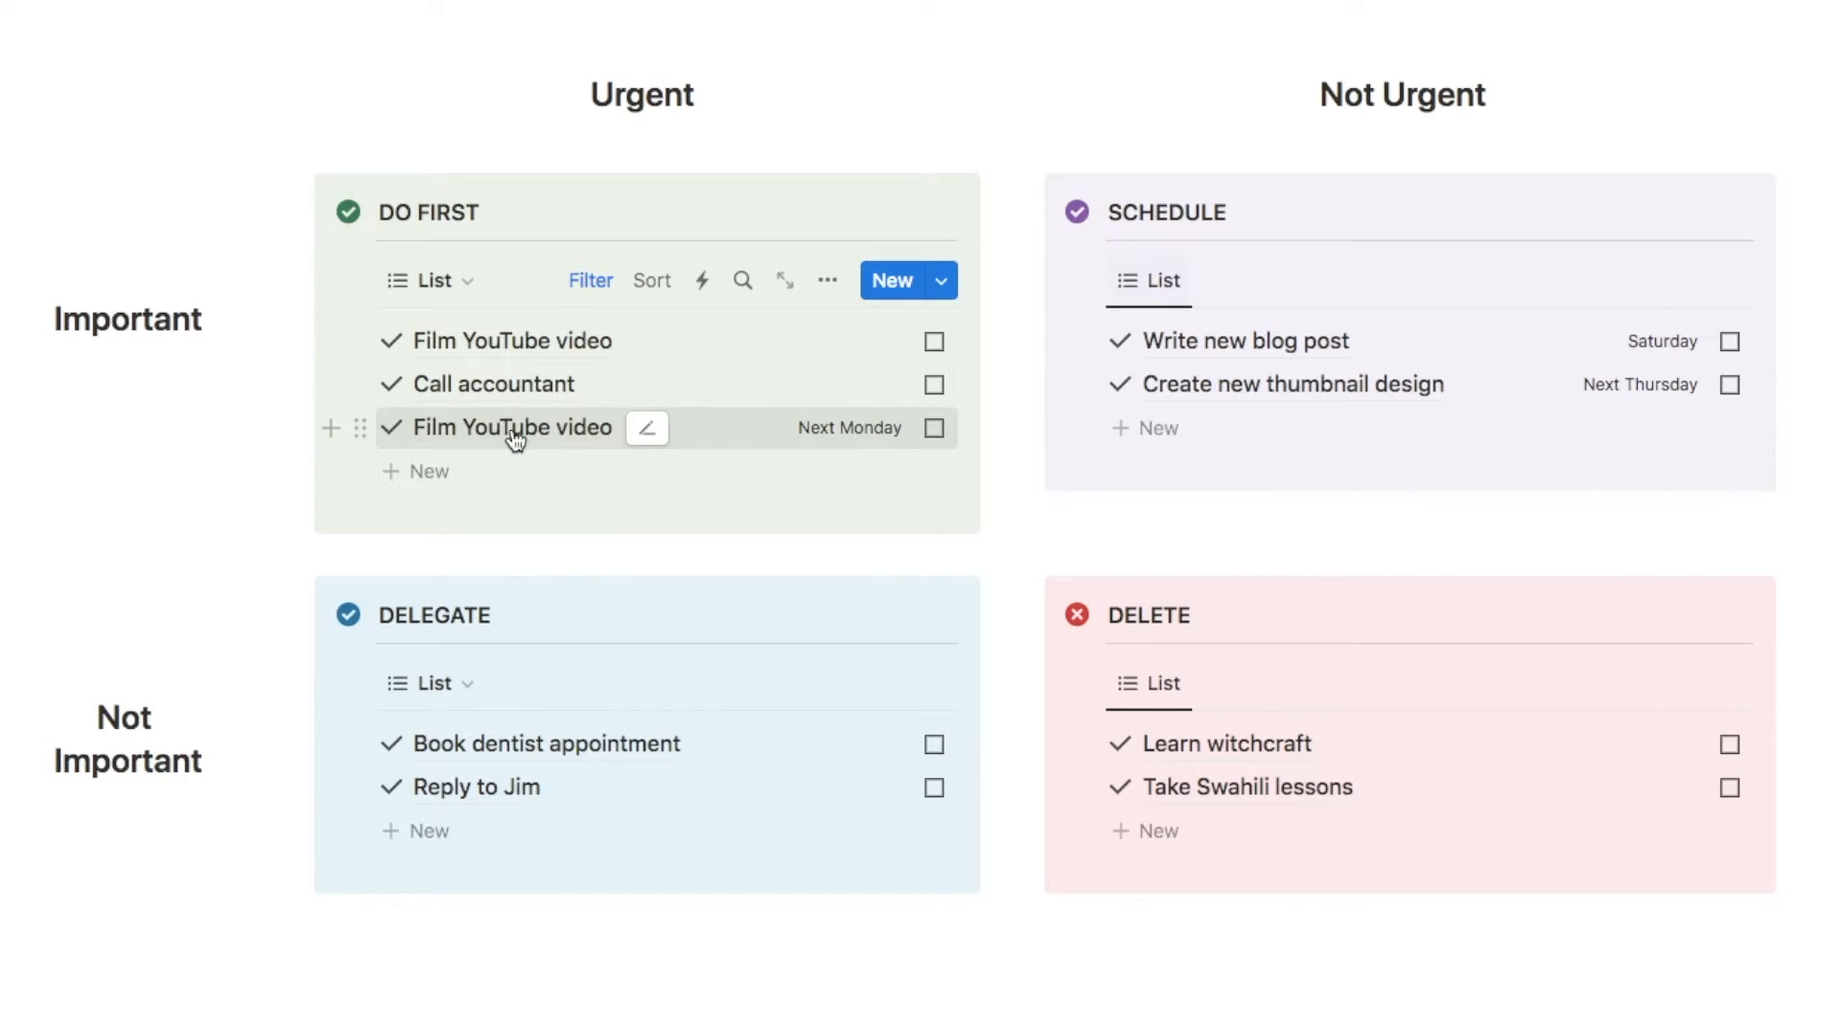
Clear Urgent on the "Film YouTube video" task due next Monday and tick it off in the Schedule quadrant
{"action": "left_click", "coordinate": [572, 436]}
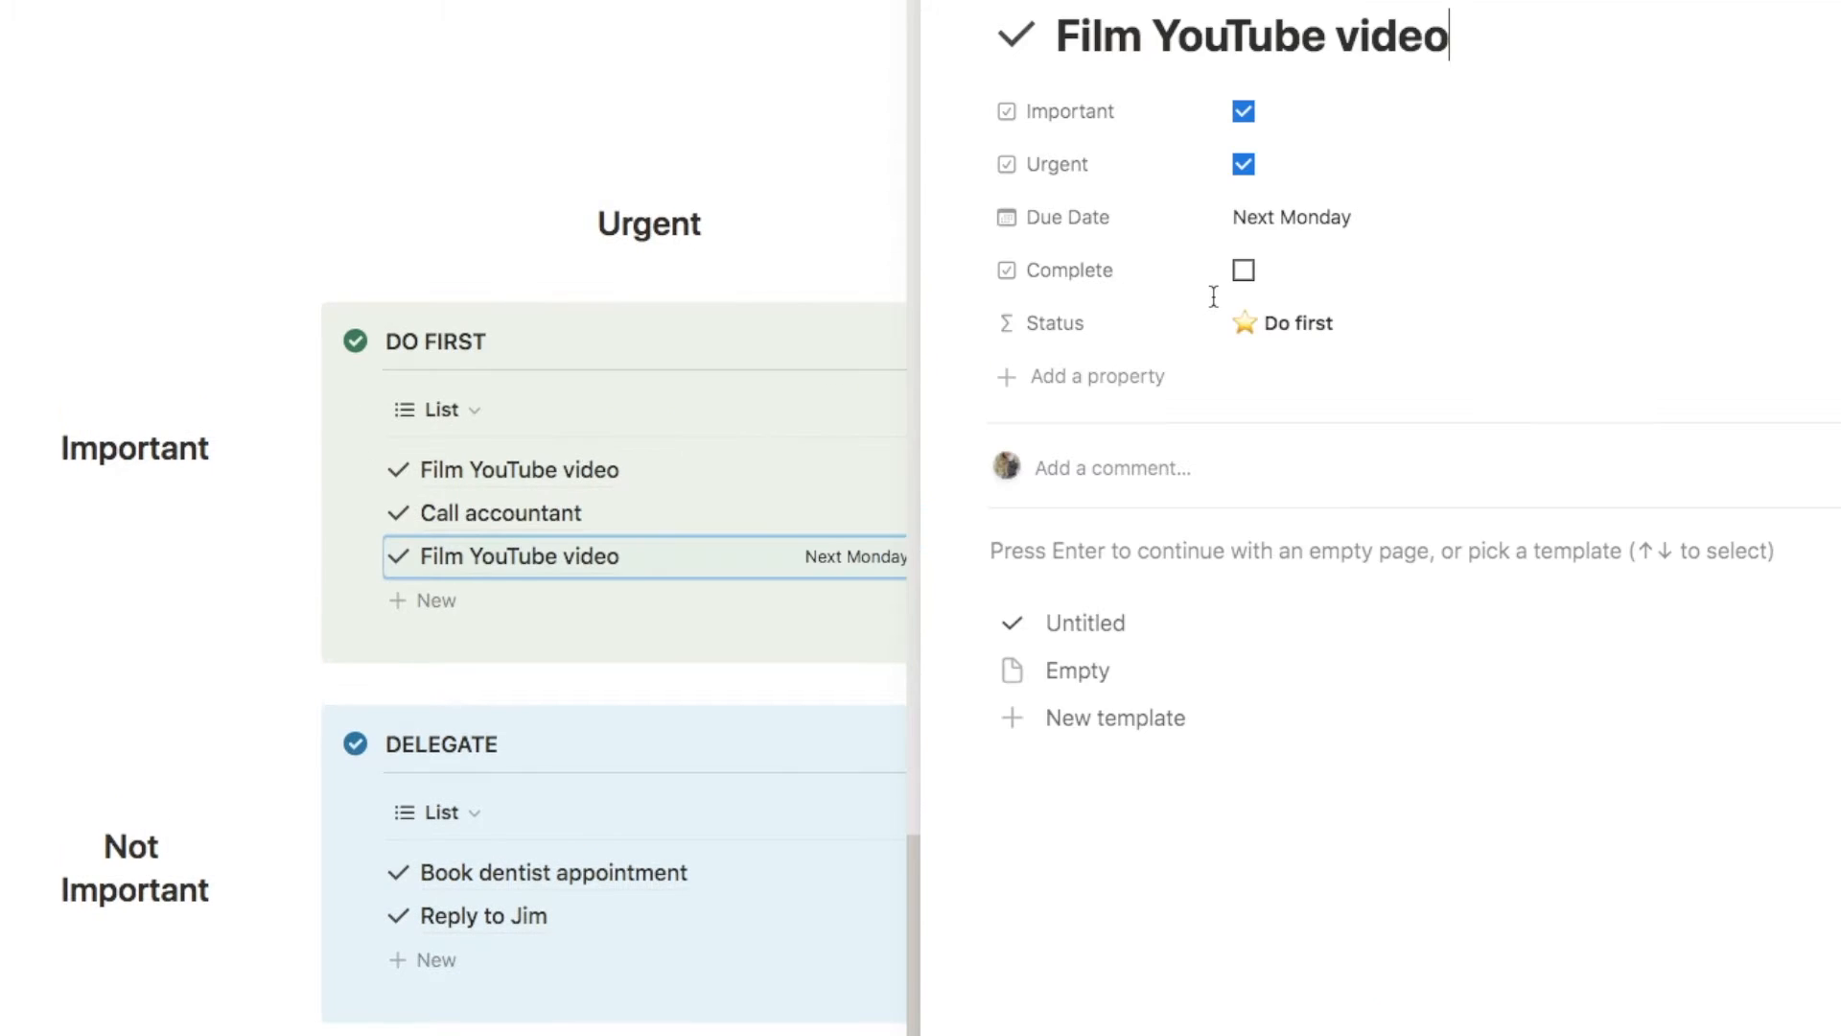
{"action": "left_click", "coordinate": [1242, 164]}
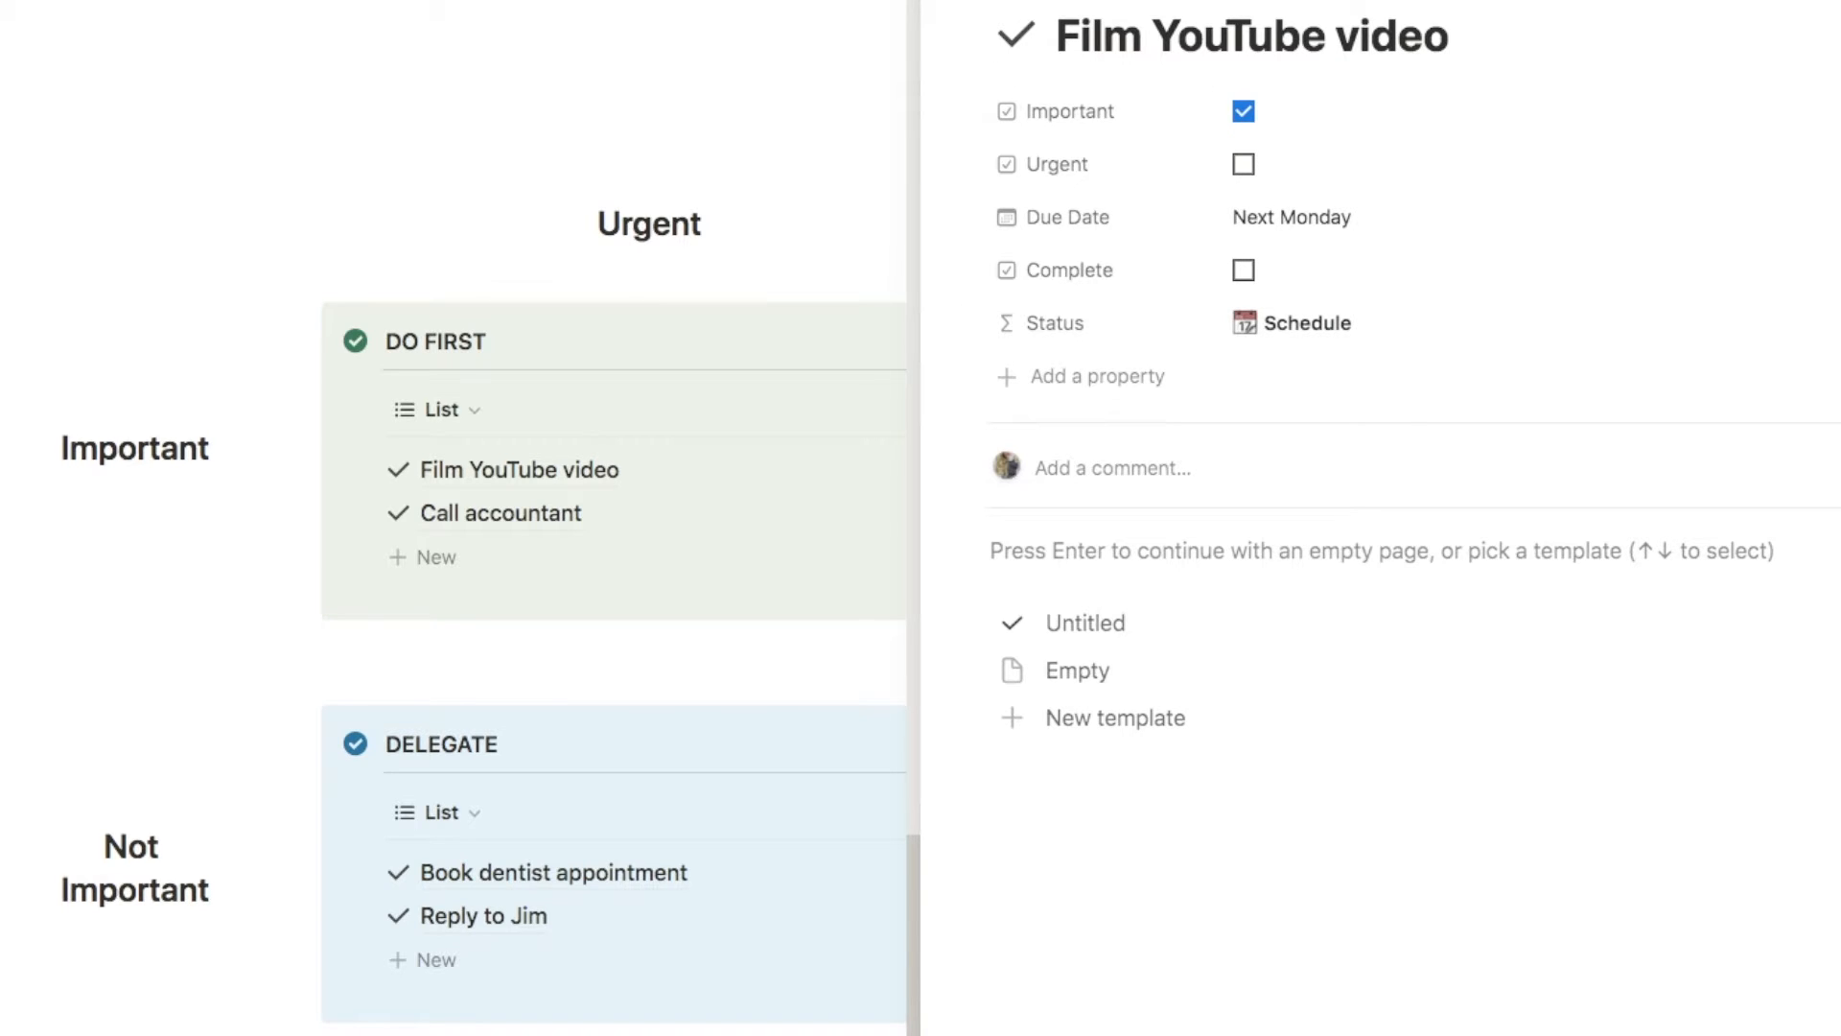
{"action": "key", "text": "Escape"}
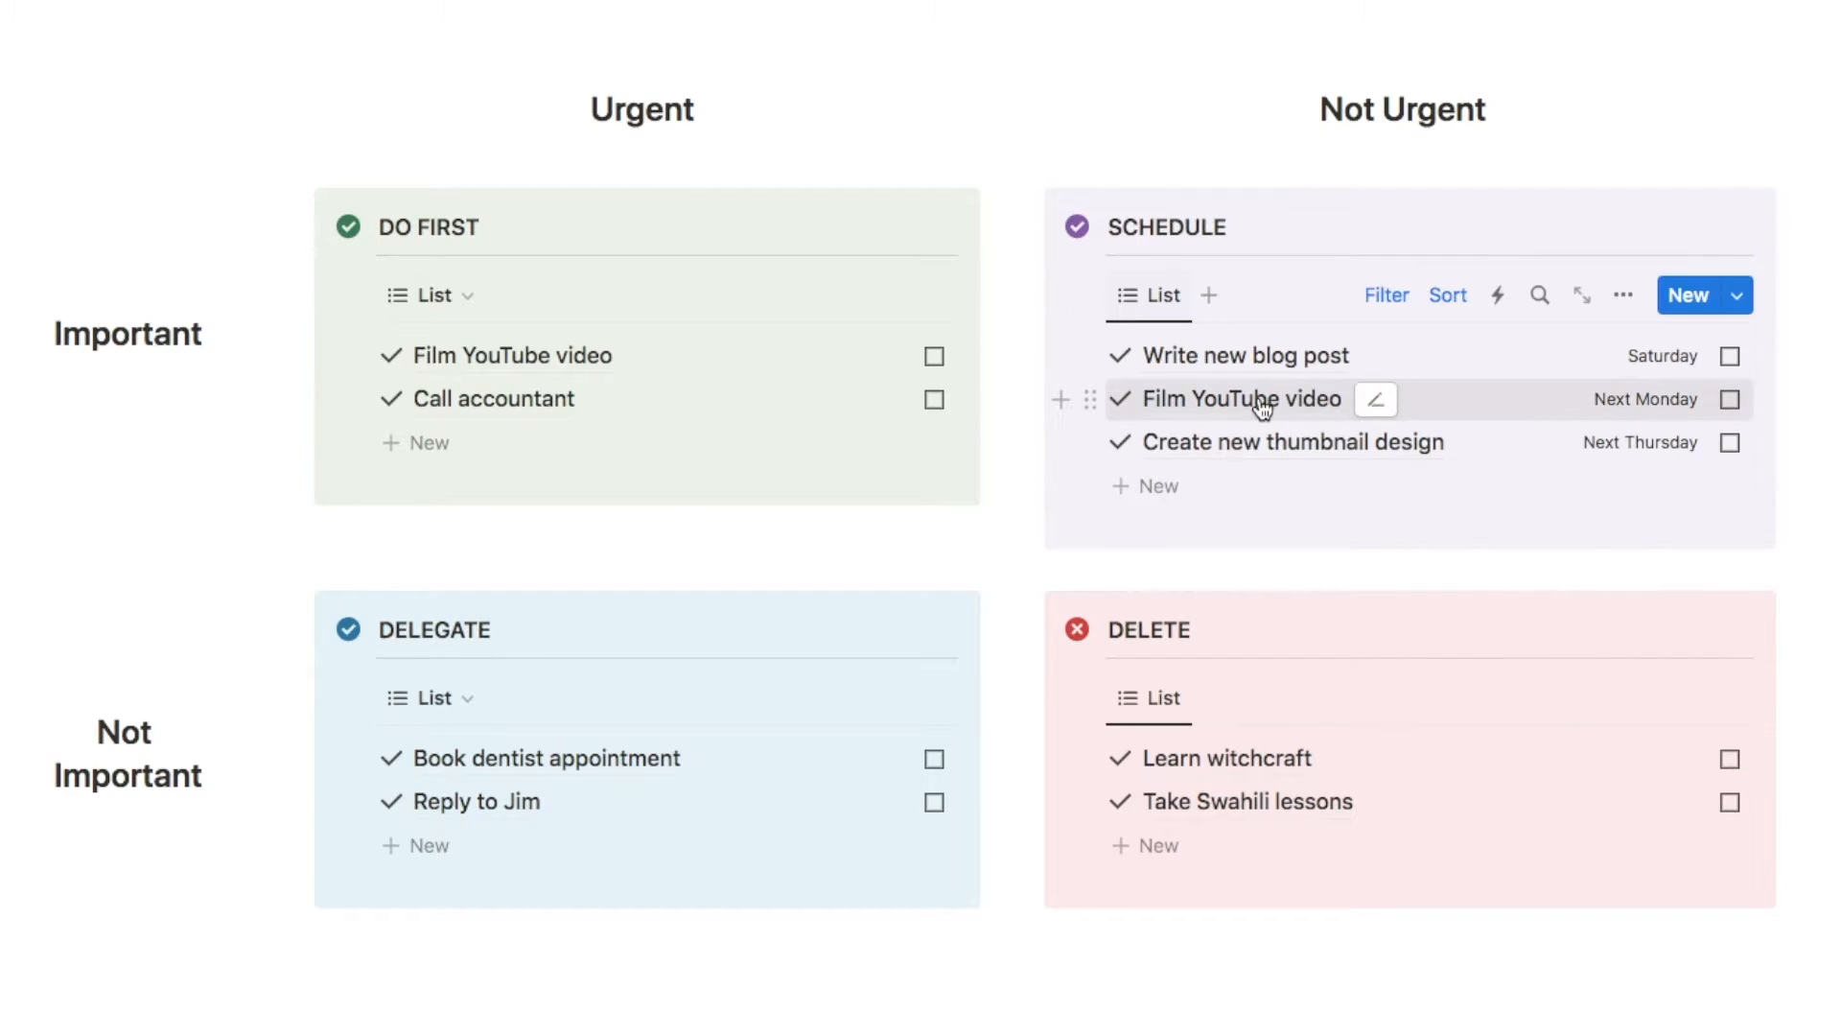
{"action": "left_click", "coordinate": [1729, 399]}
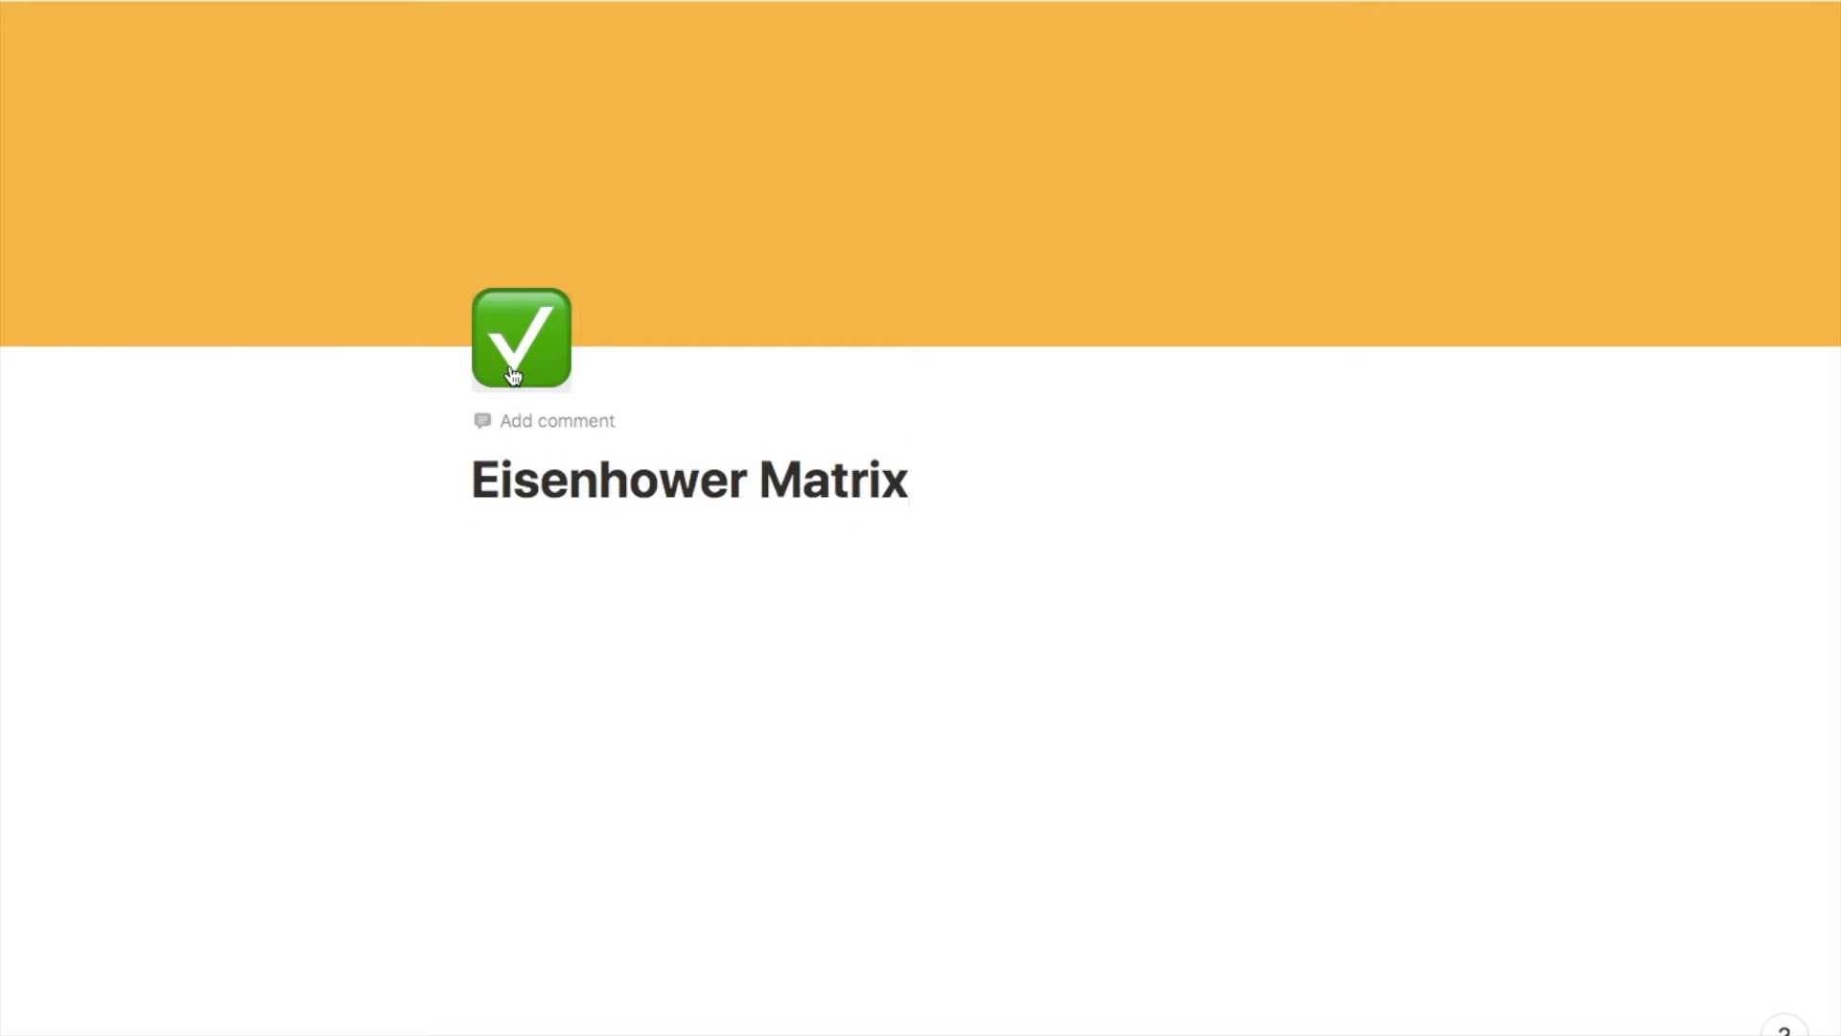
Switch the blank Eisenhower Matrix page to full width
{"action": "mouse_move", "coordinate": [888, 193]}
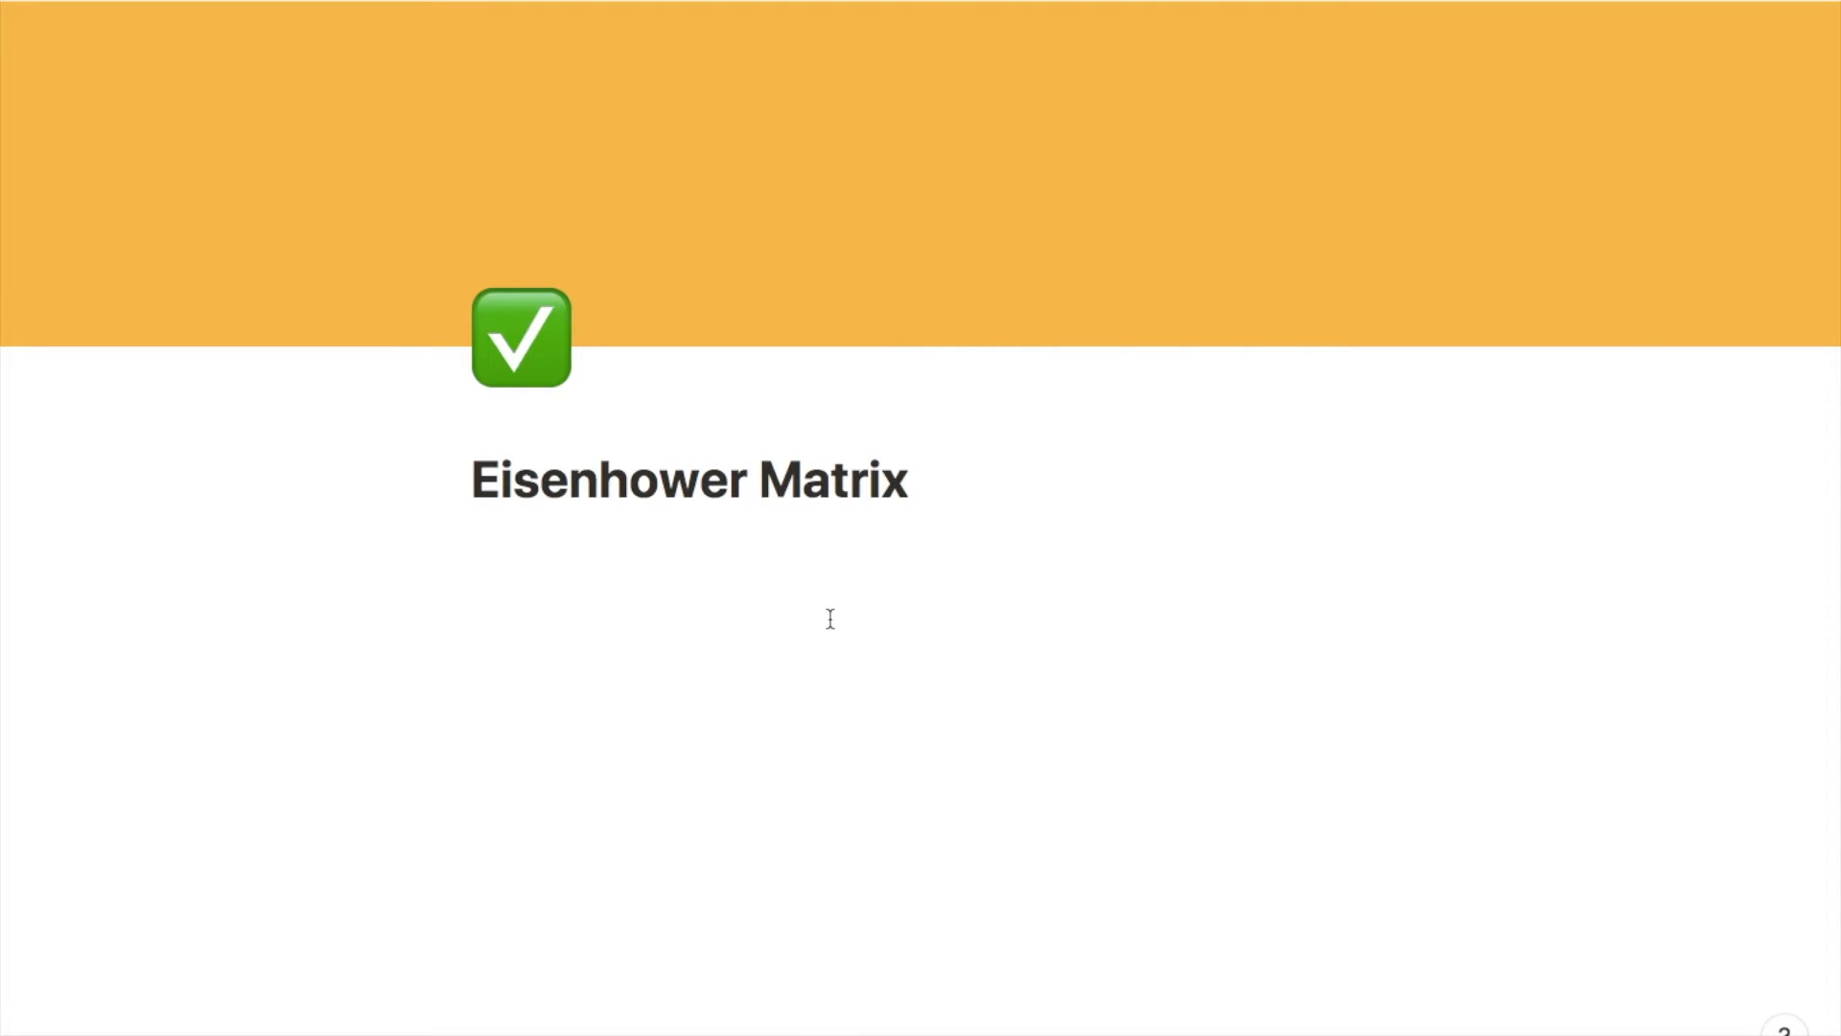
{"action": "mouse_move", "coordinate": [1541, 224]}
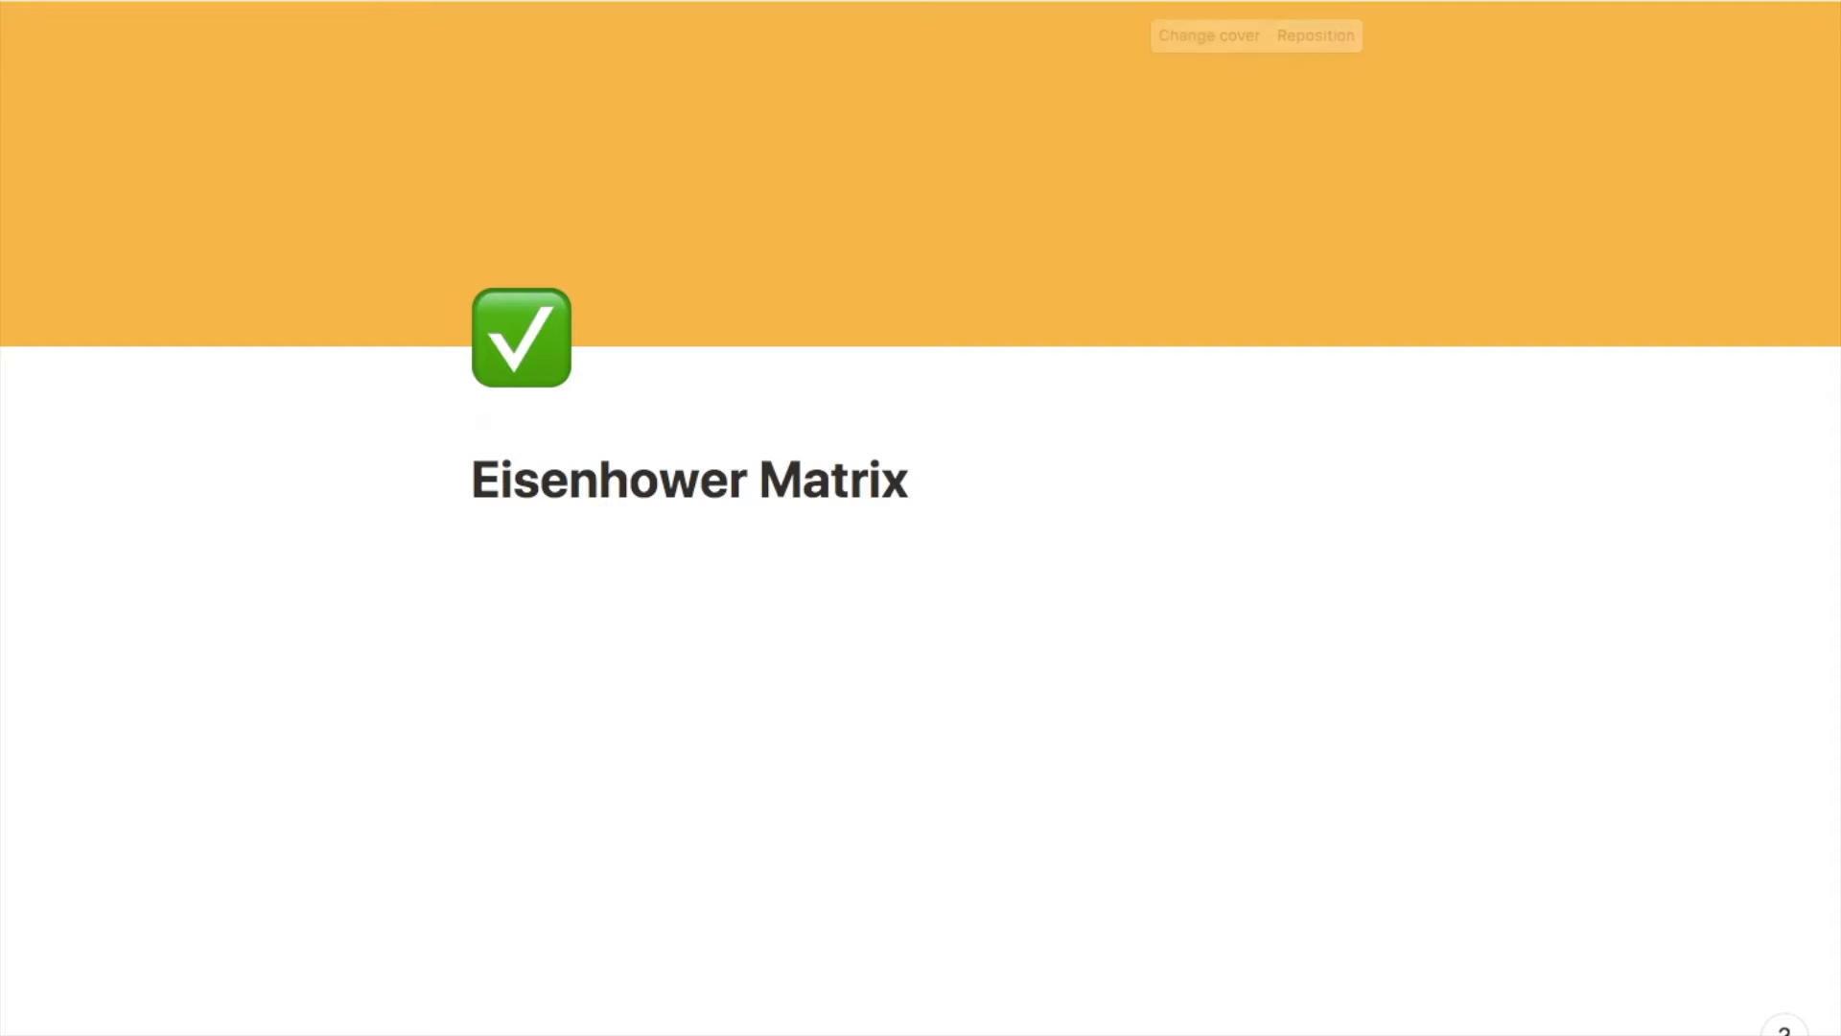
{"action": "left_click", "coordinate": [1806, 38]}
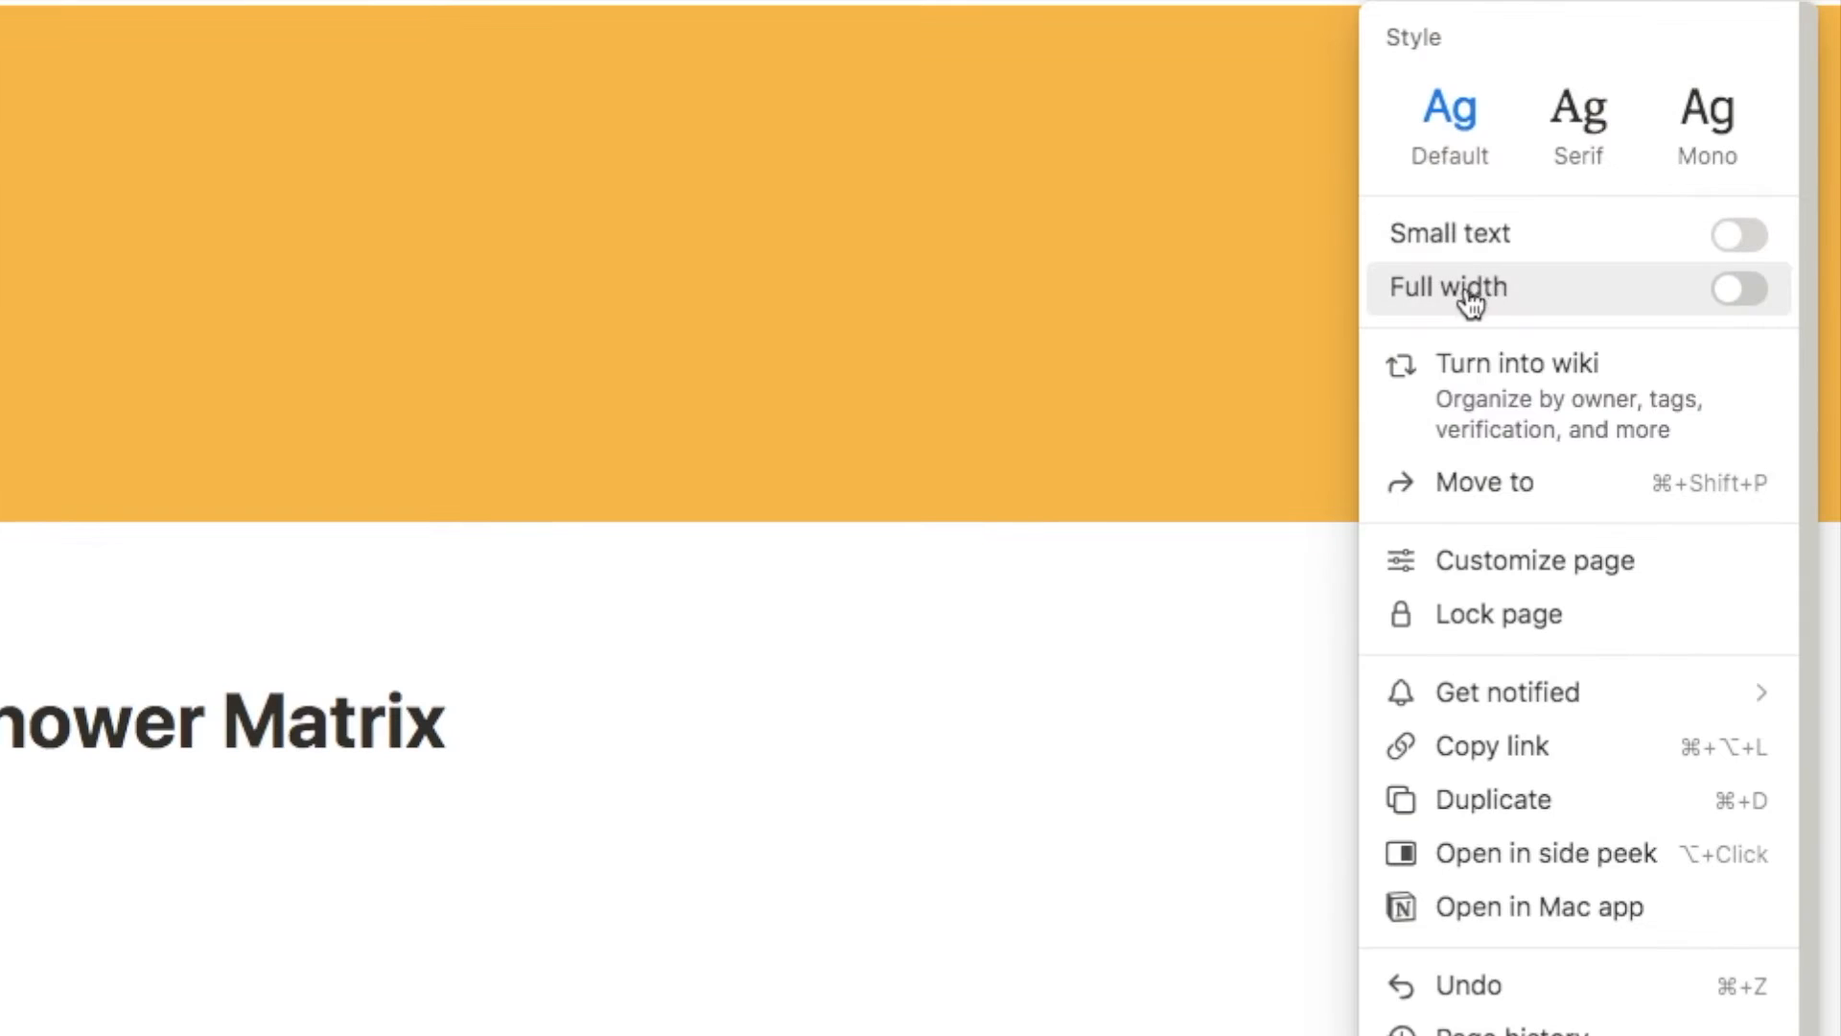
{"action": "left_click", "coordinate": [1768, 244]}
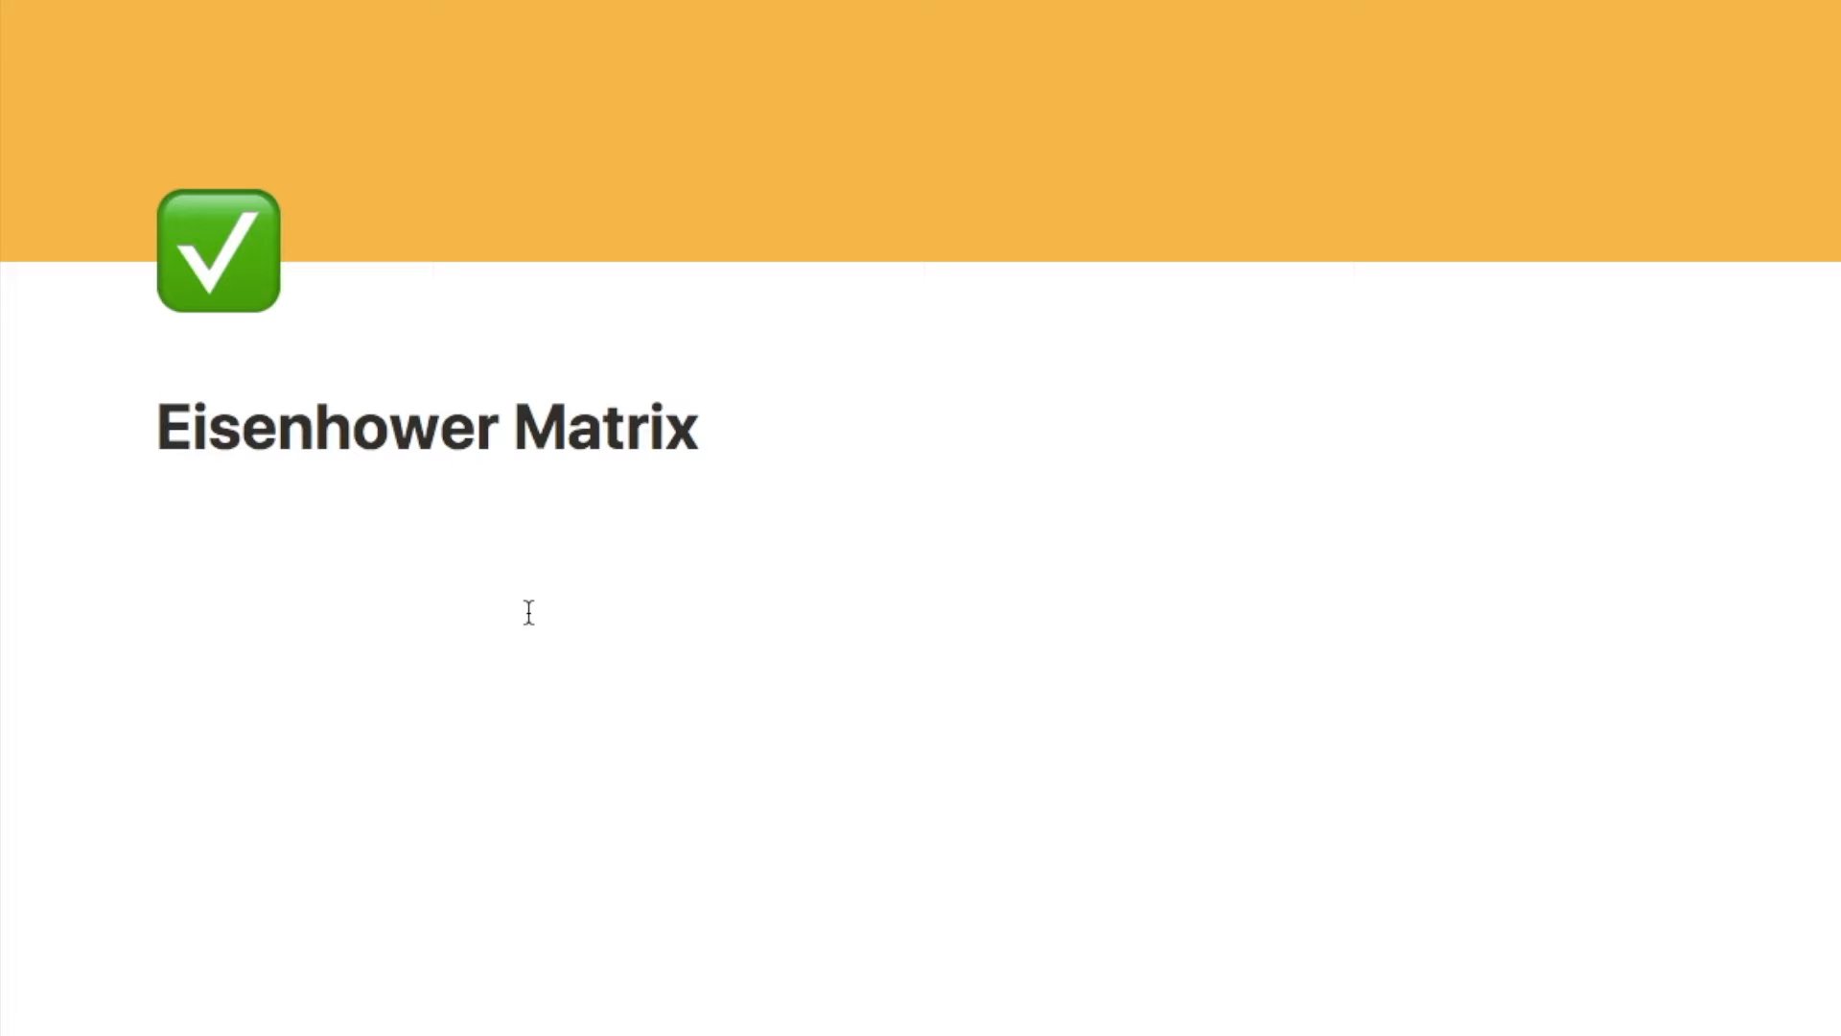
Insert an inline database one line below the page title and name it "Eisenhower Matrix"
{"action": "left_click", "coordinate": [207, 527]}
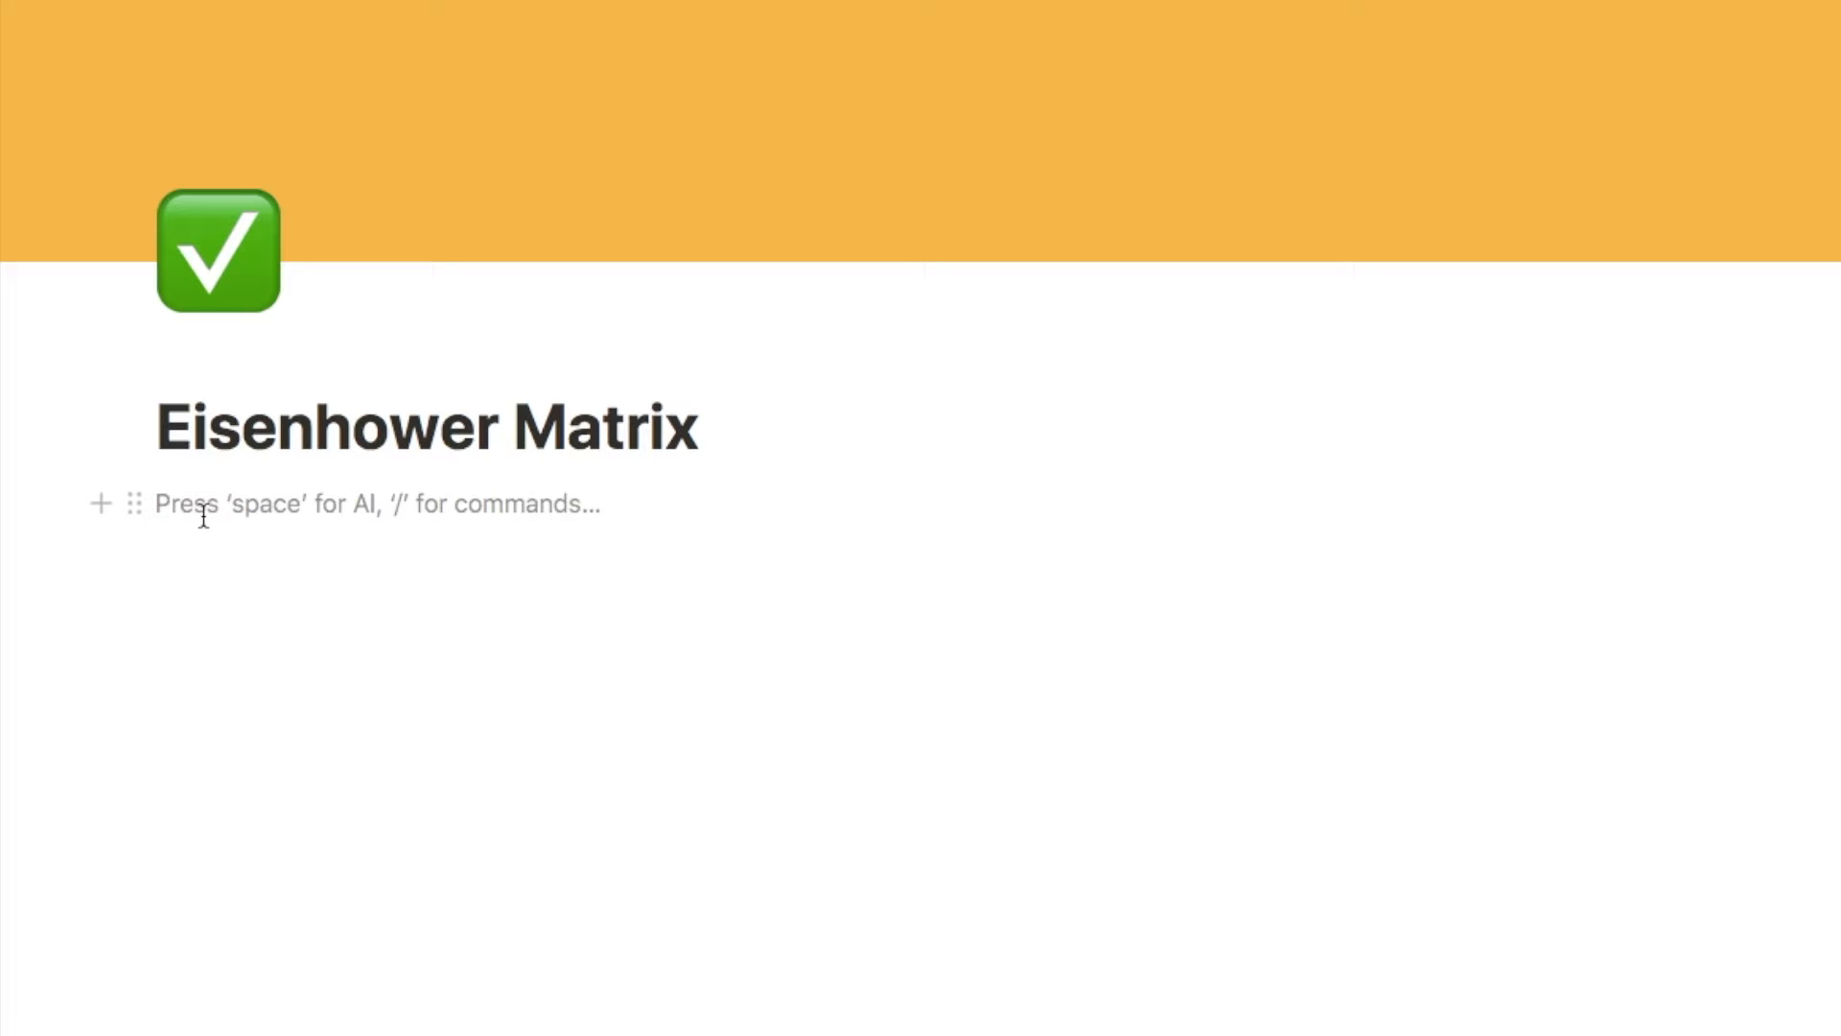
{"action": "key", "text": "Return"}
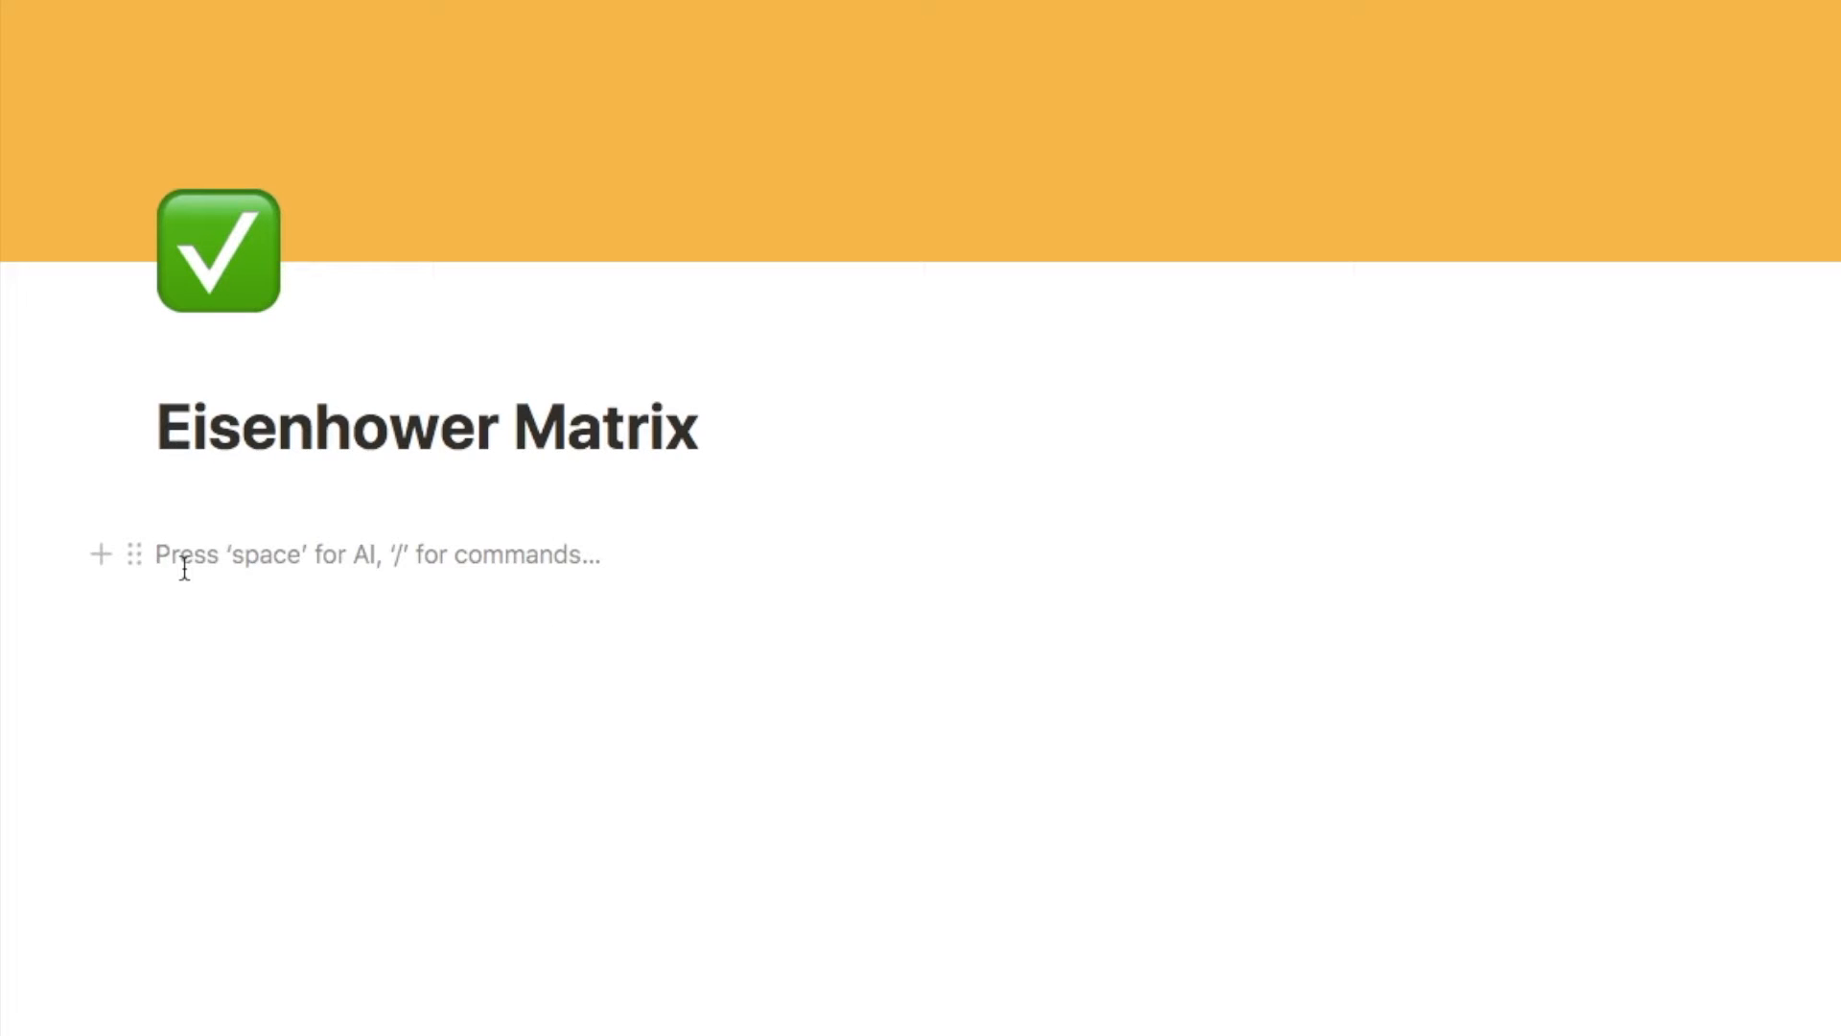
{"action": "type", "text": "/data"}
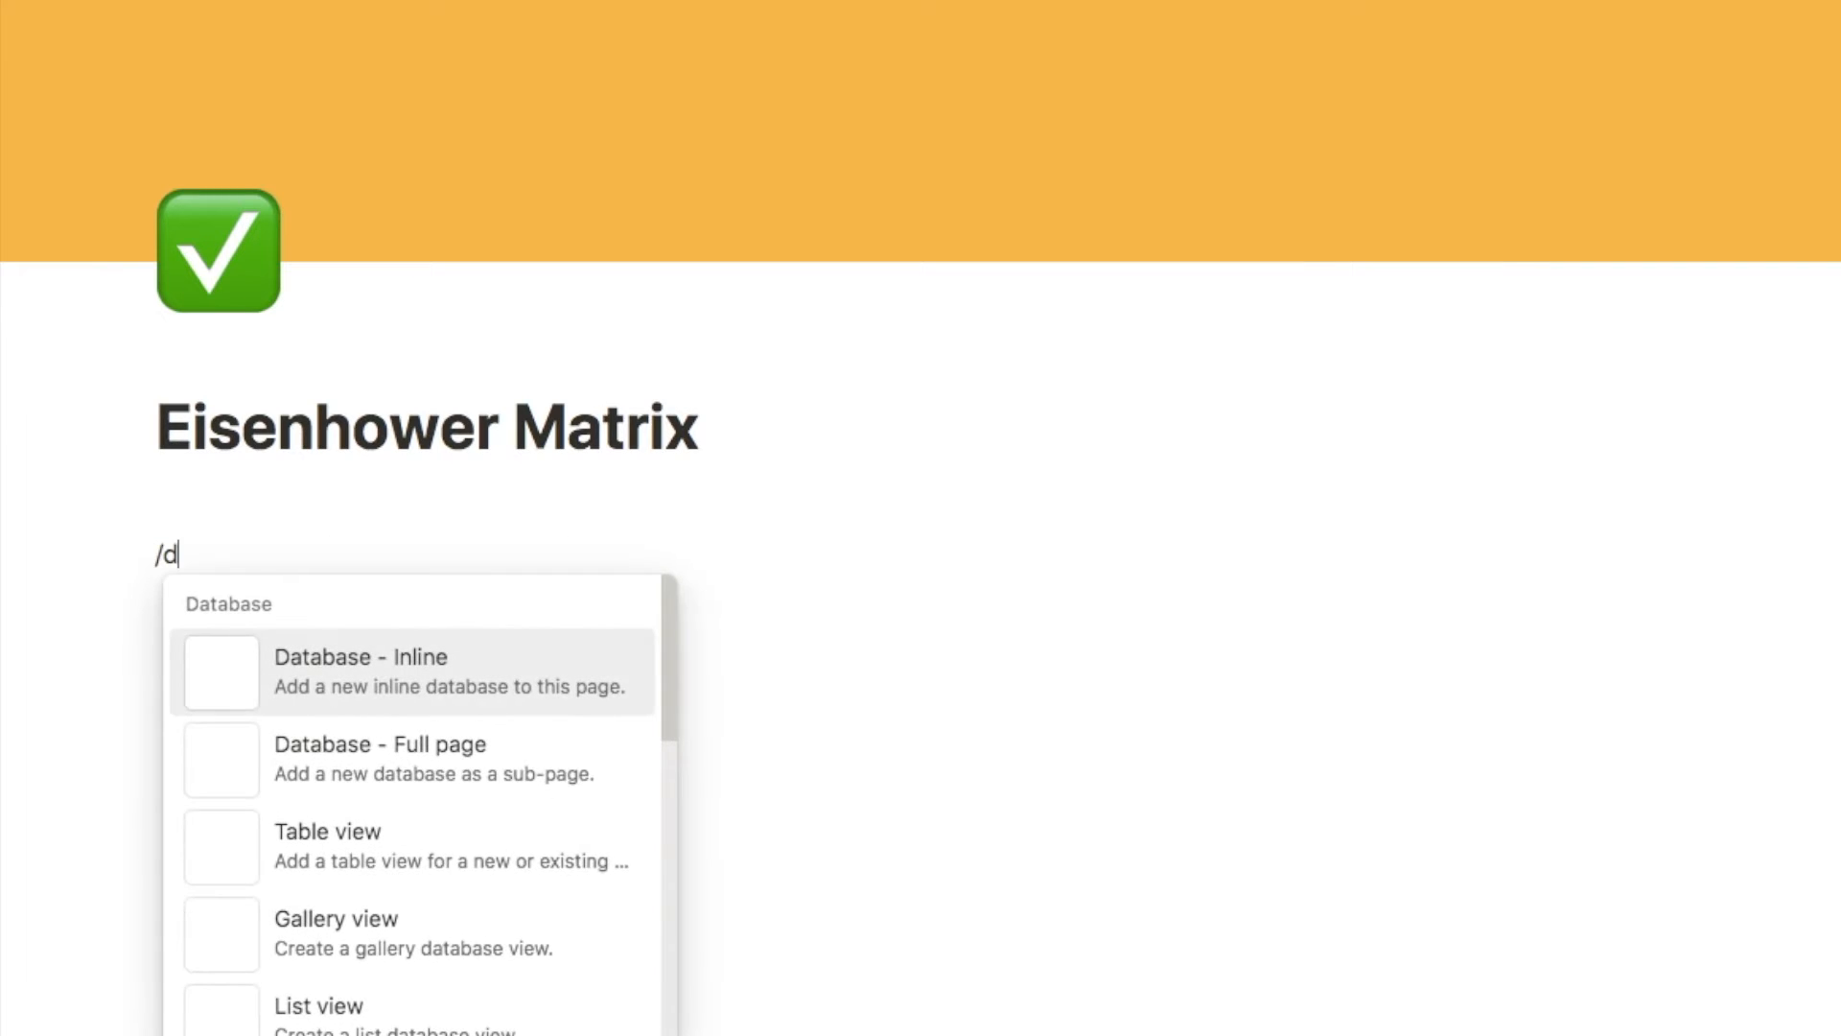
{"action": "left_click", "coordinate": [391, 682]}
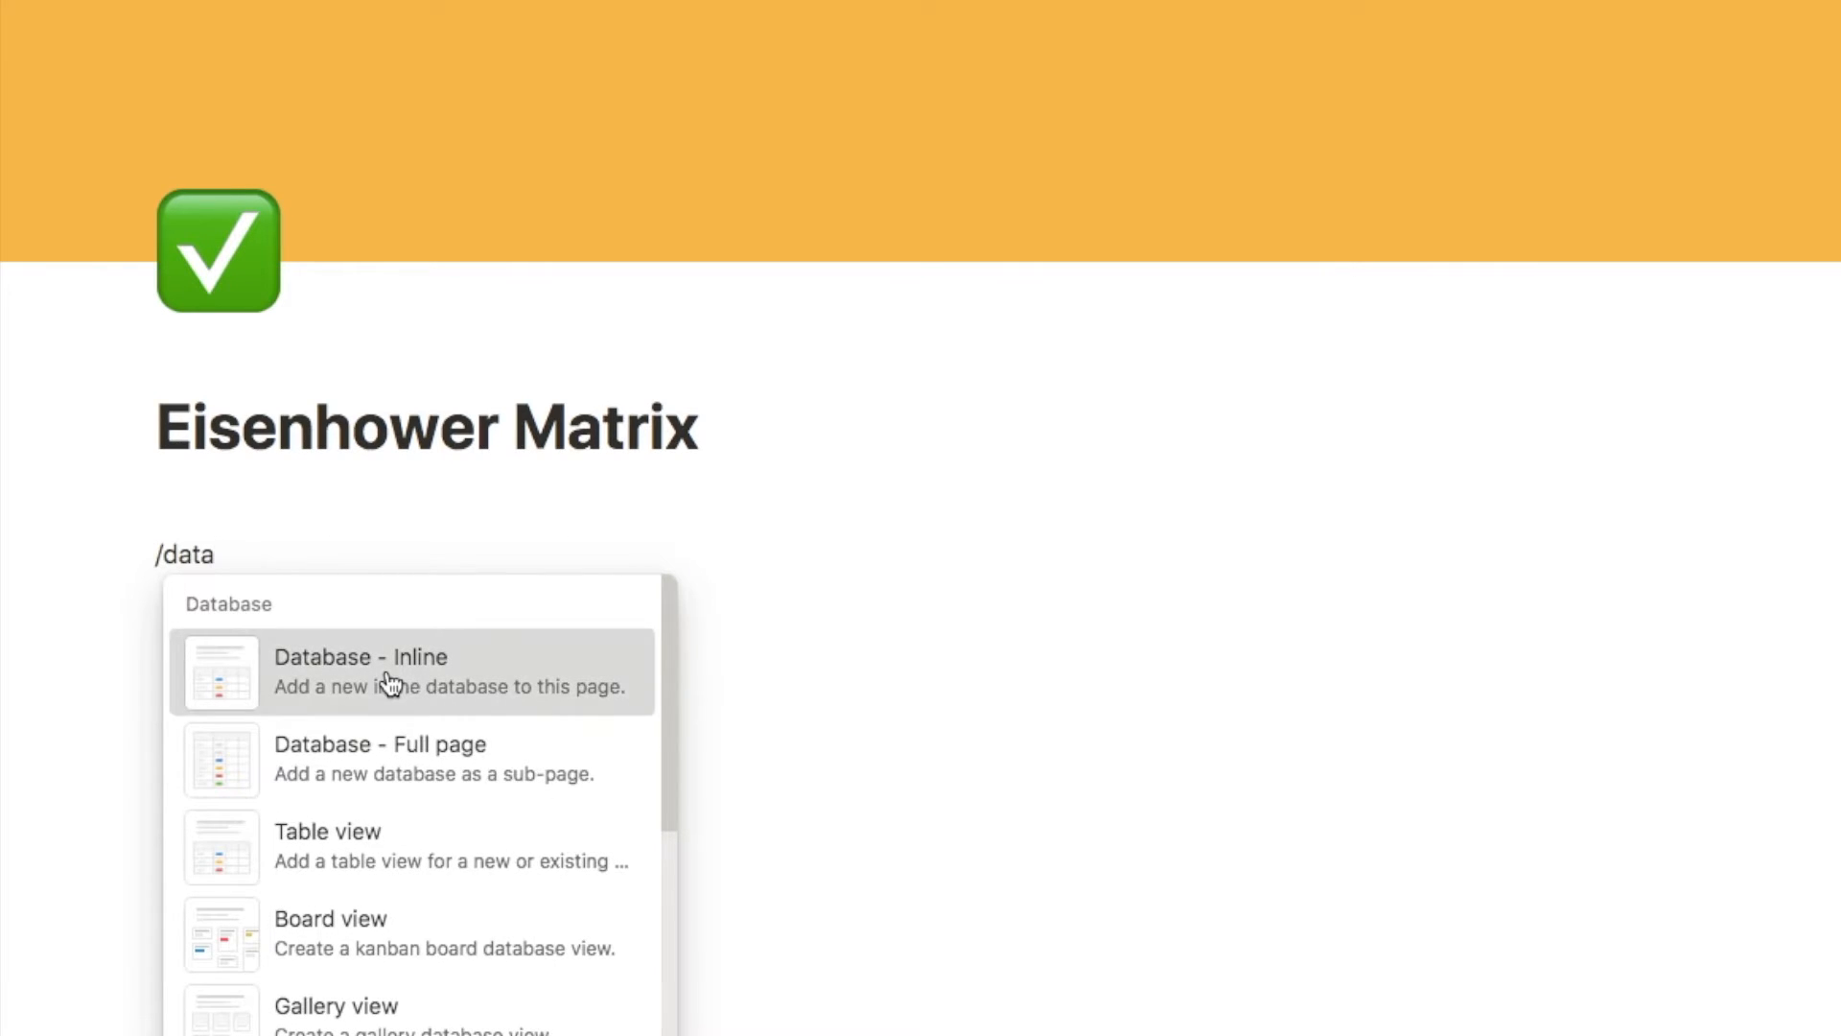
{"action": "type", "text": "Ei"}
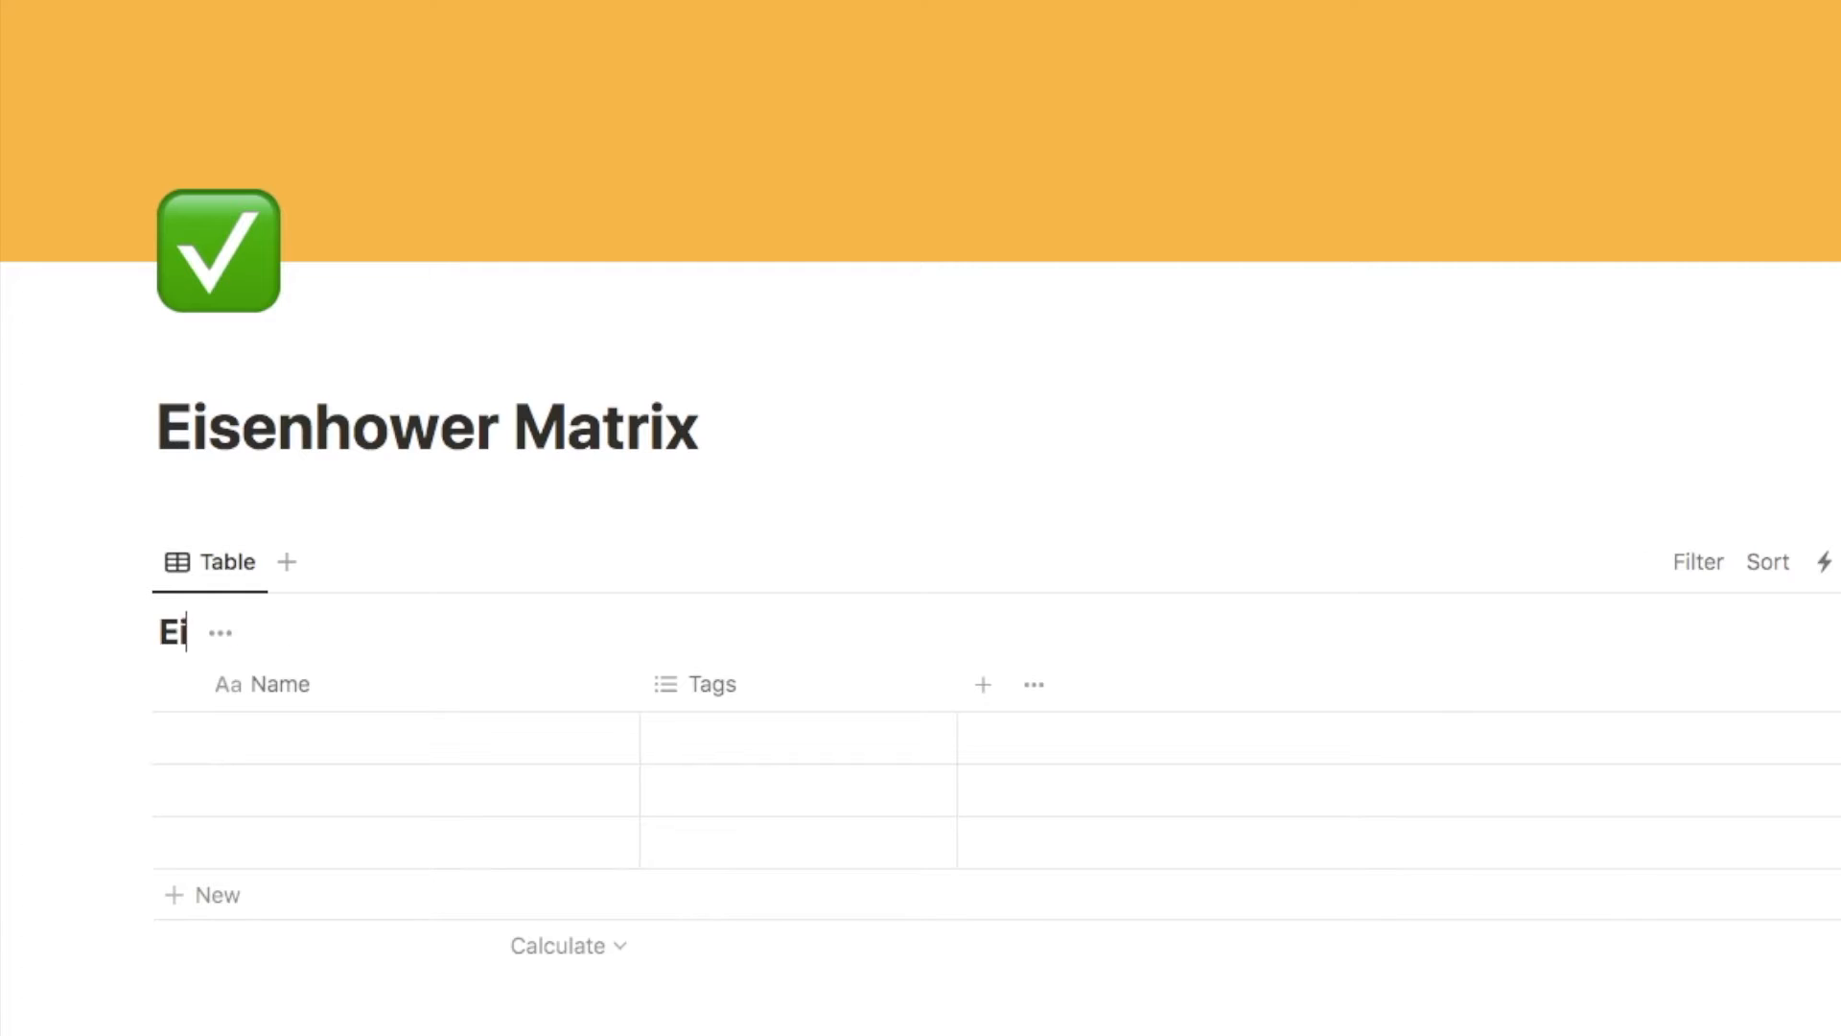
{"action": "type", "text": "senhower Matrix"}
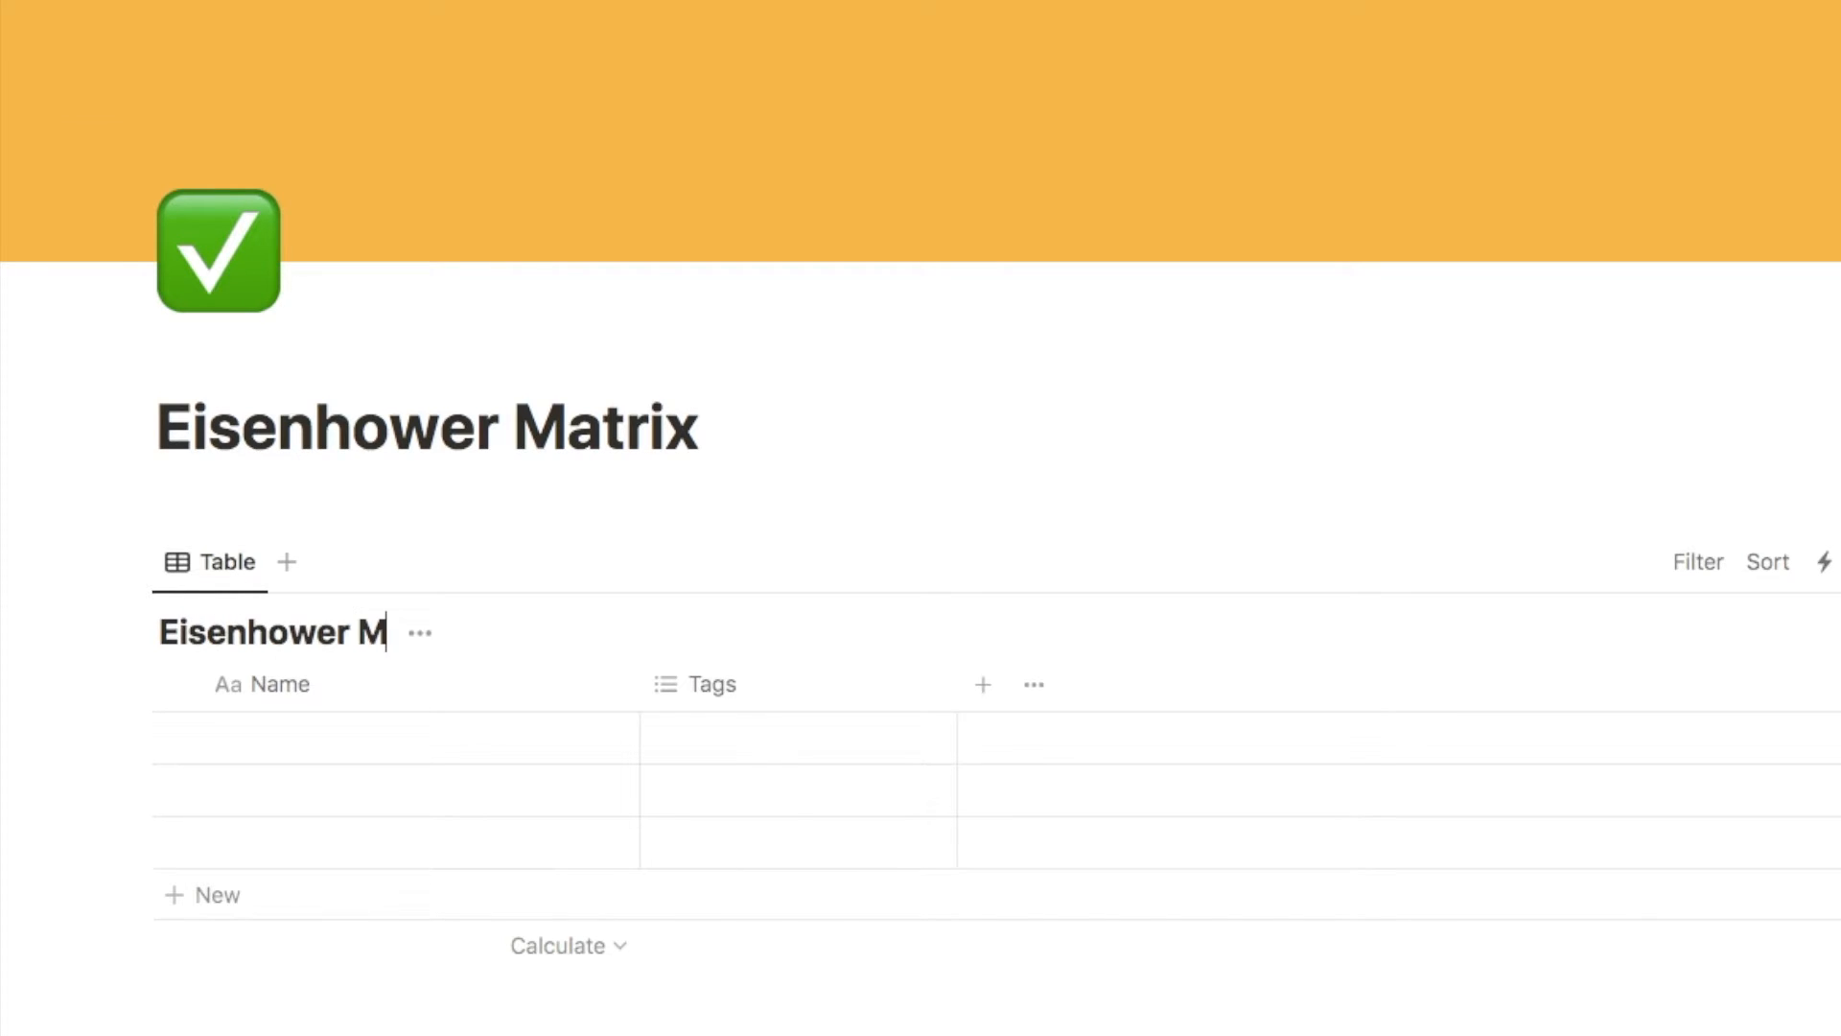
Hide the inline database's title and delete its Tags property
{"action": "scroll", "coordinate": [289, 495], "scroll_direction": "down", "scroll_amount": 3}
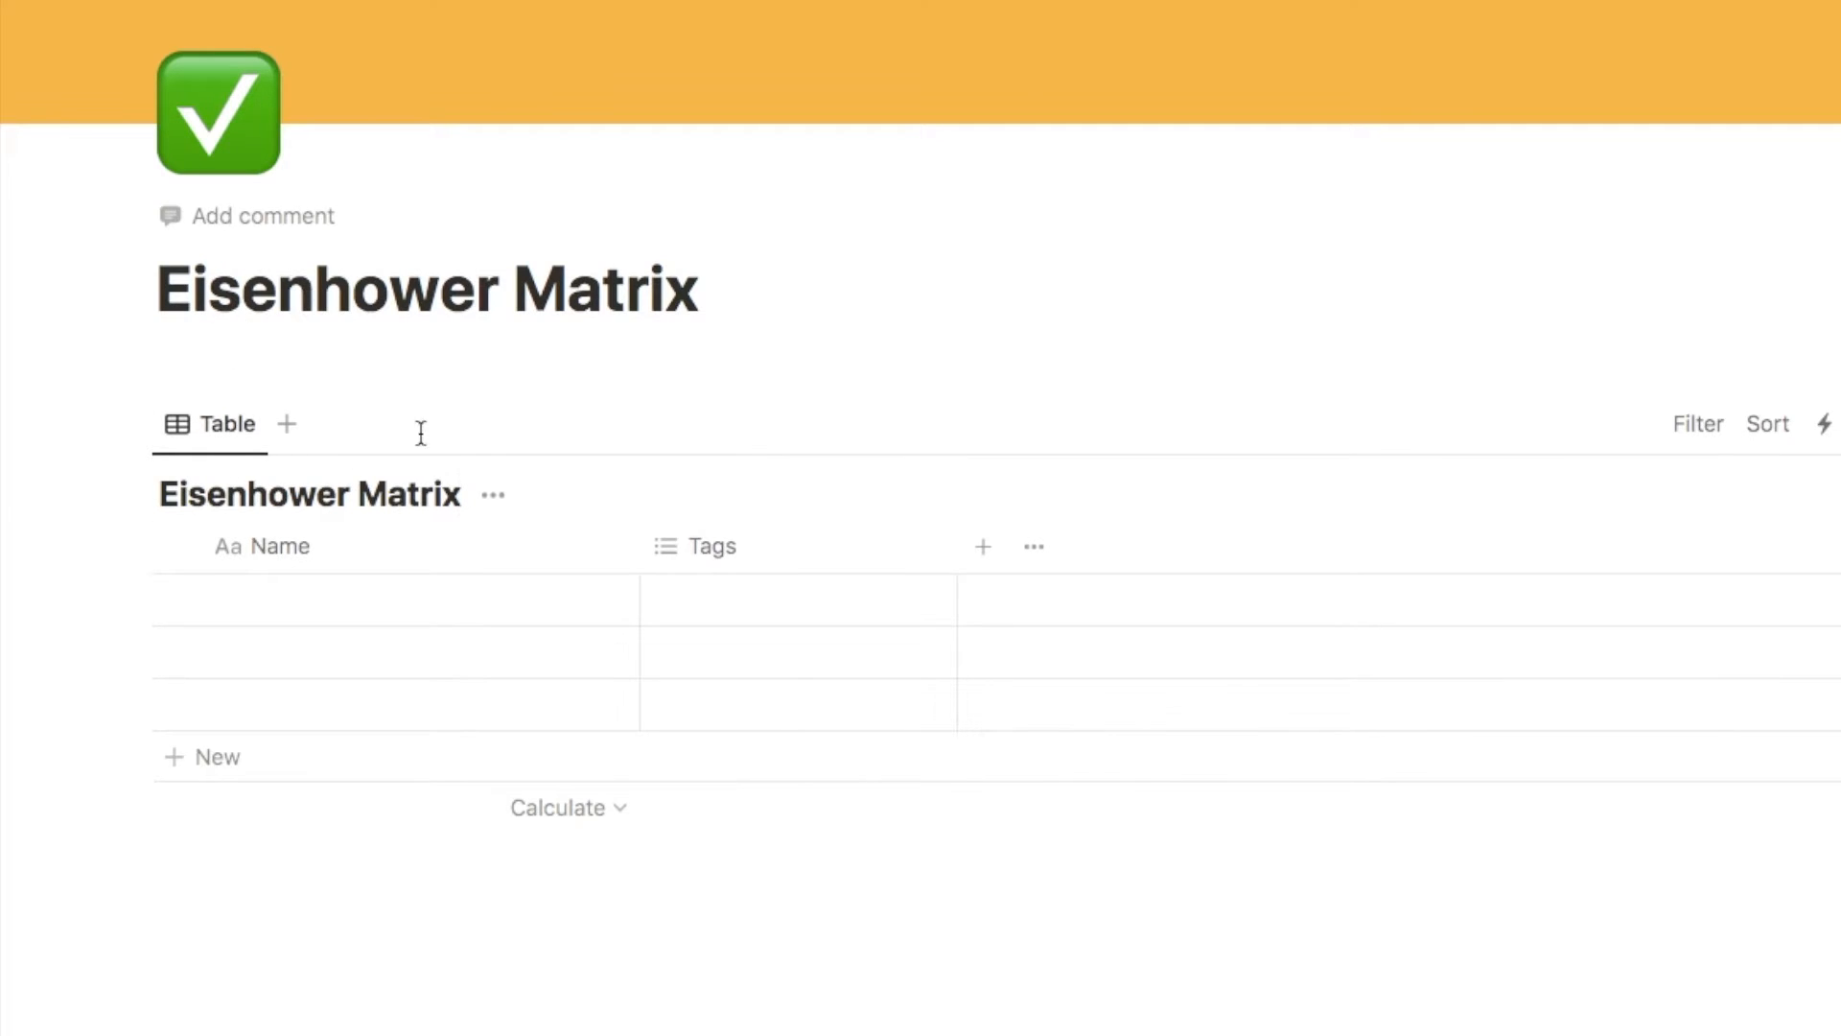
{"action": "left_click", "coordinate": [493, 495]}
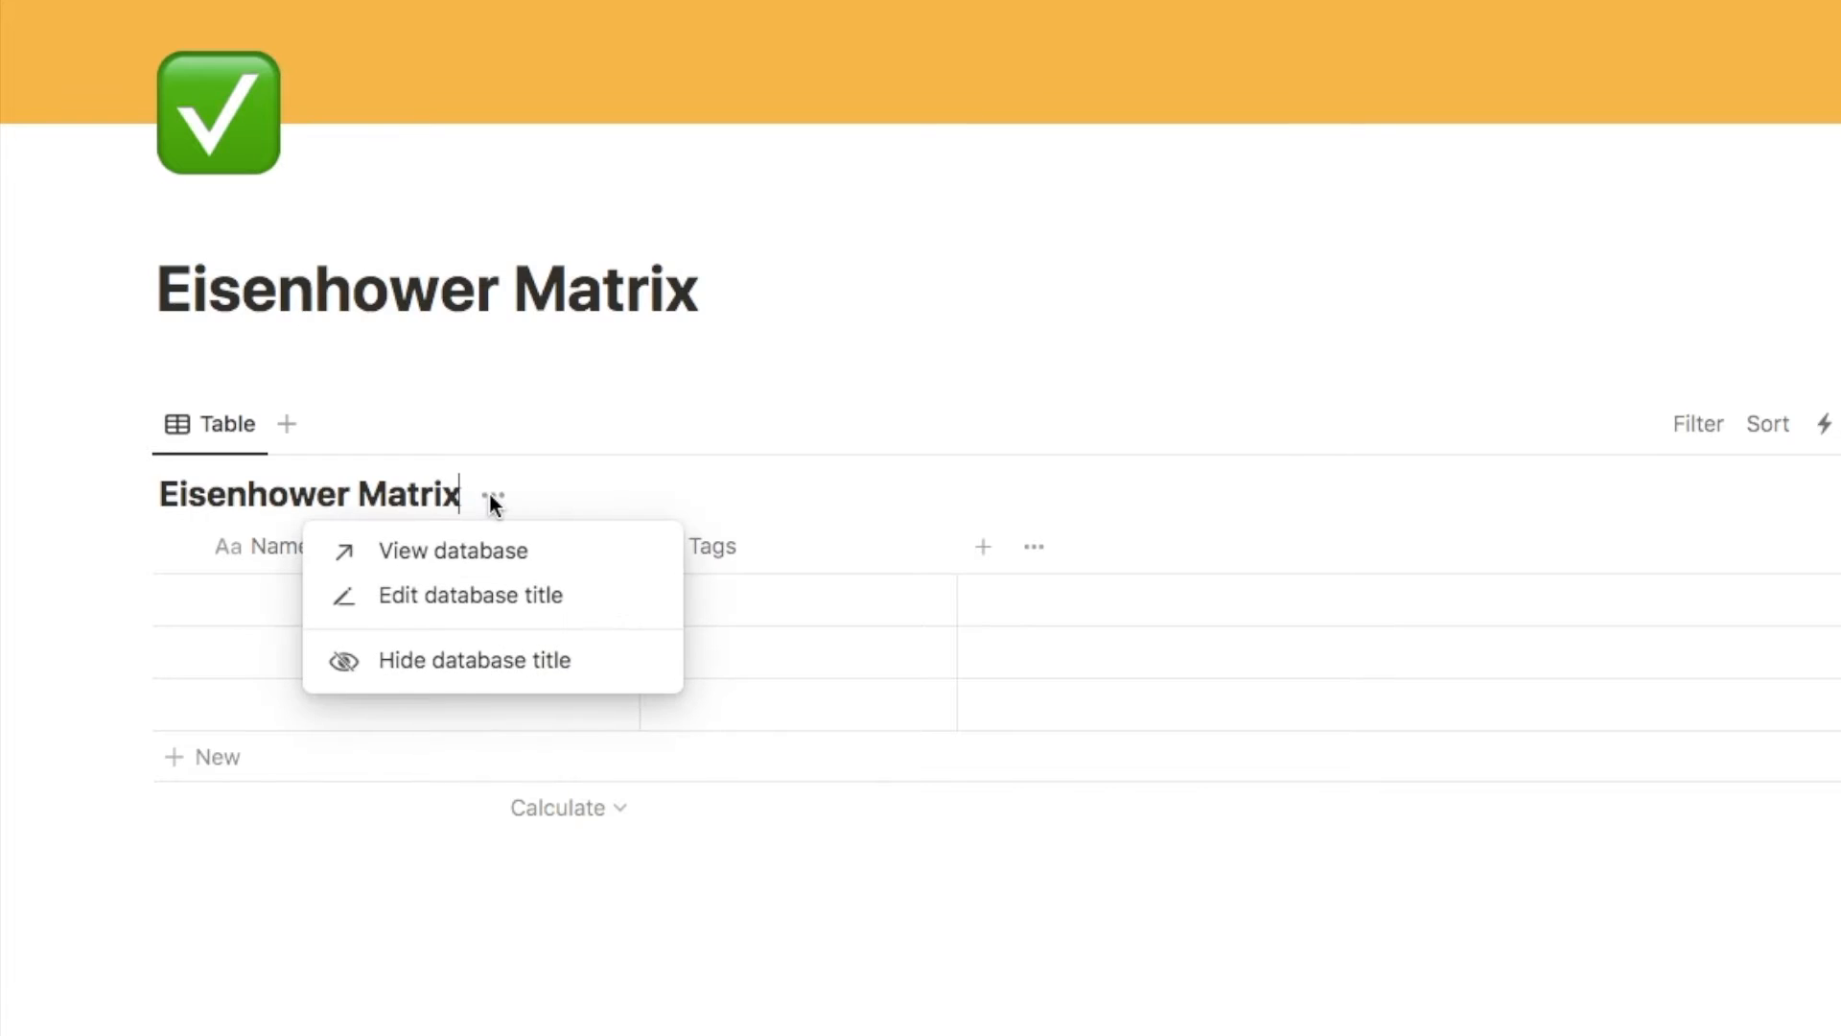
{"action": "left_click", "coordinate": [464, 671]}
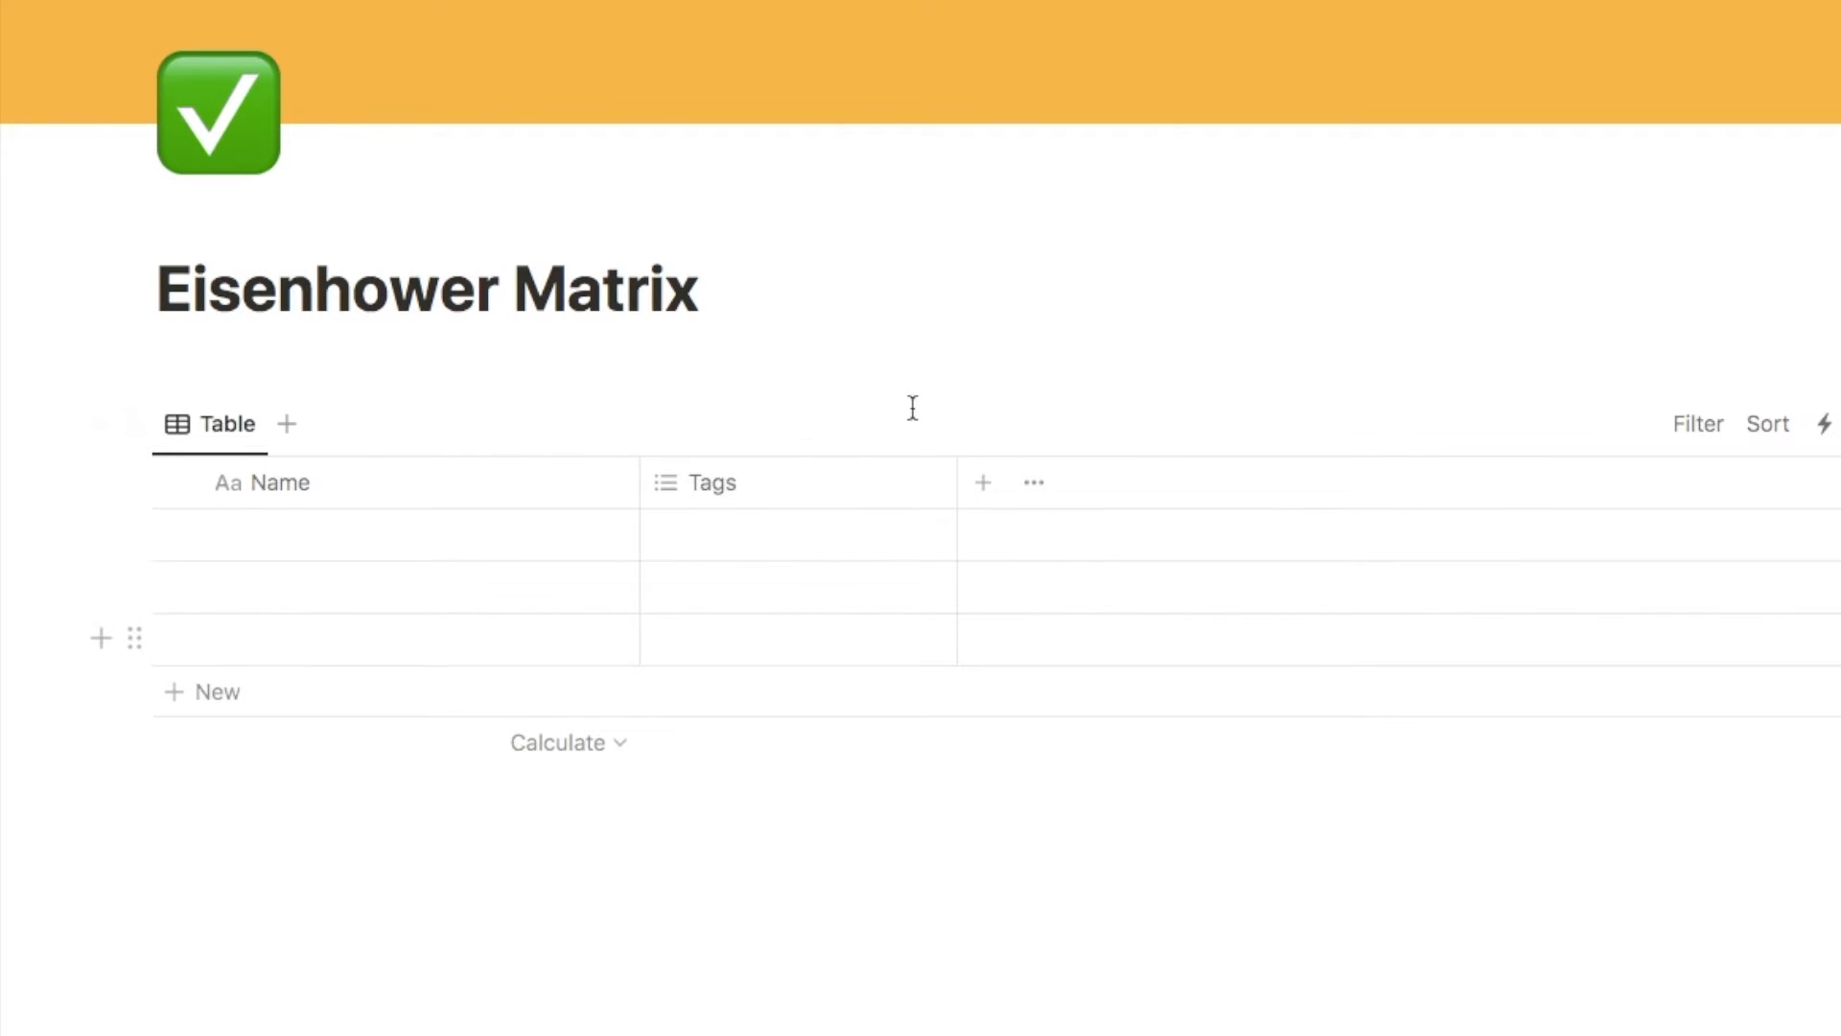
{"action": "left_click", "coordinate": [737, 484]}
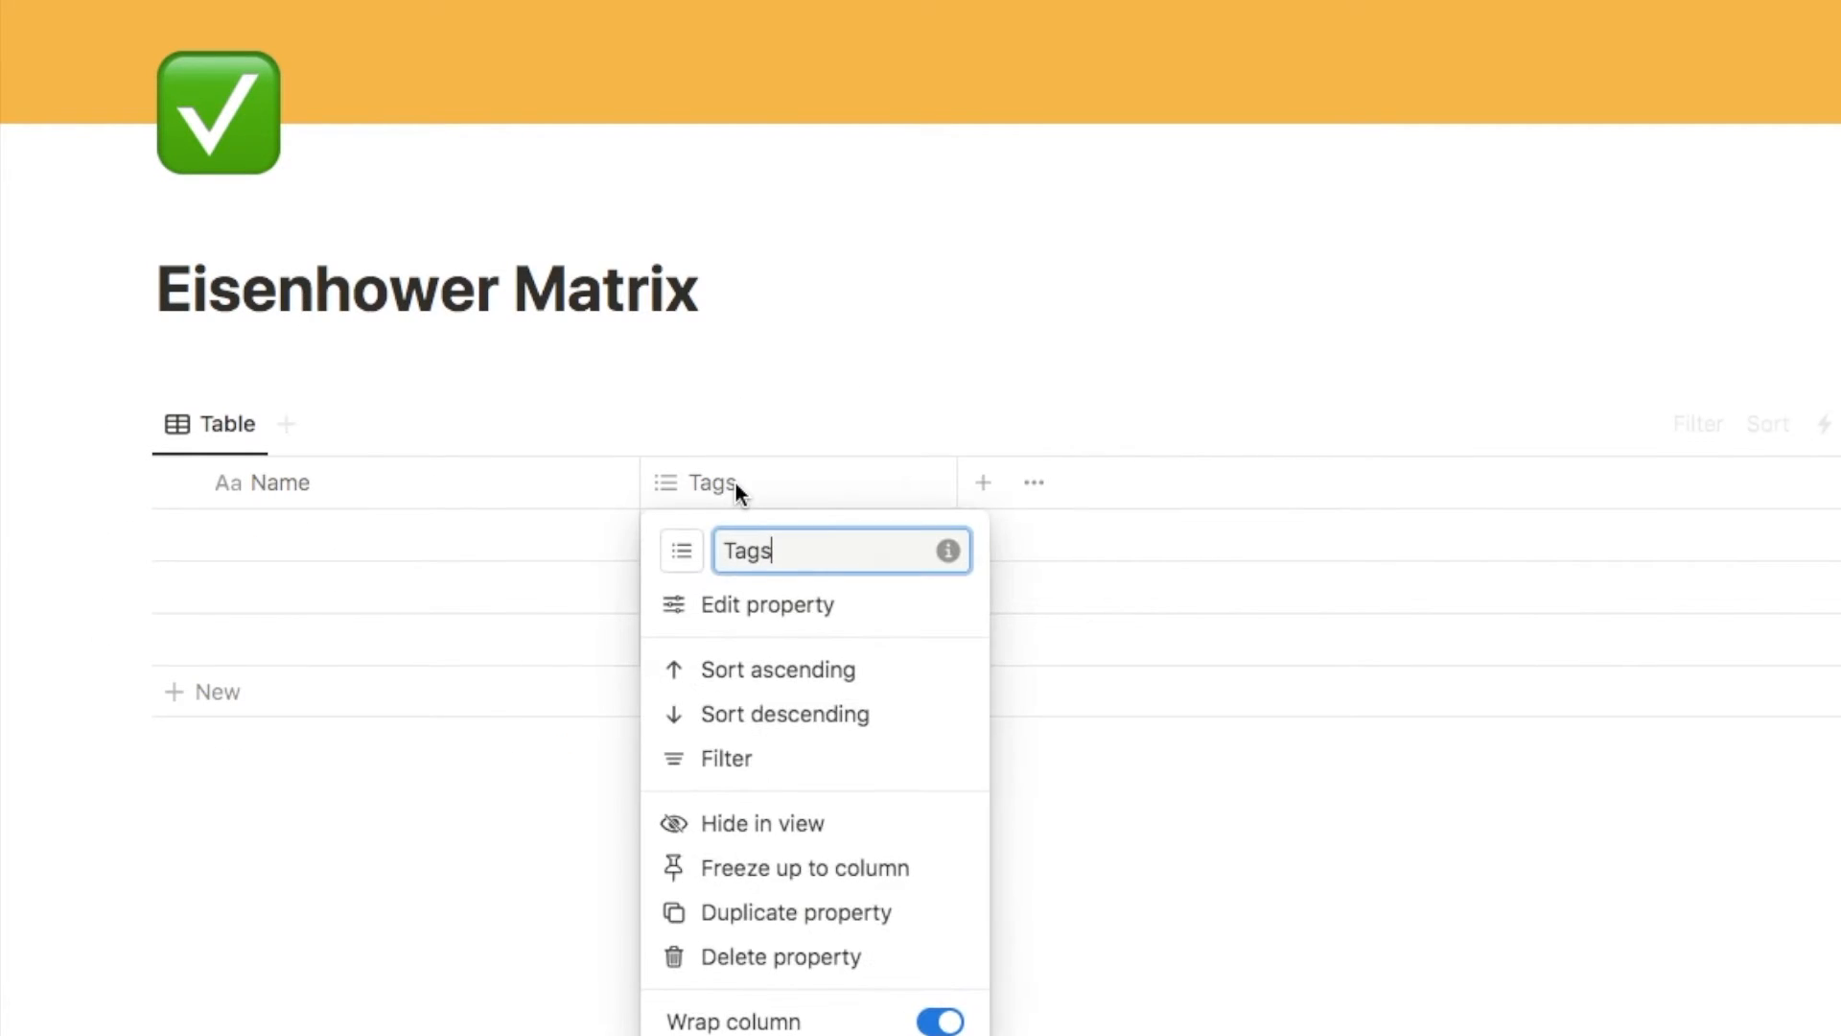
{"action": "left_click", "coordinate": [737, 955]}
{"action": "left_click", "coordinate": [1076, 496]}
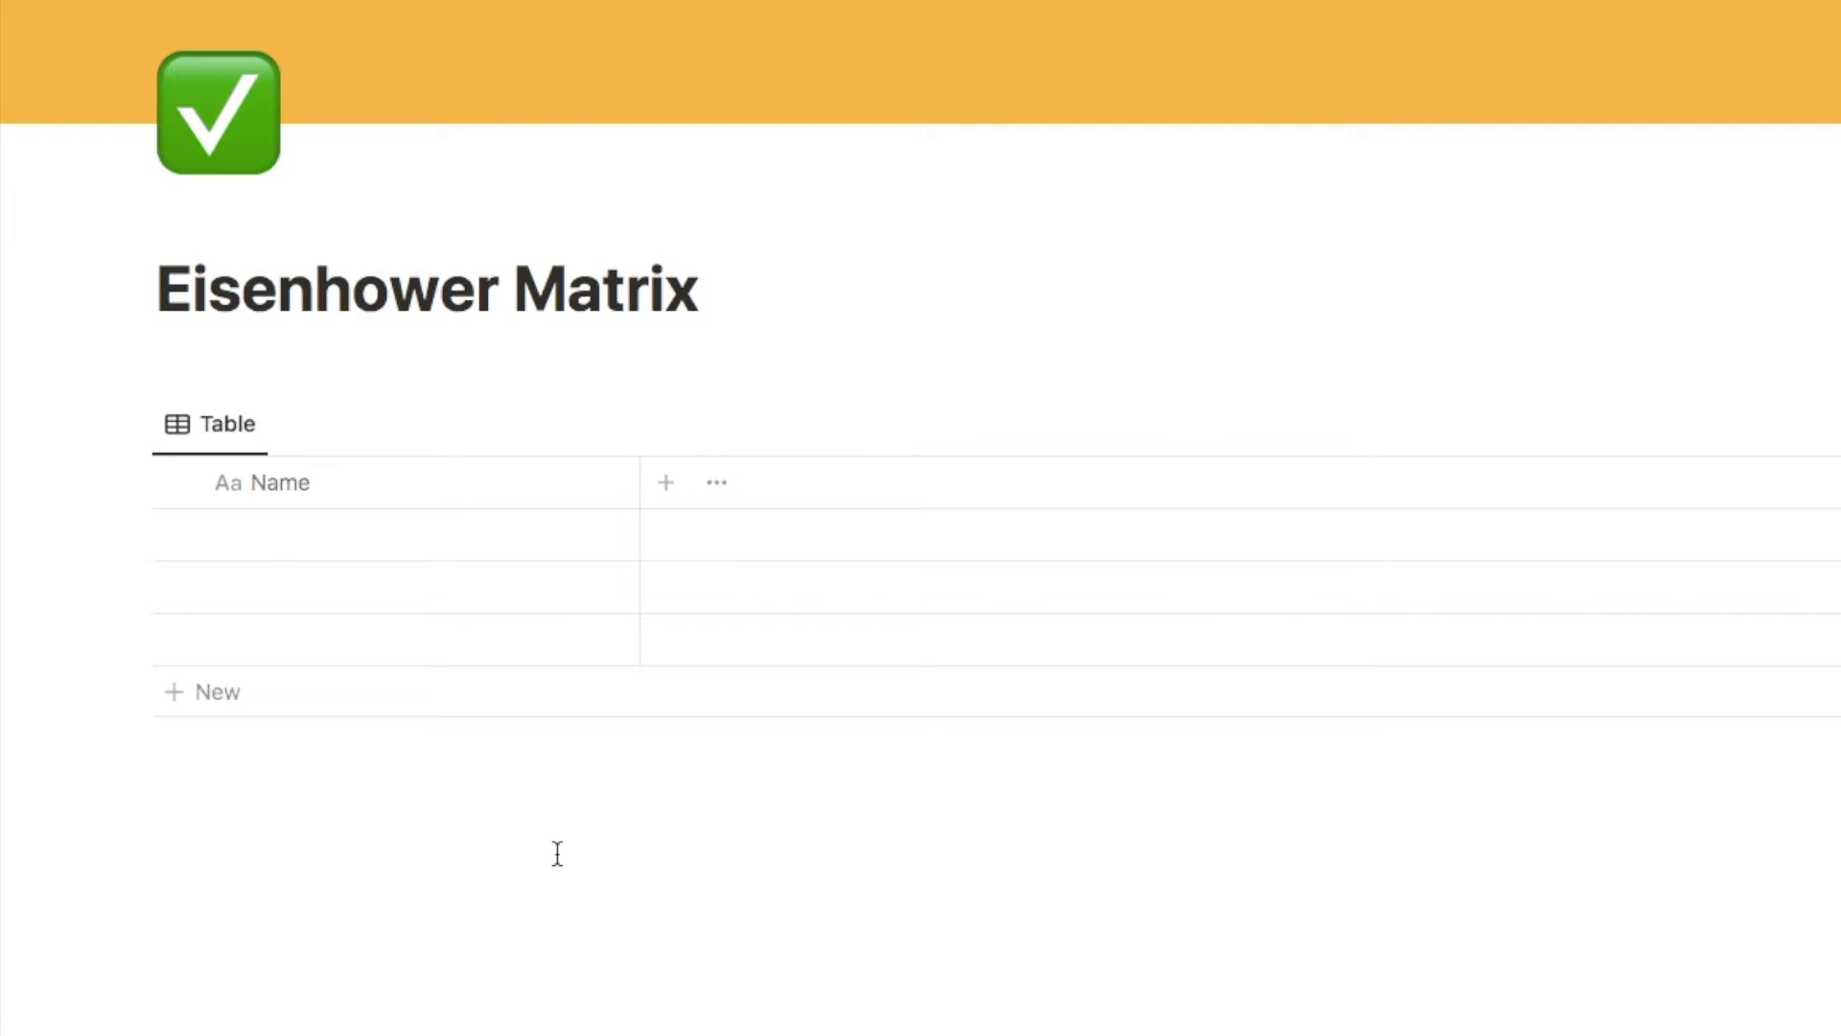
Add a checkbox property named "Important" to the database and narrow its column to fit the heading
{"action": "left_click", "coordinate": [667, 493]}
{"action": "type", "text": "check"}
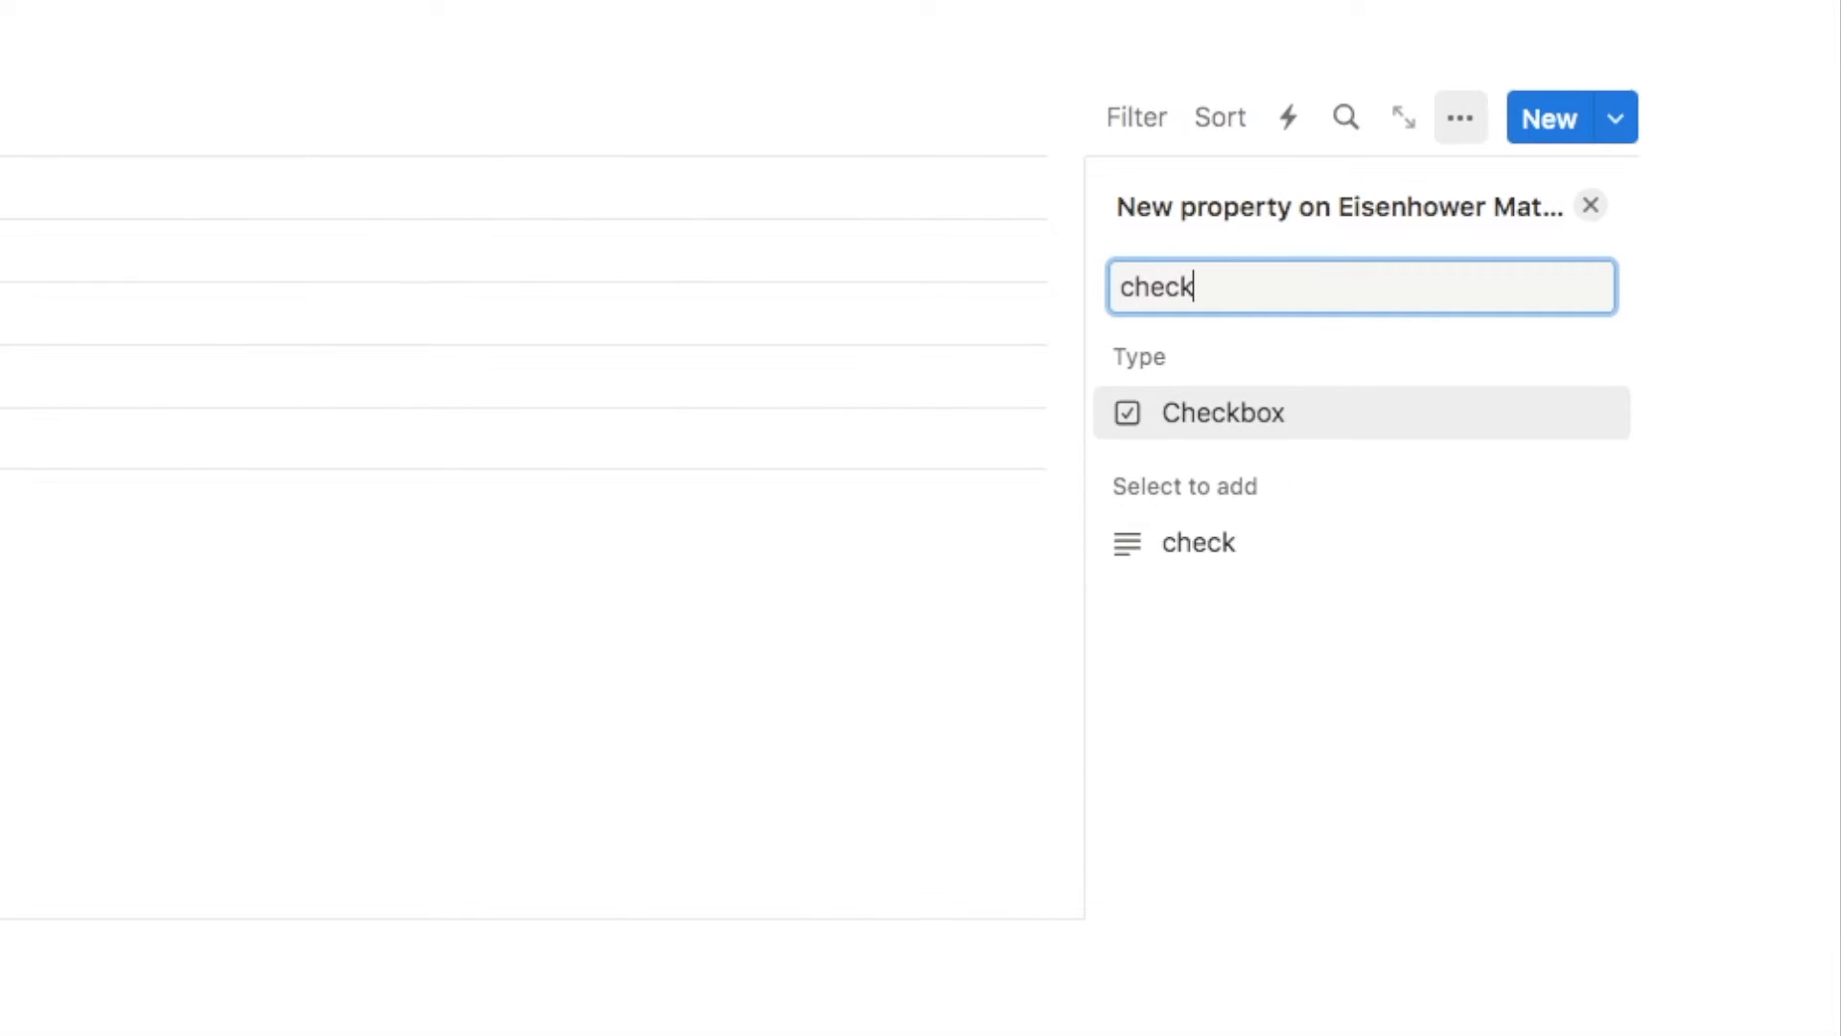
{"action": "left_click", "coordinate": [1250, 431]}
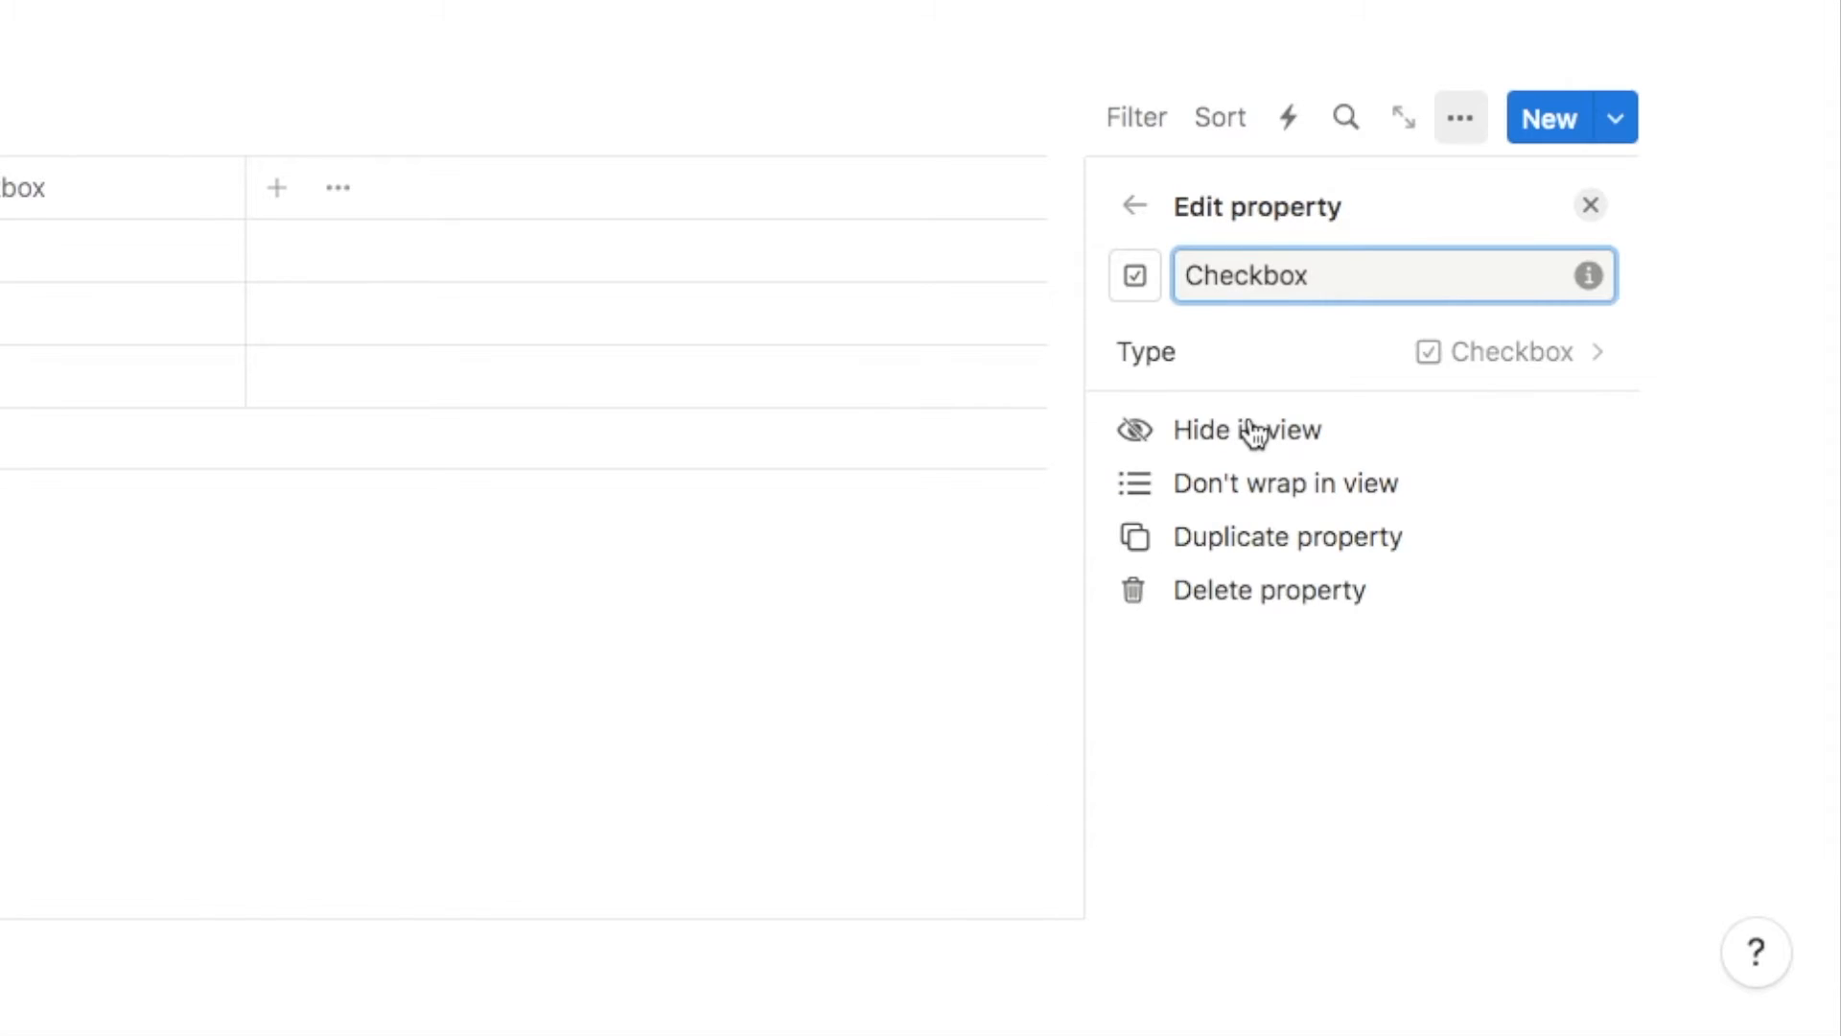
{"action": "left_click_drag", "start_coordinate": [1327, 275], "coordinate": [1181, 275]}
{"action": "key", "text": "BackSpace"}
{"action": "type", "text": "Important"}
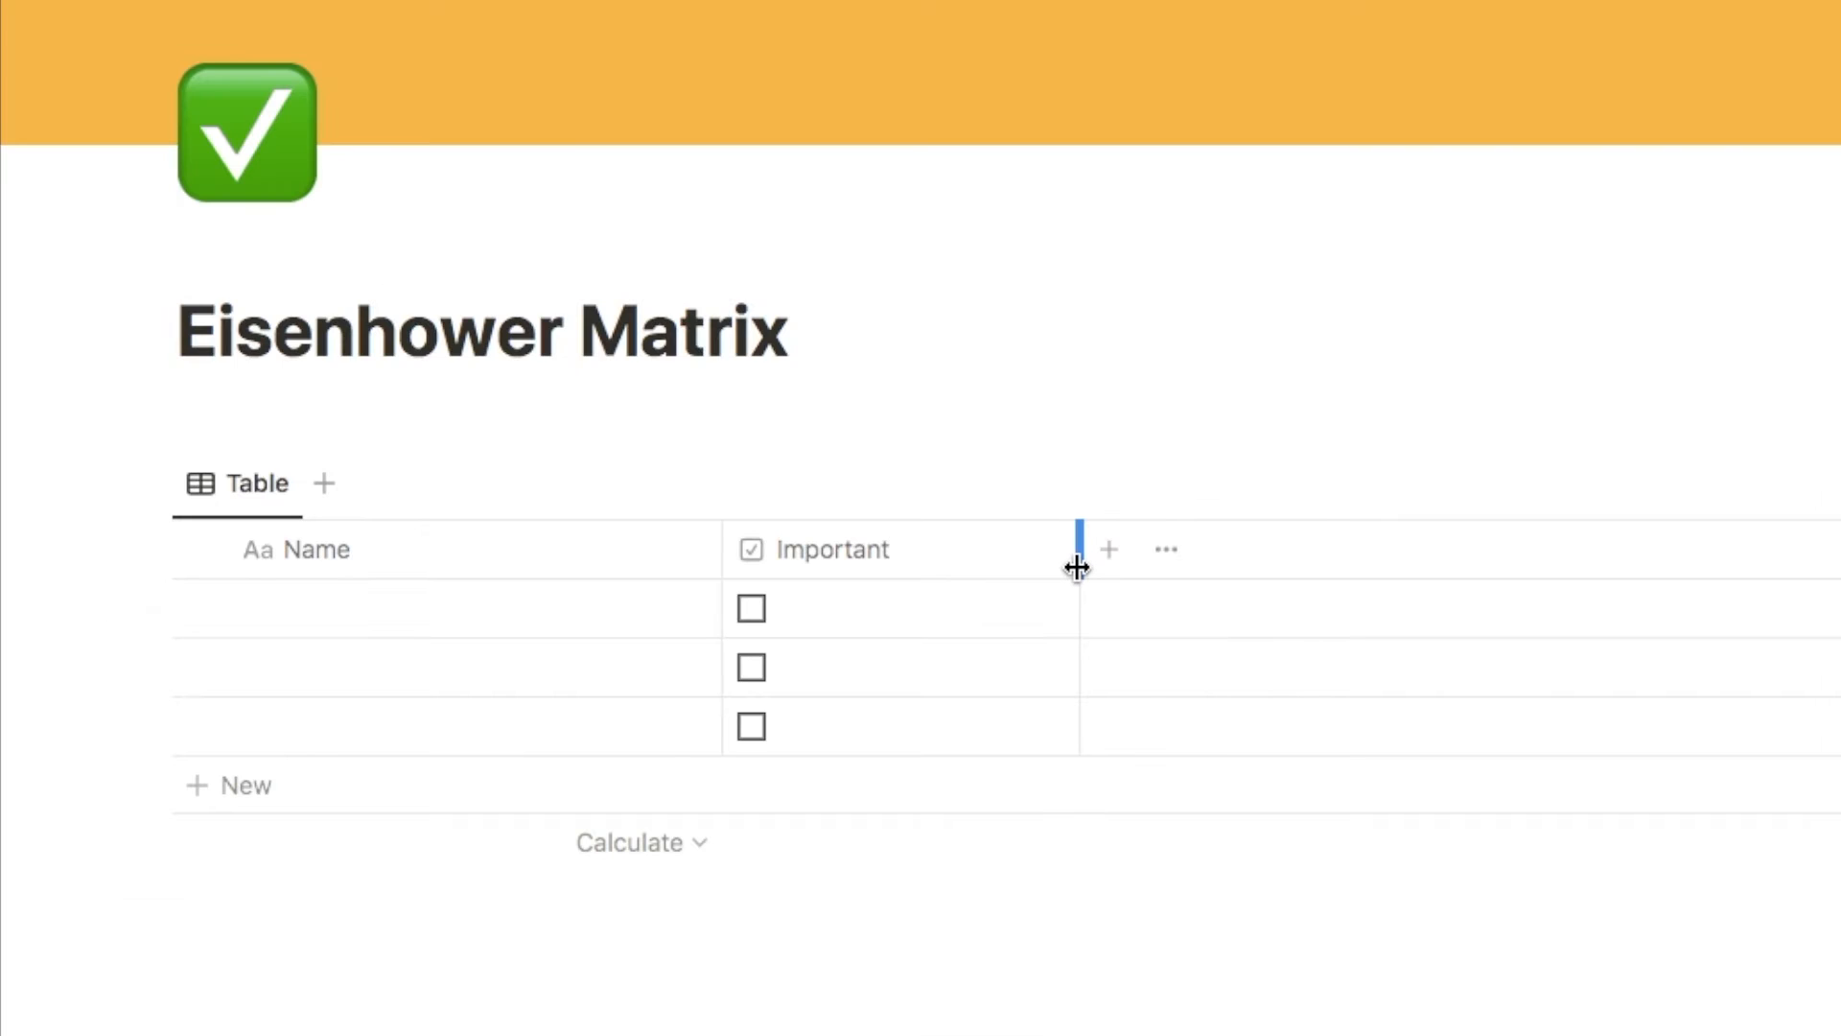
{"action": "left_click_drag", "start_coordinate": [1077, 567], "coordinate": [908, 566]}
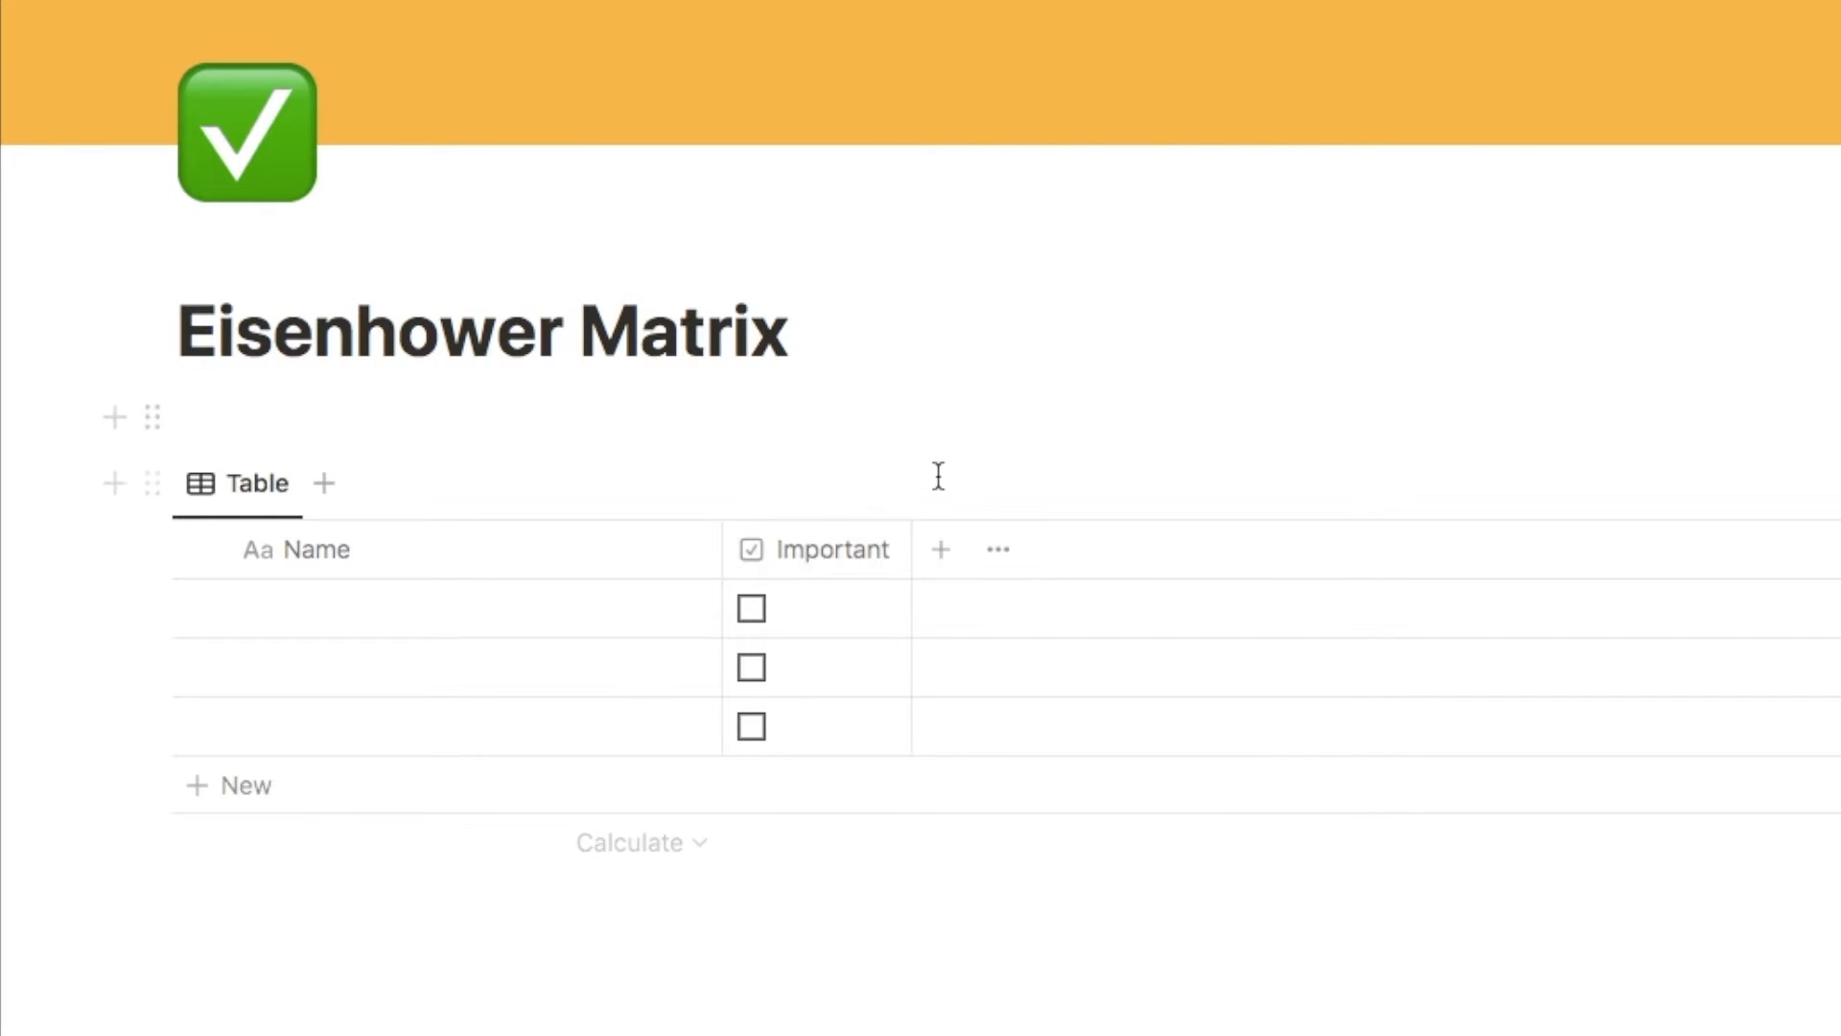
Add a second checkbox property named "Urgent" and narrow its column to fit the heading
{"action": "left_click", "coordinate": [941, 548]}
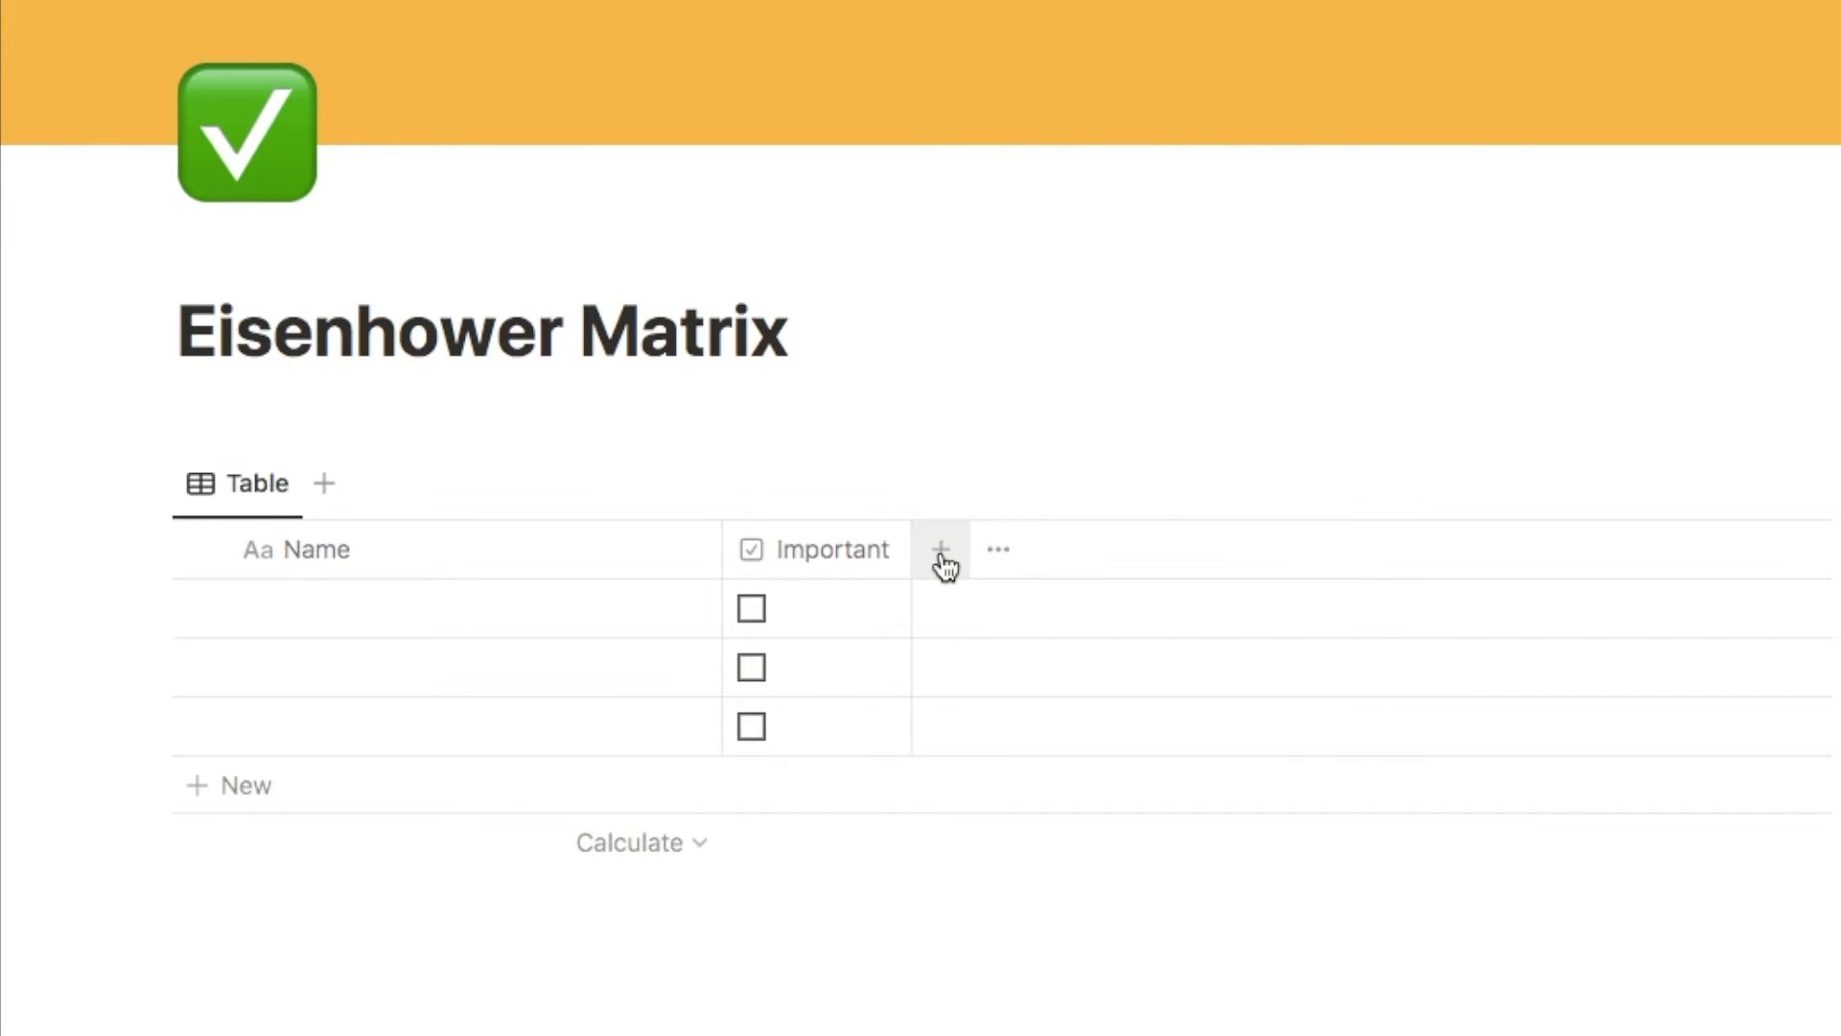
{"action": "type", "text": "check"}
{"action": "left_click", "coordinate": [1233, 486]}
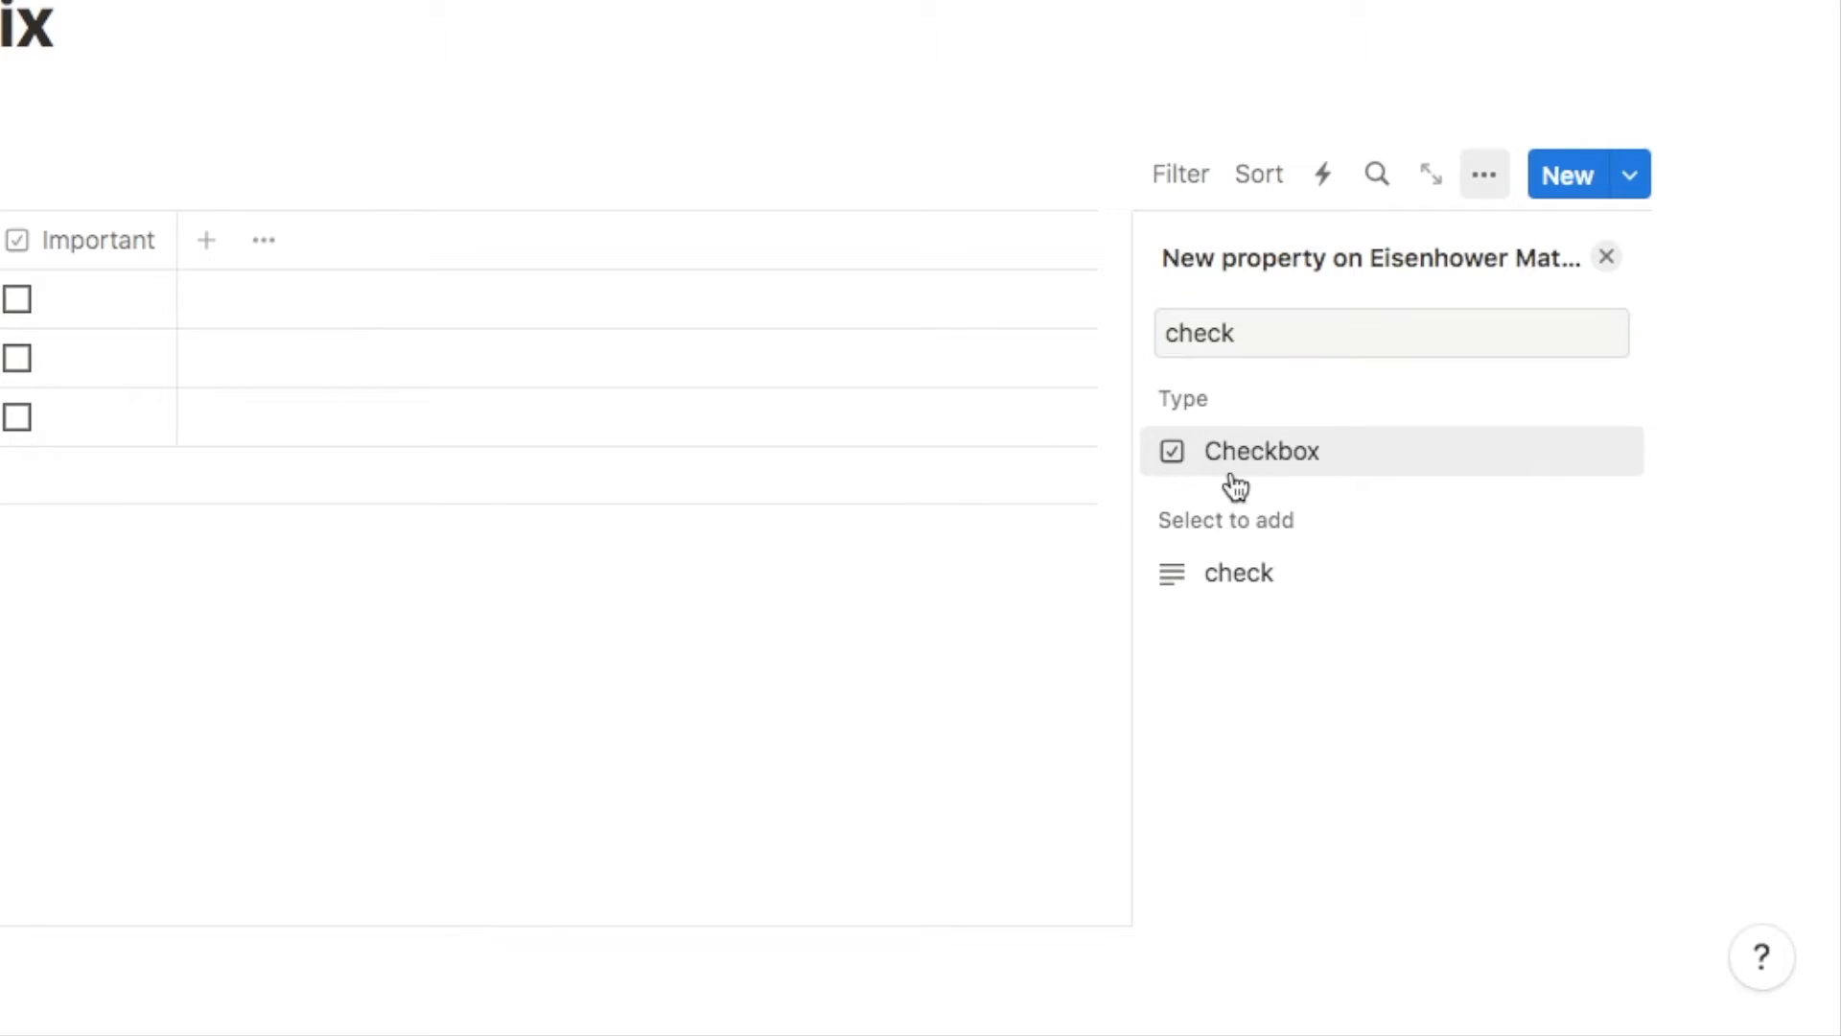
{"action": "left_click_drag", "start_coordinate": [1360, 320], "coordinate": [1230, 326]}
{"action": "type", "text": "Urgent"}
{"action": "key", "text": "Return"}
{"action": "left_click_drag", "start_coordinate": [533, 246], "coordinate": [434, 246]}
{"action": "left_click_drag", "start_coordinate": [1146, 621], "coordinate": [1064, 604]}
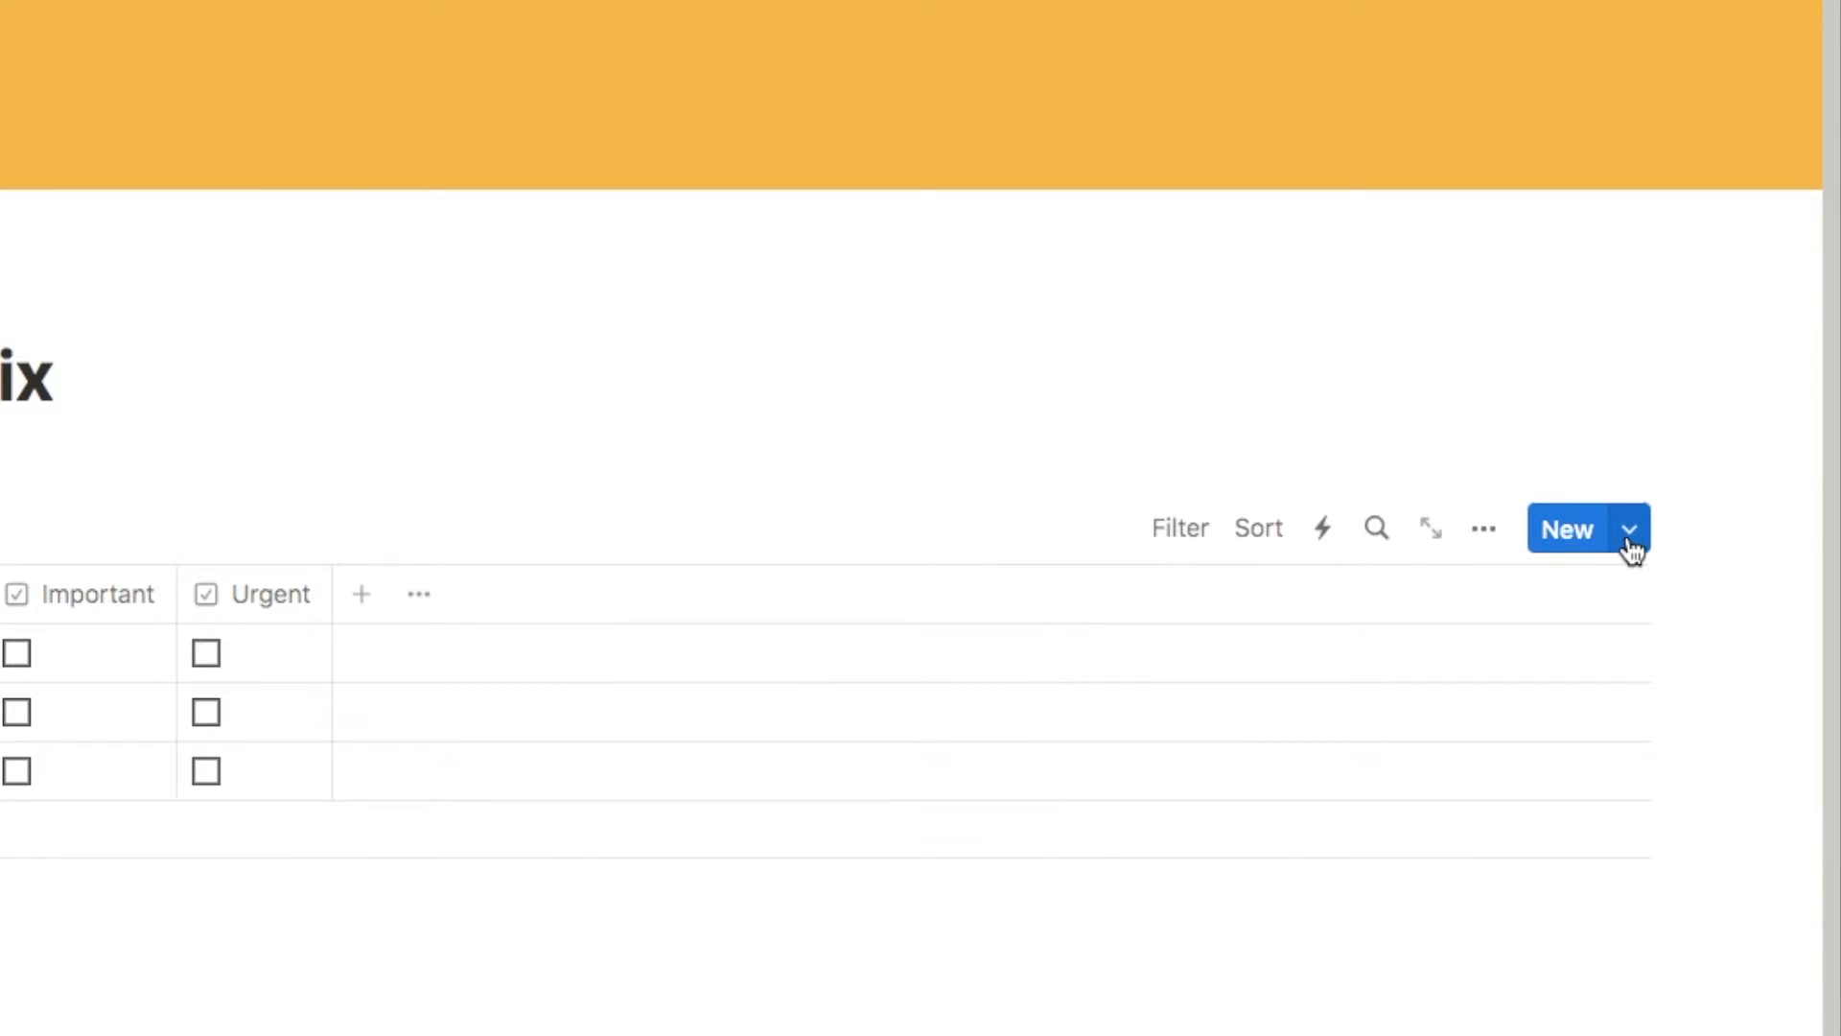
Create a new untitled template for the Eisenhower Matrix database and give it the plain checkmark icon
{"action": "left_click", "coordinate": [1630, 545]}
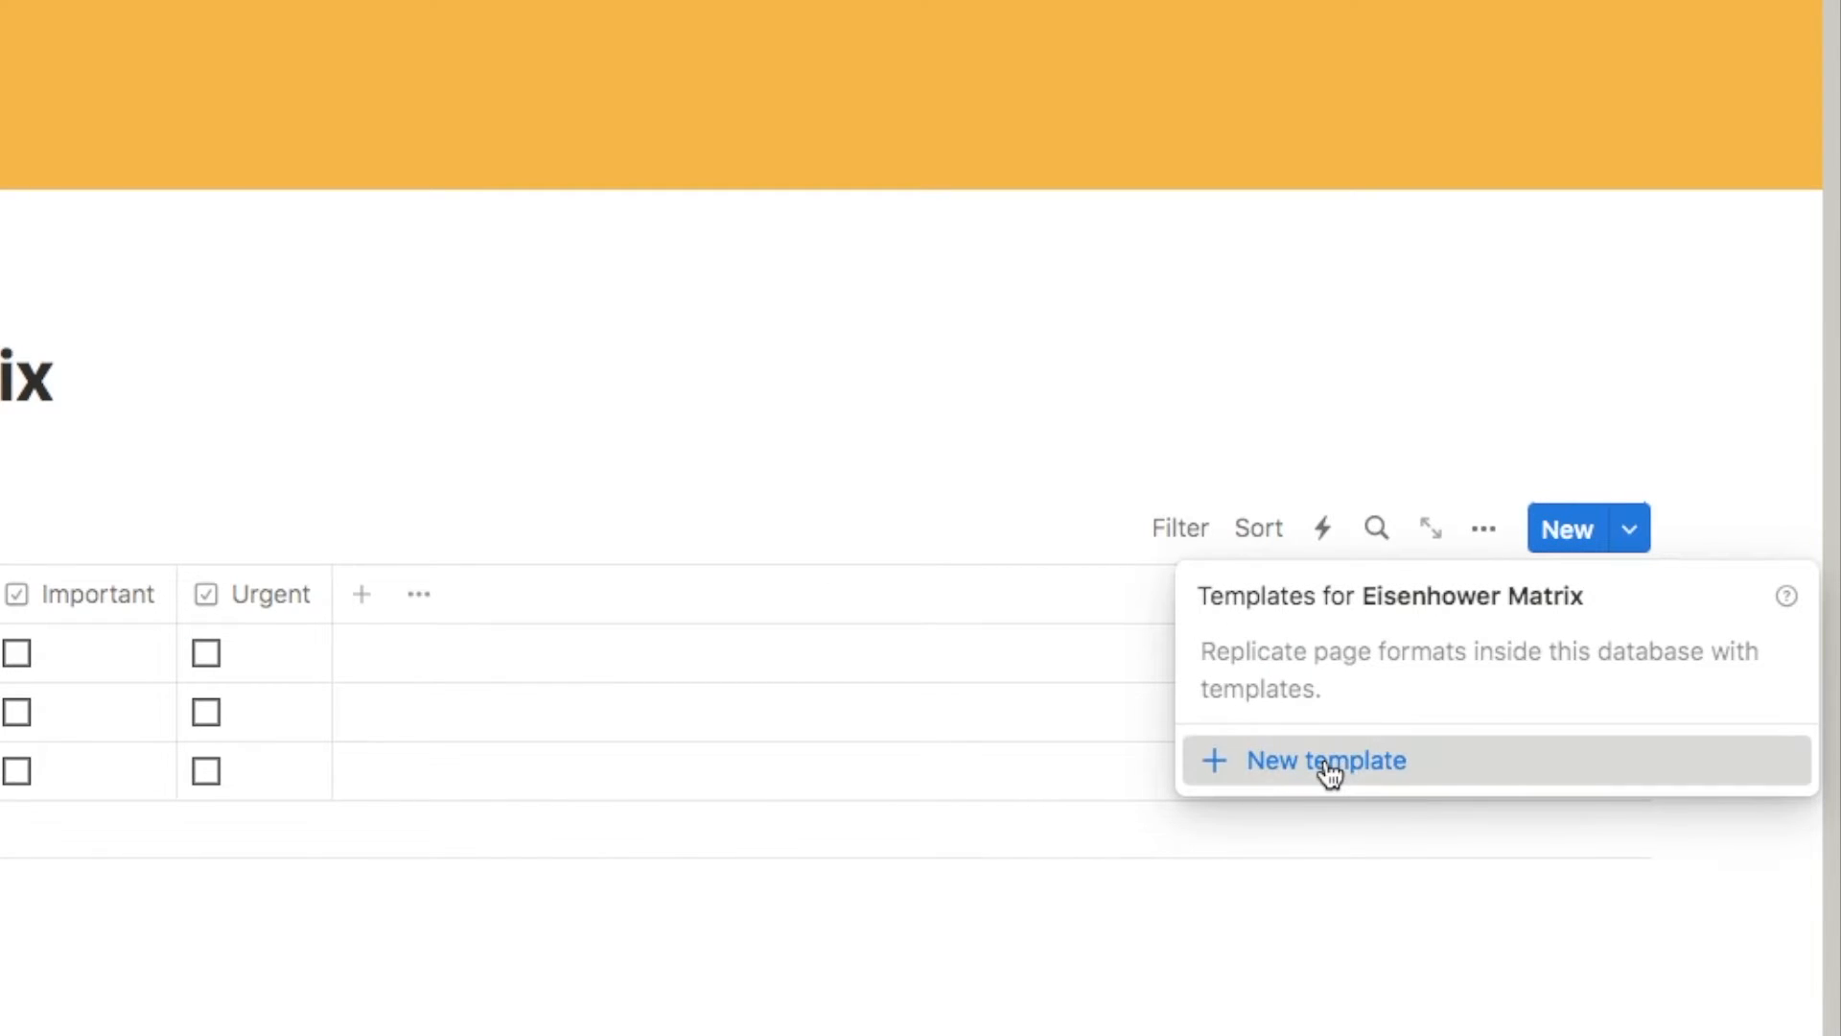
{"action": "left_click", "coordinate": [1329, 767]}
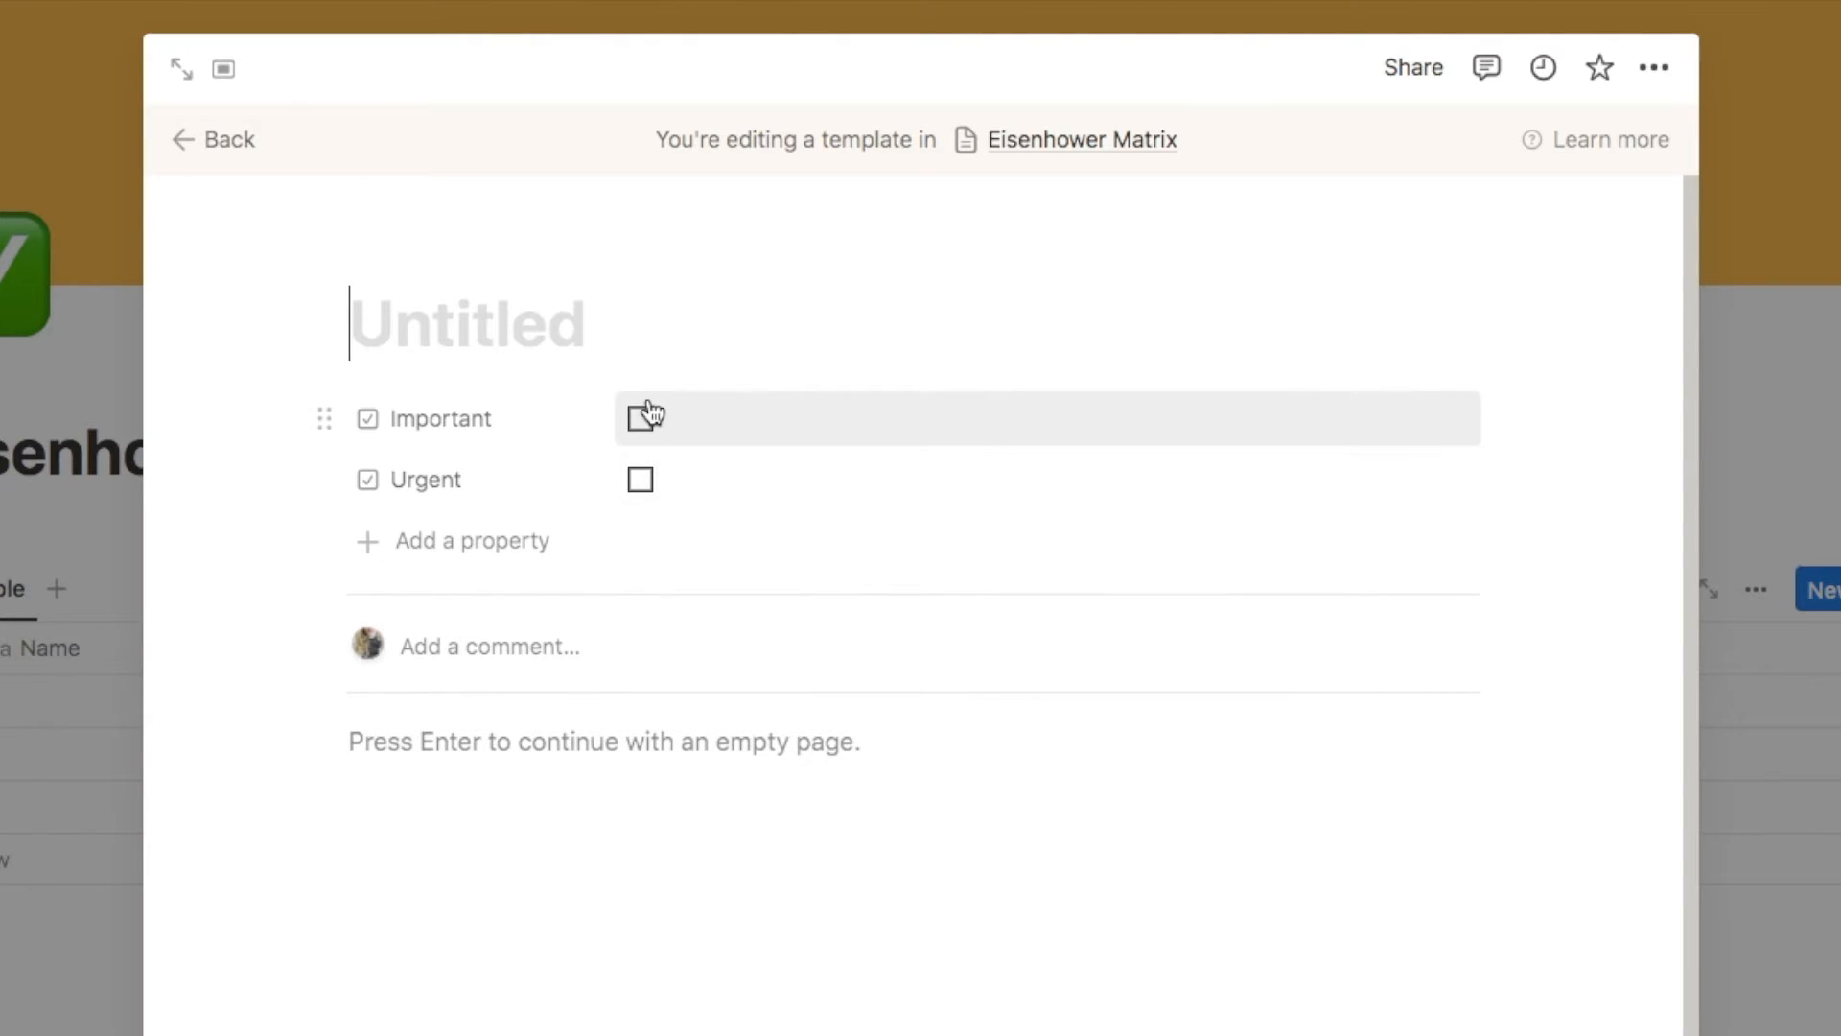
{"action": "left_click", "coordinate": [398, 252]}
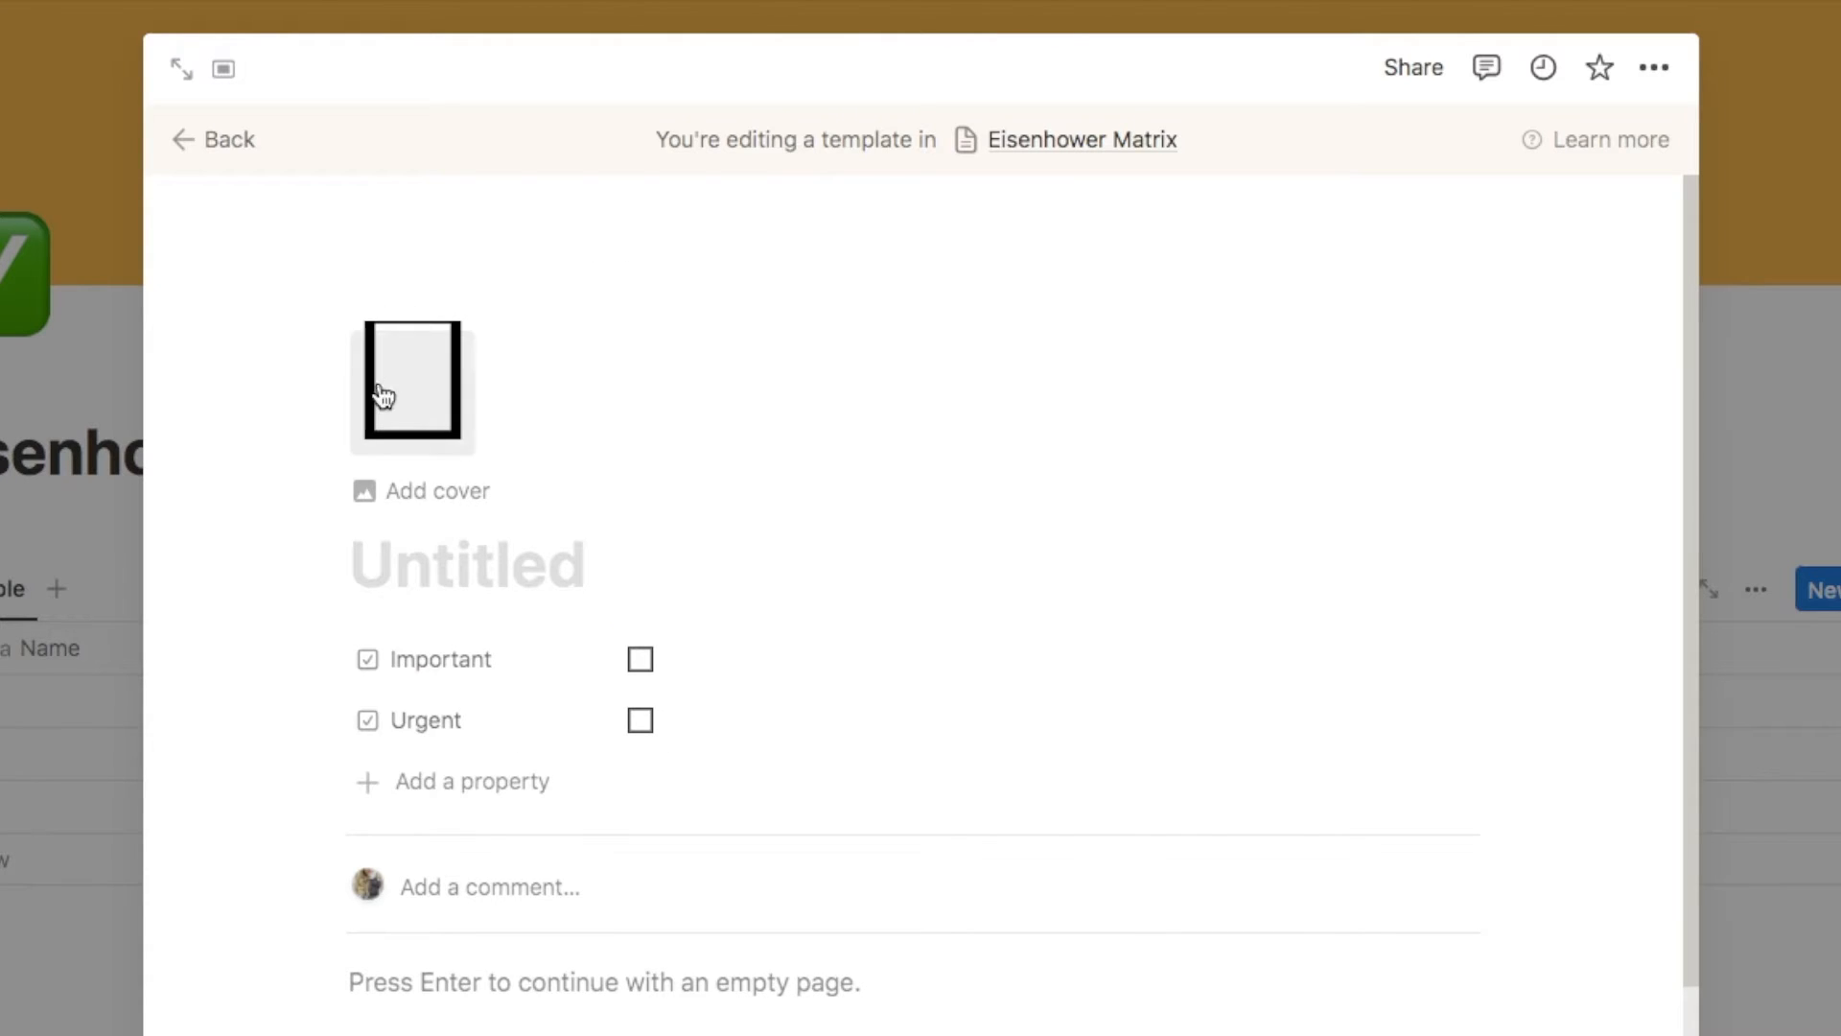
{"action": "left_click", "coordinate": [412, 381]}
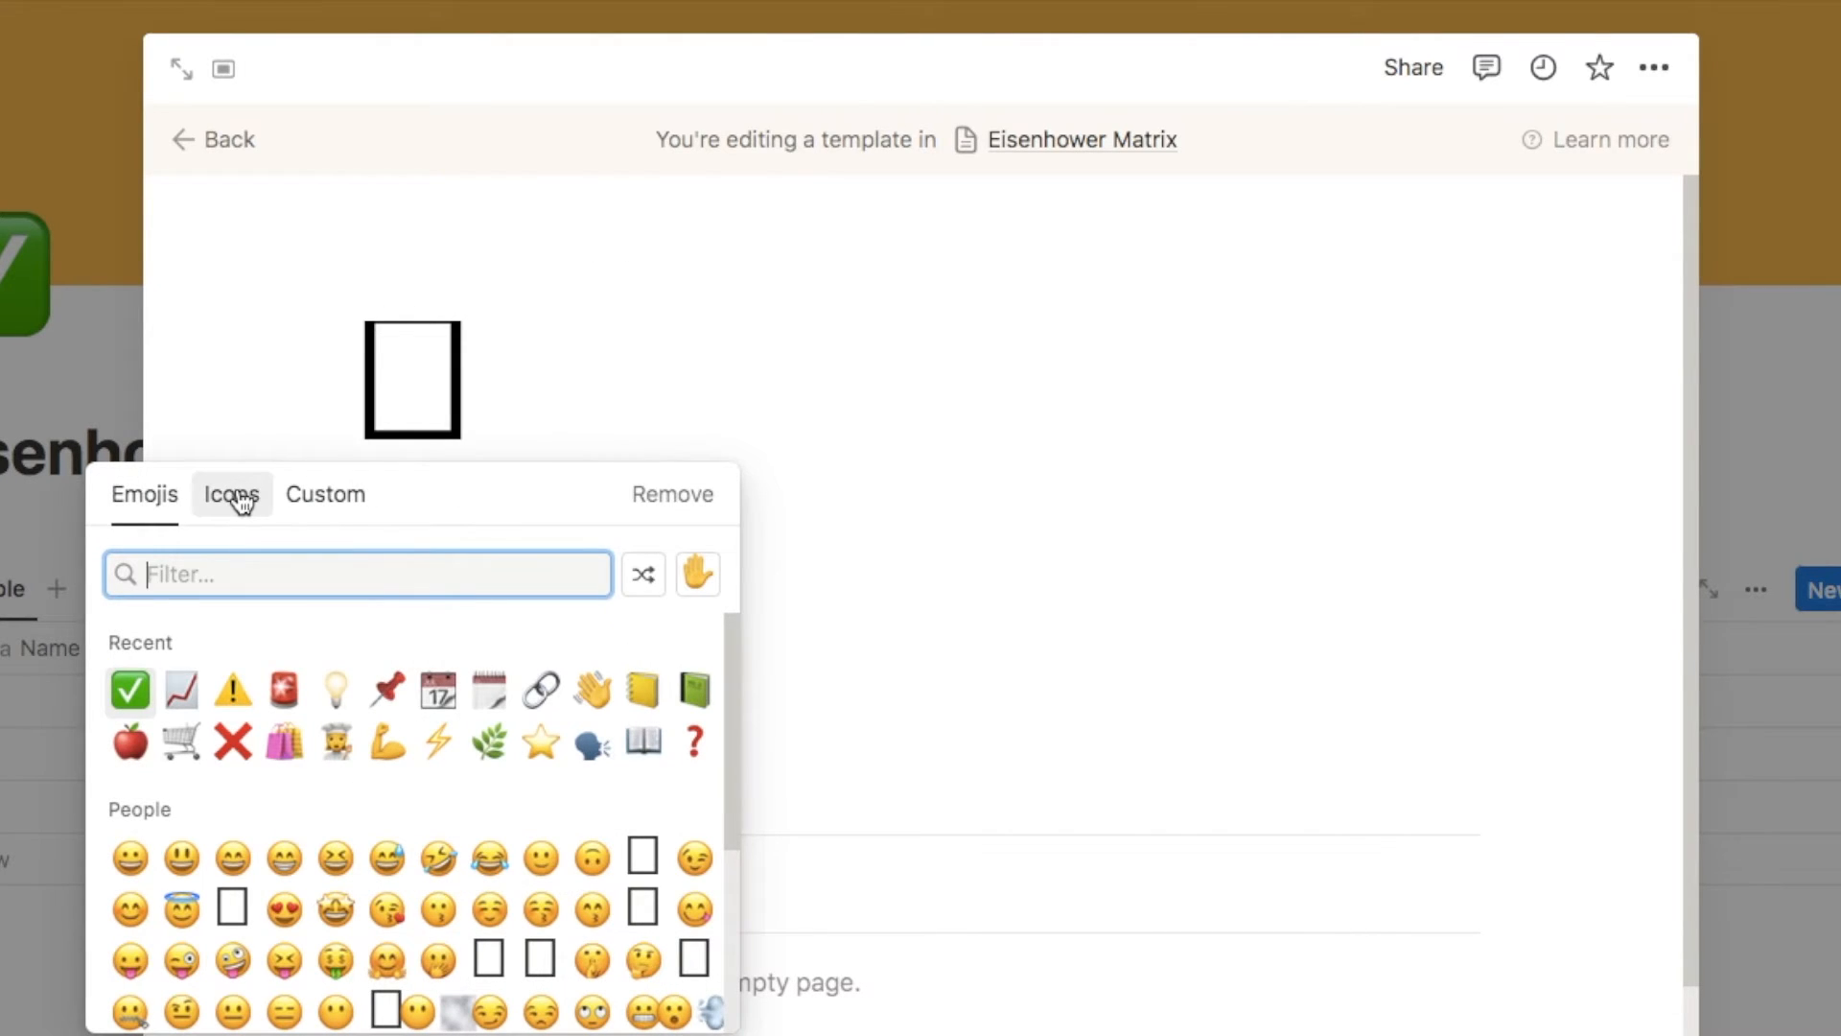
{"action": "left_click", "coordinate": [235, 499]}
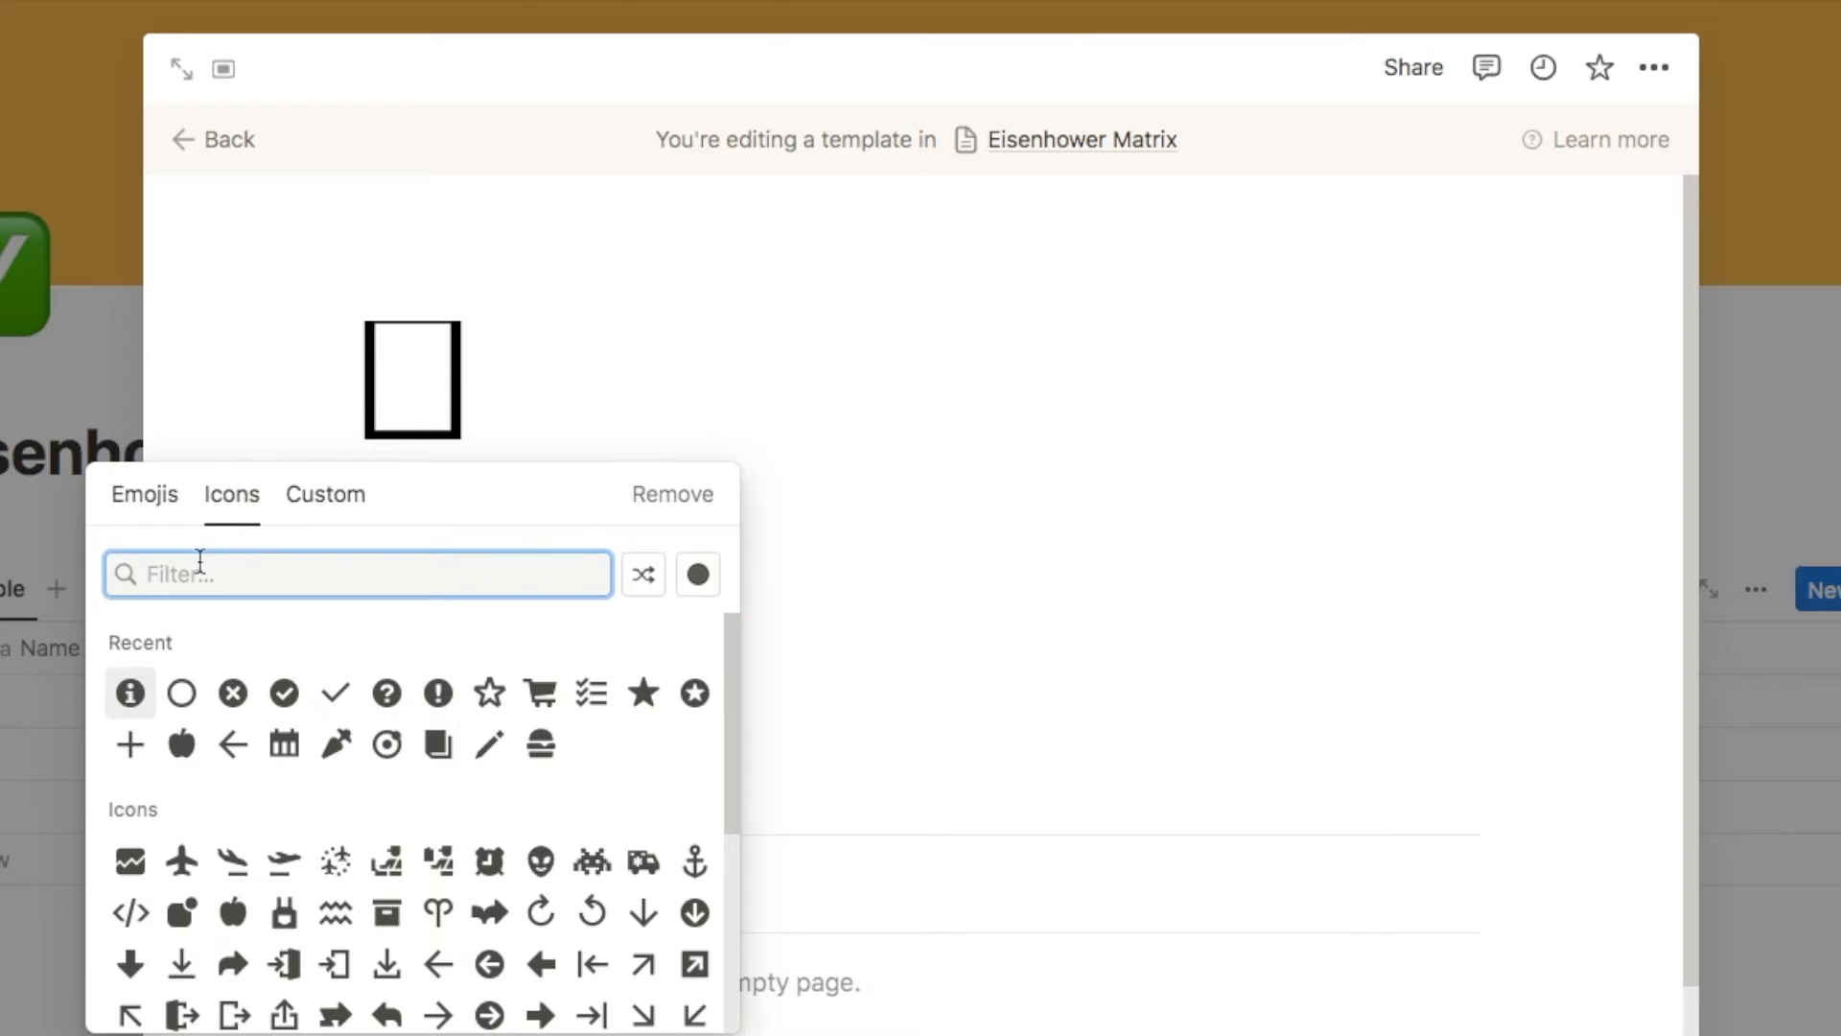
{"action": "left_click", "coordinate": [335, 703]}
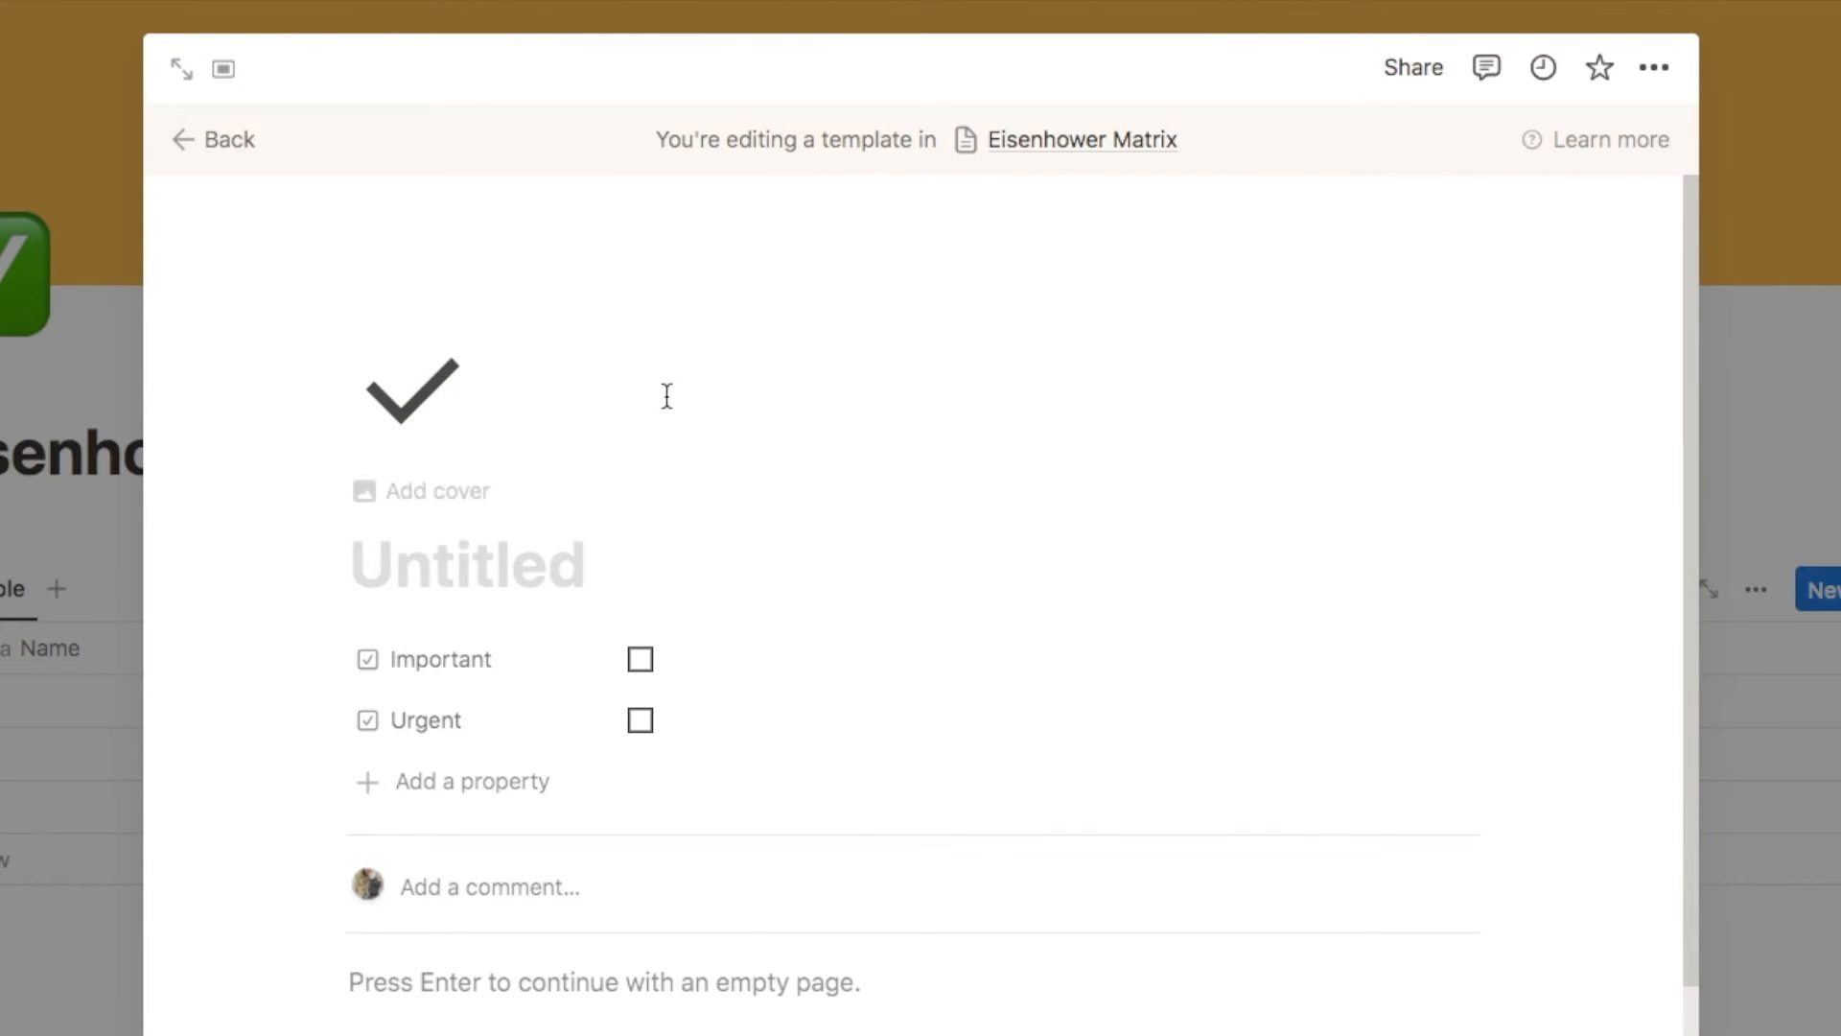
{"action": "left_click", "coordinate": [217, 144]}
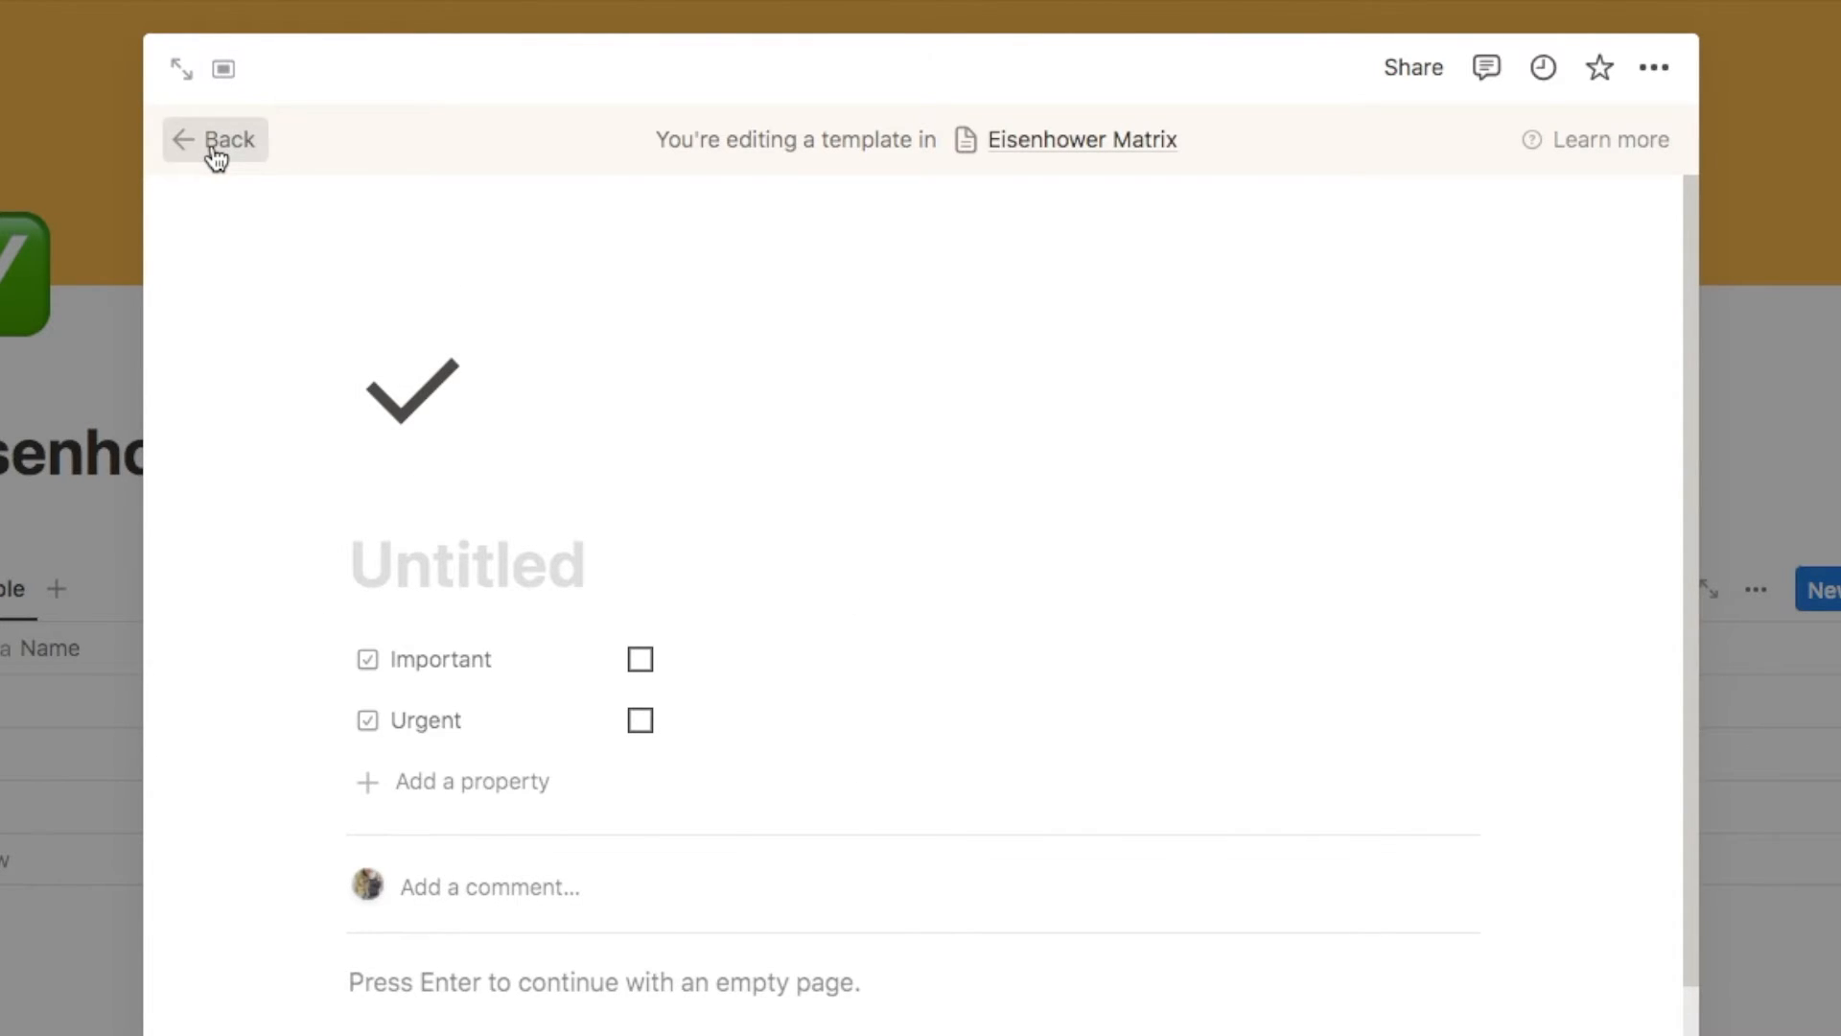
Set the untitled checkmark template as the default for all views in the Eisenhower Matrix database
{"action": "left_click", "coordinate": [1607, 429]}
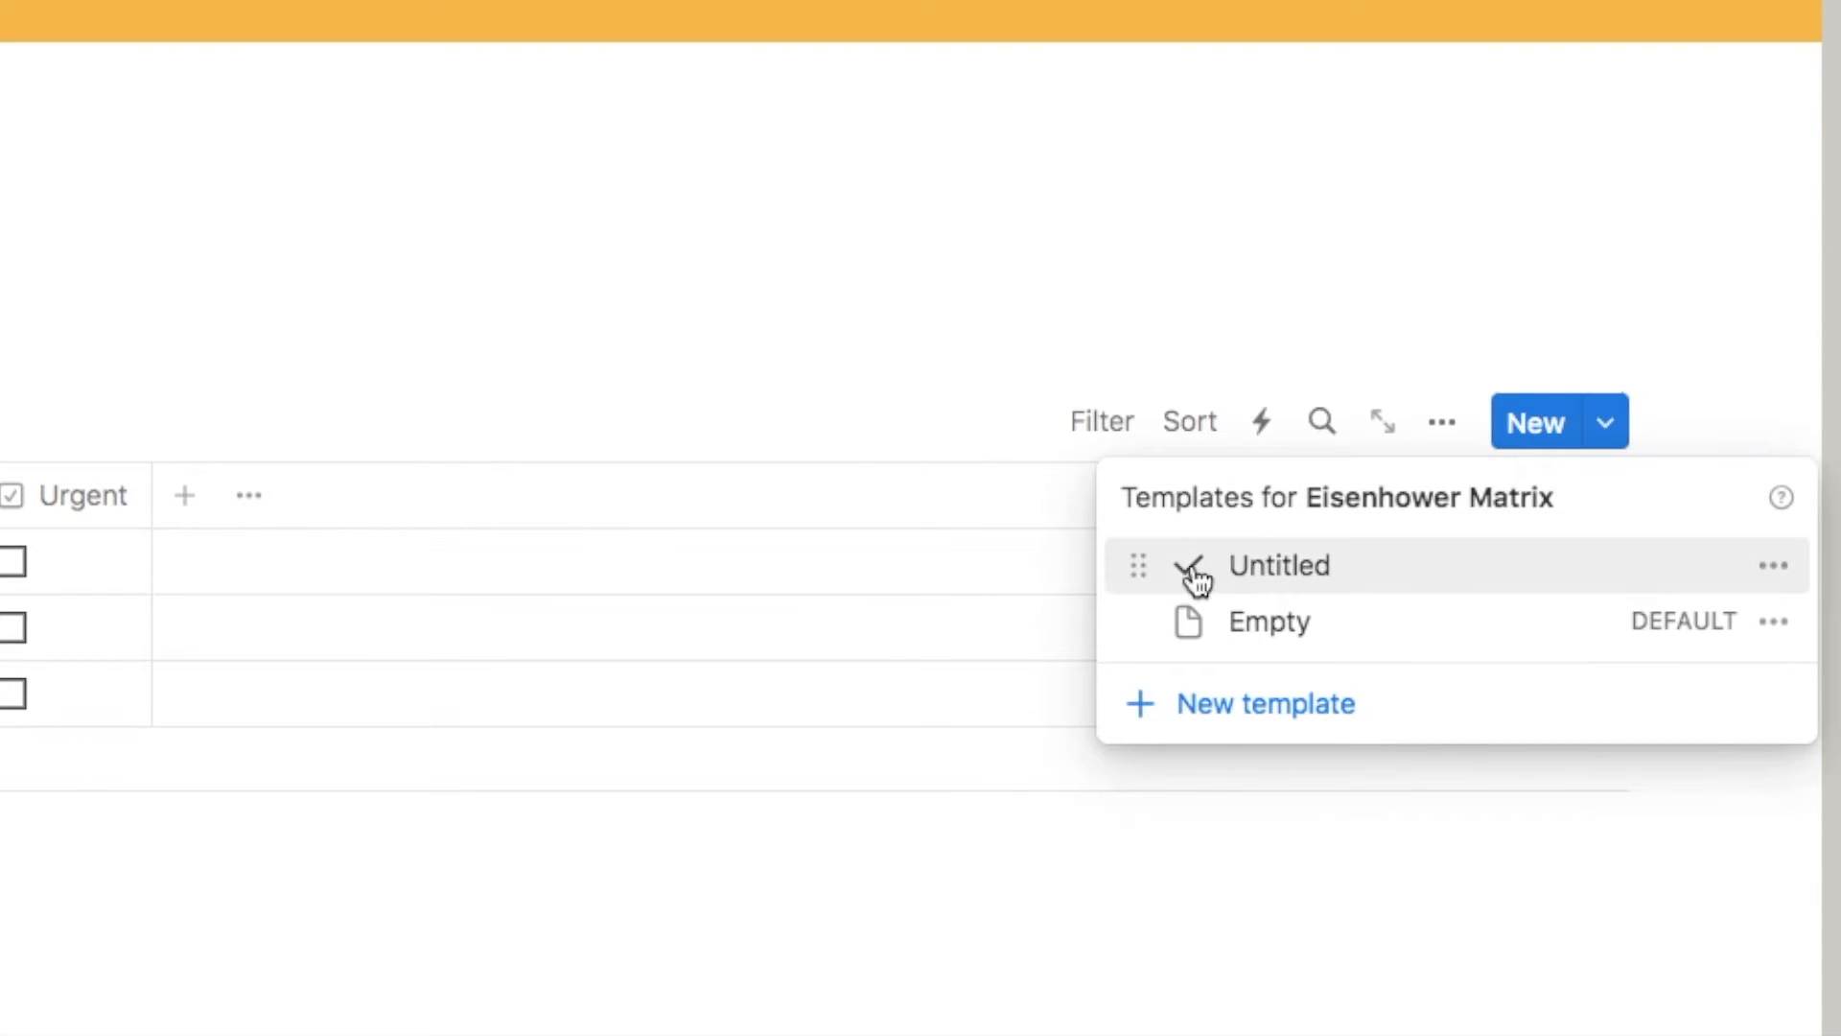
{"action": "left_click", "coordinate": [1784, 570]}
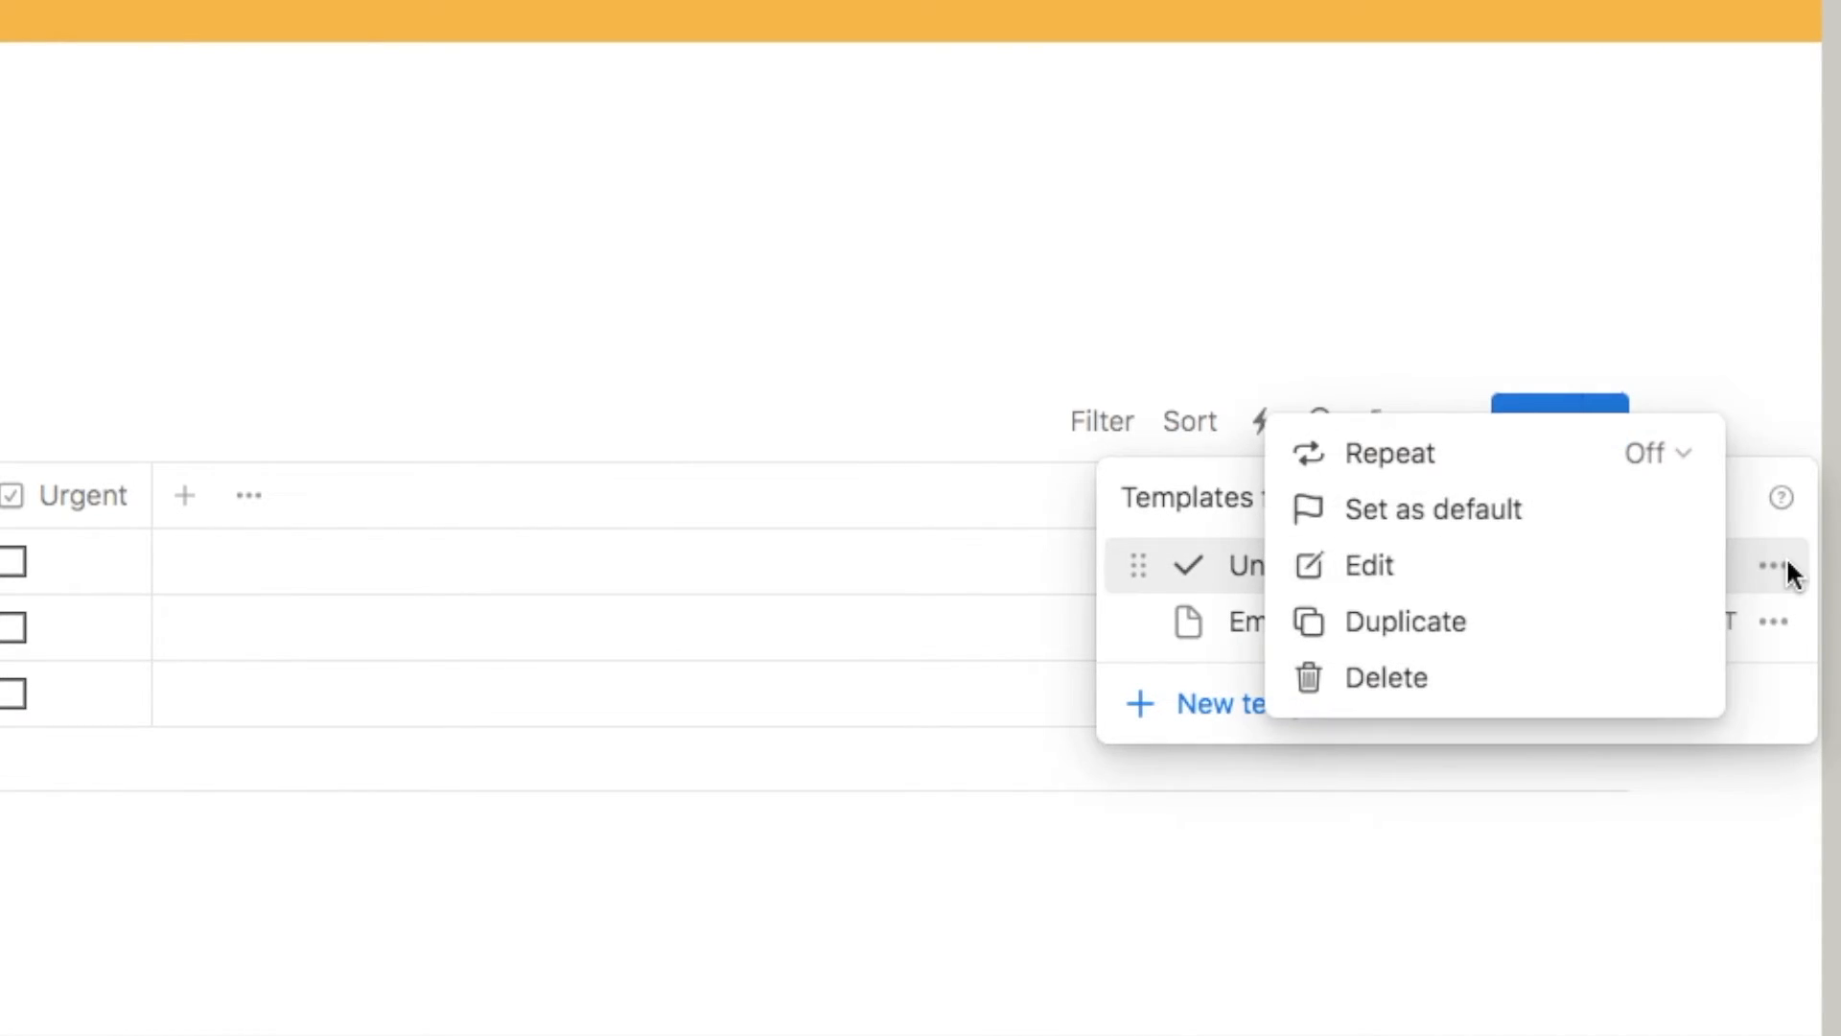
{"action": "left_click", "coordinate": [1463, 510]}
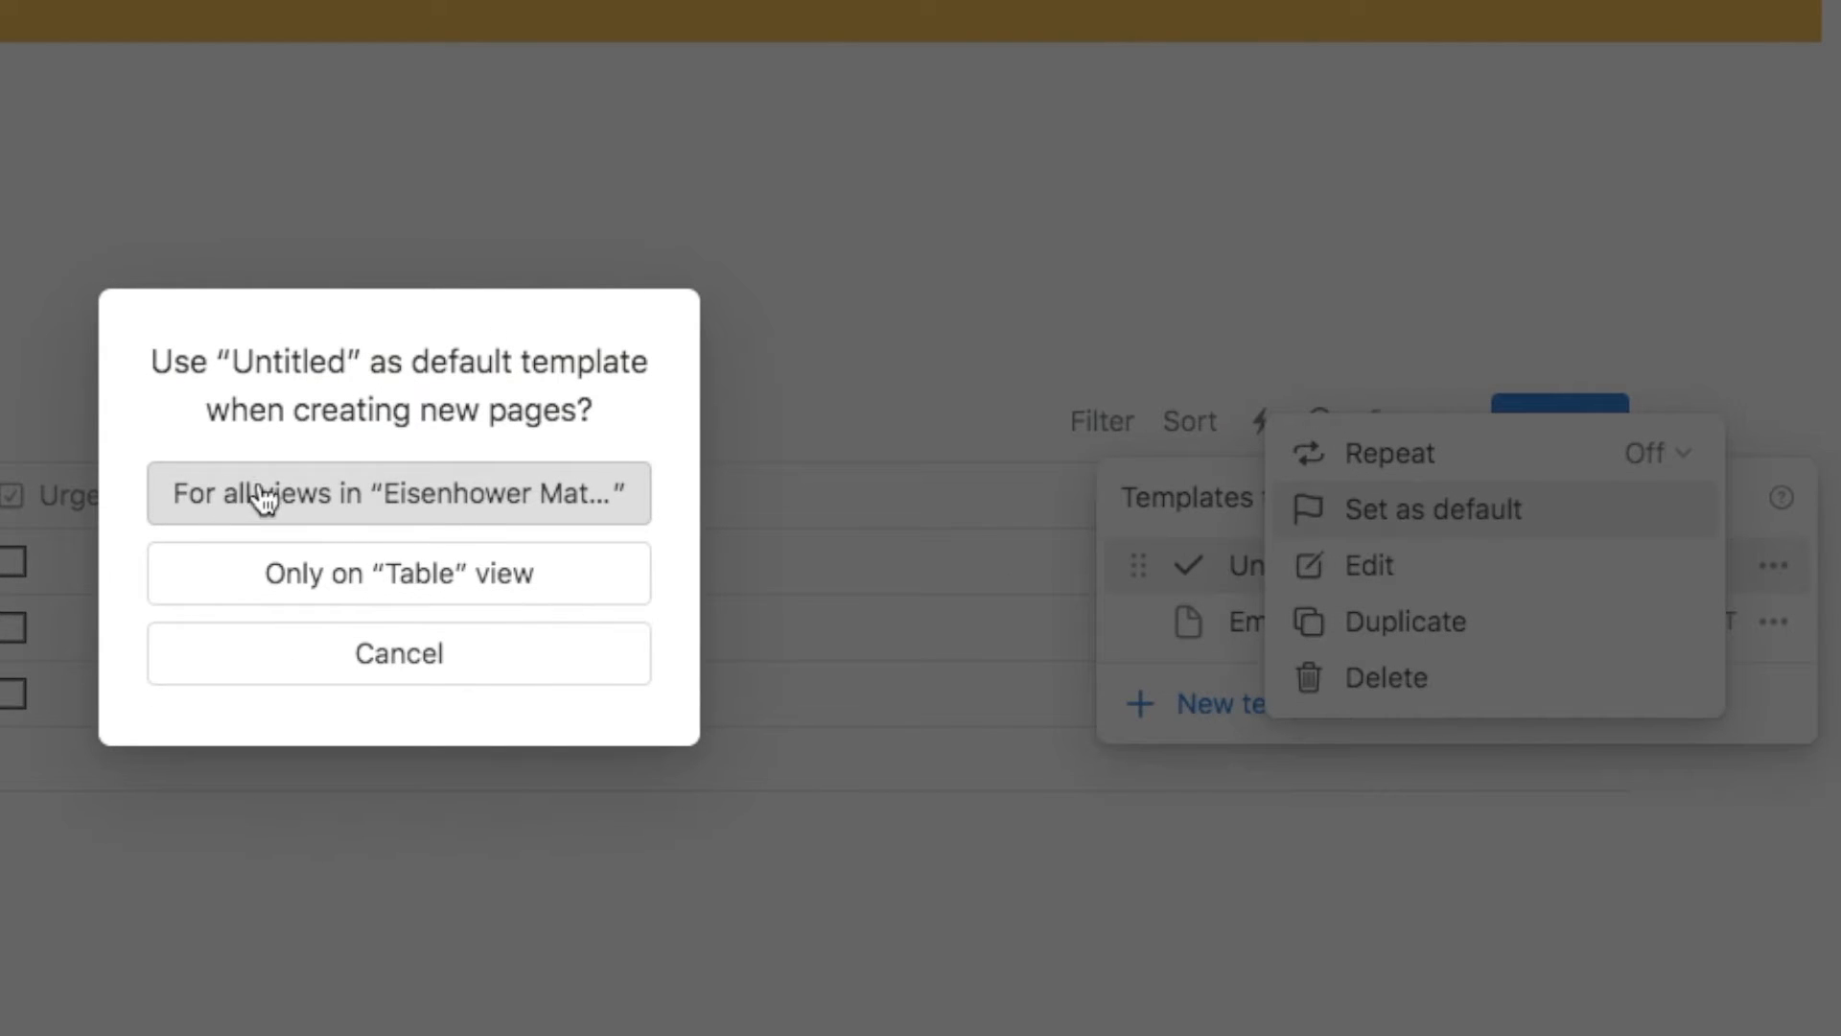
{"action": "left_click", "coordinate": [429, 511]}
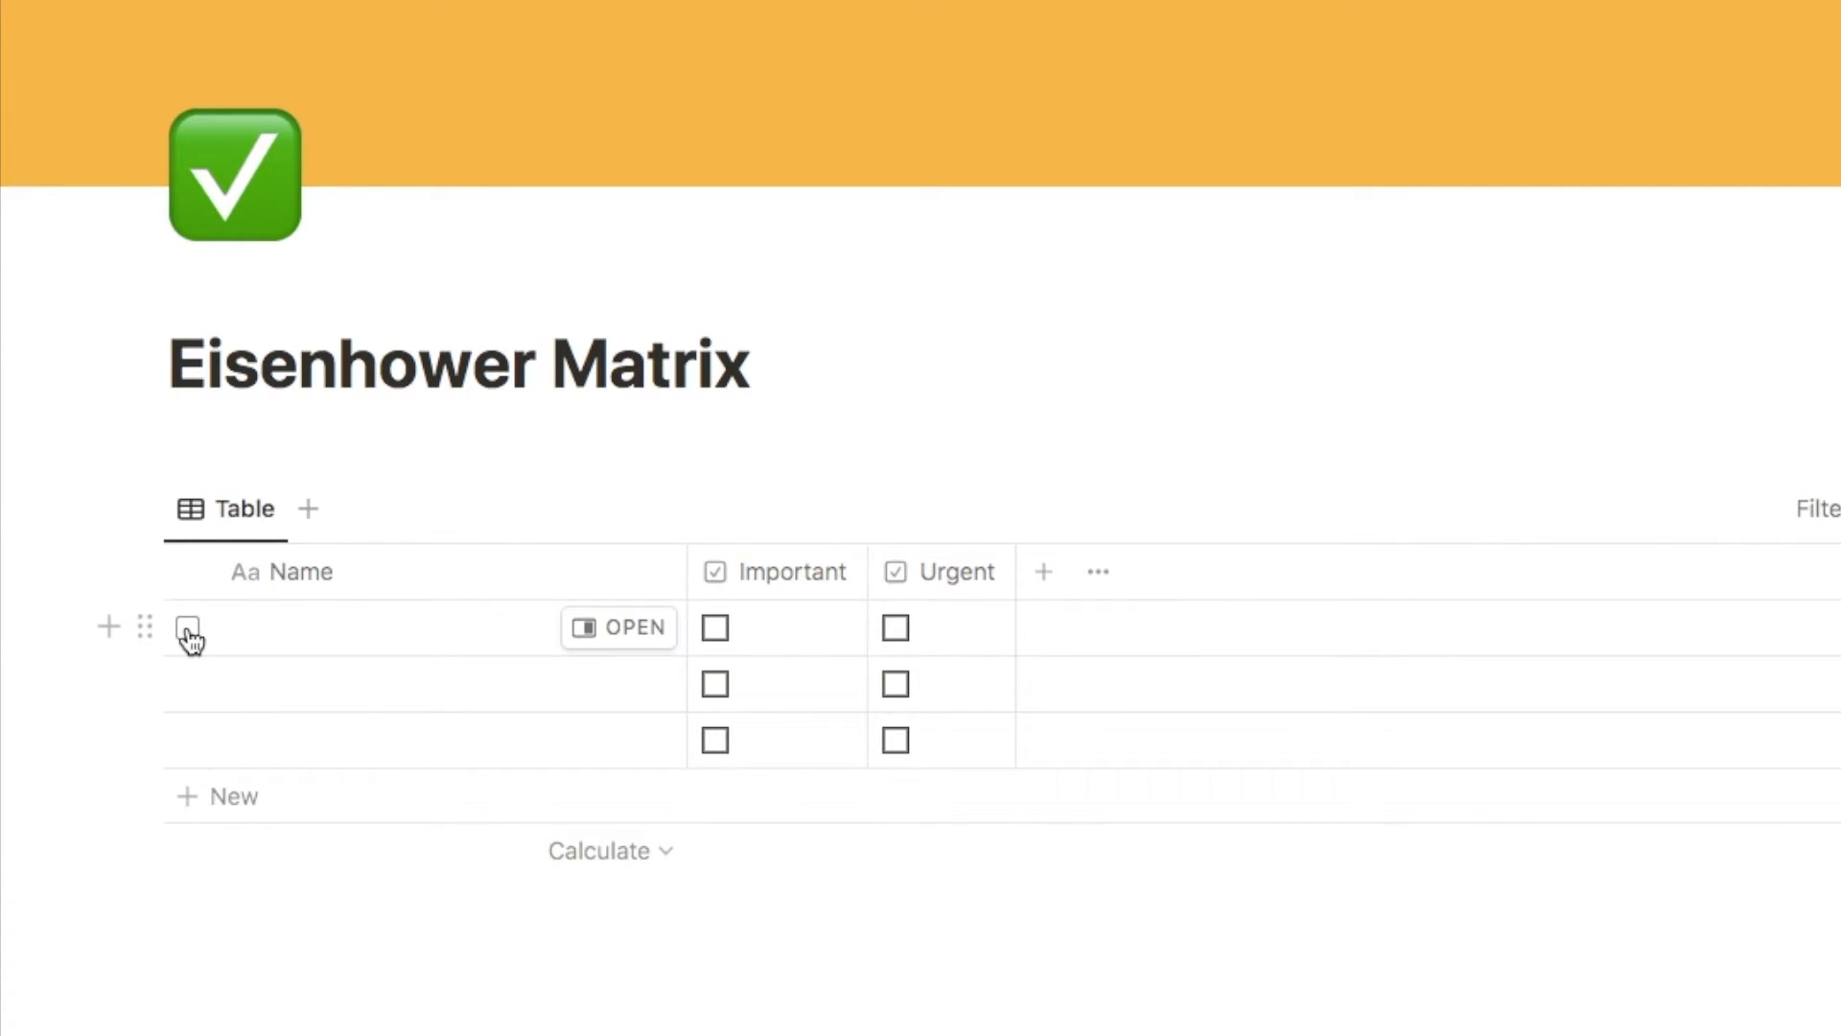
Delete the three empty rows from the database table
{"action": "left_click", "coordinate": [188, 629]}
{"action": "left_click", "coordinate": [188, 685]}
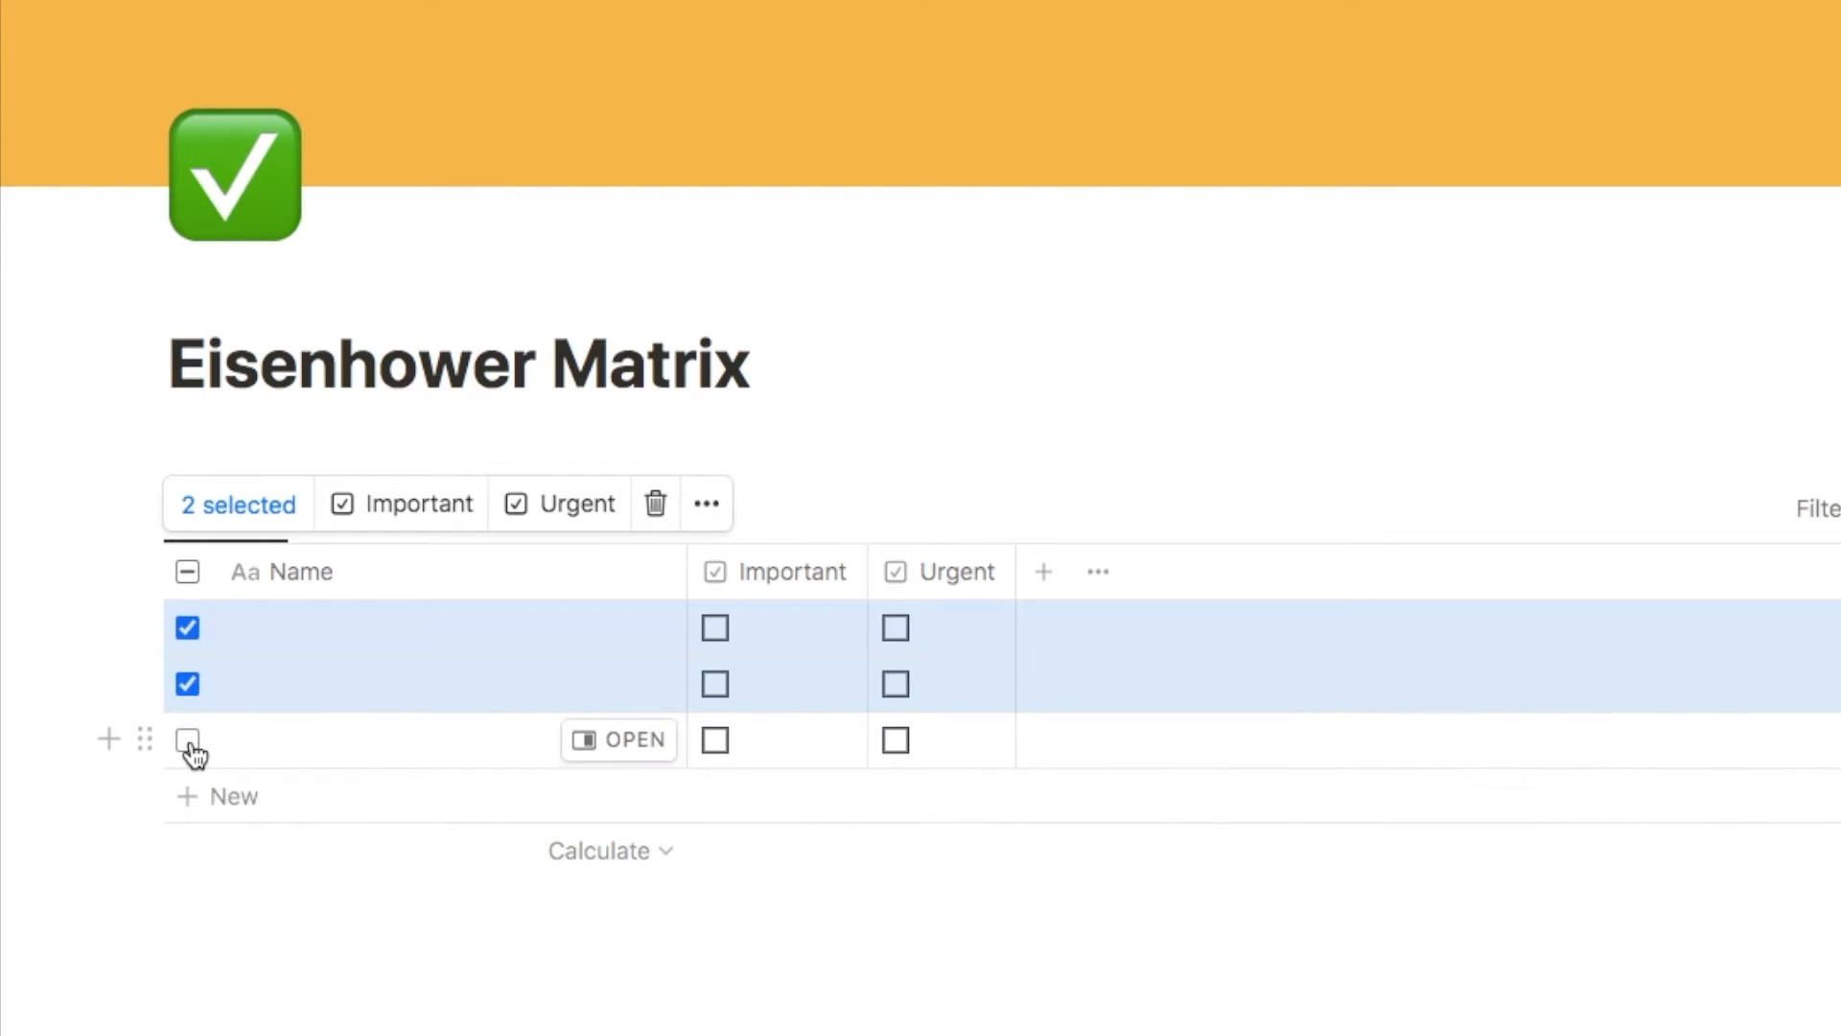
{"action": "left_click", "coordinate": [188, 744]}
{"action": "left_click", "coordinate": [656, 504]}
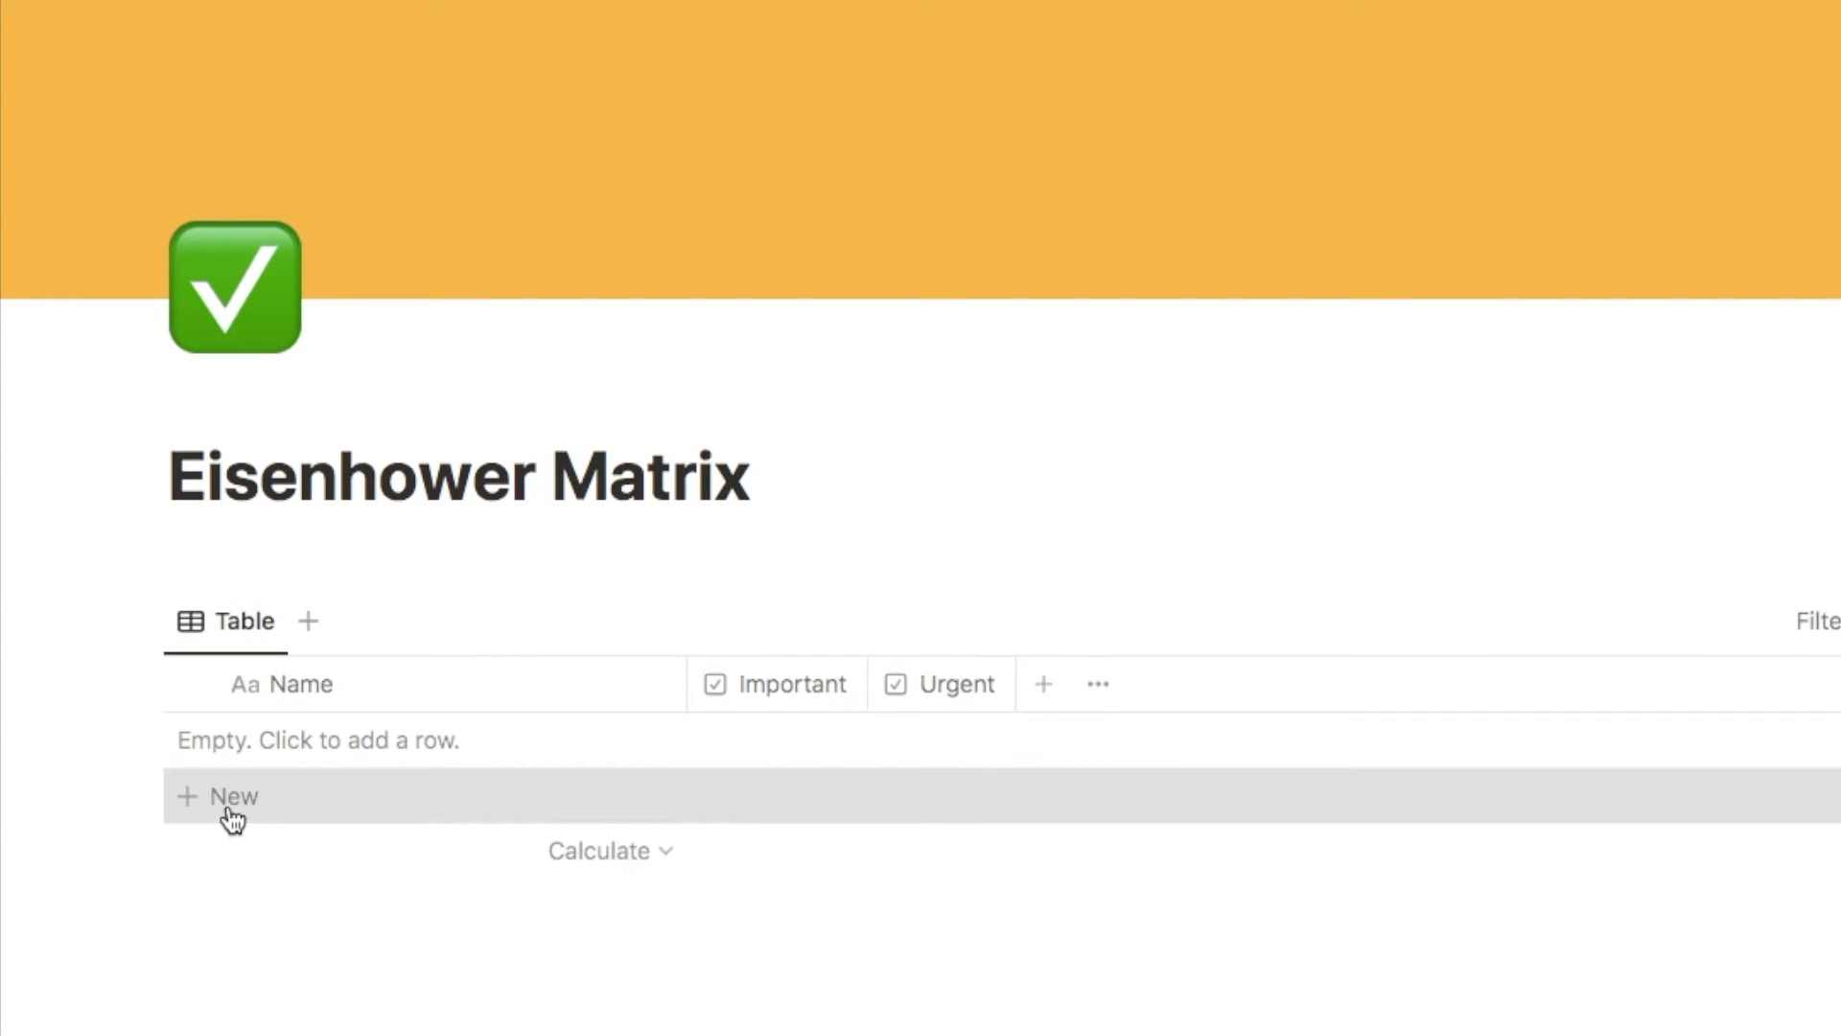
Add a new task named "Call accountant" to the table
{"action": "left_click", "coordinate": [230, 810]}
{"action": "type", "text": "Call accountant"}
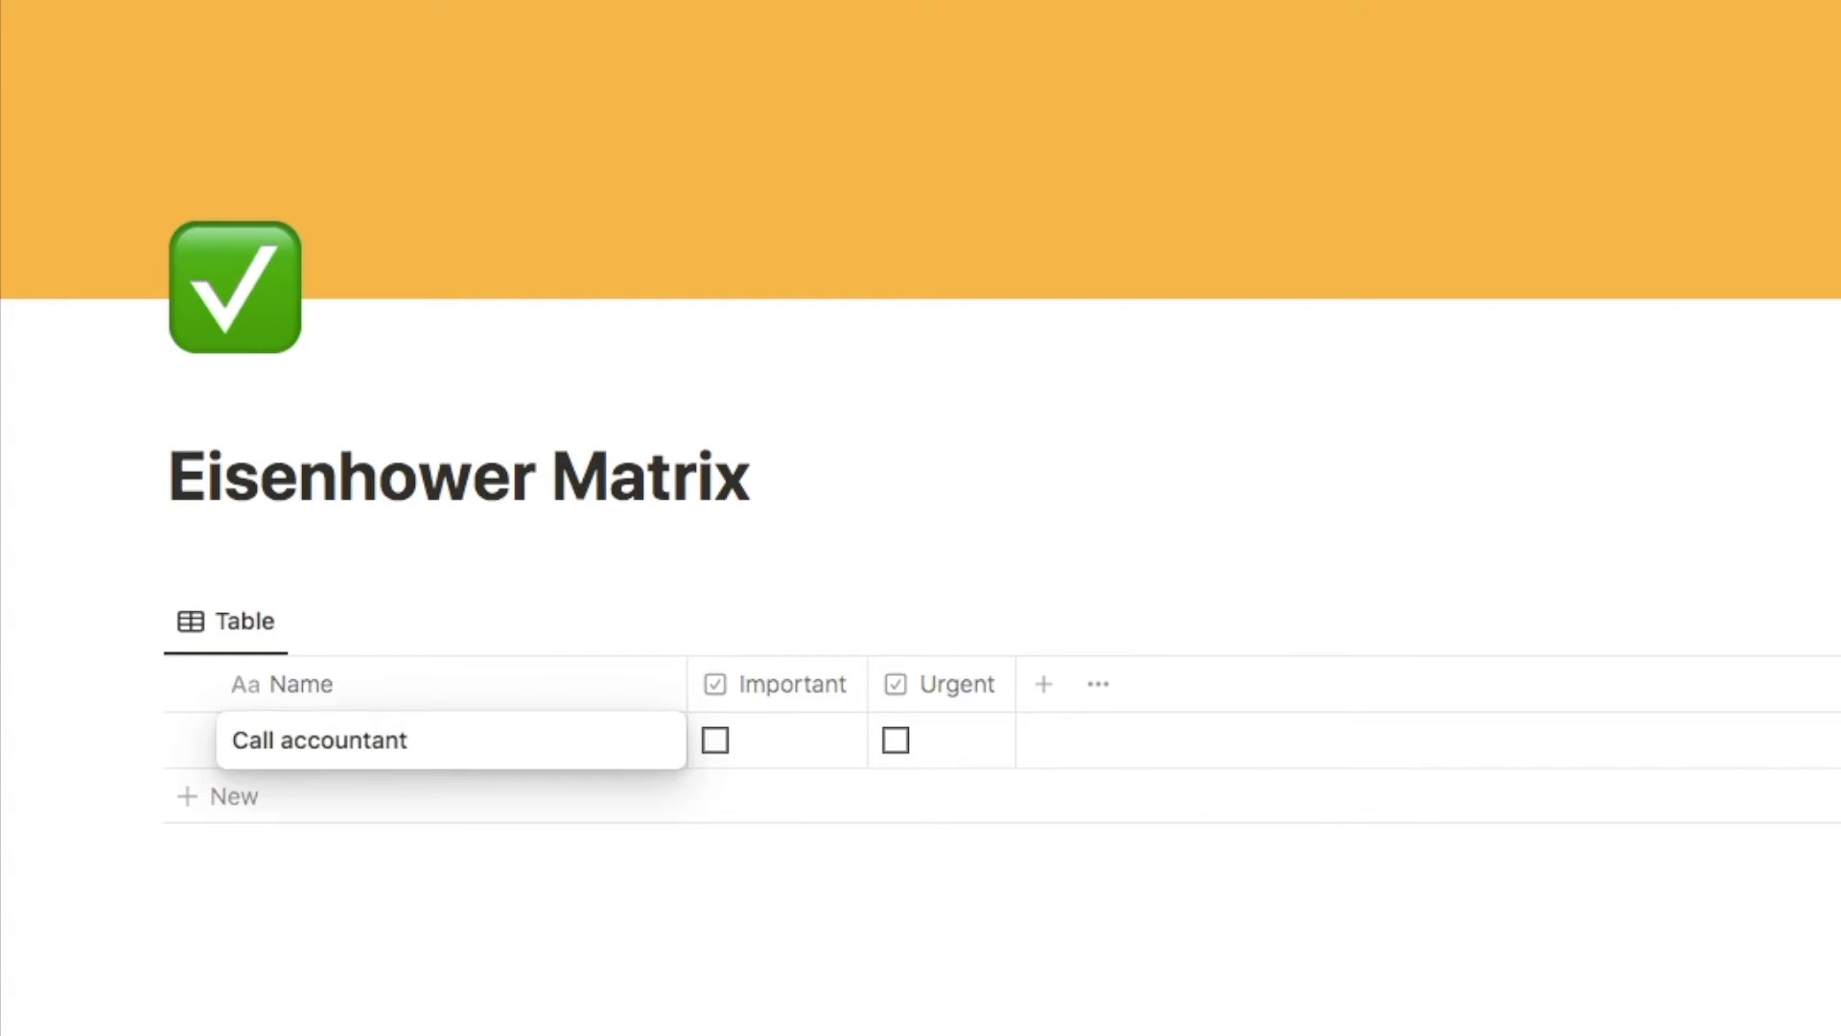
{"action": "key", "text": "Return"}
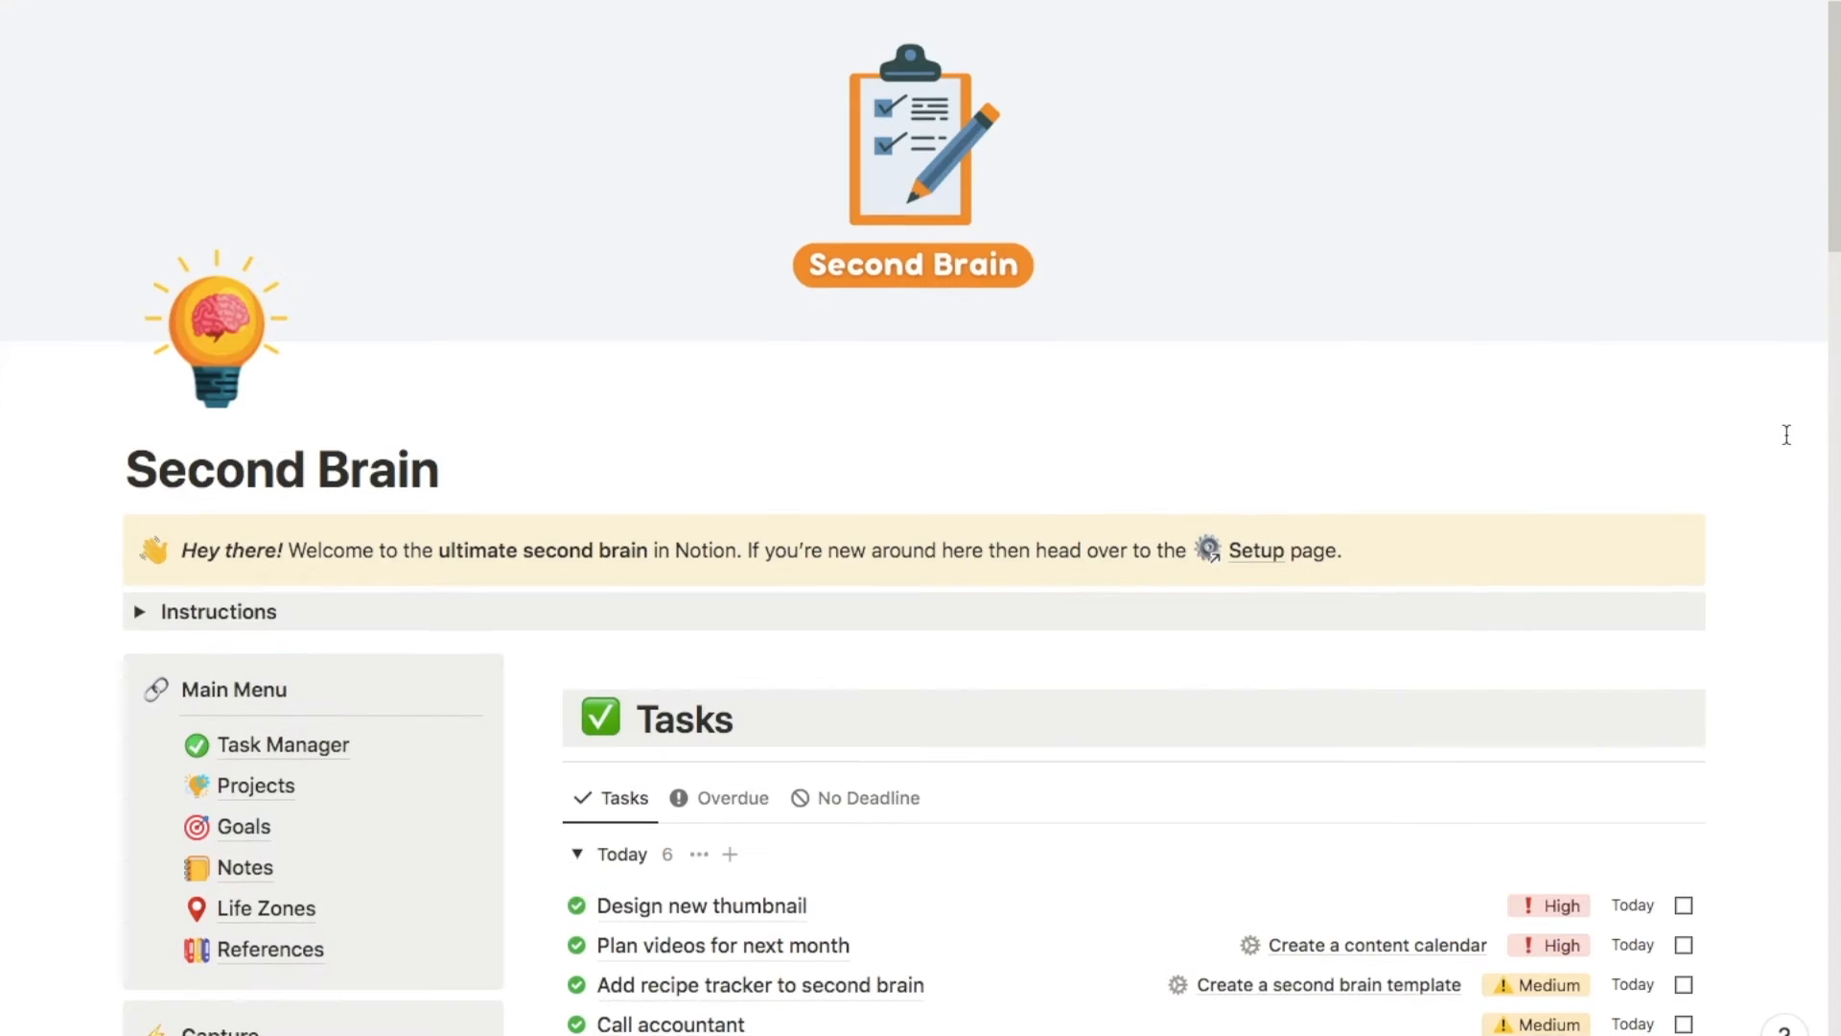
Look through the Second Brain page's tasks, projects, goals, life zones and references sections
{"action": "scroll", "coordinate": [1787, 435], "scroll_direction": "down", "scroll_amount": 3}
{"action": "scroll", "coordinate": [1787, 434], "scroll_direction": "down", "scroll_amount": 4}
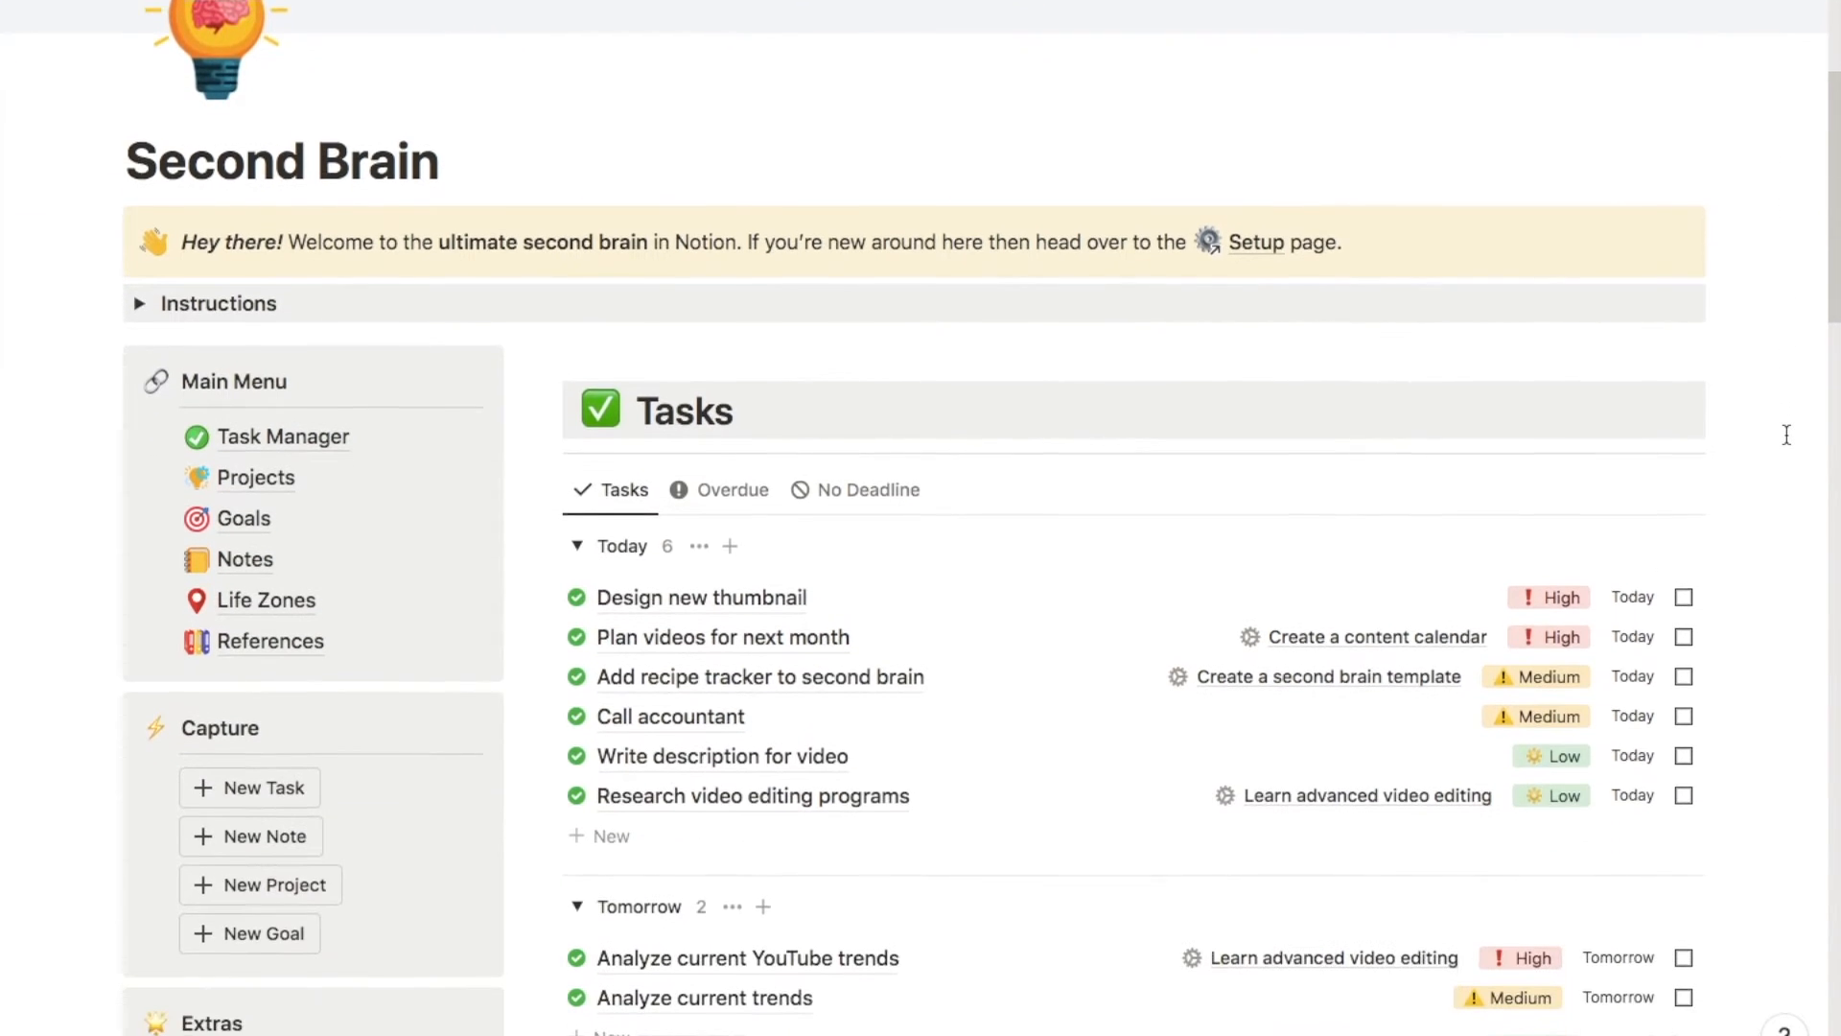
{"action": "scroll", "coordinate": [1786, 434], "scroll_direction": "down", "scroll_amount": 4}
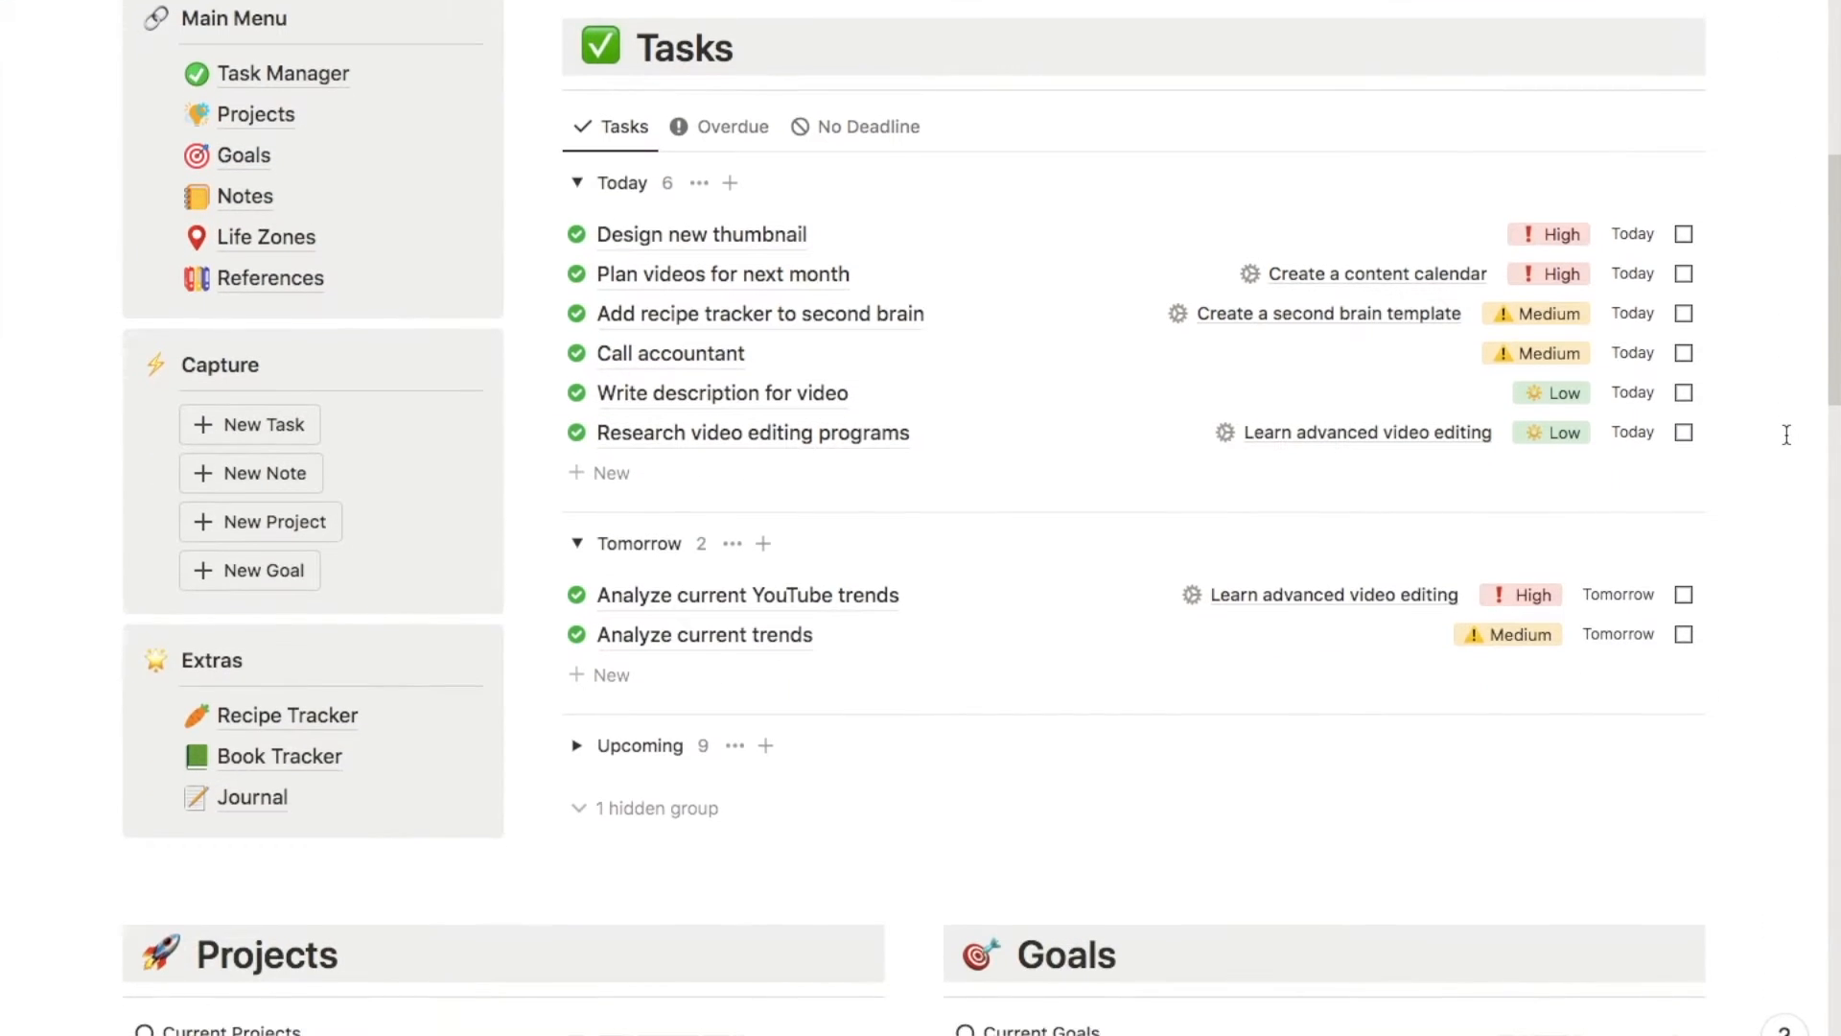
{"action": "scroll", "coordinate": [1786, 434], "scroll_direction": "down", "scroll_amount": 4}
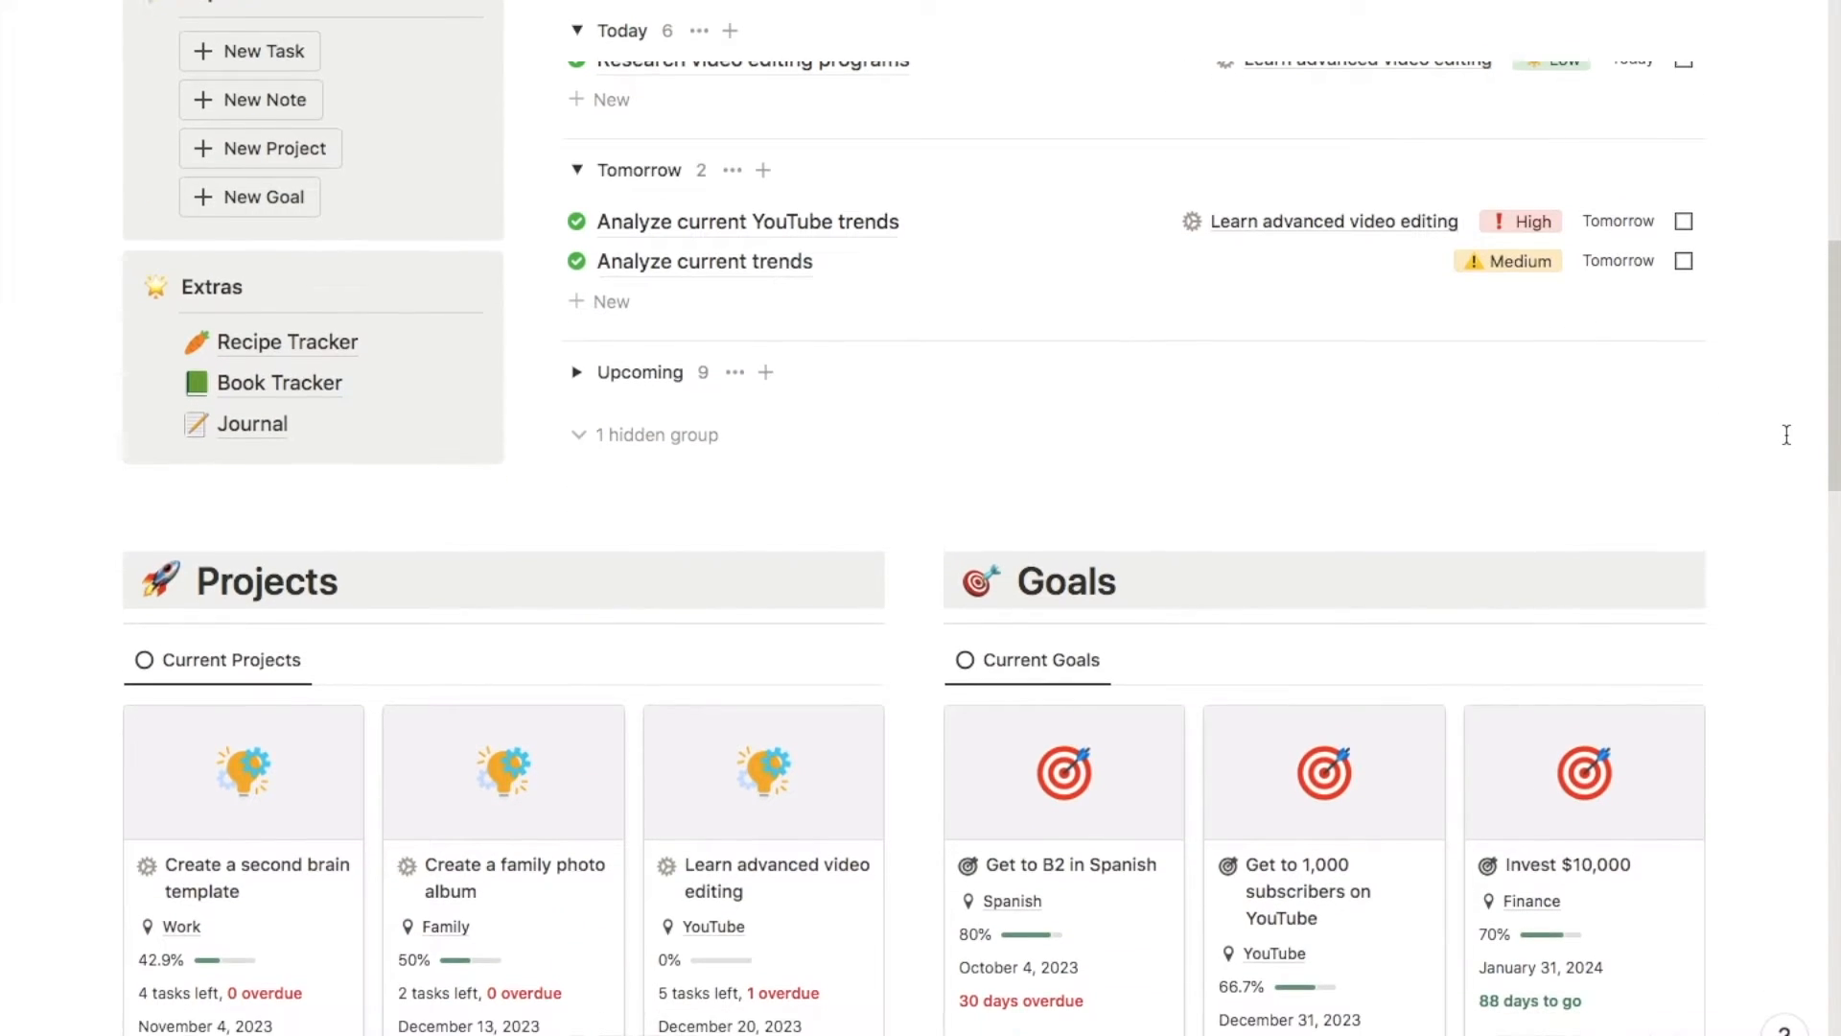
{"action": "scroll", "coordinate": [1786, 434], "scroll_direction": "down", "scroll_amount": 5}
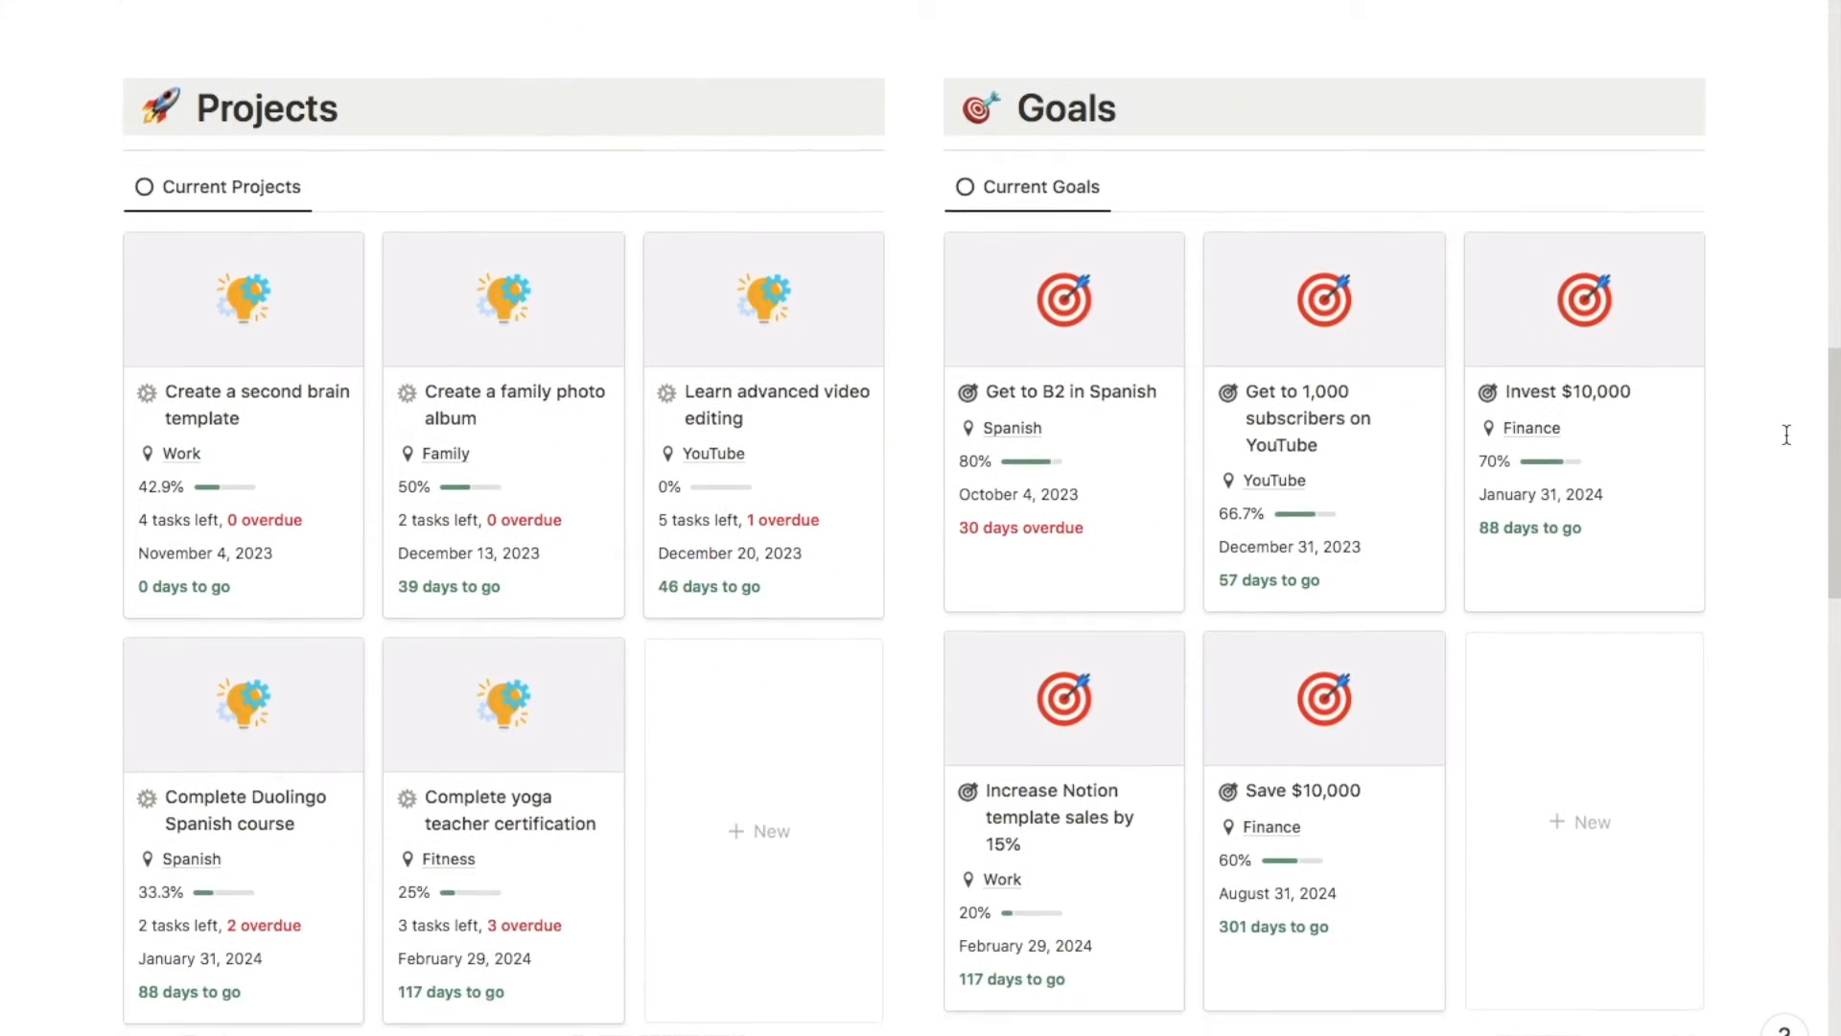
{"action": "scroll", "coordinate": [1786, 435], "scroll_direction": "down", "scroll_amount": 5}
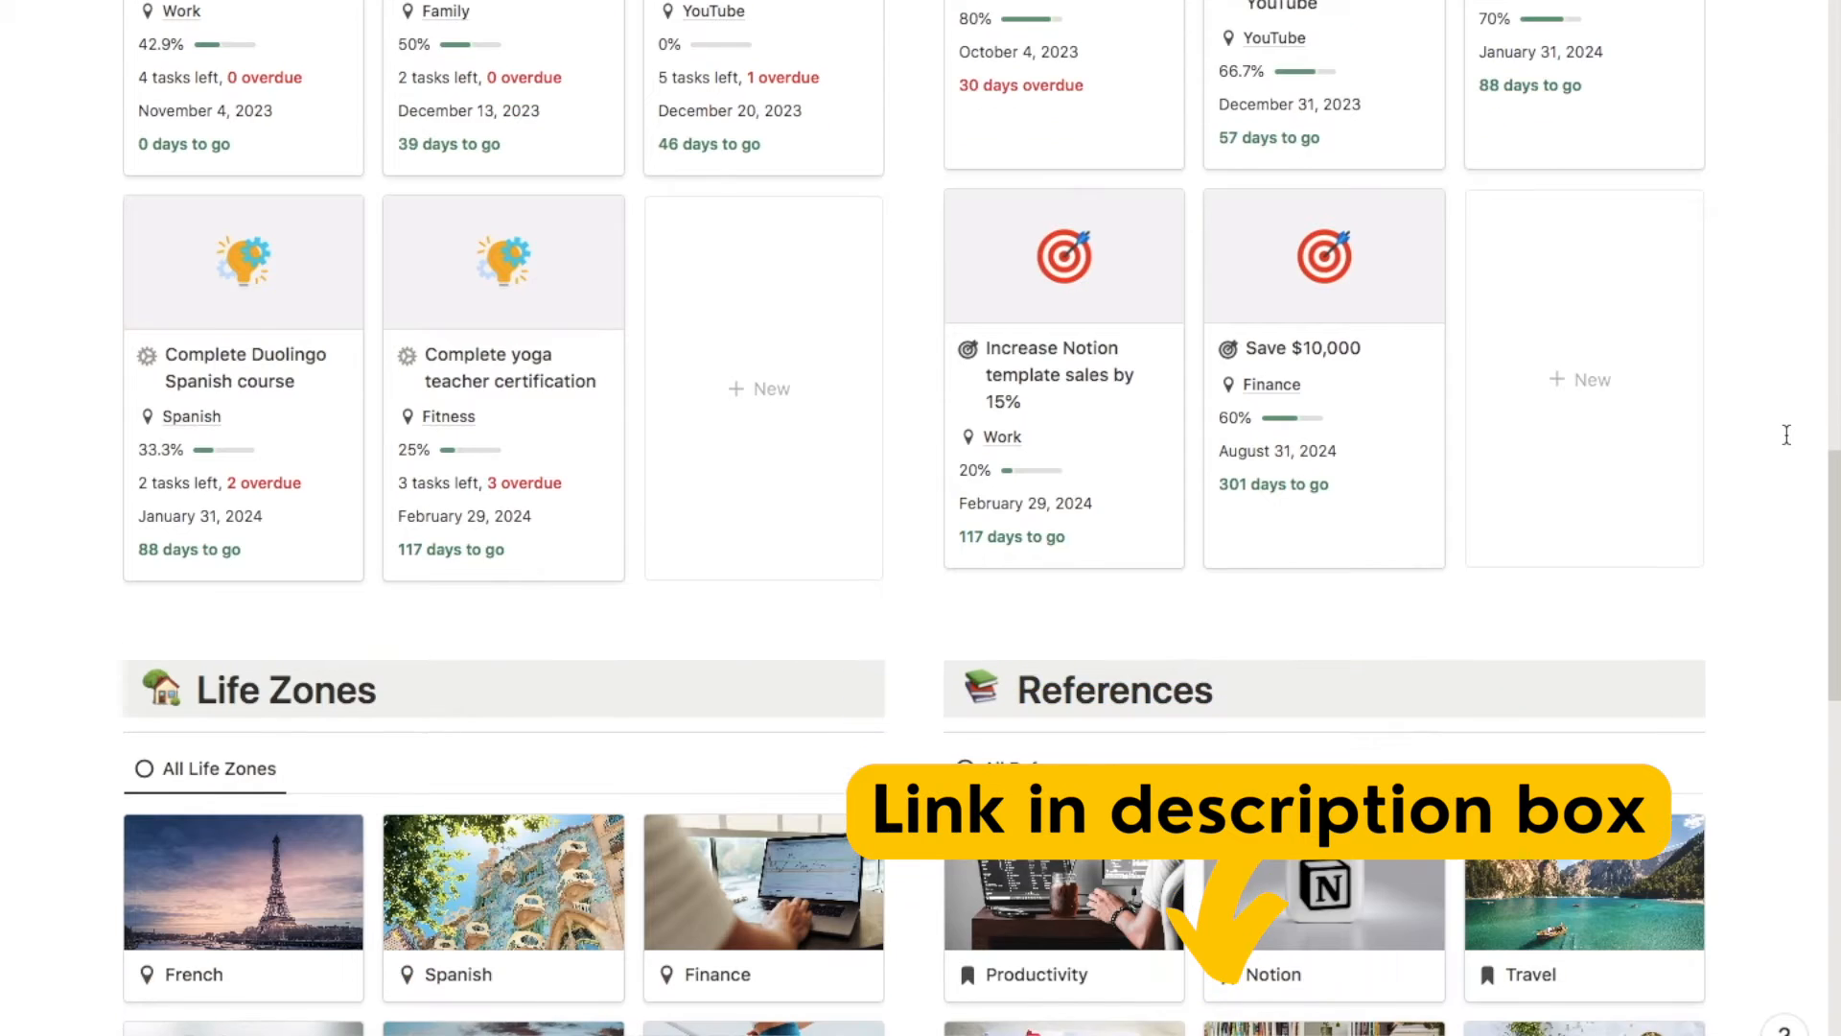
{"action": "scroll", "coordinate": [1786, 435], "scroll_direction": "down", "scroll_amount": 2}
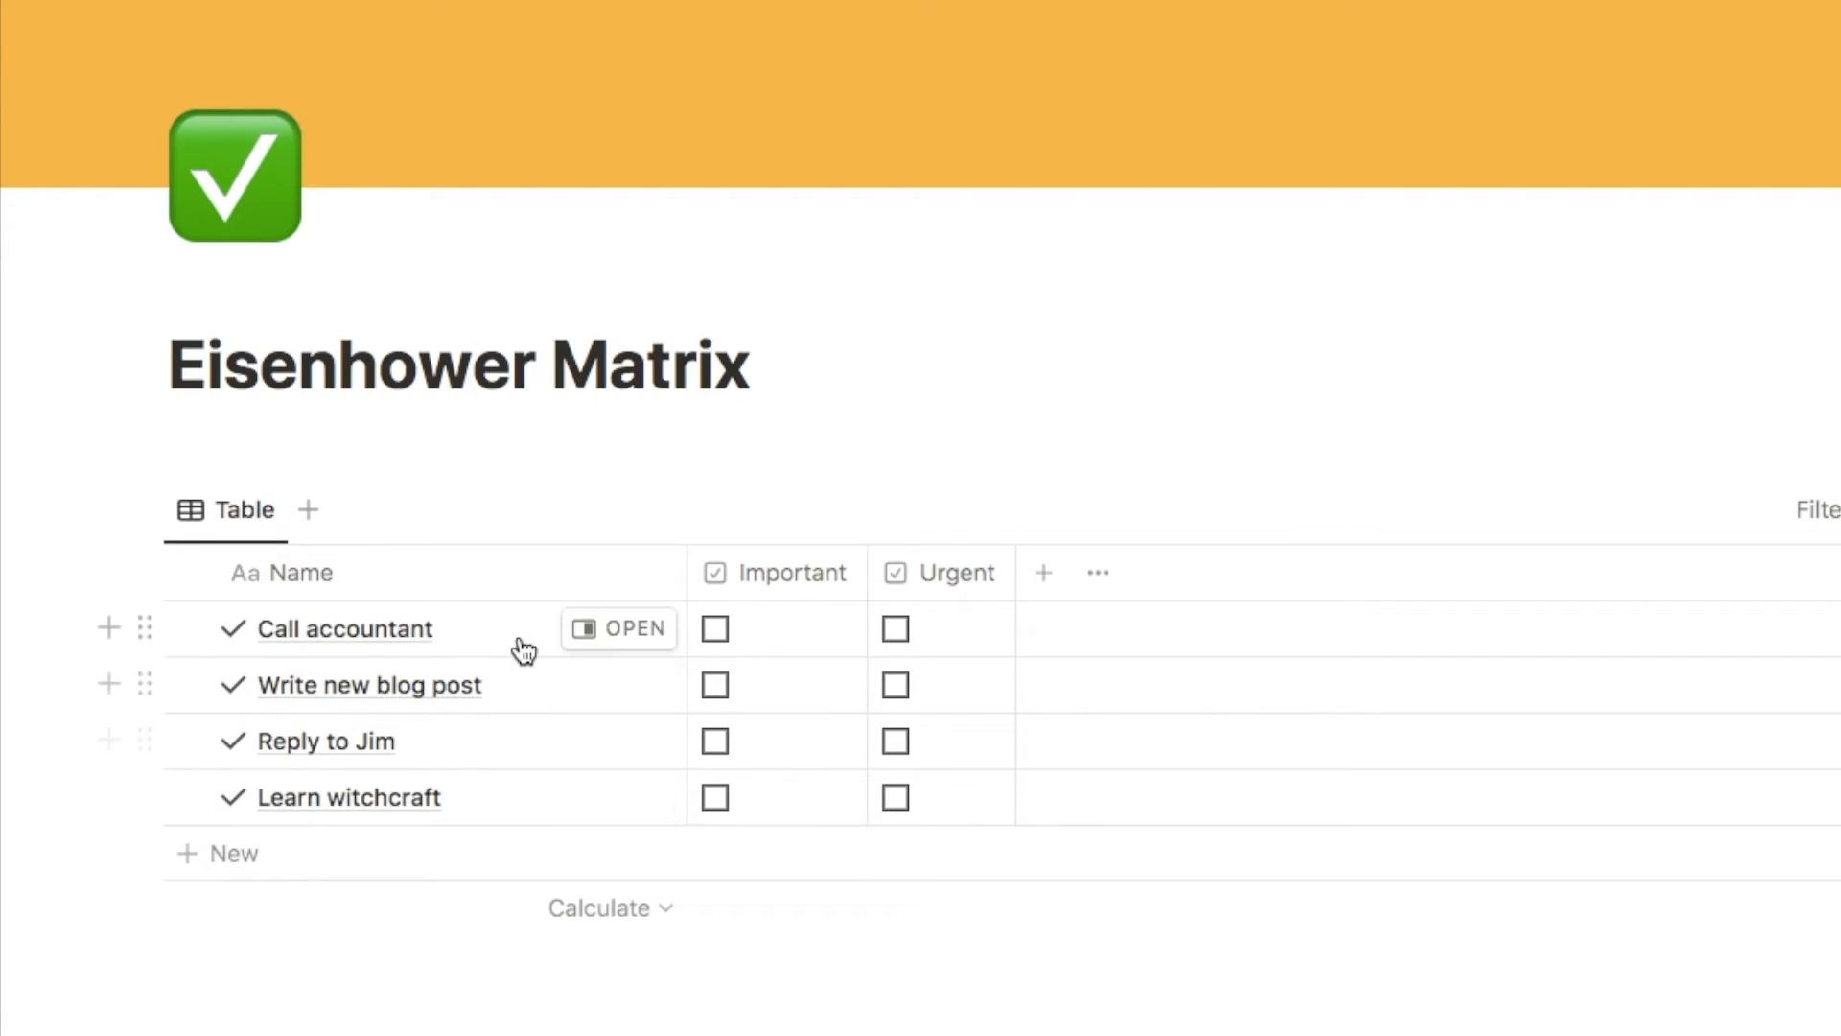
Mark "Call accountant" as important and urgent, "Write new blog post" as important, and the reply task as urgent
{"action": "left_click", "coordinate": [714, 629]}
{"action": "left_click", "coordinate": [895, 629]}
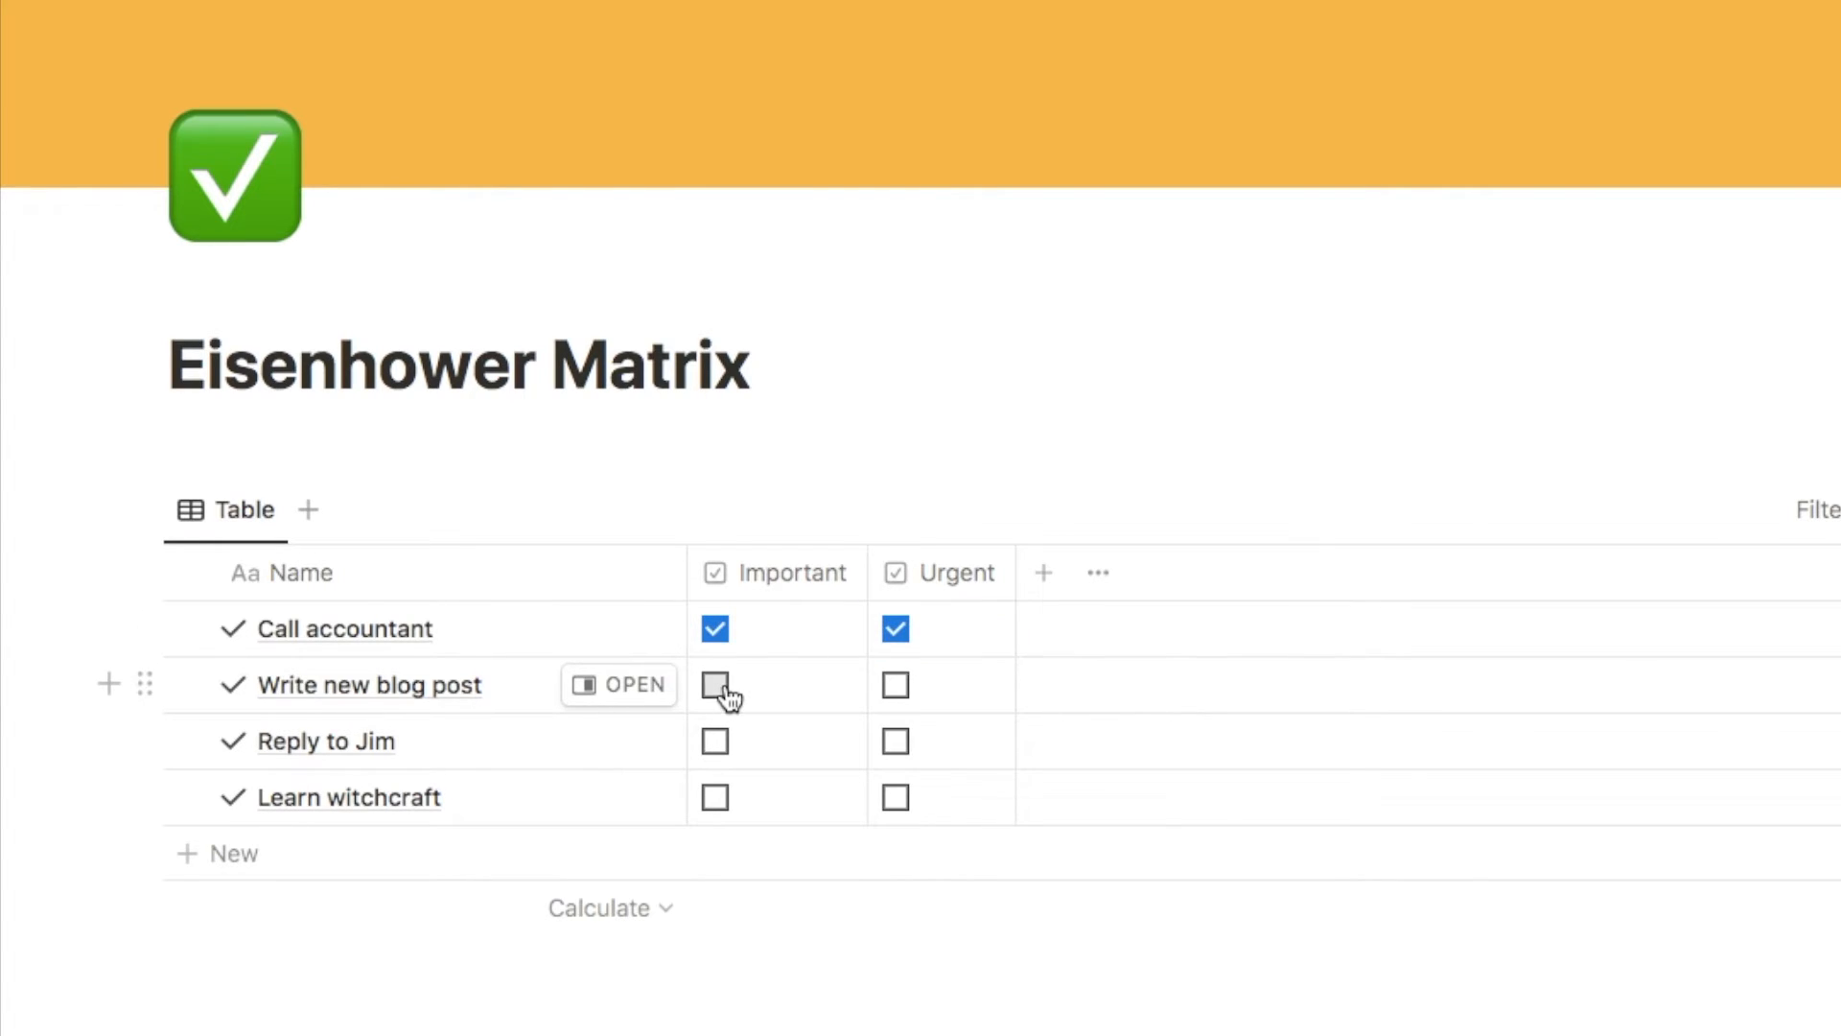
{"action": "left_click", "coordinate": [715, 685]}
{"action": "left_click", "coordinate": [896, 741]}
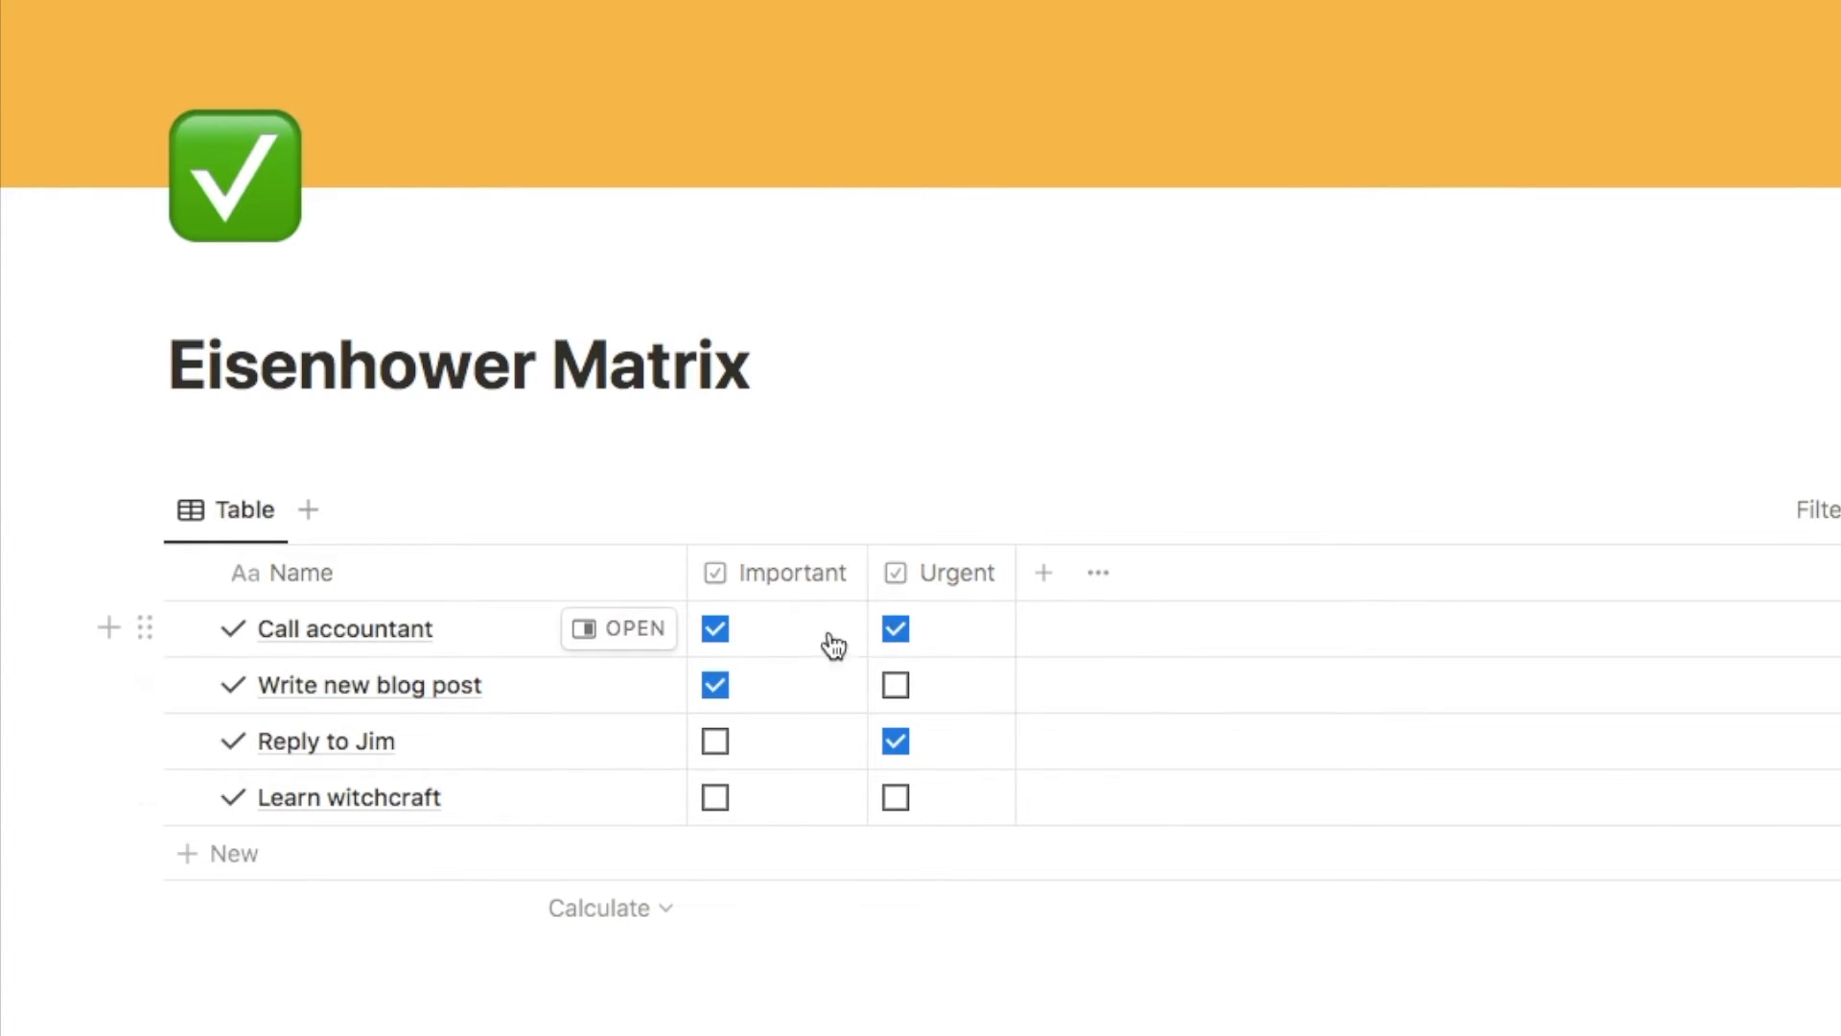
Add a checkbox property named "Complete" to the database and narrow its column to fit the heading
{"action": "left_click", "coordinate": [1043, 573]}
{"action": "type", "text": "check"}
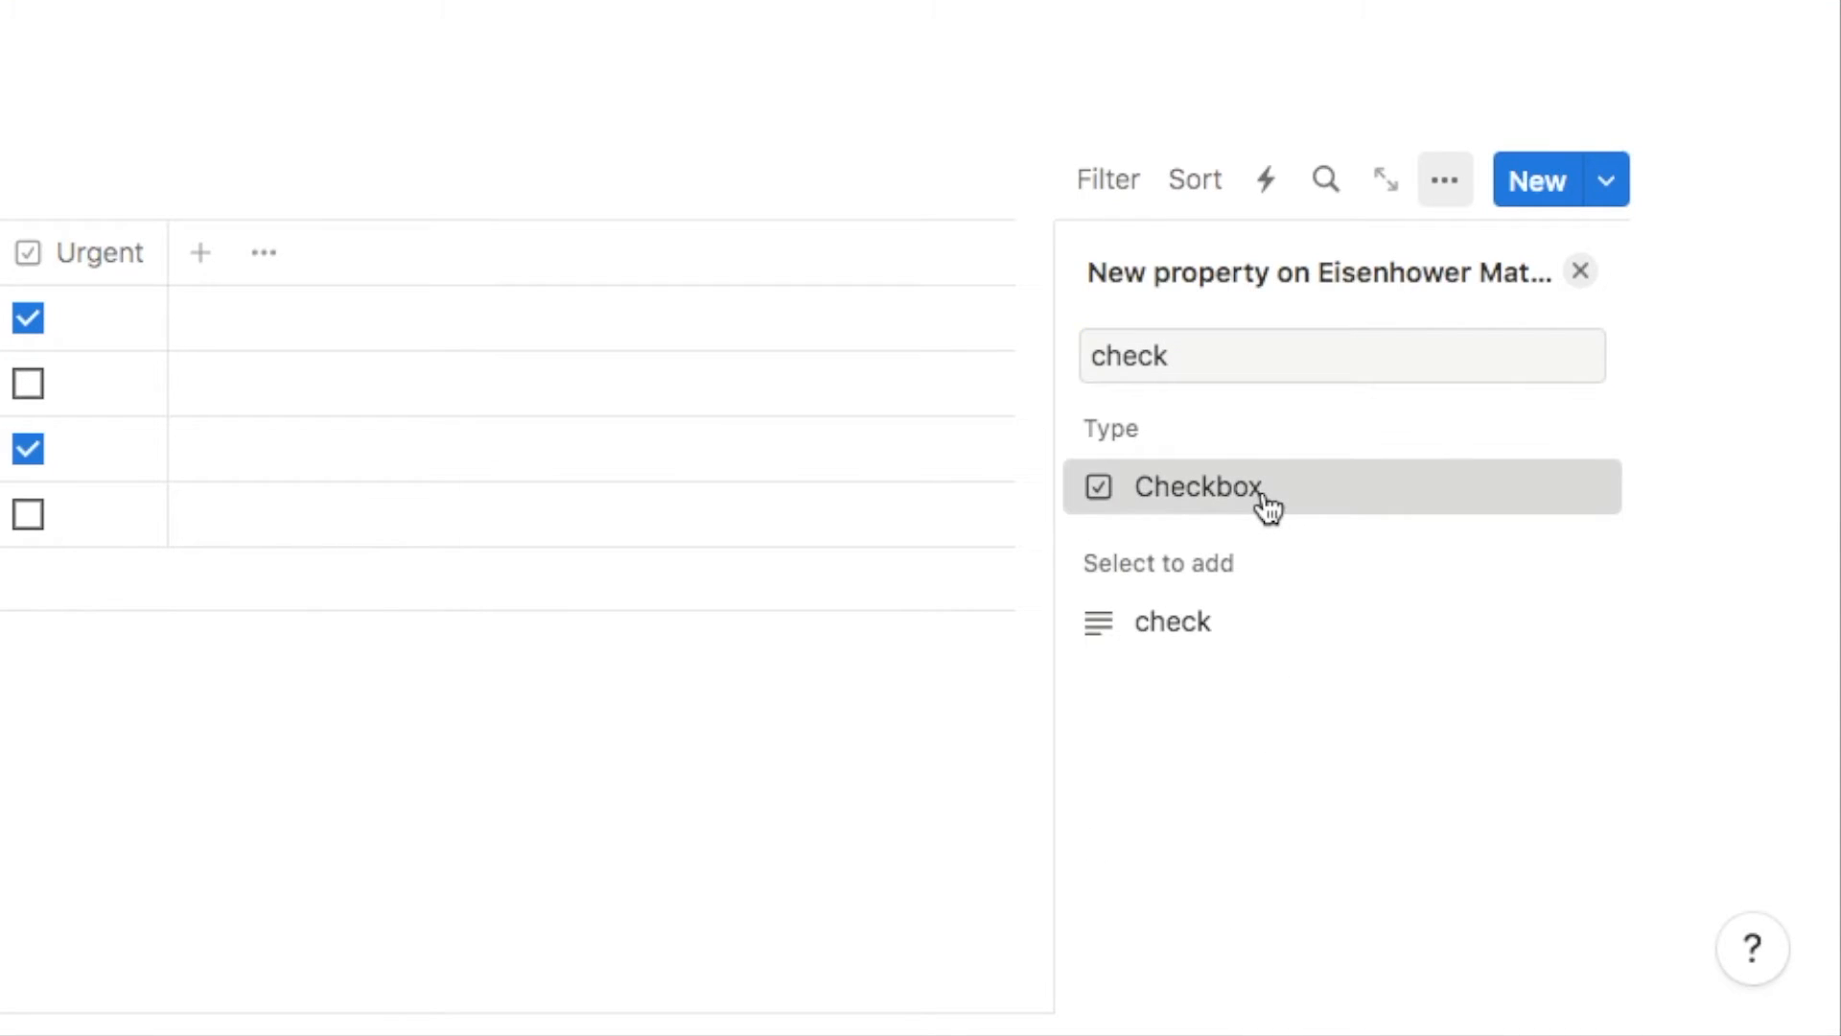
{"action": "left_click", "coordinate": [1267, 506]}
{"action": "left_click_drag", "start_coordinate": [1286, 343], "coordinate": [1171, 343]}
{"action": "type", "text": "omplete"}
{"action": "key", "text": "Return"}
{"action": "left_click_drag", "start_coordinate": [564, 271], "coordinate": [383, 258]}
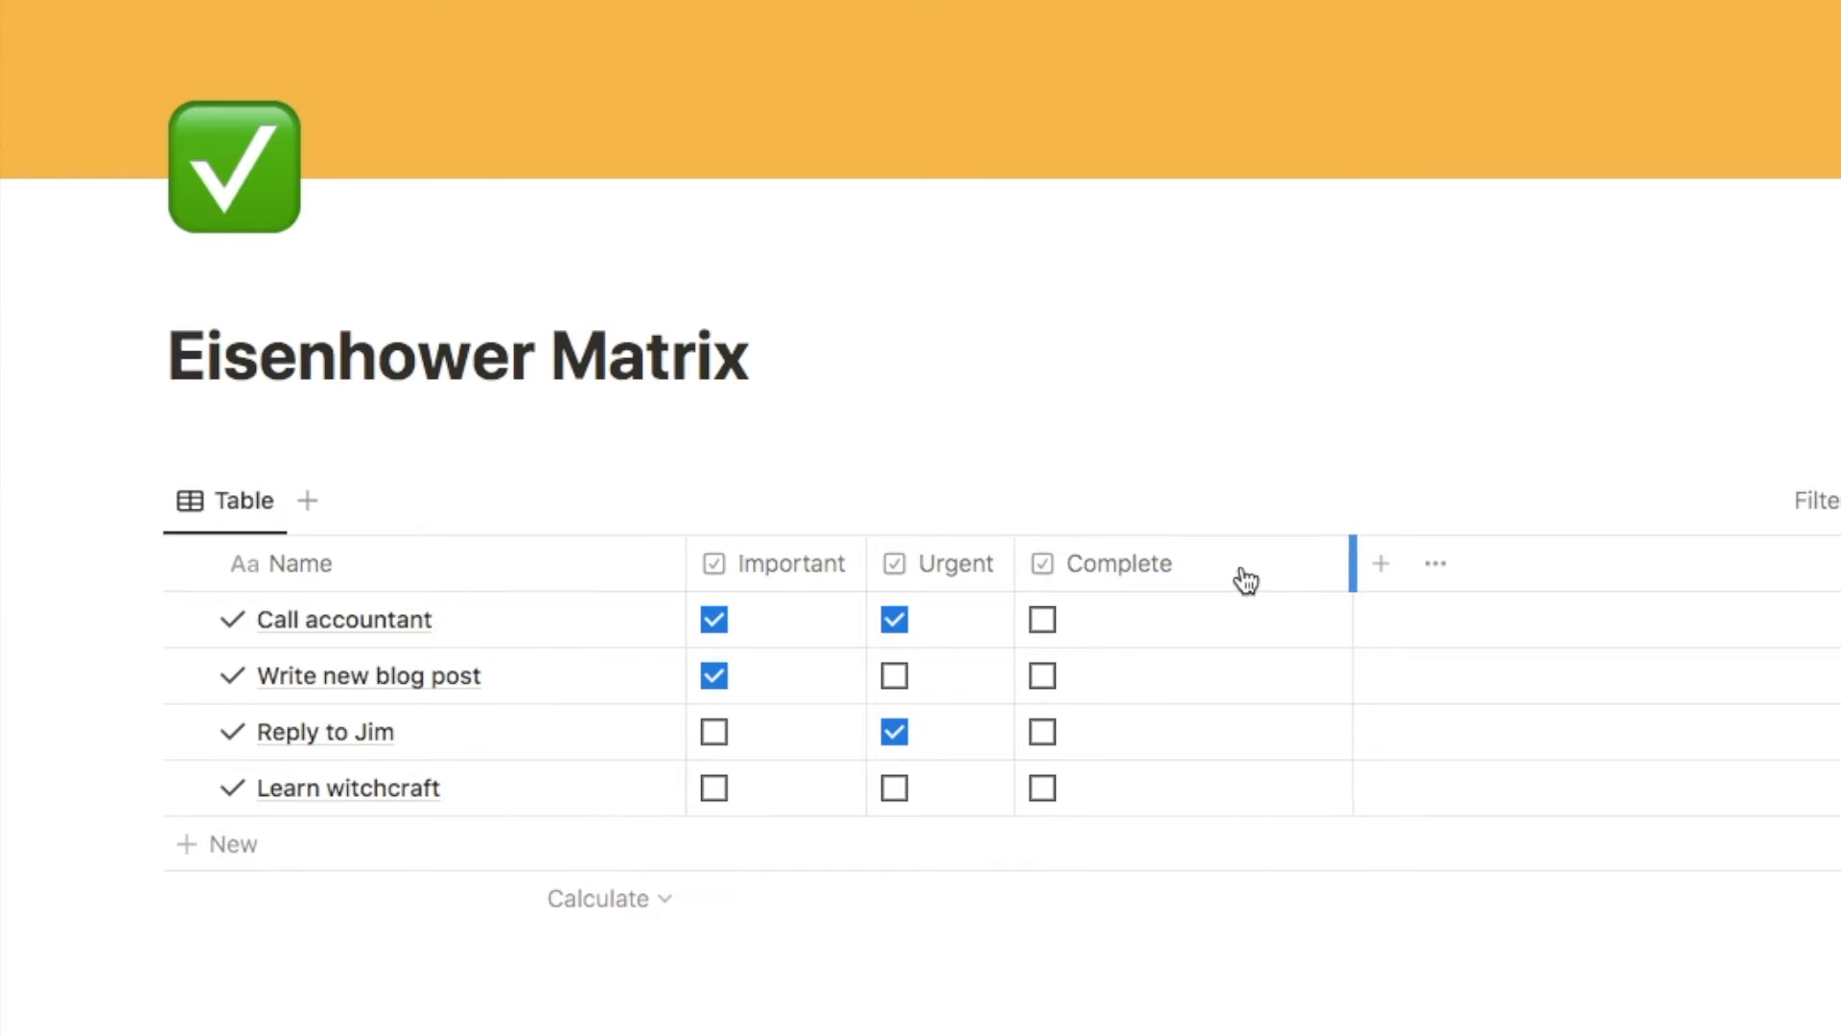
{"action": "left_click_drag", "start_coordinate": [1200, 568], "coordinate": [1191, 568]}
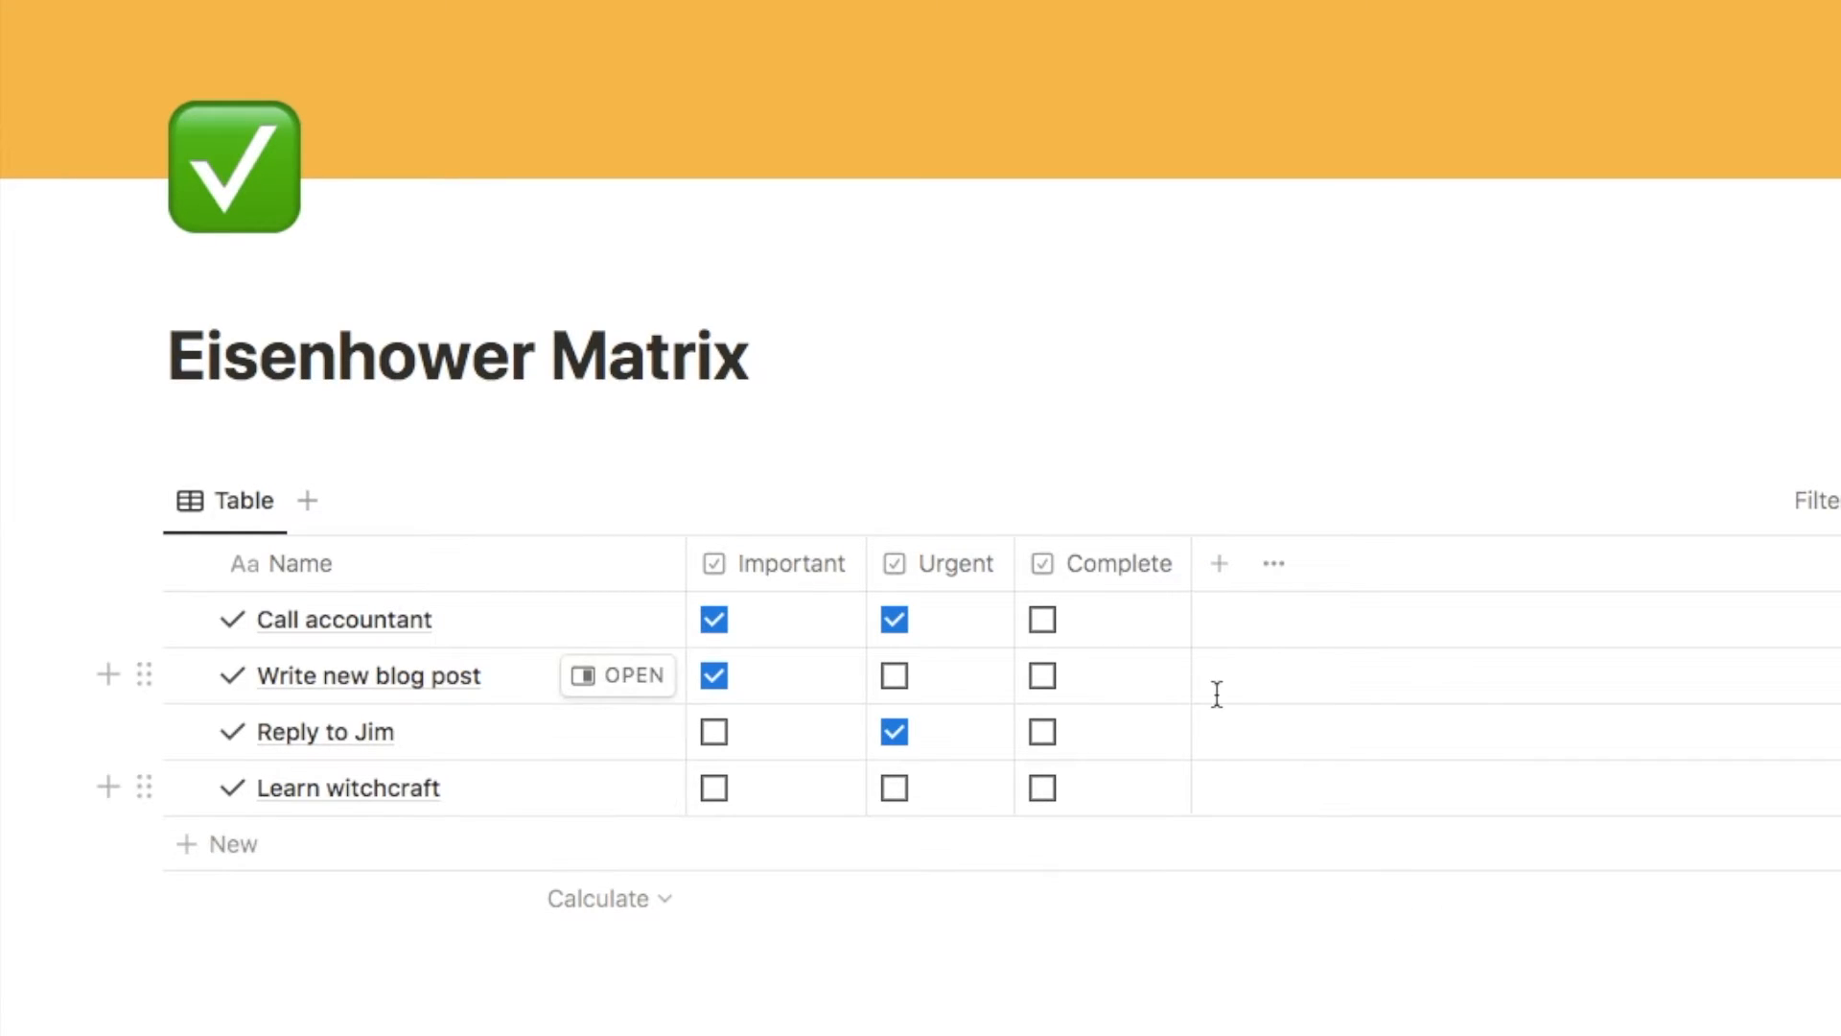
Add a date property named "Due Date" to the database
{"action": "left_click", "coordinate": [1219, 573]}
{"action": "type", "text": "date"}
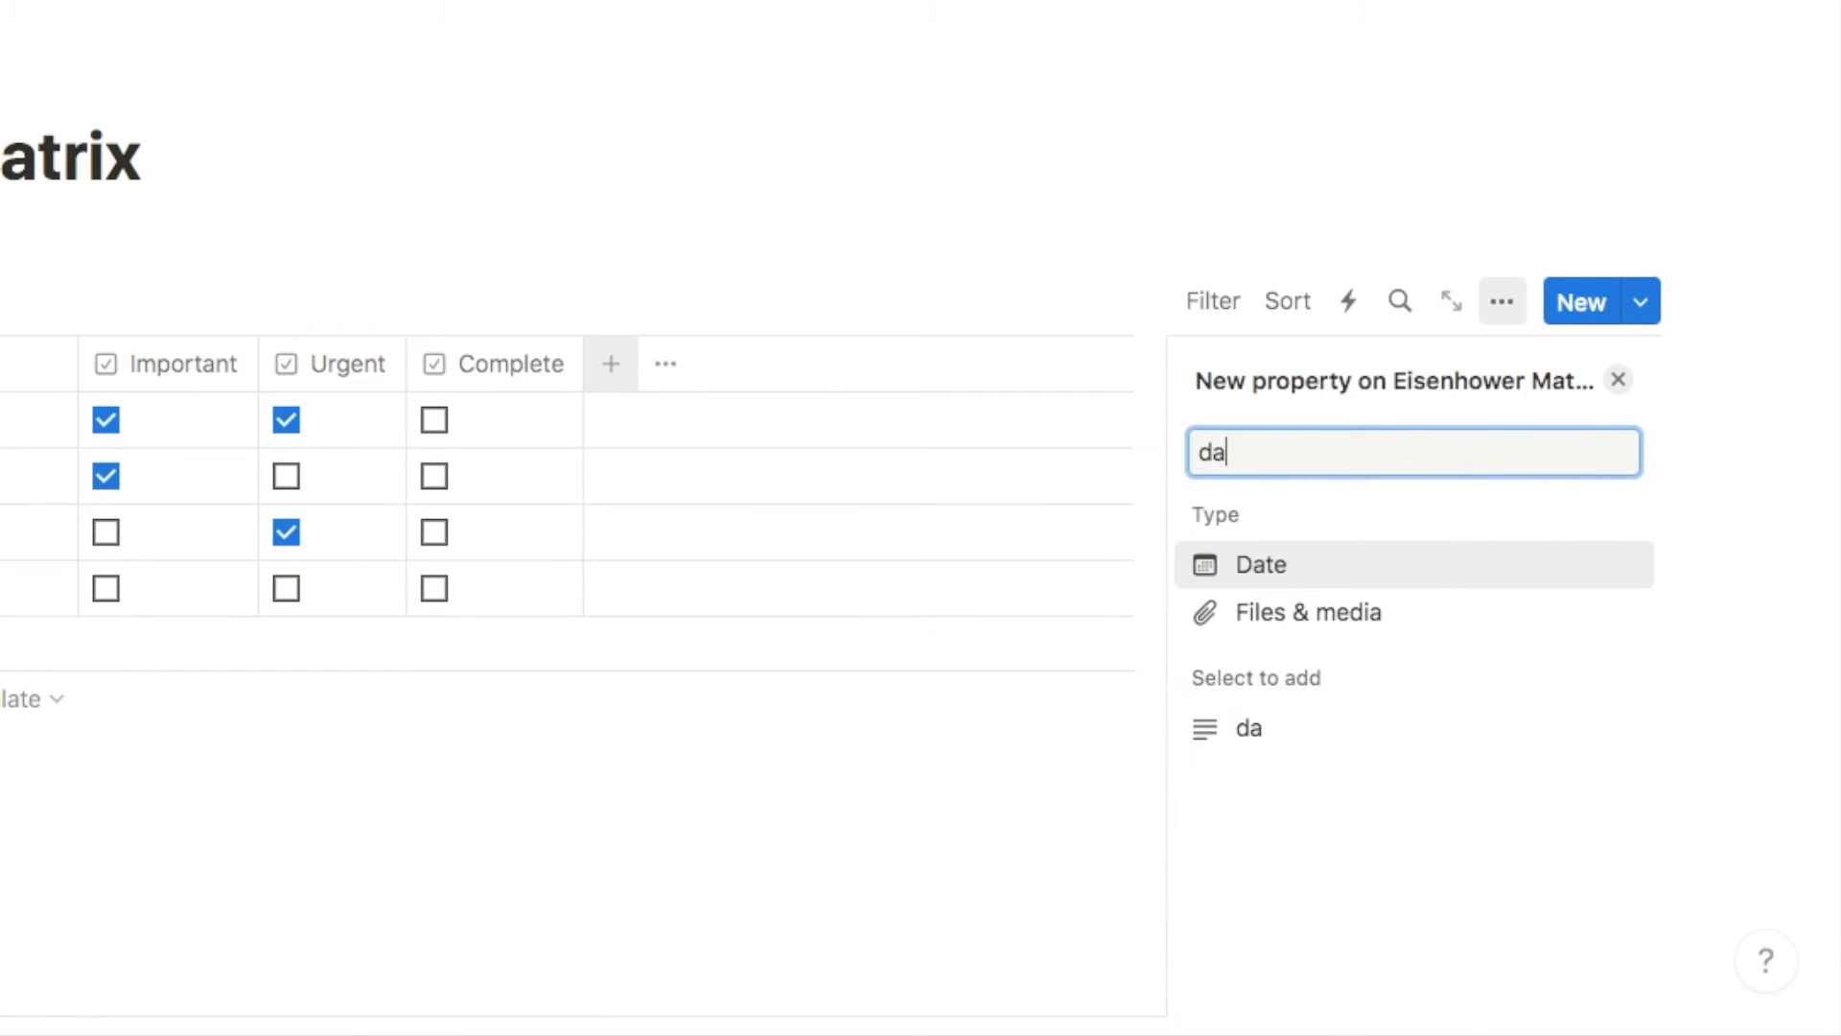
{"action": "left_click", "coordinate": [1250, 564]}
{"action": "left_click_drag", "start_coordinate": [1310, 448], "coordinate": [1266, 450]}
{"action": "type", "text": "ue Date"}
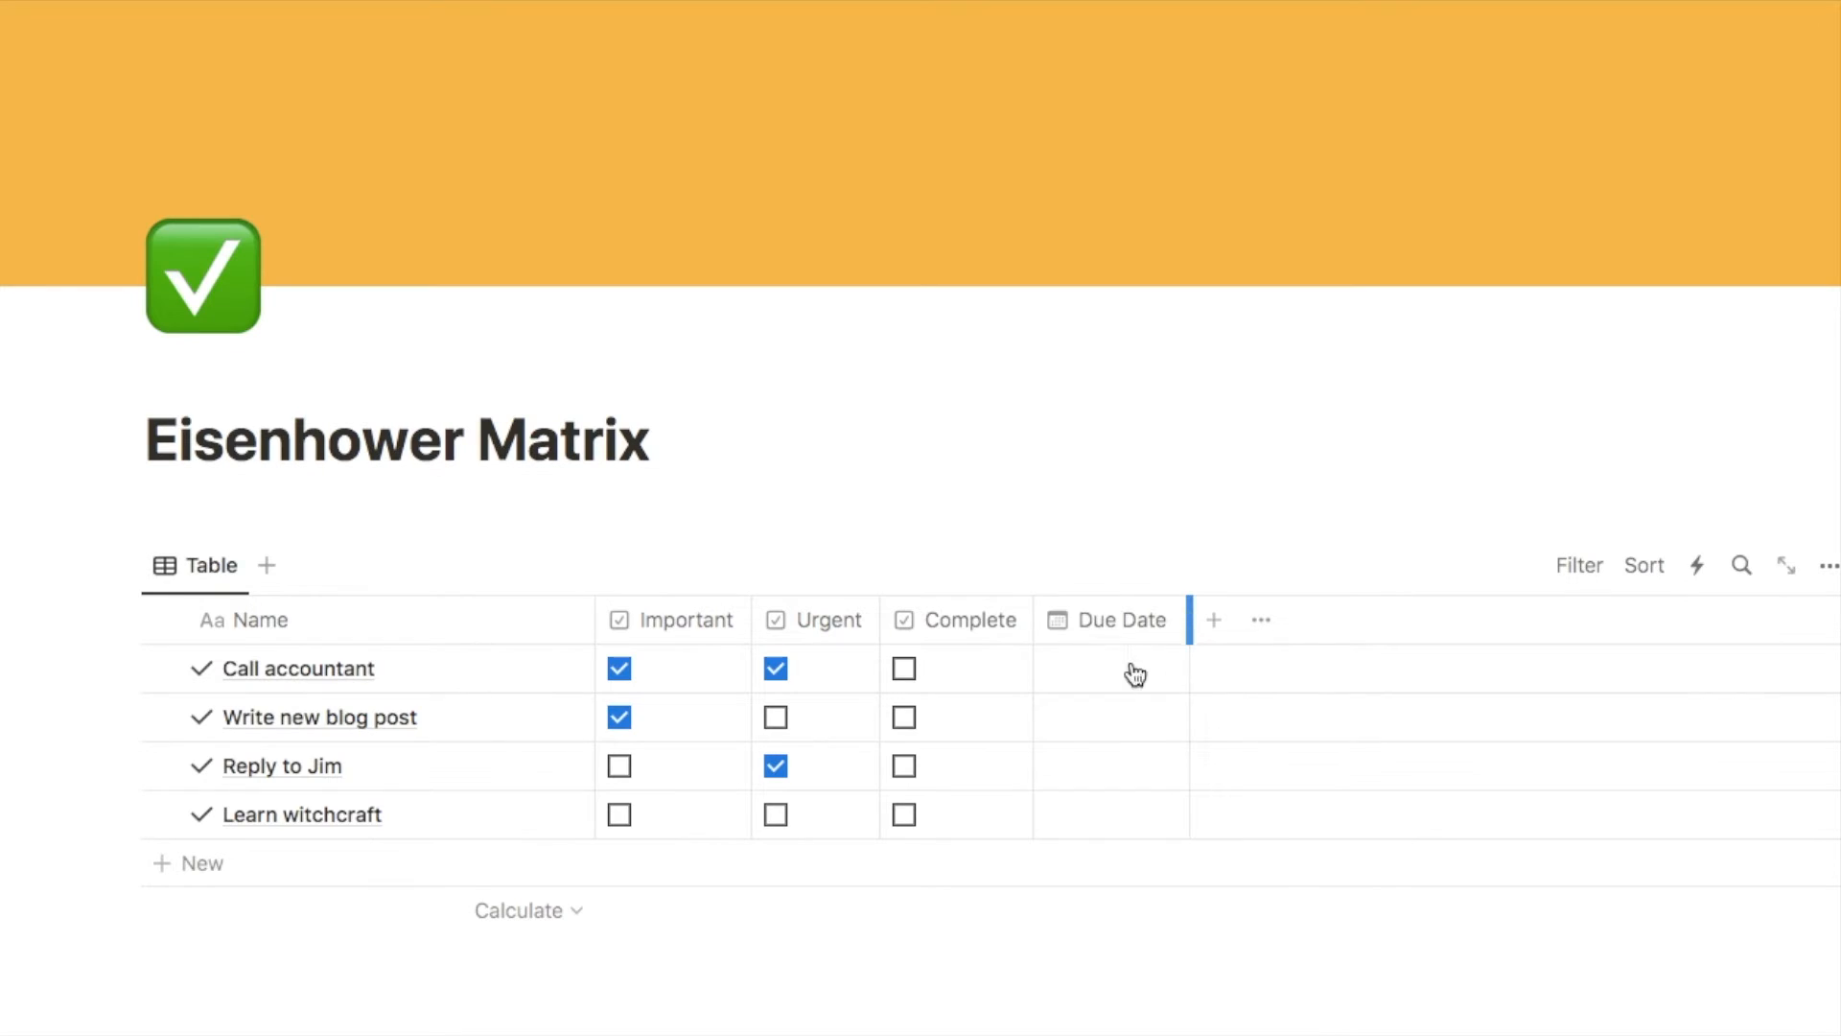
{"action": "key", "text": "Escape"}
Set the due date of "Write new blog post" to January 11, 2024 and widen the Due Date column to fit one line
{"action": "left_click", "coordinate": [1087, 711]}
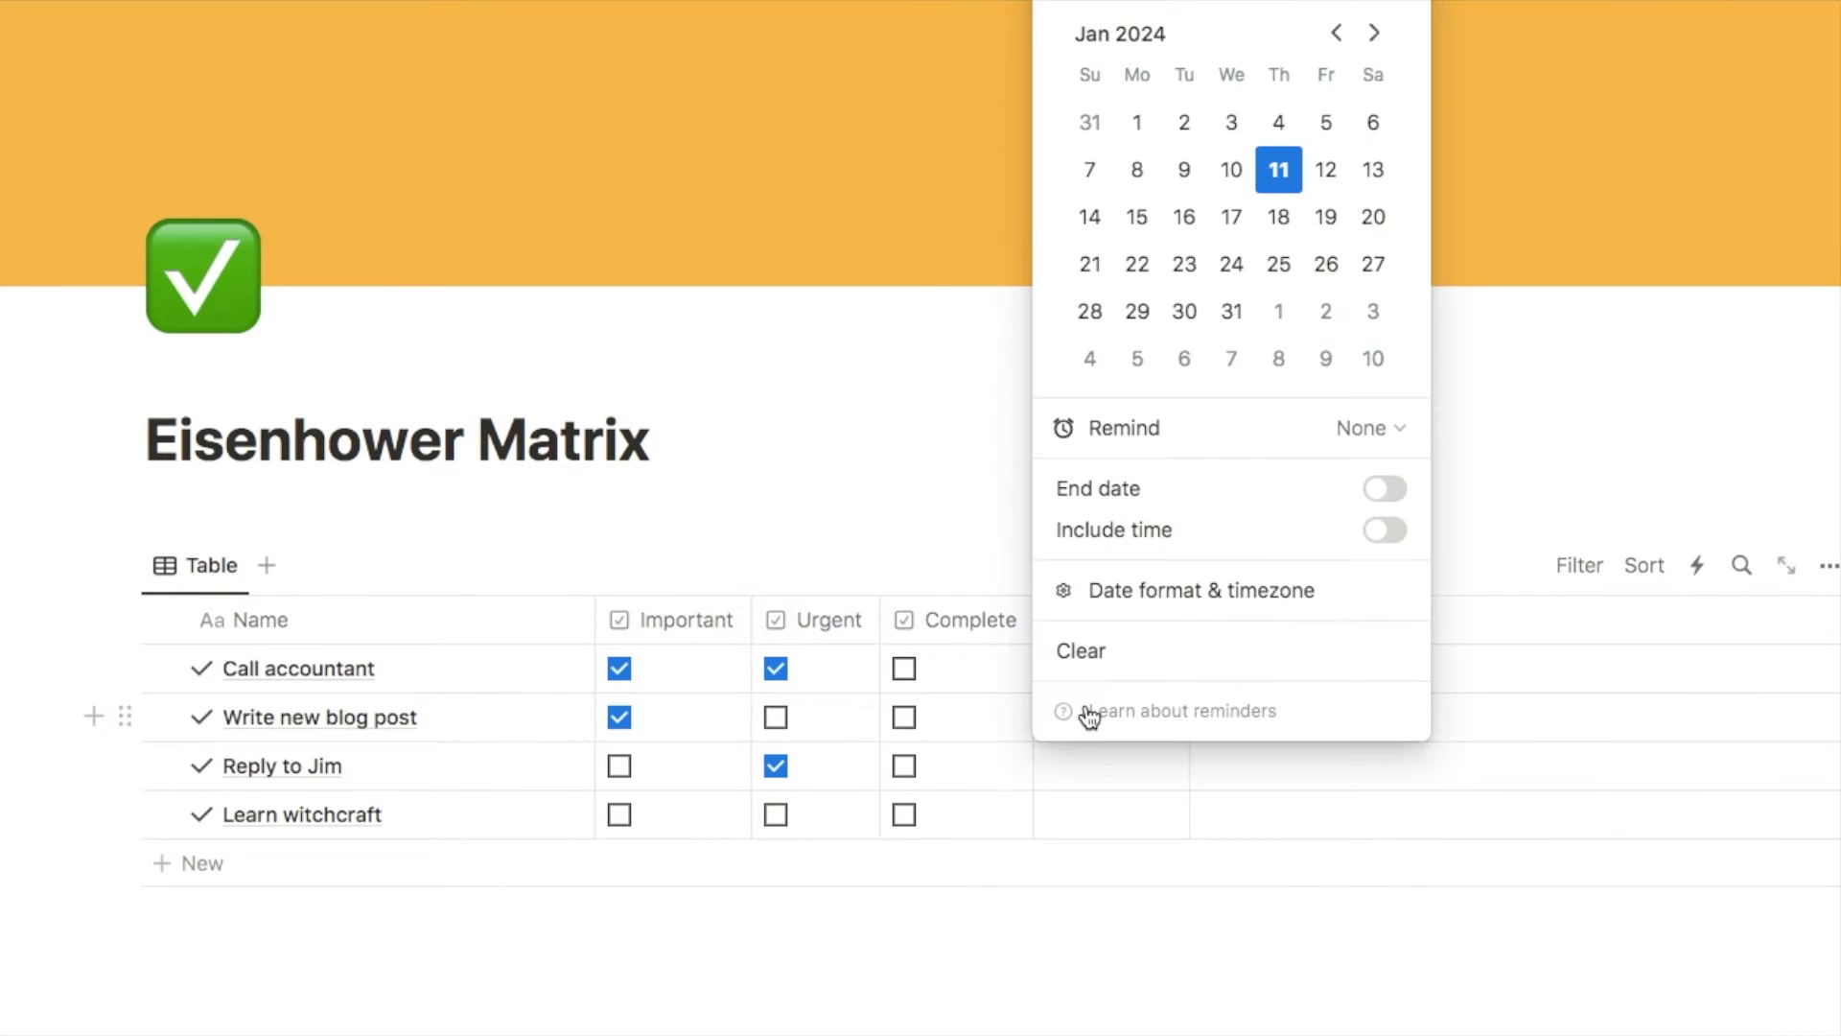
{"action": "left_click", "coordinate": [1280, 172]}
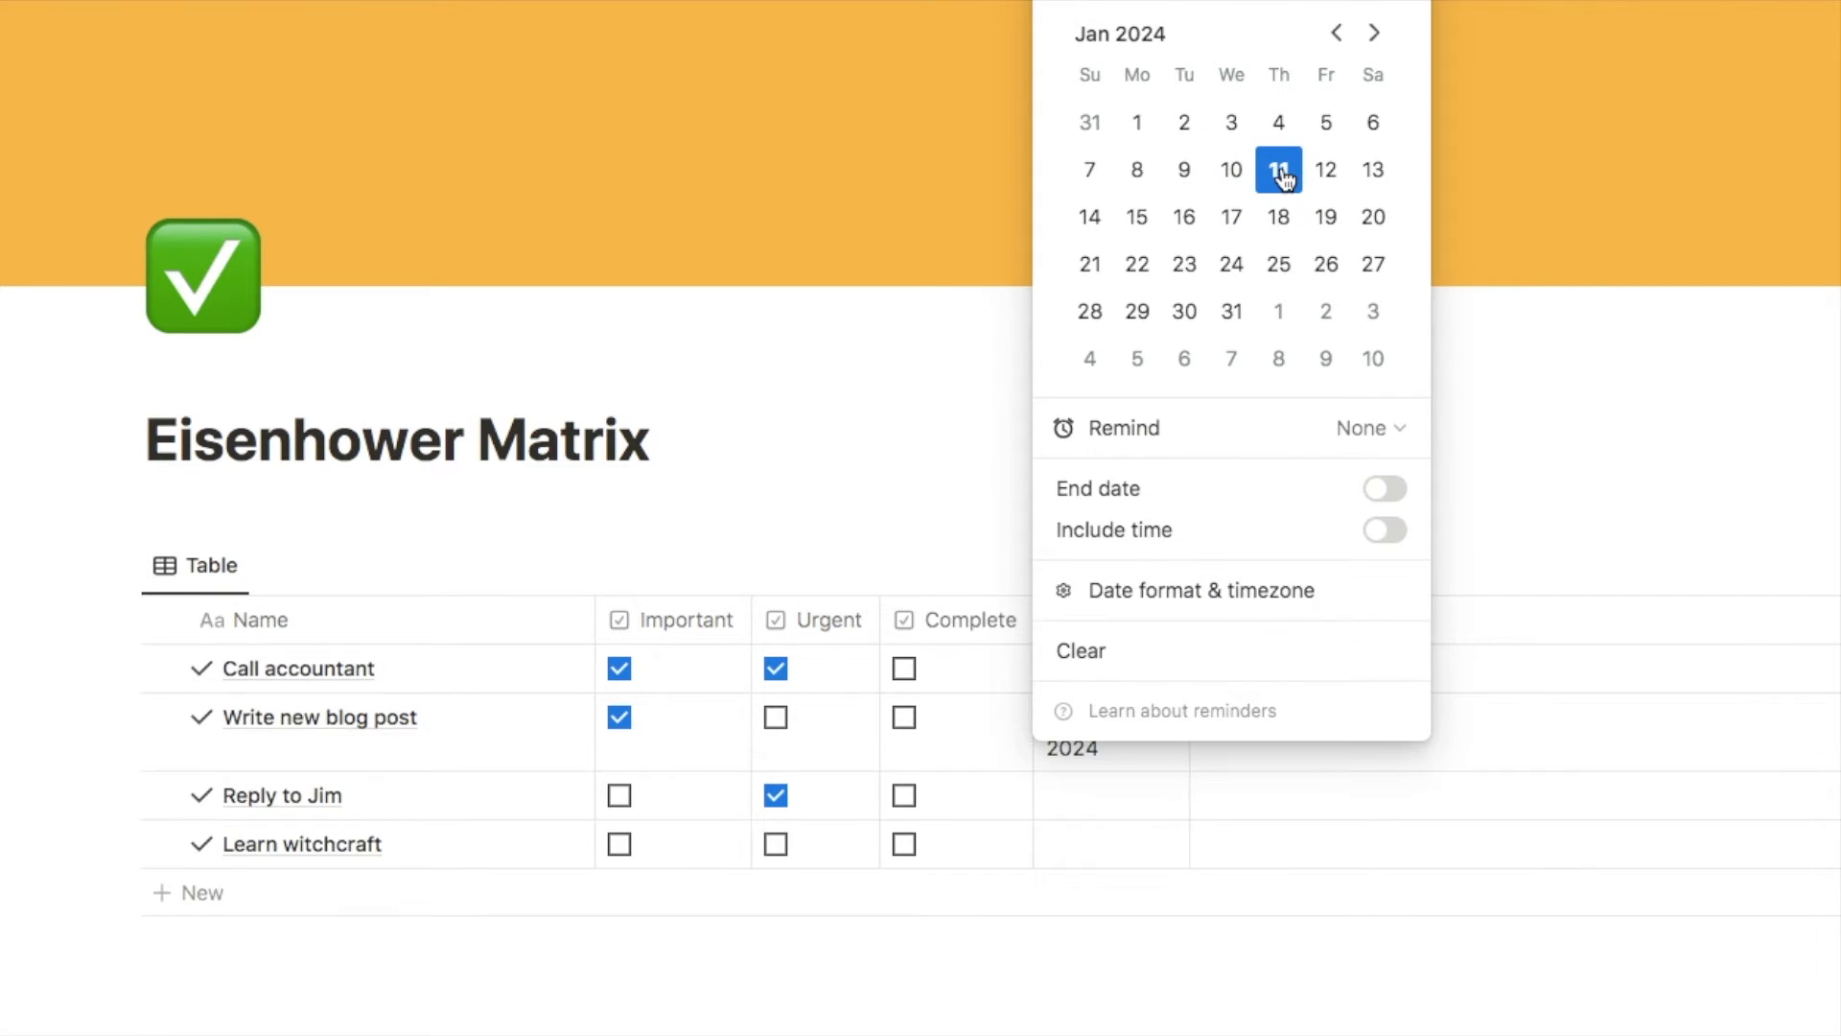
{"action": "key", "text": "Escape"}
{"action": "left_click_drag", "start_coordinate": [1190, 662], "coordinate": [1234, 686]}
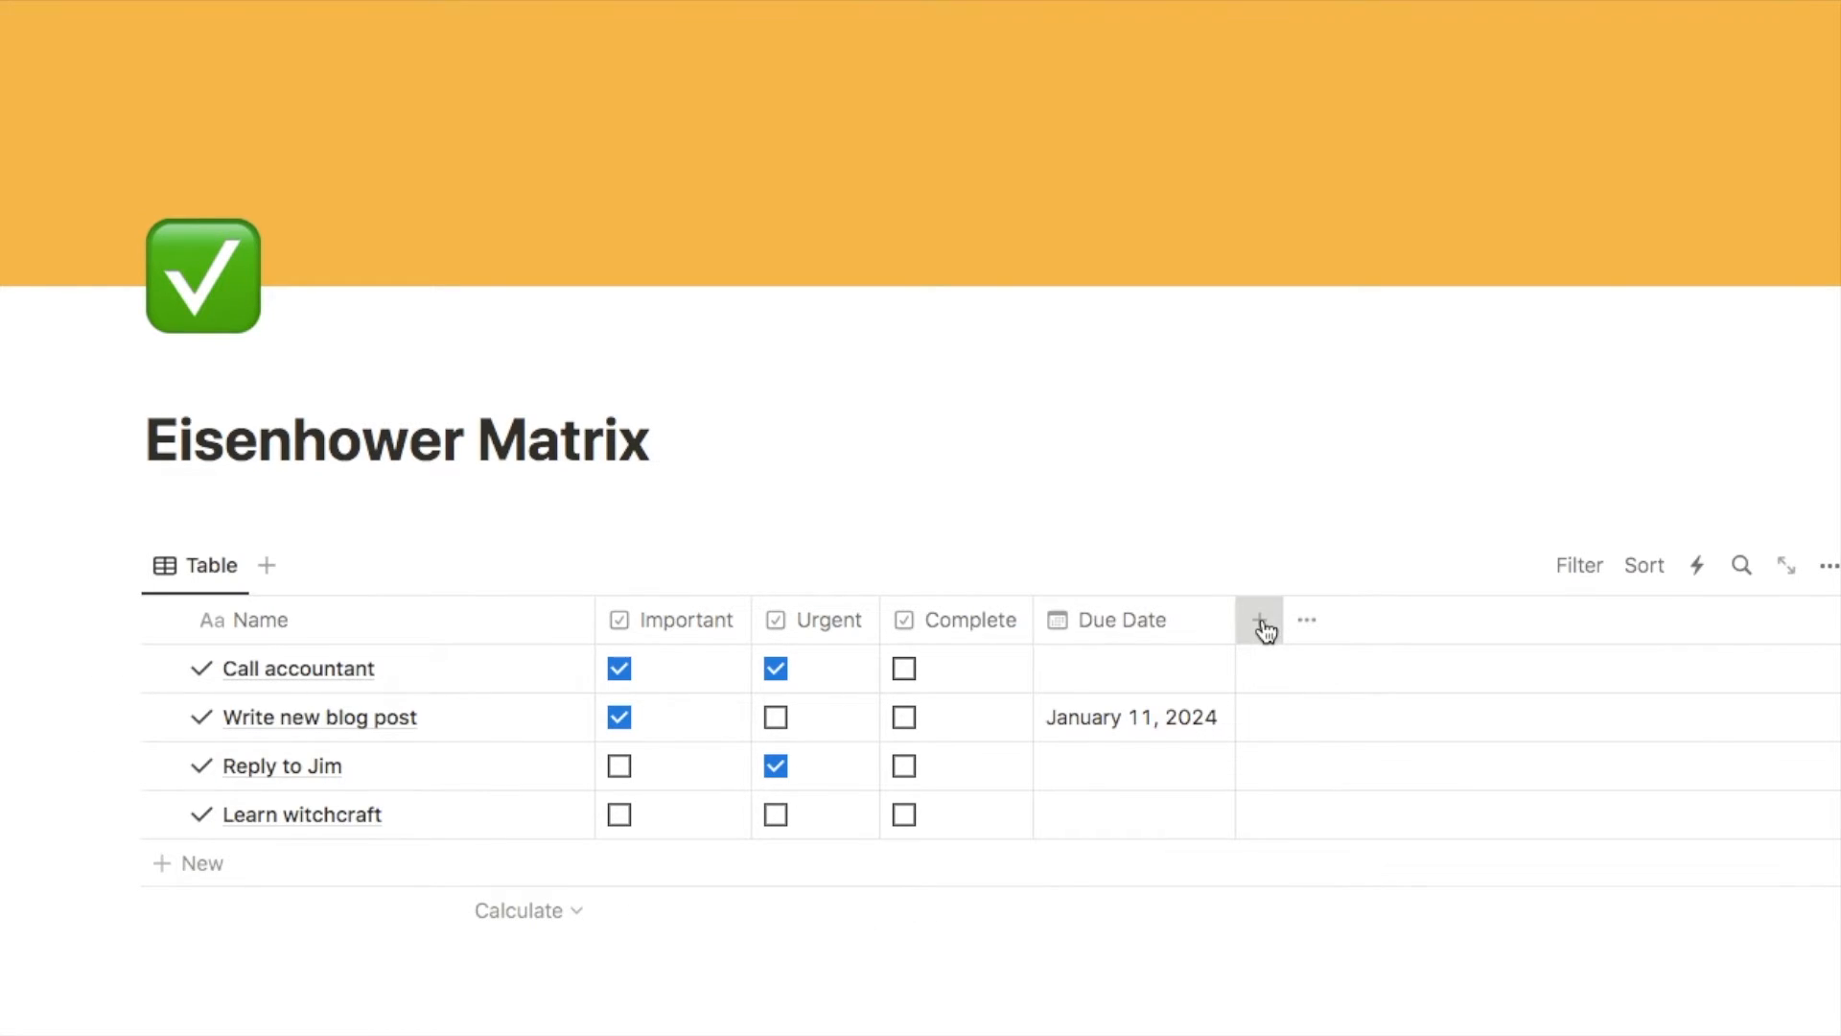
Add a formula property named "Status" to the database
{"action": "left_click", "coordinate": [1262, 625]}
{"action": "type", "text": "form"}
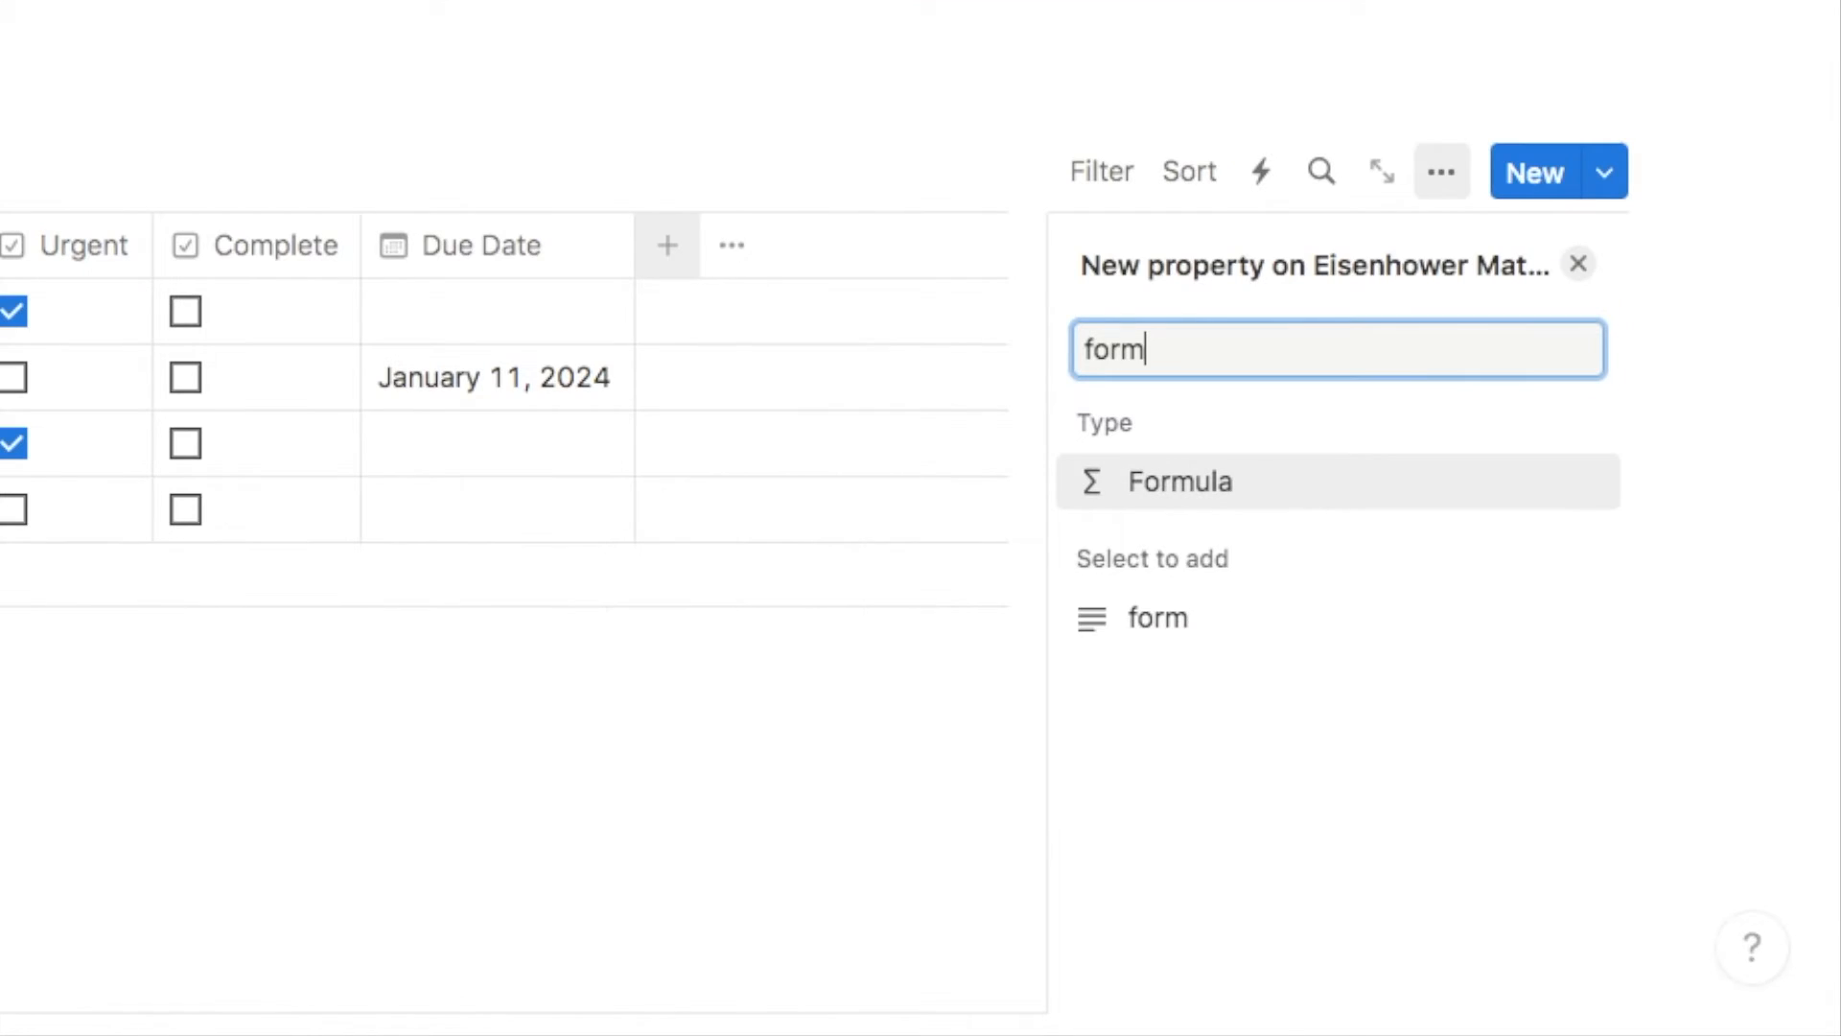
{"action": "left_click", "coordinate": [1154, 477]}
{"action": "left_click_drag", "start_coordinate": [1261, 337], "coordinate": [1147, 340]}
{"action": "type", "text": "Status"}
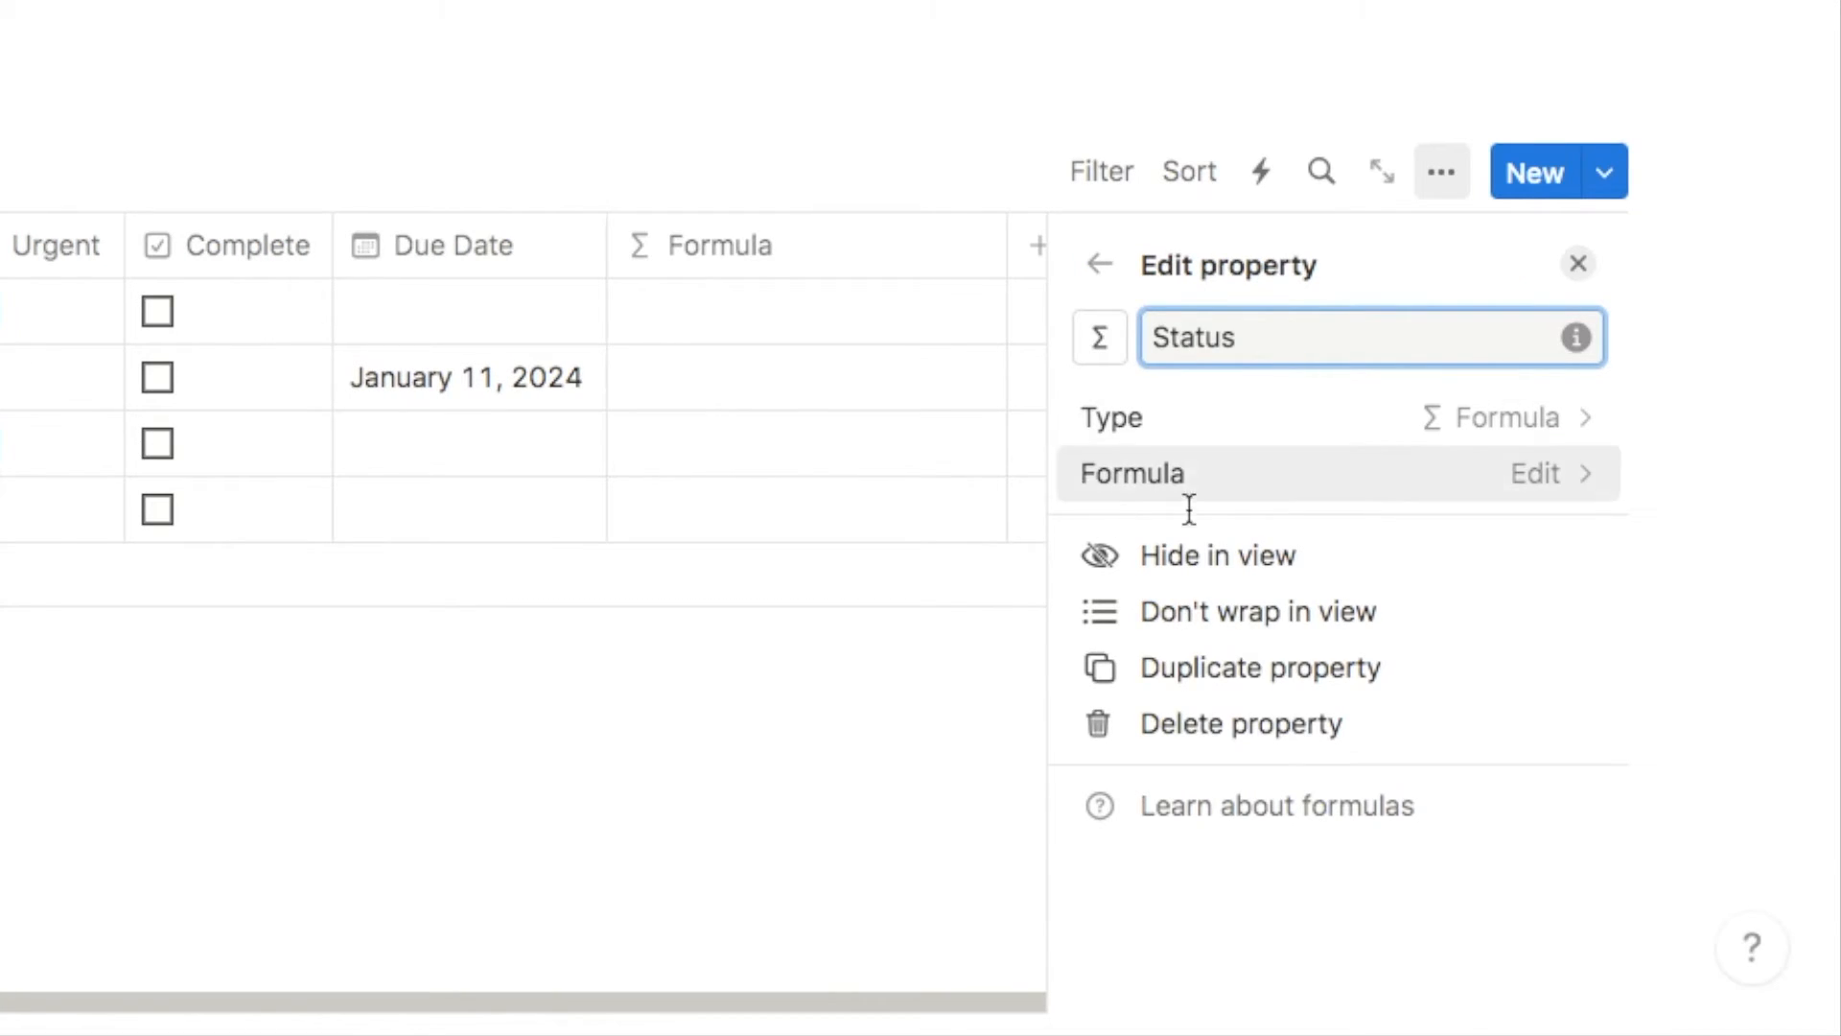
Open the Status property's formula for editing
{"action": "left_click", "coordinate": [1247, 476]}
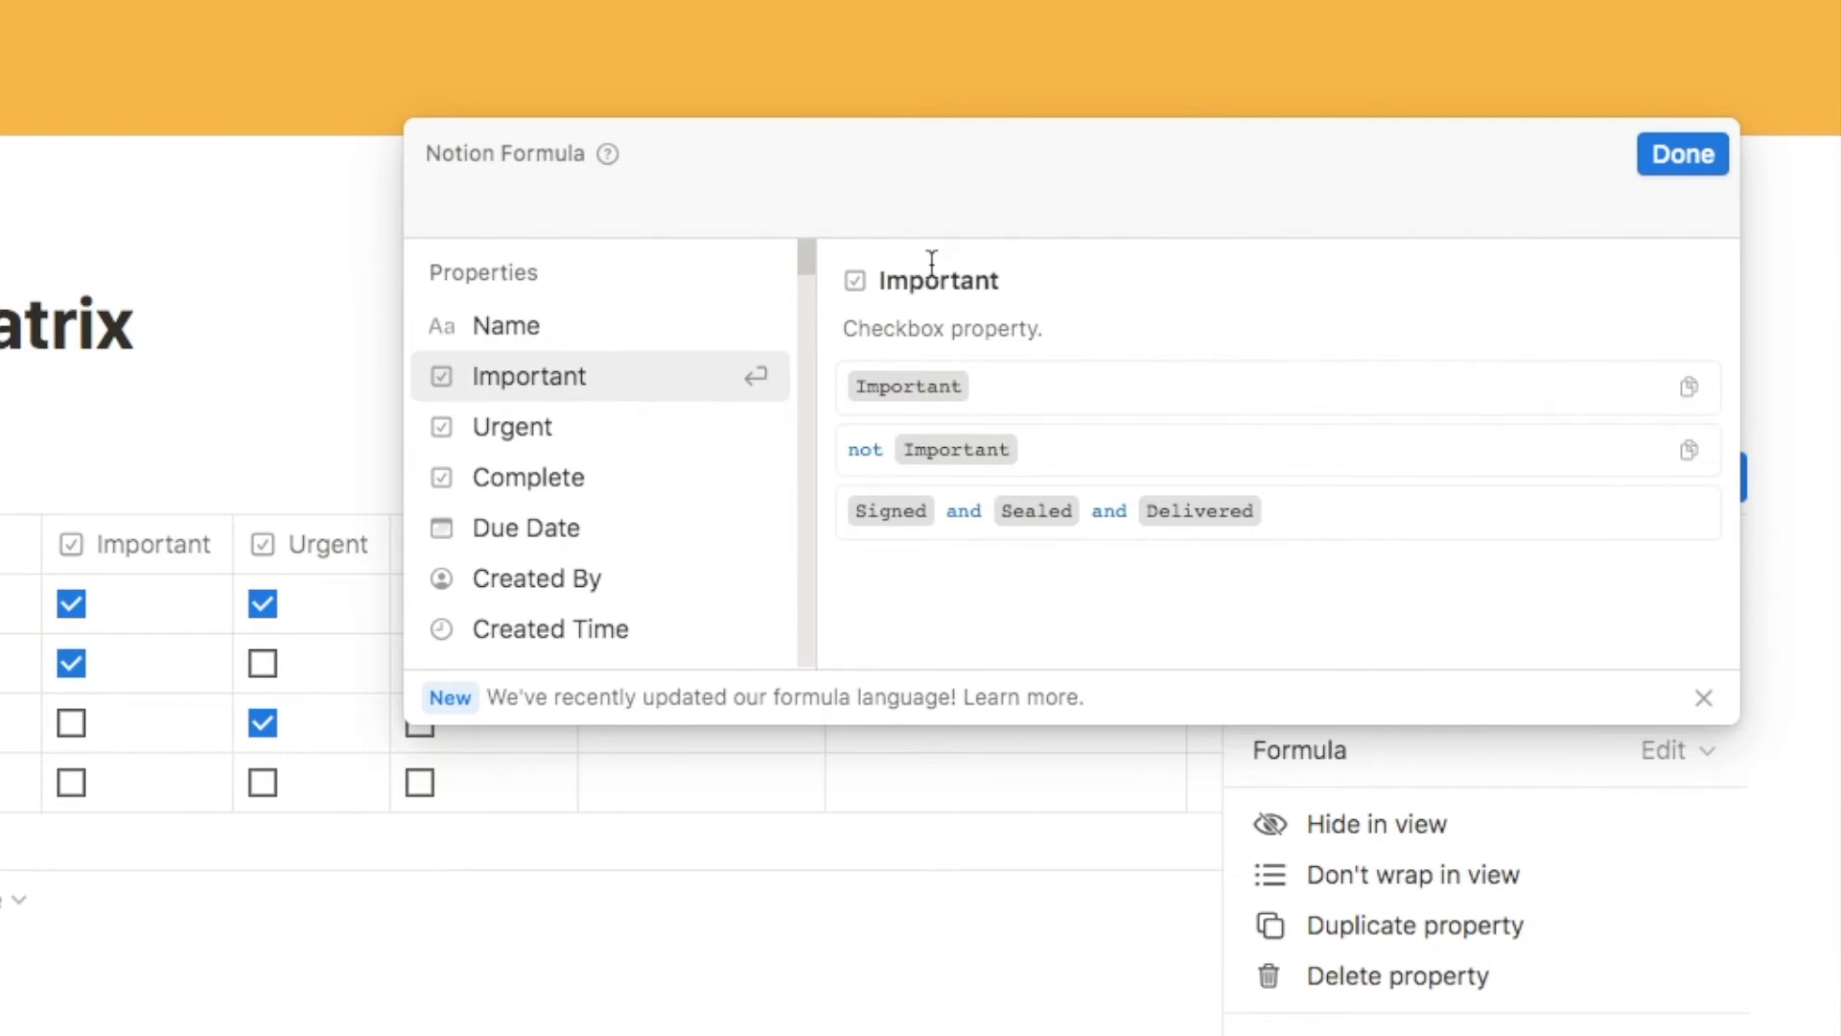
{"action": "left_click", "coordinate": [556, 203]}
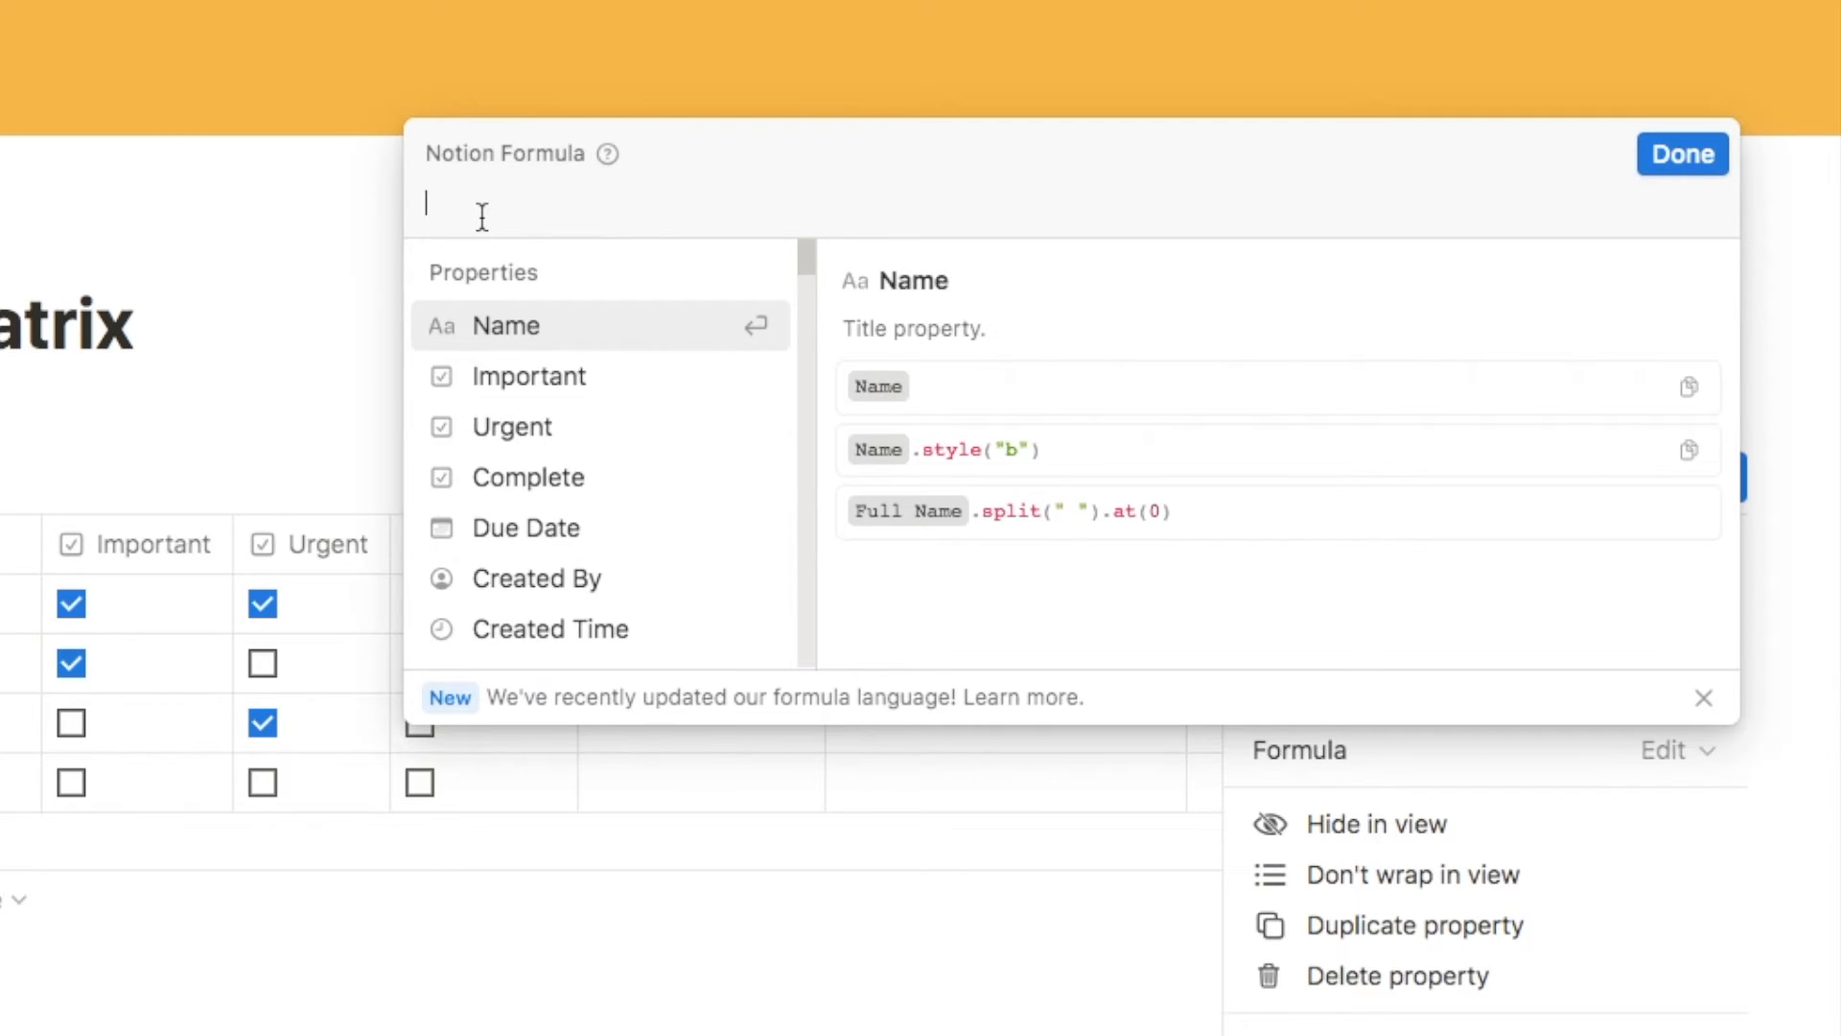
{"action": "key", "text": "Down"}
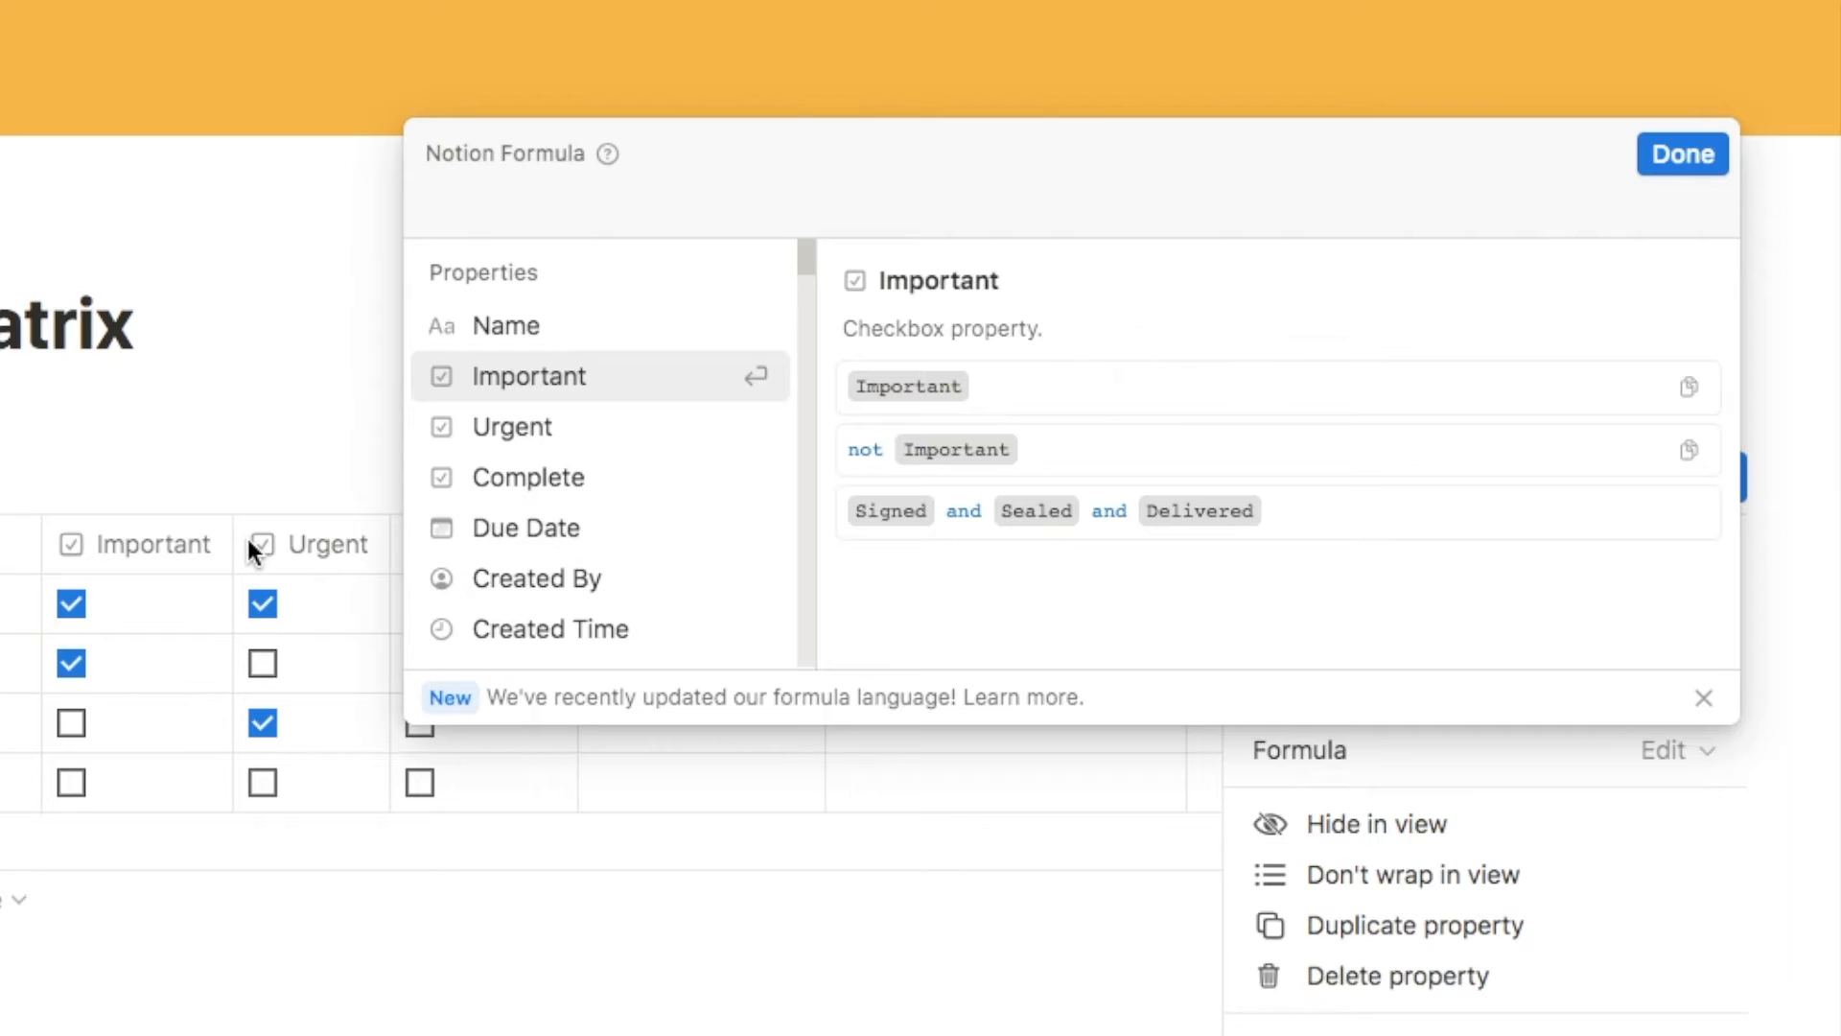
{"action": "key", "text": "Down"}
{"action": "key", "text": "Down"}
{"action": "key", "text": "Down"}
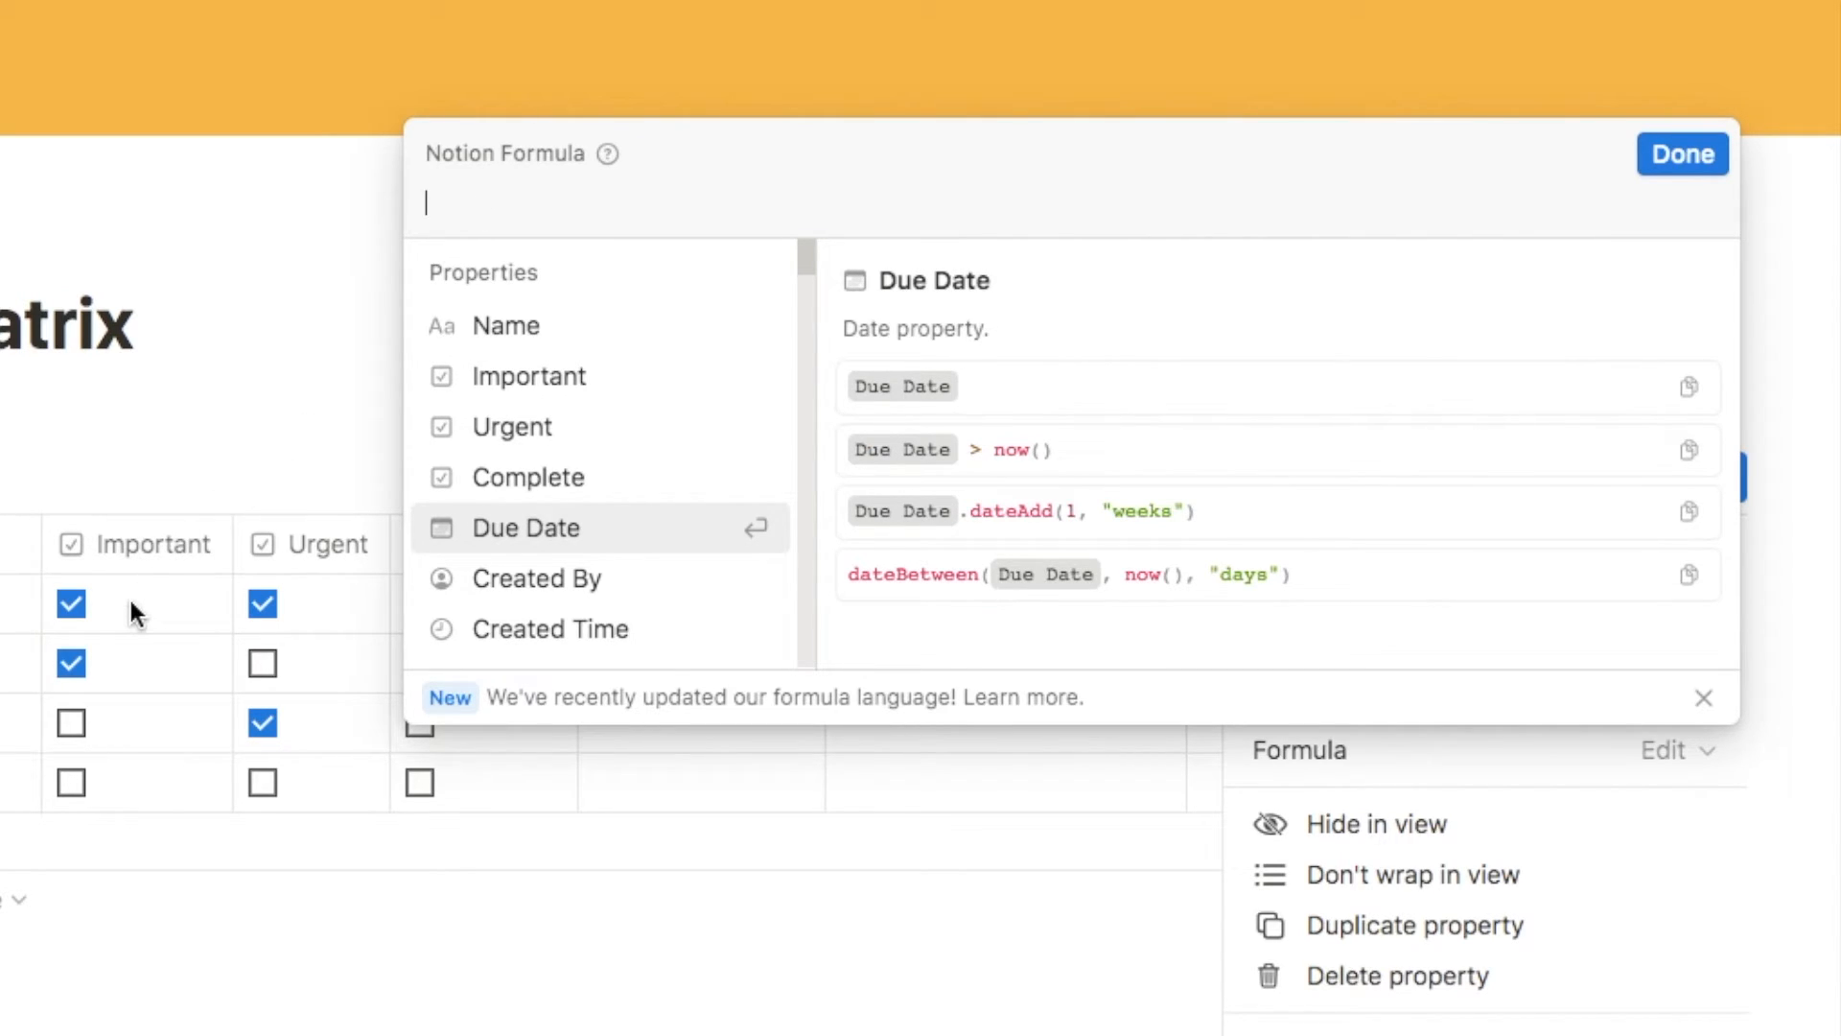
{"action": "key", "text": "Up"}
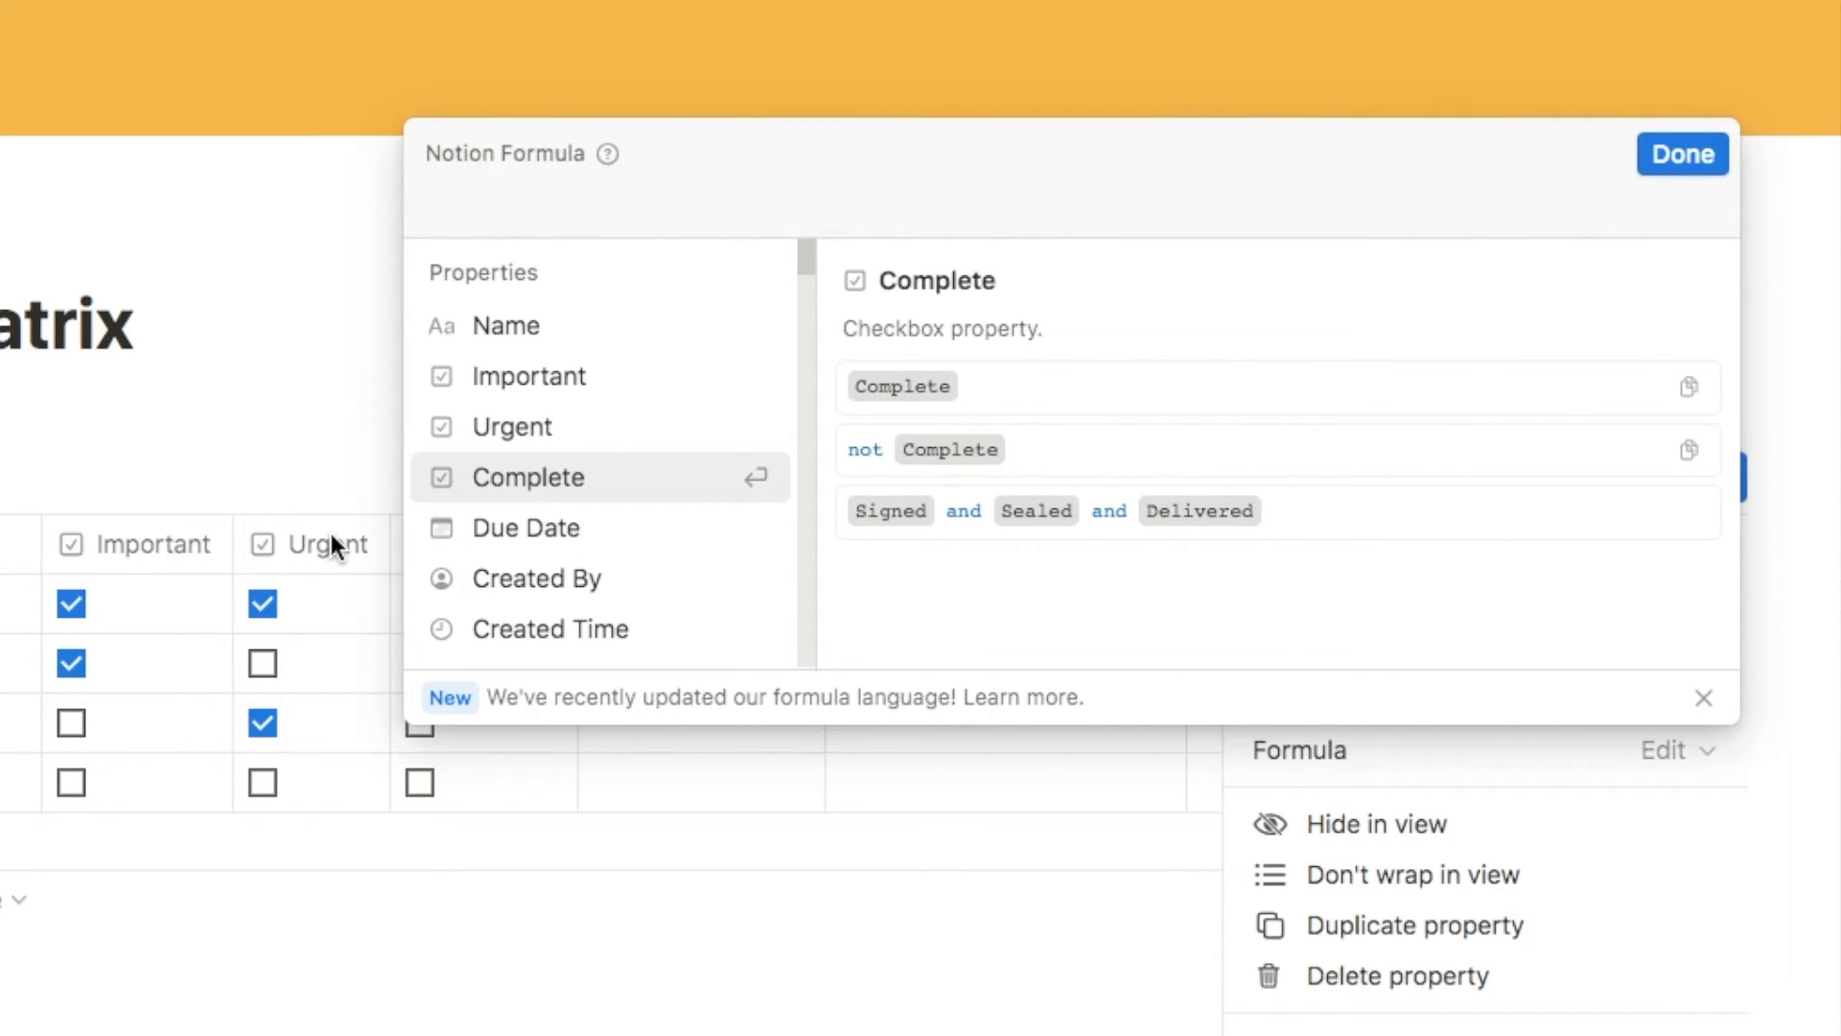
{"action": "key", "text": "Up"}
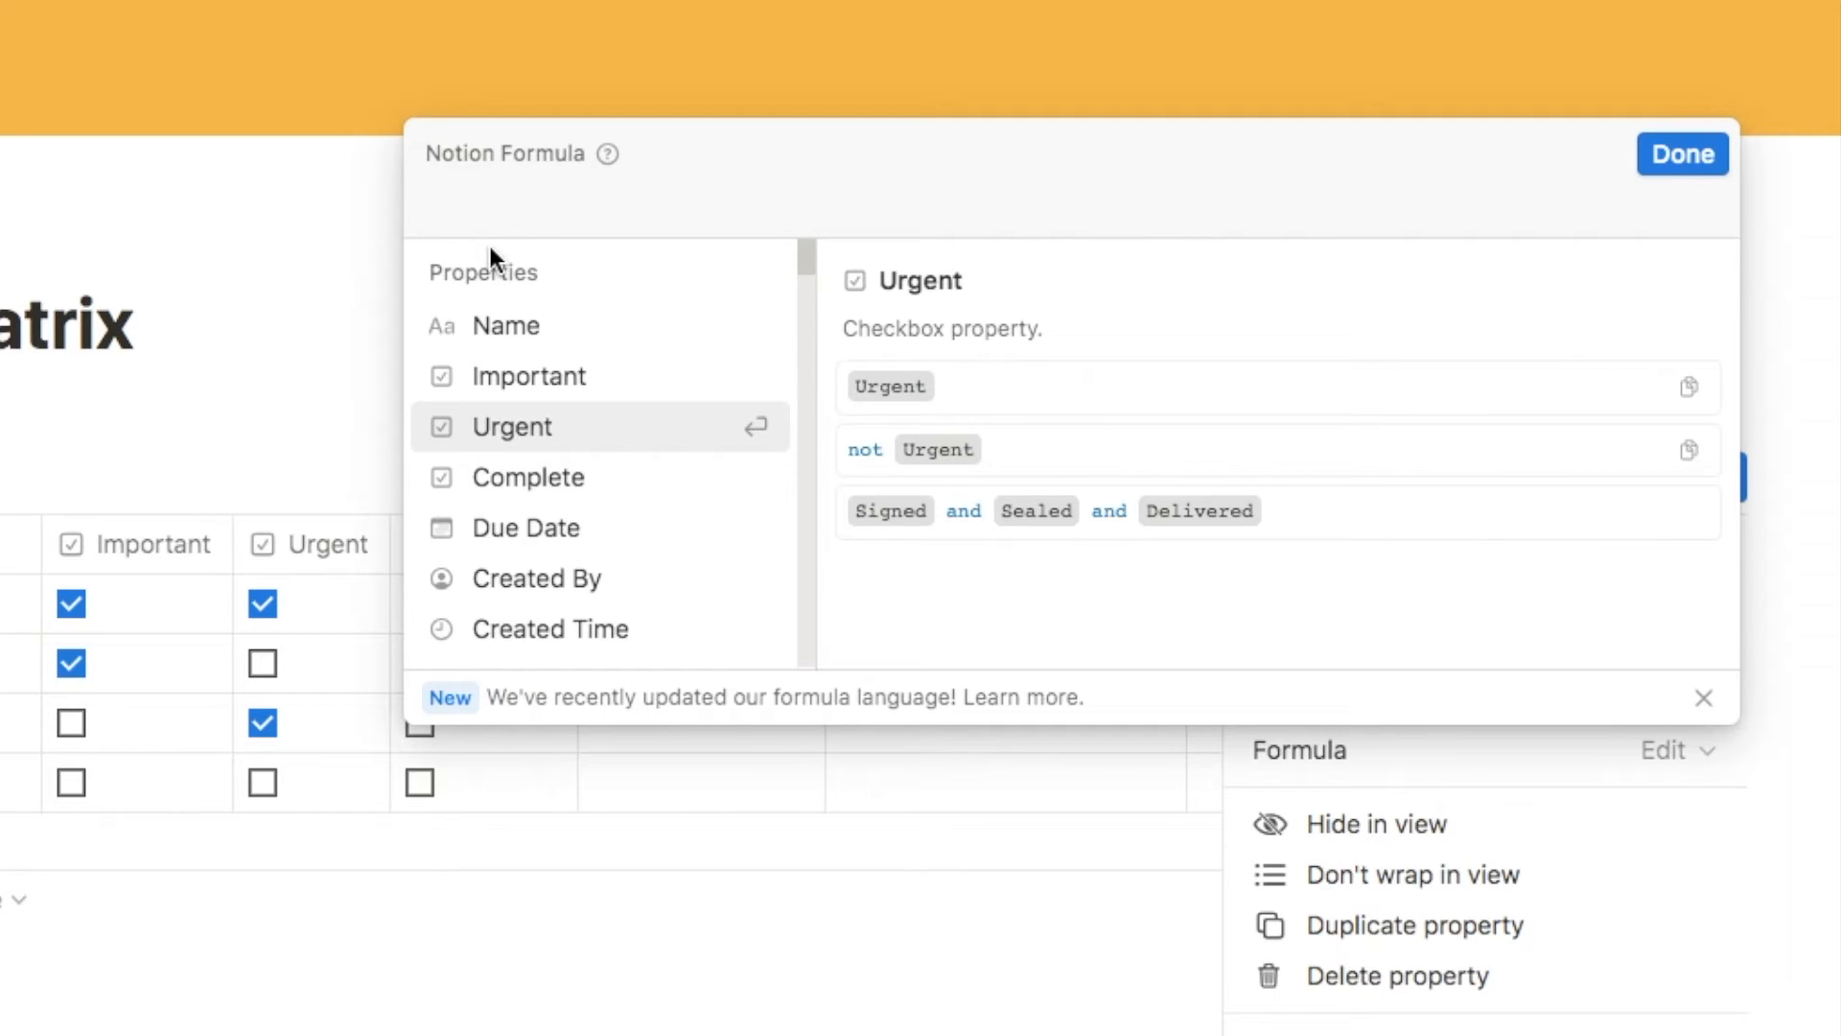
{"action": "key", "text": "Up"}
{"action": "key", "text": "Up"}
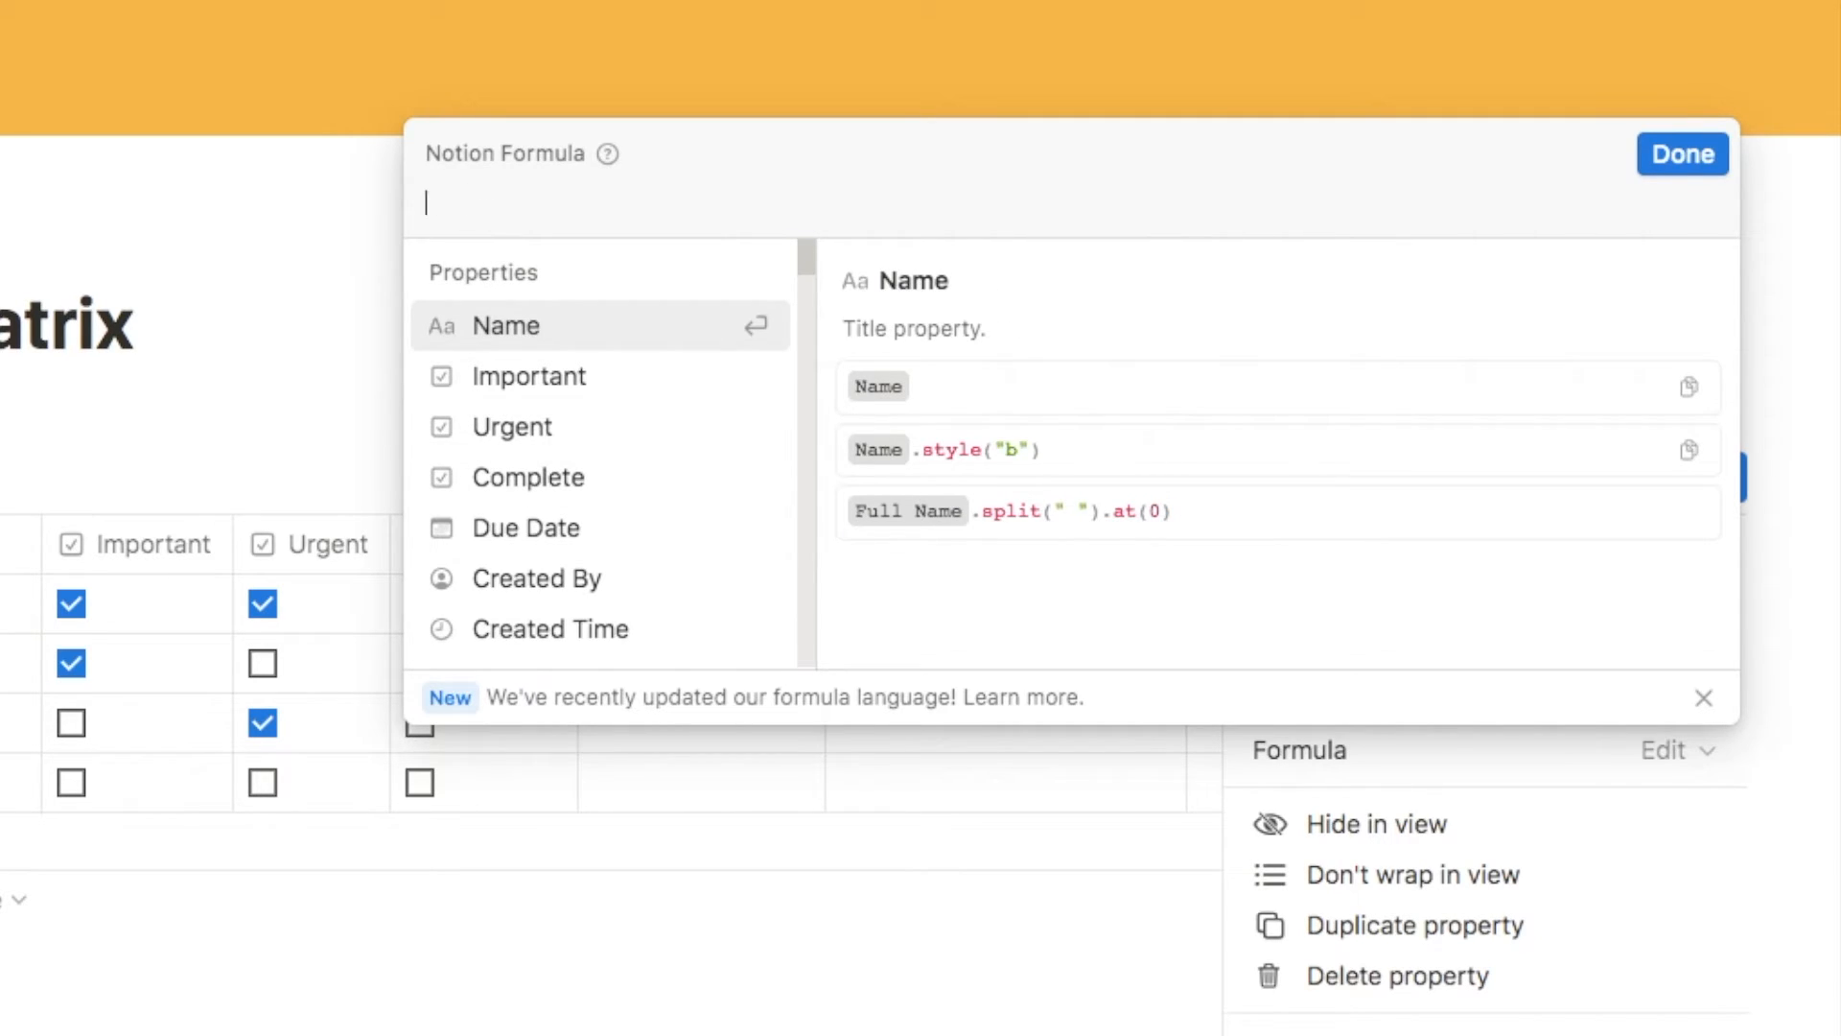
Start the Status formula with an if condition that returns "Do First" when both Important and Urgent are checked
{"action": "type", "text": "if("}
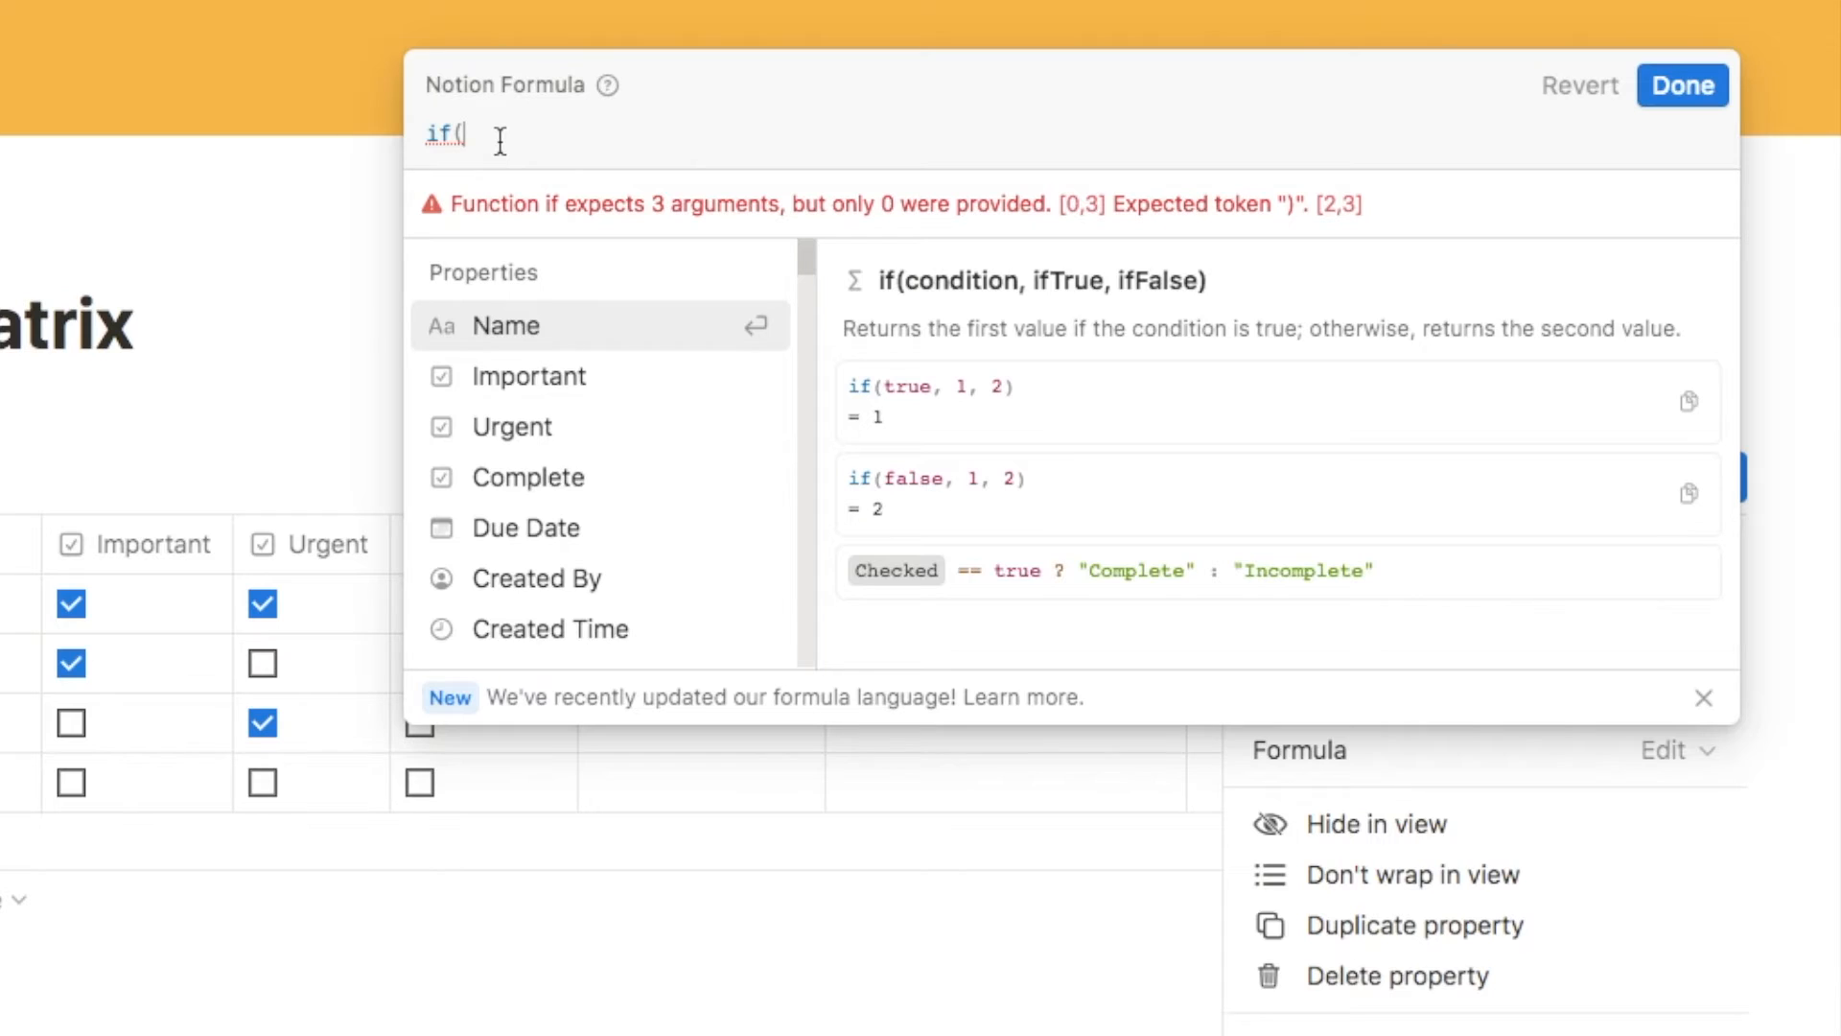
{"action": "type", "text": "and("}
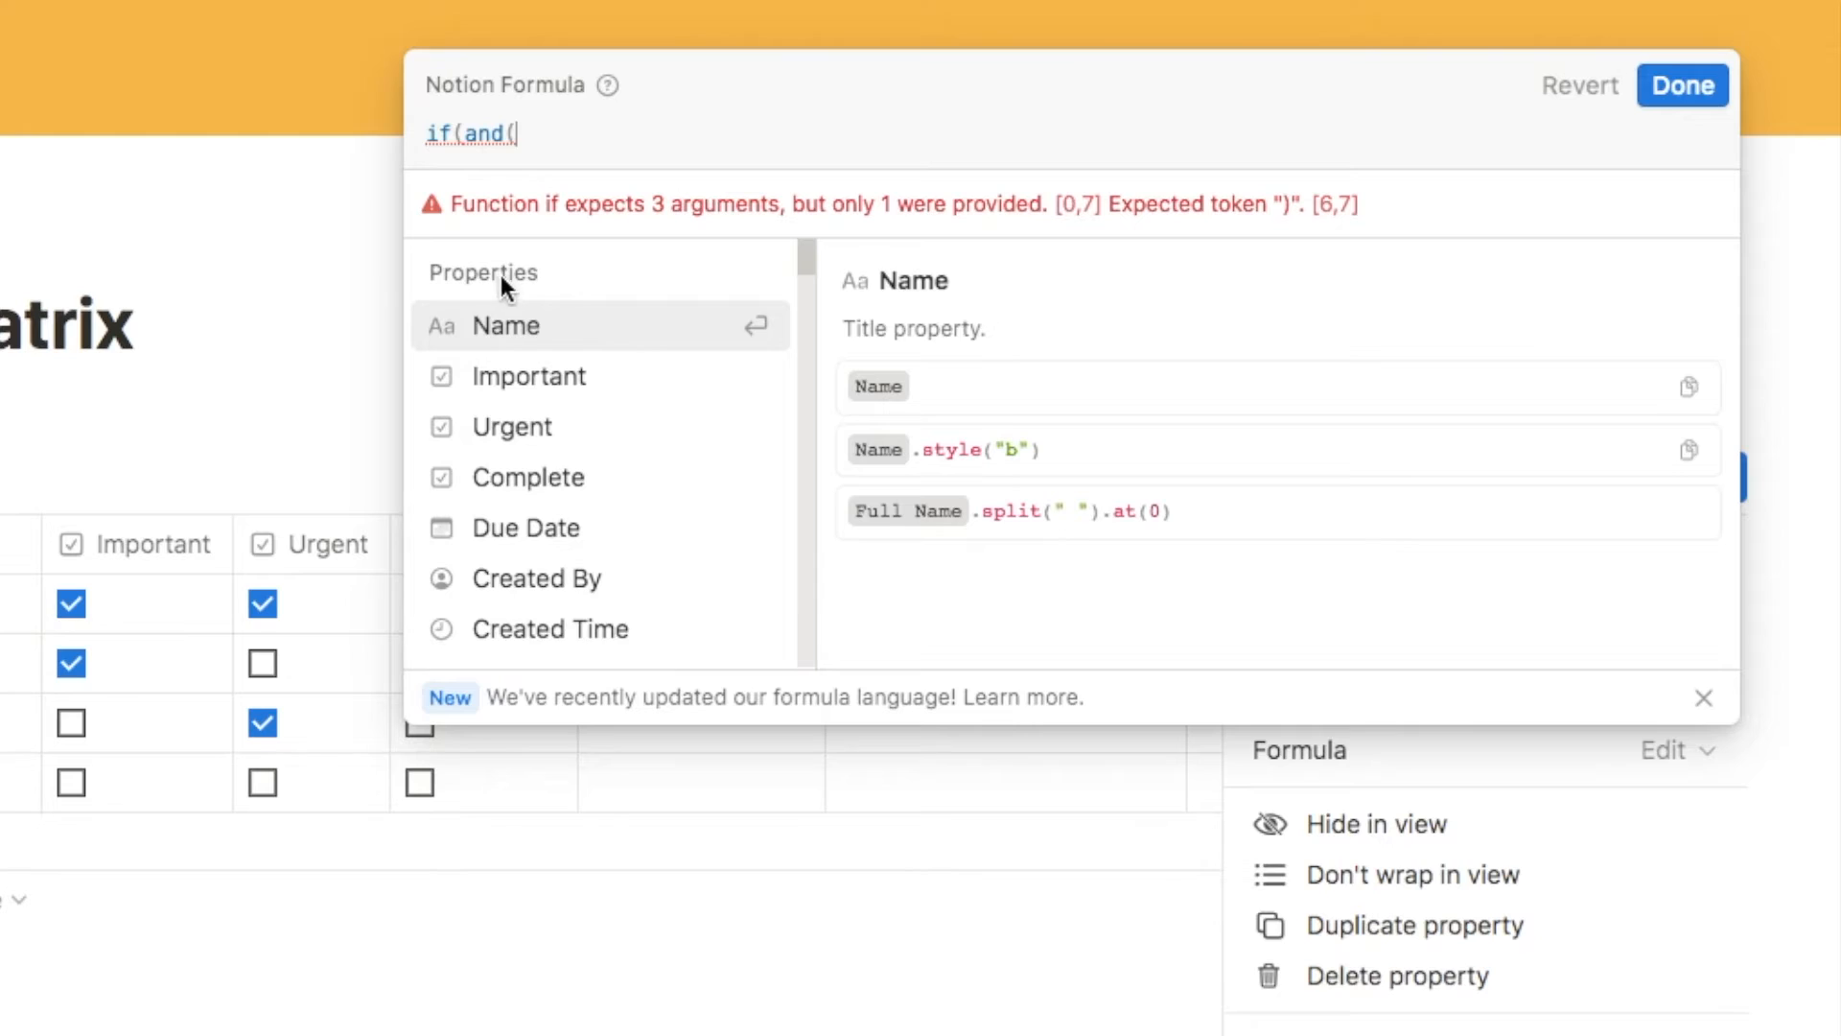
{"action": "left_click", "coordinate": [529, 382]}
{"action": "type", "text": ","}
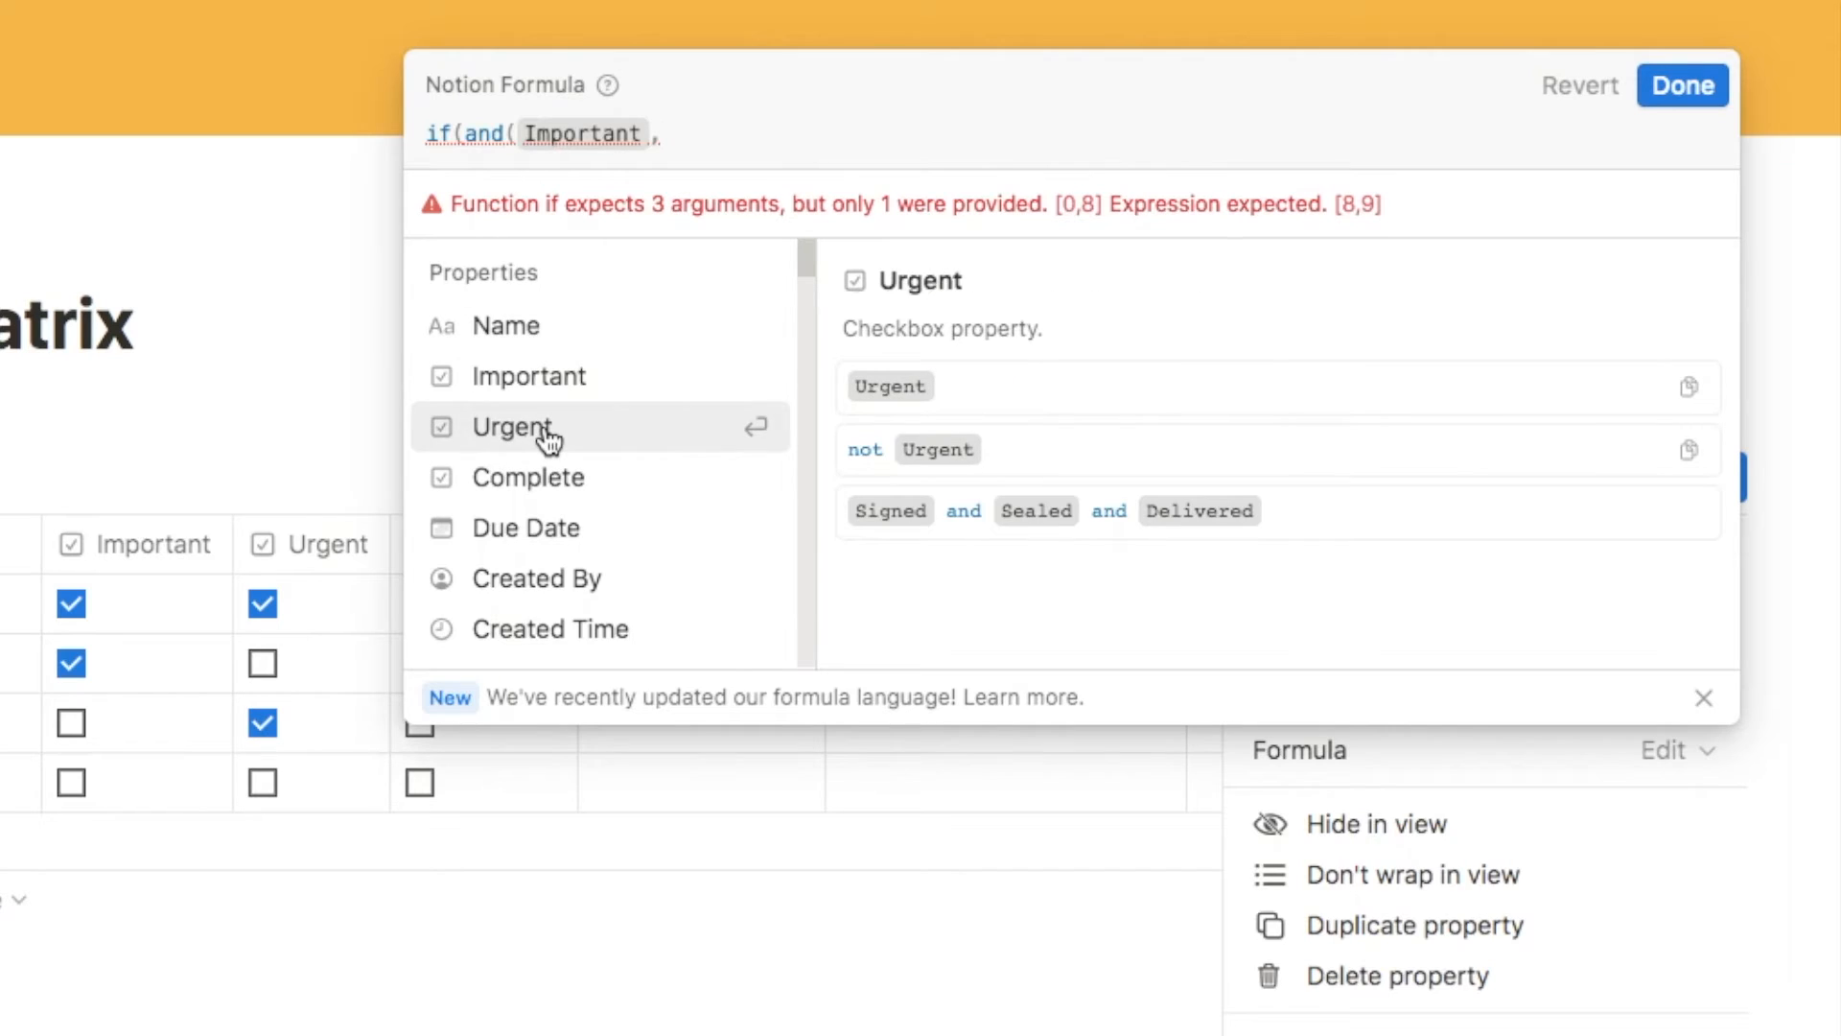
{"action": "left_click", "coordinate": [542, 433]}
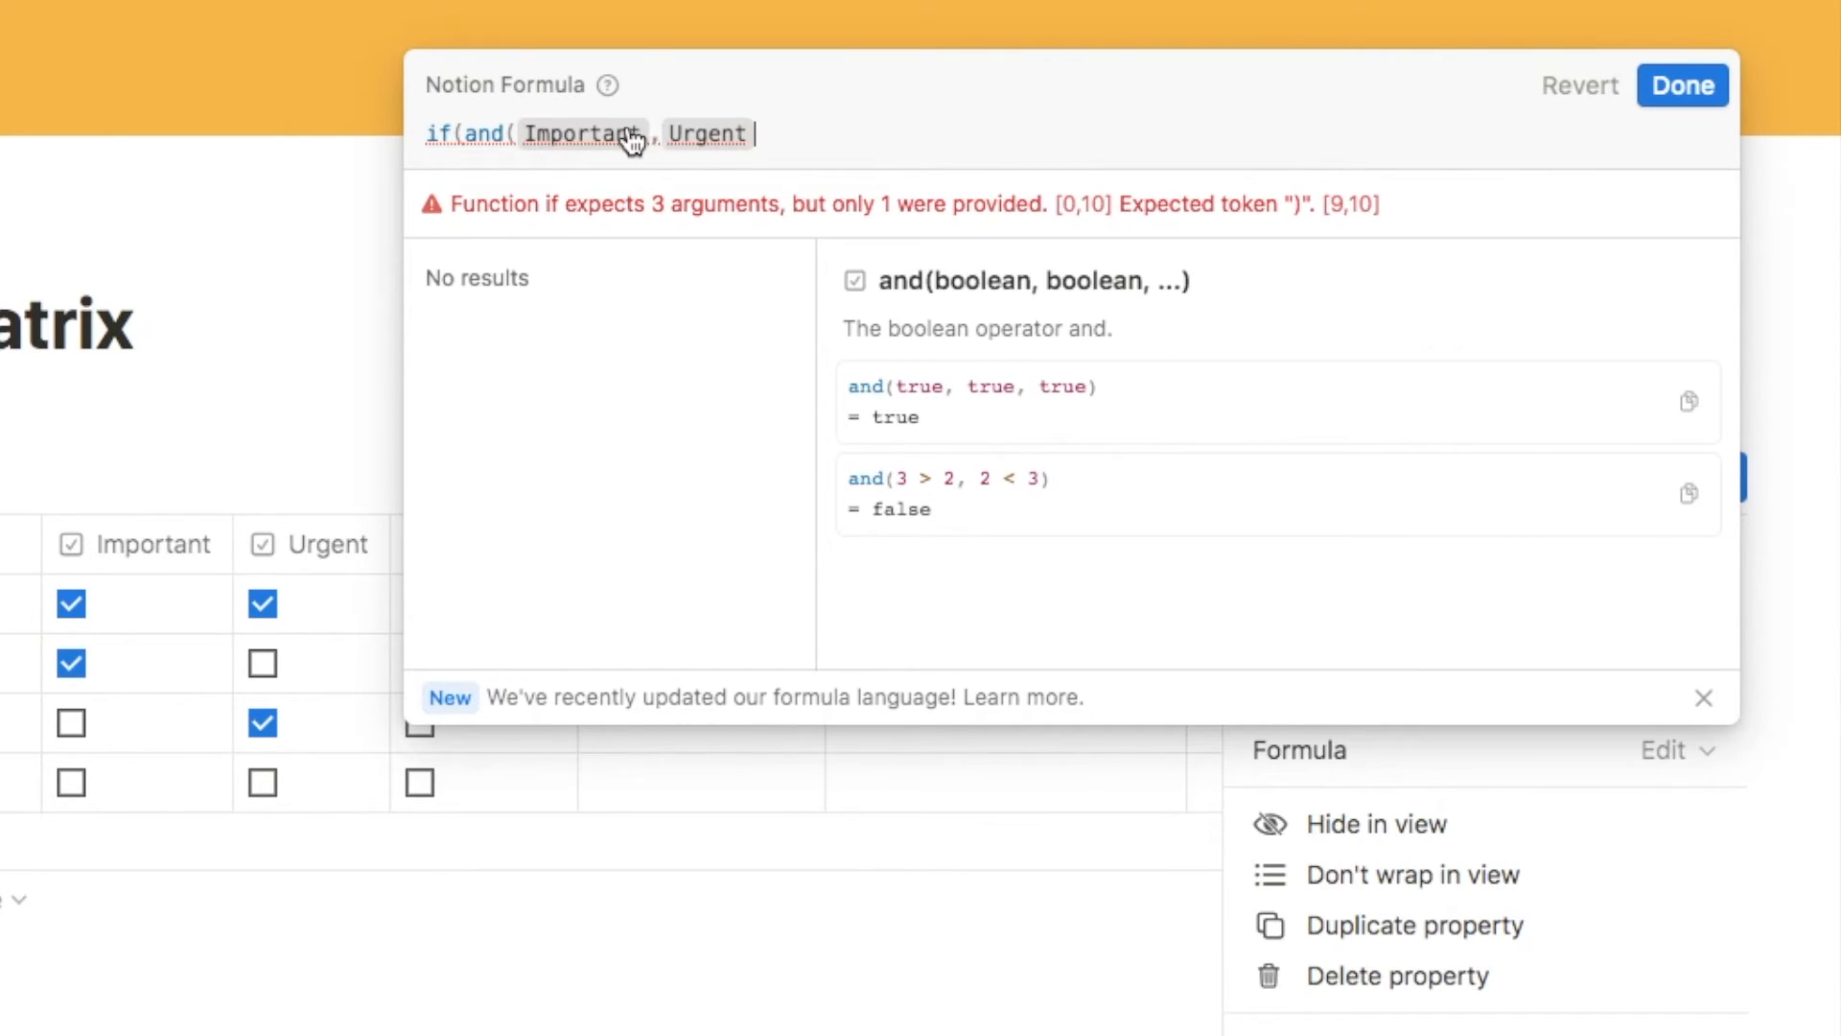
{"action": "type", "text": "),"}
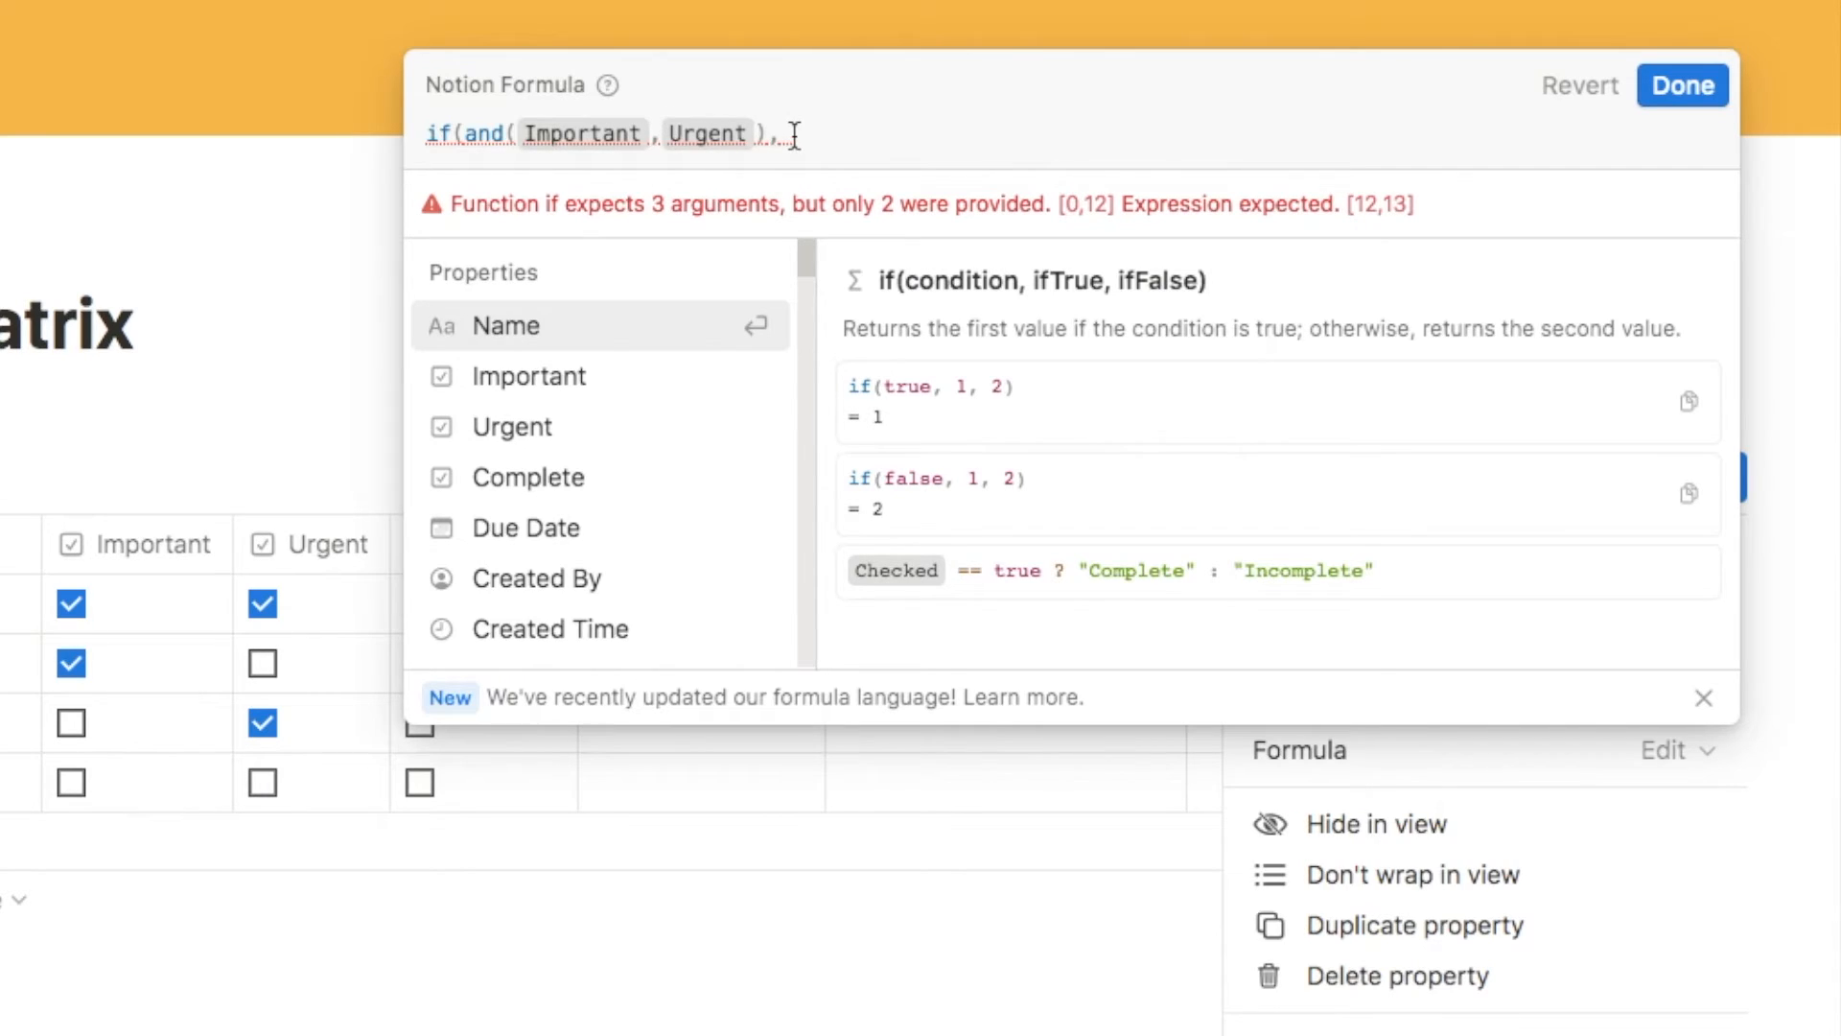
{"action": "type", "text": "\"\""}
{"action": "type", "text": "Do Fir"}
{"action": "type", "text": "st"}
{"action": "key", "text": "Right"}
{"action": "type", "text": ","}
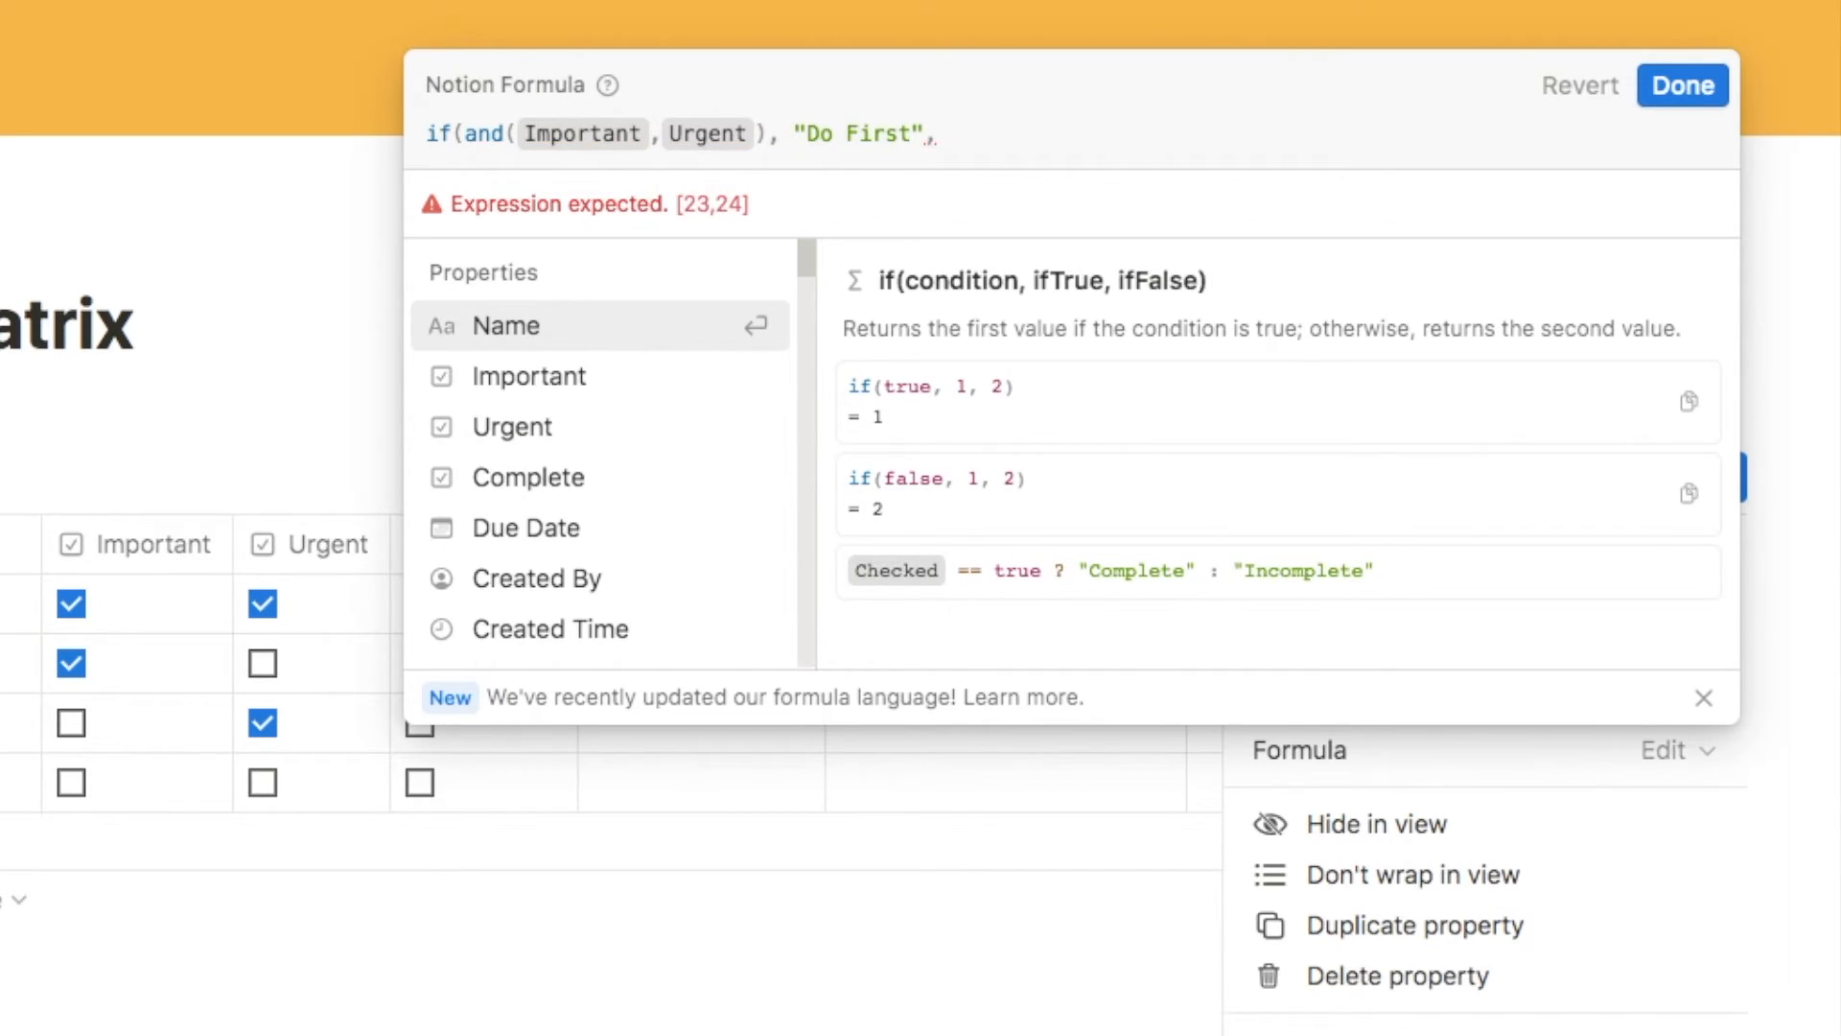
Add a nested if condition on a new line of the formula that returns "Schedule" when Important is checked
{"action": "key", "text": "shift+Return"}
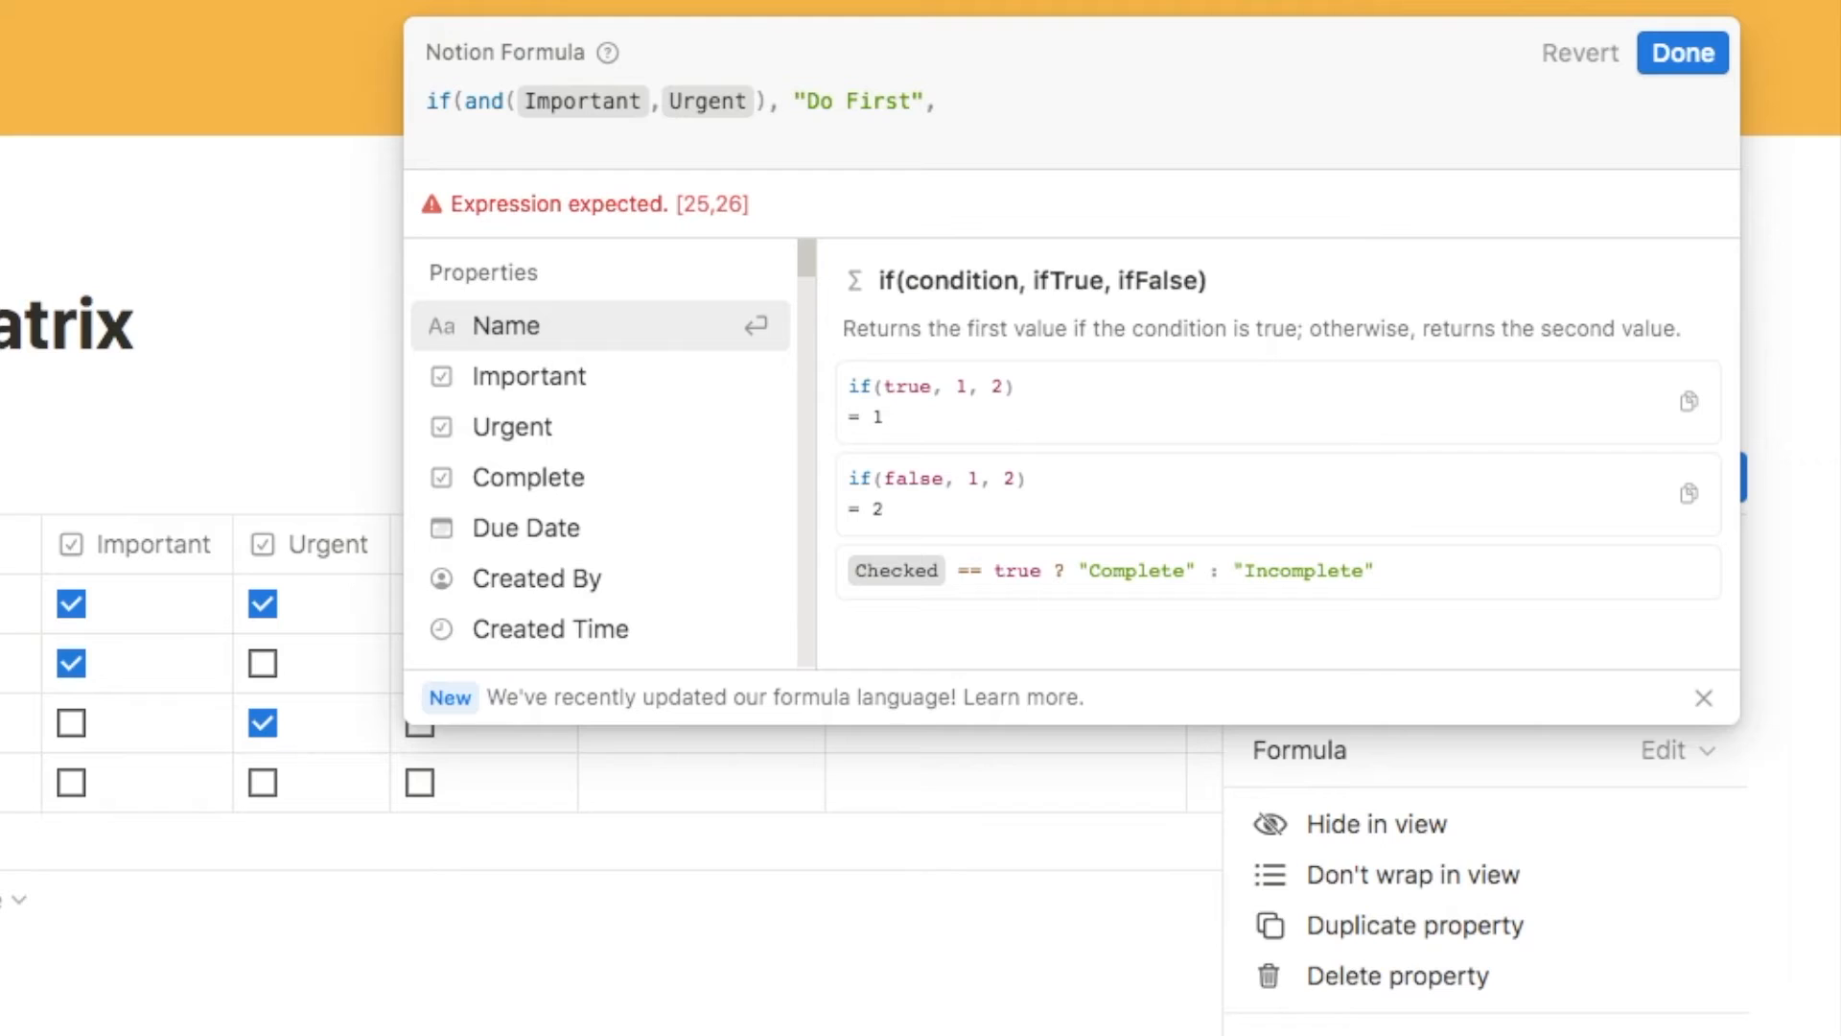
{"action": "type", "text": "if("}
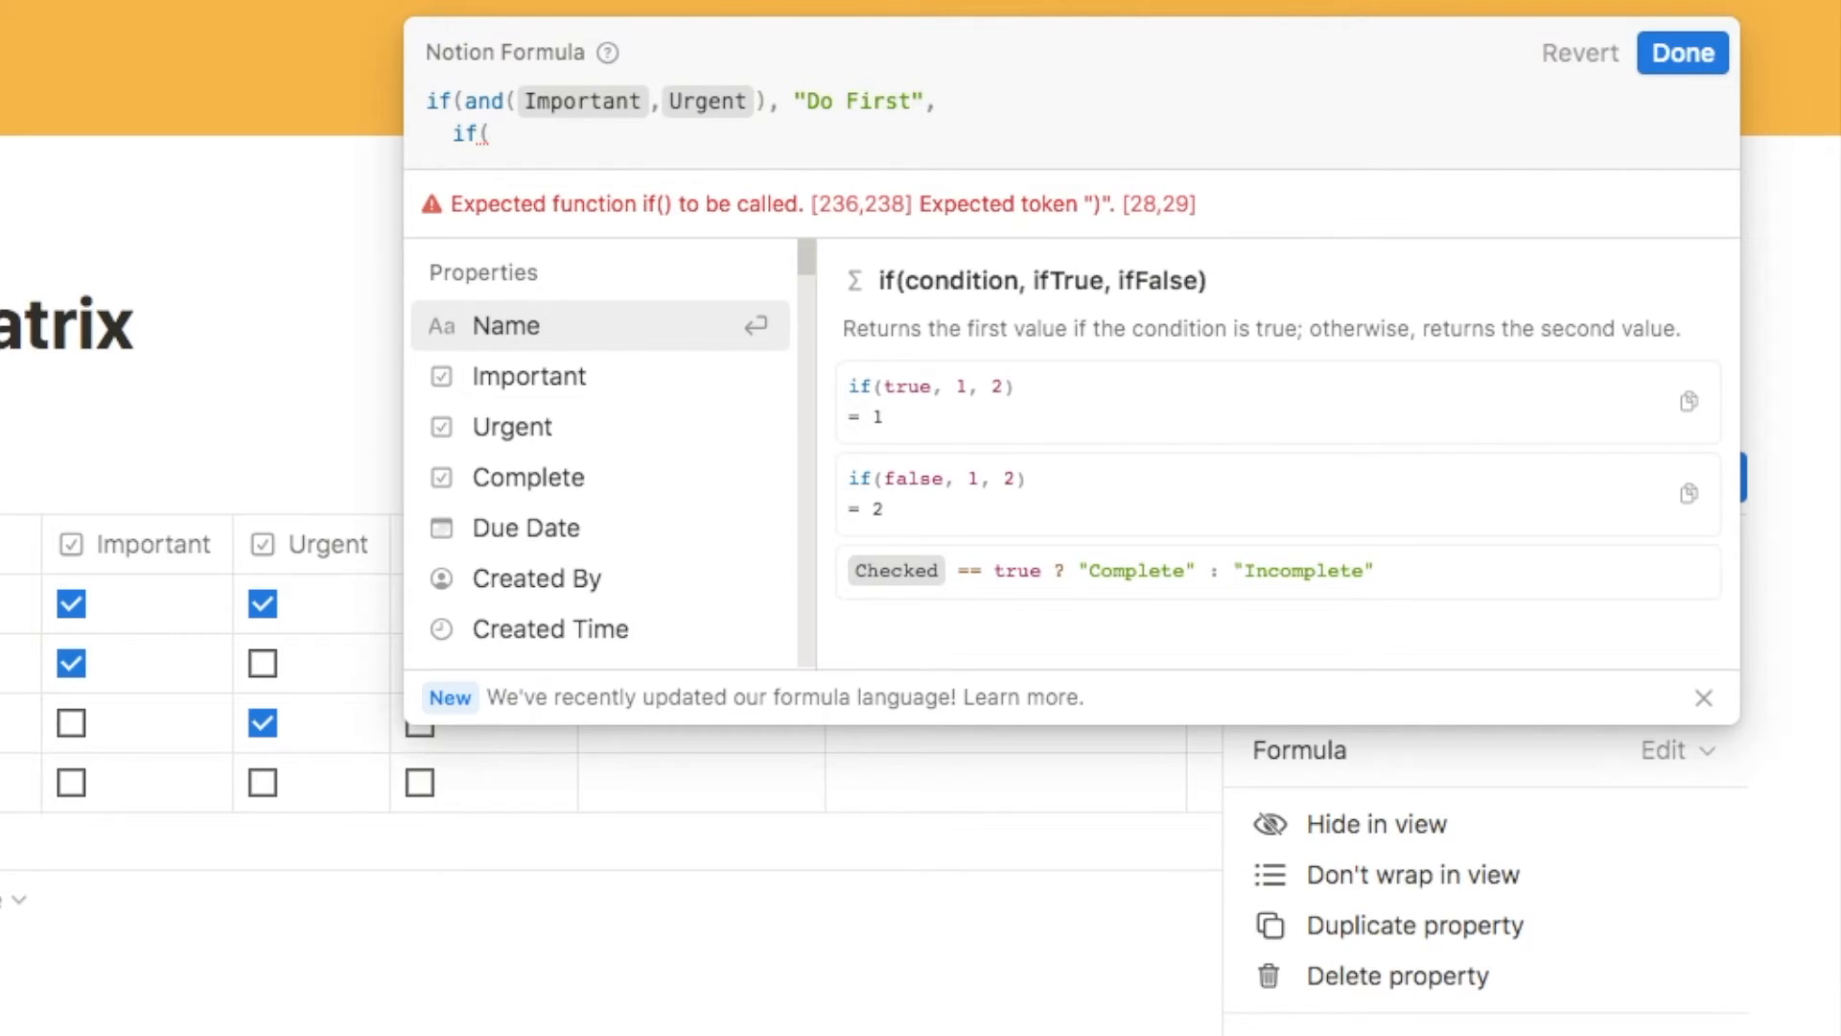
{"action": "key", "text": "Down"}
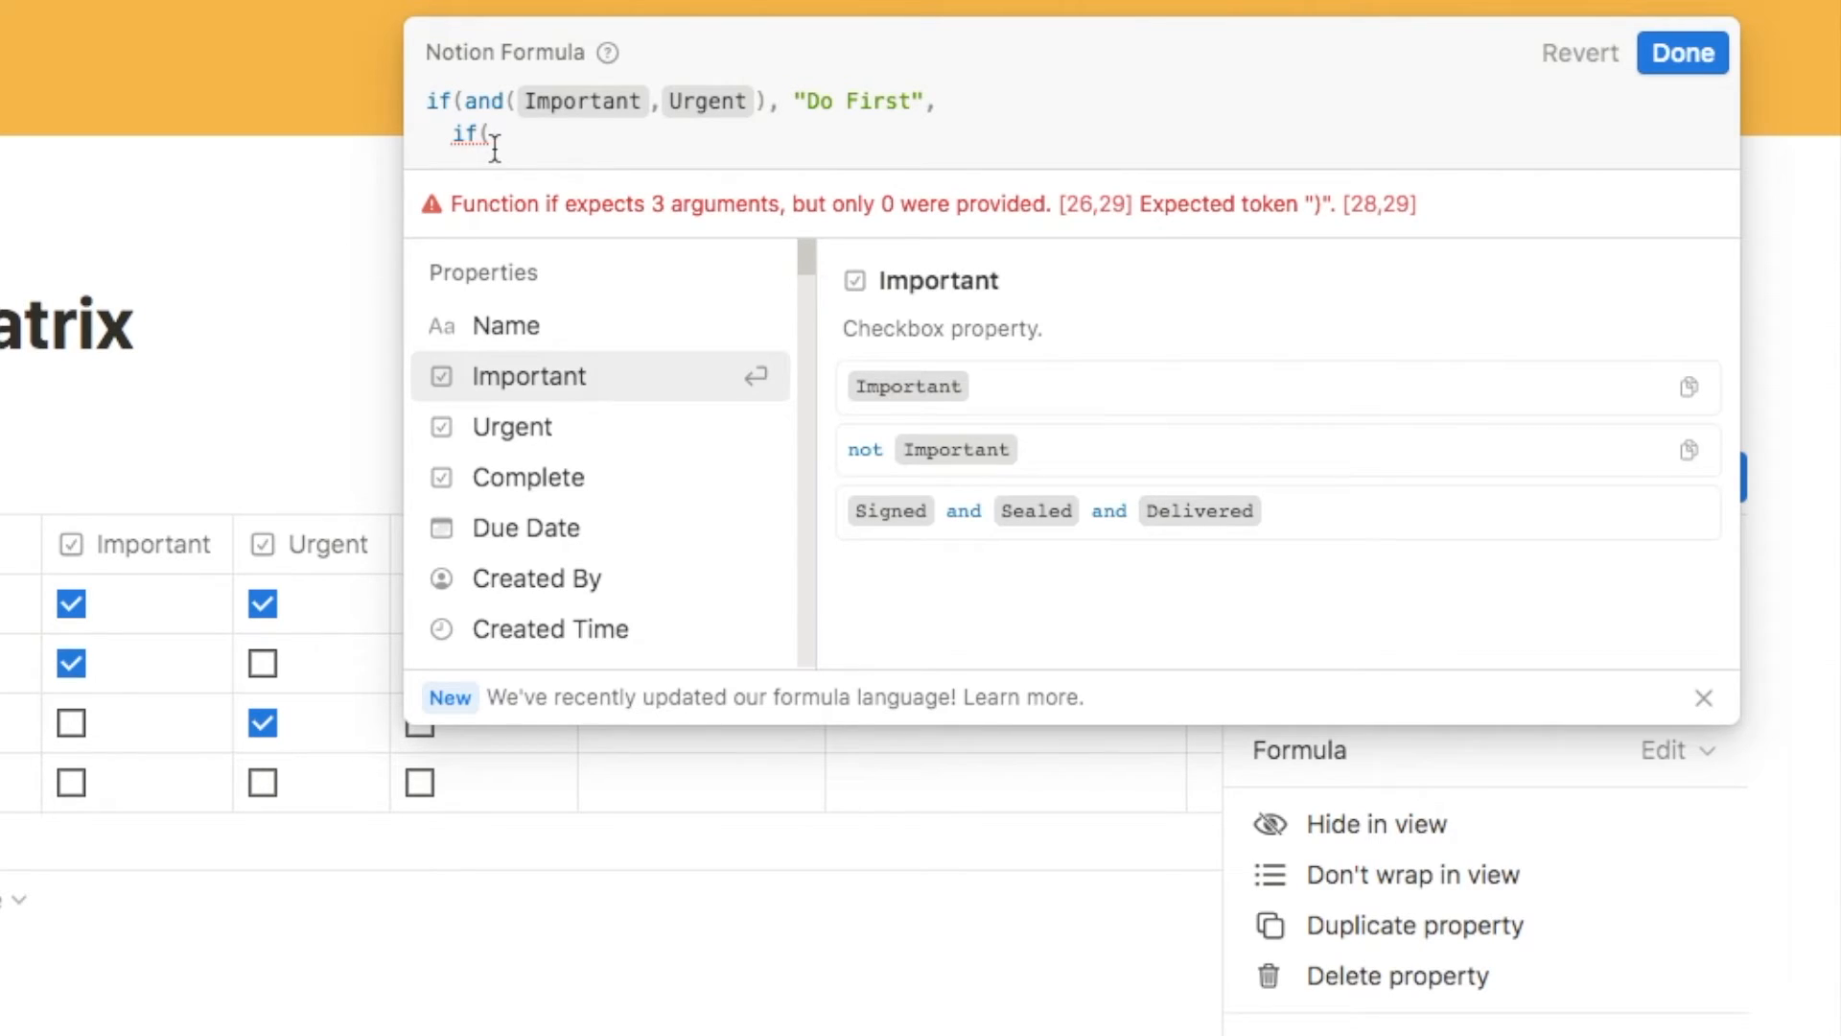
{"action": "left_click", "coordinate": [518, 382]}
{"action": "type", "text": ", "}
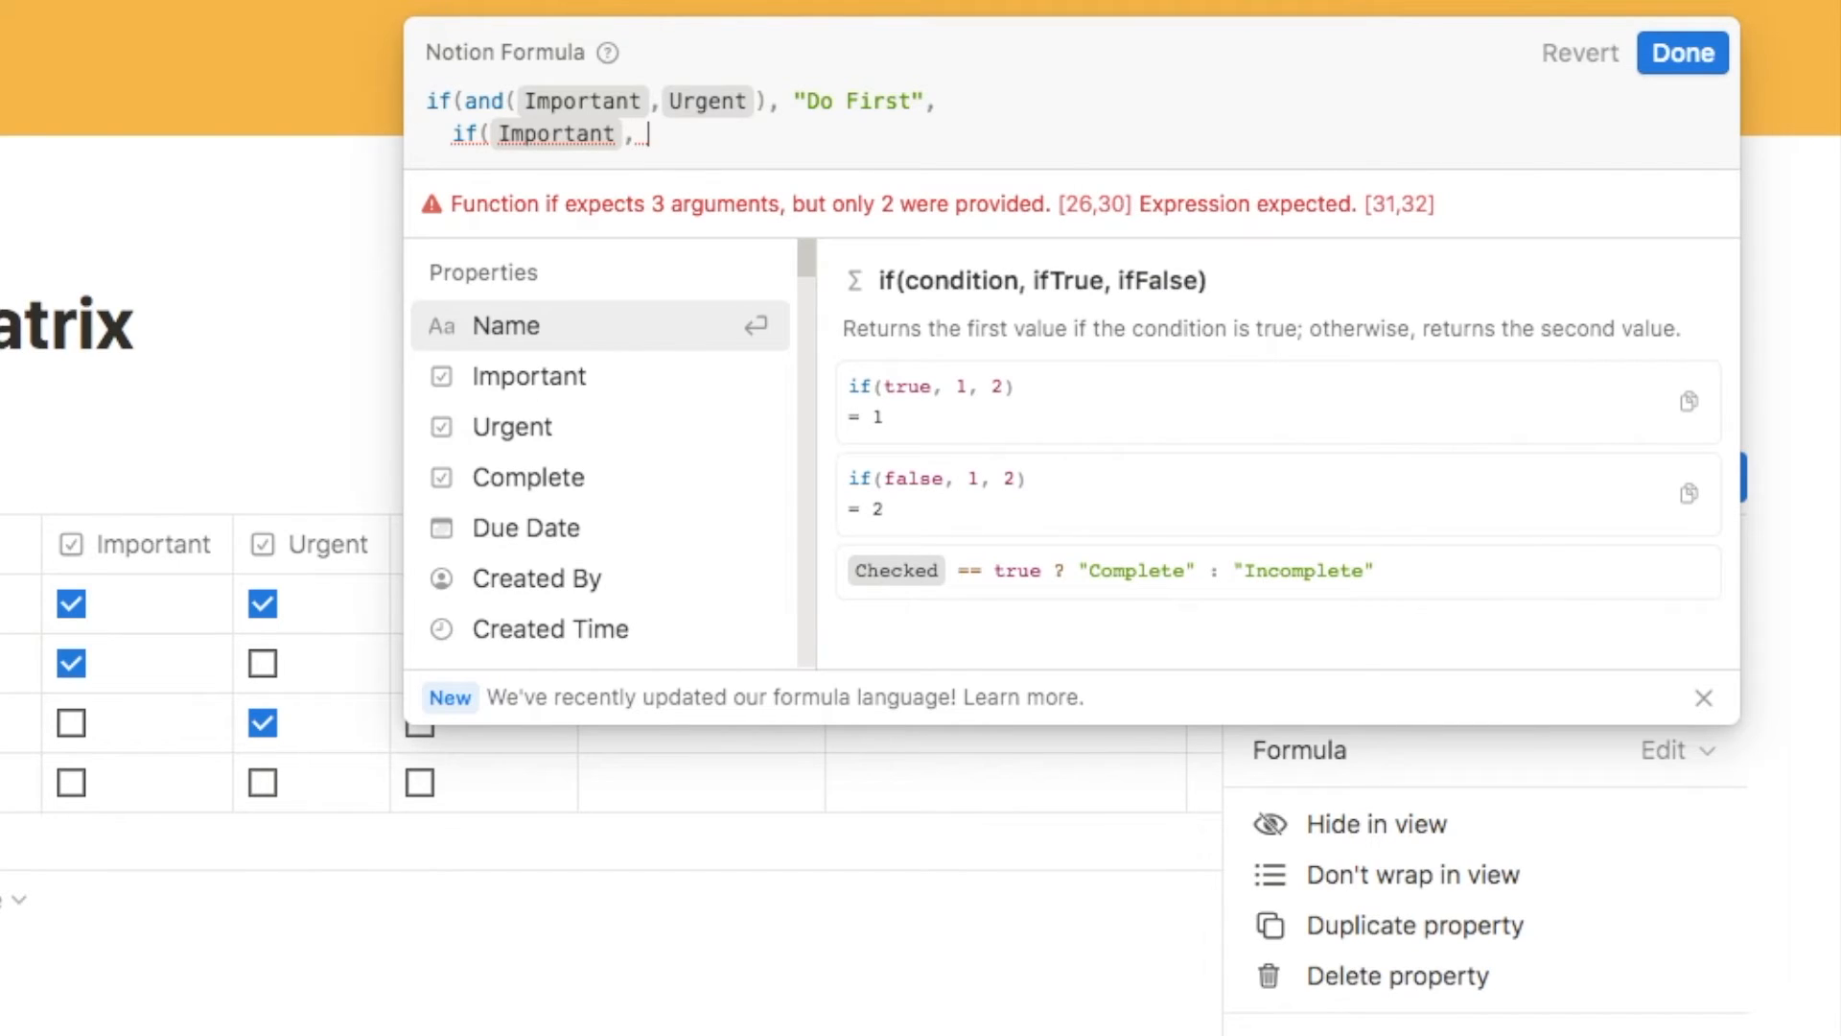
{"action": "type", "text": "\"\""}
{"action": "type", "text": "Schedu"}
{"action": "type", "text": "le\","}
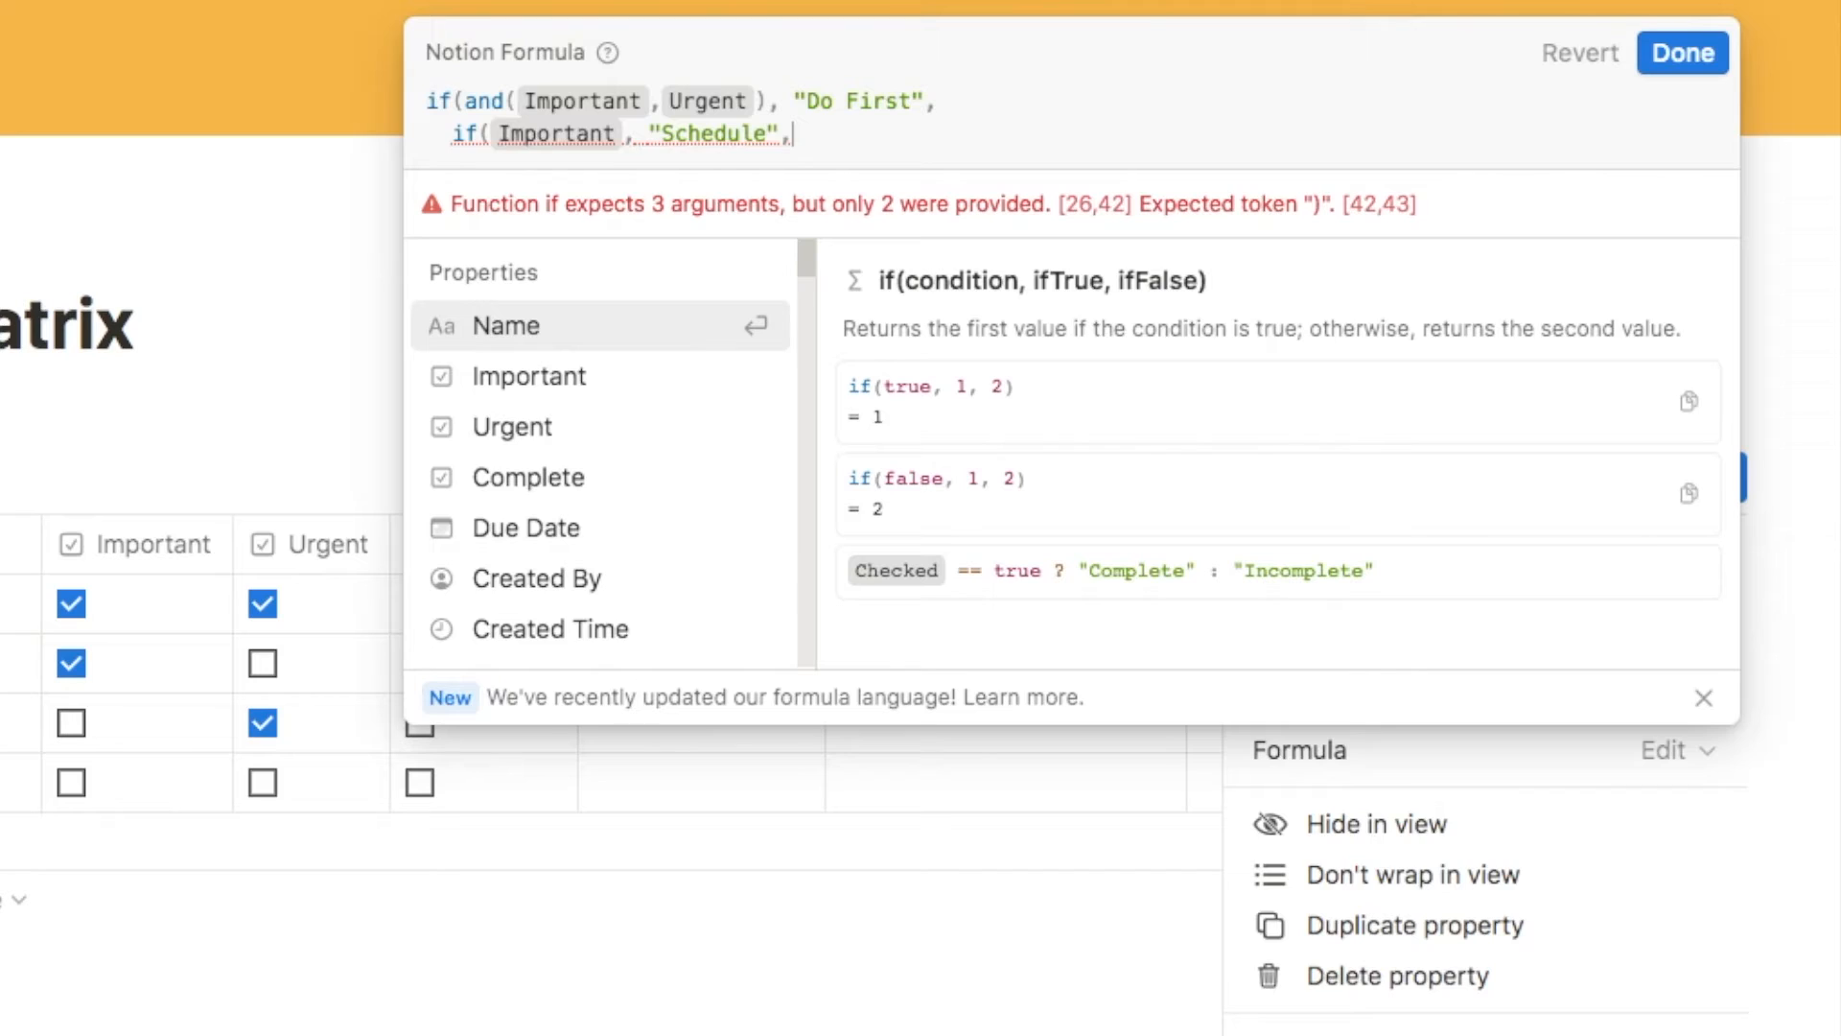
Add a third nested if condition on its own line that returns "Delegate" when Urgent is checked
{"action": "key", "text": "shift"}
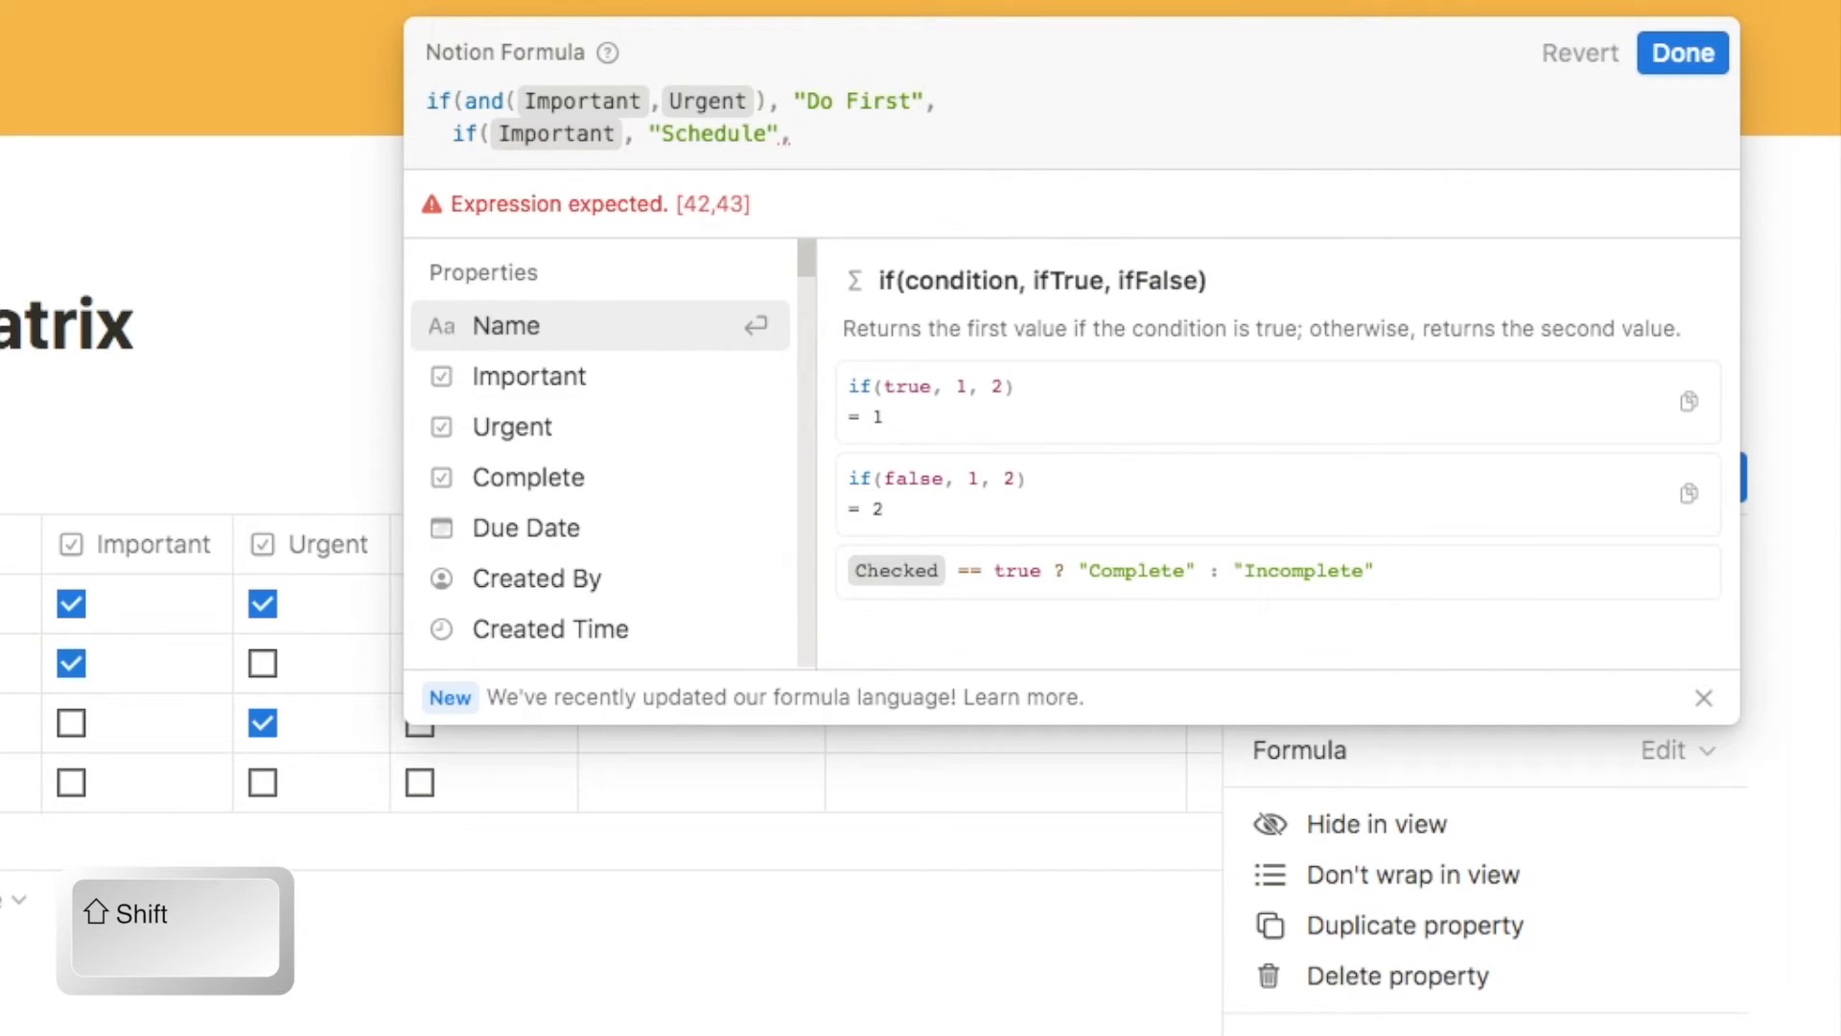
{"action": "key", "text": "shift+Return"}
{"action": "type", "text": "if("}
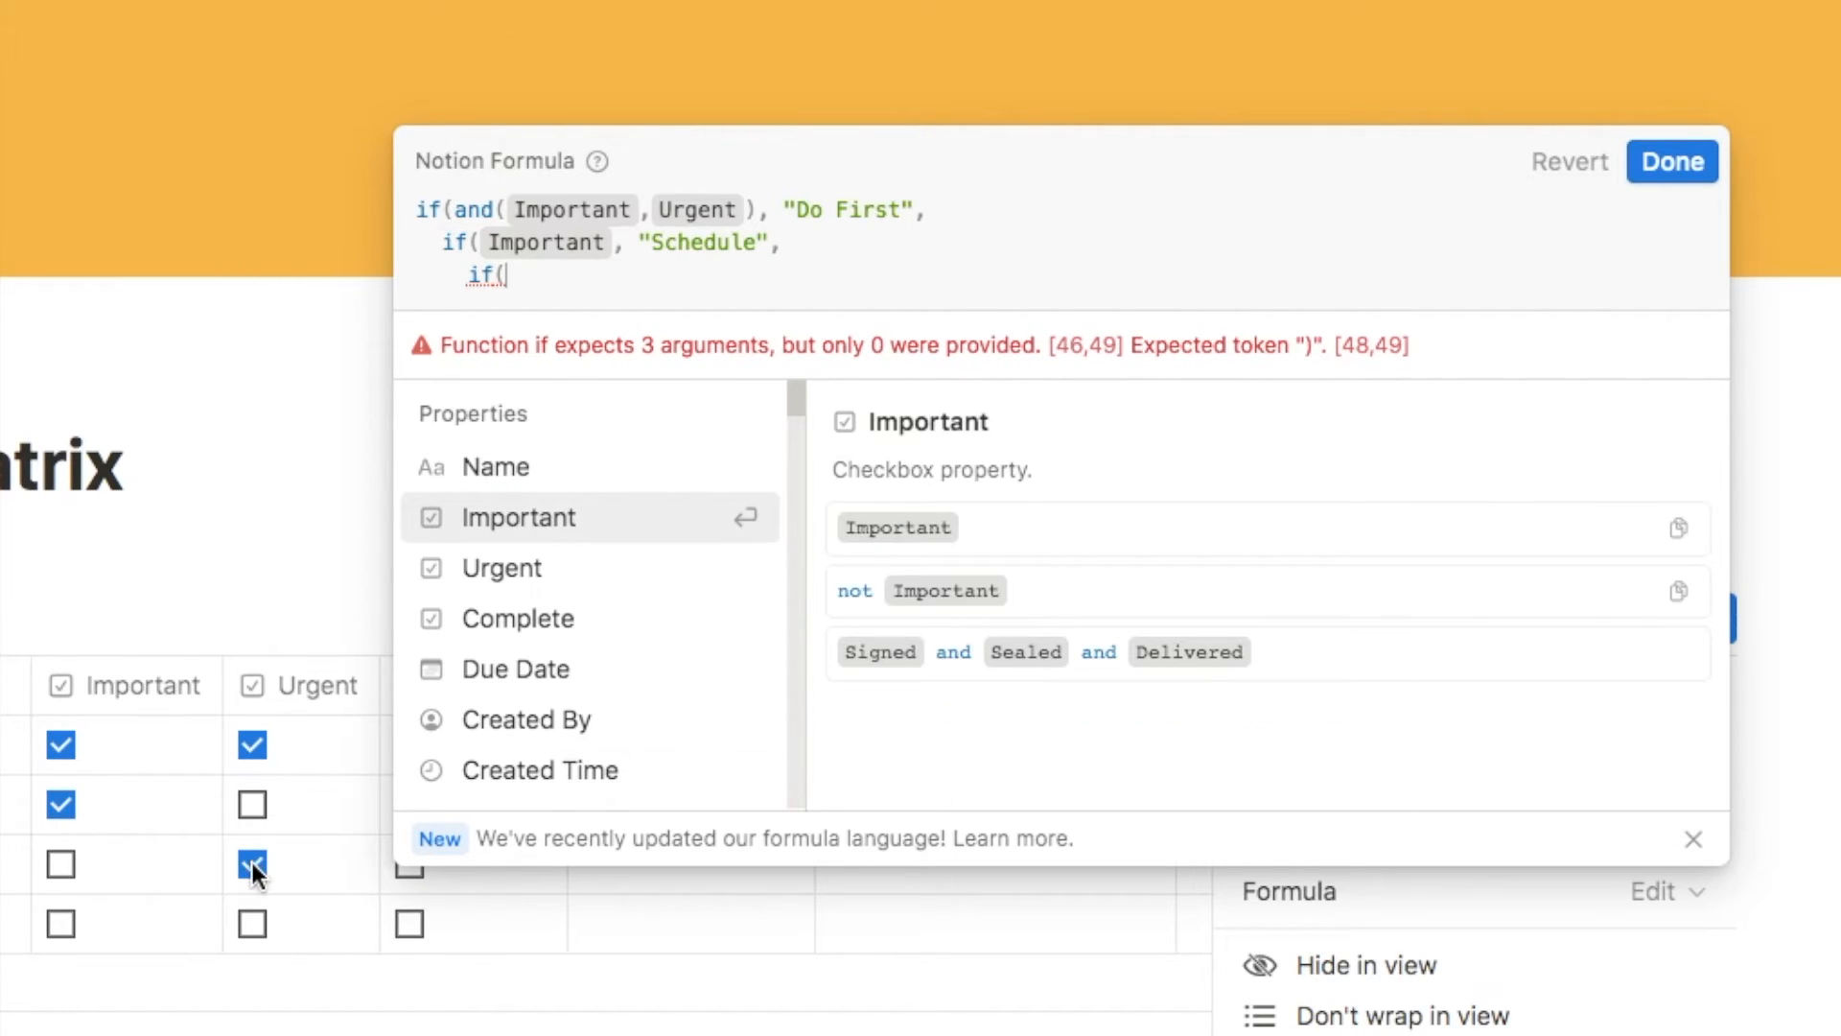
{"action": "left_click", "coordinate": [518, 578]}
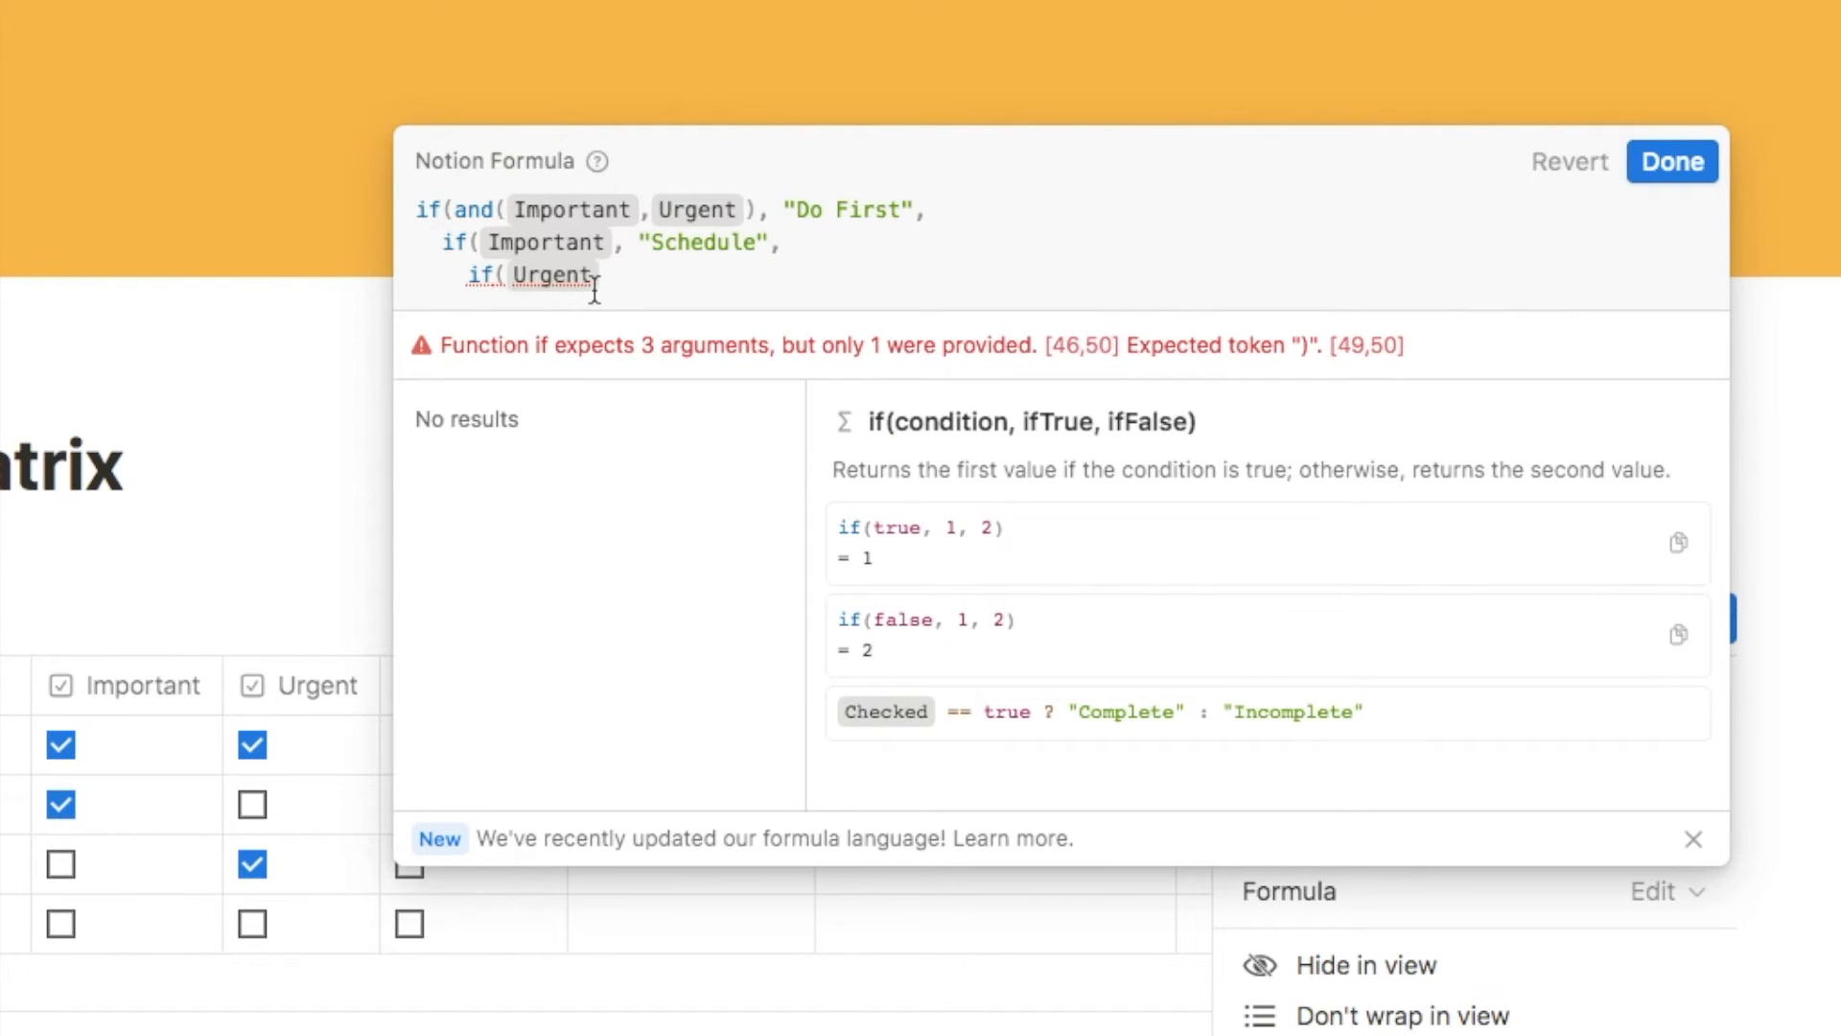
{"action": "type", "text": ", \""}
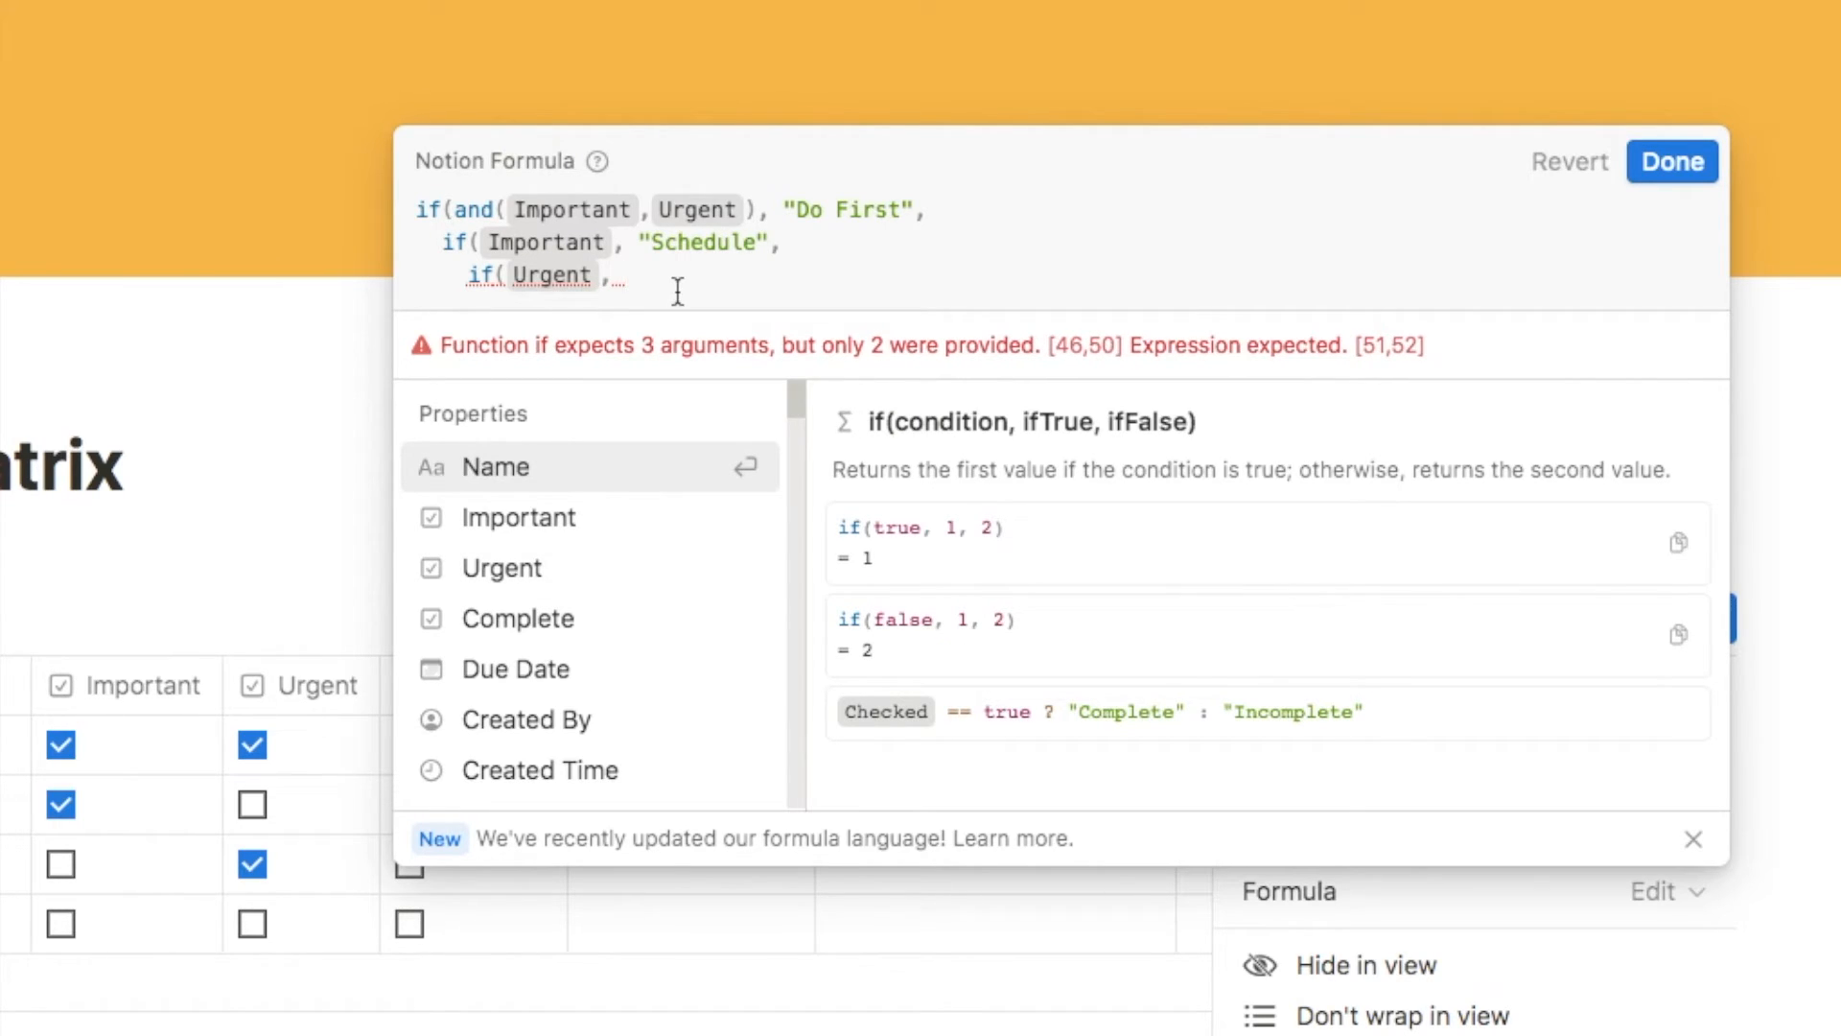
{"action": "type", "text": "Delegate"}
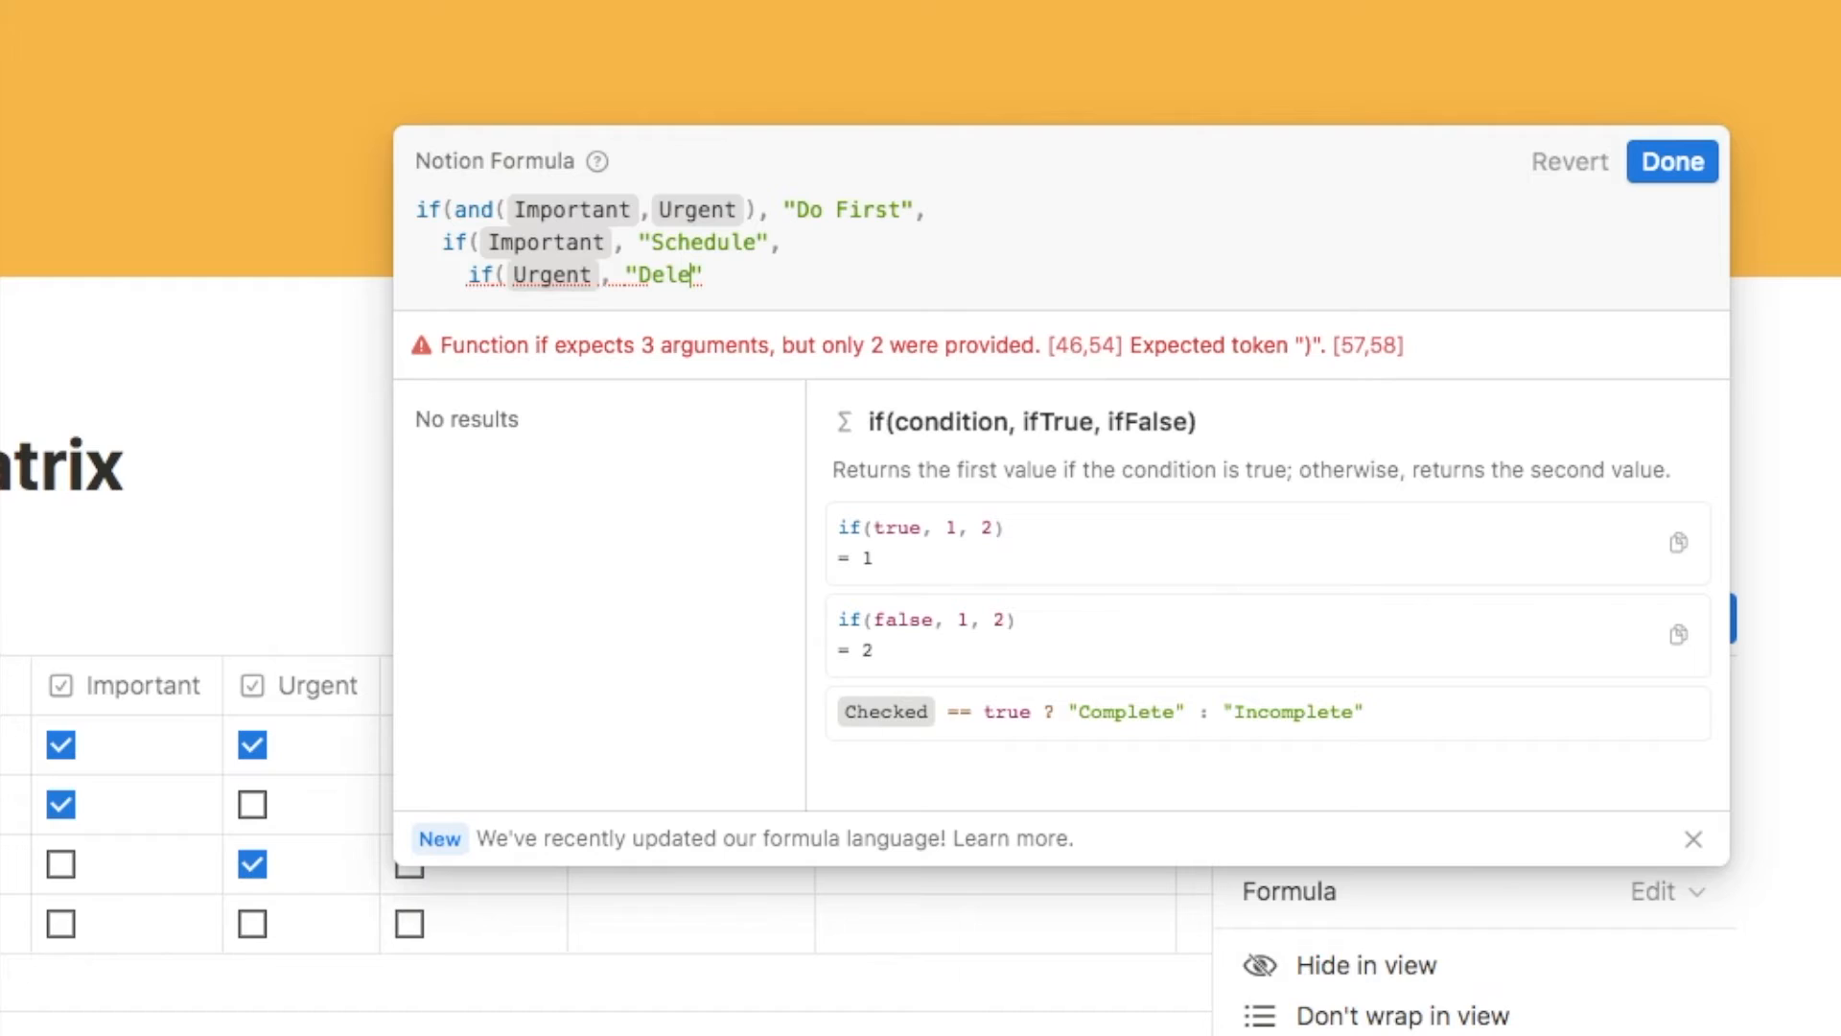
{"action": "type", "text": "\","}
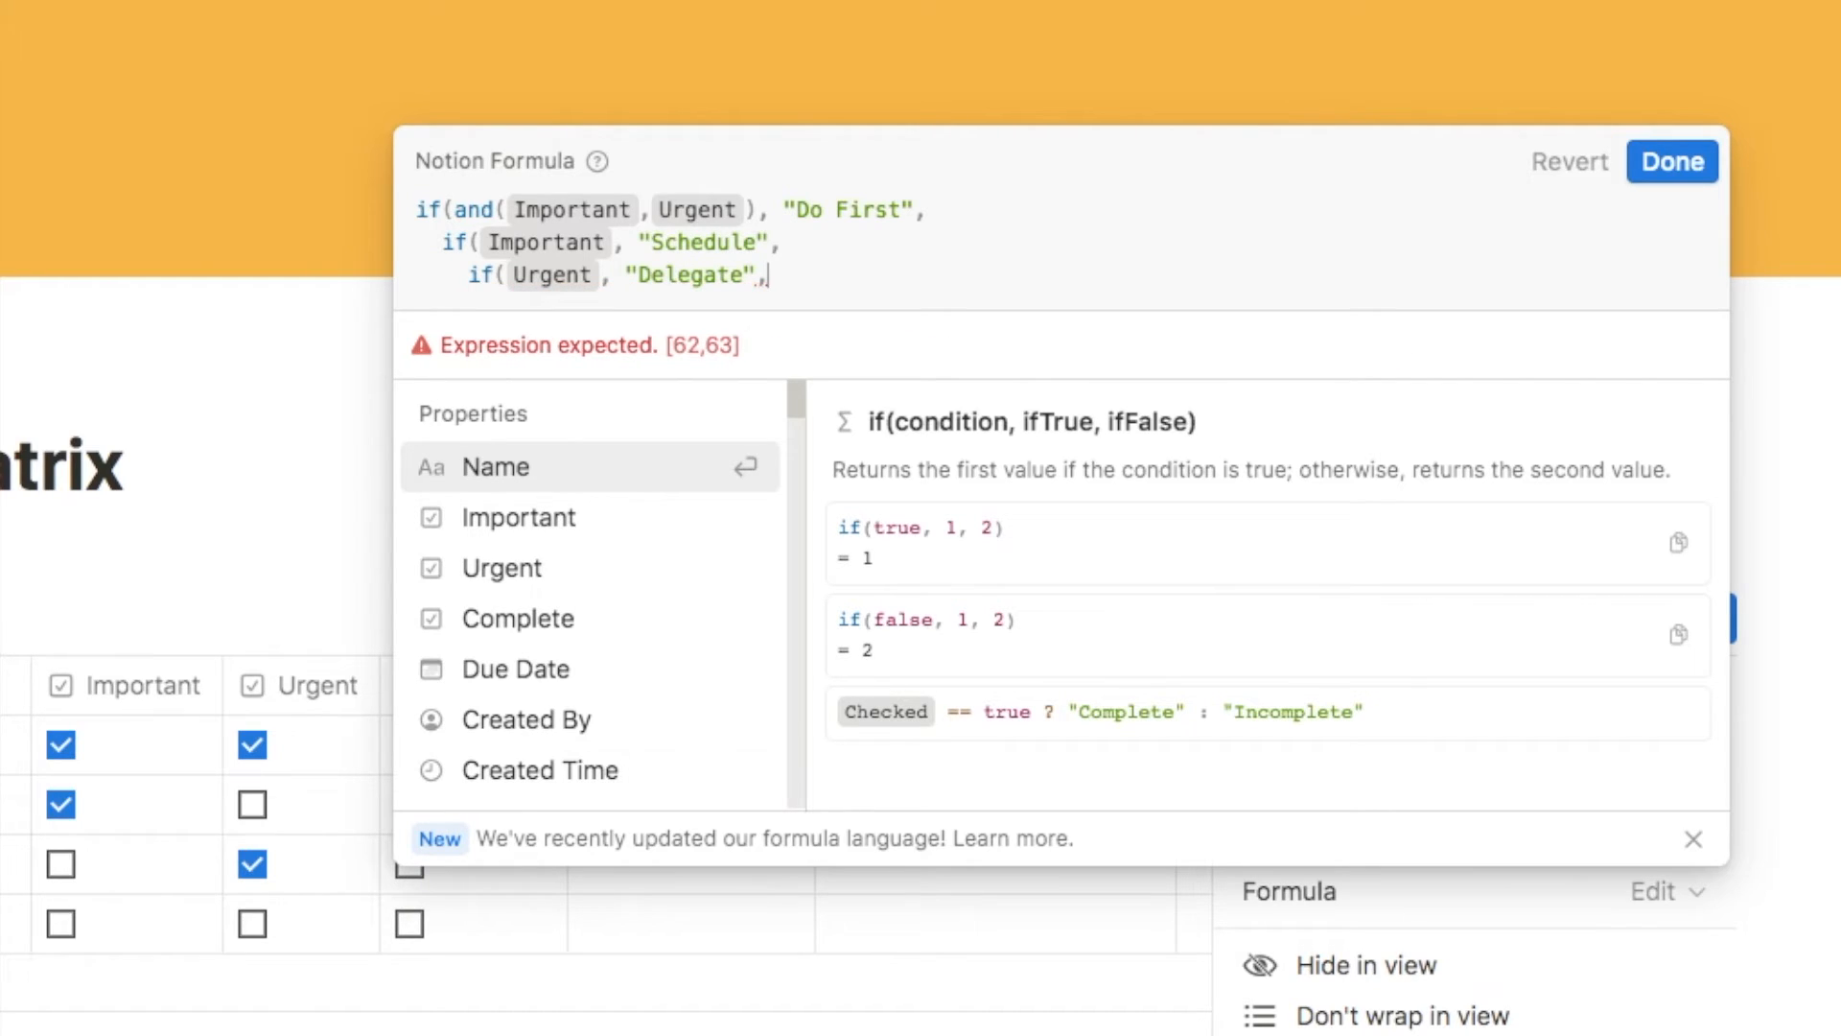
Finish the formula with "Delete" as the fallback value and three closing parentheses, then save it and close the property settings
{"action": "key", "text": "shift+Return"}
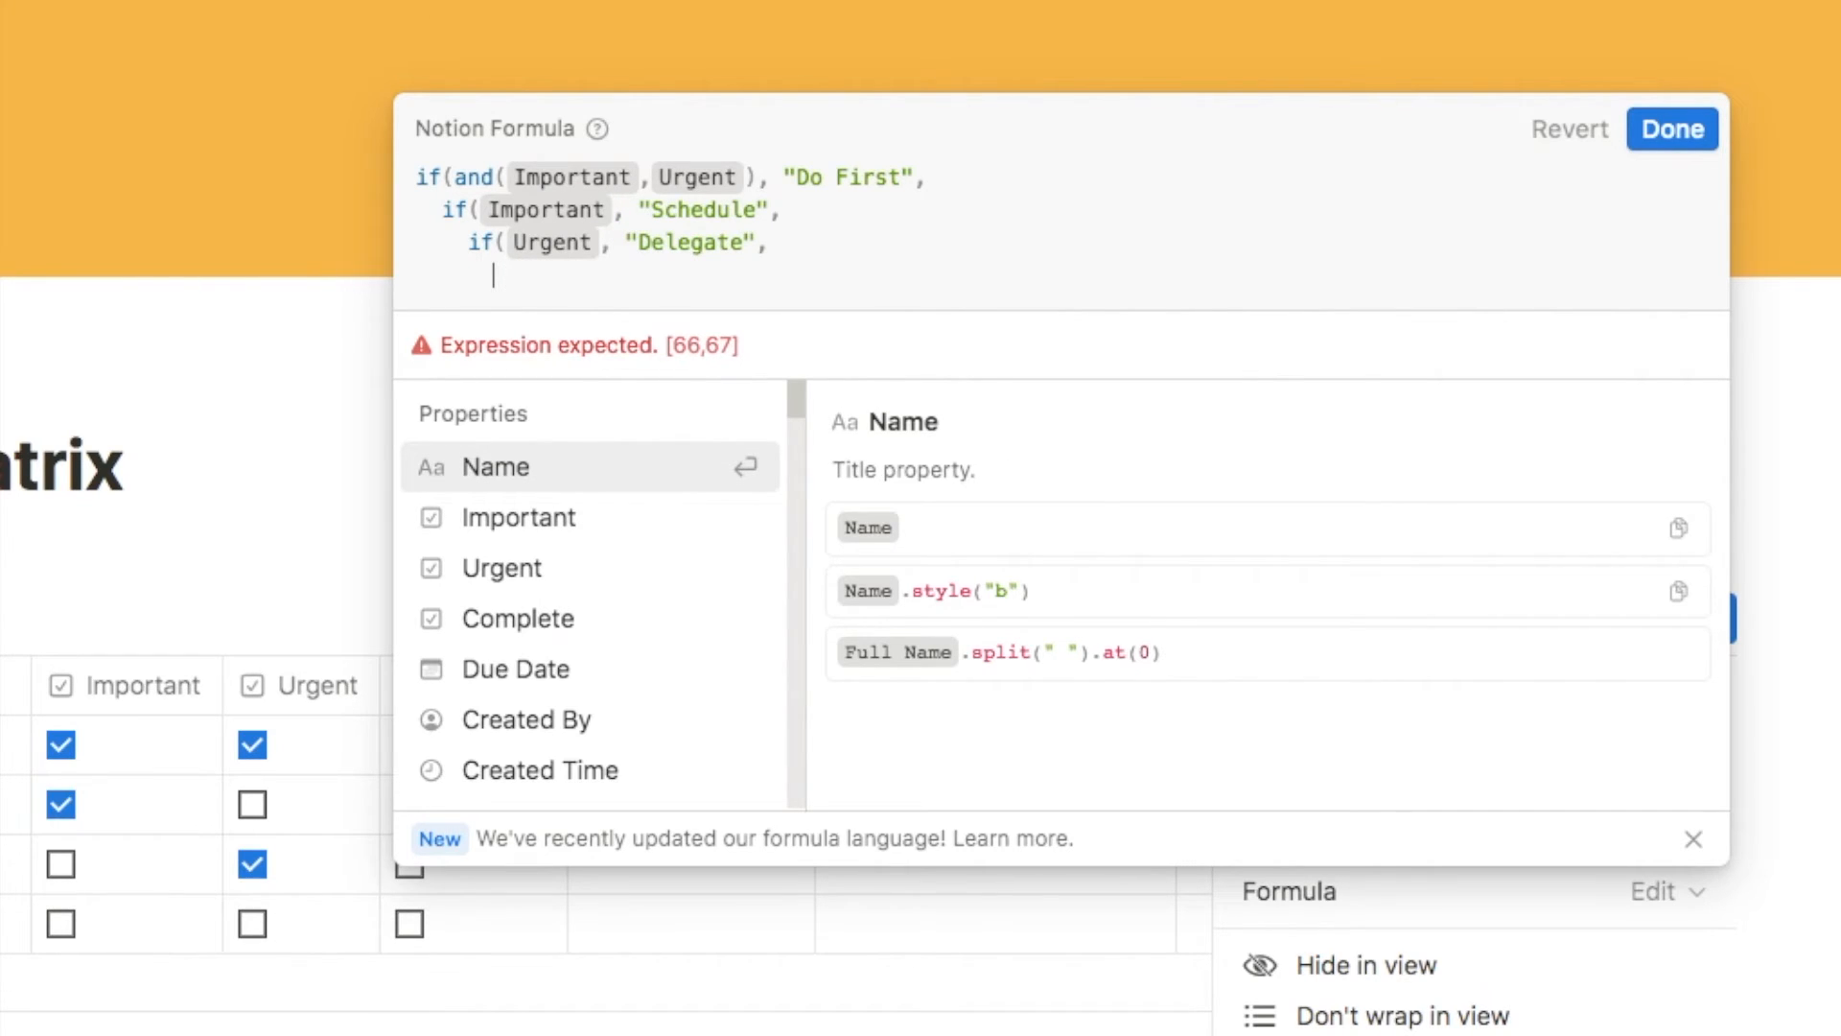
{"action": "type", "text": "\"Delete\""}
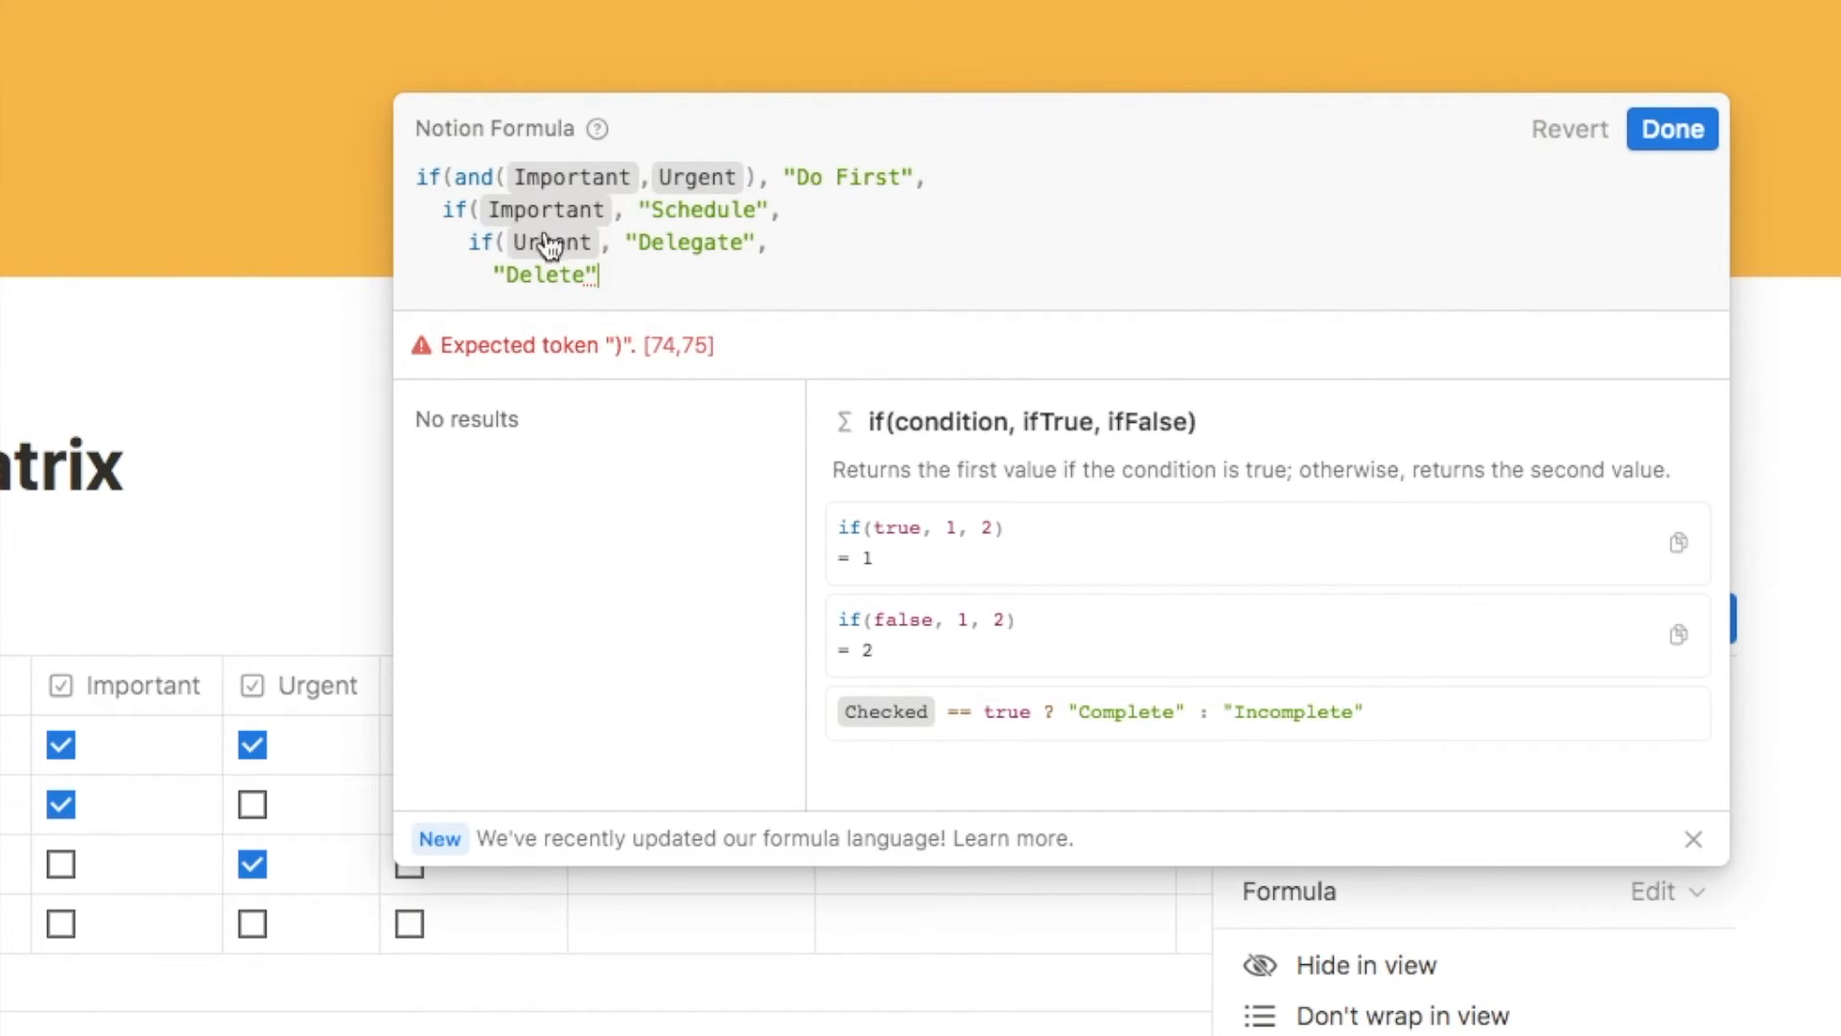
{"action": "type", "text": ")))"}
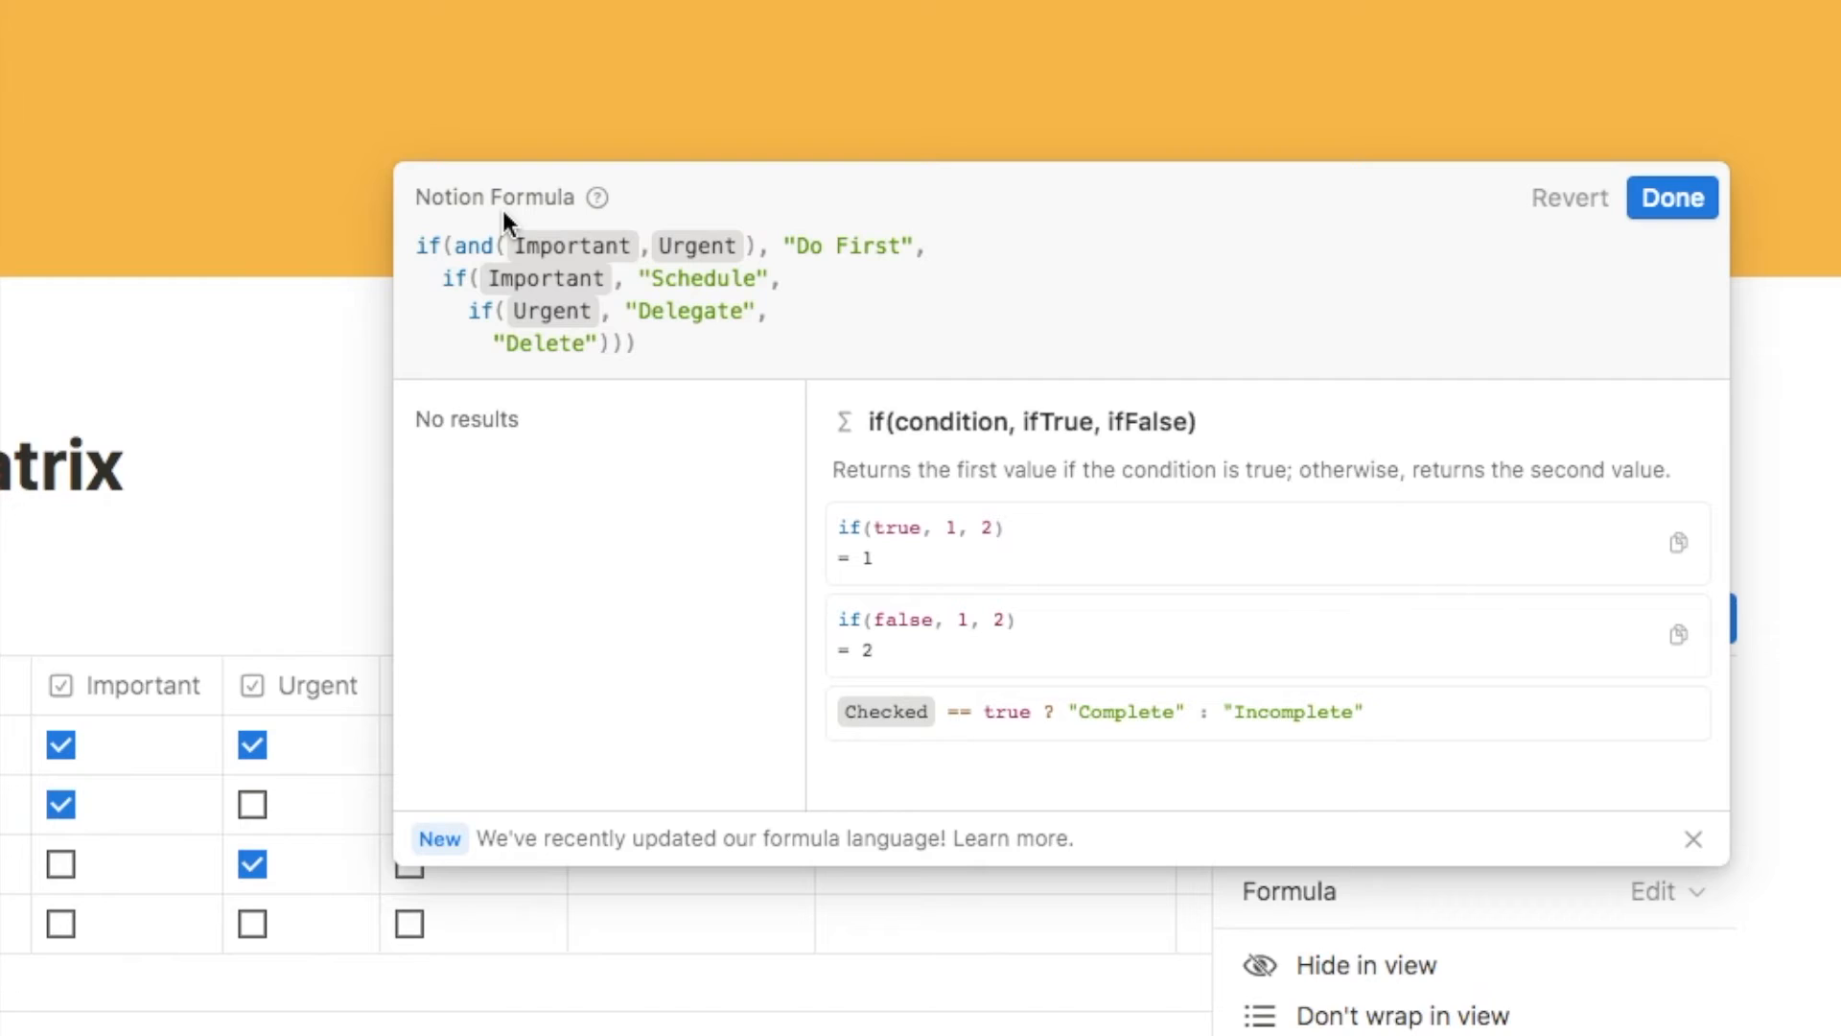
{"action": "left_click", "coordinate": [1668, 202]}
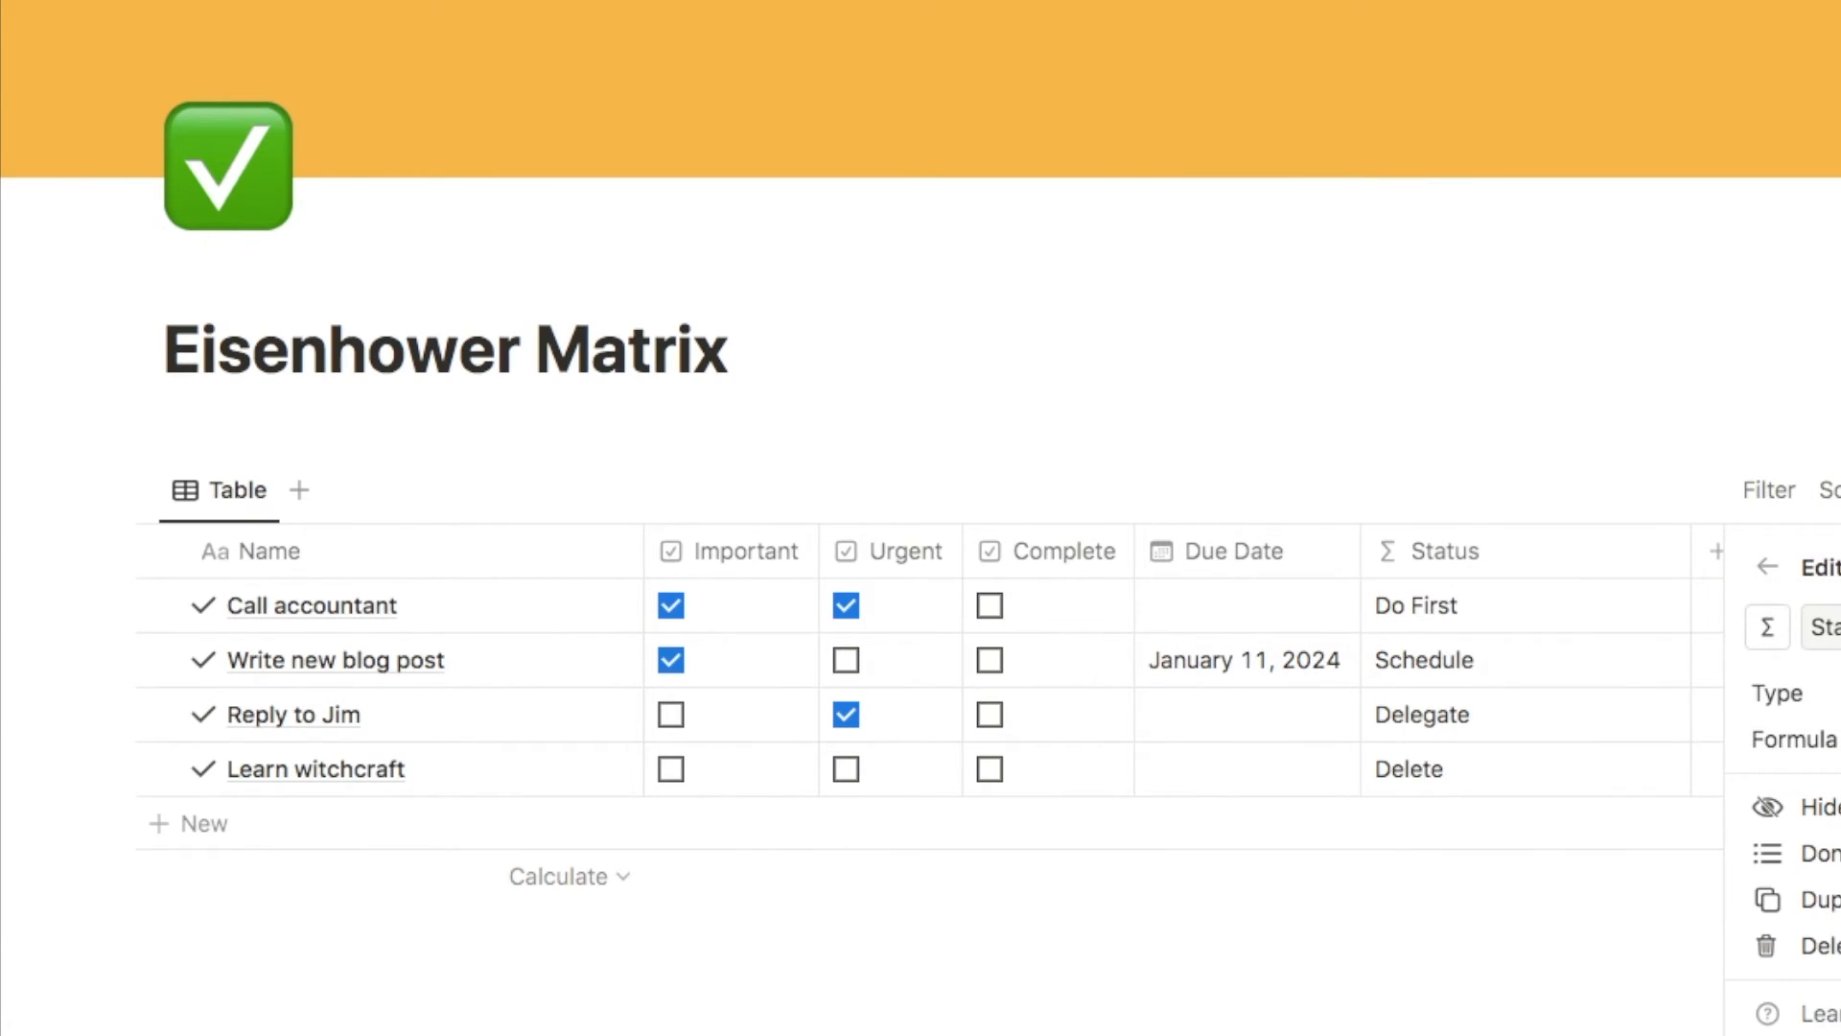
{"action": "left_click", "coordinate": [1836, 567]}
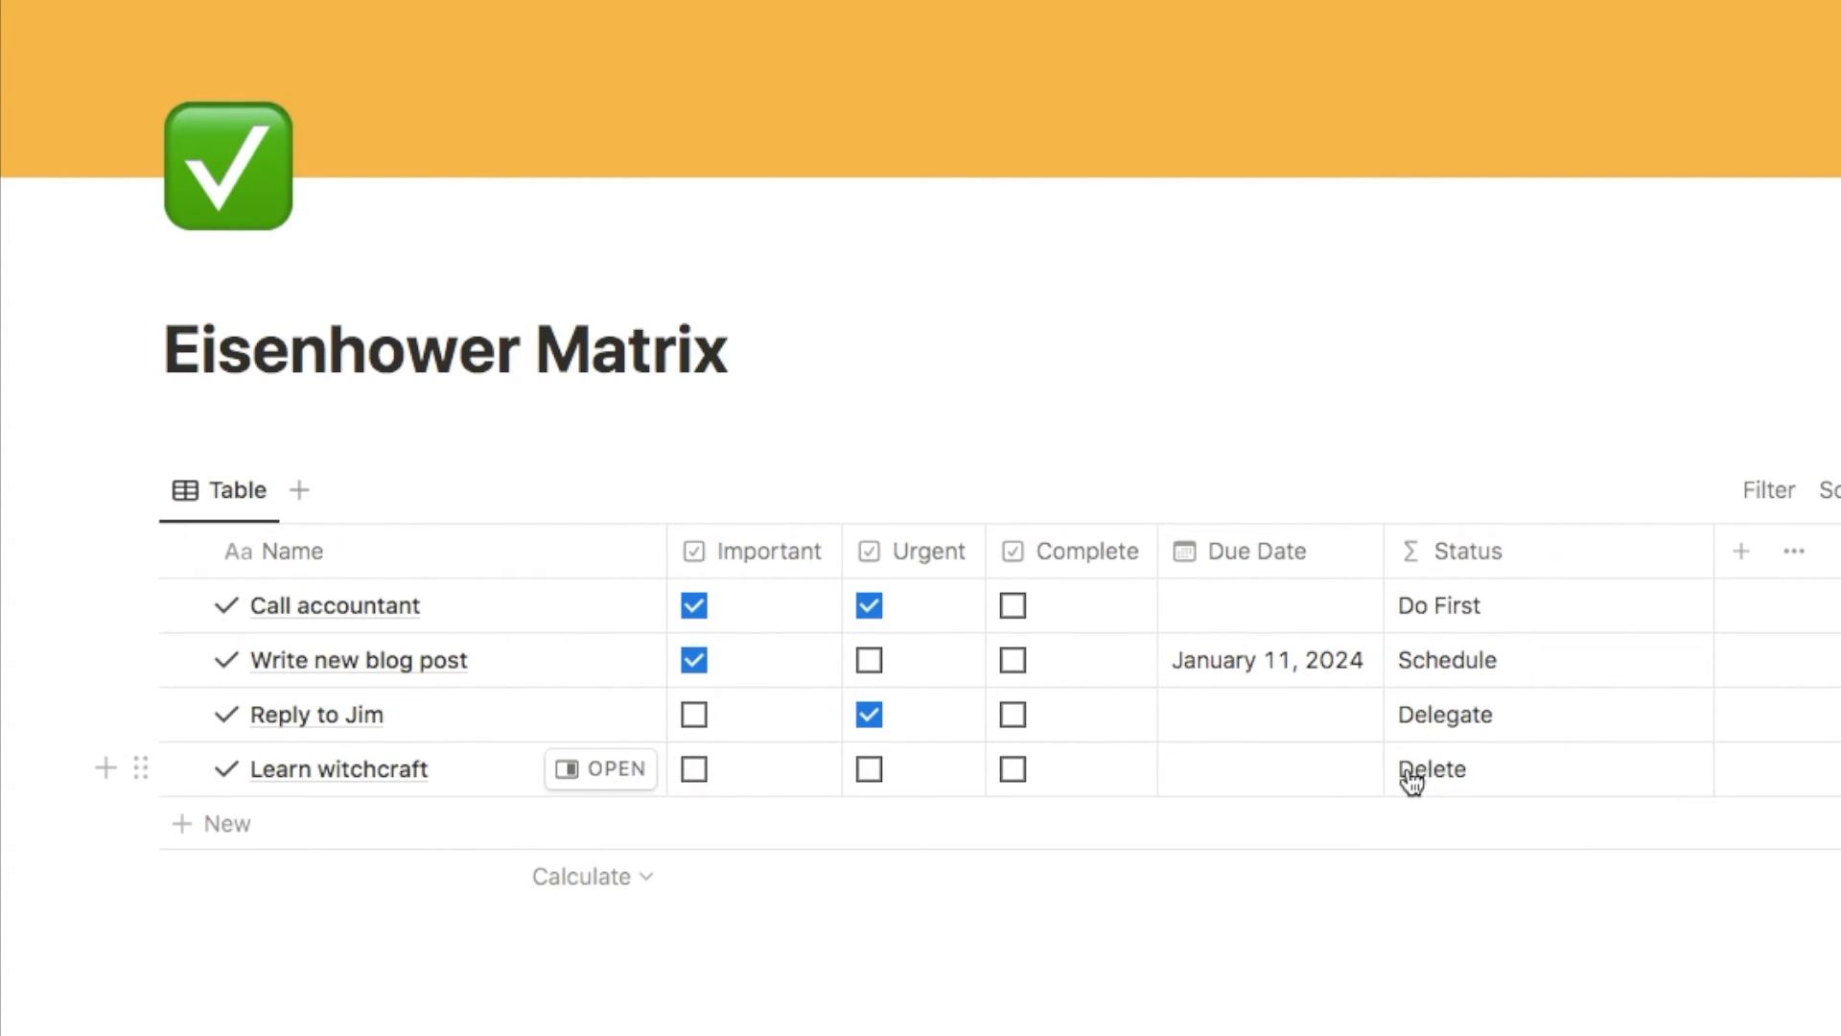
Test the Status formula by checking and then clearing Important and Urgent for "Learn witchcraft"
{"action": "left_click", "coordinate": [694, 772]}
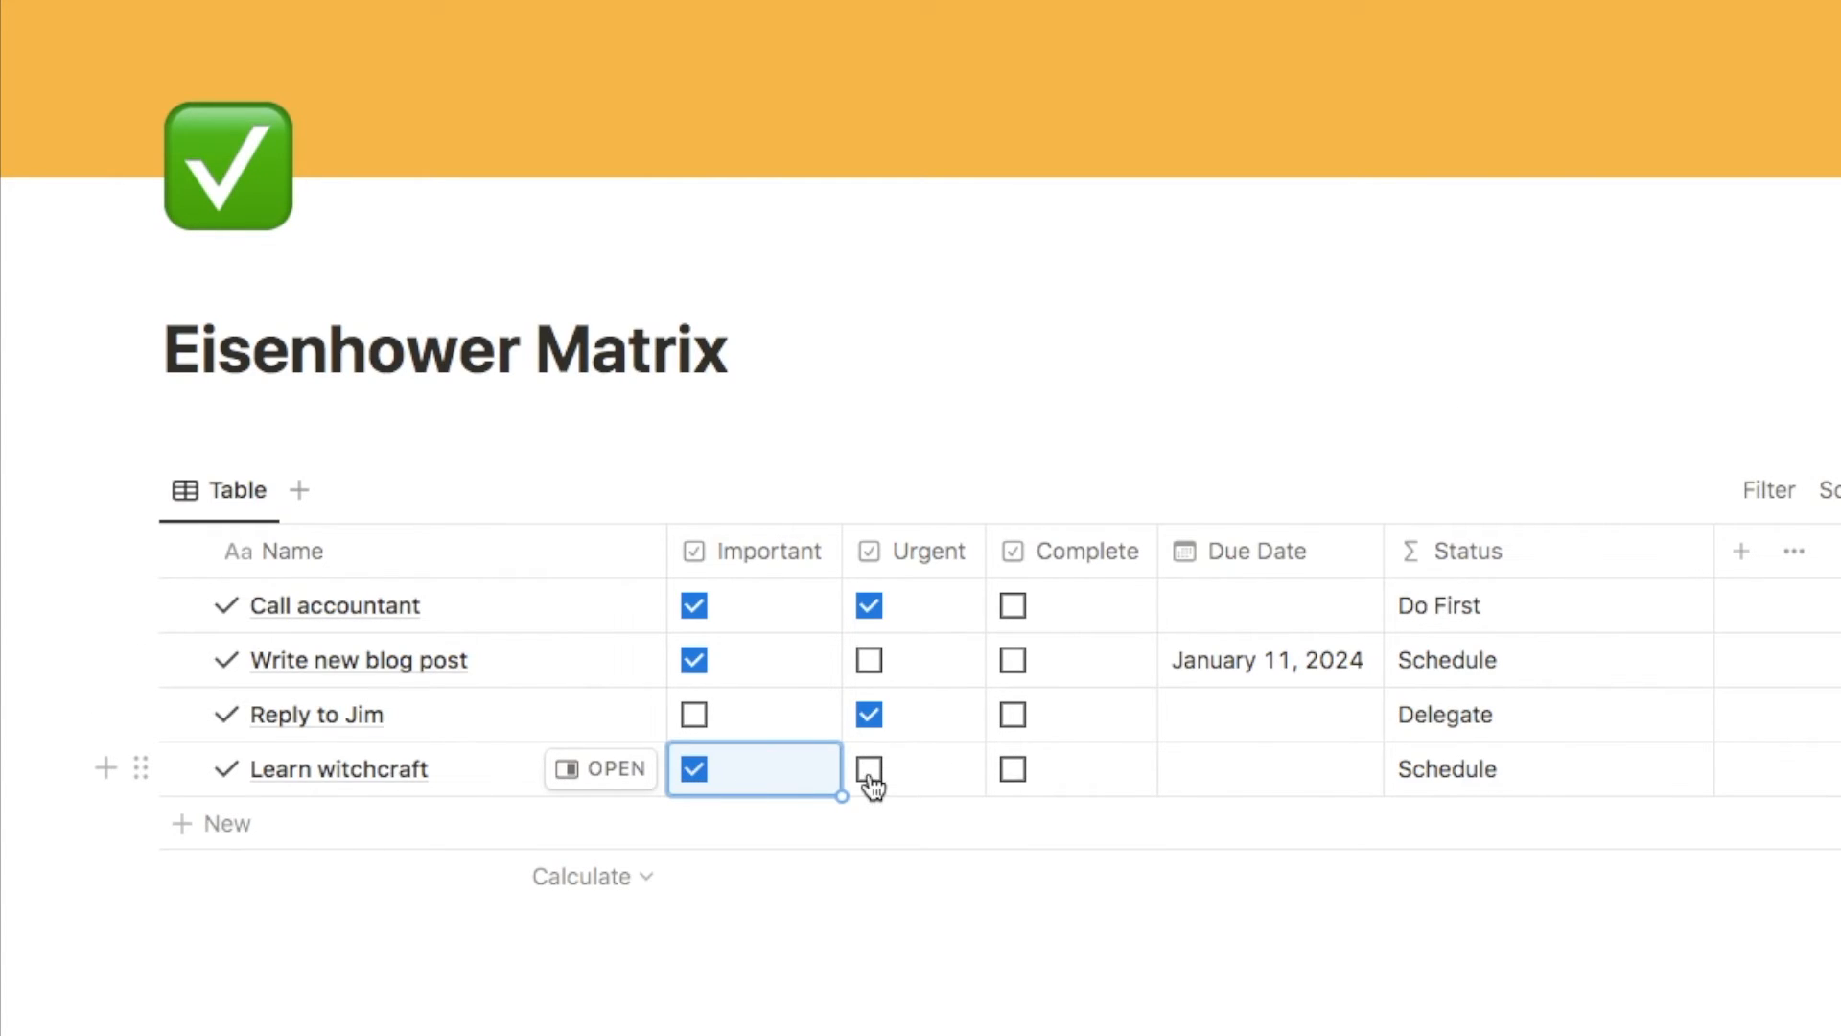
{"action": "left_click", "coordinate": [868, 772]}
{"action": "left_click", "coordinate": [869, 769]}
{"action": "left_click", "coordinate": [694, 769]}
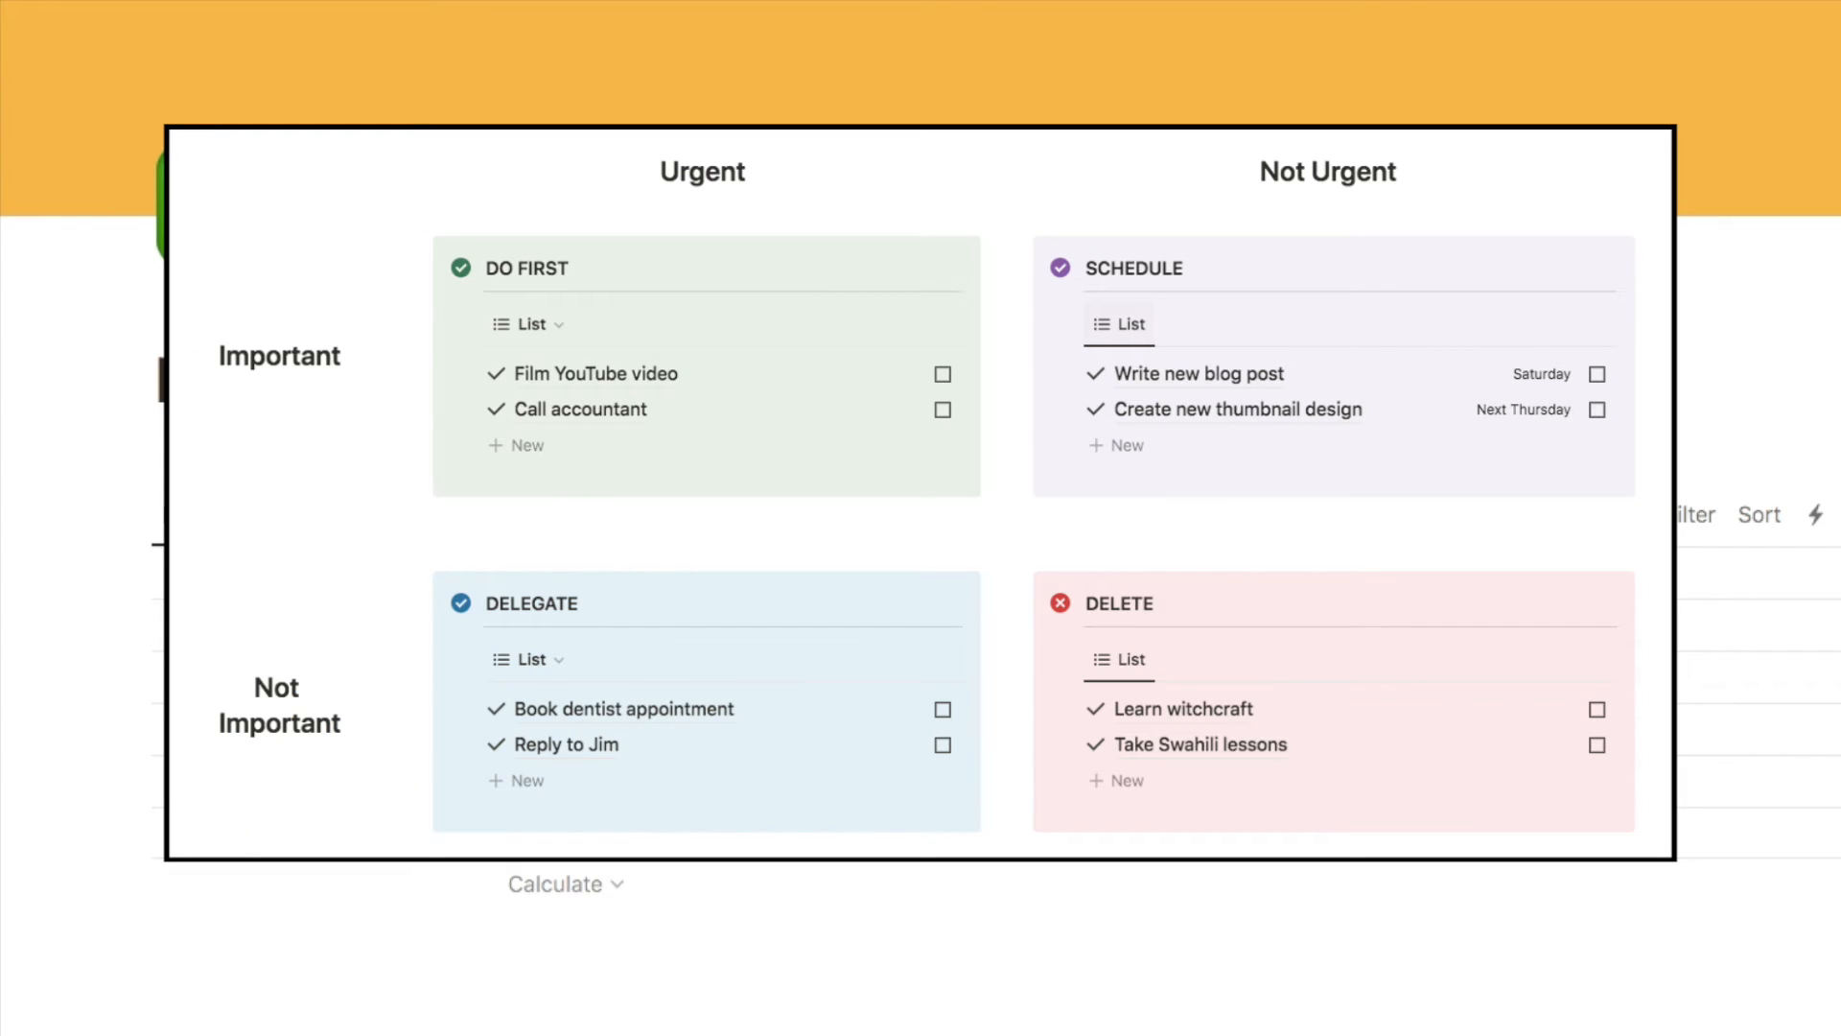
Insert a list database view in the empty space below the task table
{"action": "scroll", "coordinate": [921, 518], "scroll_direction": "down", "scroll_amount": 3}
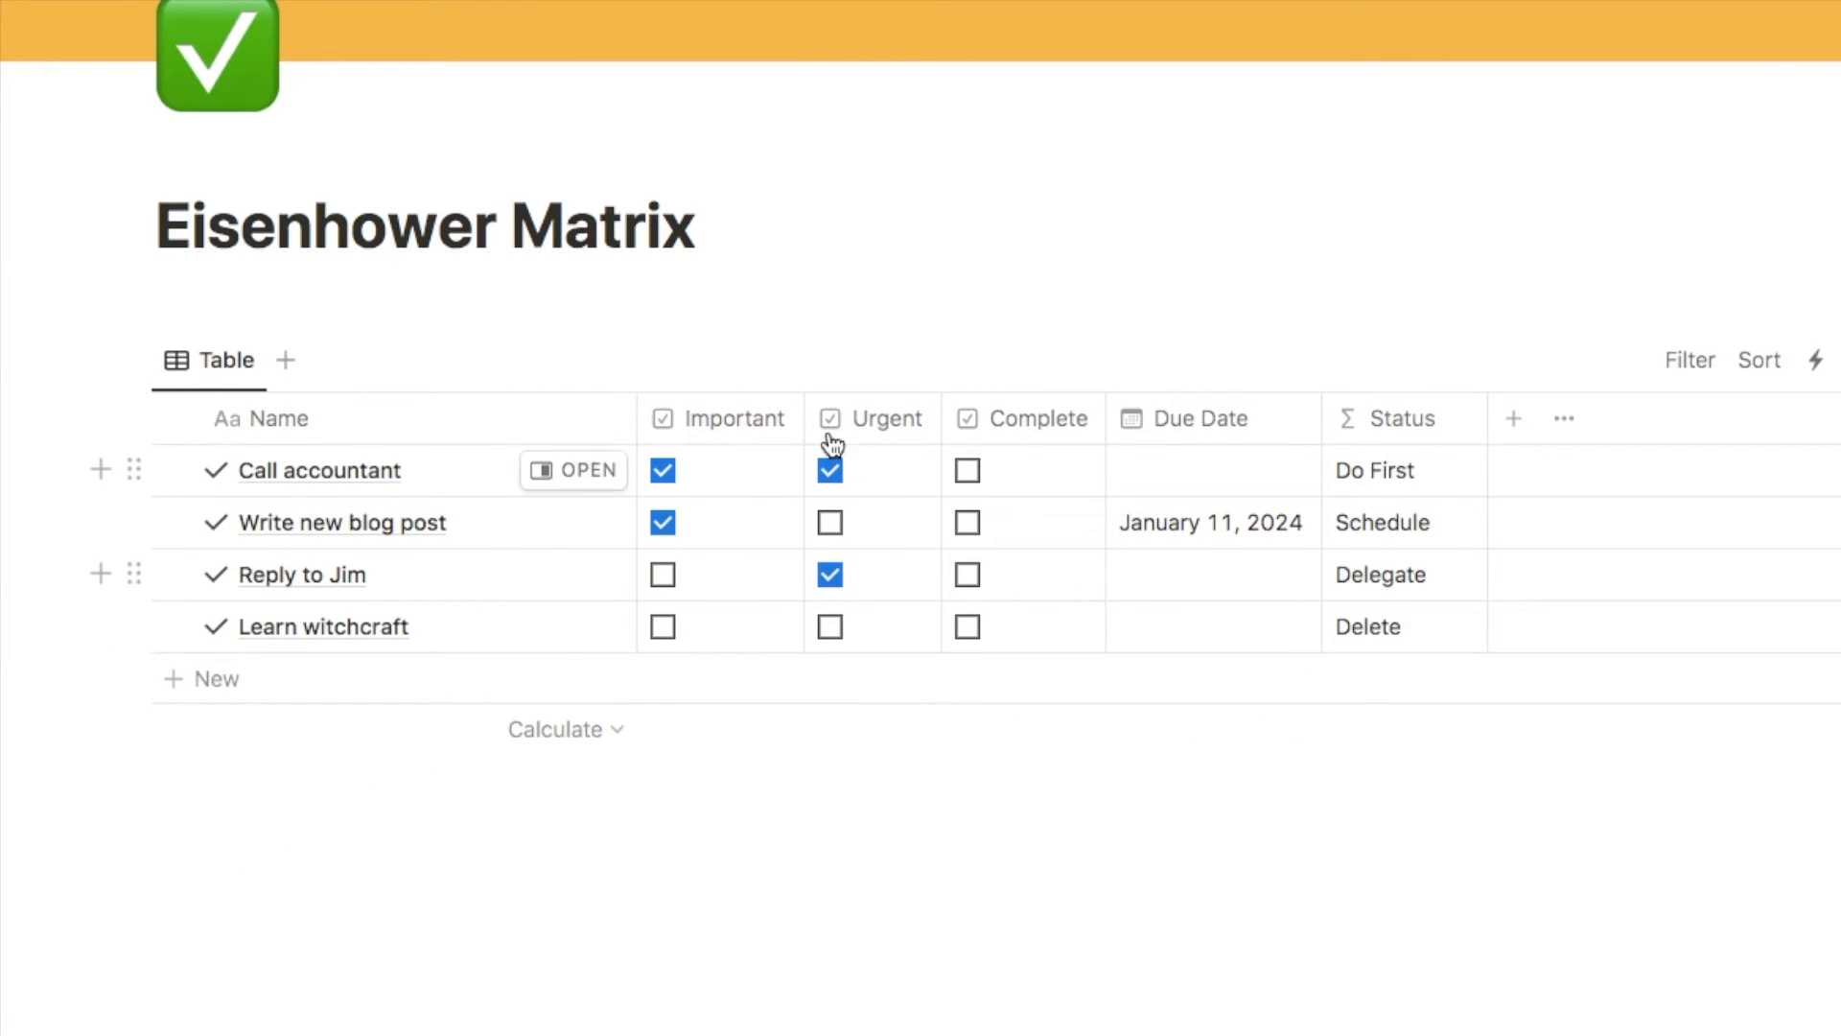
{"action": "left_click", "coordinate": [223, 873]}
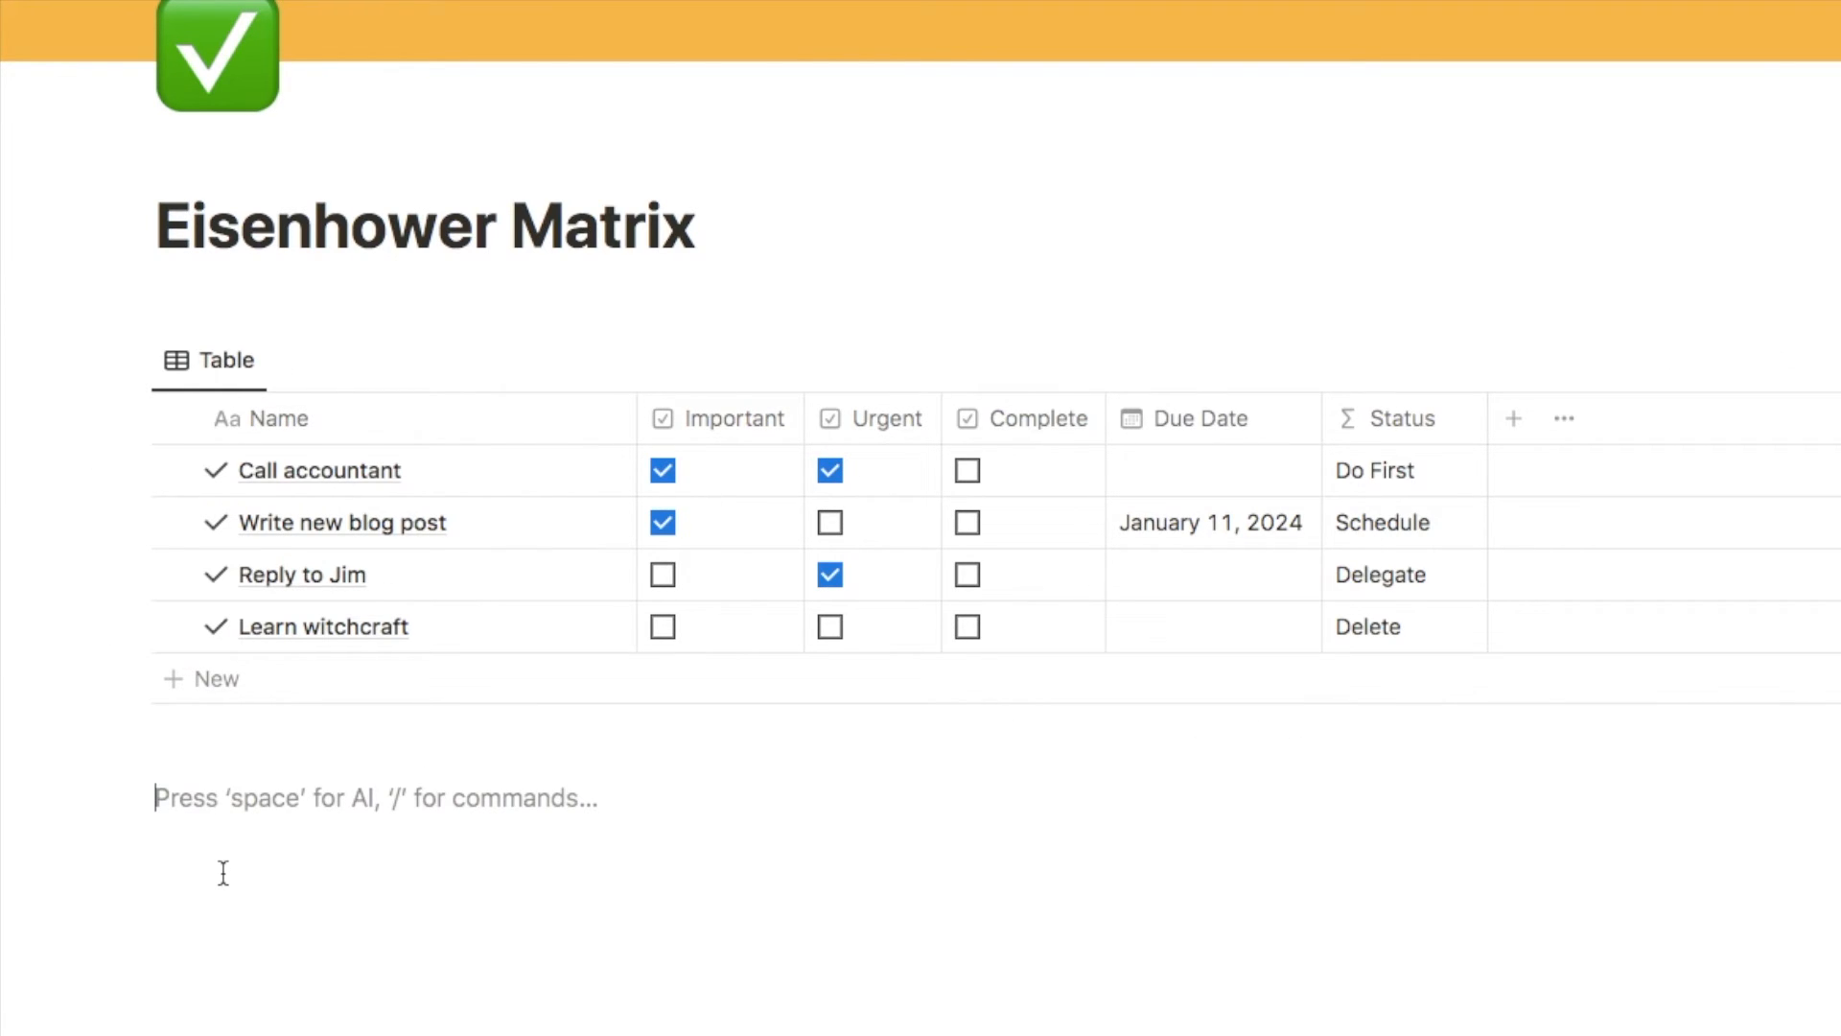
{"action": "type", "text": "/list"}
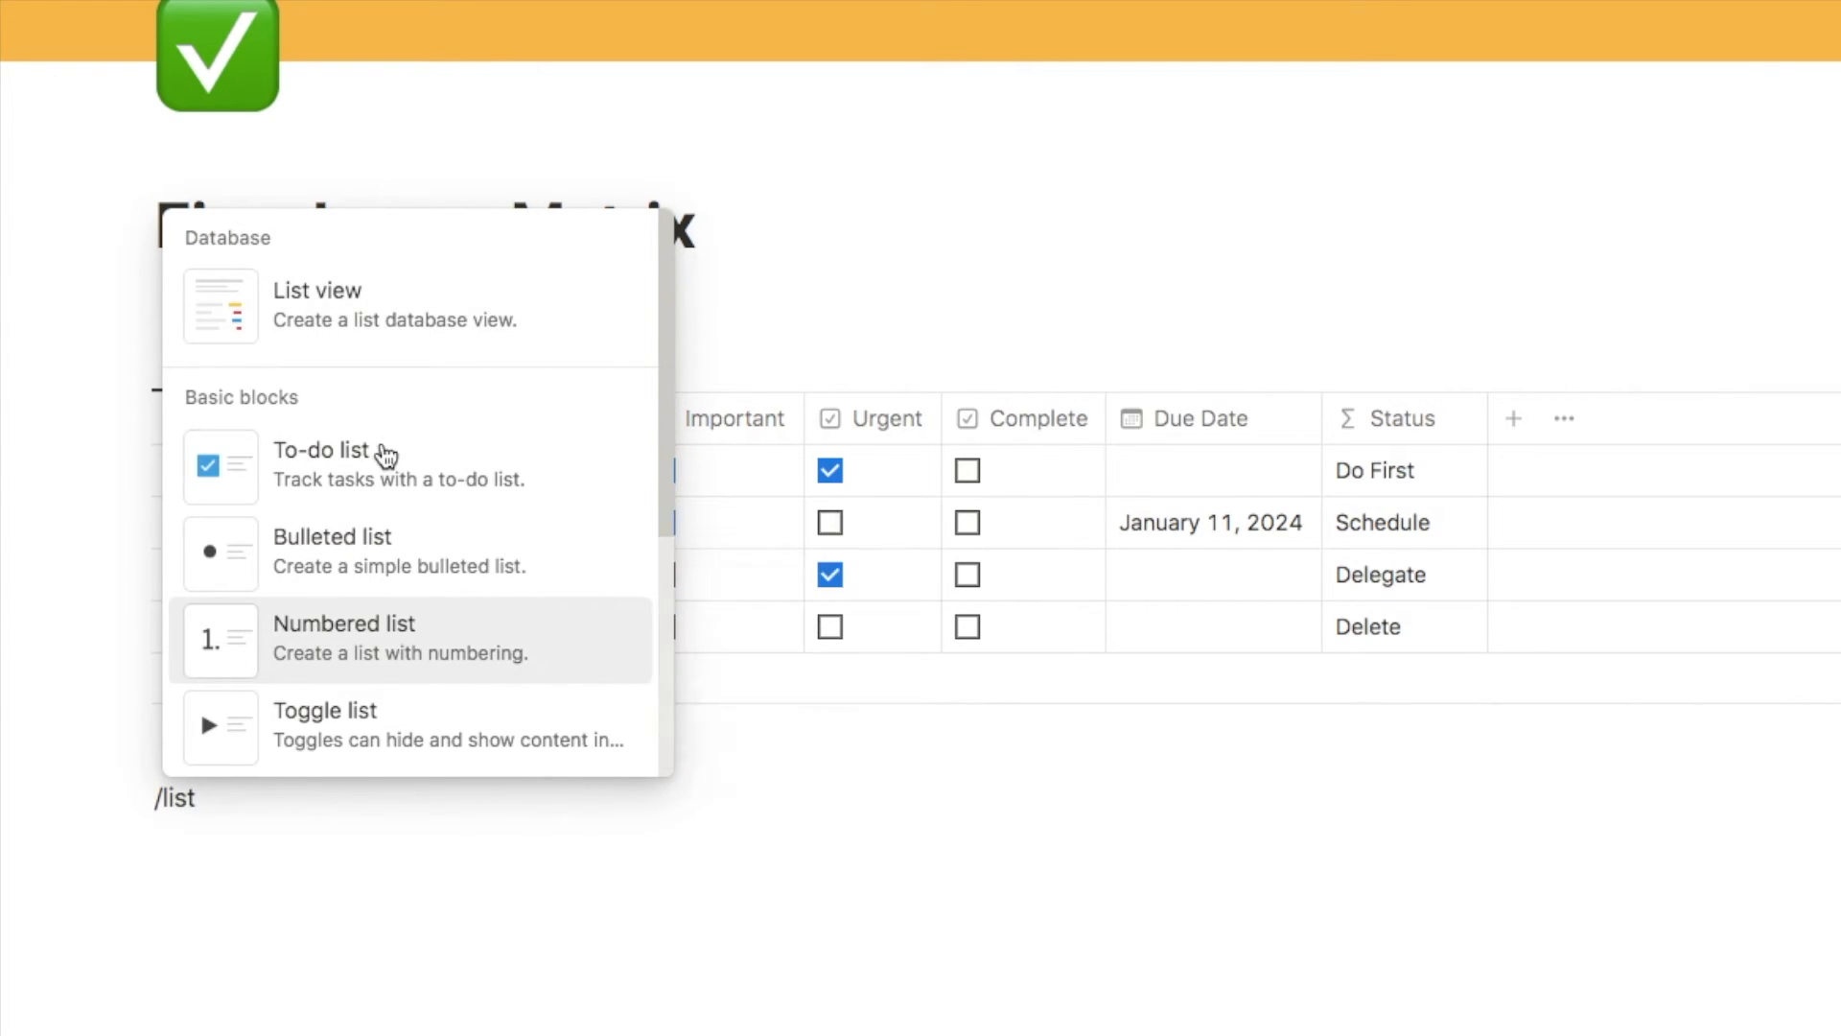
{"action": "left_click", "coordinate": [372, 317]}
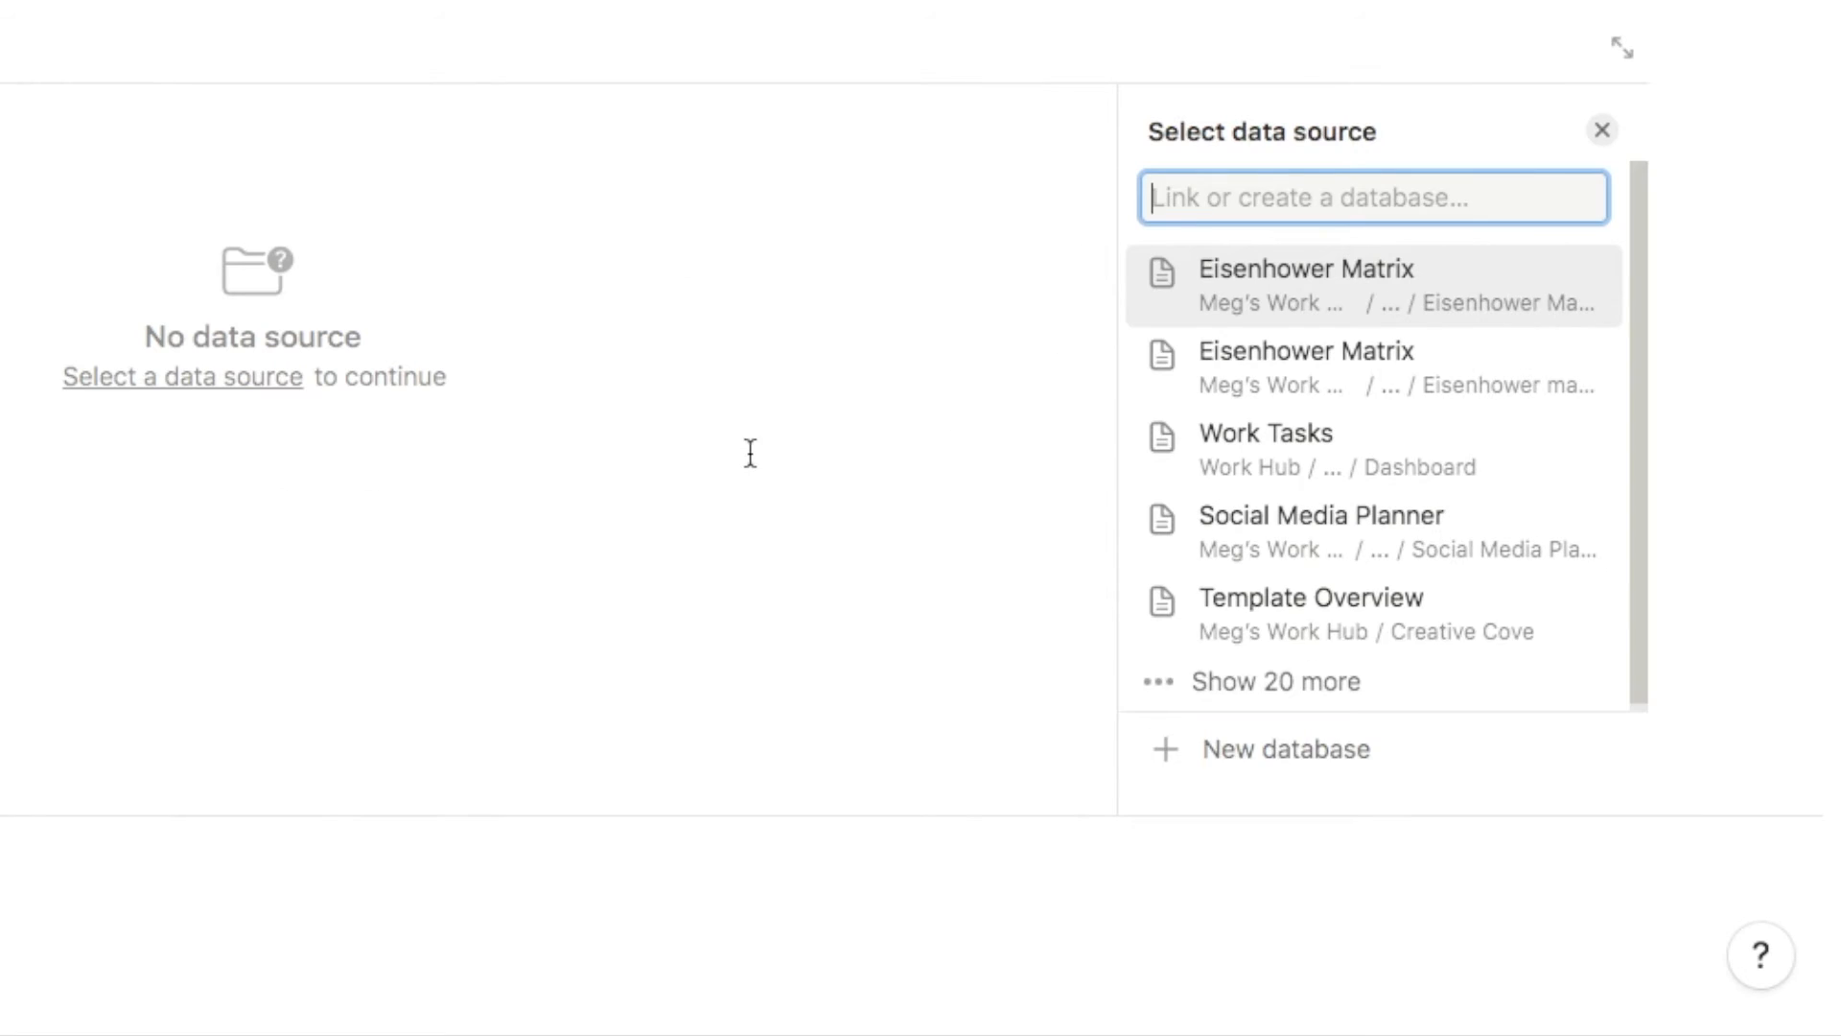
Link the list to the Eisenhower Matrix database as a new empty view and hide the database title
{"action": "left_click", "coordinate": [1314, 291]}
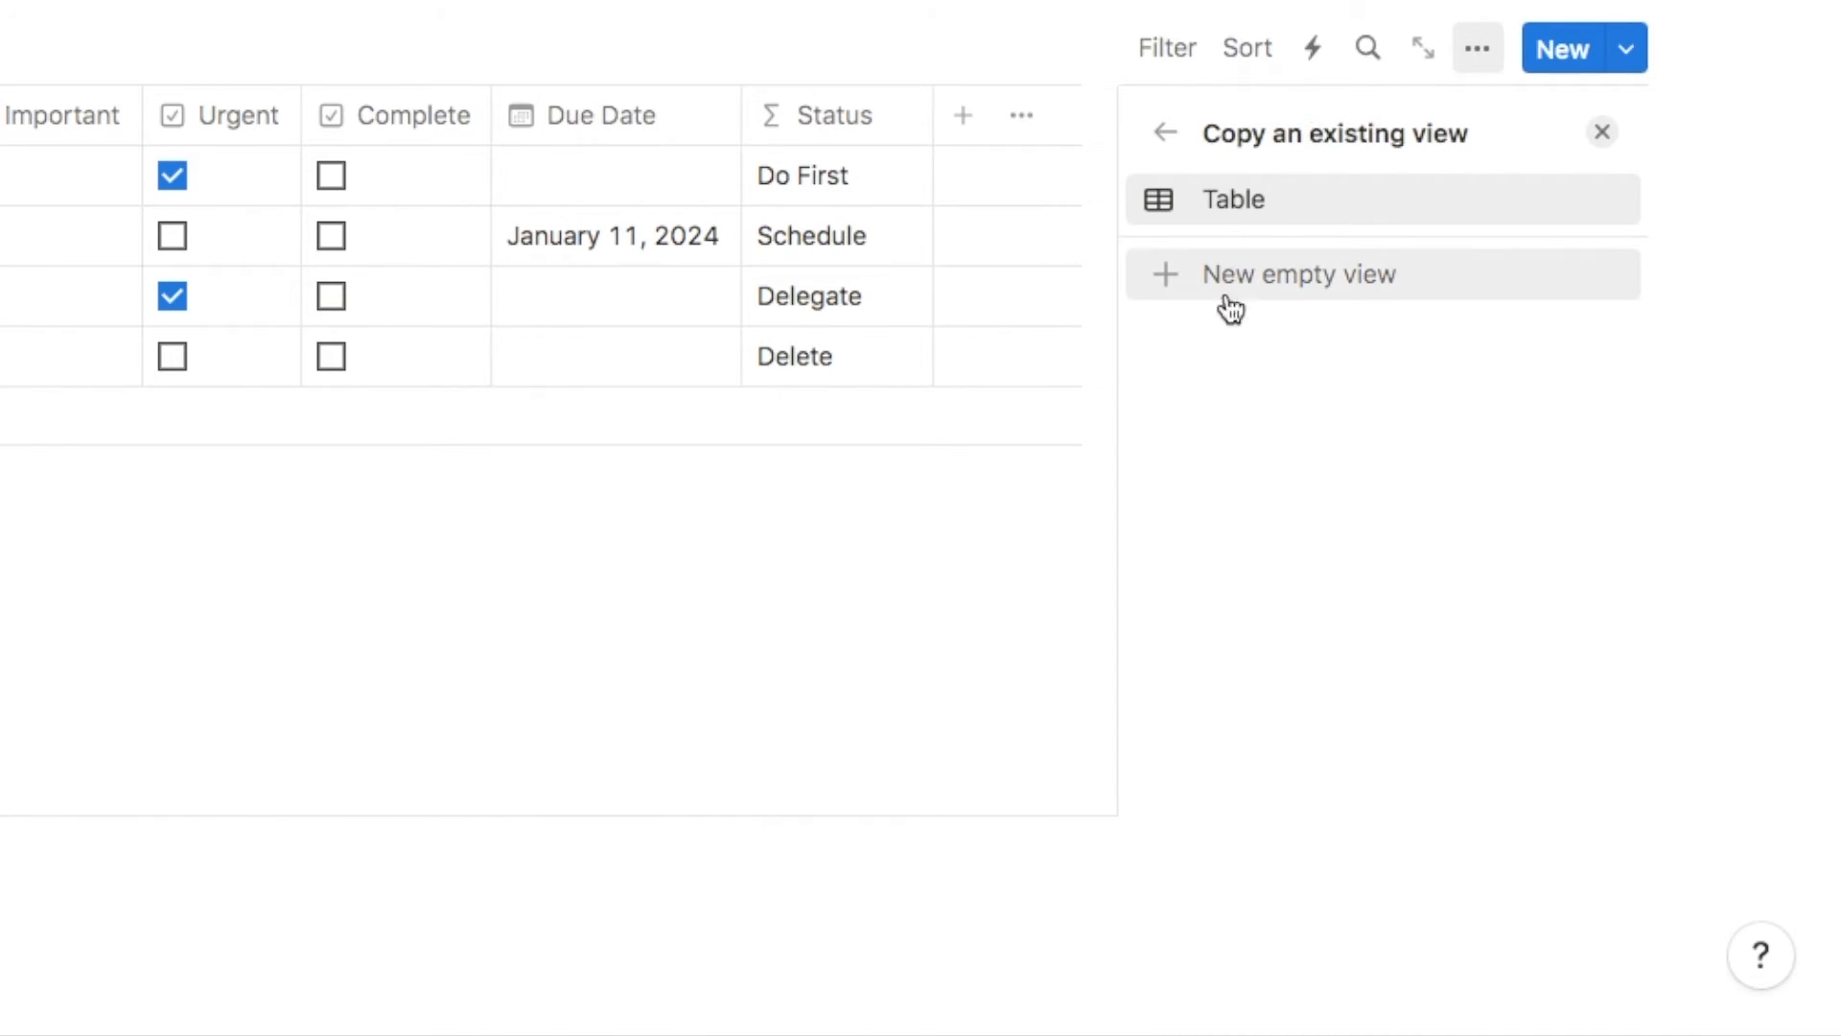
{"action": "left_click", "coordinate": [1279, 292]}
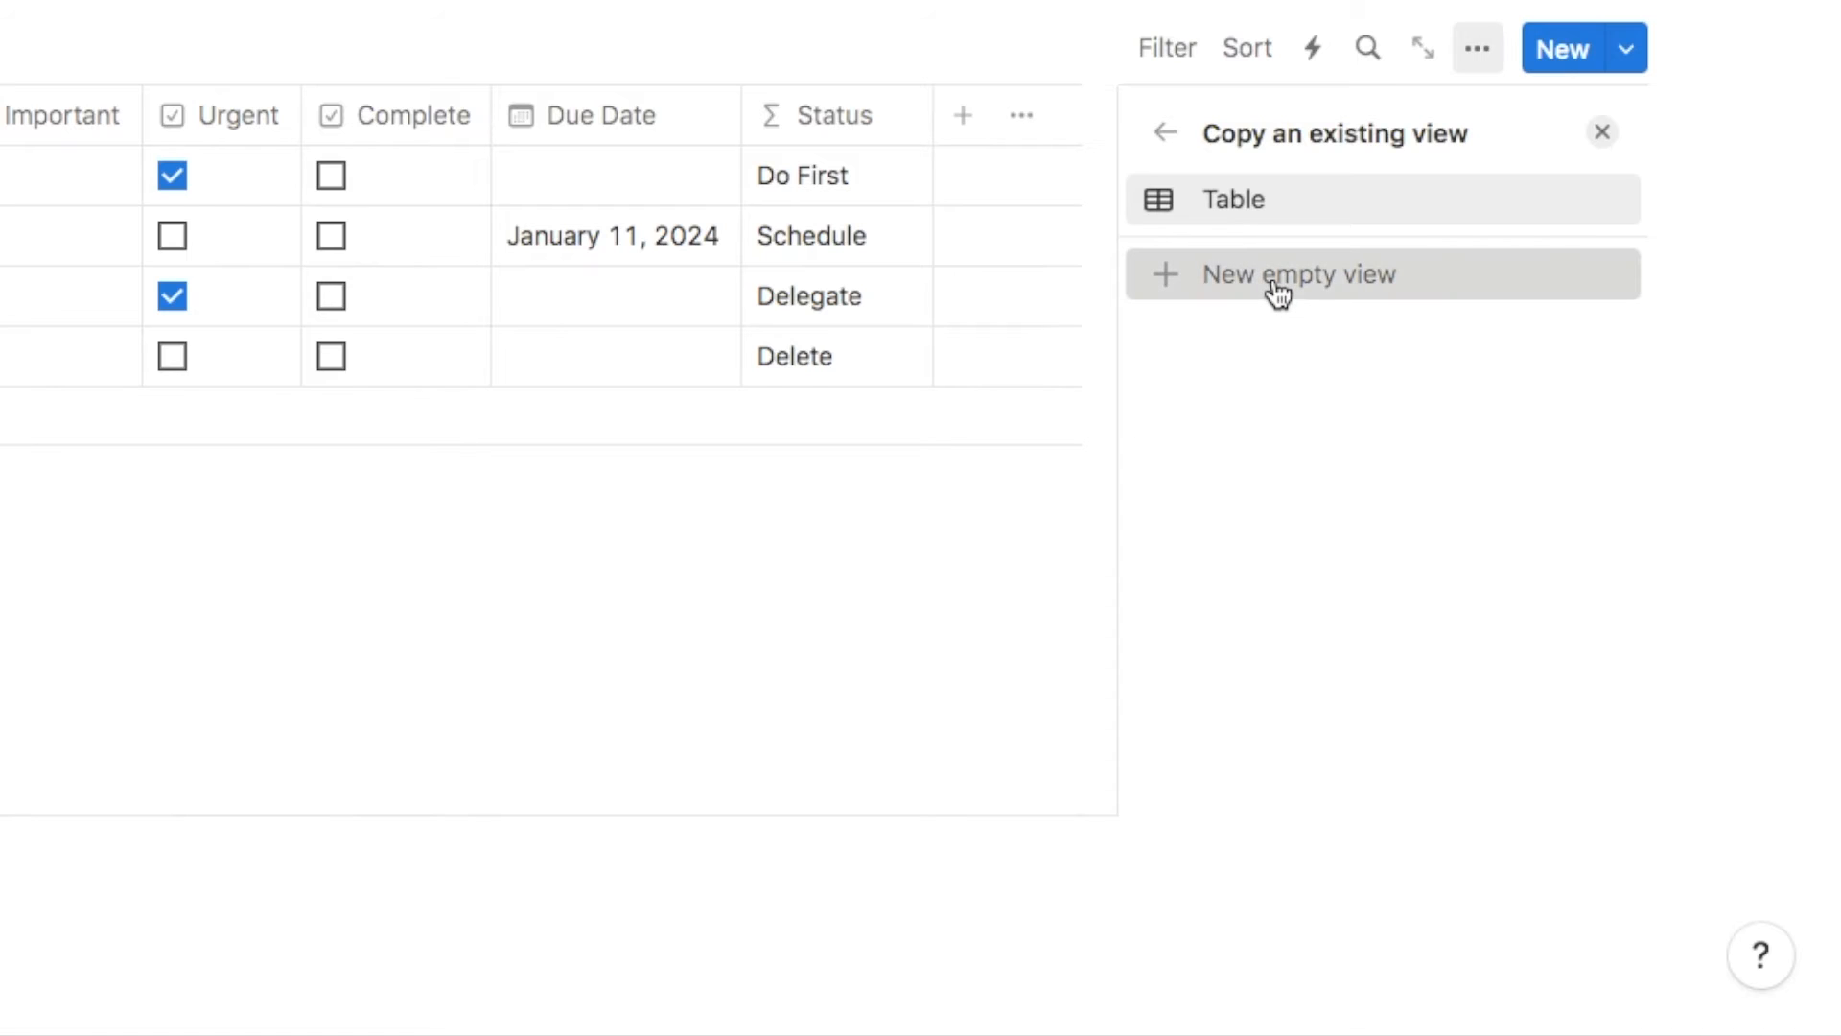
{"action": "left_click", "coordinate": [1821, 755]}
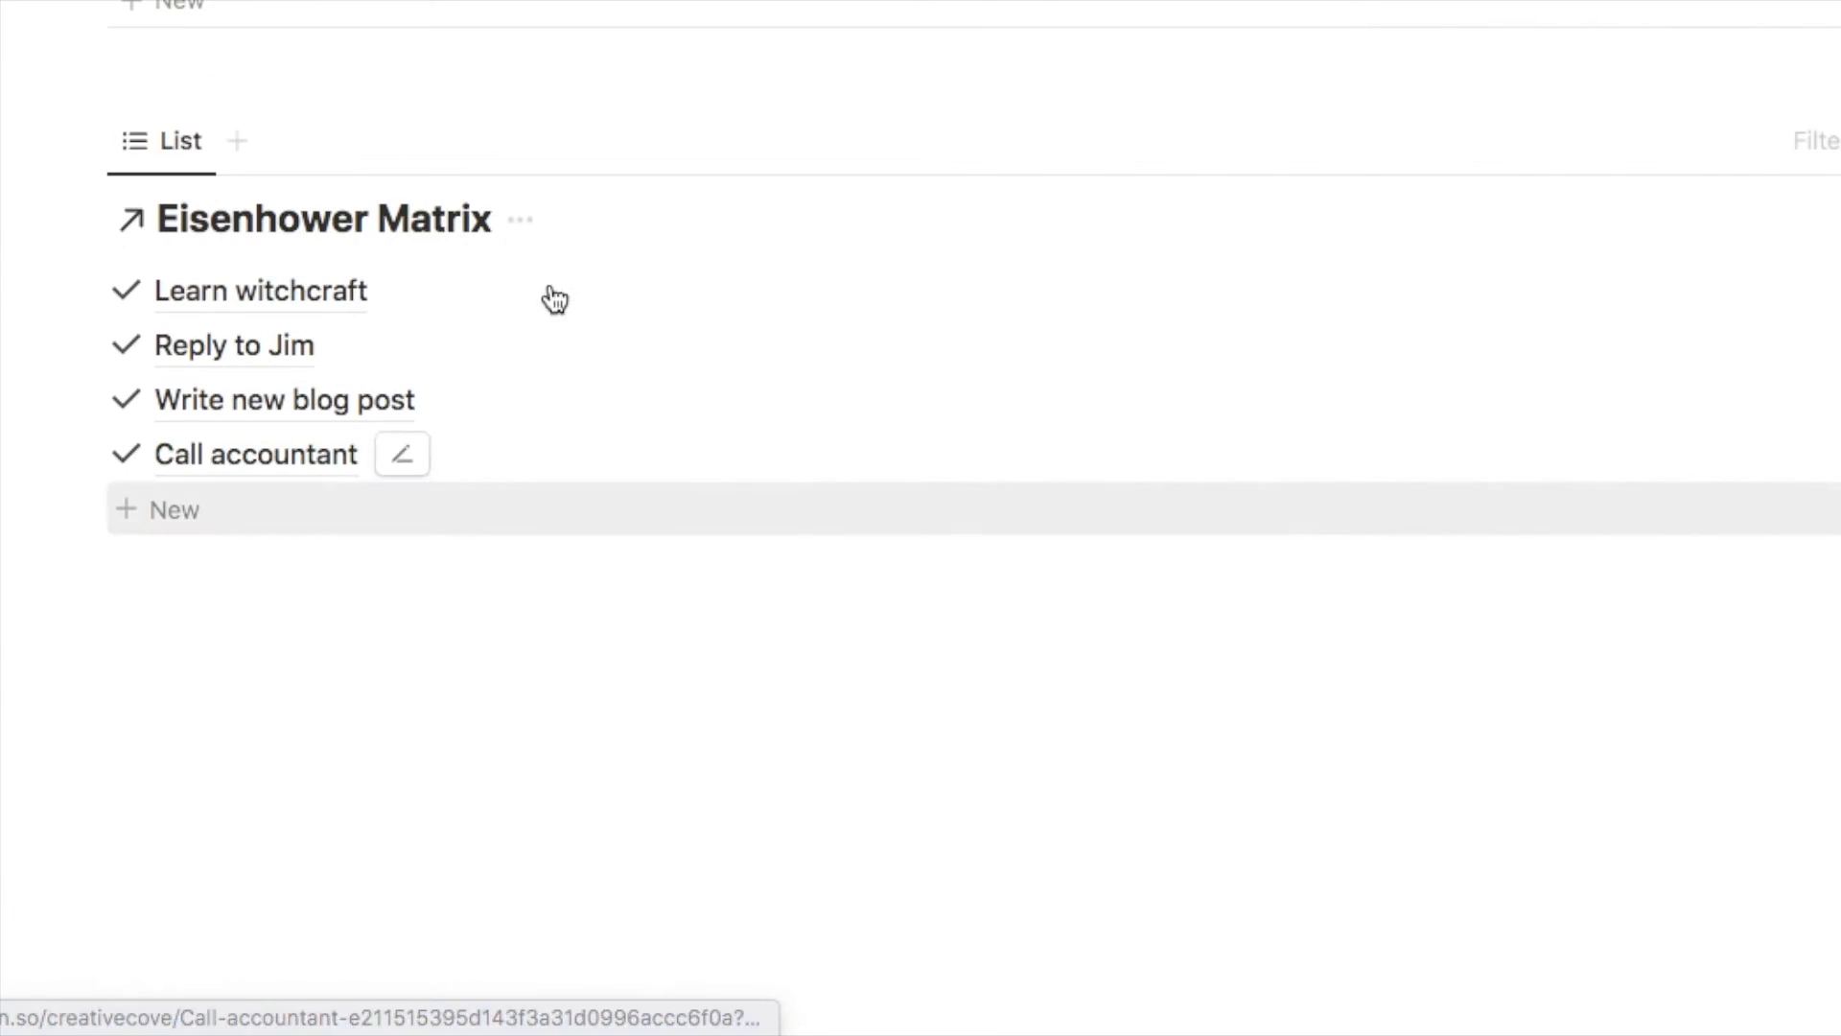
{"action": "left_click", "coordinate": [526, 224]}
{"action": "left_click", "coordinate": [459, 403]}
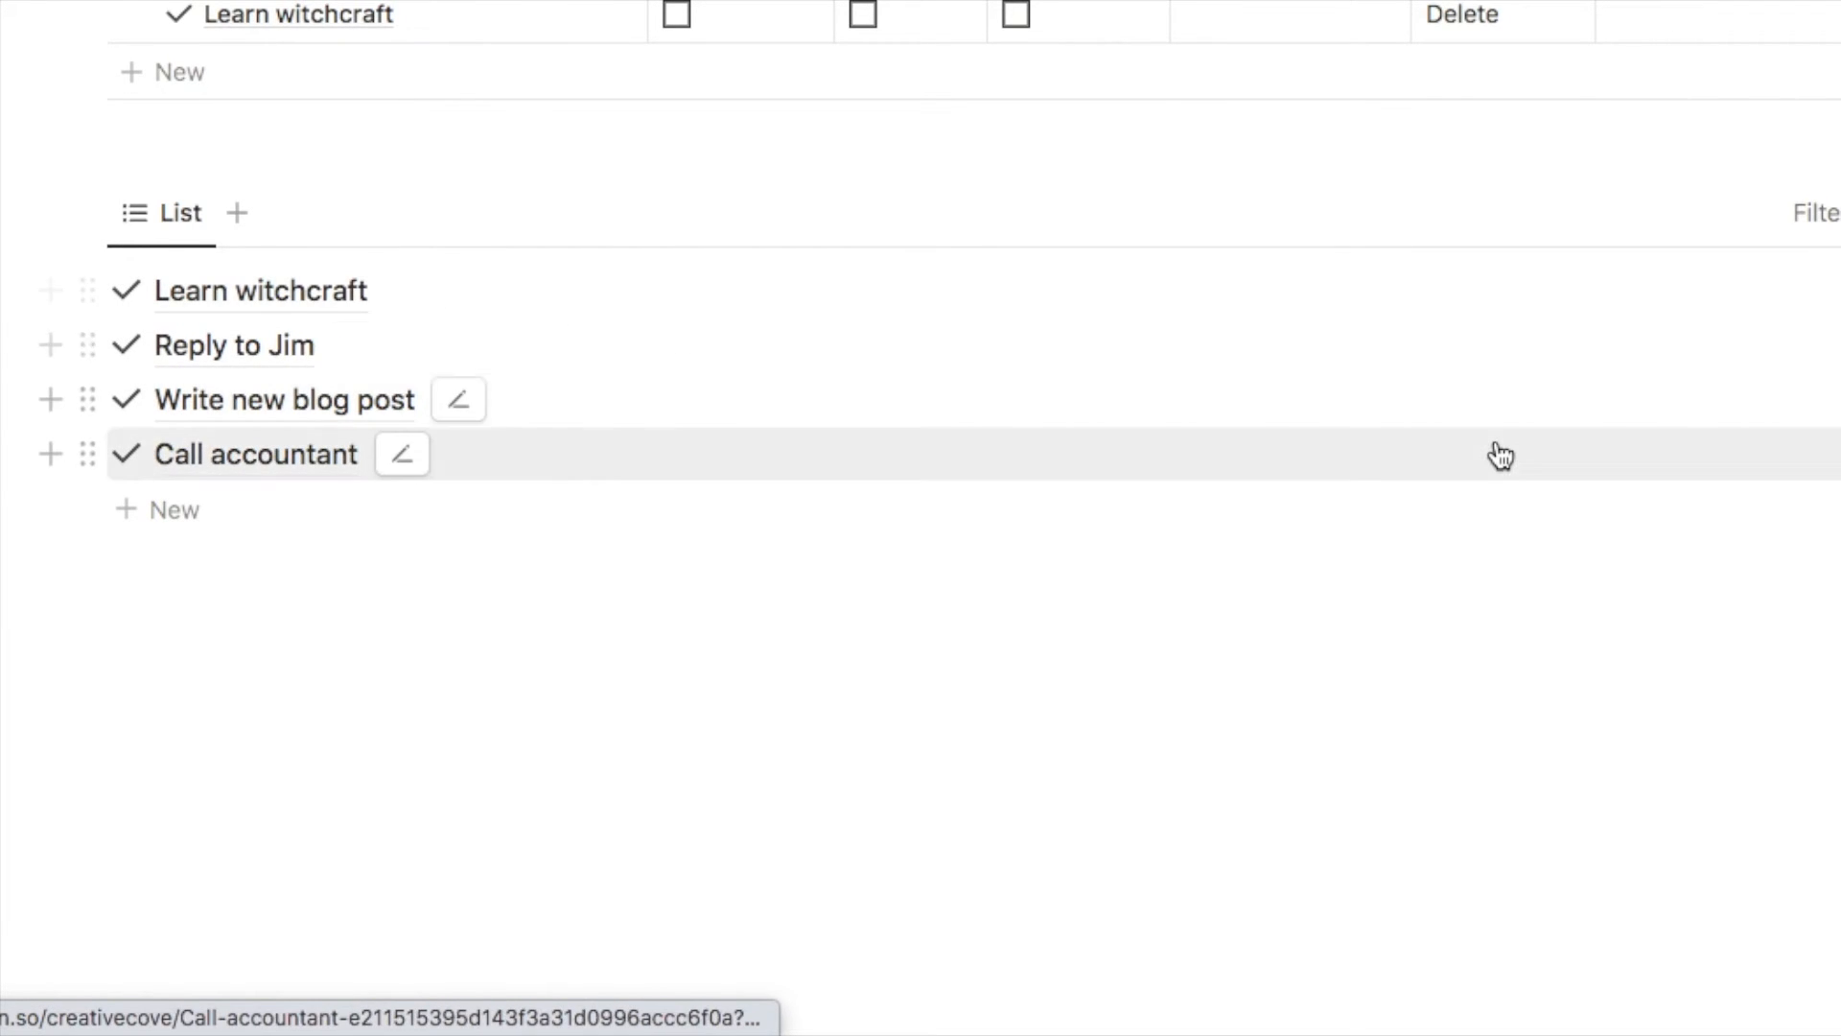
Show the Due Date and Complete properties in the list view, and test Complete by checking and clearing it for "Learn witchcraft"
{"action": "left_click", "coordinate": [1537, 220]}
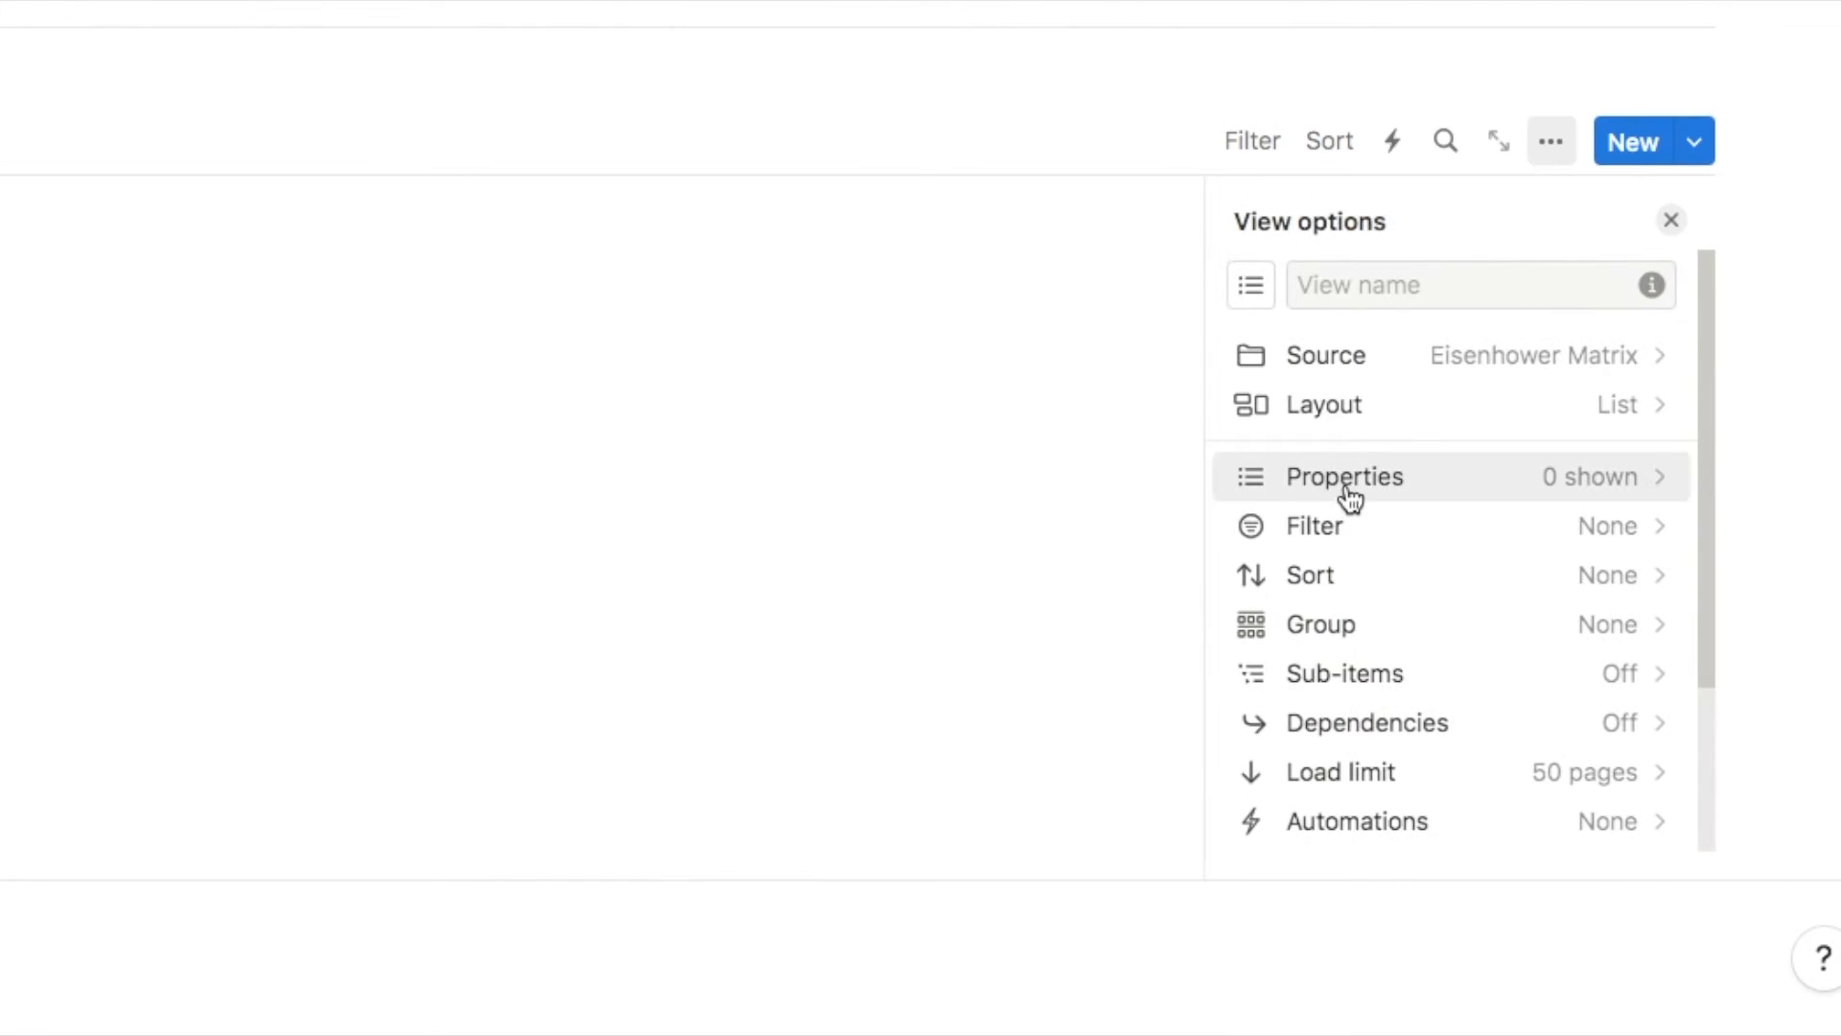
{"action": "left_click", "coordinate": [1292, 488]}
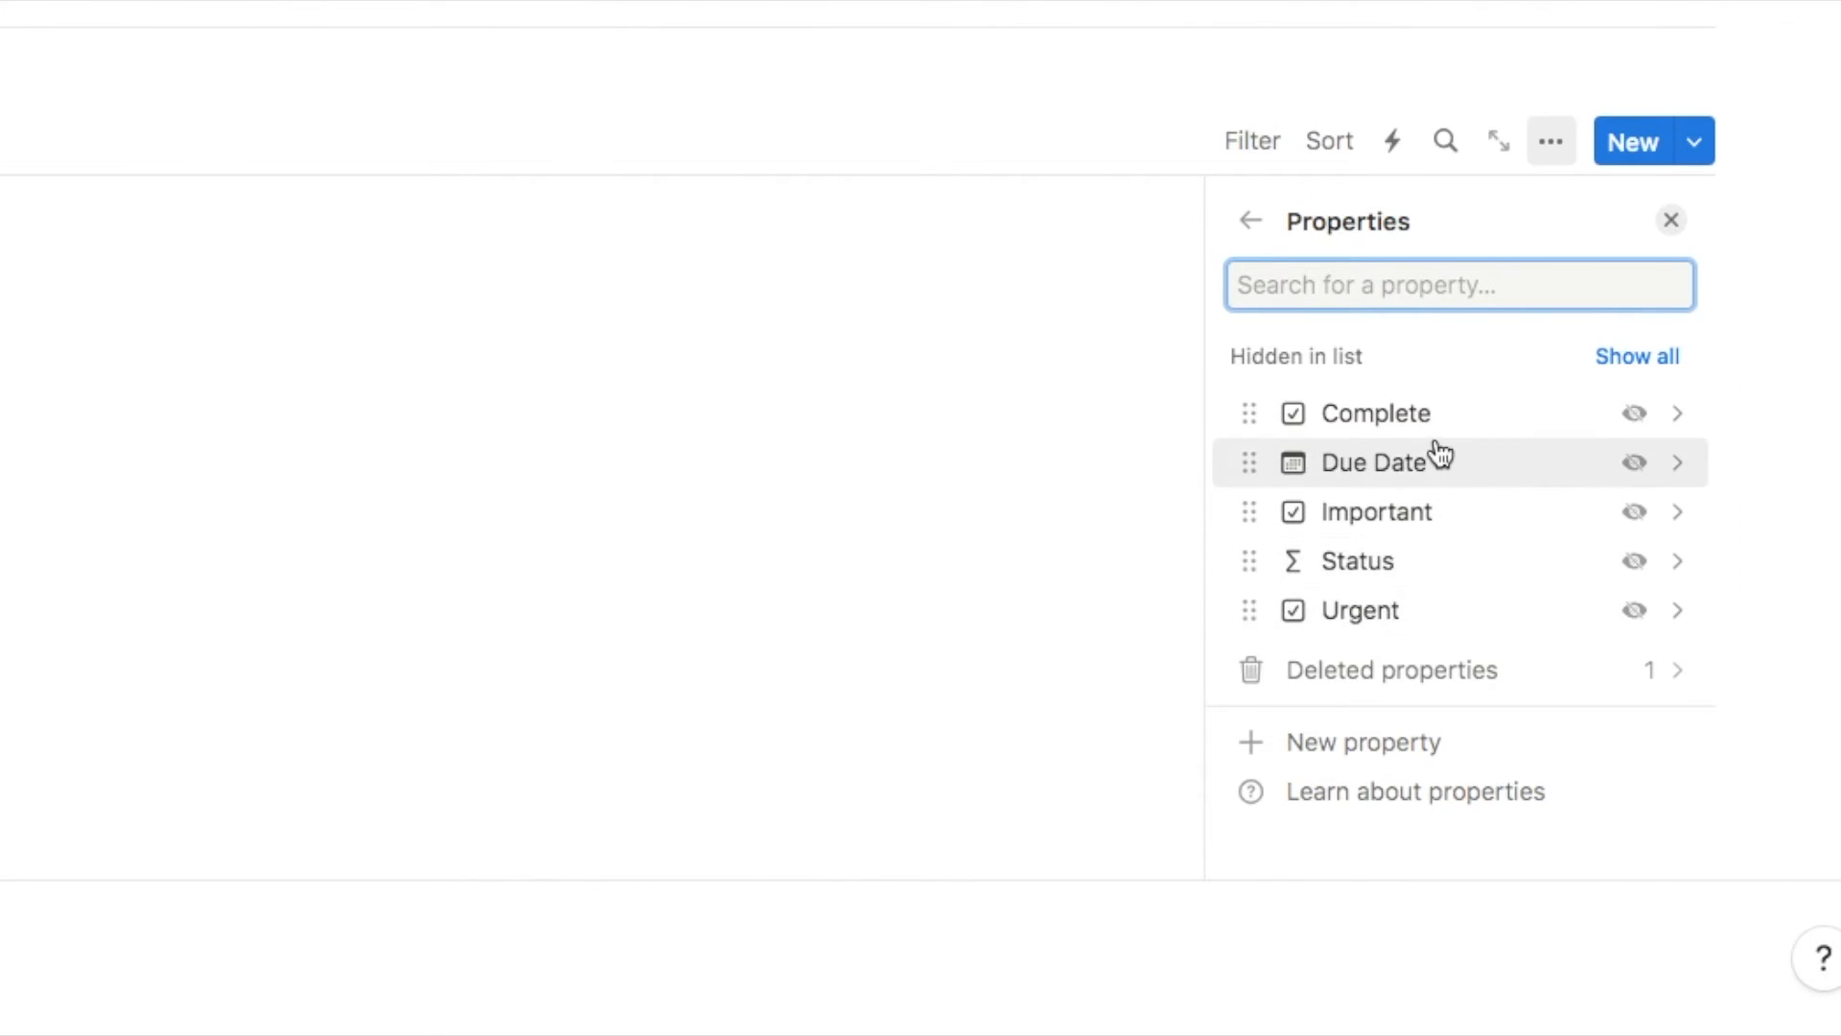
{"action": "left_click", "coordinate": [1634, 464]}
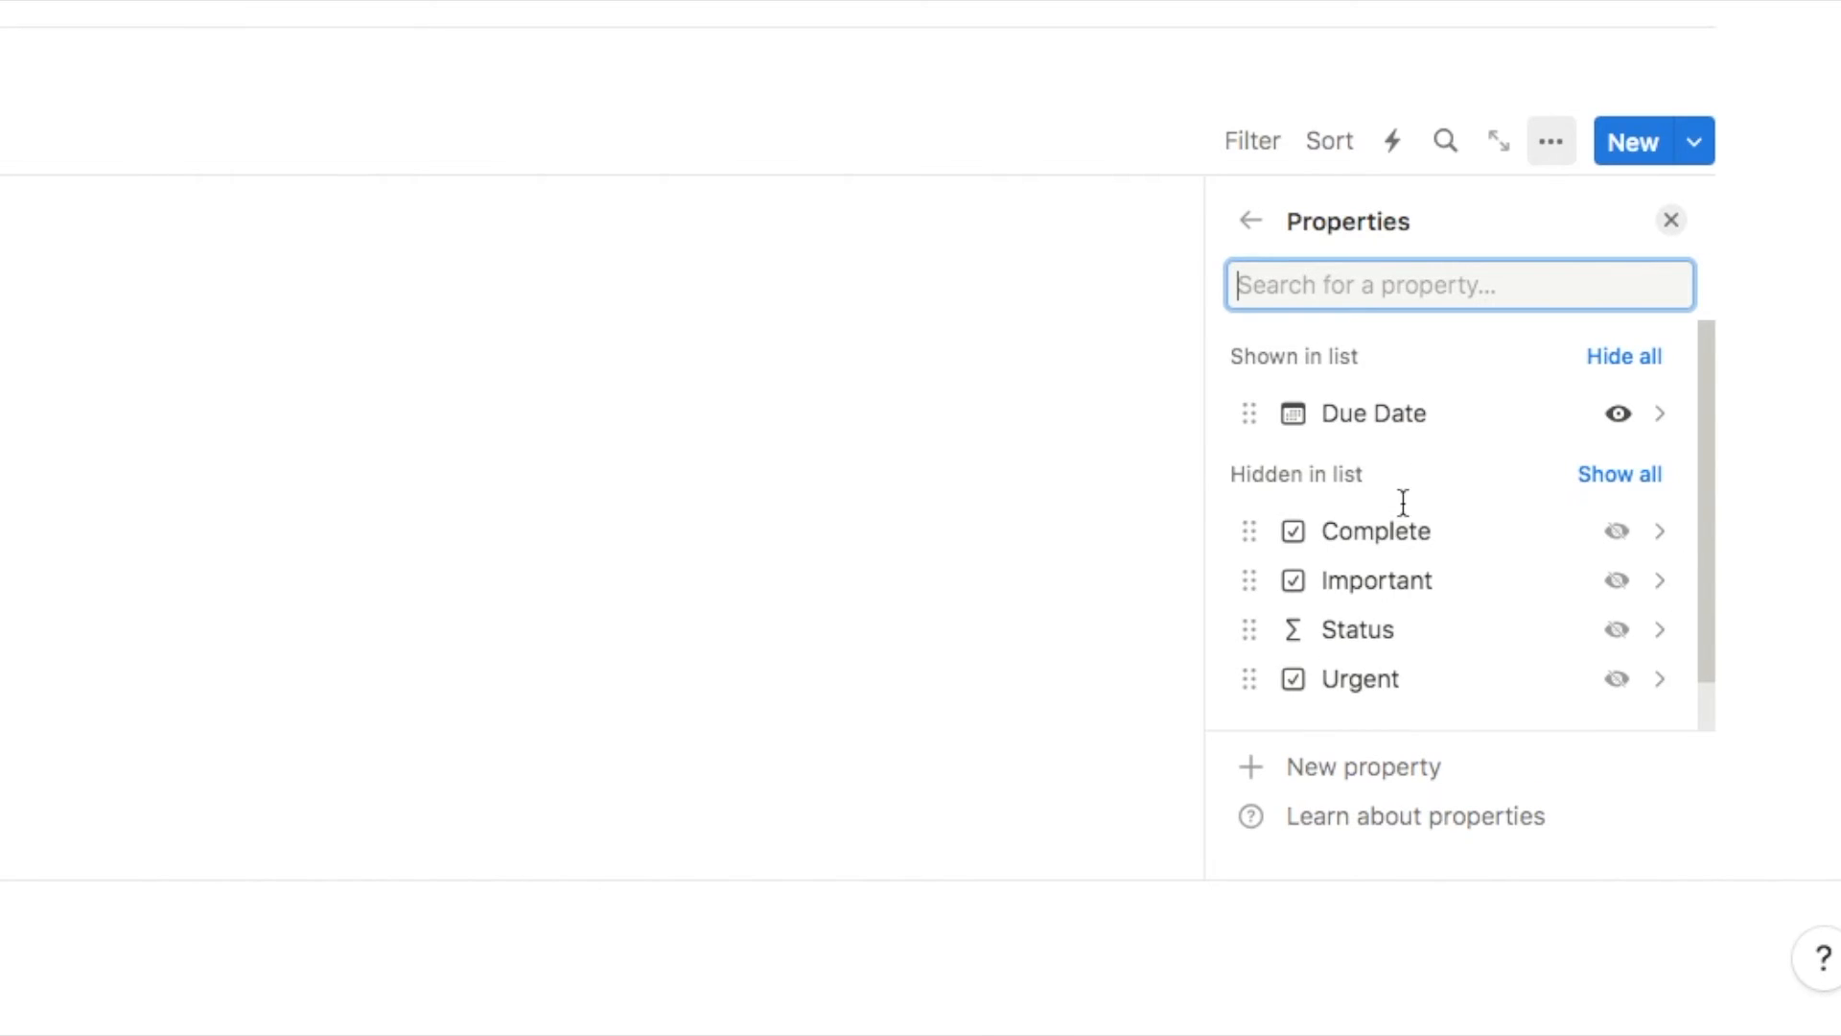
{"action": "left_click", "coordinate": [1617, 531]}
{"action": "left_click", "coordinate": [1671, 219]}
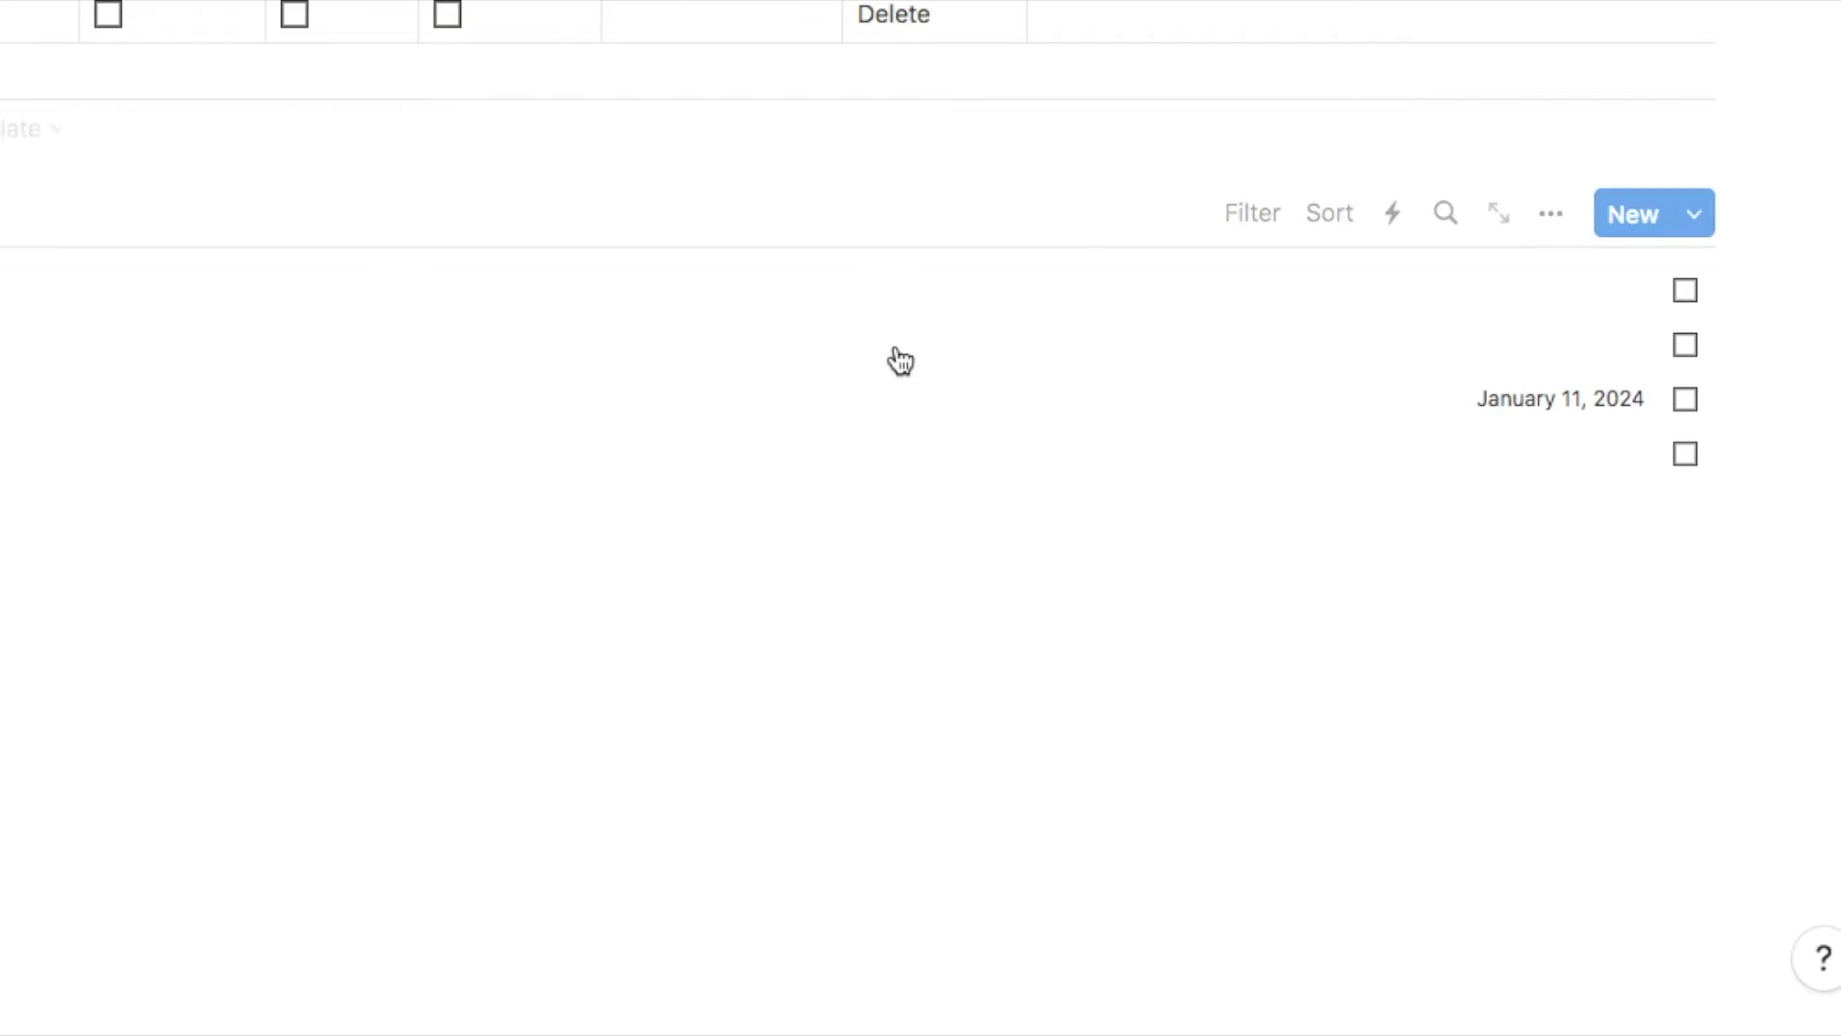
{"action": "left_click", "coordinate": [1684, 290]}
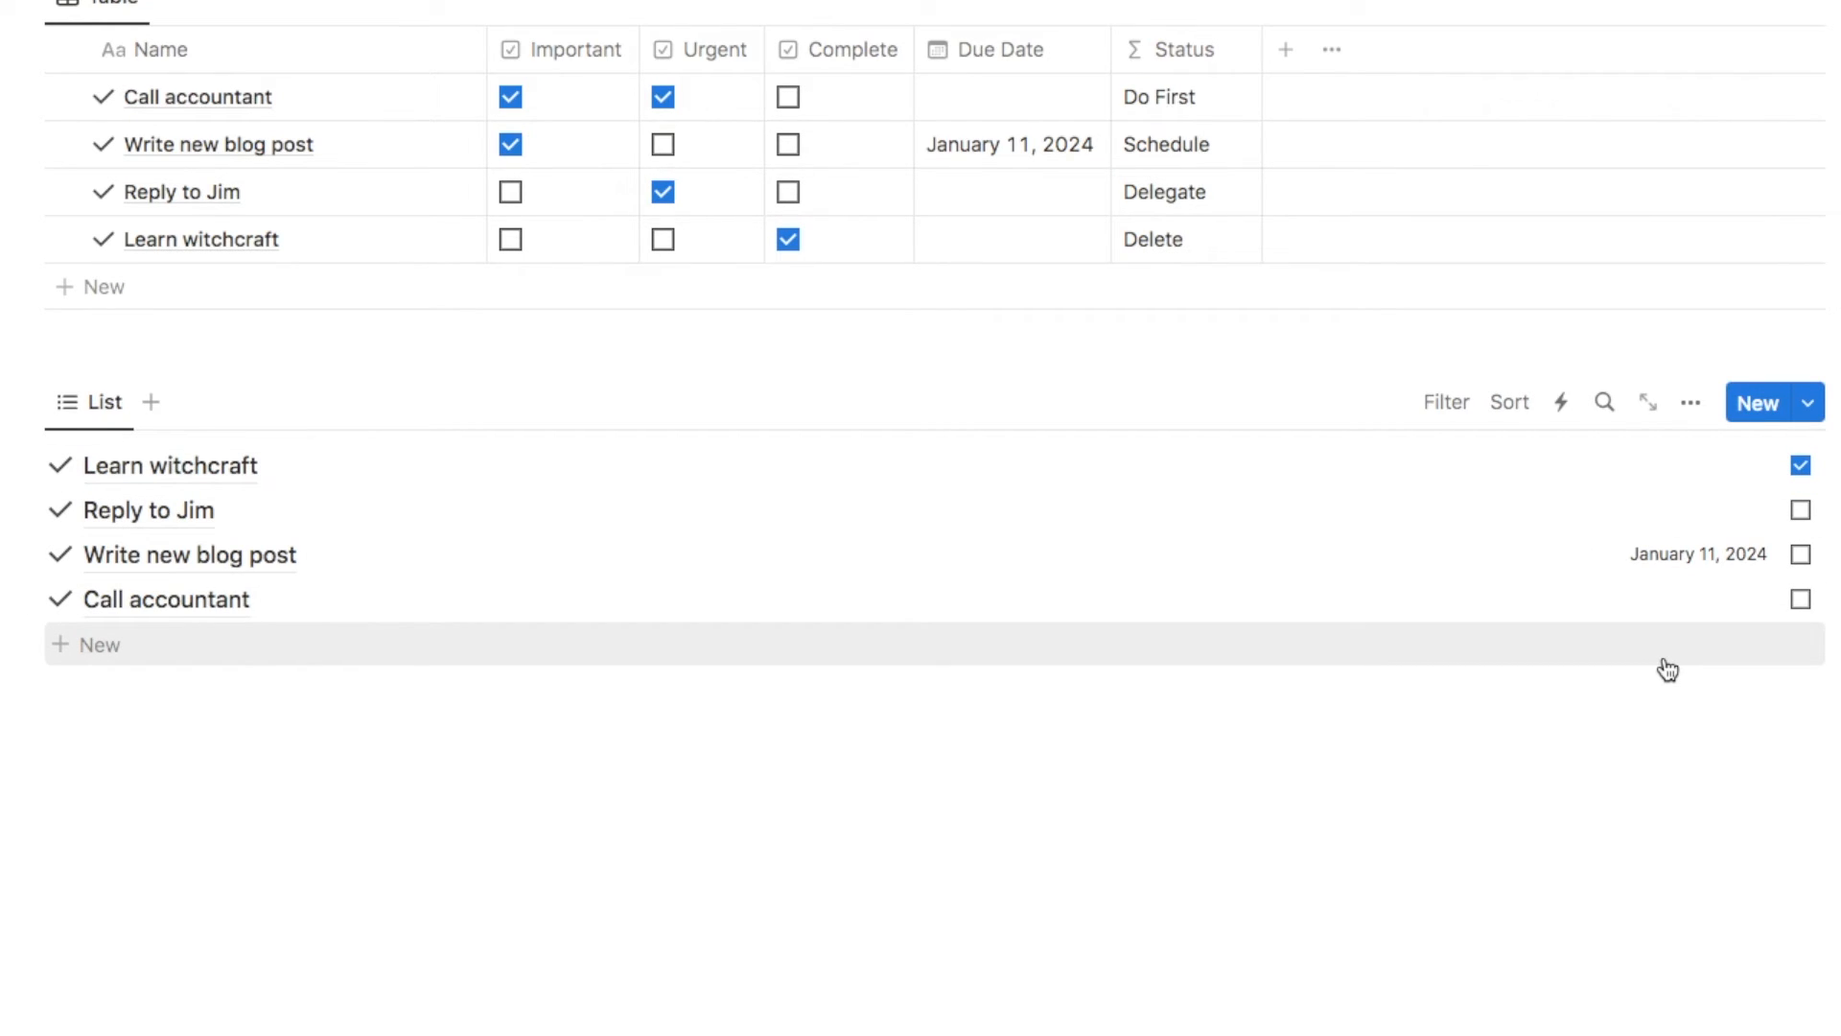
{"action": "left_click", "coordinate": [1801, 465]}
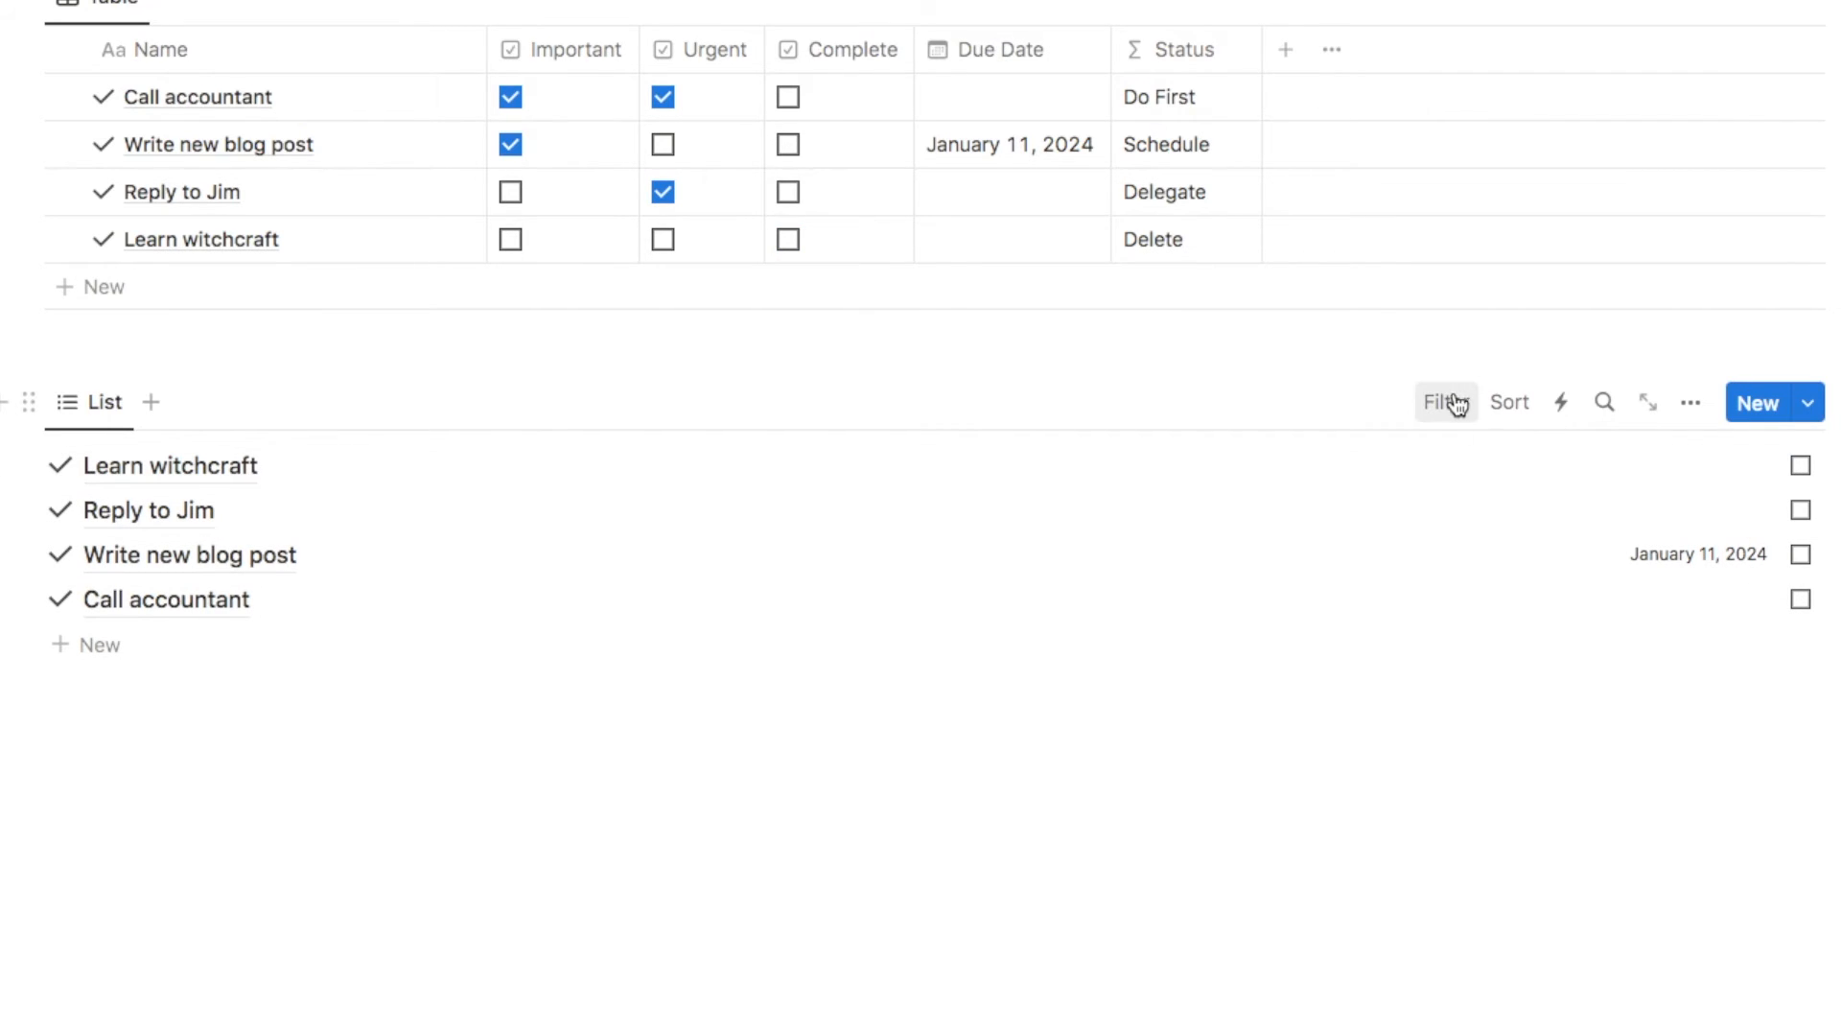
Filter the list view to tasks with Complete unchecked and sort it by Due Date in ascending order
{"action": "left_click", "coordinate": [1110, 218]}
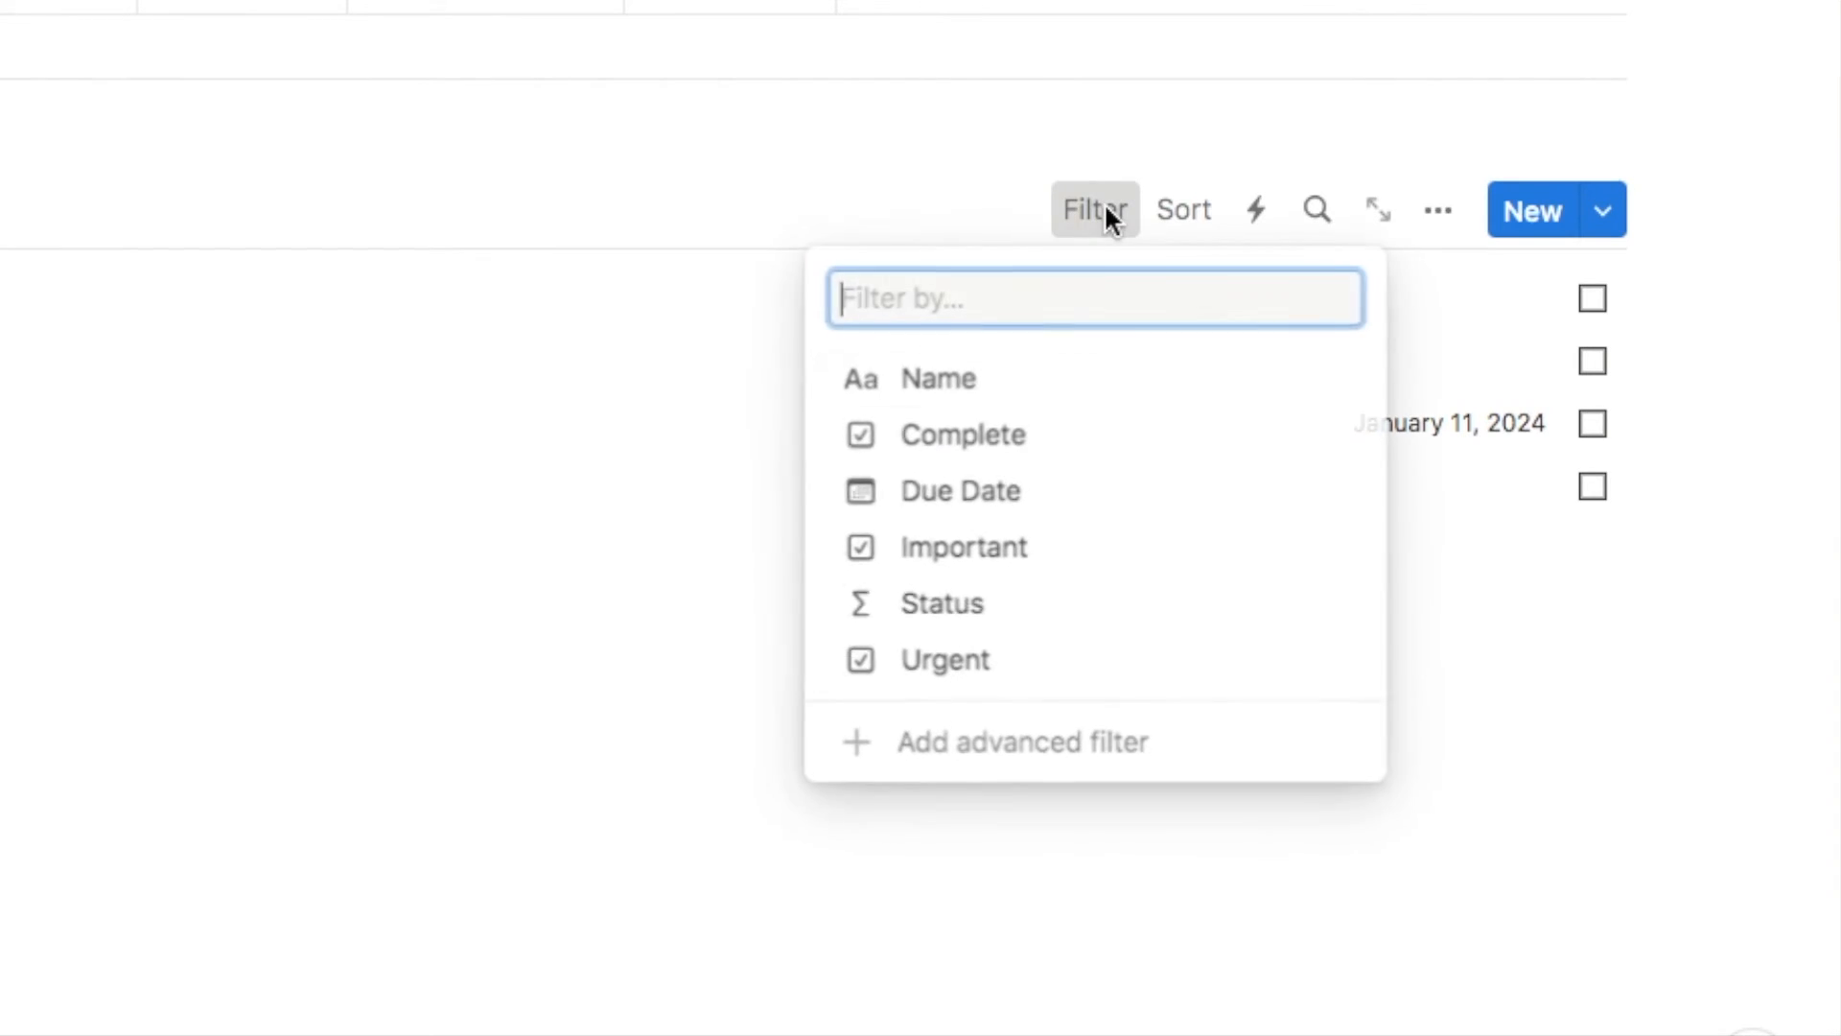
{"action": "left_click", "coordinate": [973, 460]}
{"action": "left_click", "coordinate": [397, 182]}
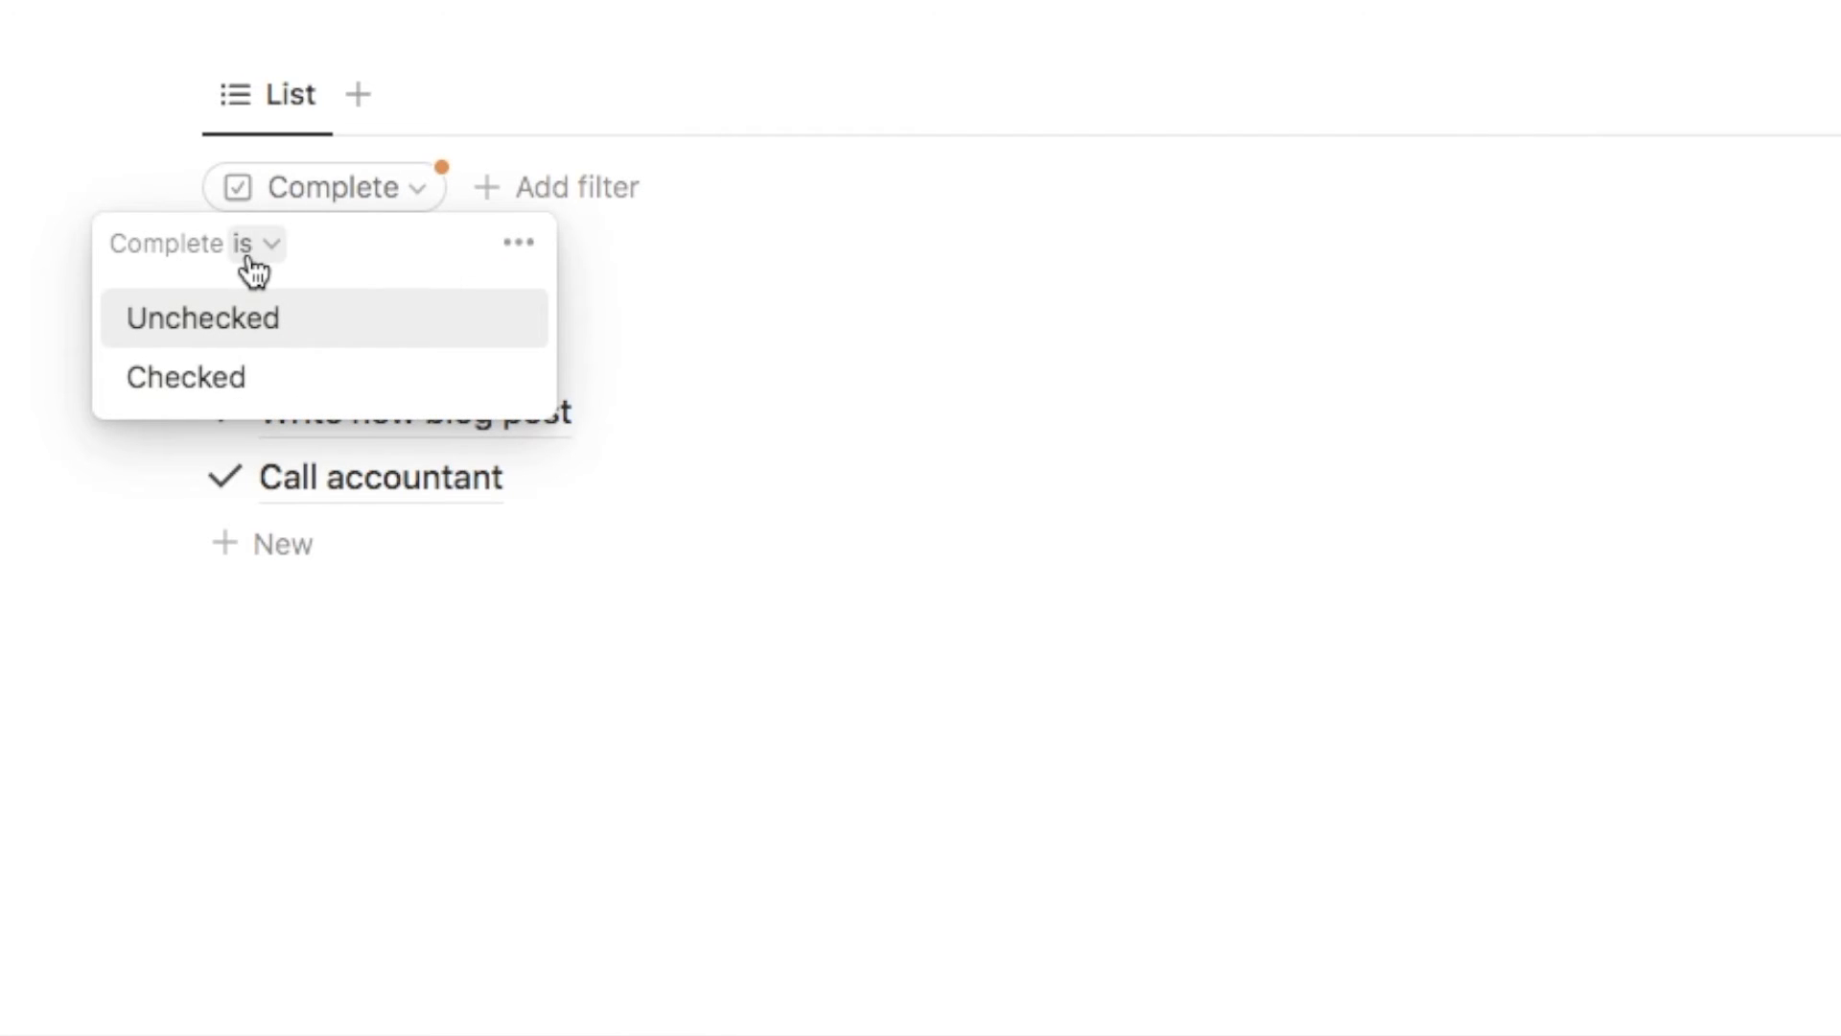
{"action": "left_click", "coordinate": [226, 326]}
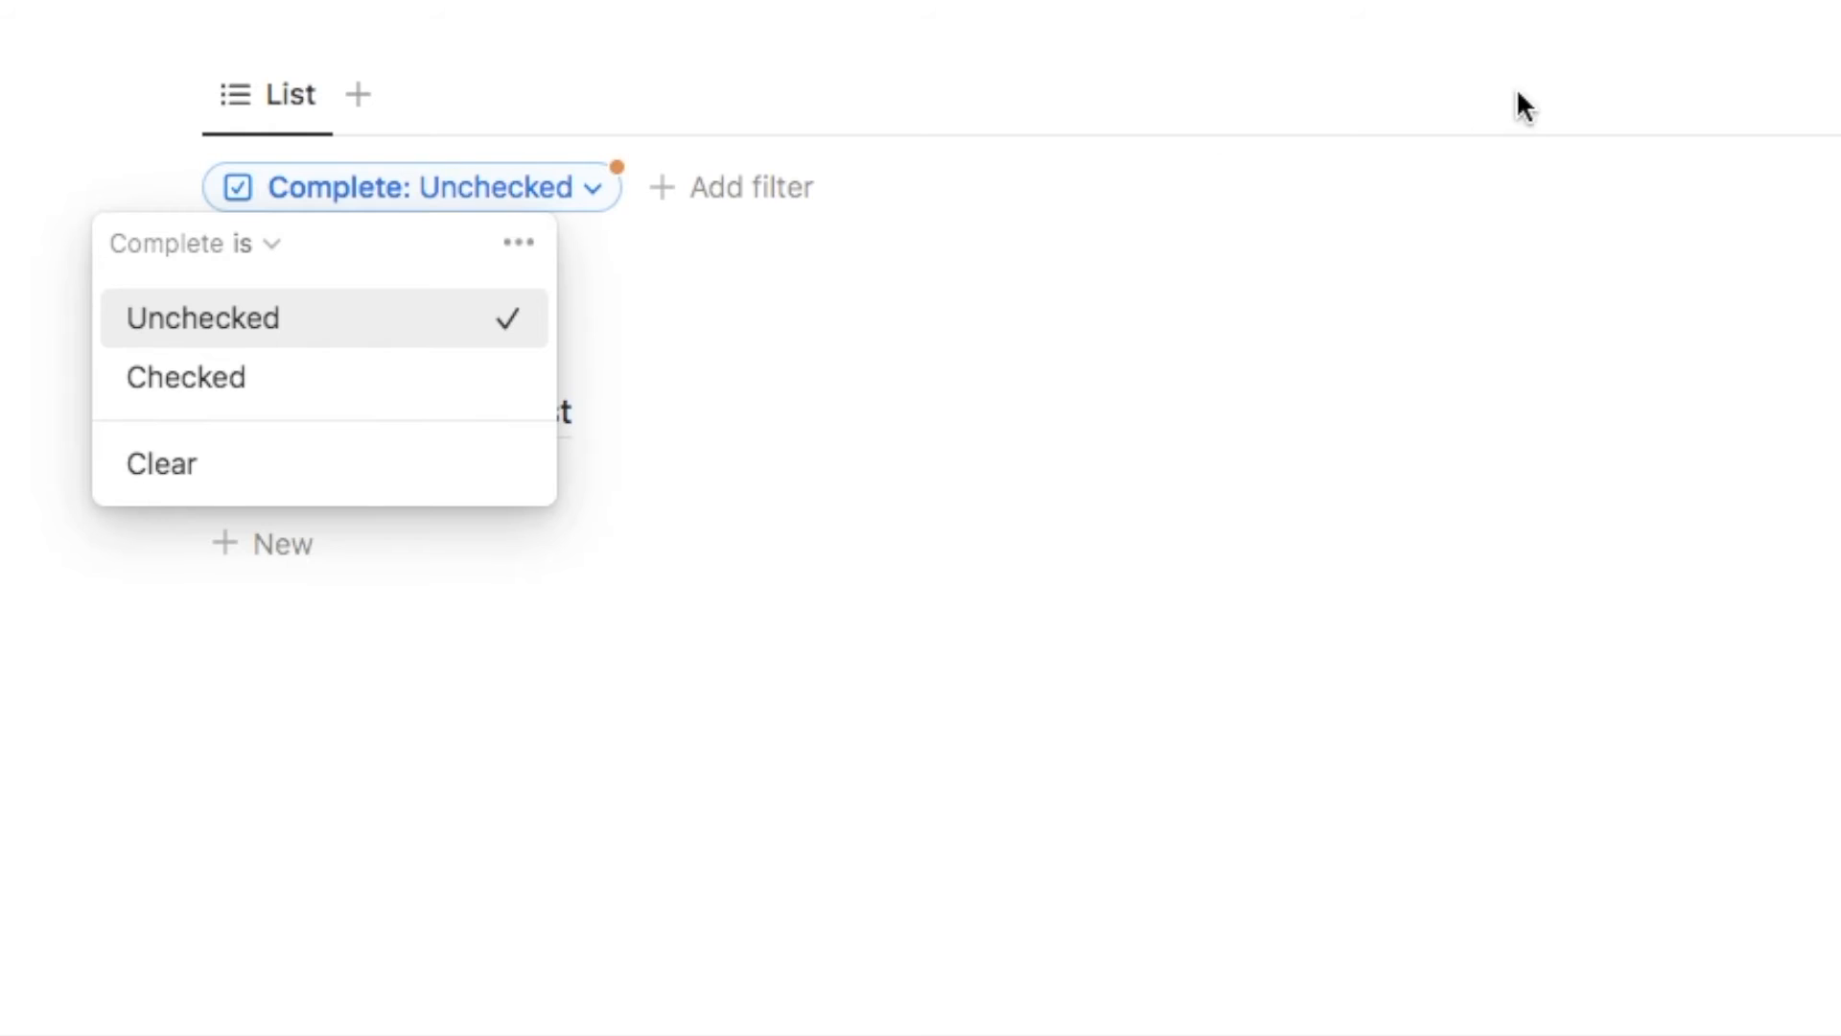
{"action": "left_click", "coordinate": [1628, 486]}
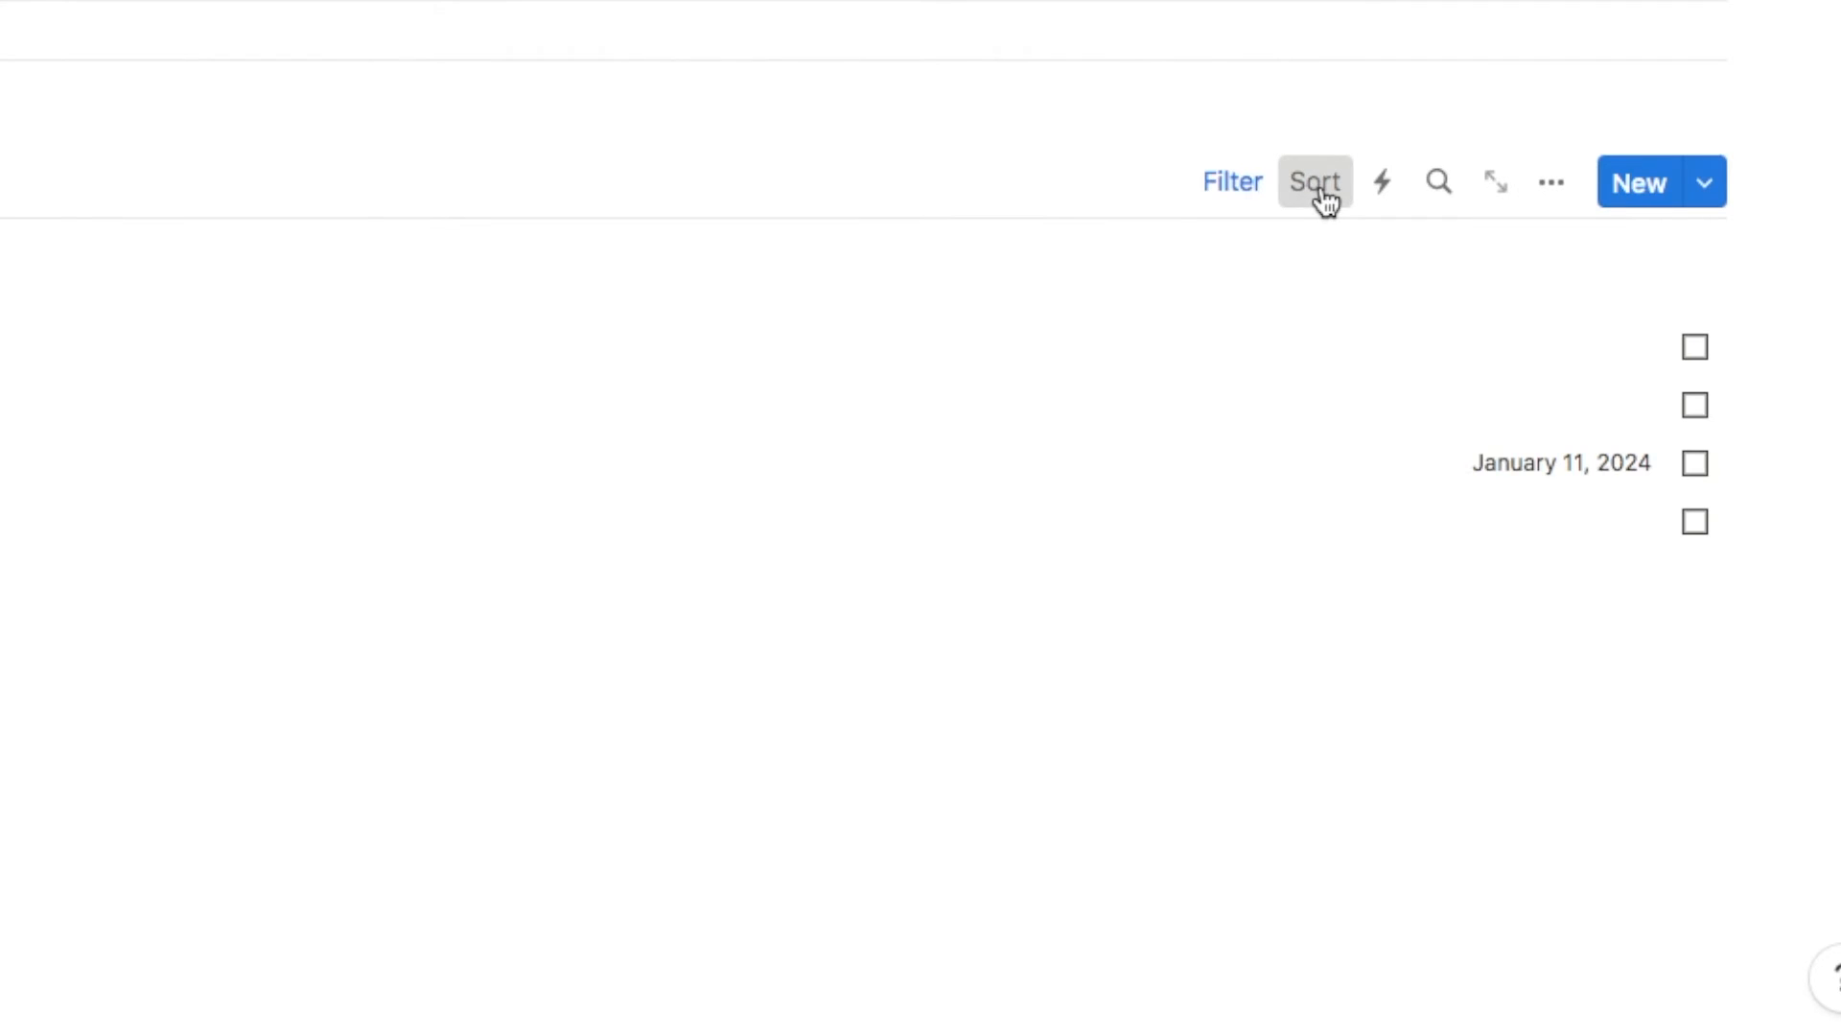
{"action": "left_click", "coordinate": [1323, 193]}
{"action": "left_click", "coordinate": [1194, 464]}
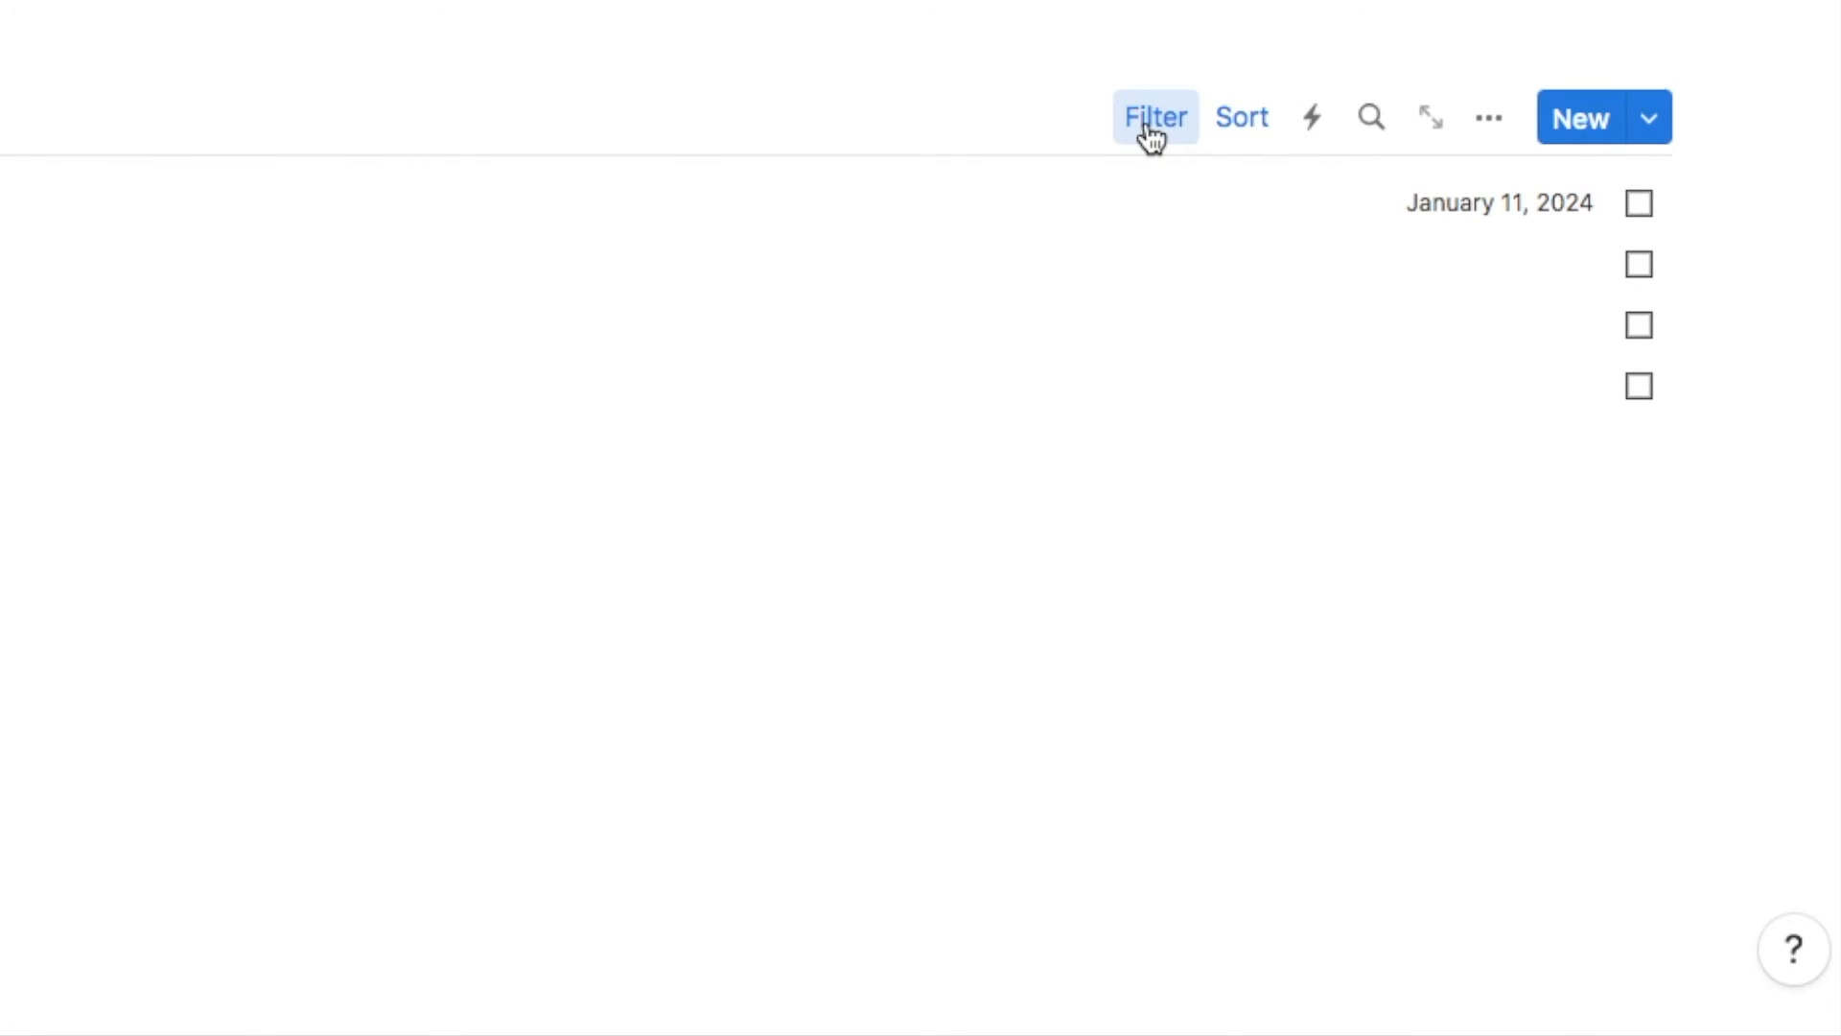
Add a second filter to the list view so that Status contains "Do first"
{"action": "left_click", "coordinate": [1149, 133]}
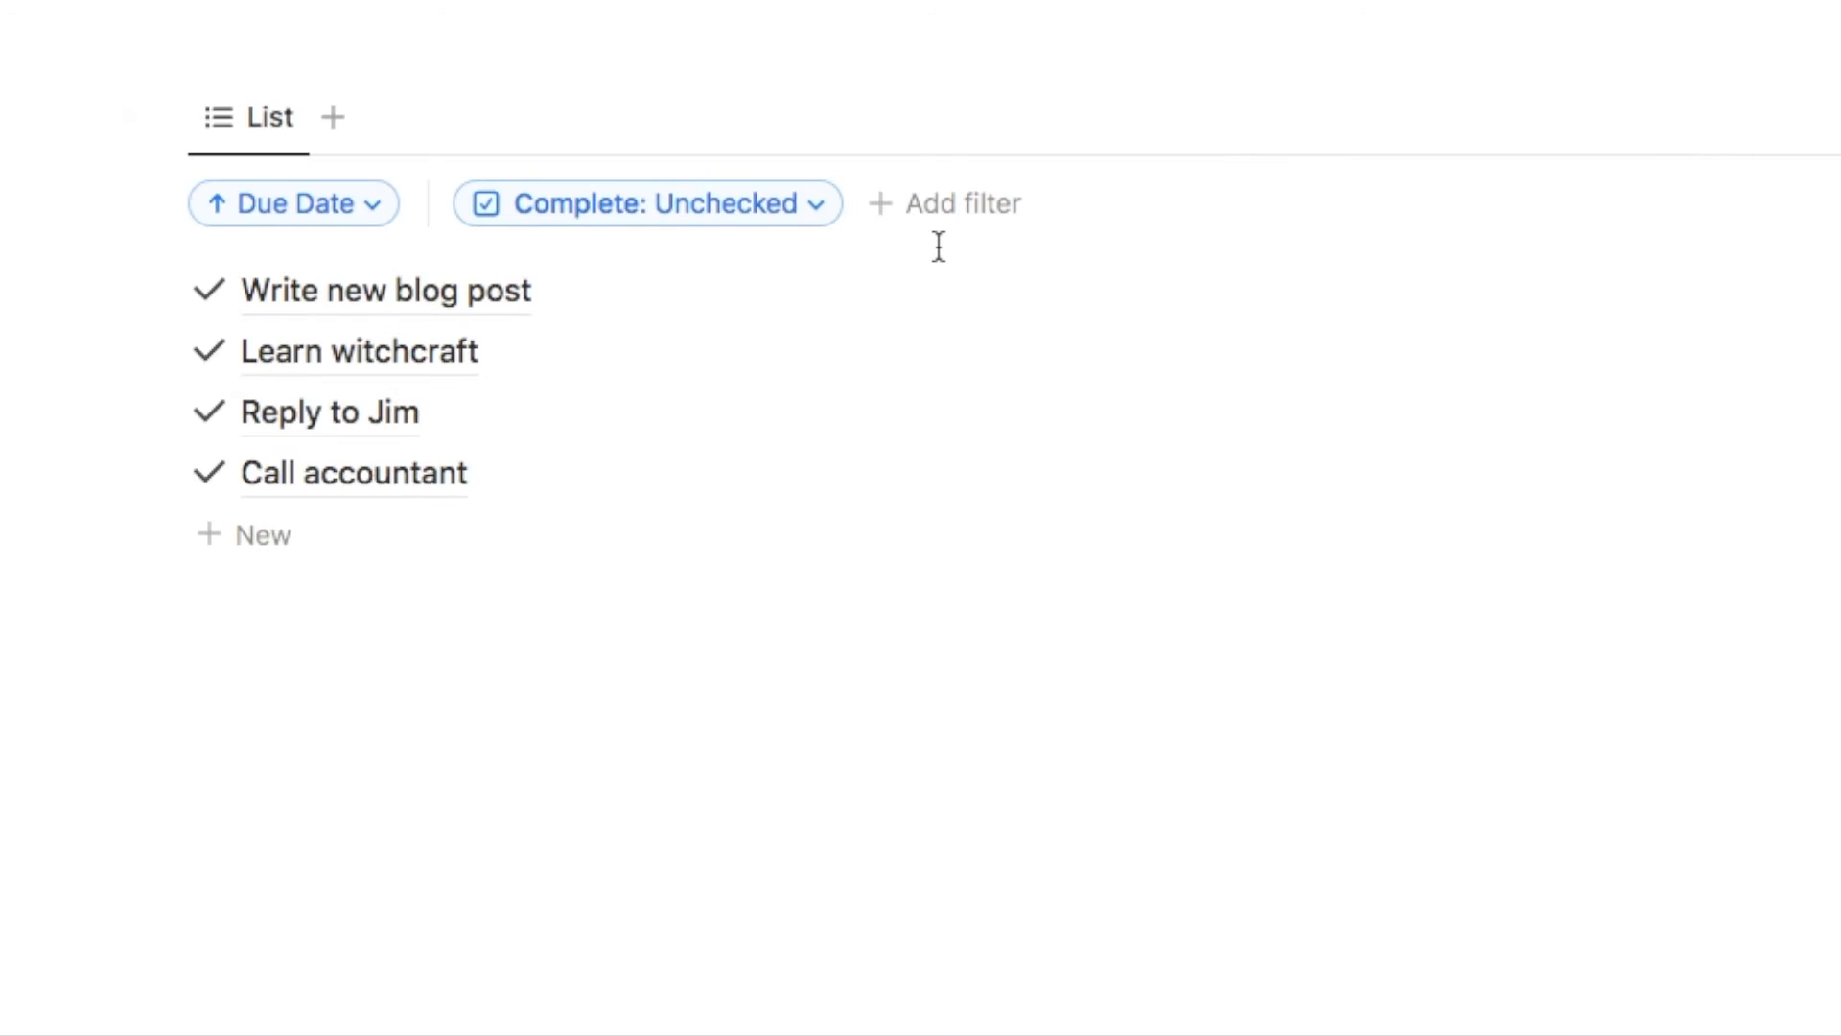
{"action": "left_click", "coordinate": [940, 211]}
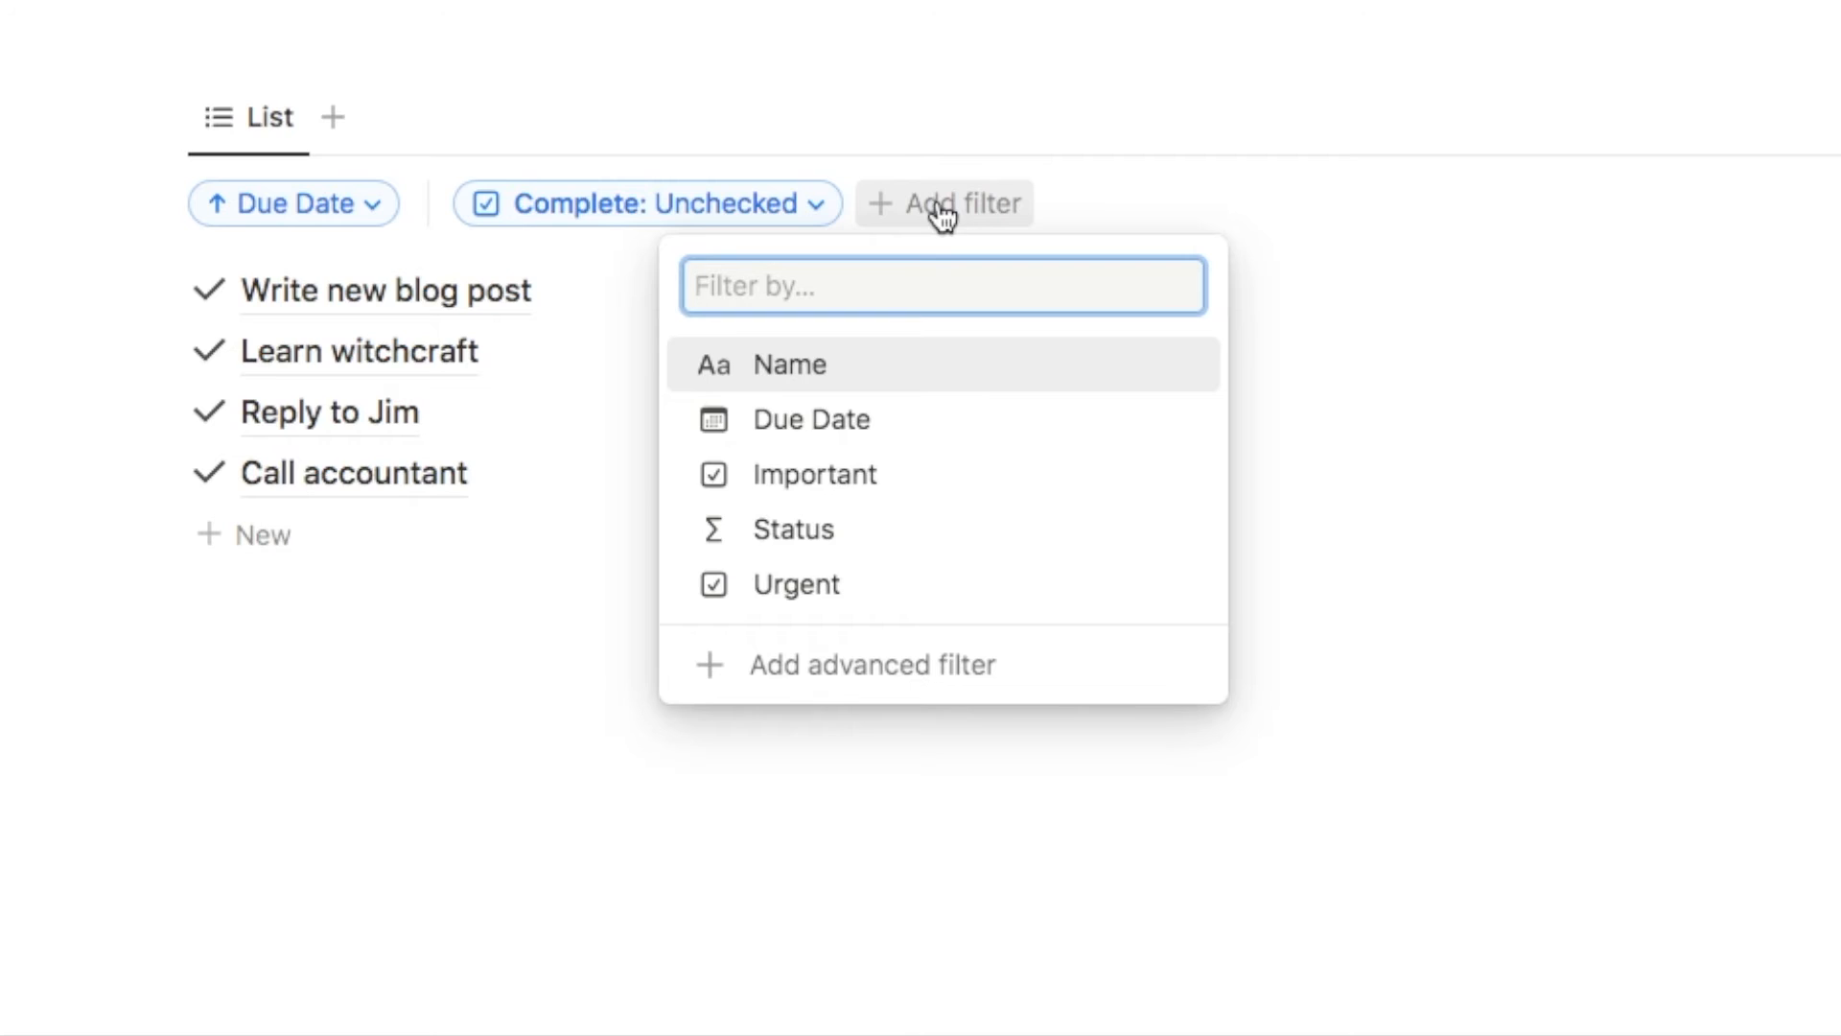
{"action": "left_click", "coordinate": [820, 530]}
{"action": "left_click", "coordinate": [992, 217]}
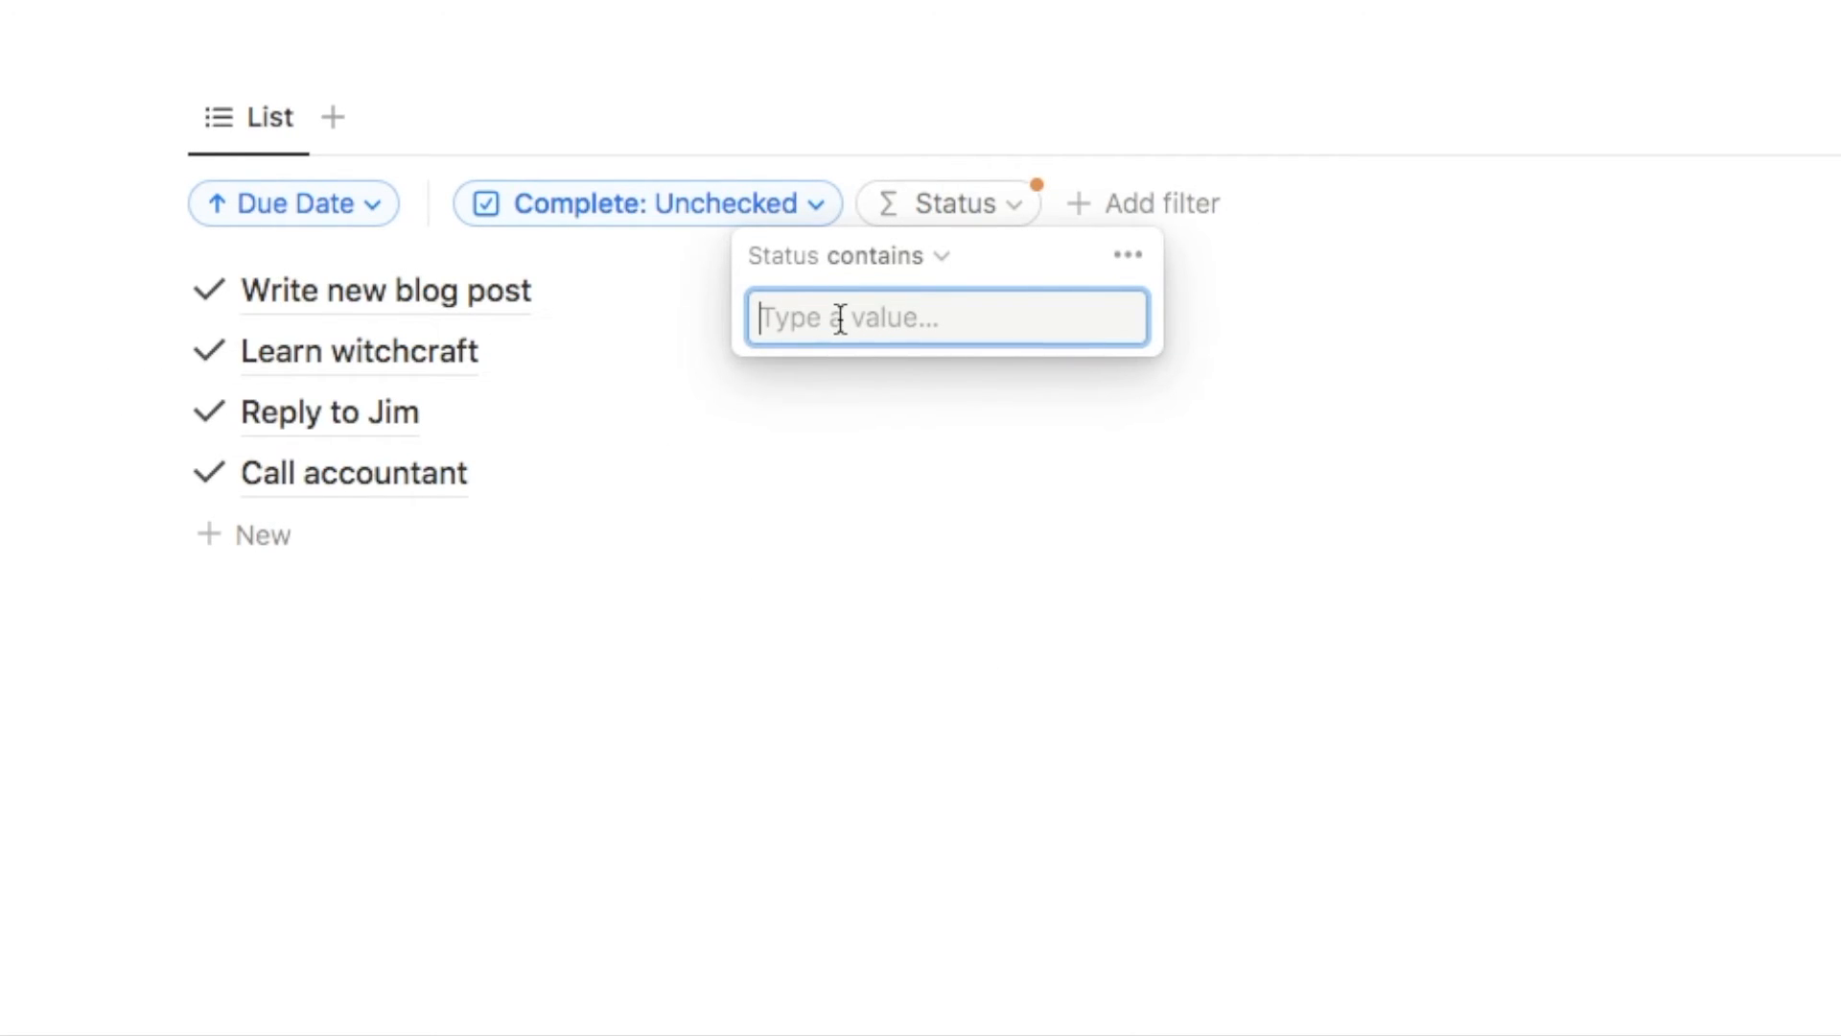
{"action": "type", "text": "Do first"}
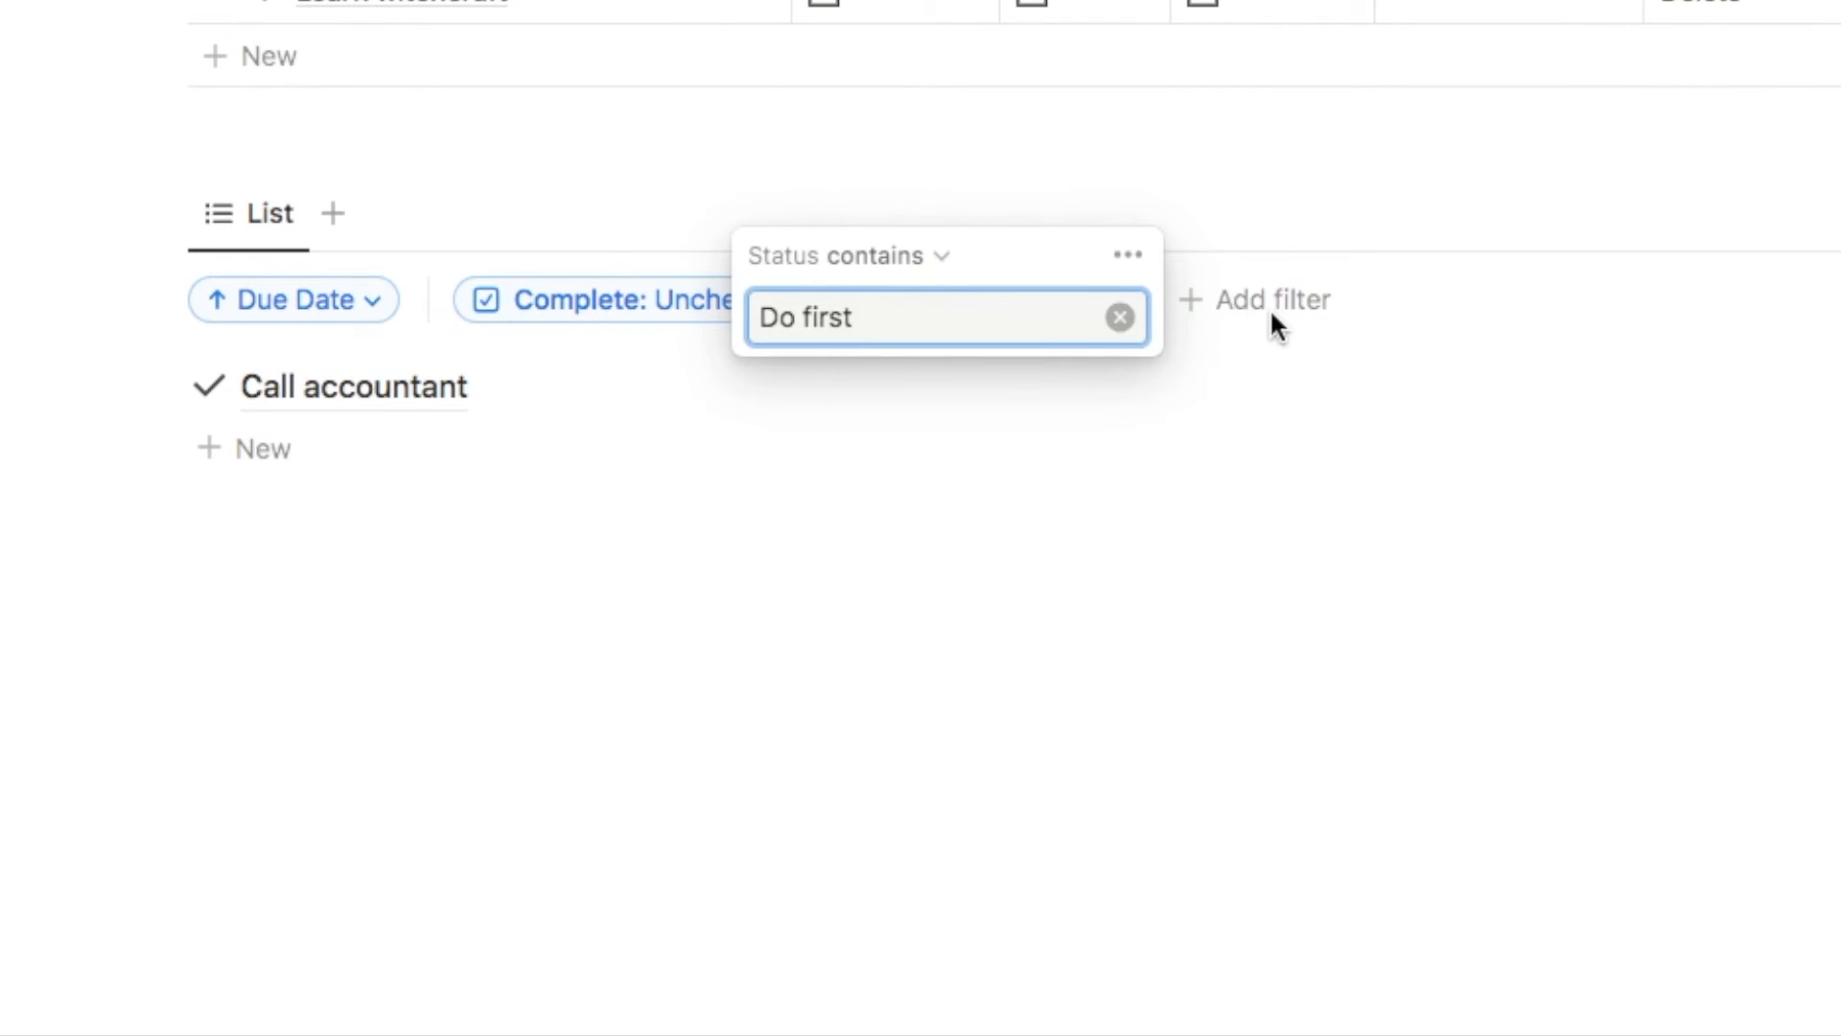
{"action": "key", "text": "Return"}
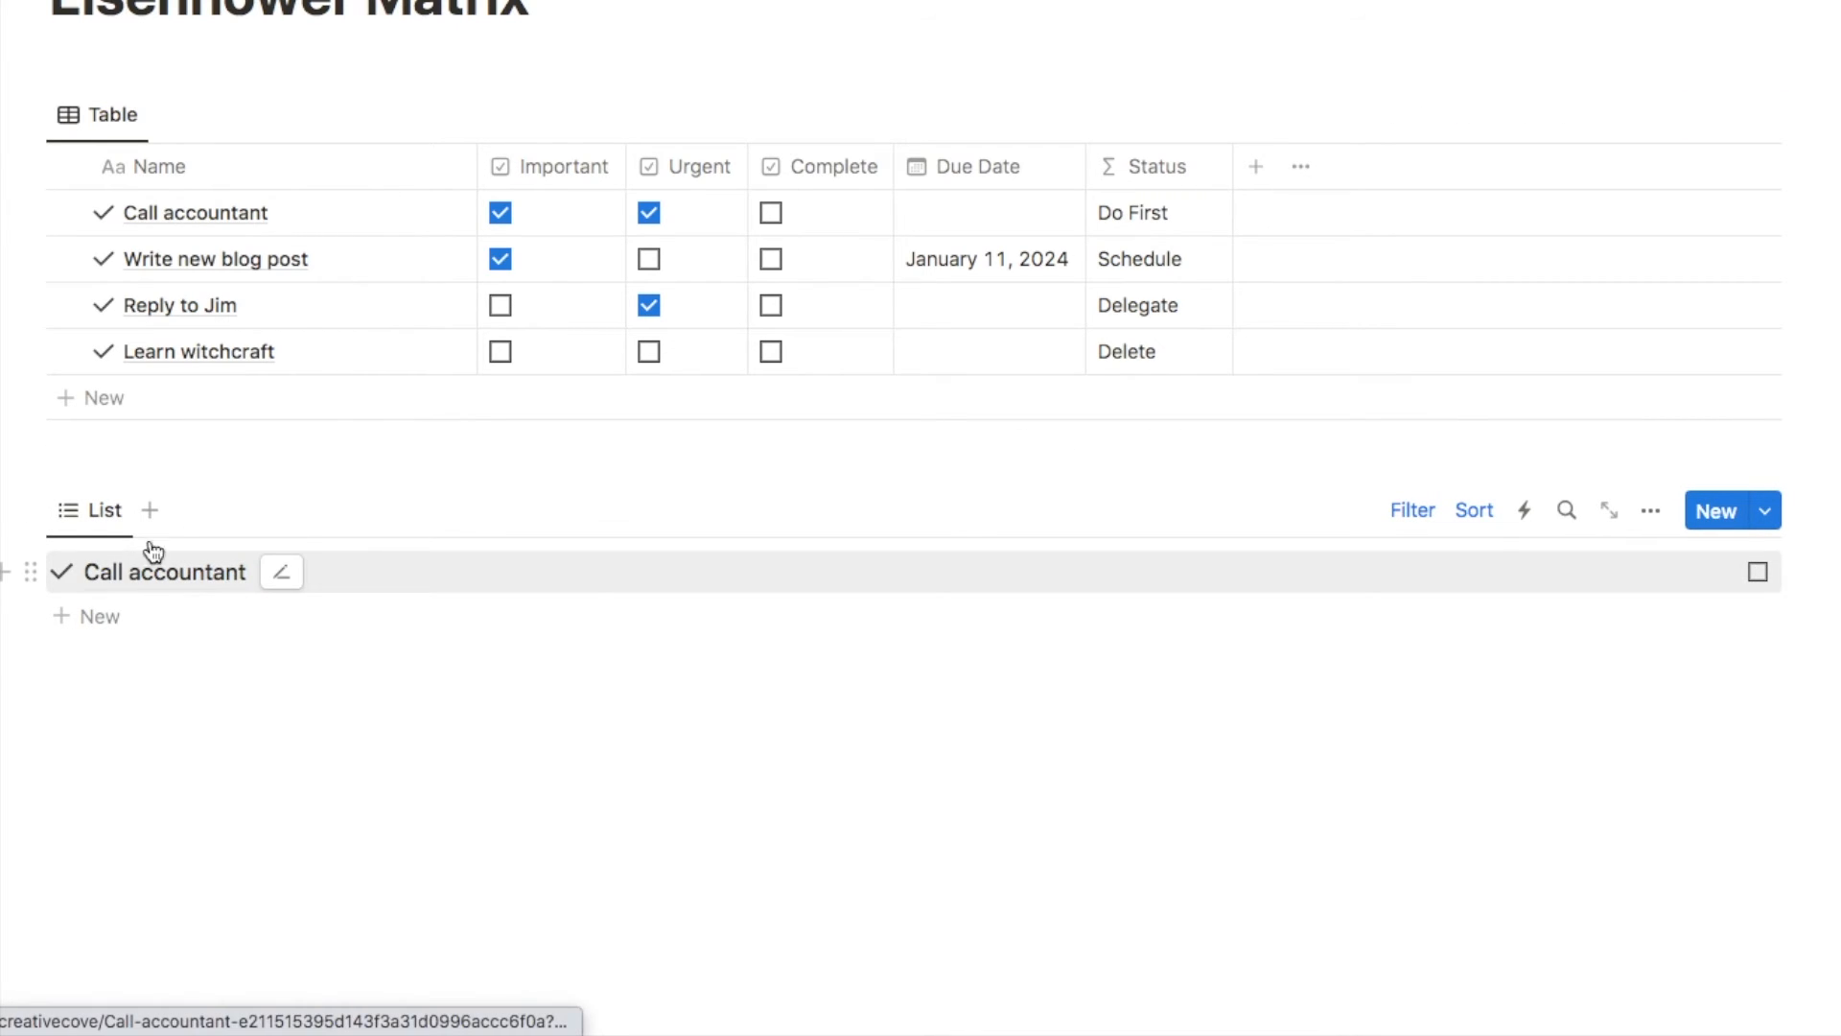
Insert a callout block below the list view with the bold title "DO FIRST"
{"action": "scroll", "coordinate": [136, 596], "scroll_direction": "down", "scroll_amount": 1}
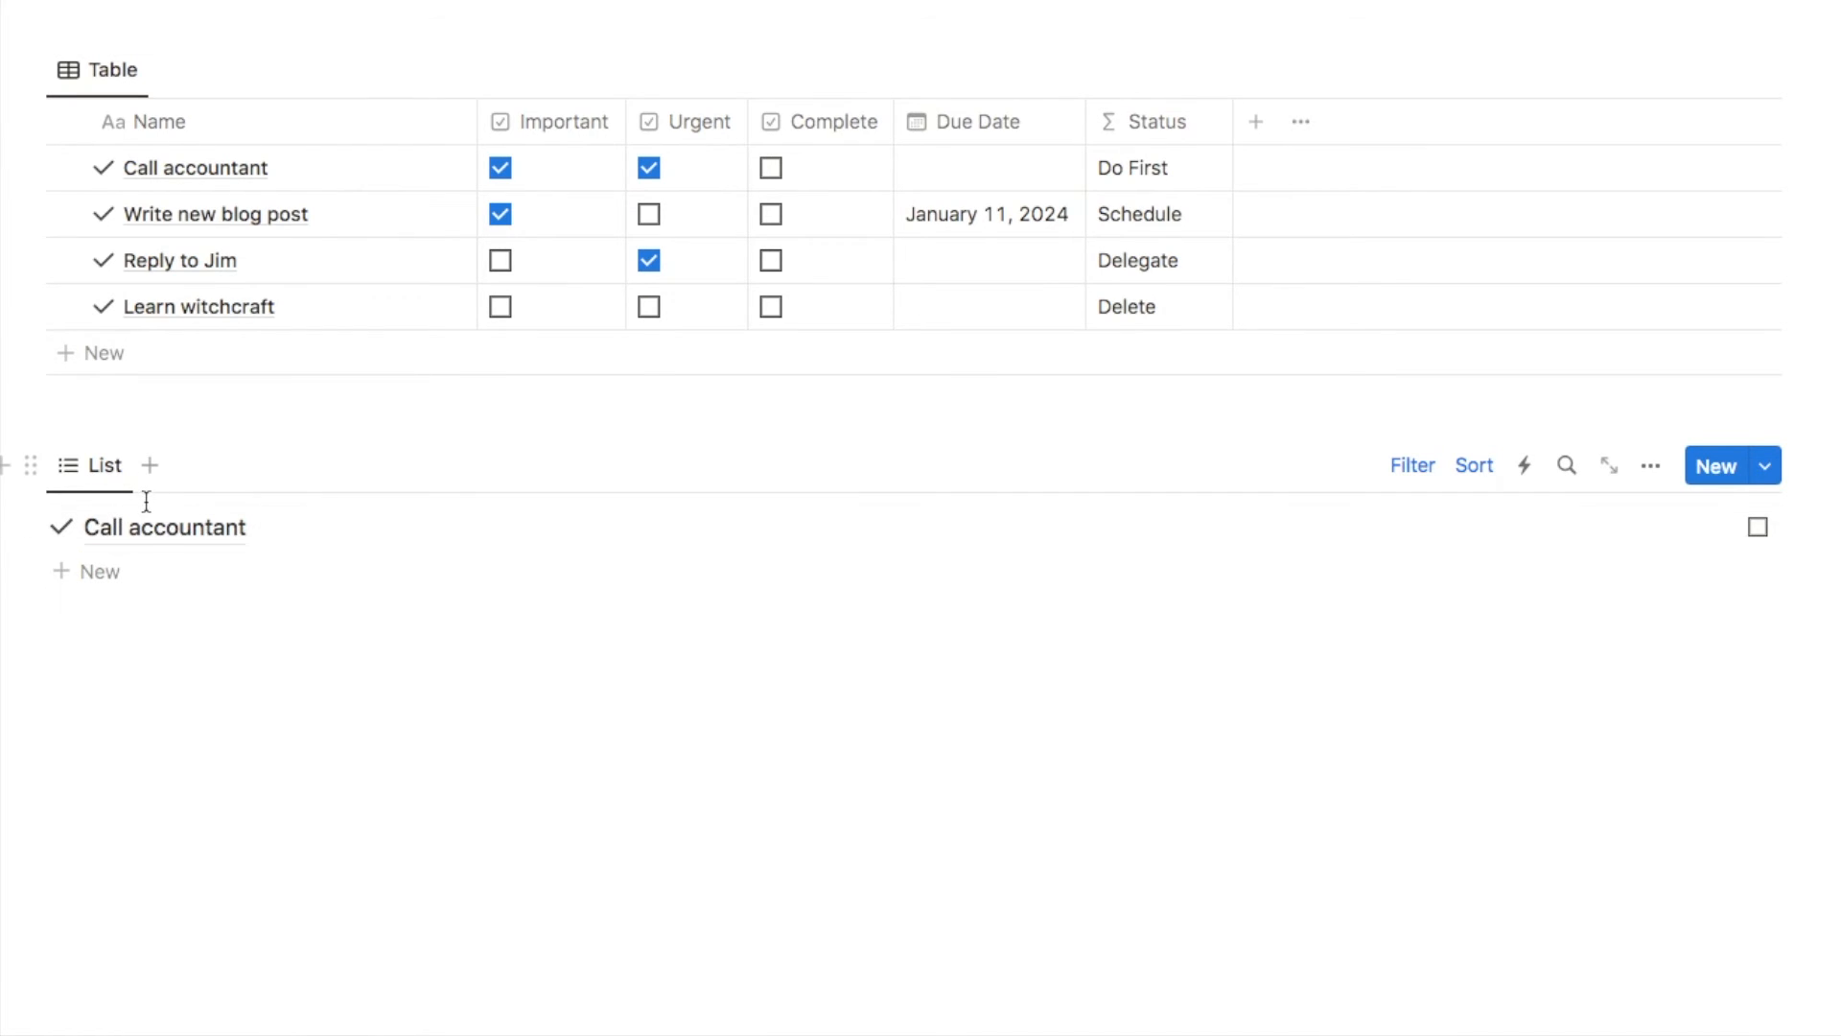
{"action": "left_click", "coordinate": [187, 662]}
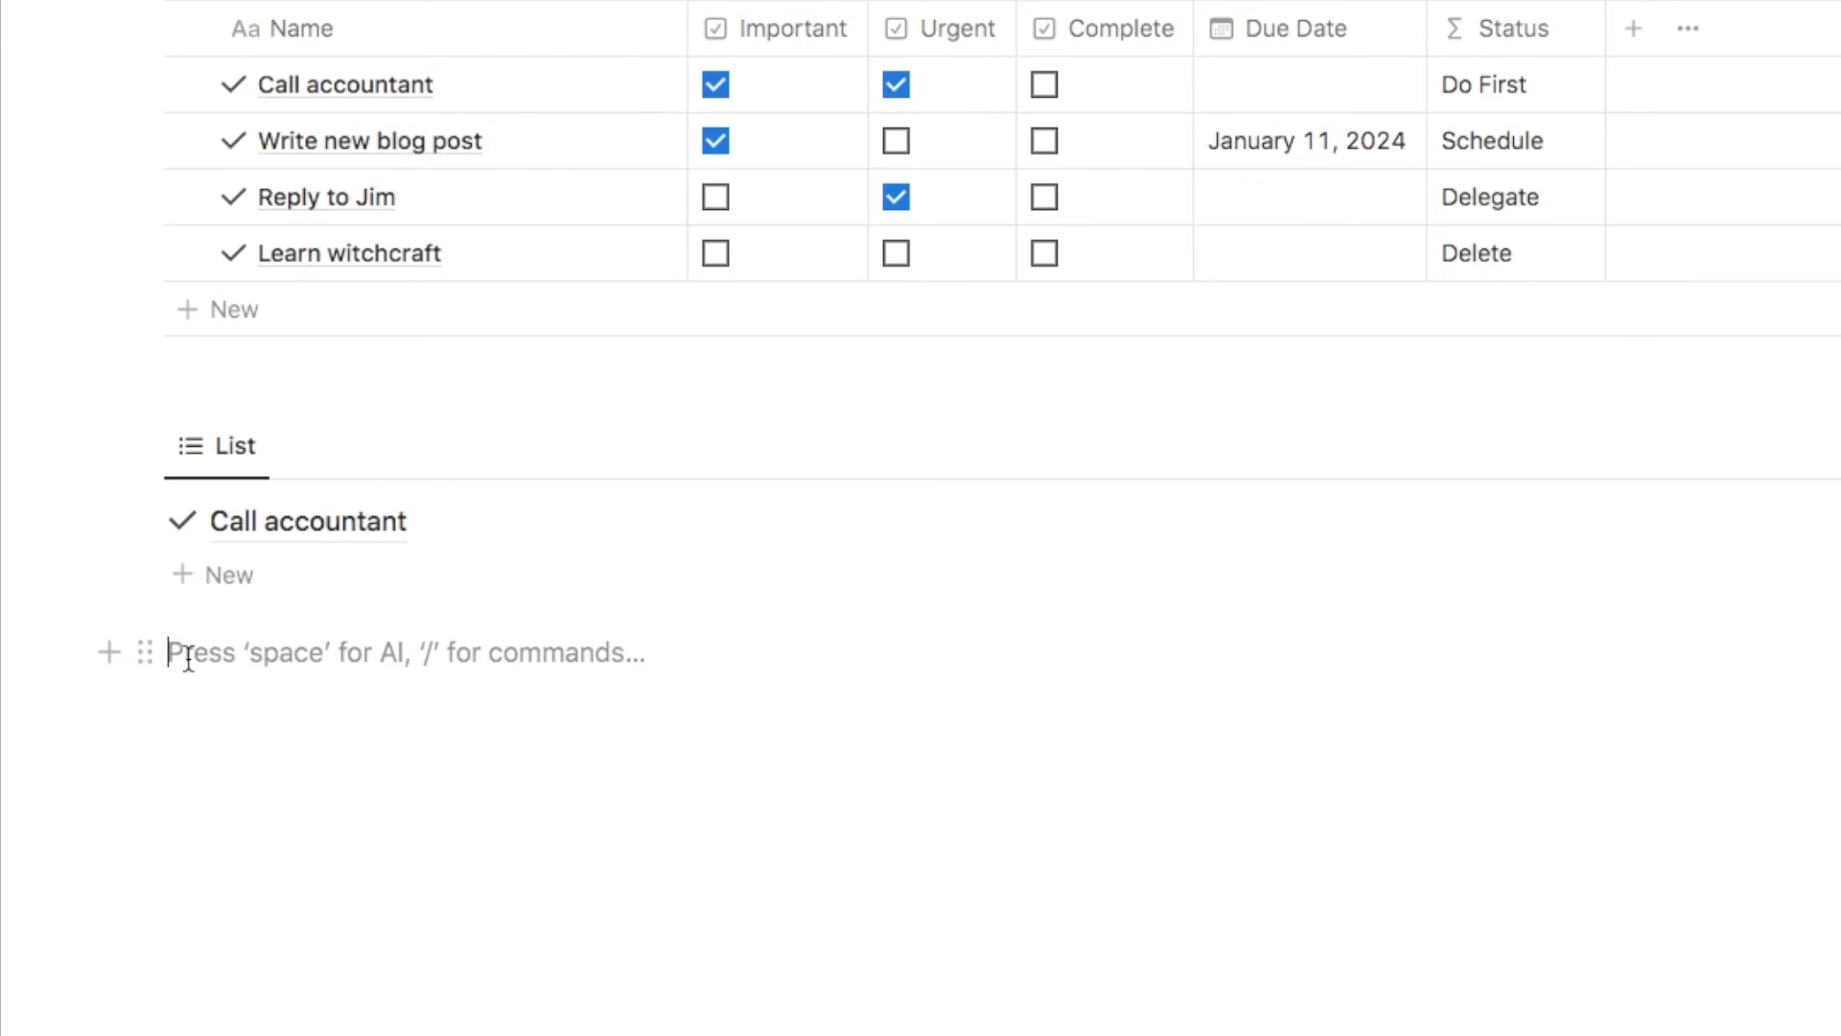
{"action": "type", "text": "/callo"}
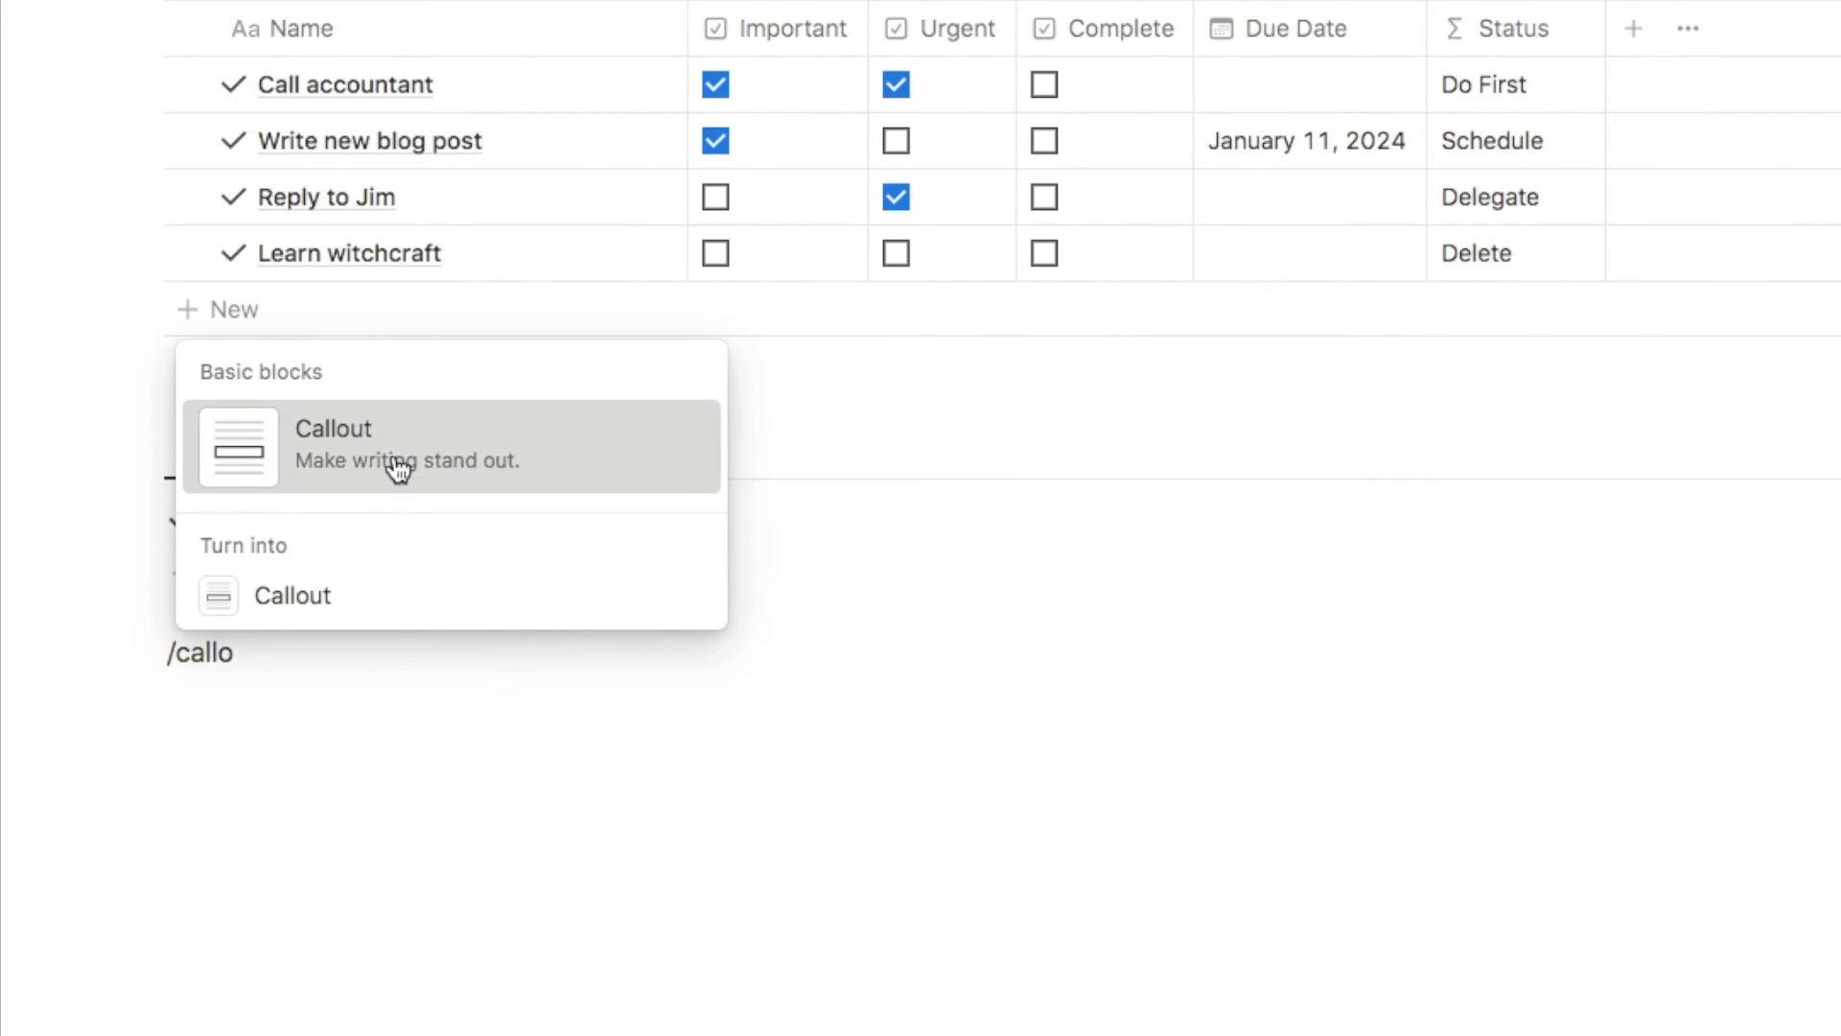
{"action": "left_click", "coordinate": [388, 463]}
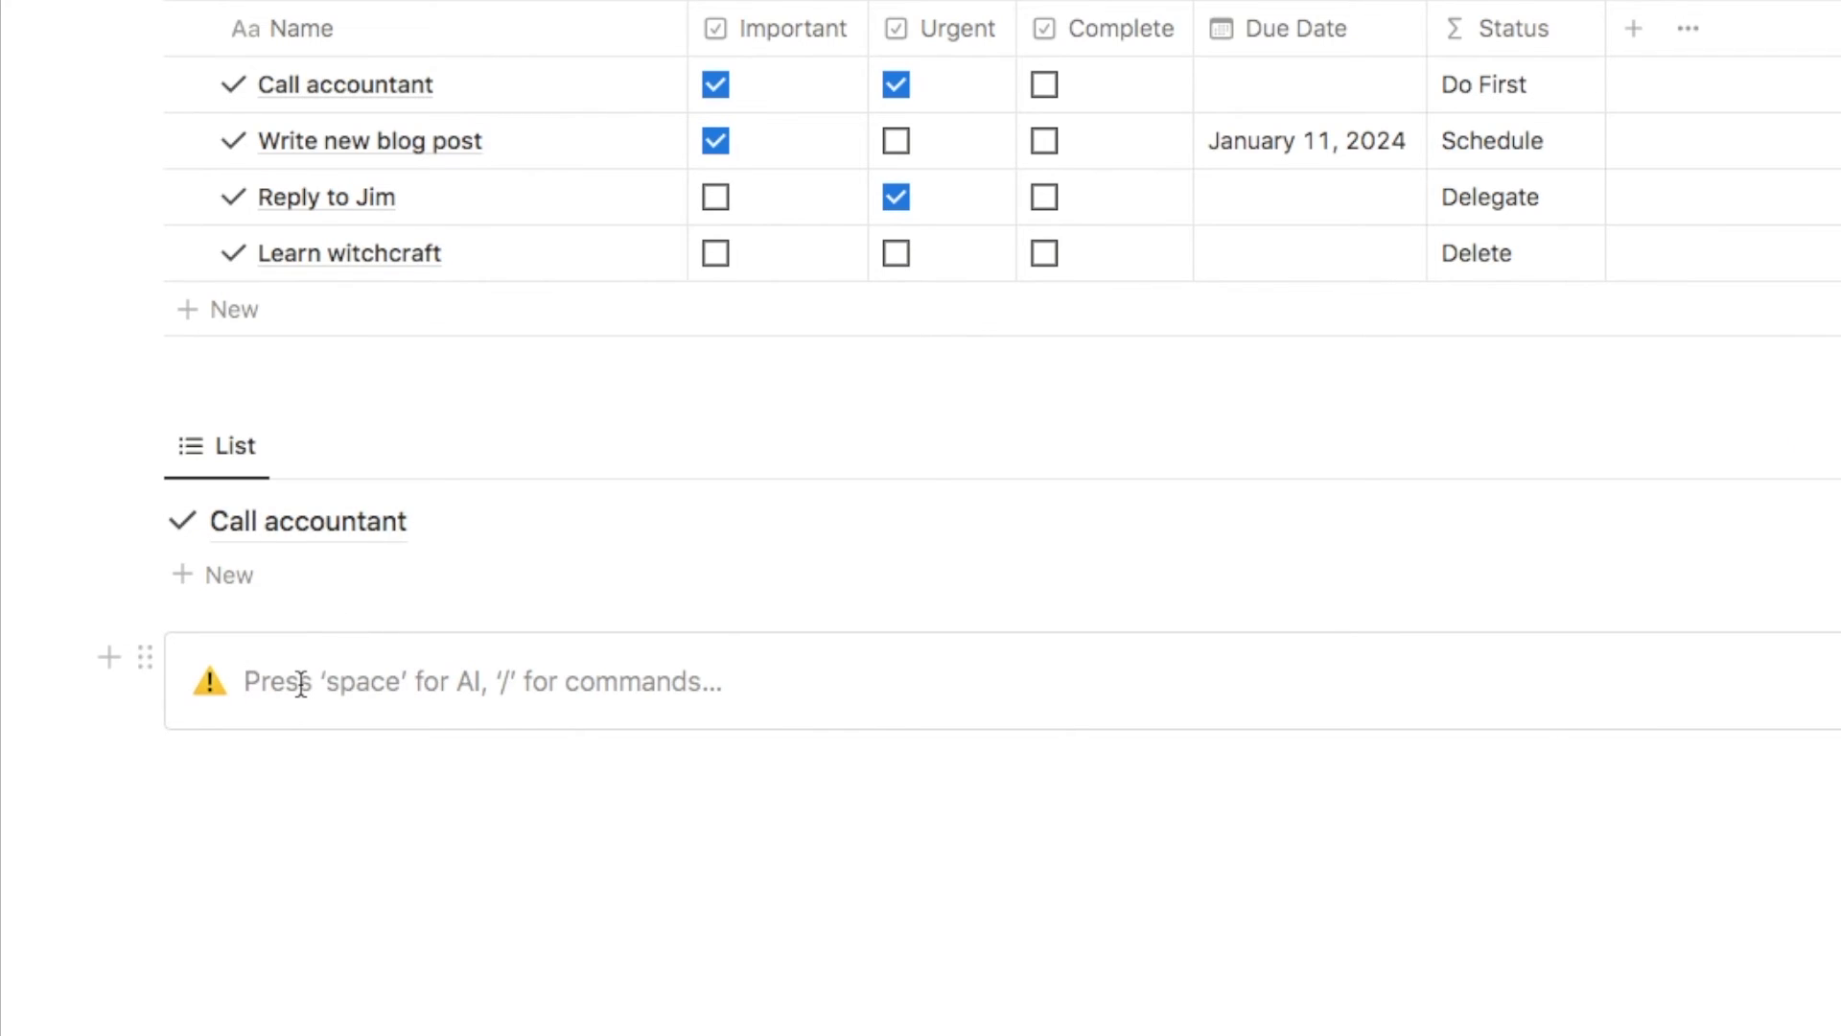
{"action": "type", "text": "DO FIRST"}
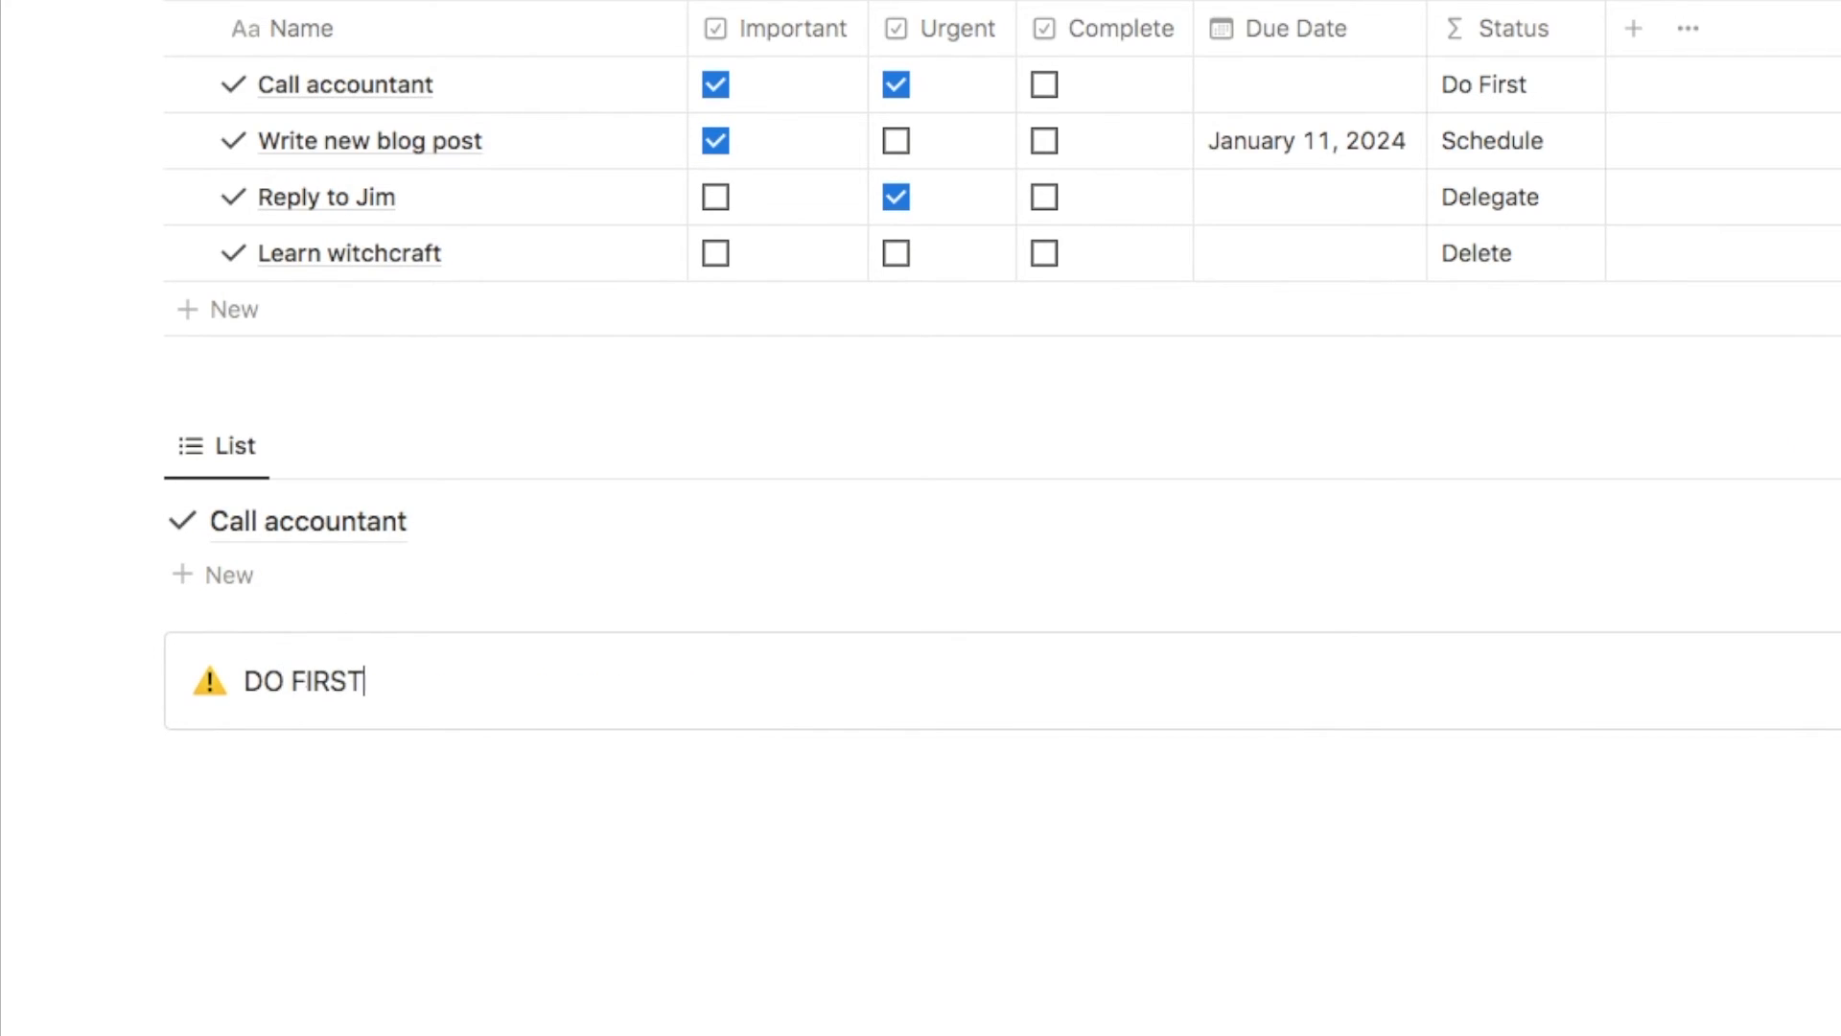
{"action": "left_click_drag", "start_coordinate": [398, 685], "coordinate": [267, 687]}
{"action": "key", "text": "ctrl+b"}
{"action": "left_click", "coordinate": [403, 678]}
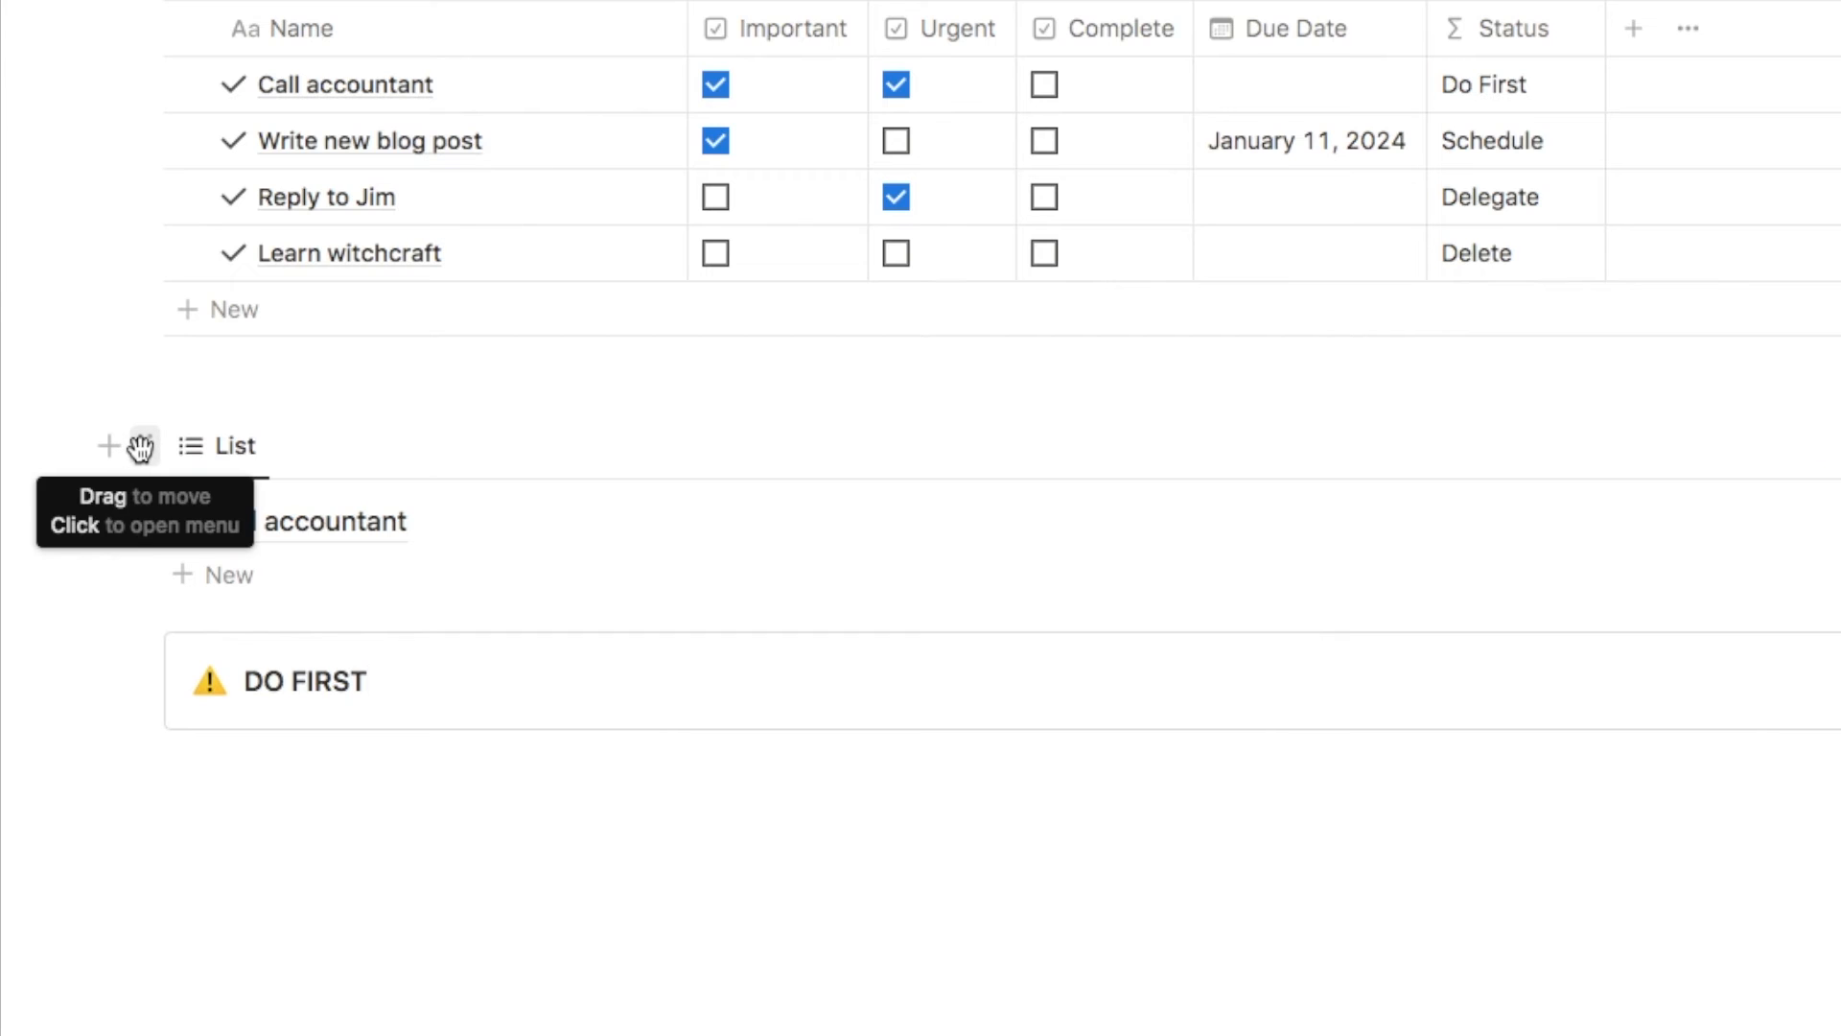
Move the list view into the DO FIRST callout, directly beneath its title
{"action": "left_click_drag", "start_coordinate": [141, 447], "coordinate": [273, 695]}
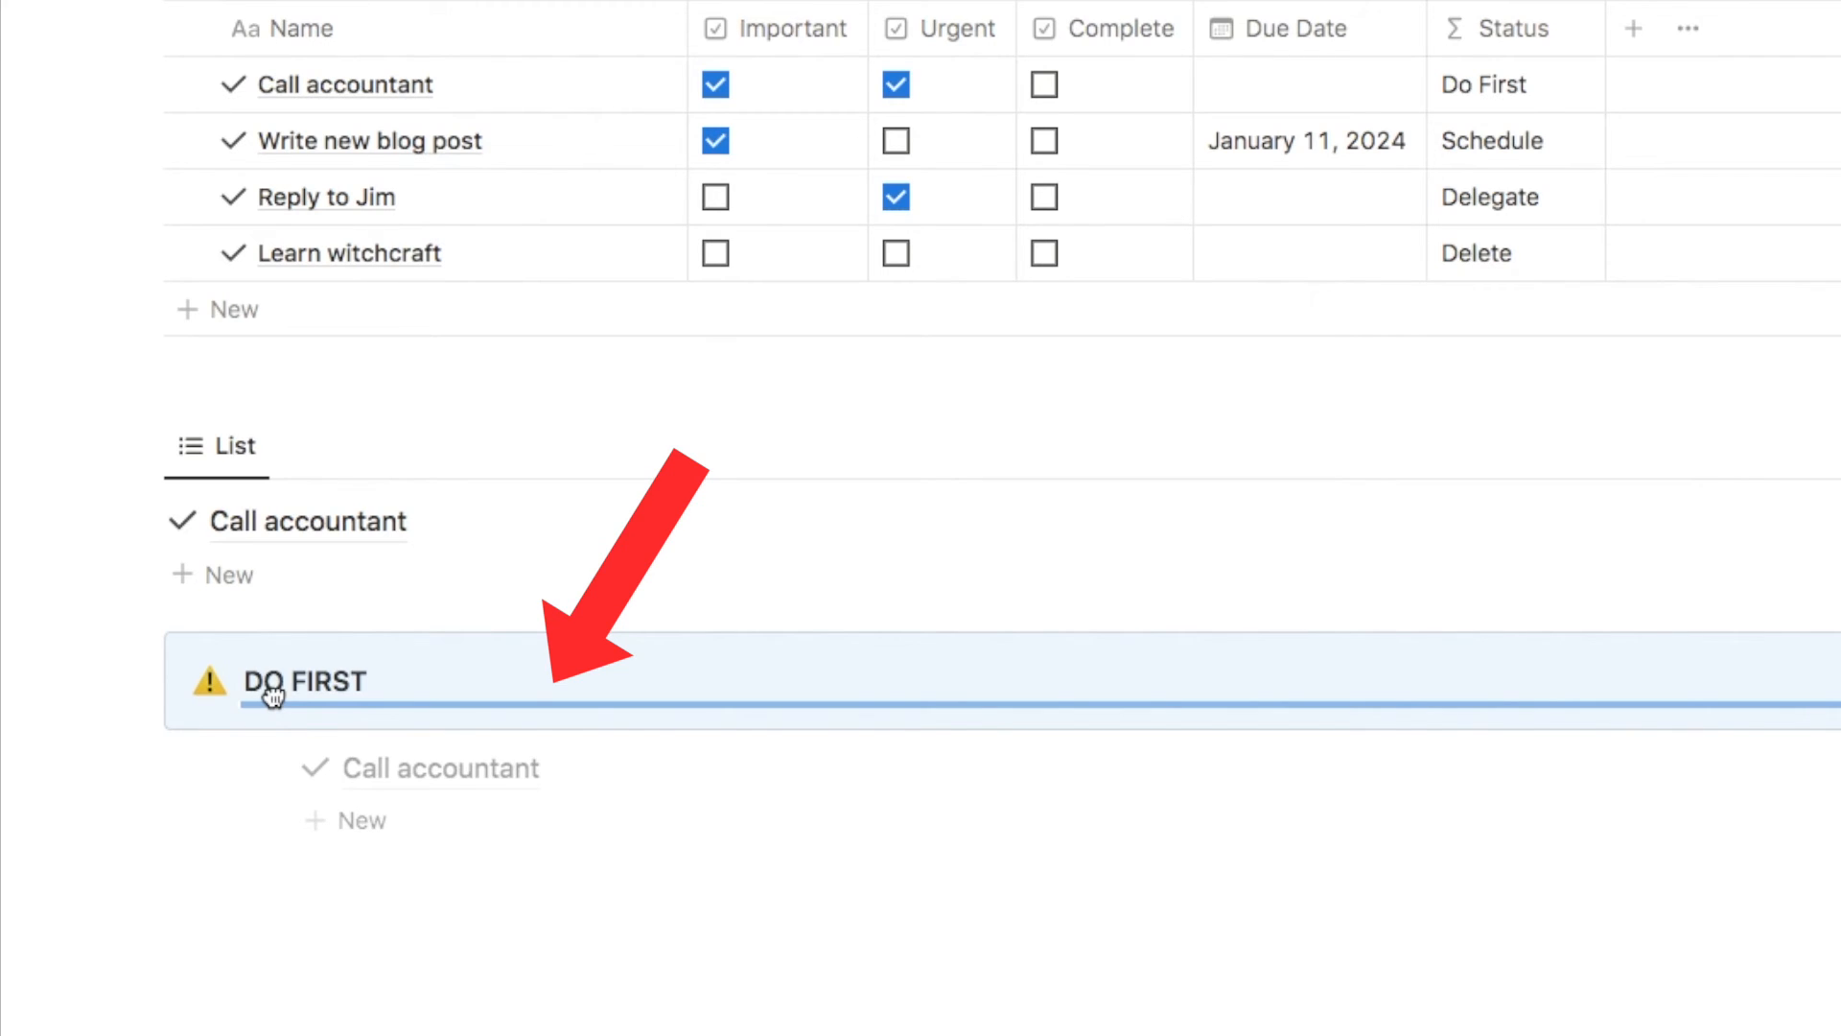
{"action": "left_click_drag", "start_coordinate": [273, 694], "coordinate": [272, 694]}
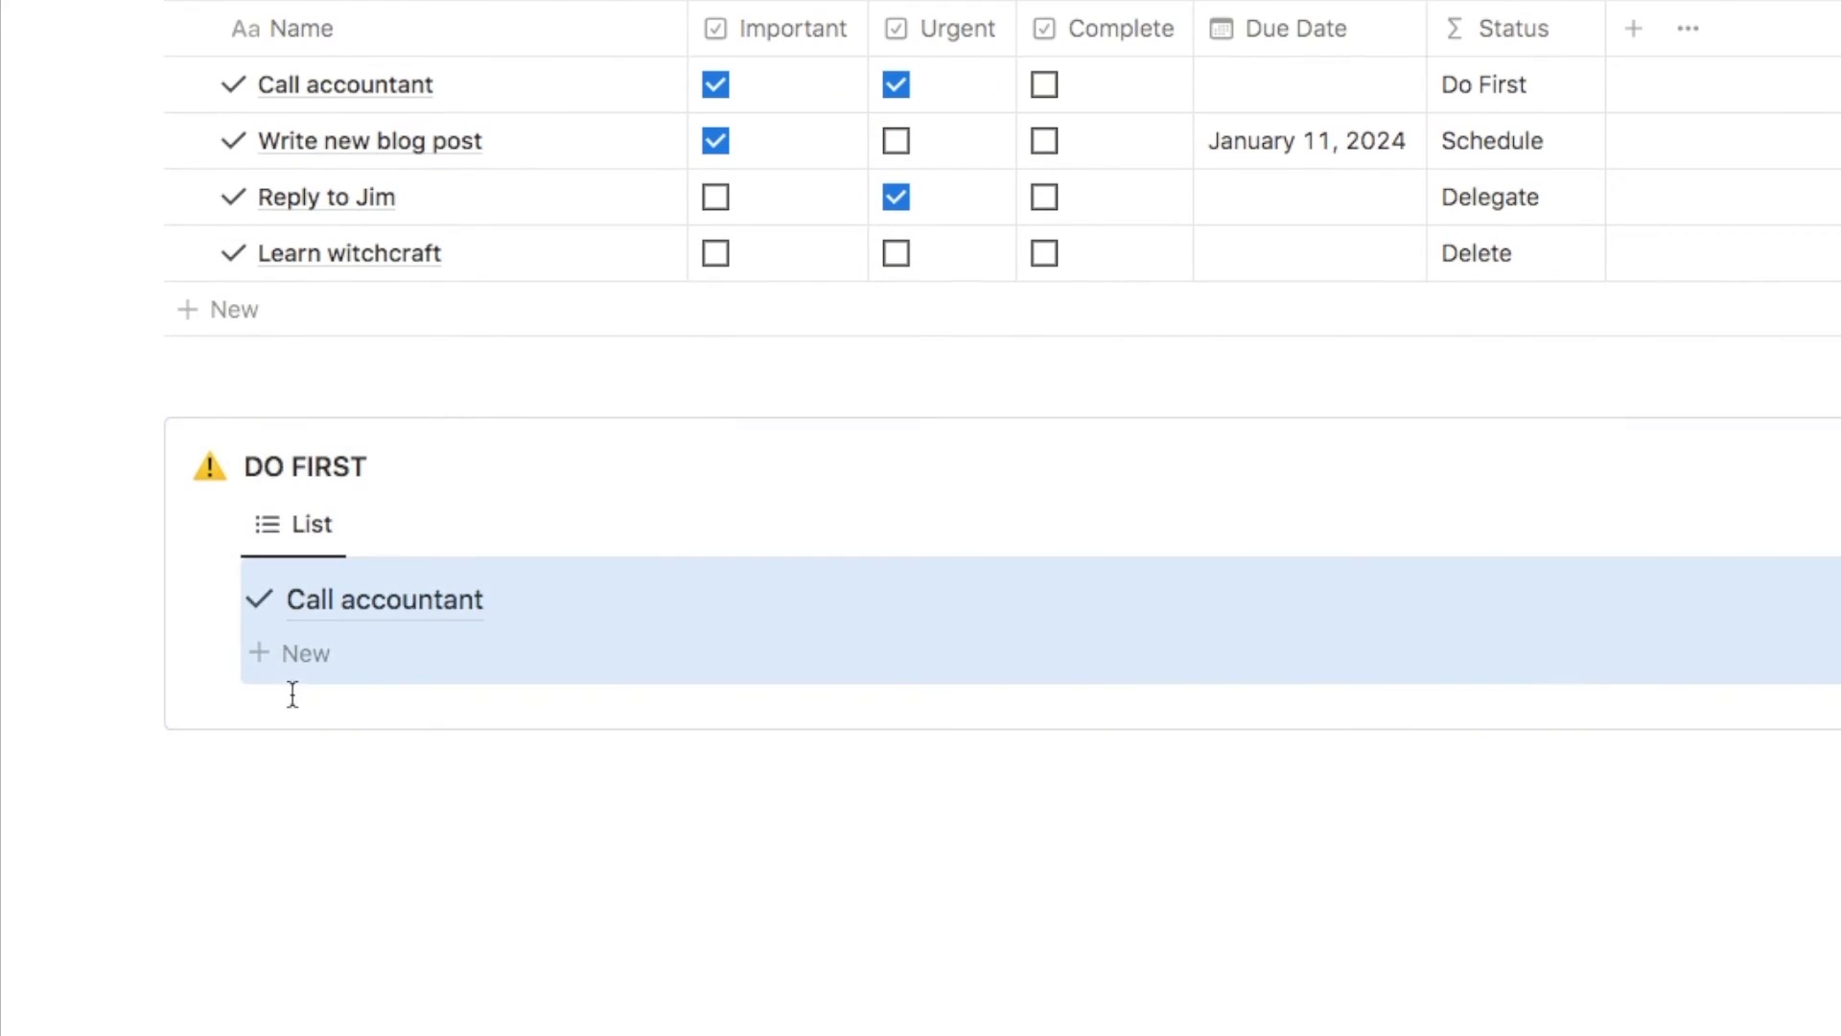
{"action": "left_click", "coordinate": [369, 467]}
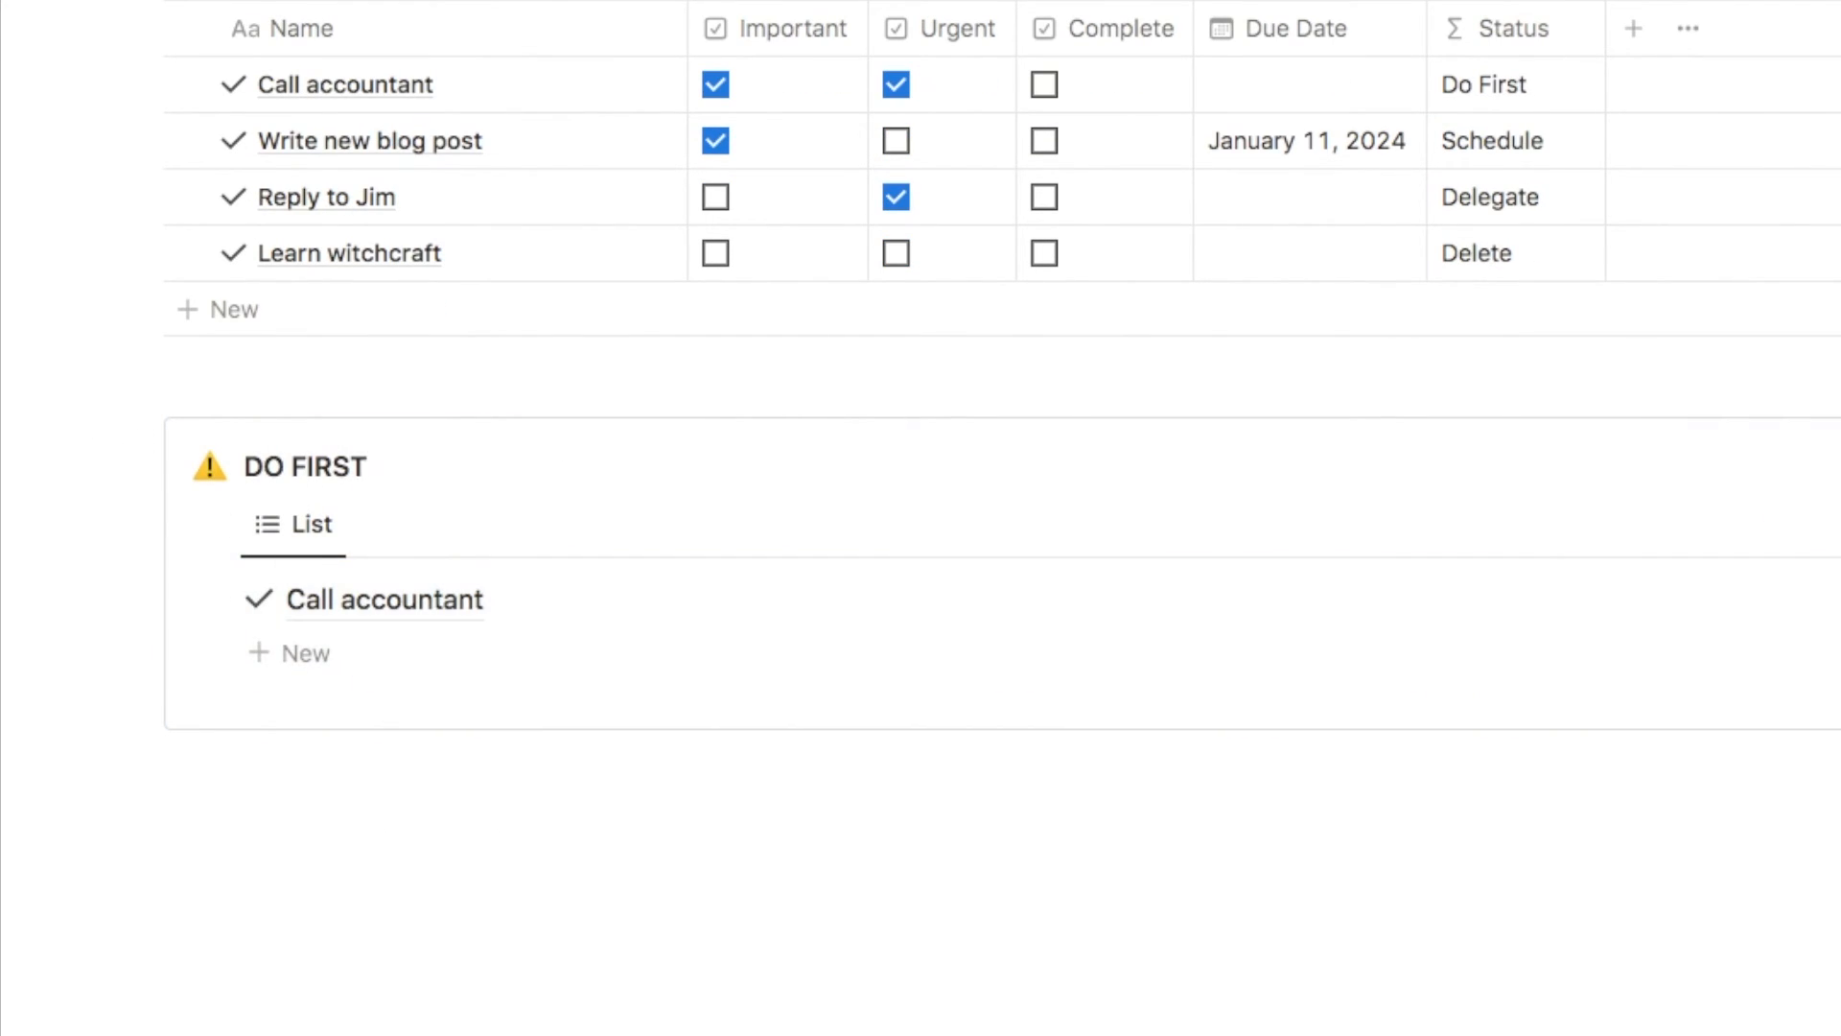
Replace the DO FIRST callout's warning emoji with a green circled checkmark icon
{"action": "left_click", "coordinate": [208, 475]}
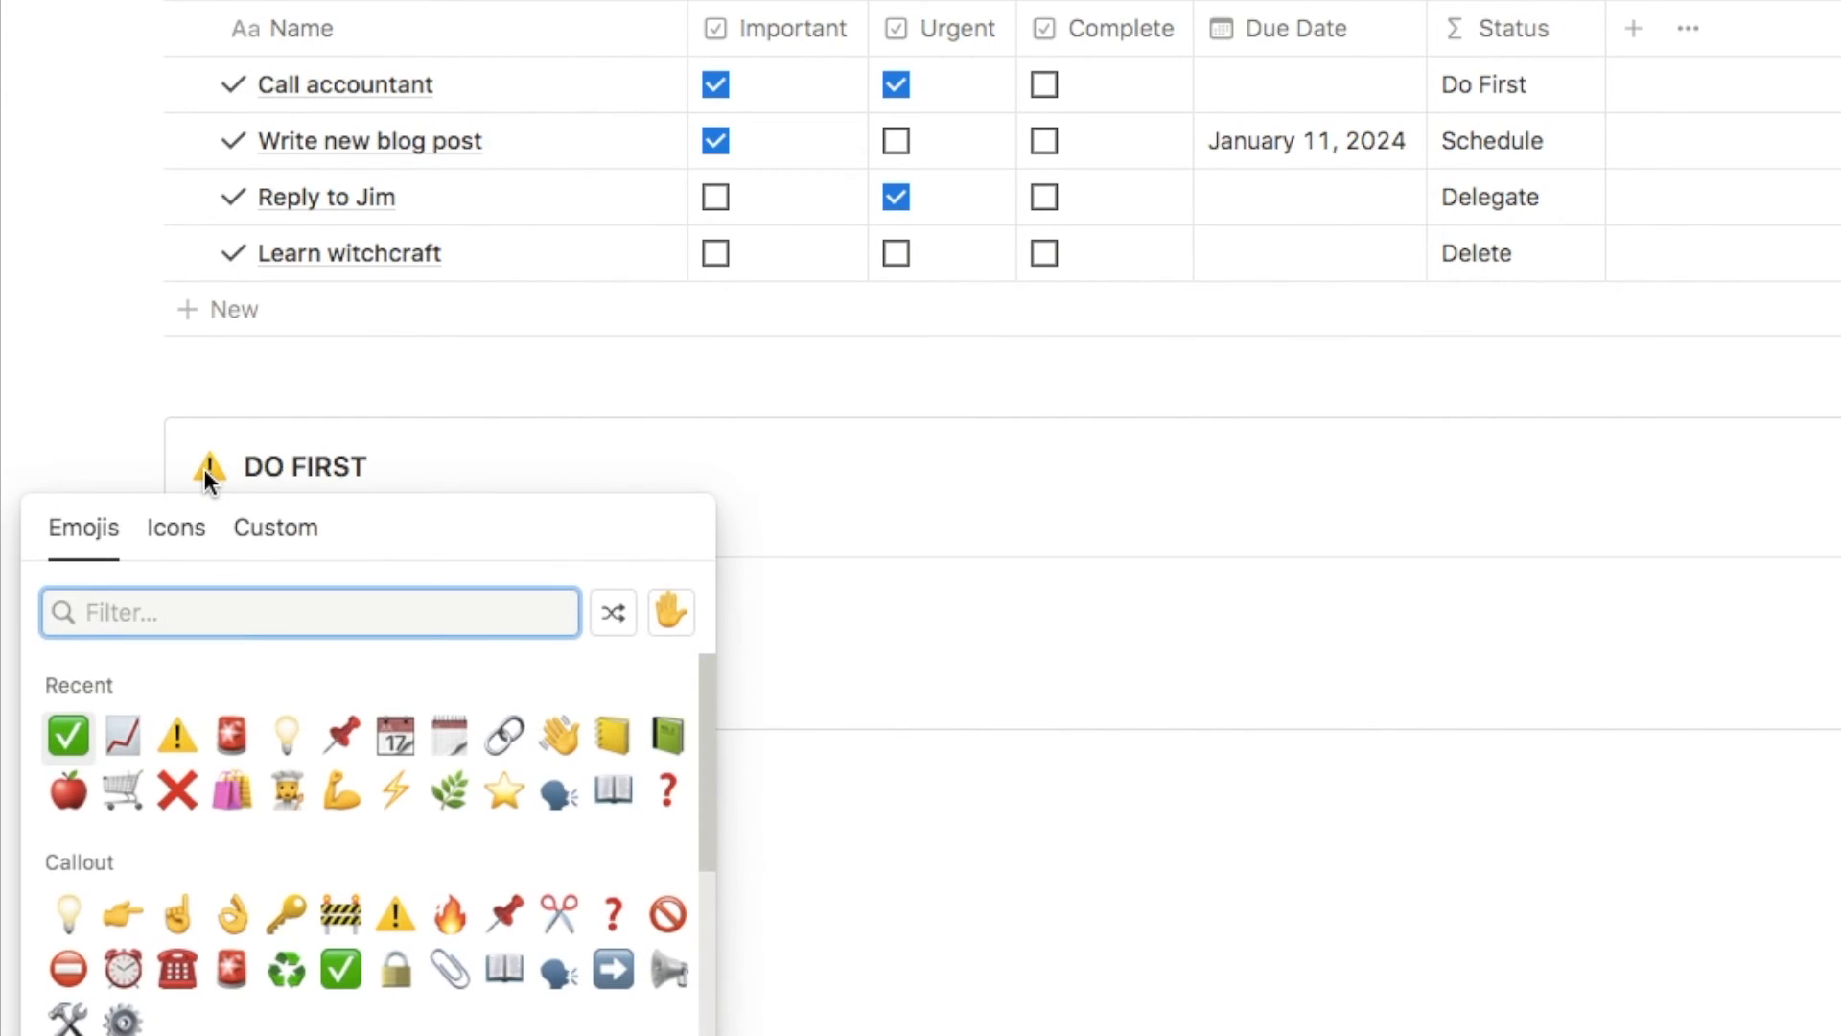
{"action": "left_click", "coordinate": [175, 537]}
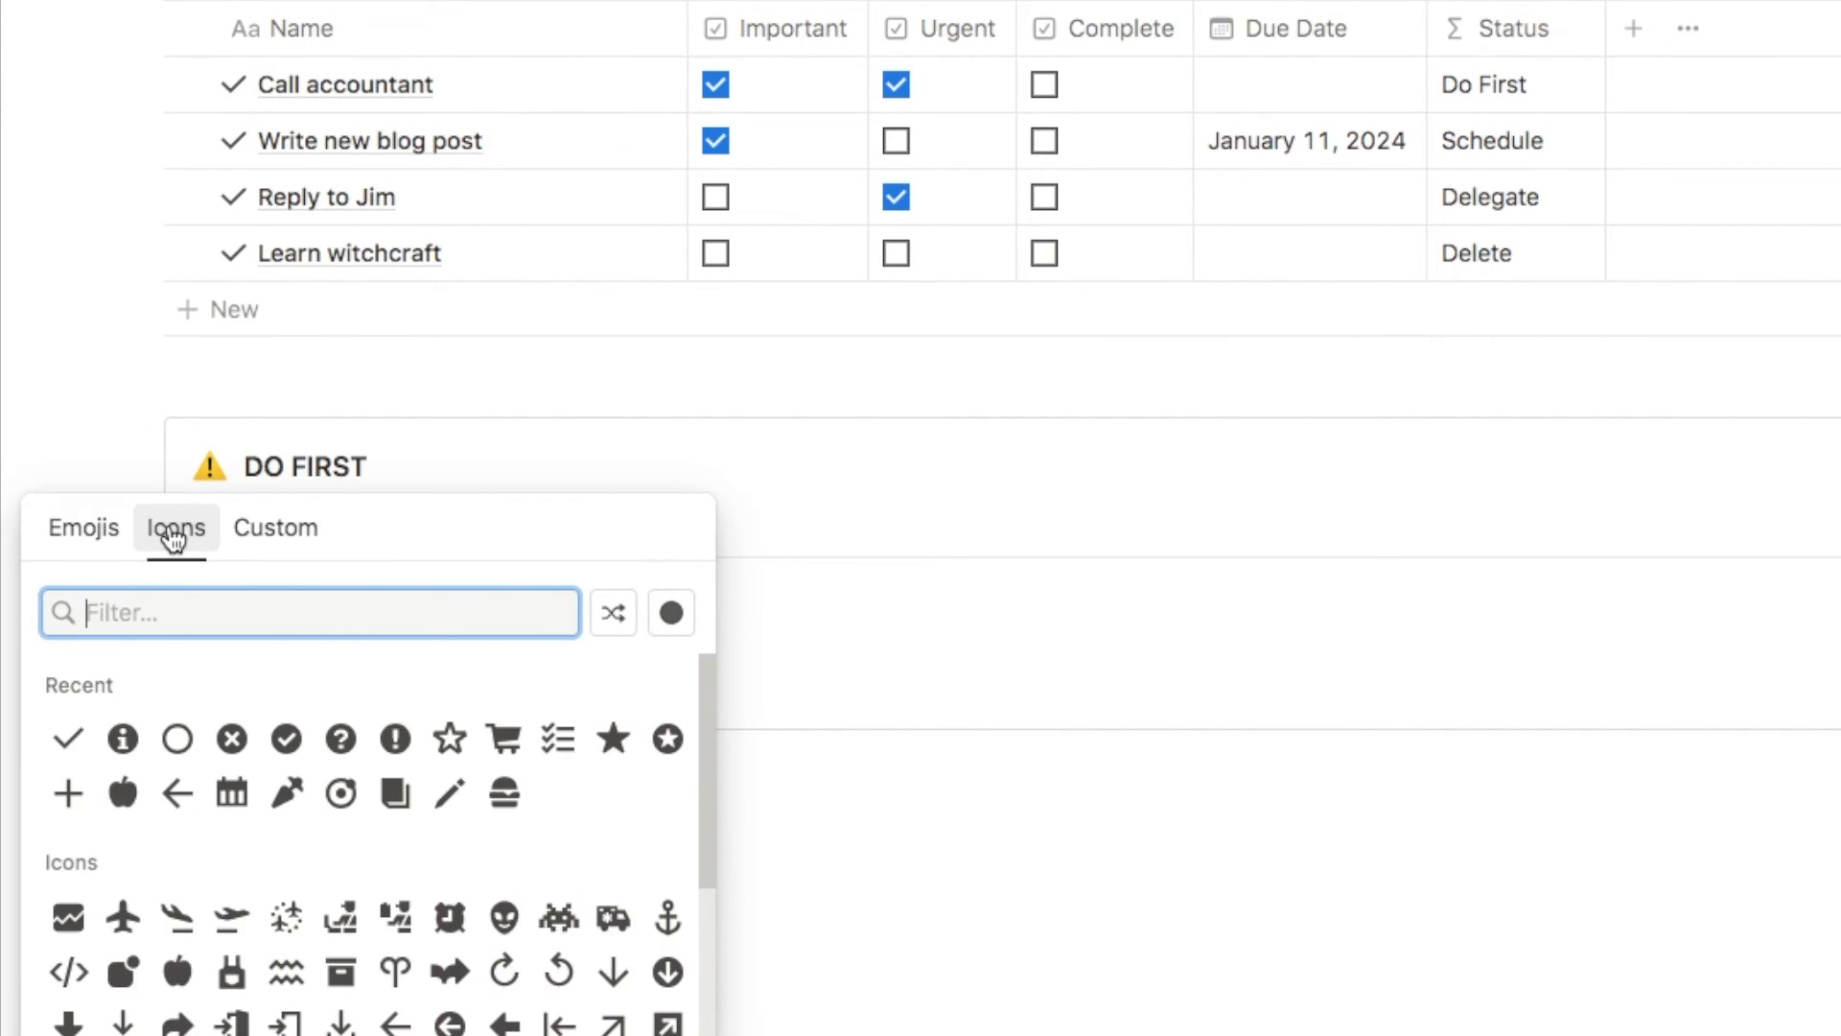
{"action": "left_click", "coordinate": [674, 623]}
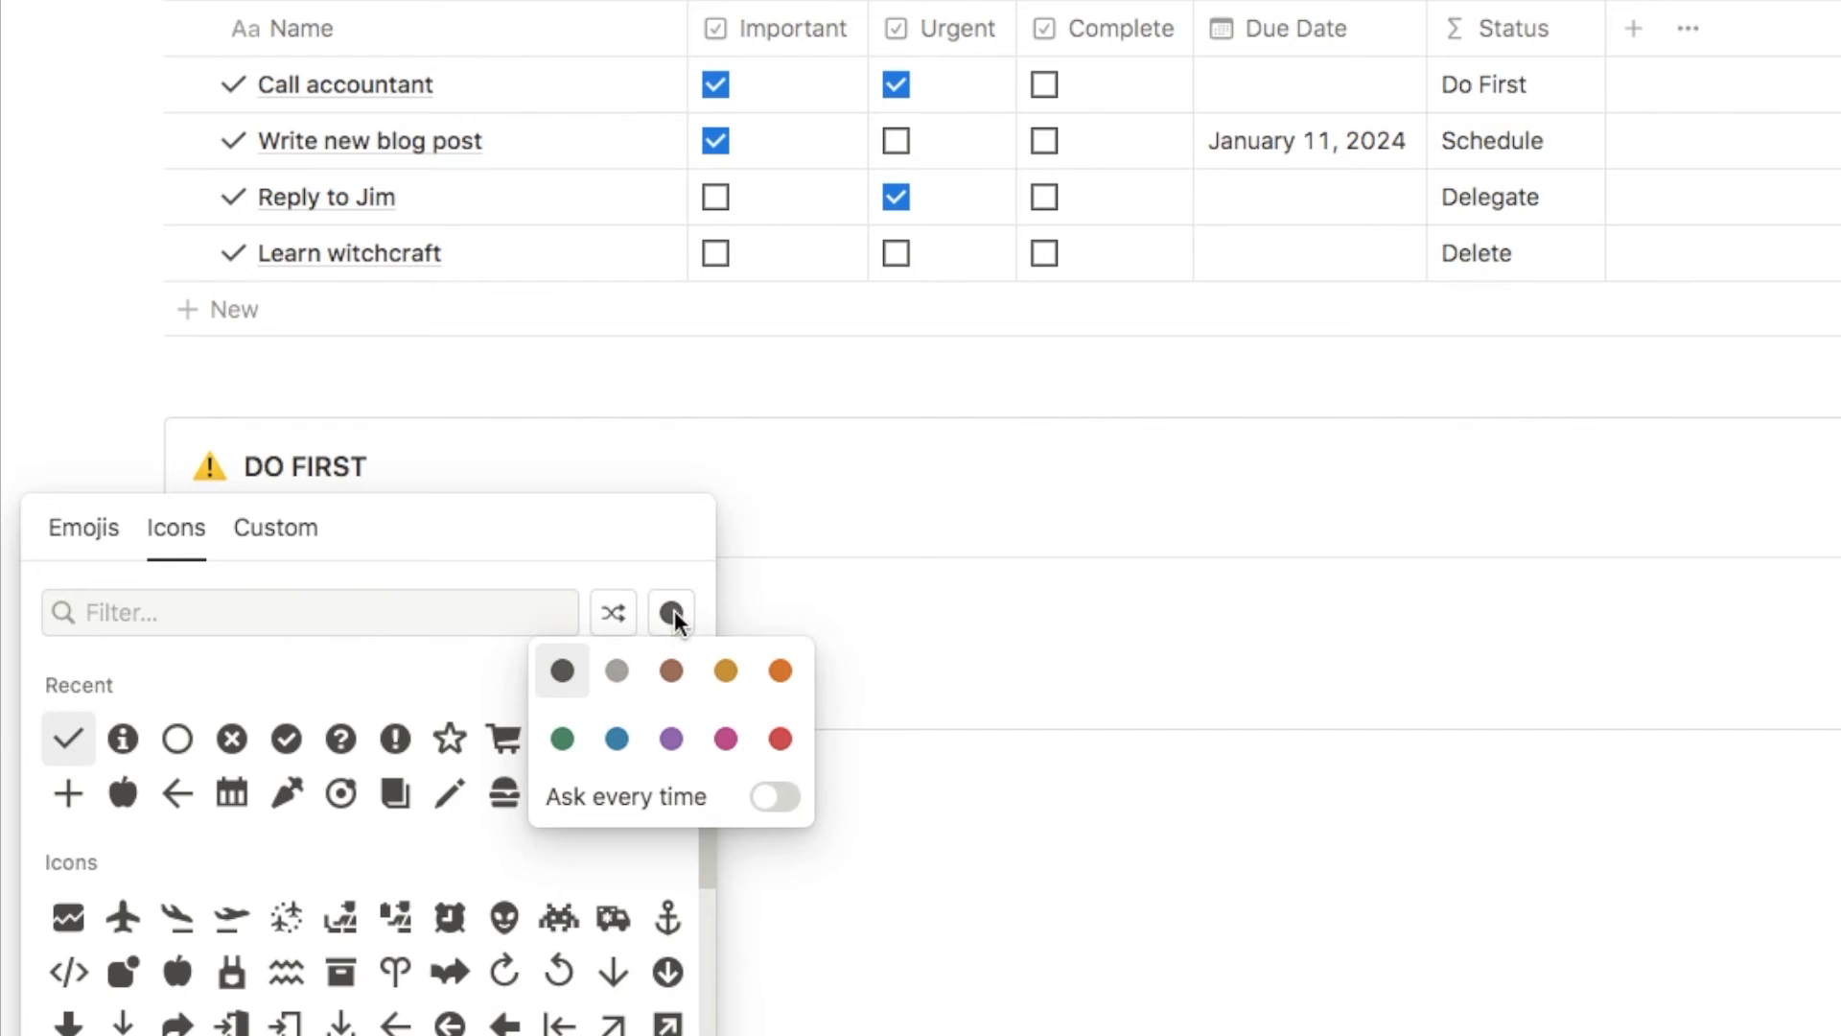
{"action": "left_click", "coordinate": [563, 742]}
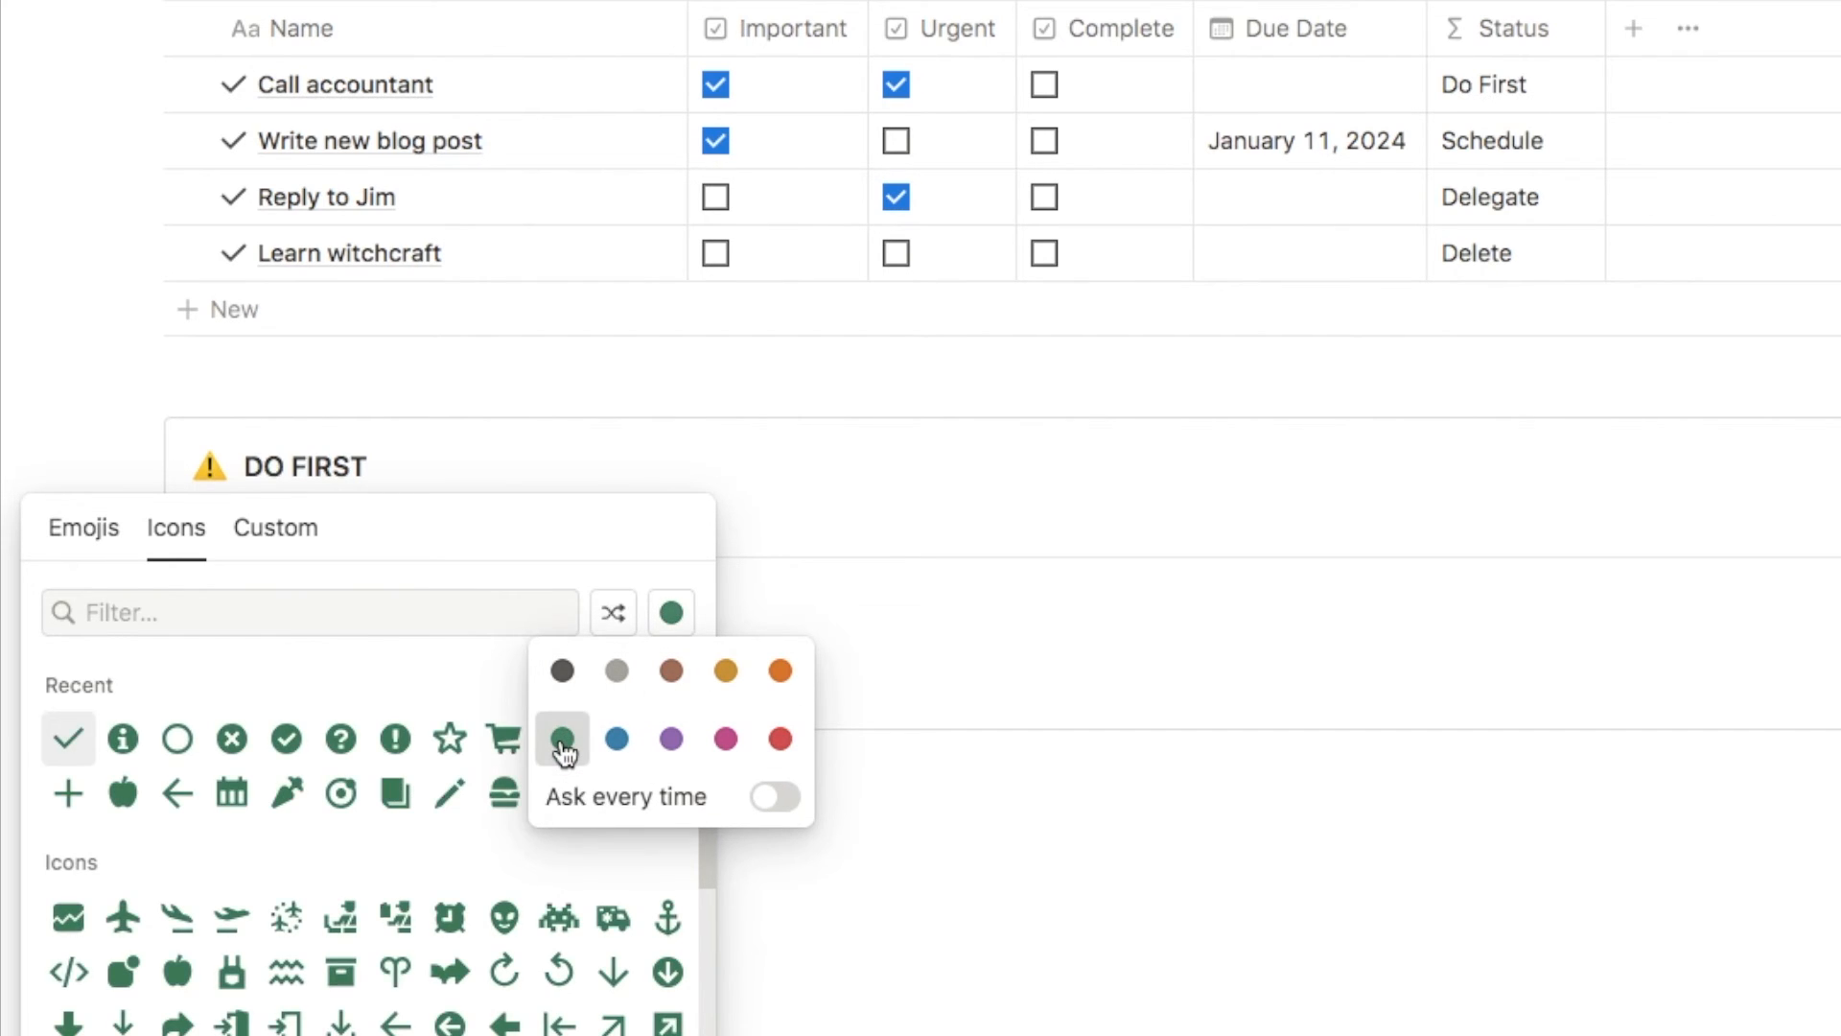
{"action": "left_click", "coordinate": [287, 740]}
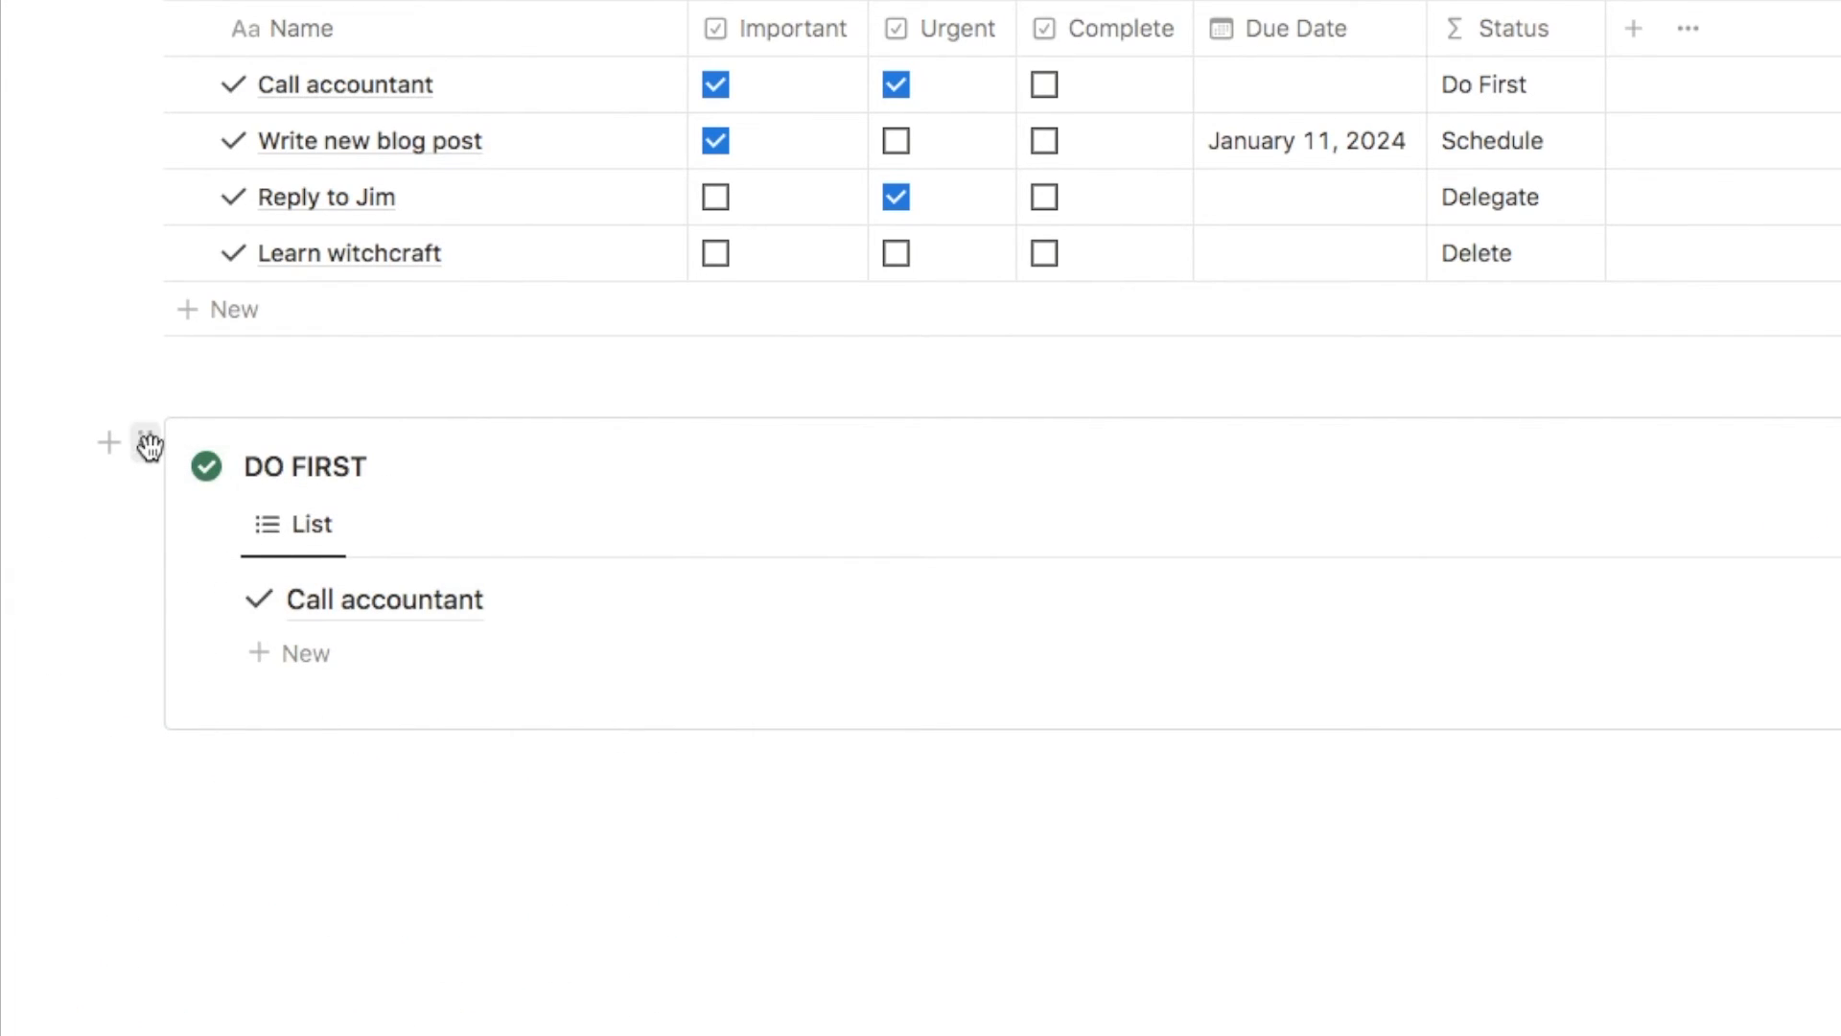
Give the DO FIRST callout a green background
{"action": "left_click", "coordinate": [148, 444]}
{"action": "mouse_move", "coordinate": [277, 647]}
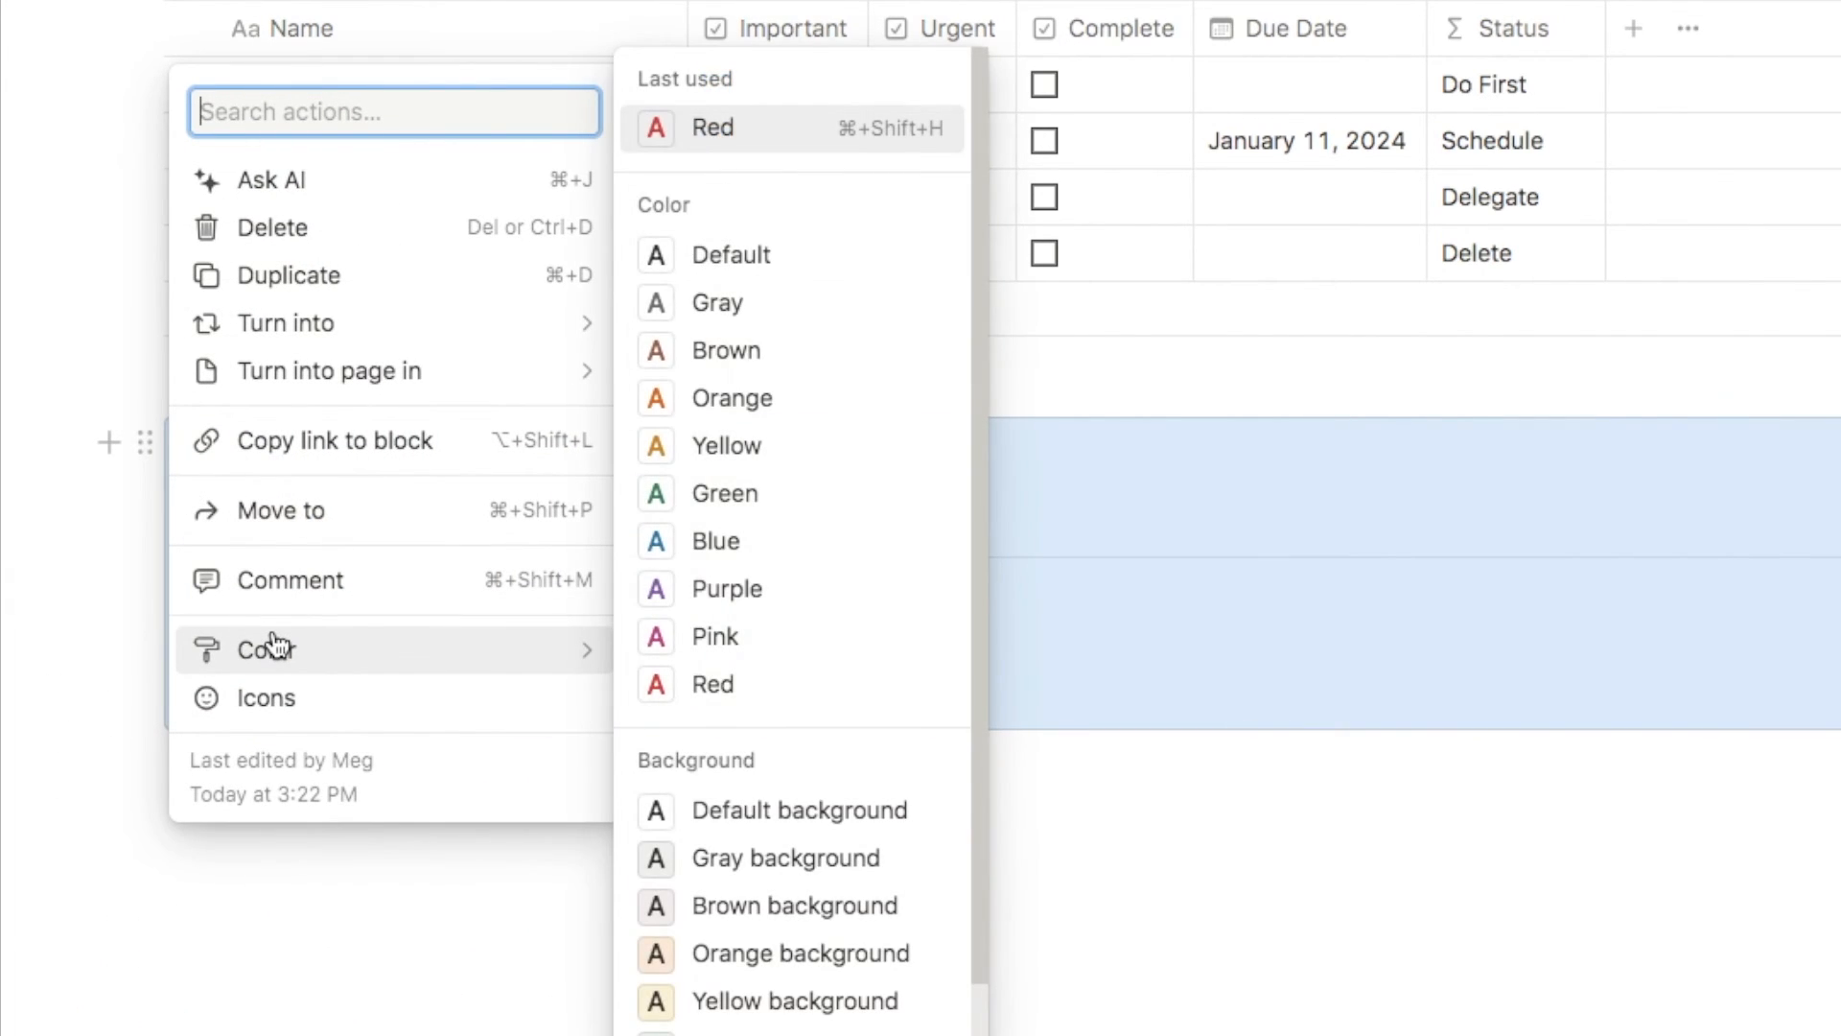
{"action": "scroll", "coordinate": [748, 872], "scroll_direction": "down", "scroll_amount": 1}
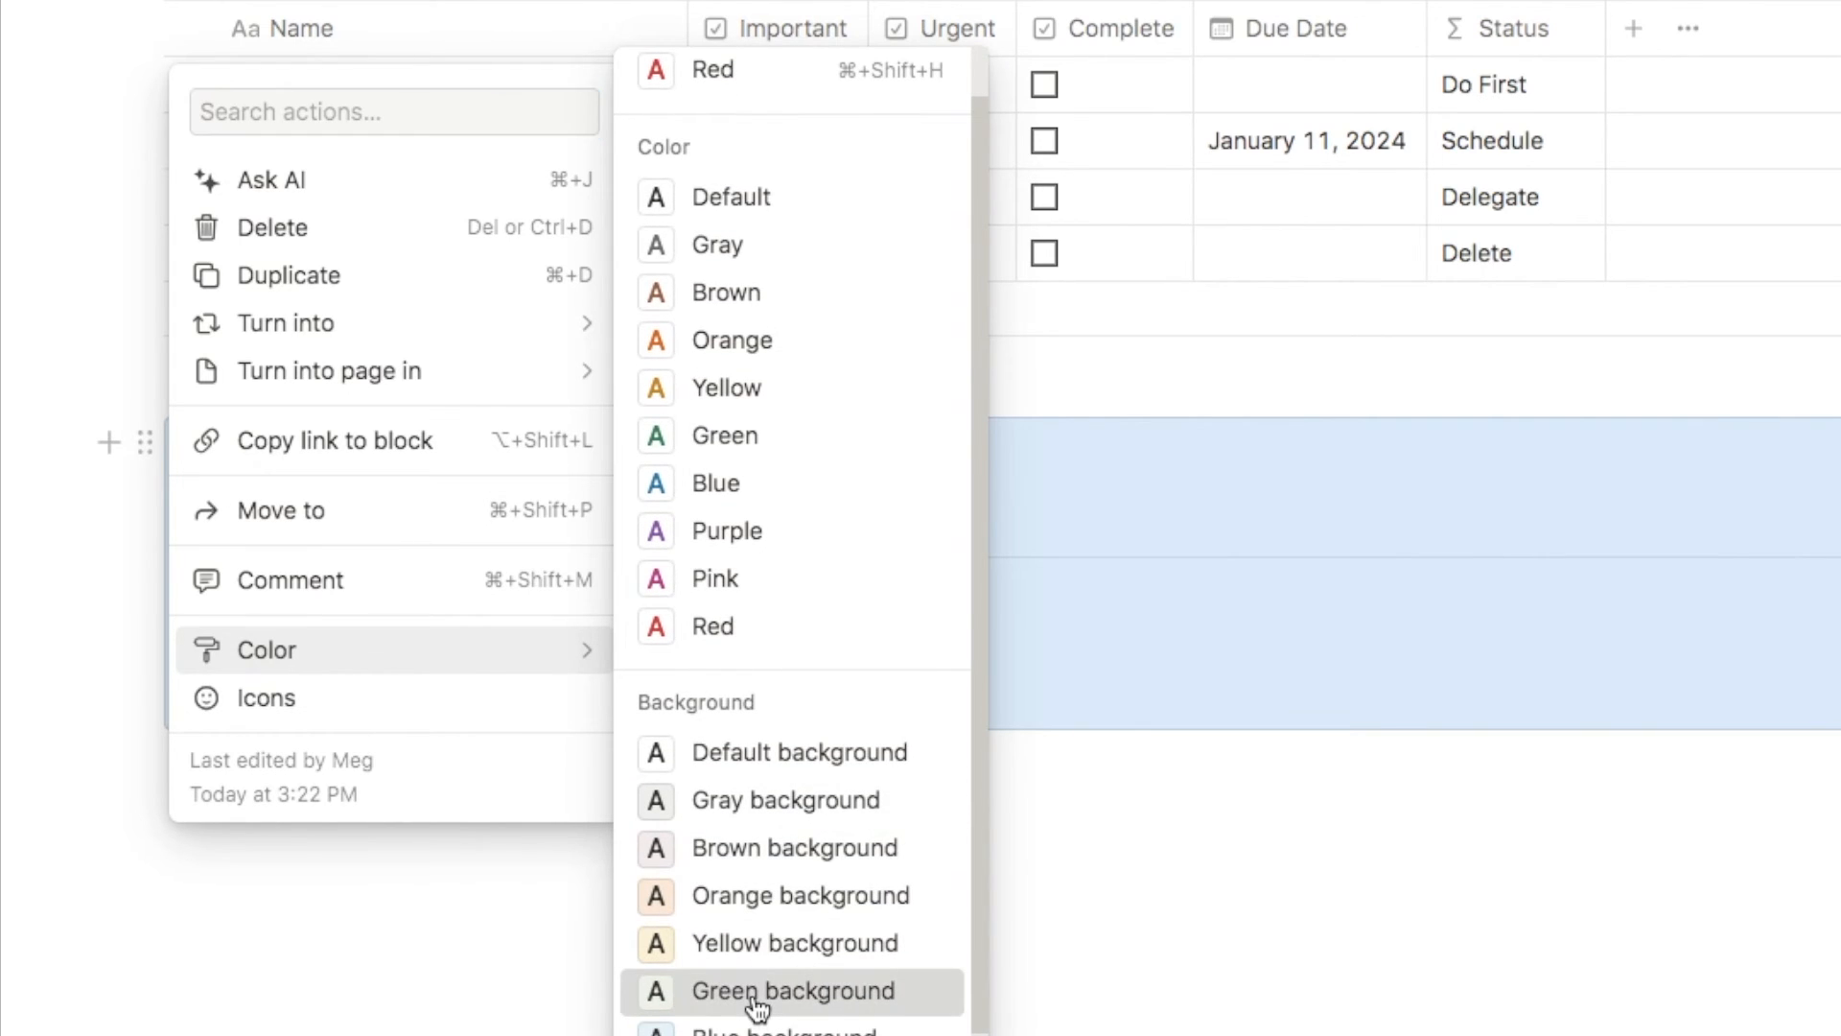
{"action": "left_click", "coordinate": [758, 998]}
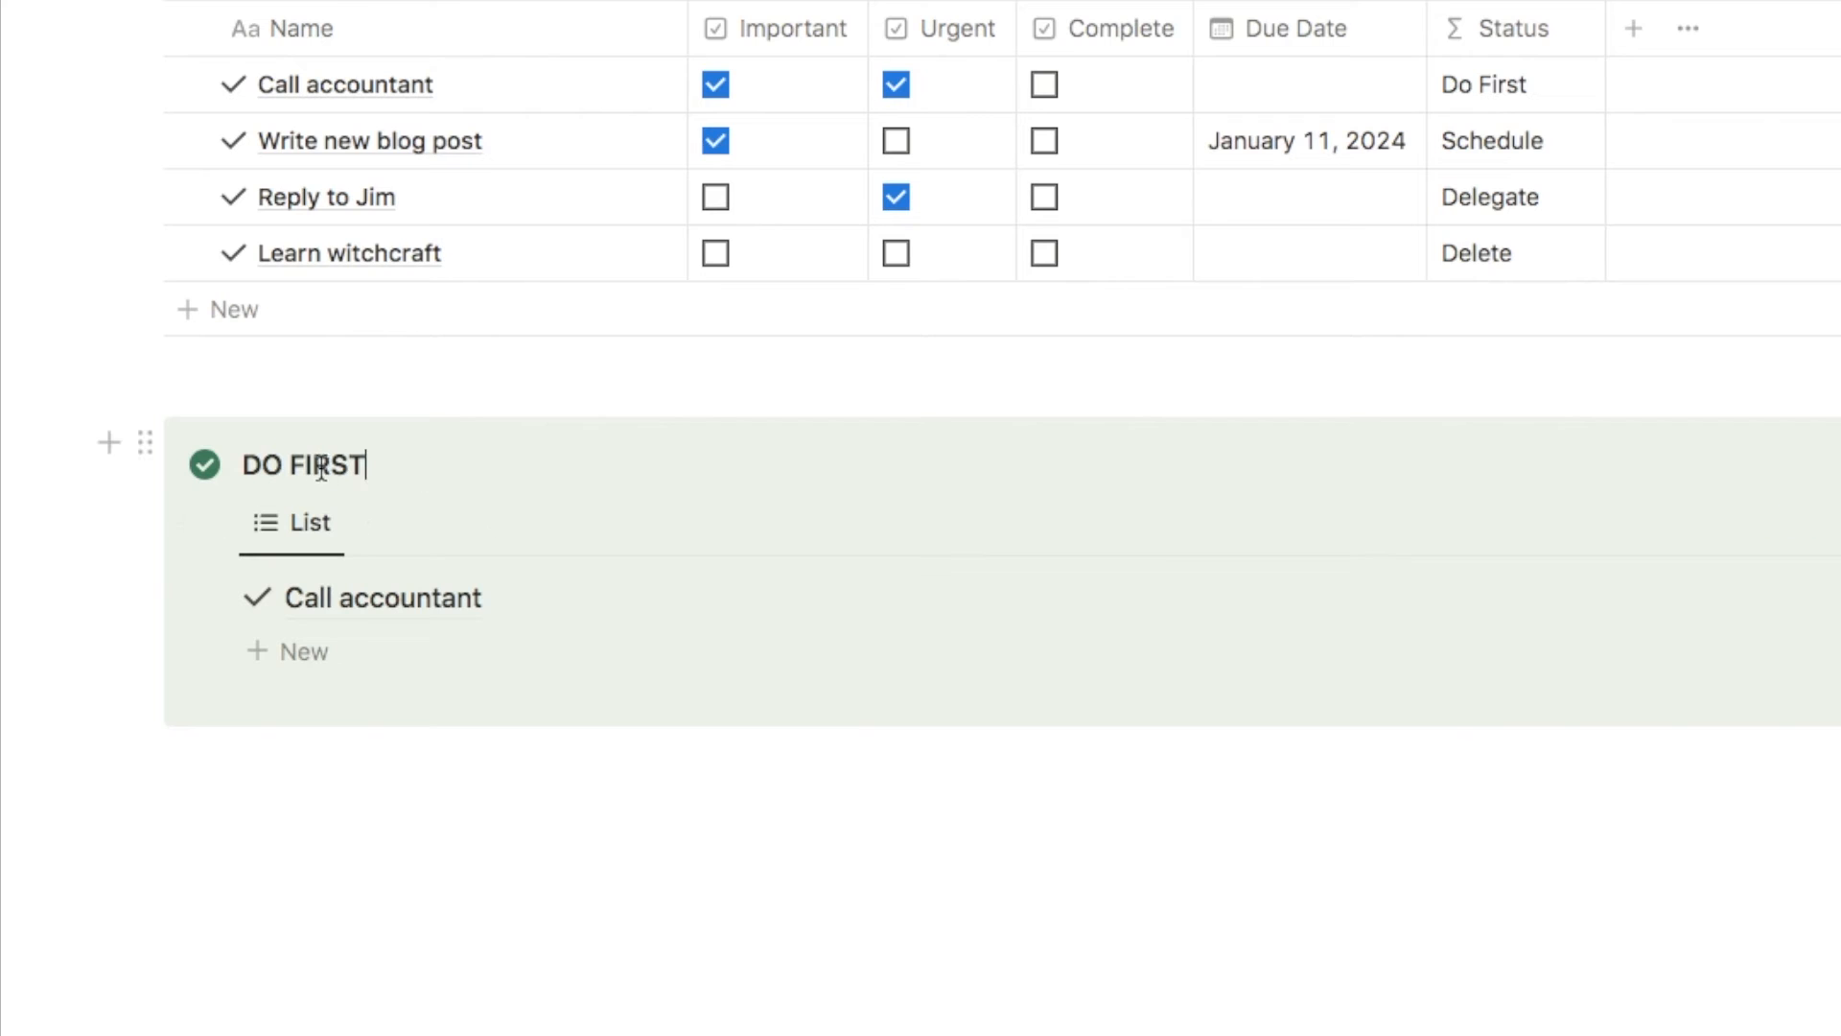
Insert a divider line between the DO FIRST title and its list view, leaving no empty line beneath it
{"action": "key", "text": "Return"}
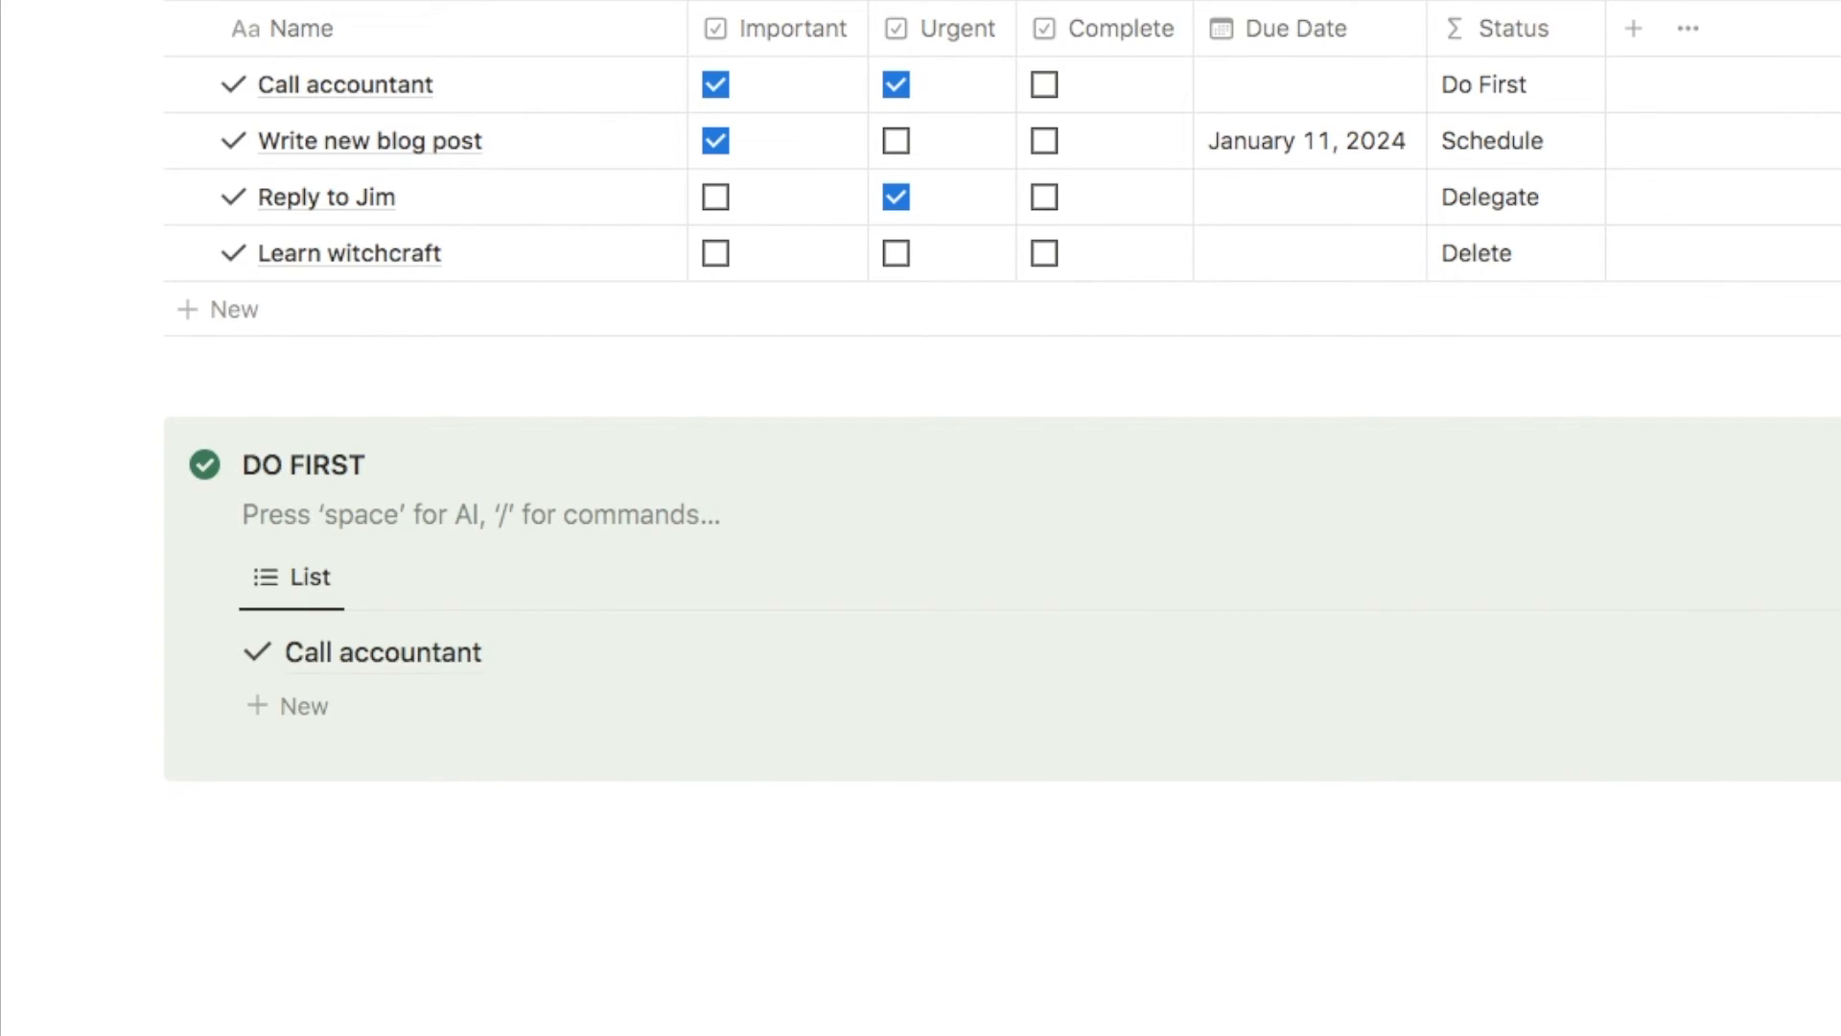
{"action": "type", "text": "--"}
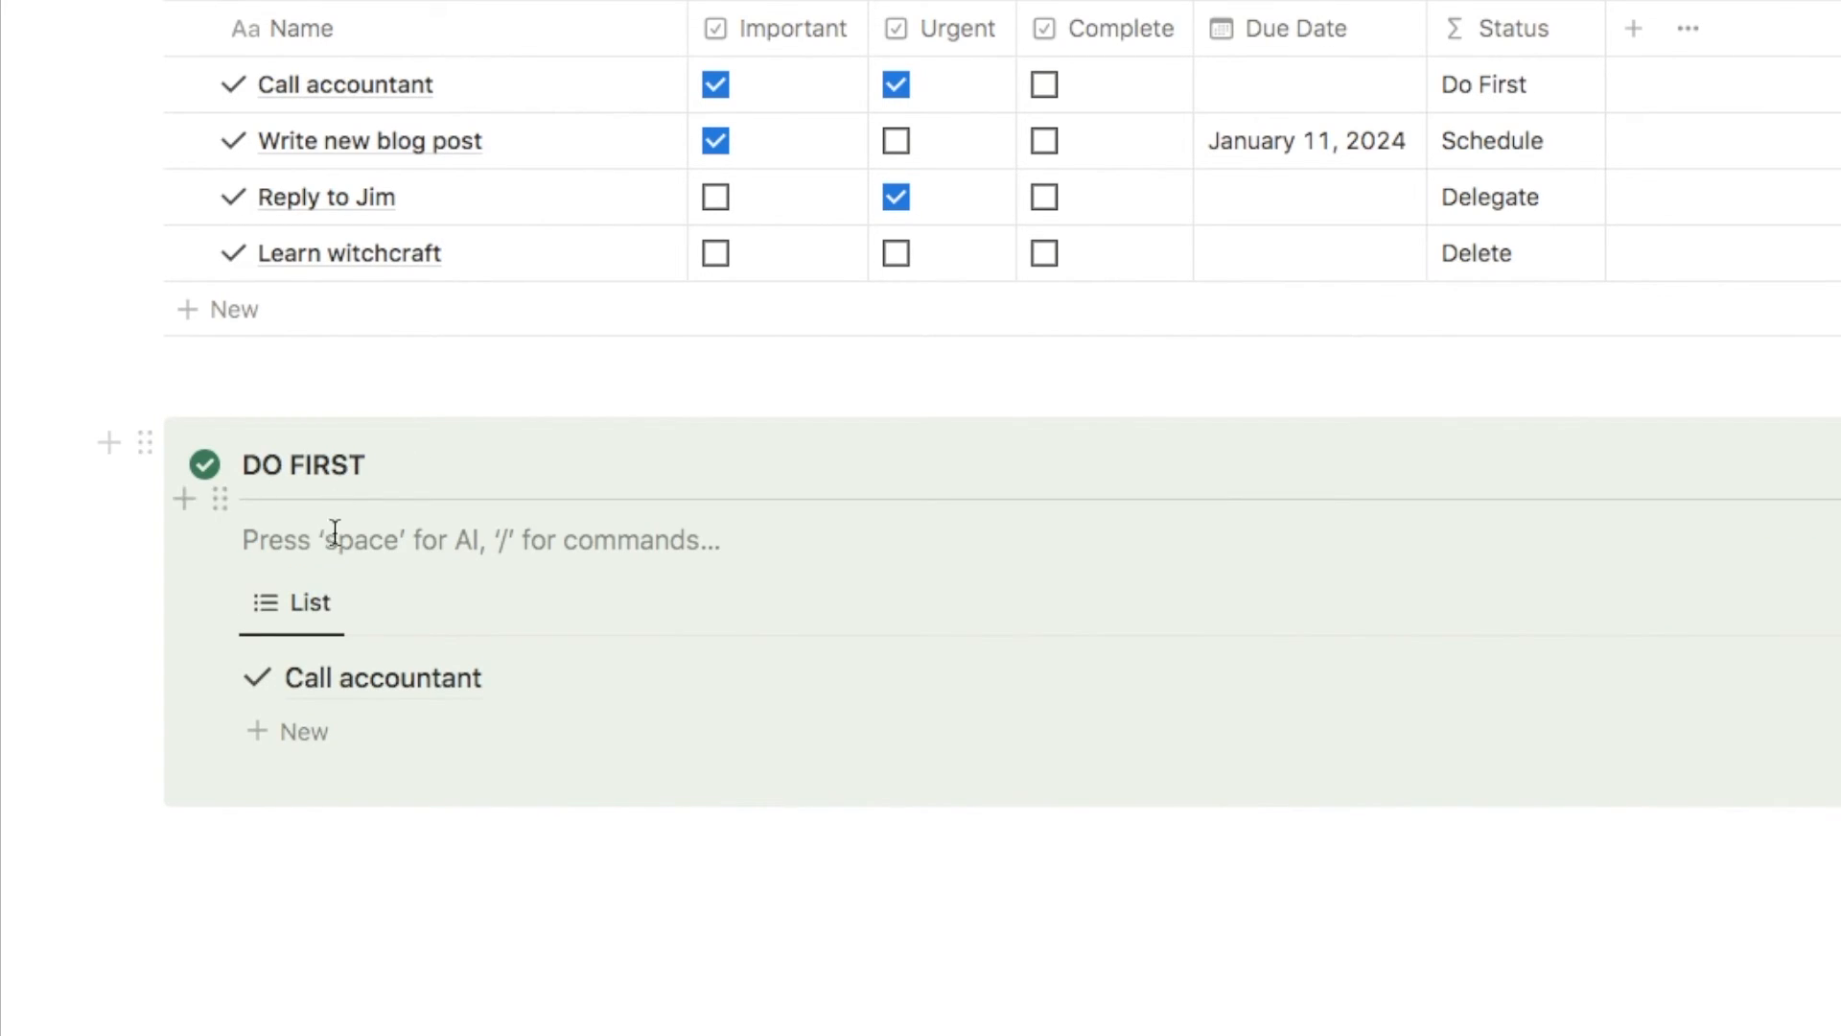
{"action": "key", "text": "BackSpace"}
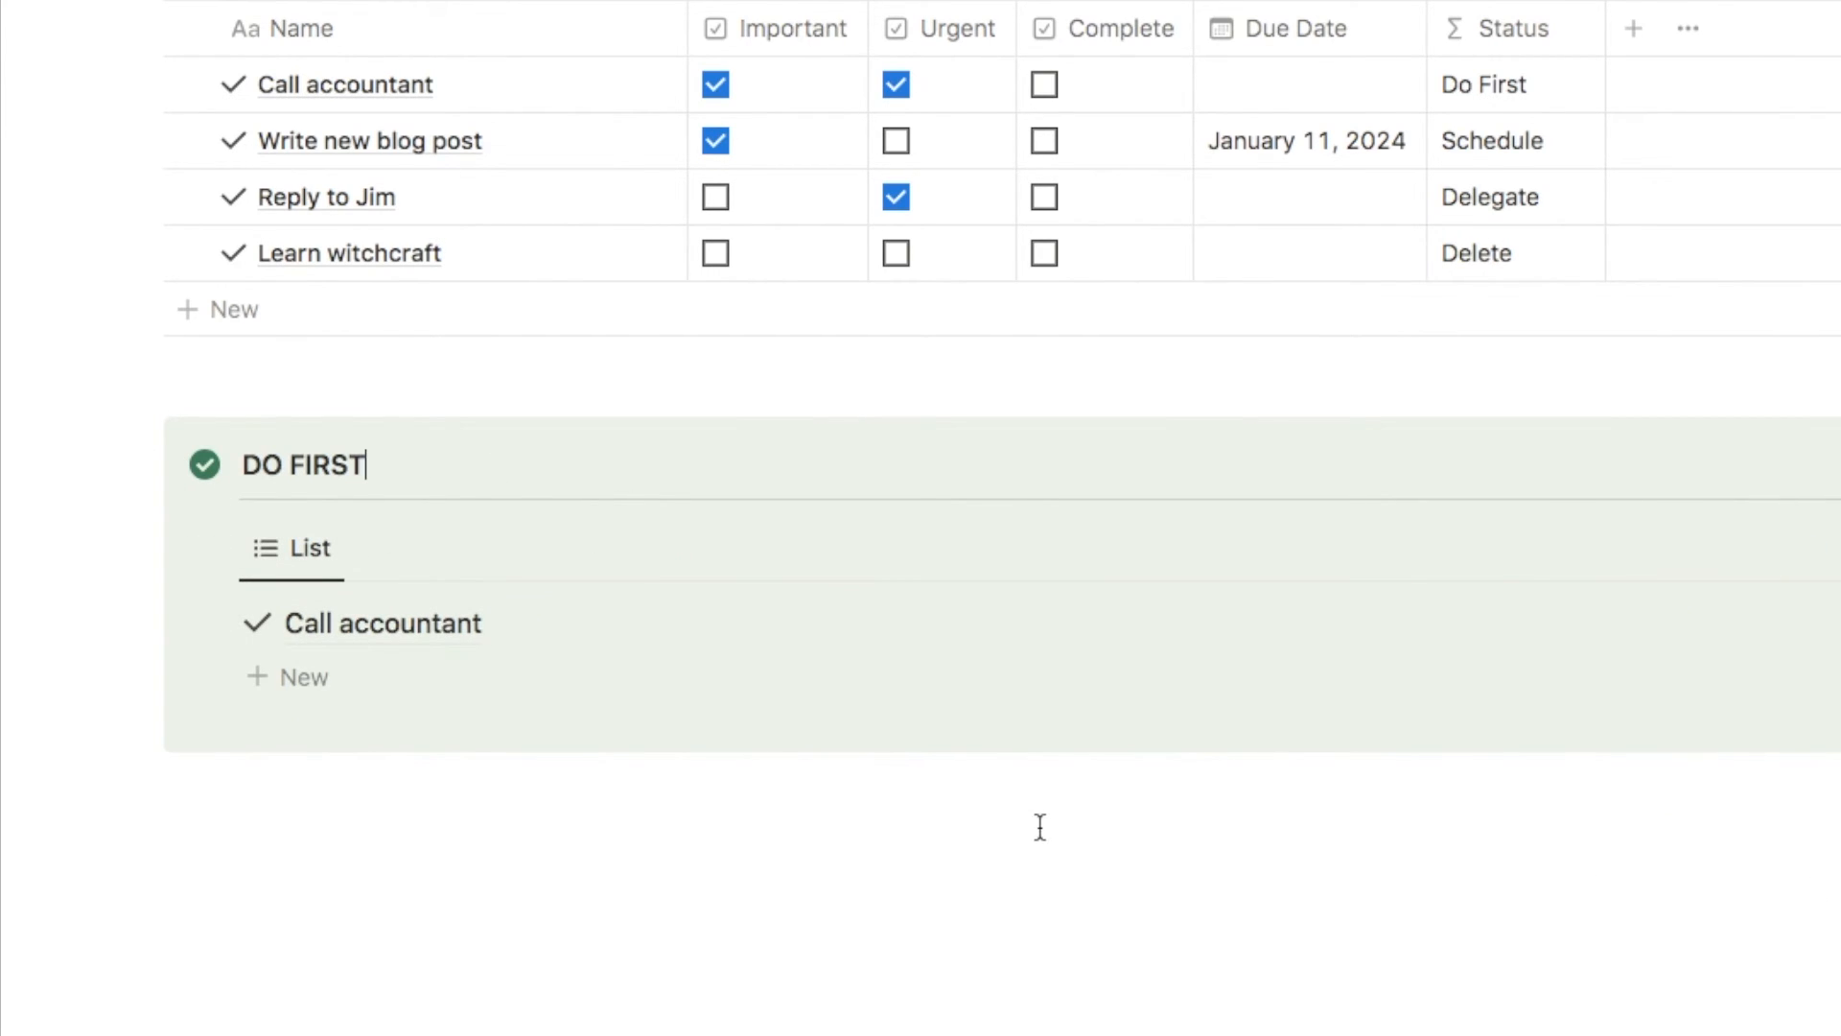
Duplicate the DO FIRST callout and retitle the copy "SCHEDULE"
{"action": "scroll", "coordinate": [878, 814], "scroll_direction": "down", "scroll_amount": 1}
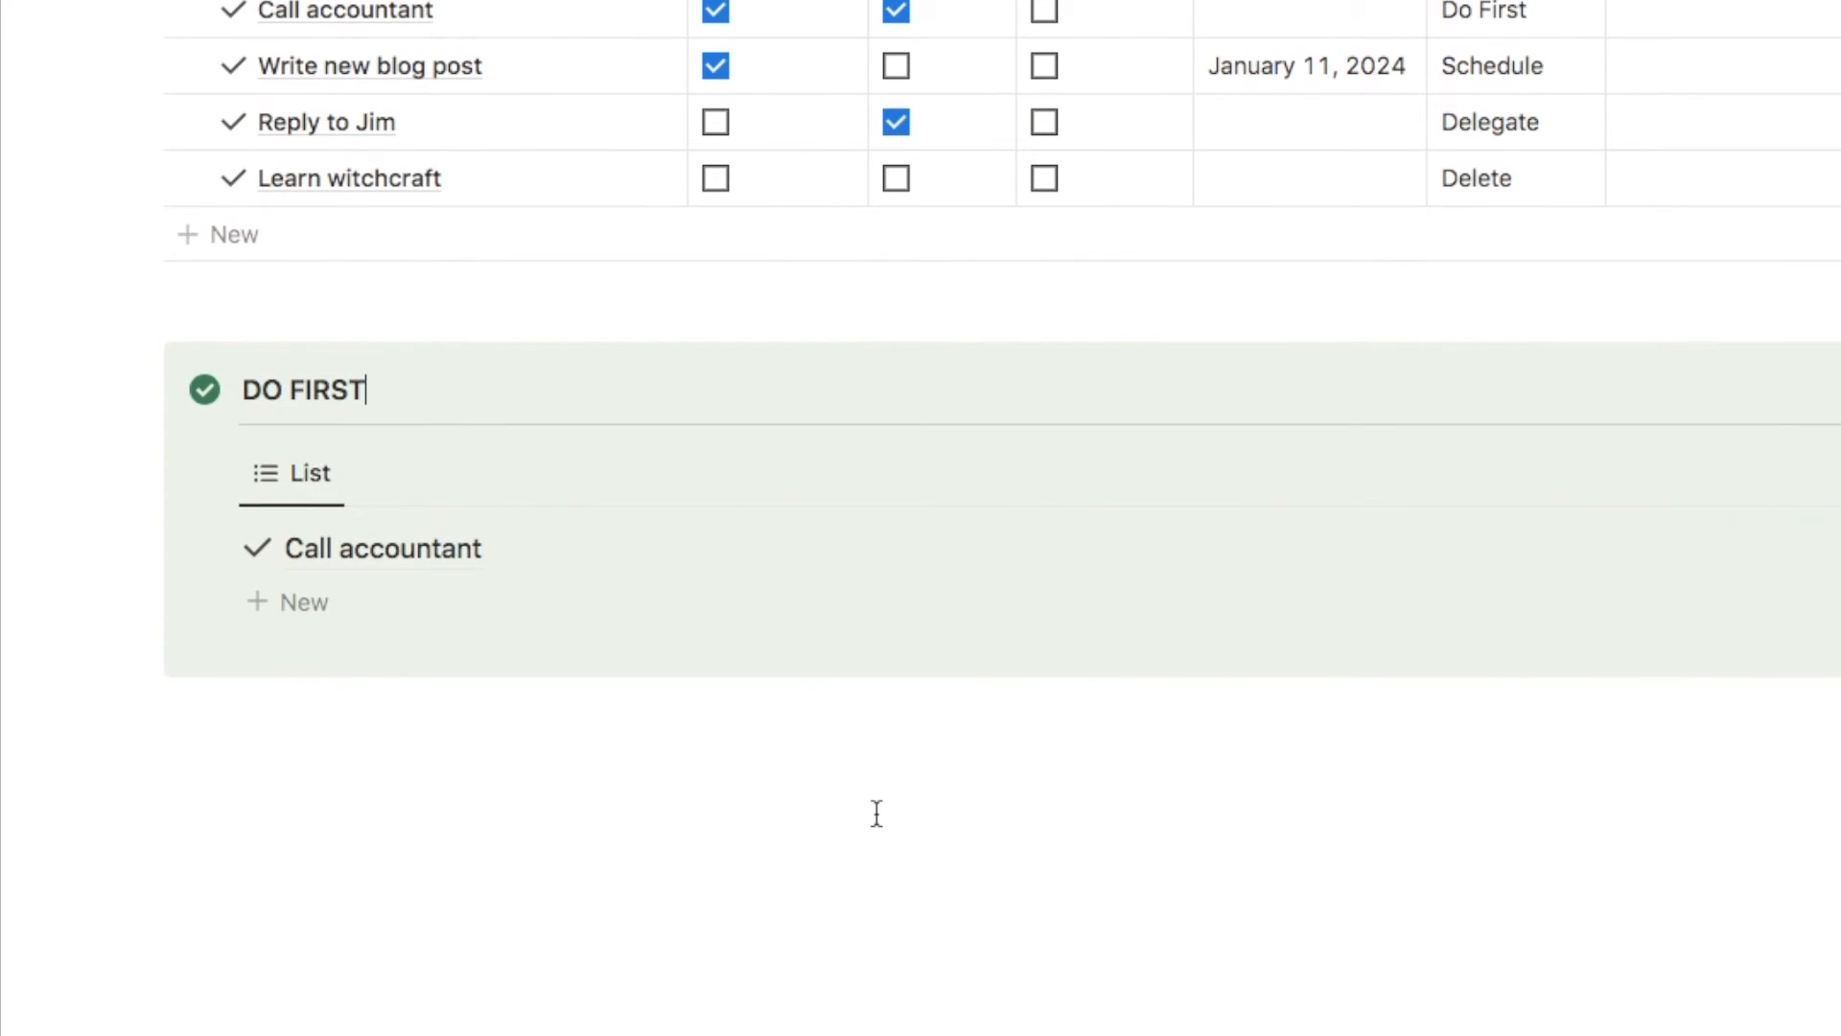
{"action": "left_click", "coordinate": [143, 368]}
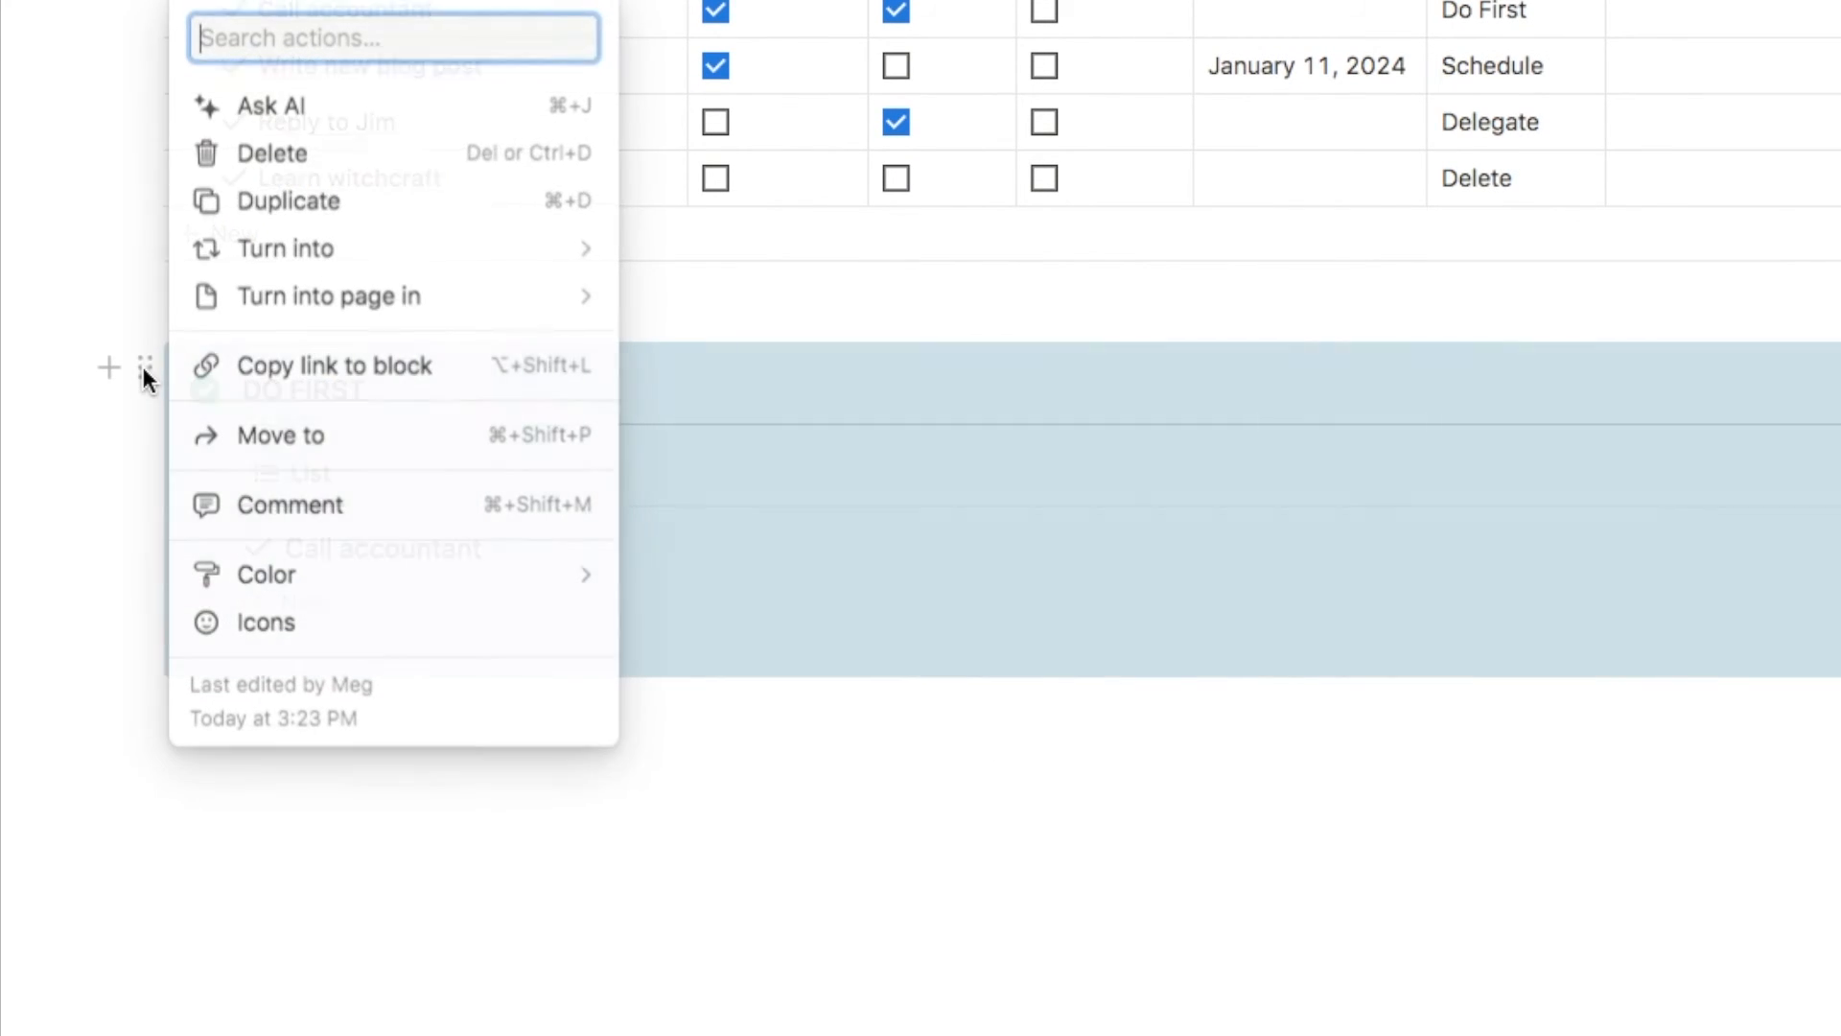
{"action": "left_click", "coordinate": [292, 219]}
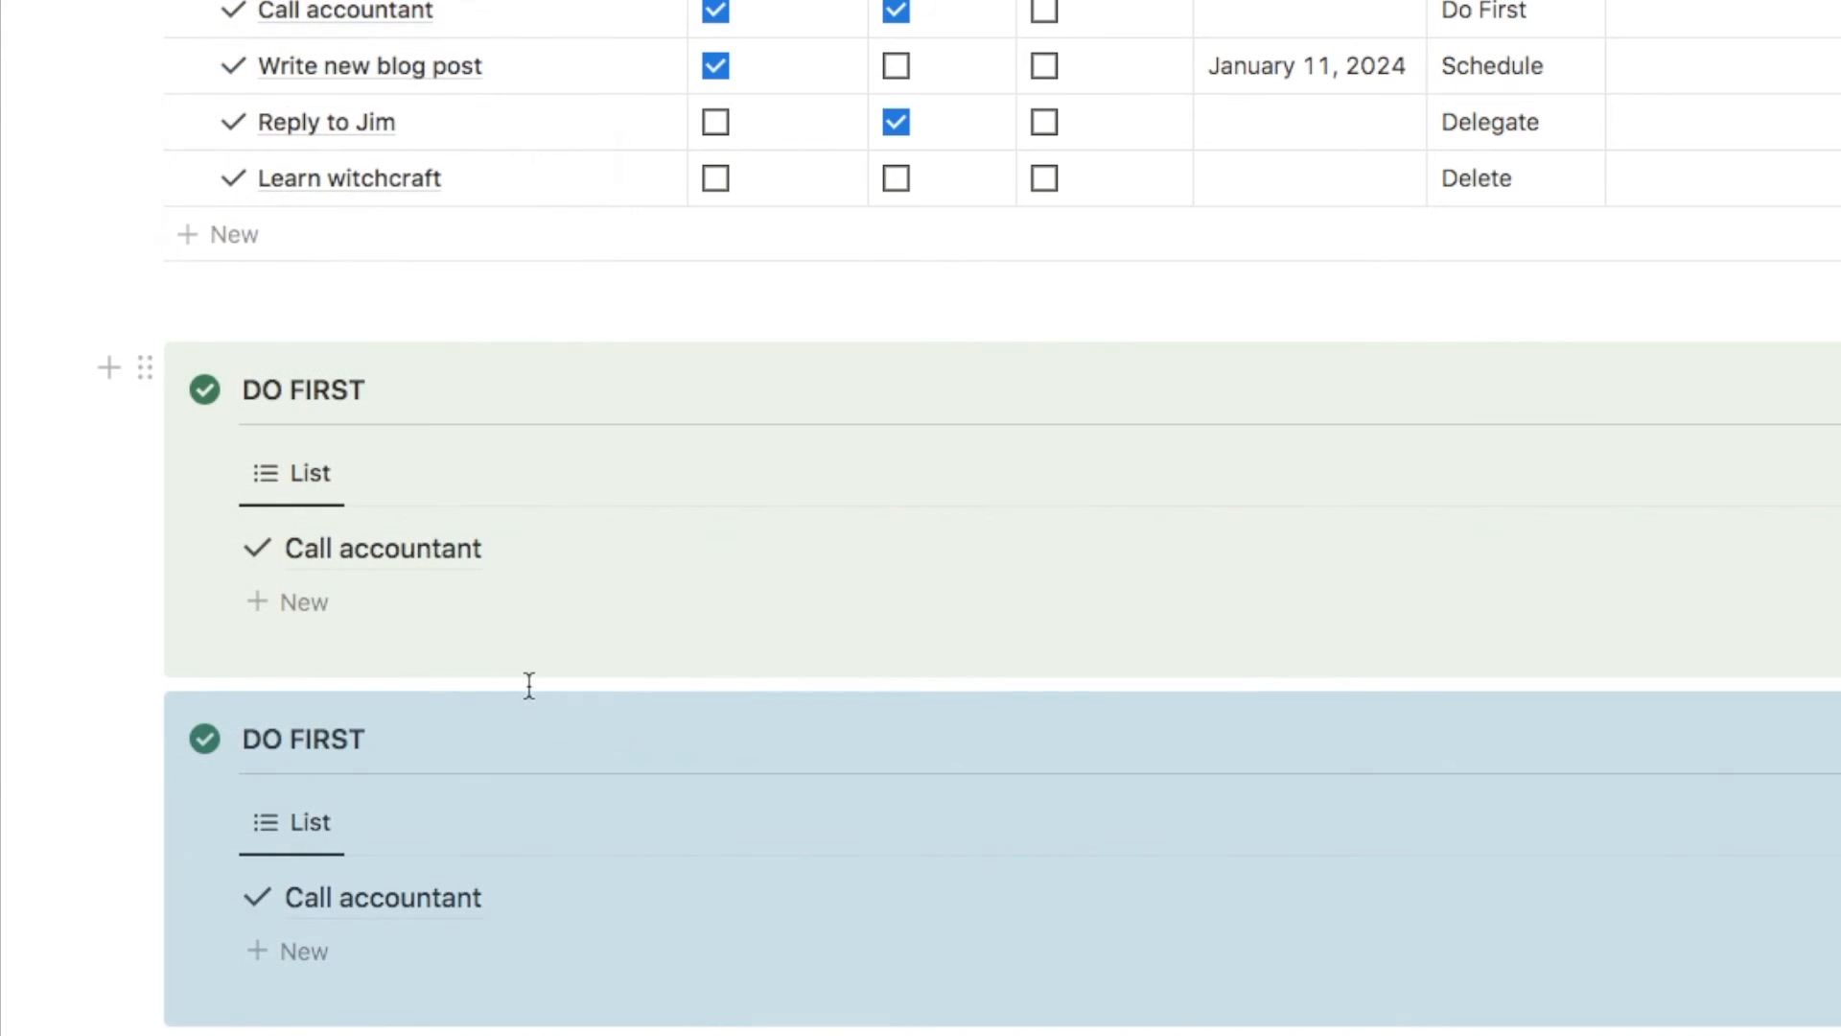
{"action": "scroll", "coordinate": [596, 779], "scroll_direction": "down", "scroll_amount": 4}
{"action": "left_click", "coordinate": [370, 390]}
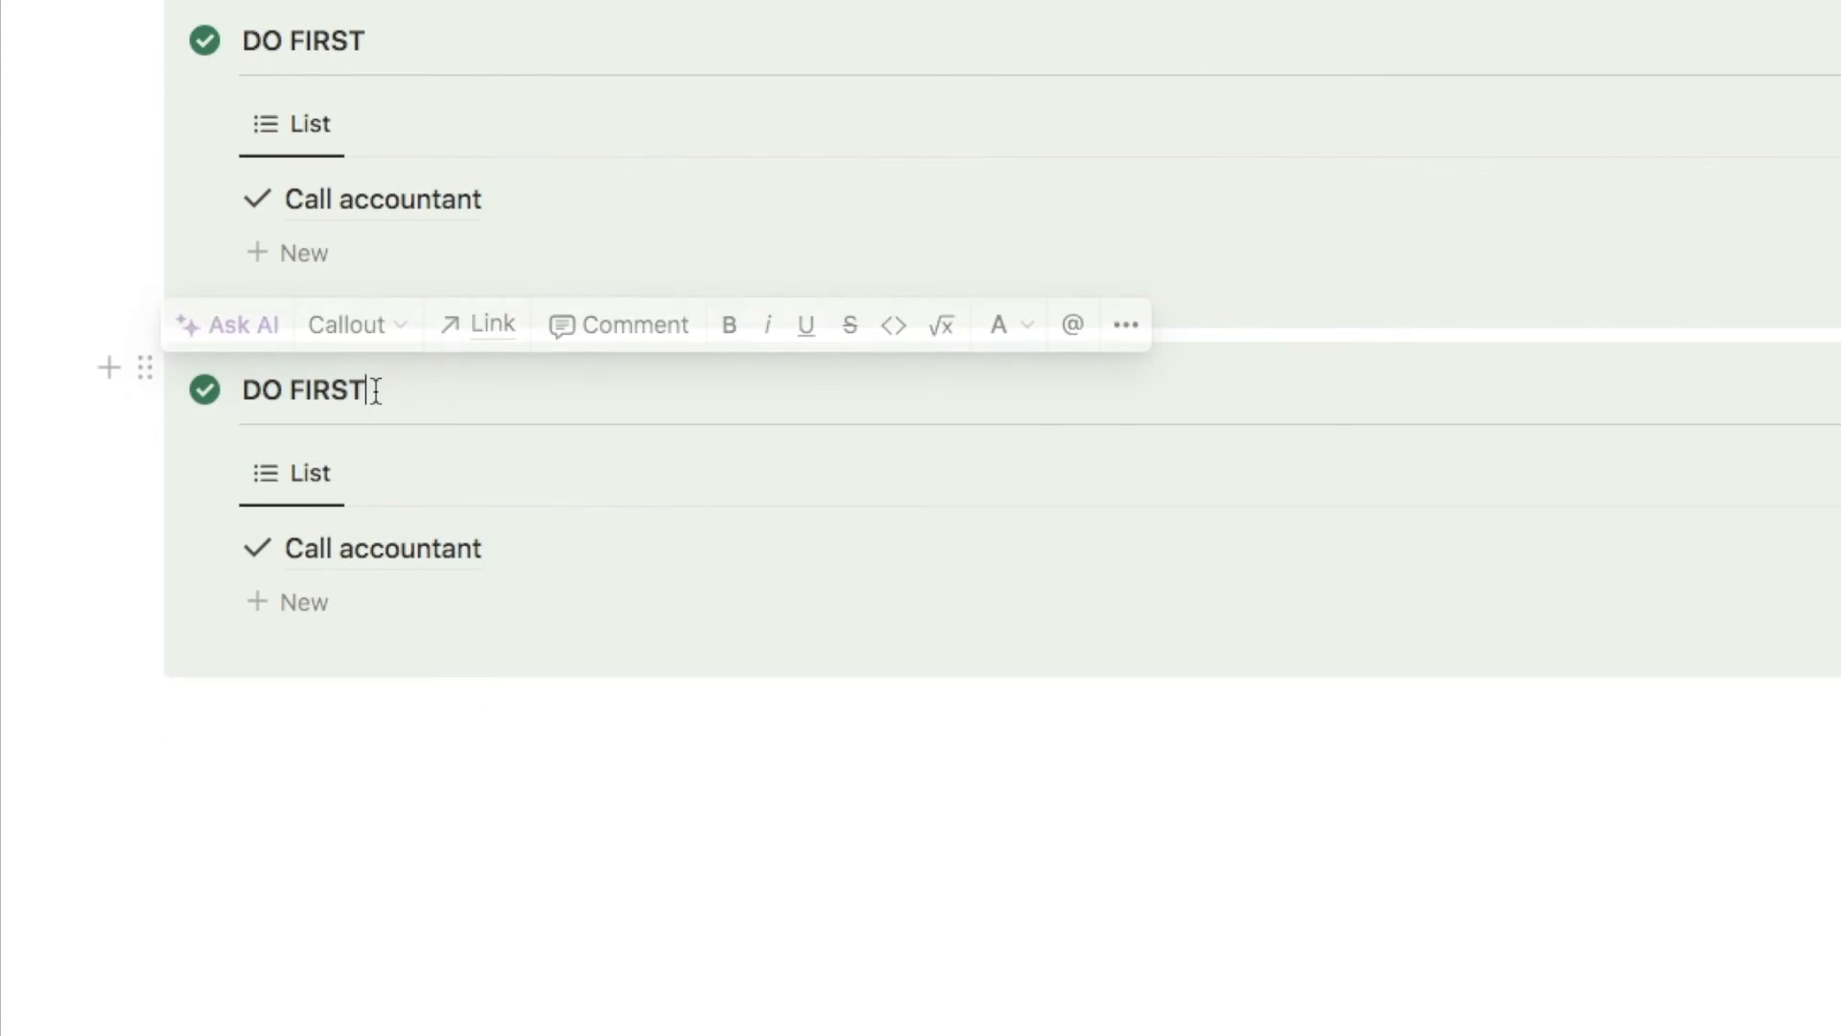
{"action": "left_click_drag", "start_coordinate": [388, 391], "coordinate": [245, 394]}
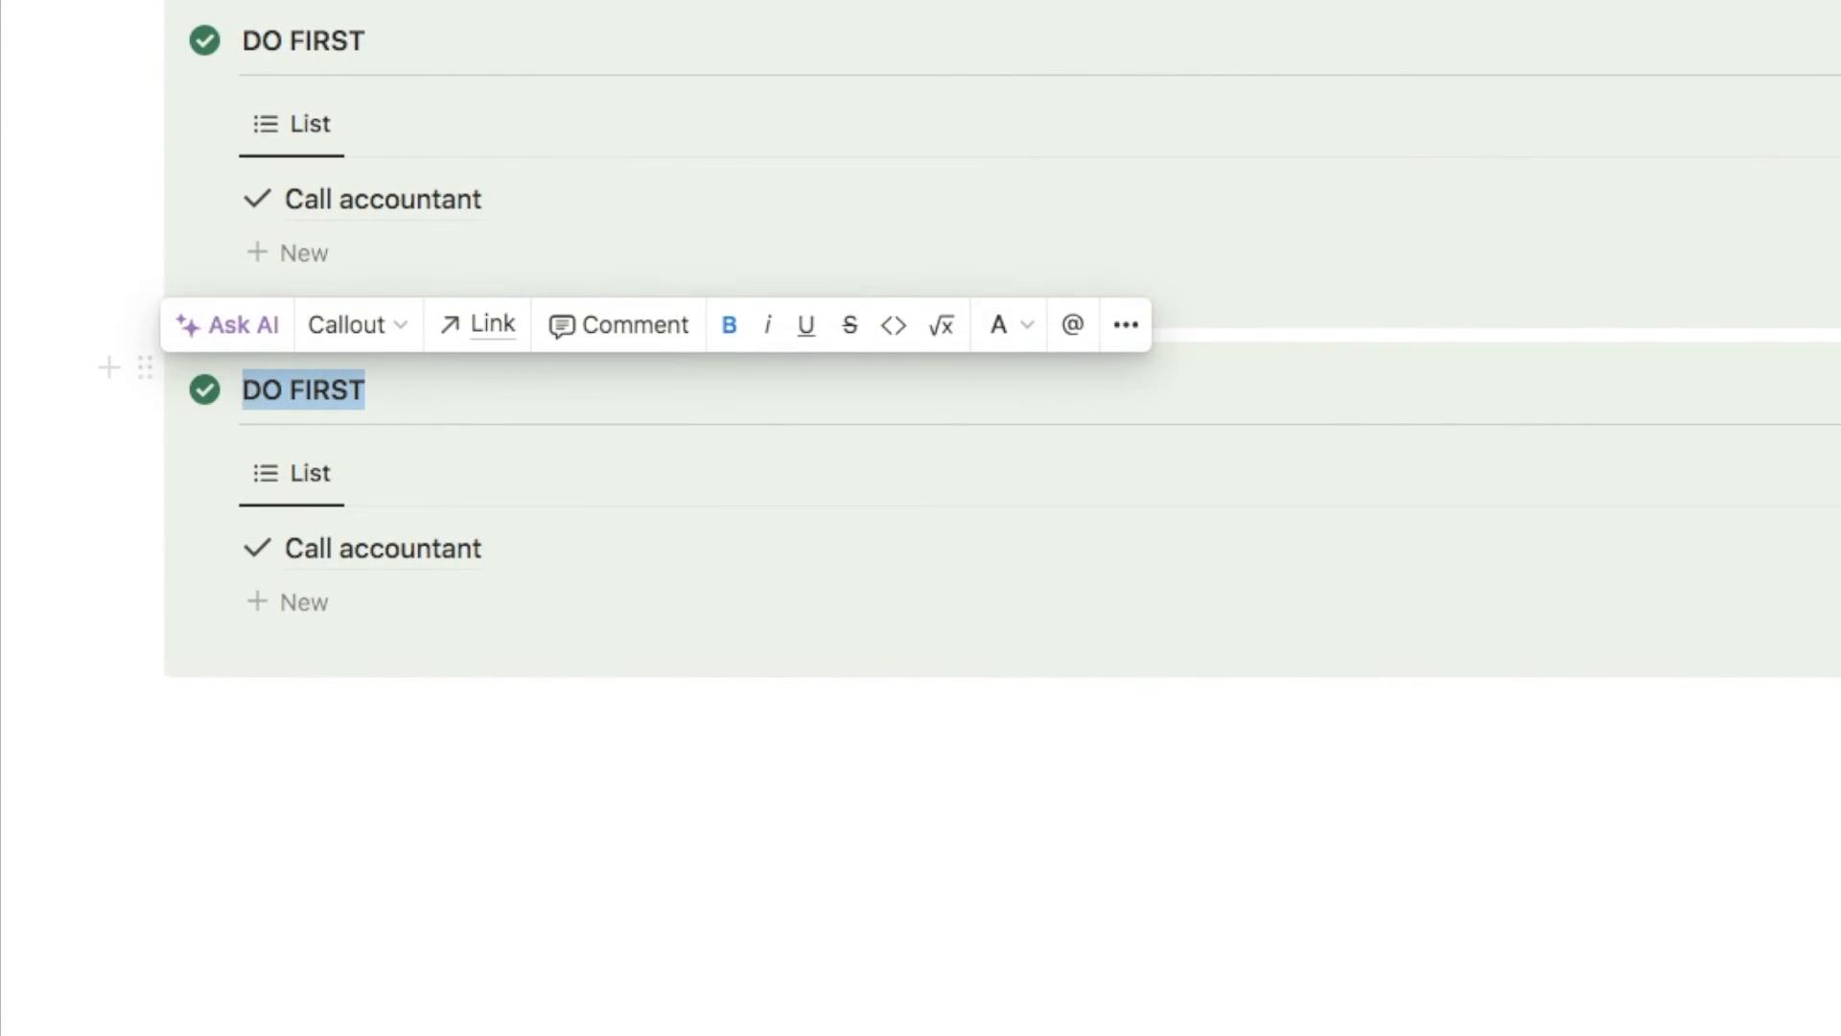
{"action": "type", "text": "SCHEDULE"}
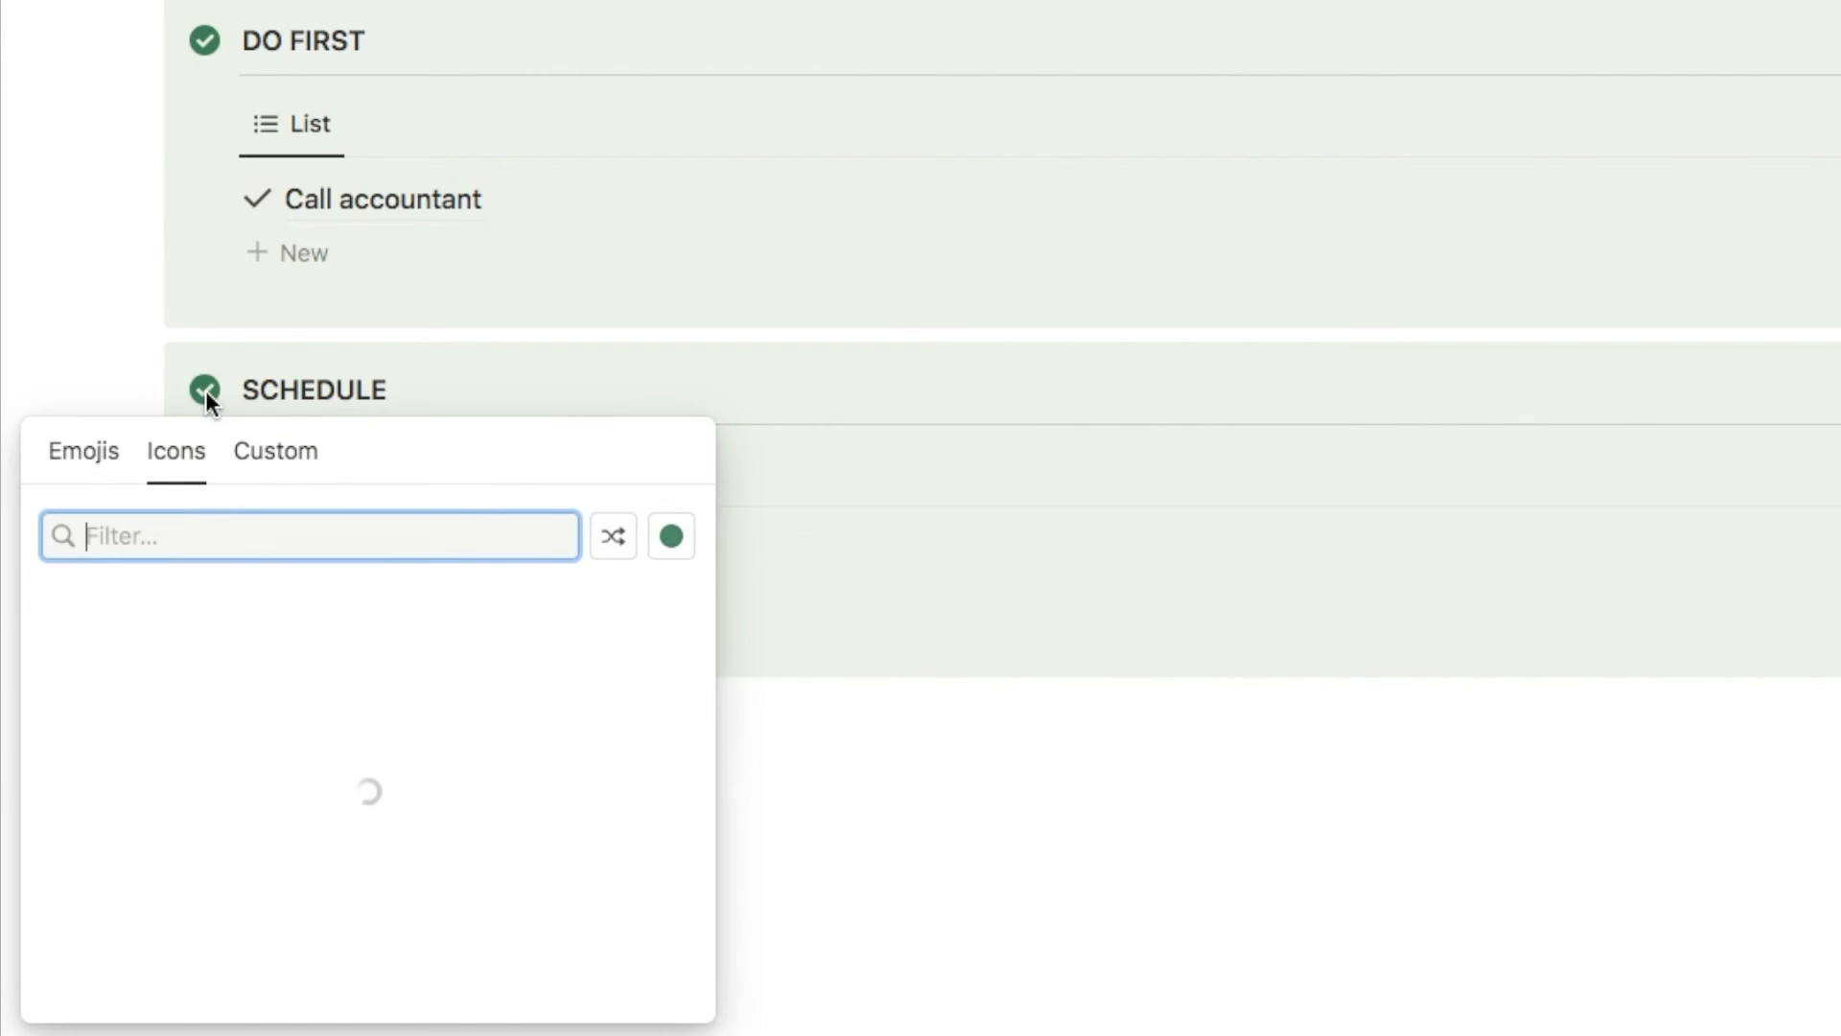
Change the SCHEDULE callout's icon to a purple circled checkmark and give the callout a purple background
{"action": "left_click", "coordinate": [675, 541]}
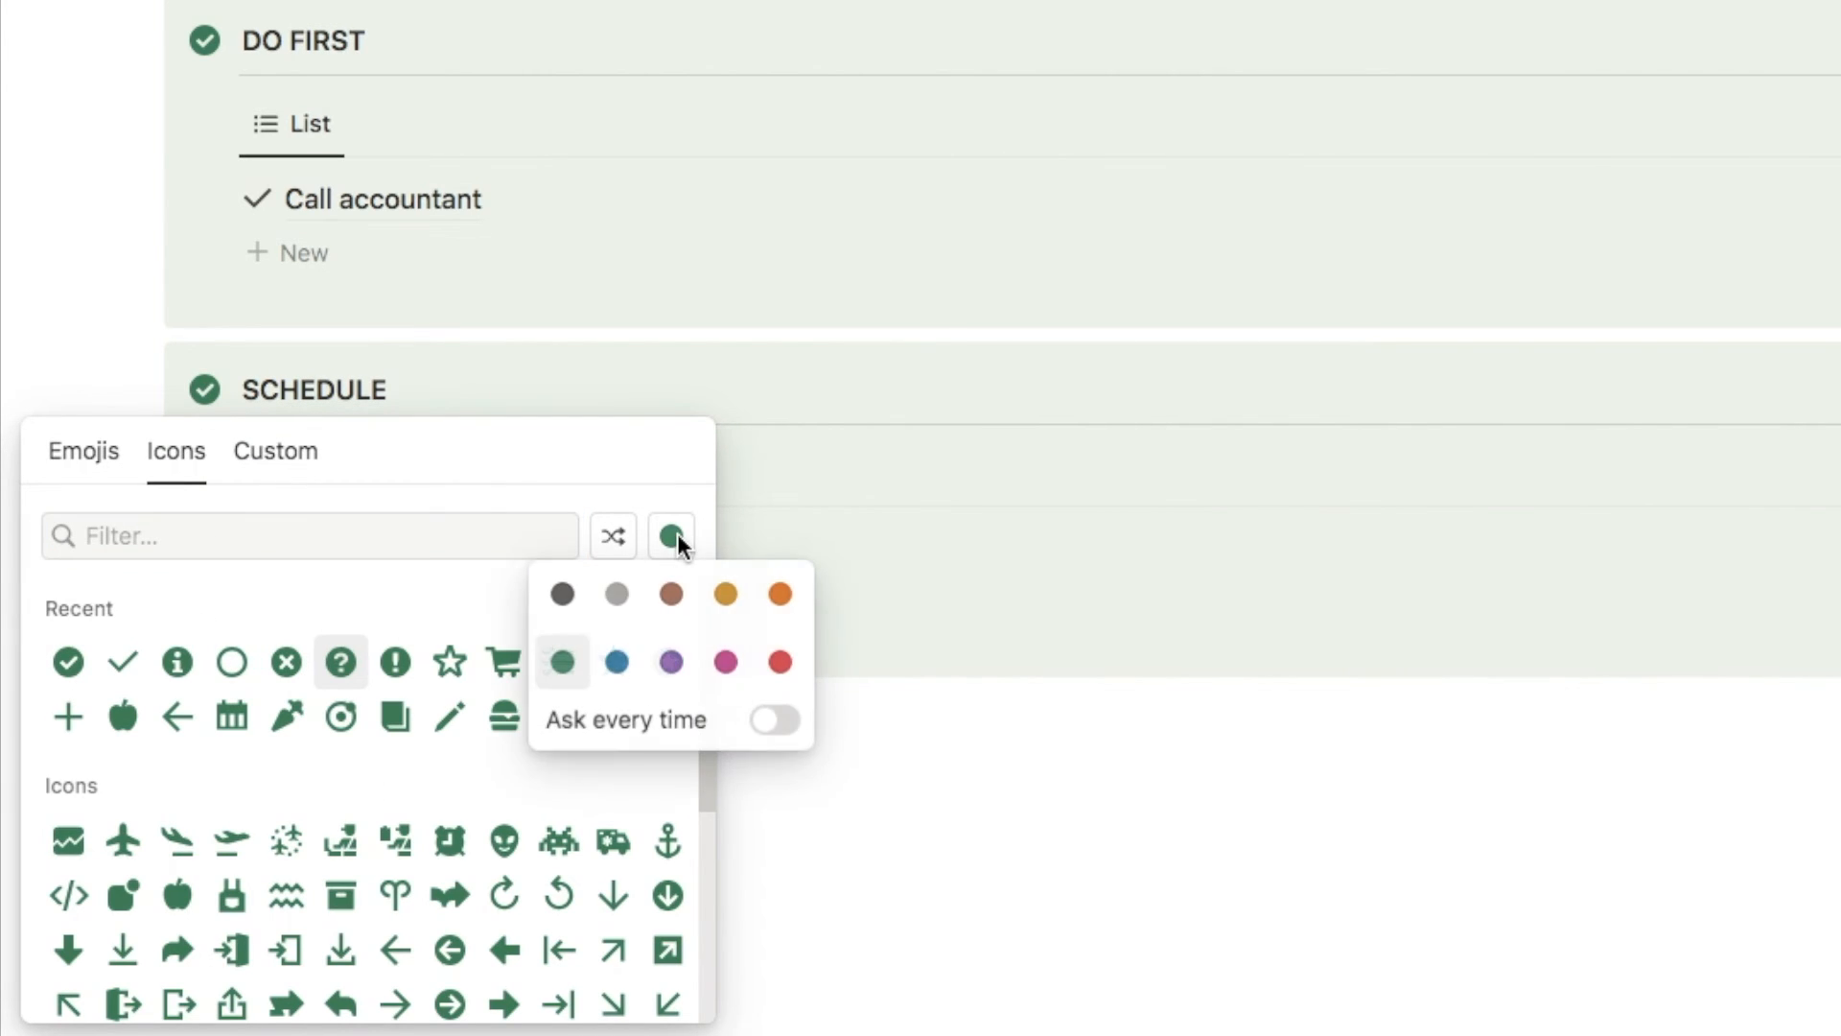
{"action": "left_click", "coordinate": [671, 662]}
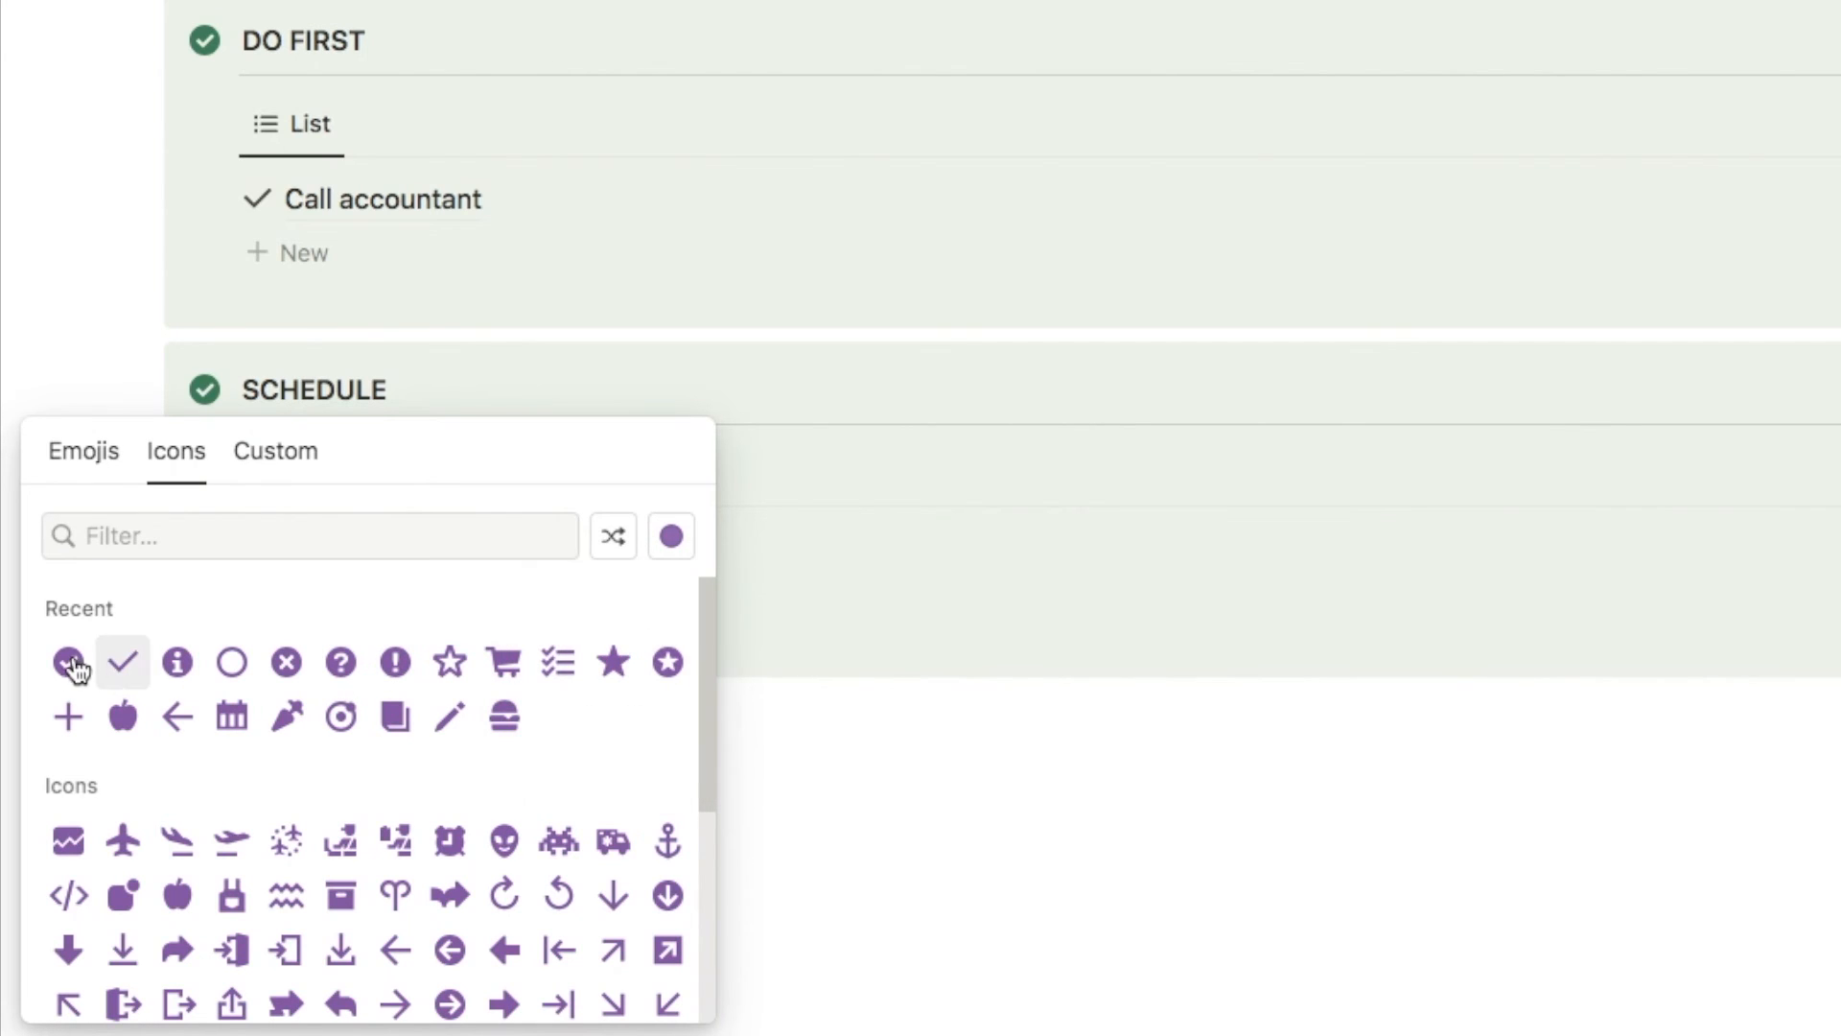
{"action": "left_click", "coordinate": [68, 662]}
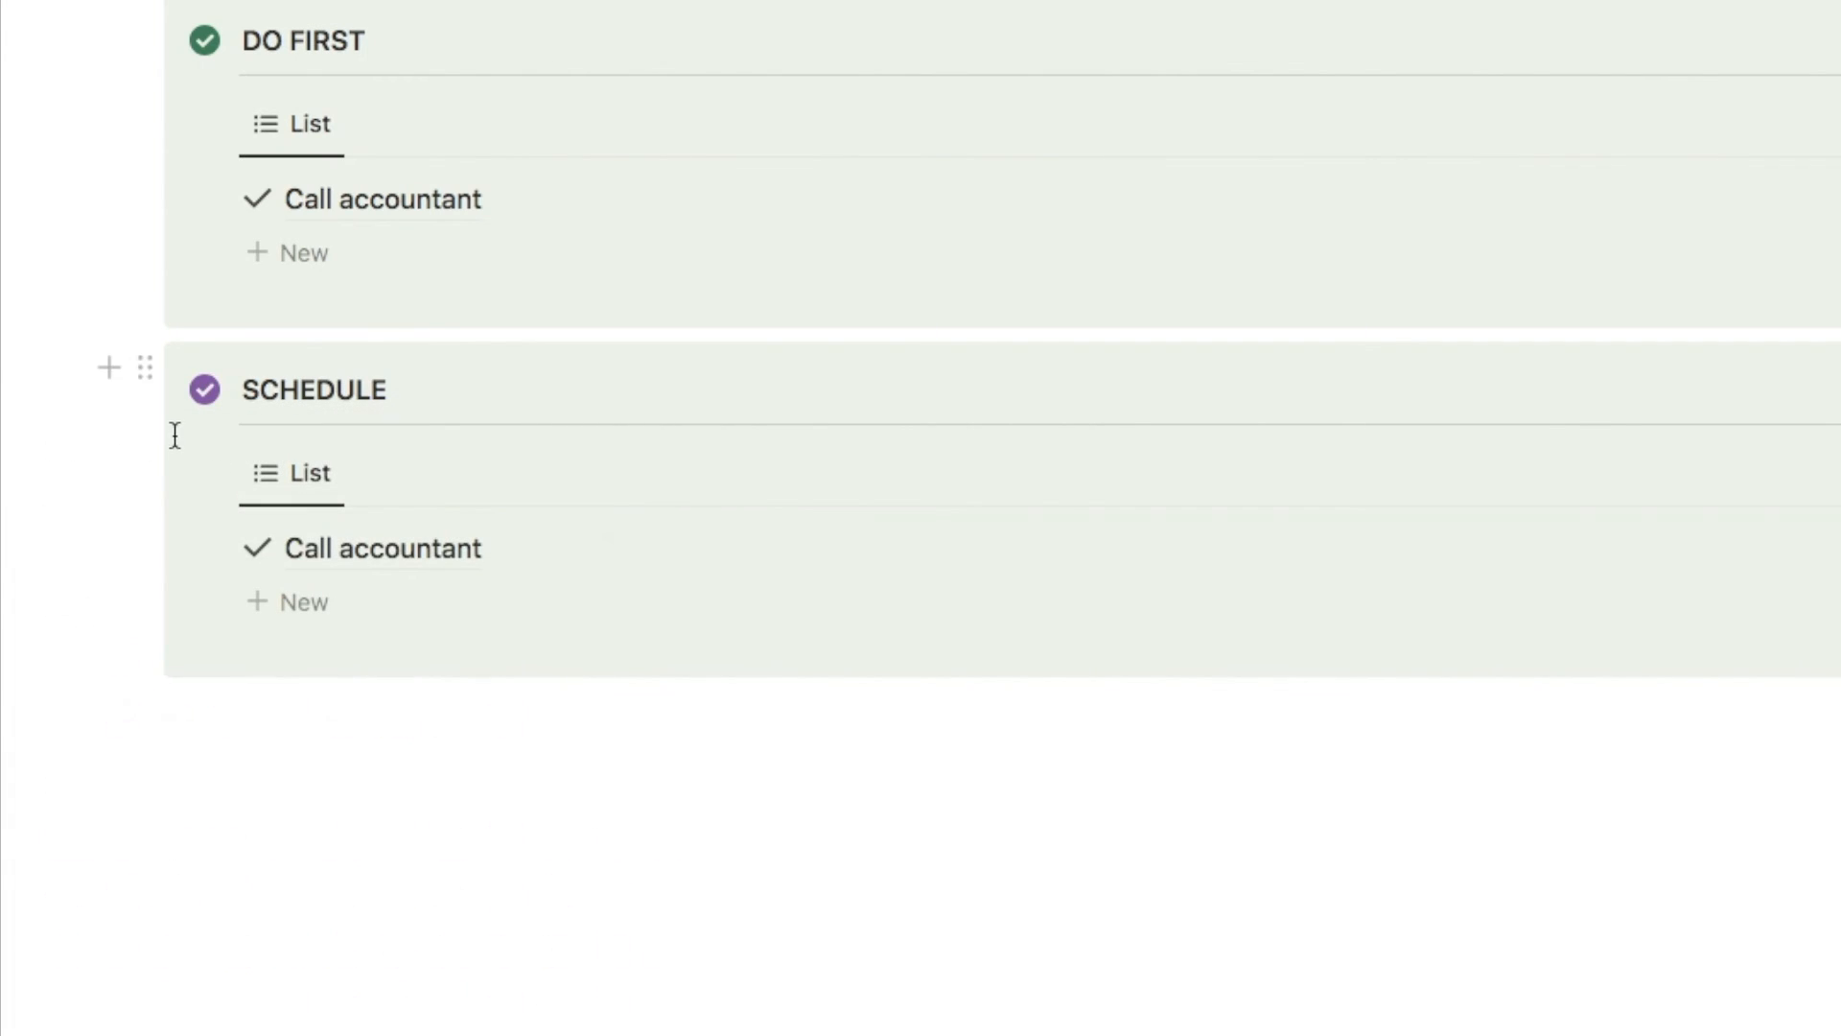
{"action": "left_click", "coordinate": [145, 368]}
{"action": "mouse_move", "coordinate": [319, 583]}
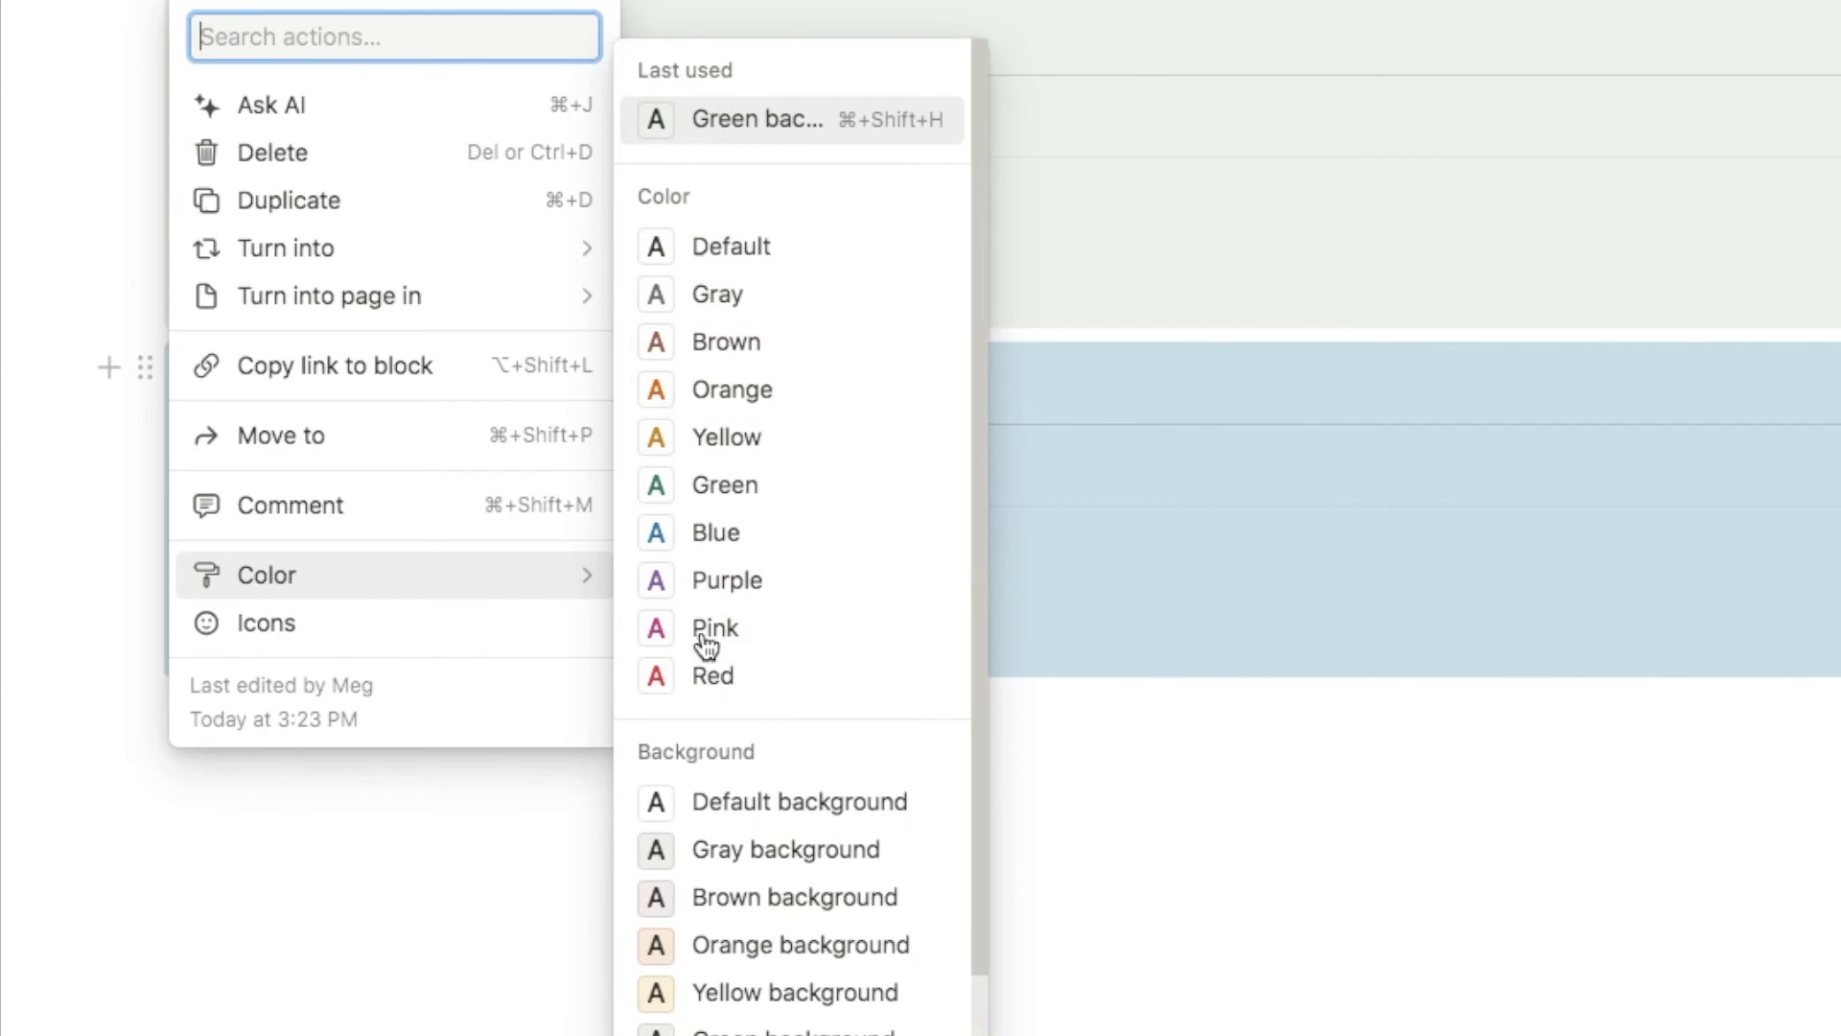
{"action": "scroll", "coordinate": [703, 949], "scroll_direction": "down", "scroll_amount": 2}
{"action": "left_click", "coordinate": [700, 1007]}
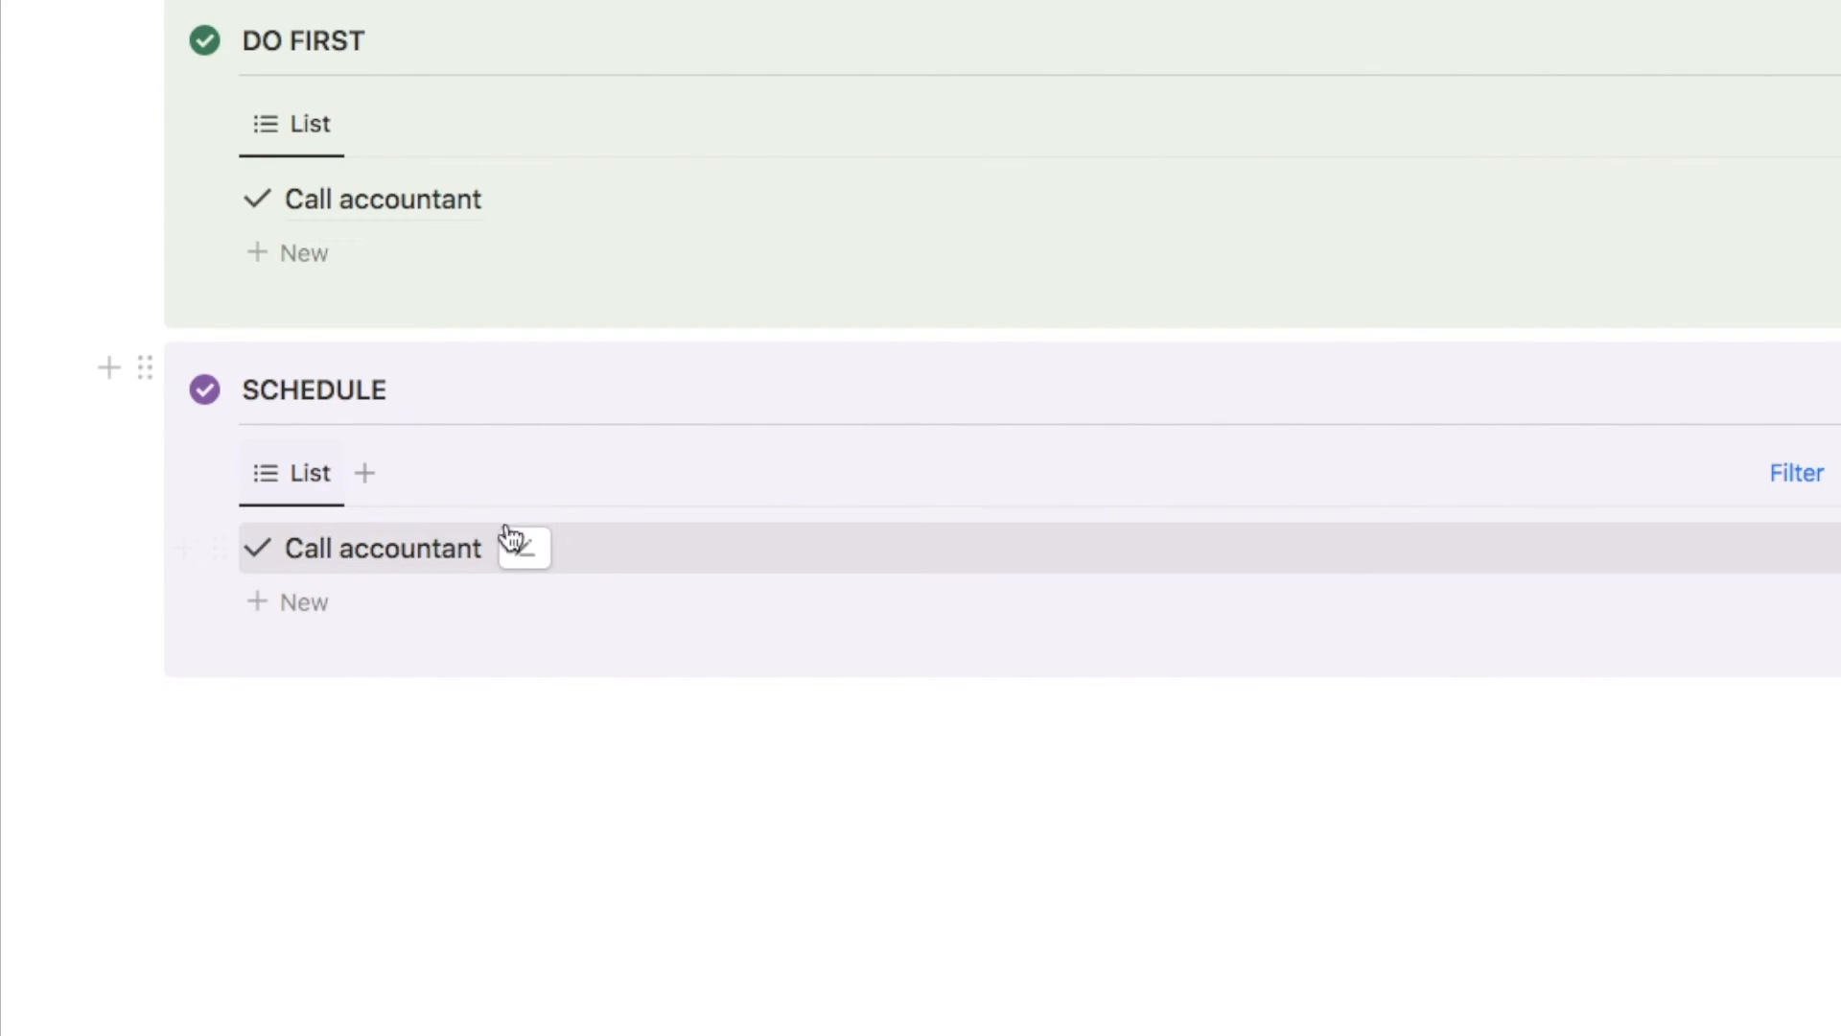
Change the SCHEDULE list view's Status filter so that Status contains "Schedule"
{"action": "left_click", "coordinate": [1797, 476]}
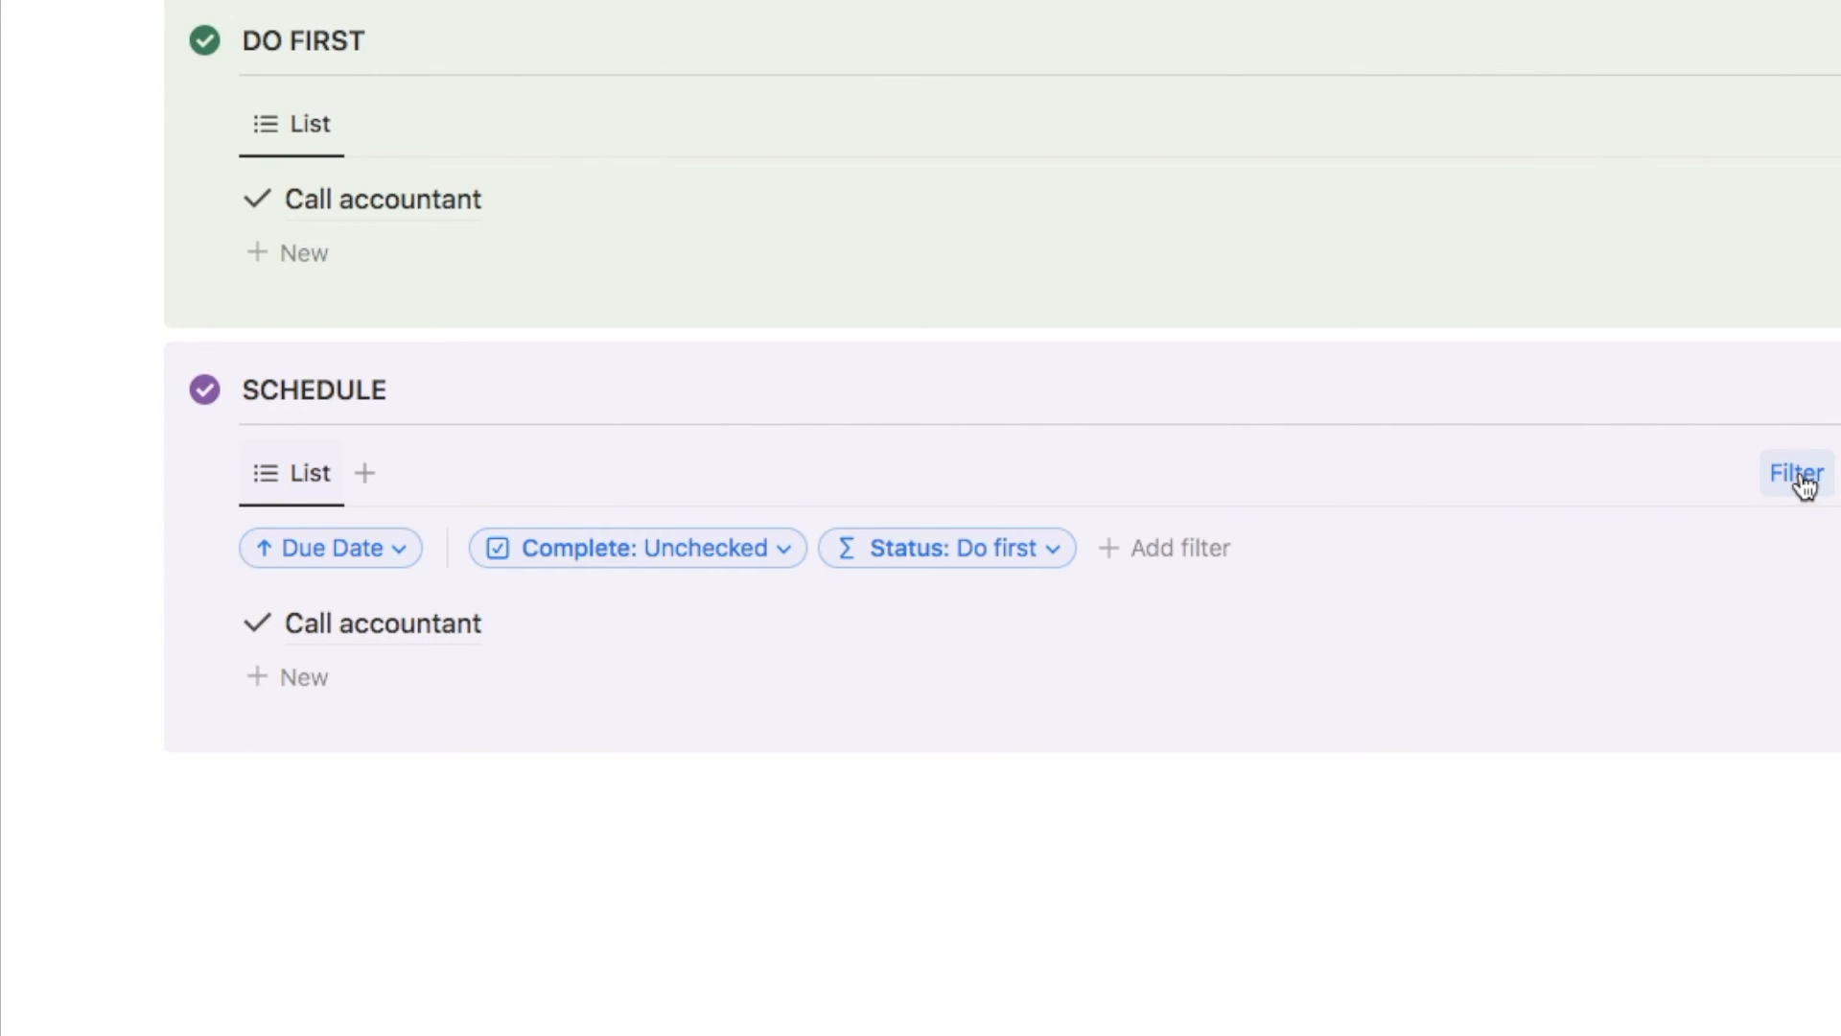
{"action": "left_click", "coordinate": [914, 557]}
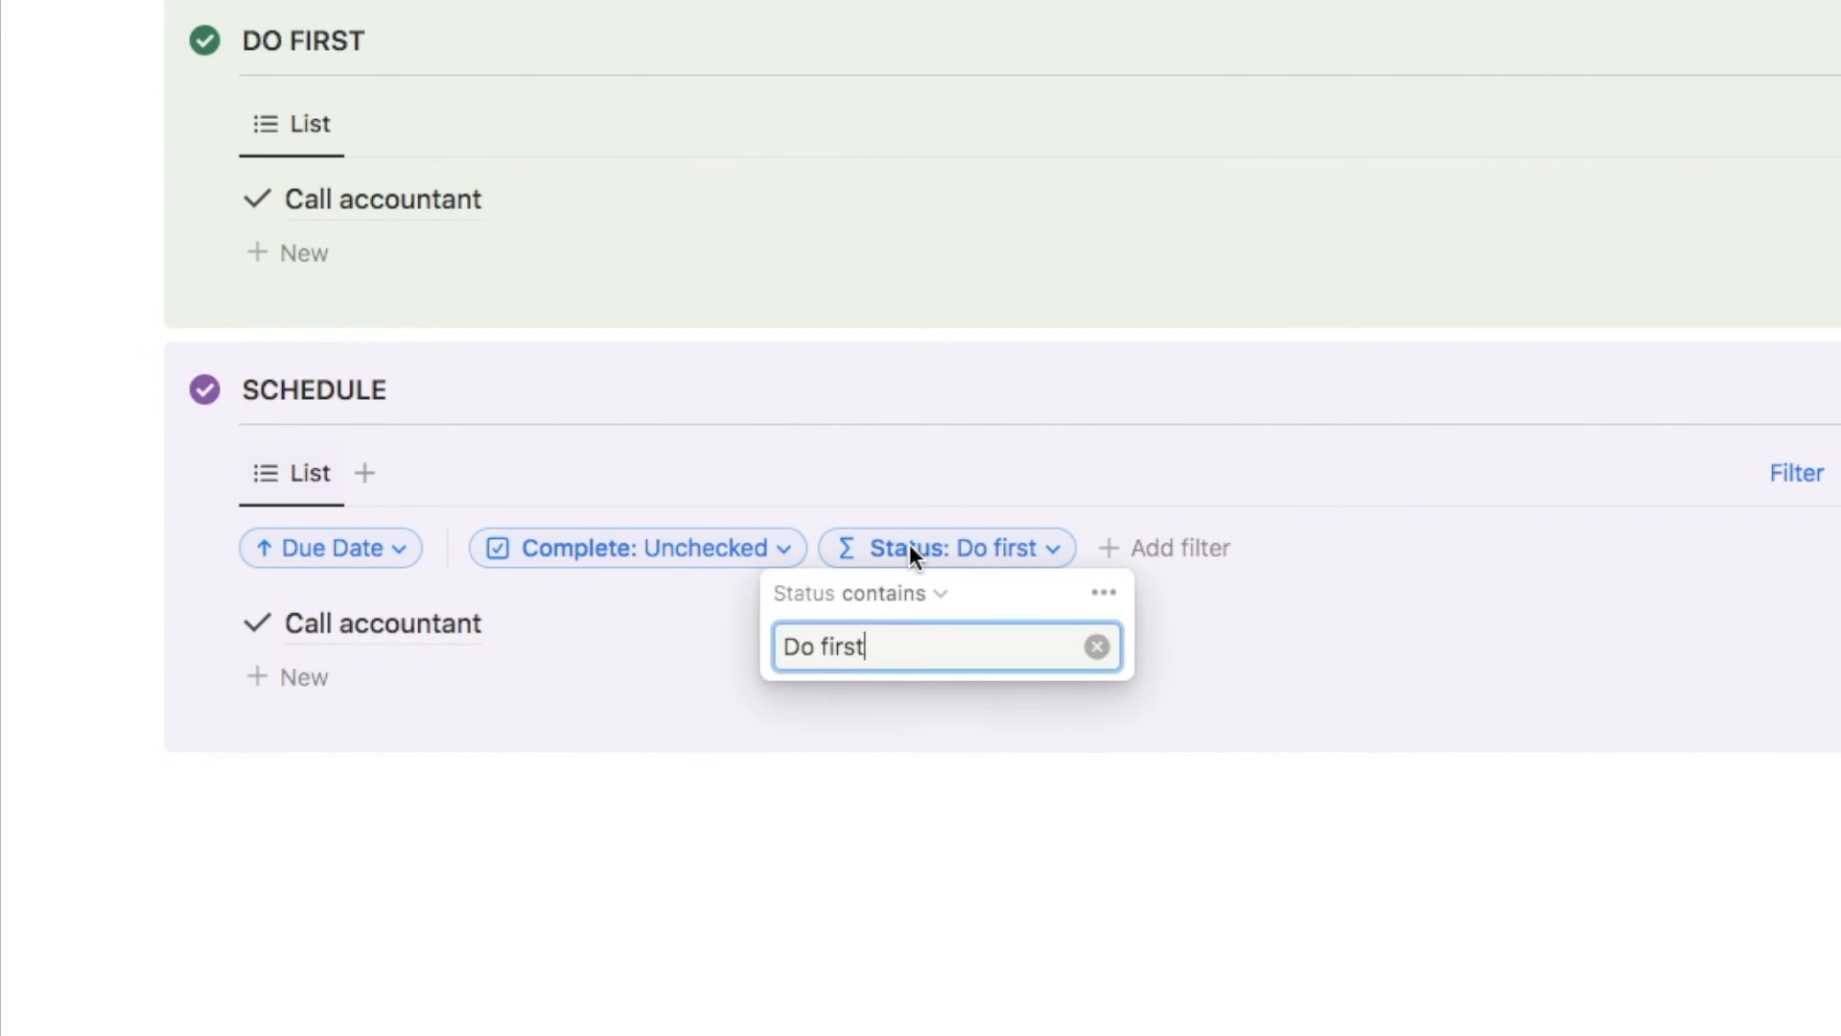
{"action": "left_click_drag", "start_coordinate": [880, 647], "coordinate": [791, 648]}
{"action": "type", "text": "S"}
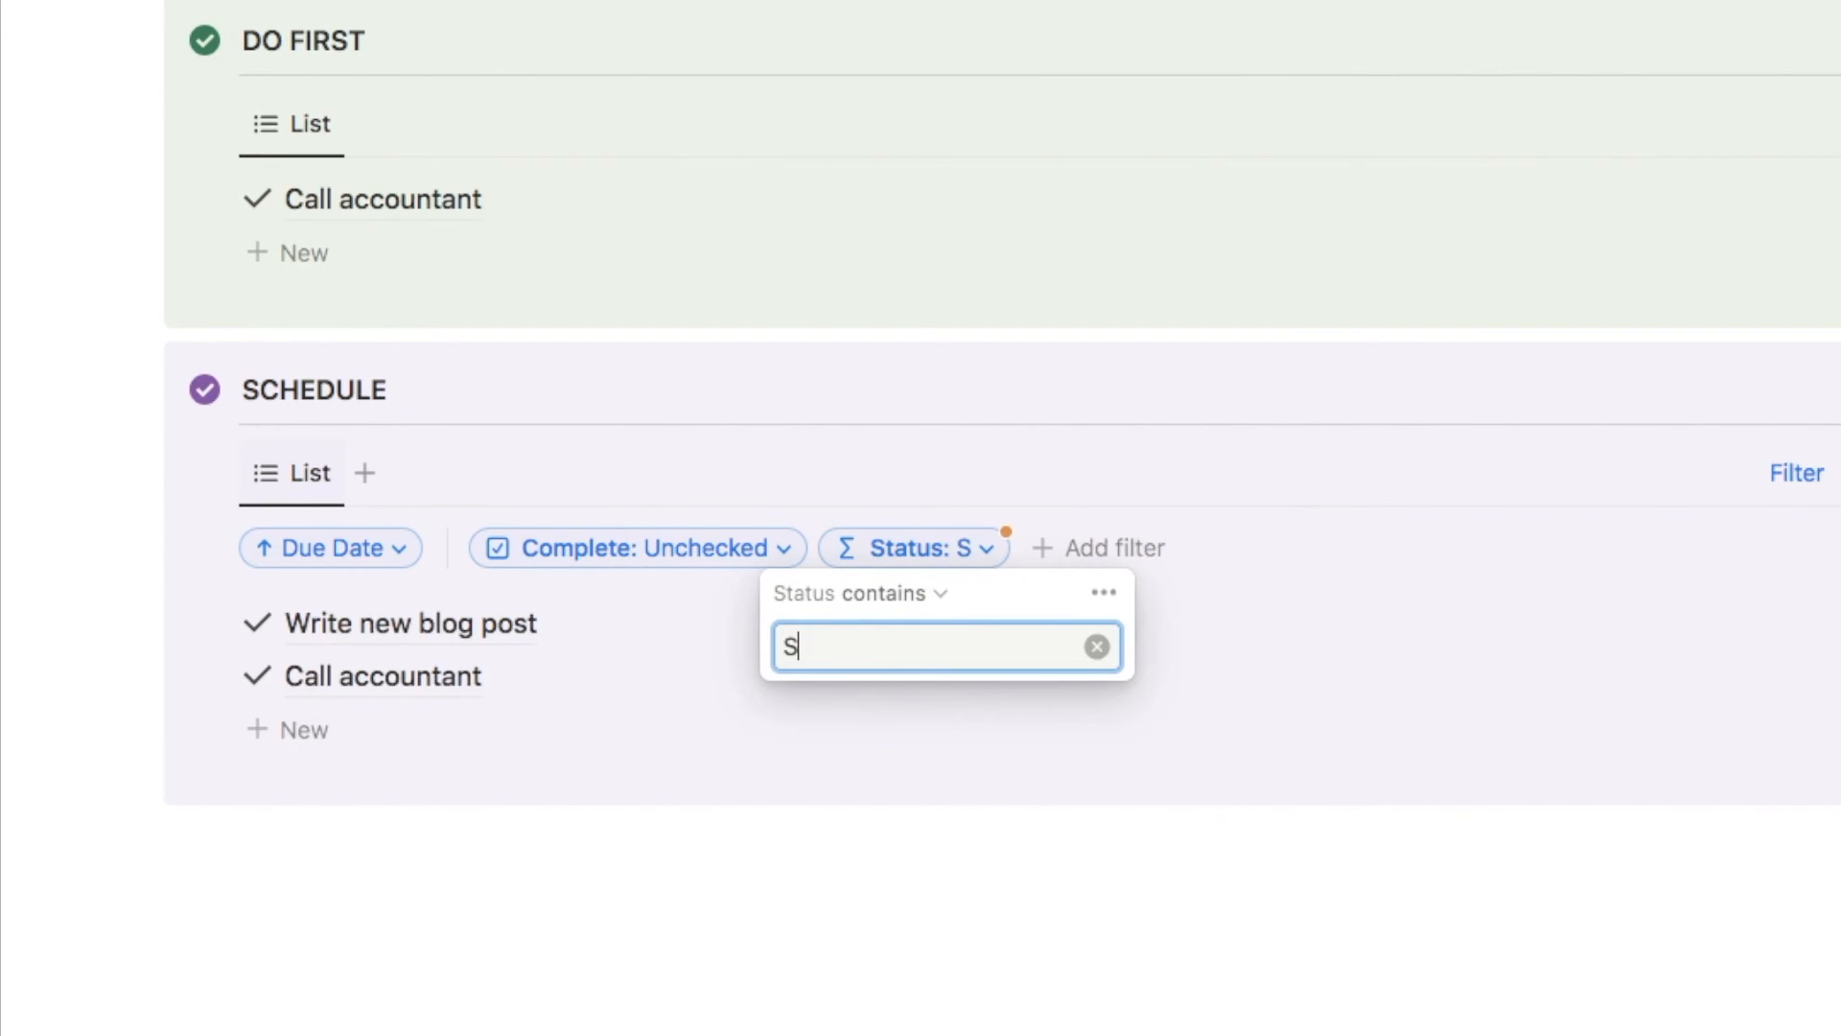
{"action": "type", "text": "chedule"}
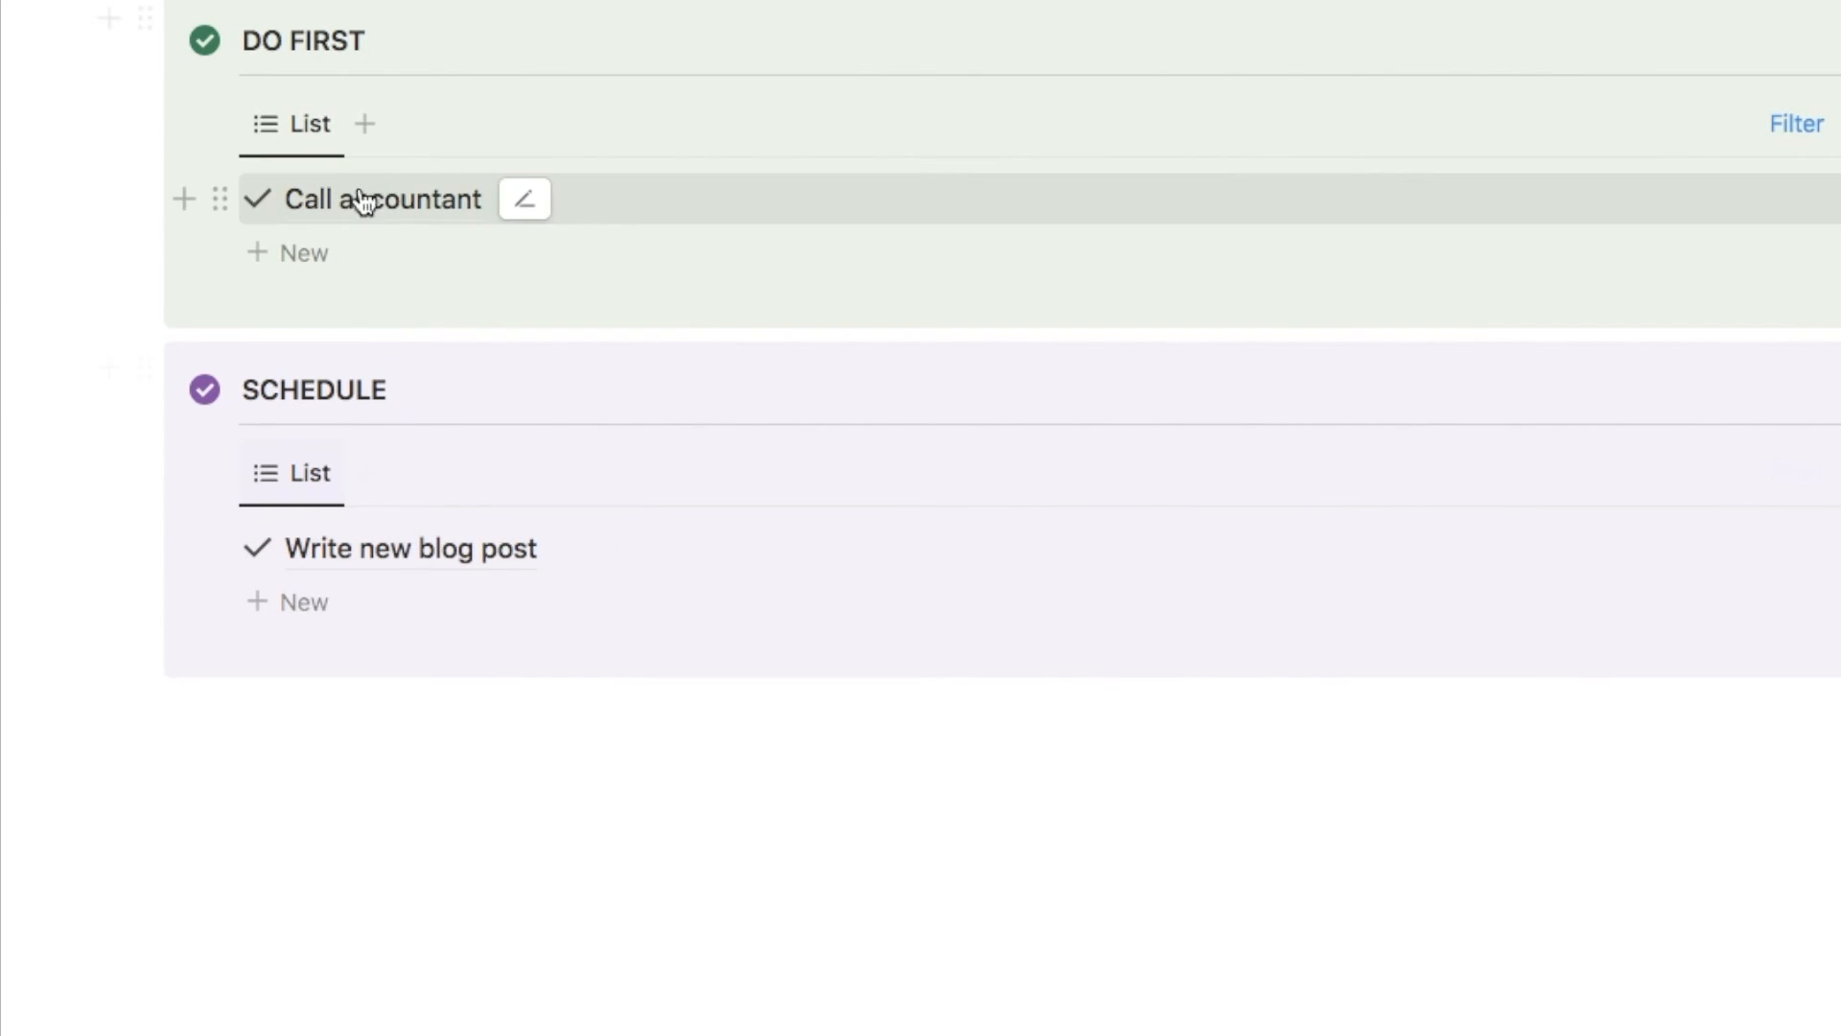
Duplicate the SCHEDULE callout and retitle the copy "DELEGATE"
{"action": "left_click", "coordinate": [145, 368]}
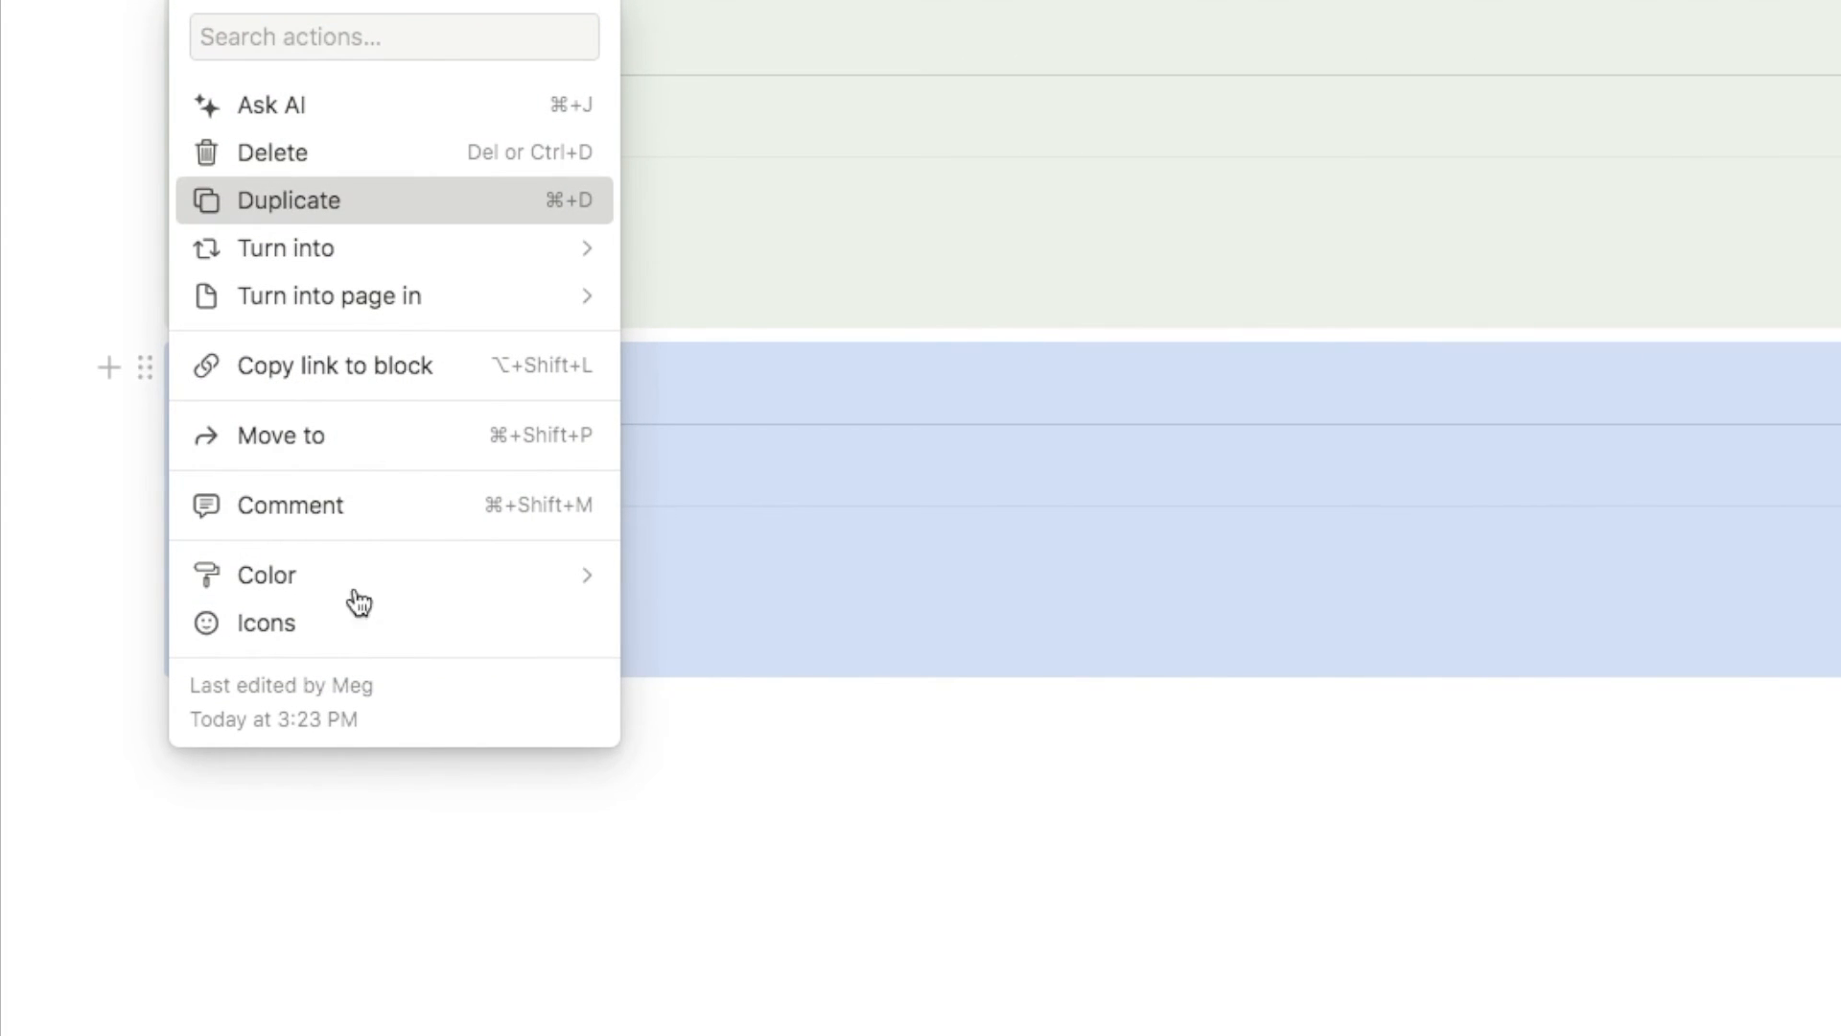
{"action": "left_click", "coordinate": [358, 202]}
{"action": "left_click_drag", "start_coordinate": [418, 743], "coordinate": [244, 739]}
{"action": "key", "text": "BackSpace"}
{"action": "type", "text": "DELEGATE"}
Change the DELEGATE callout's icon to a blue circled checkmark and give the callout a blue background
{"action": "scroll", "coordinate": [420, 739], "scroll_direction": "down", "scroll_amount": 2}
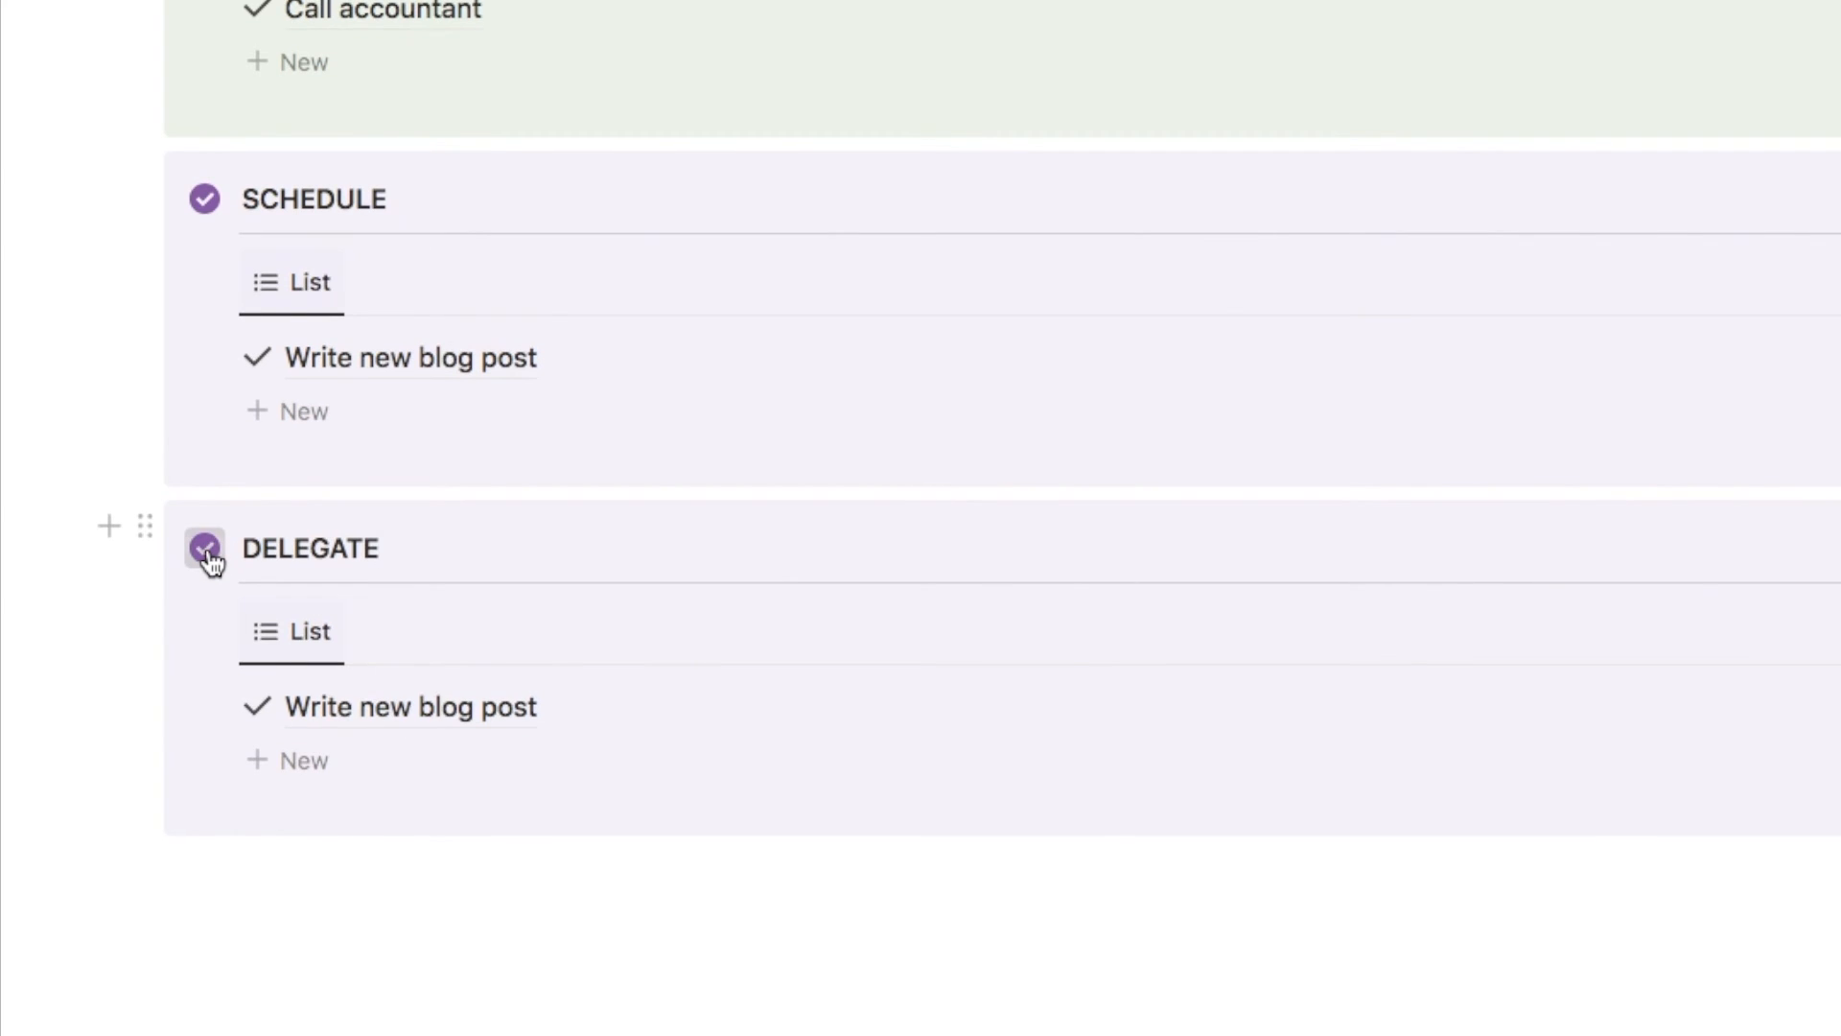
{"action": "left_click", "coordinate": [210, 566]}
{"action": "left_click", "coordinate": [671, 642]}
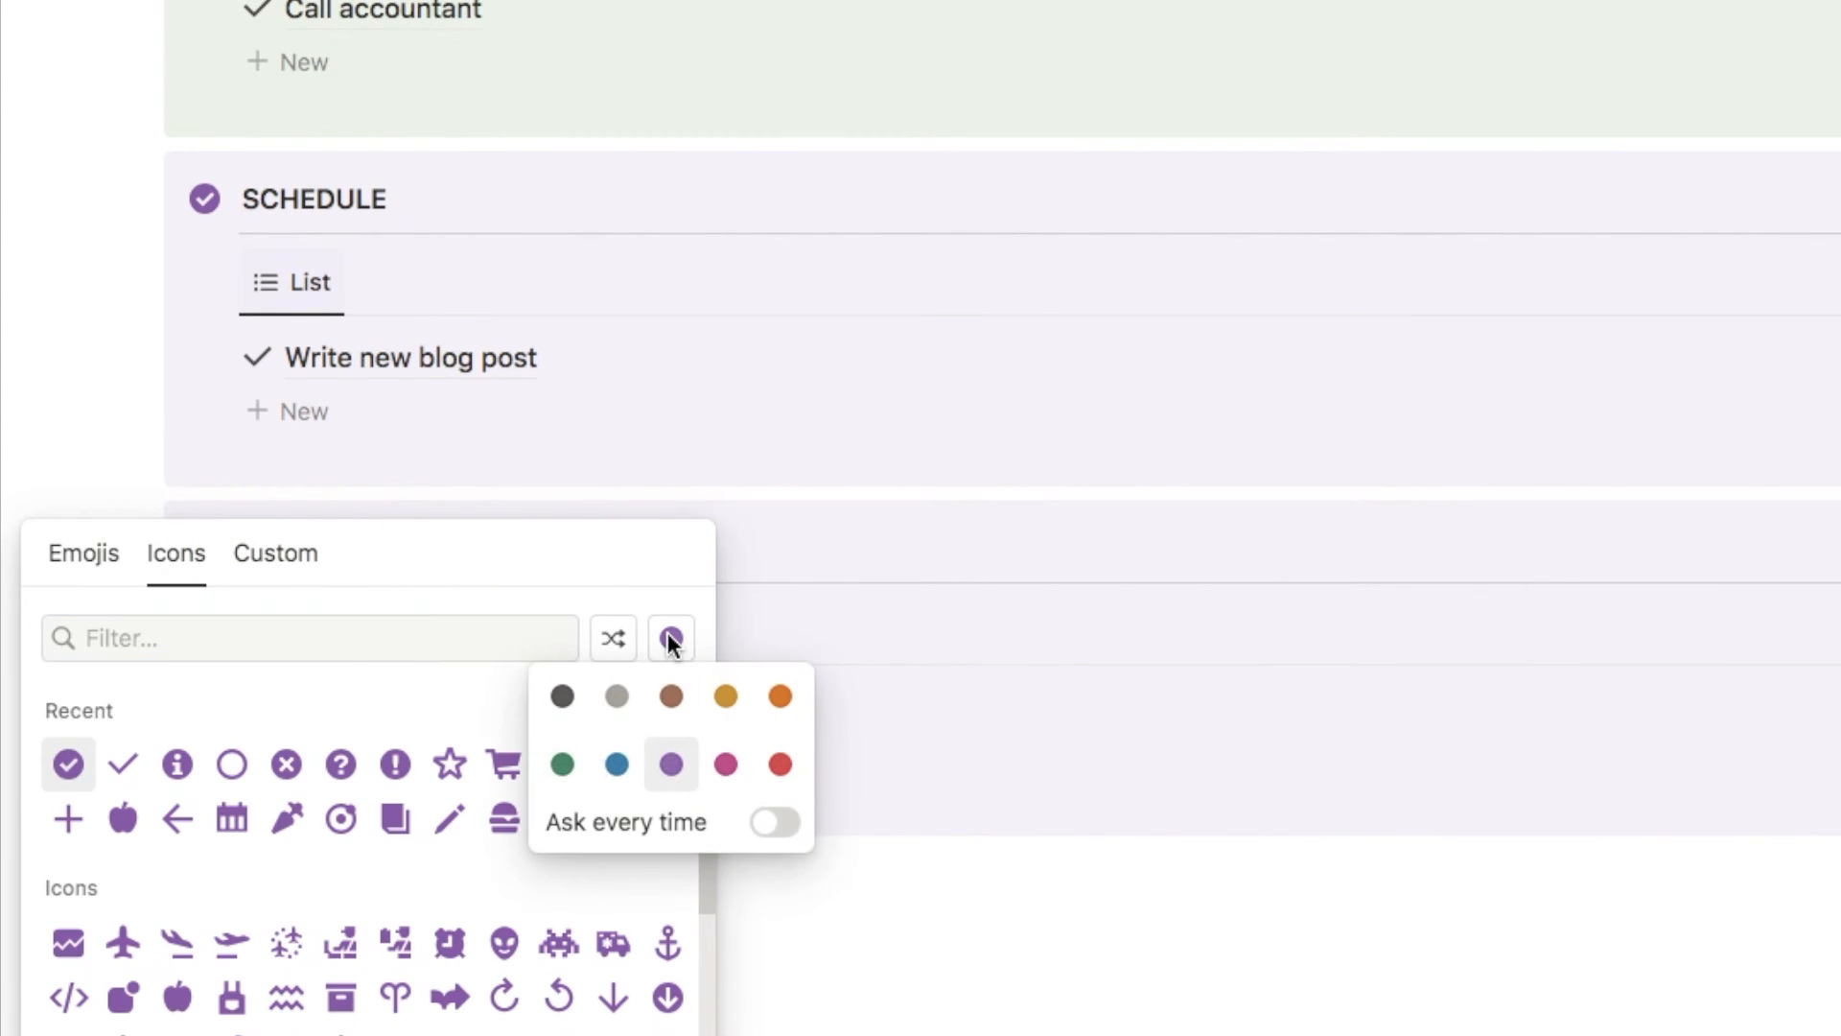
{"action": "left_click", "coordinate": [618, 763]}
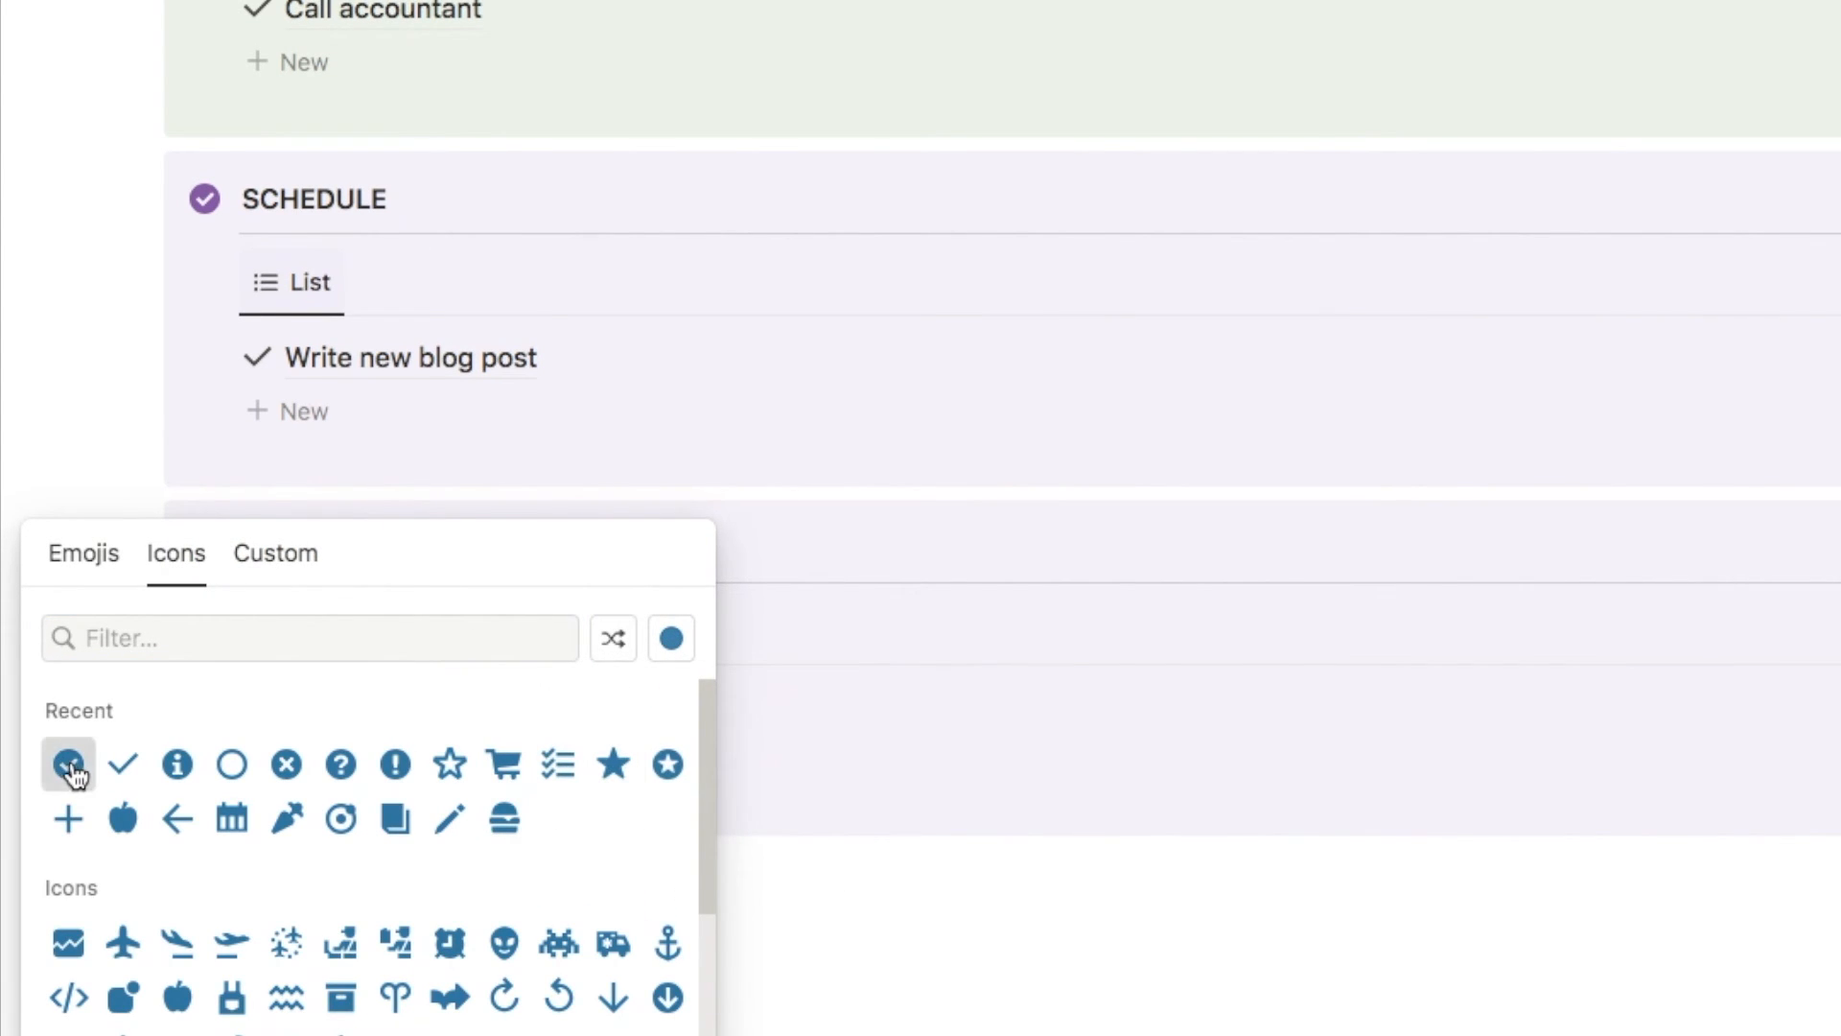
{"action": "left_click", "coordinate": [69, 767]}
{"action": "left_click", "coordinate": [145, 527]}
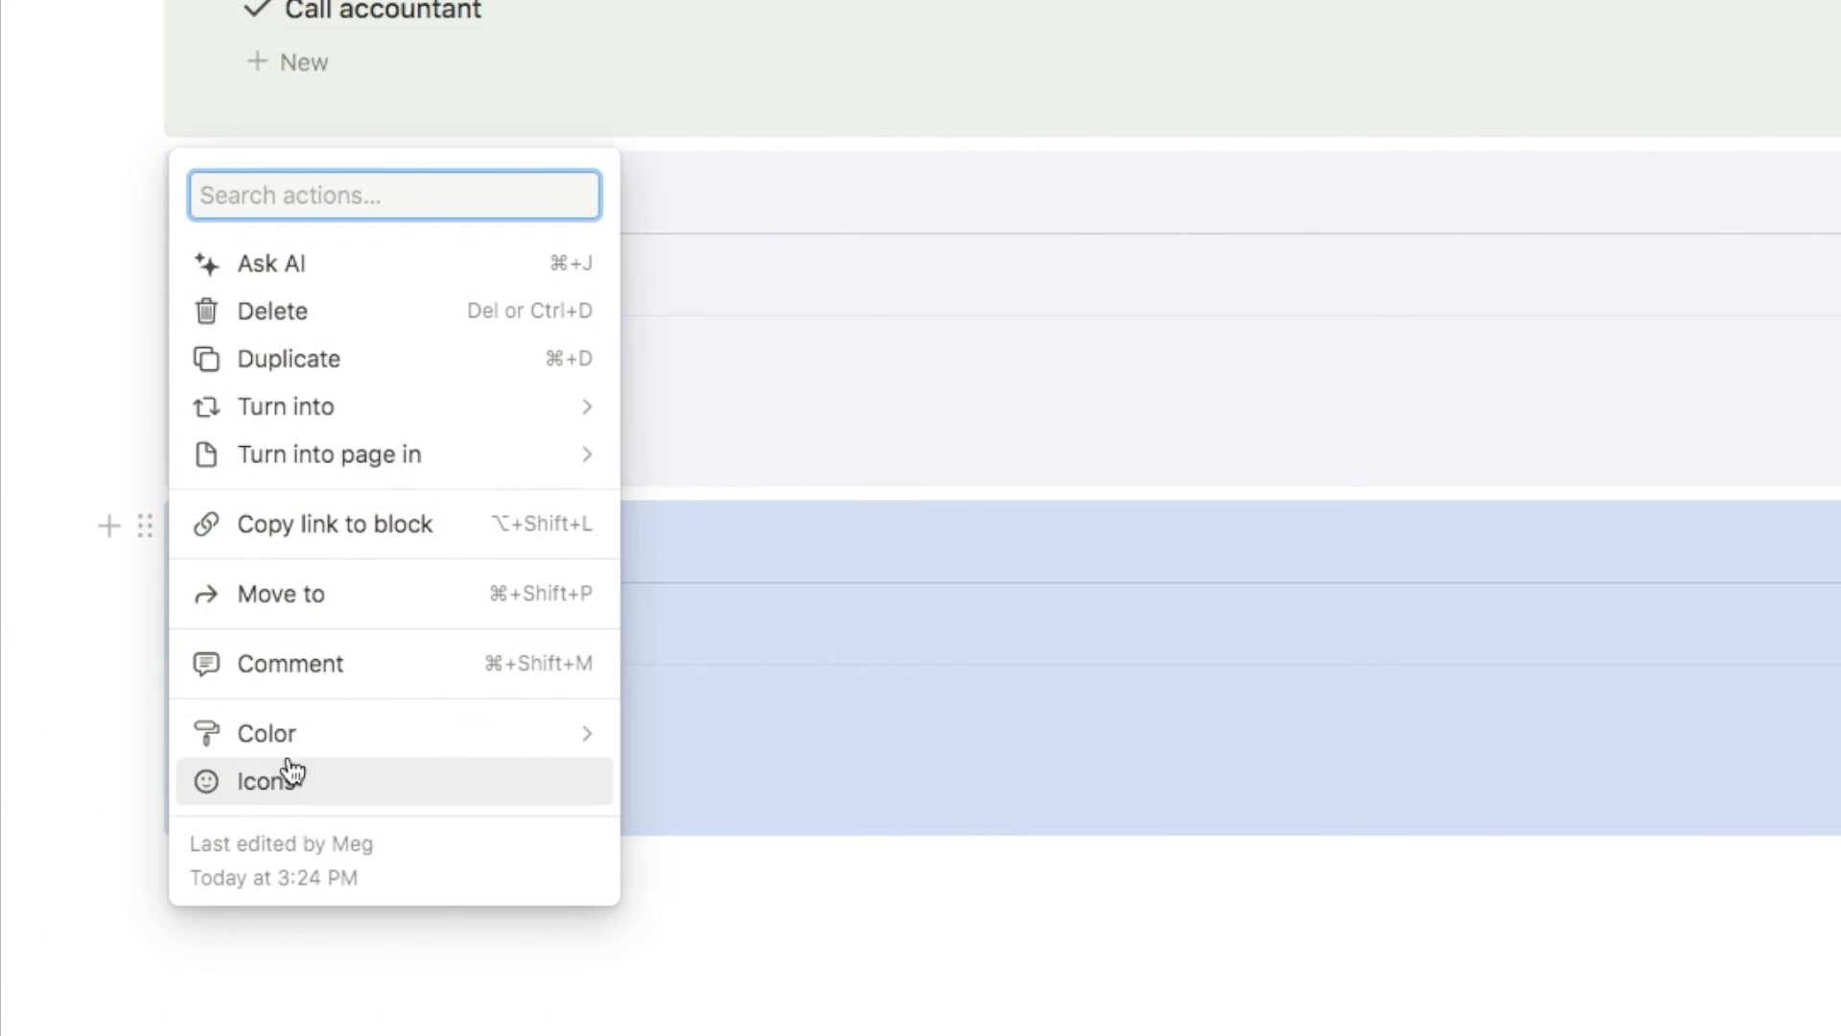
{"action": "mouse_move", "coordinate": [301, 745]}
{"action": "left_click", "coordinate": [762, 1030]}
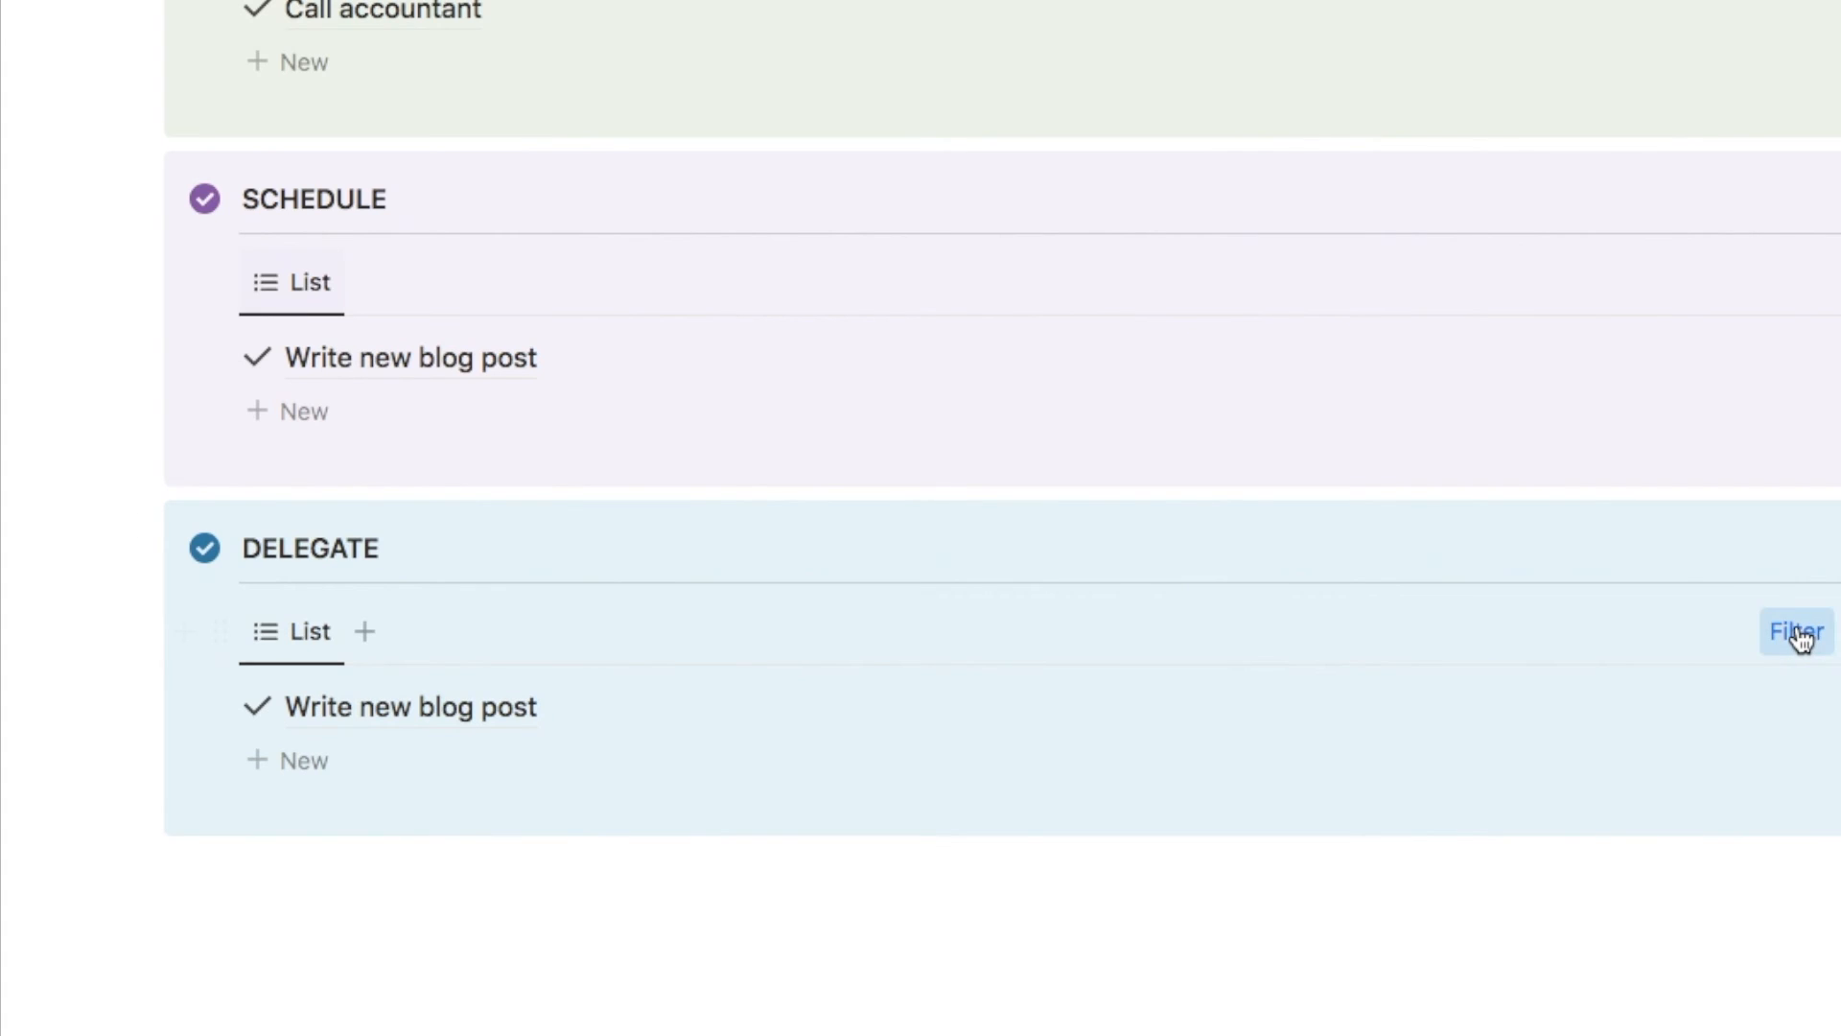
Change the DELEGATE list view's Status filter so that Status contains "Delegate"
{"action": "left_click", "coordinate": [1798, 633]}
{"action": "left_click", "coordinate": [974, 707]}
{"action": "left_click_drag", "start_coordinate": [912, 805], "coordinate": [795, 805]}
{"action": "type", "text": "Delegat"}
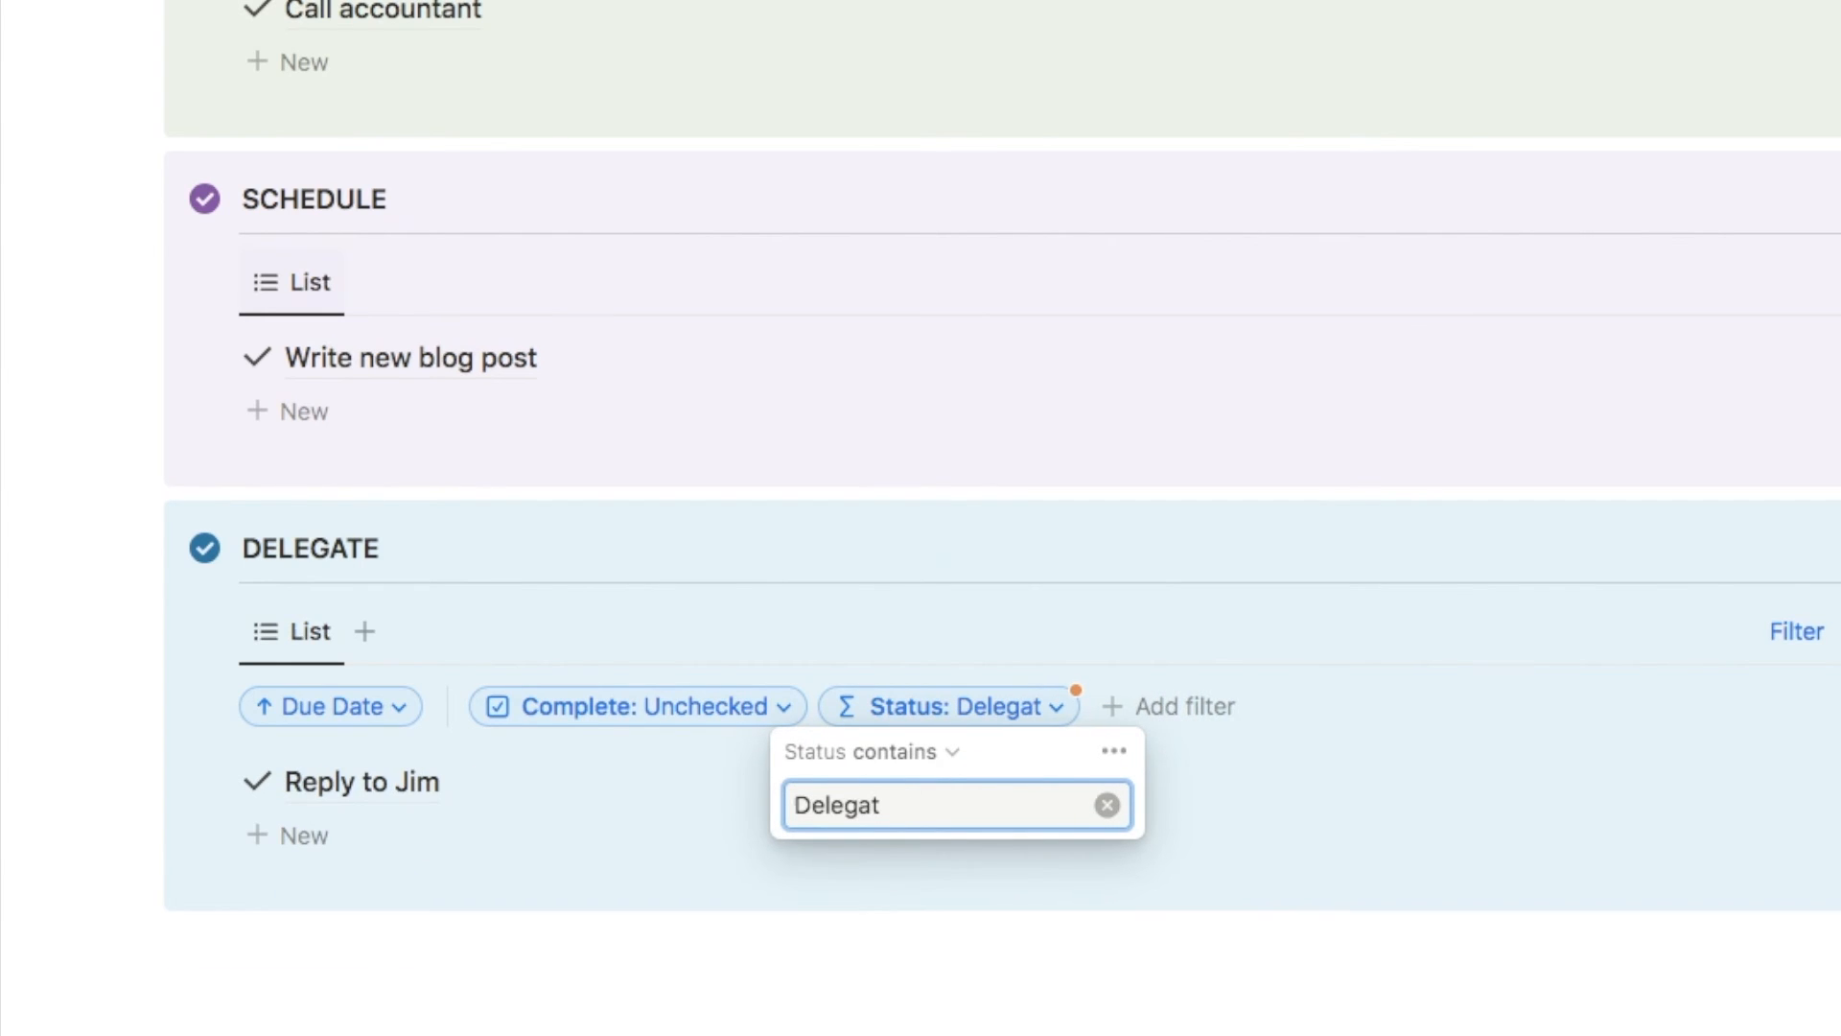
{"action": "type", "text": "e"}
{"action": "left_click", "coordinate": [1384, 875]}
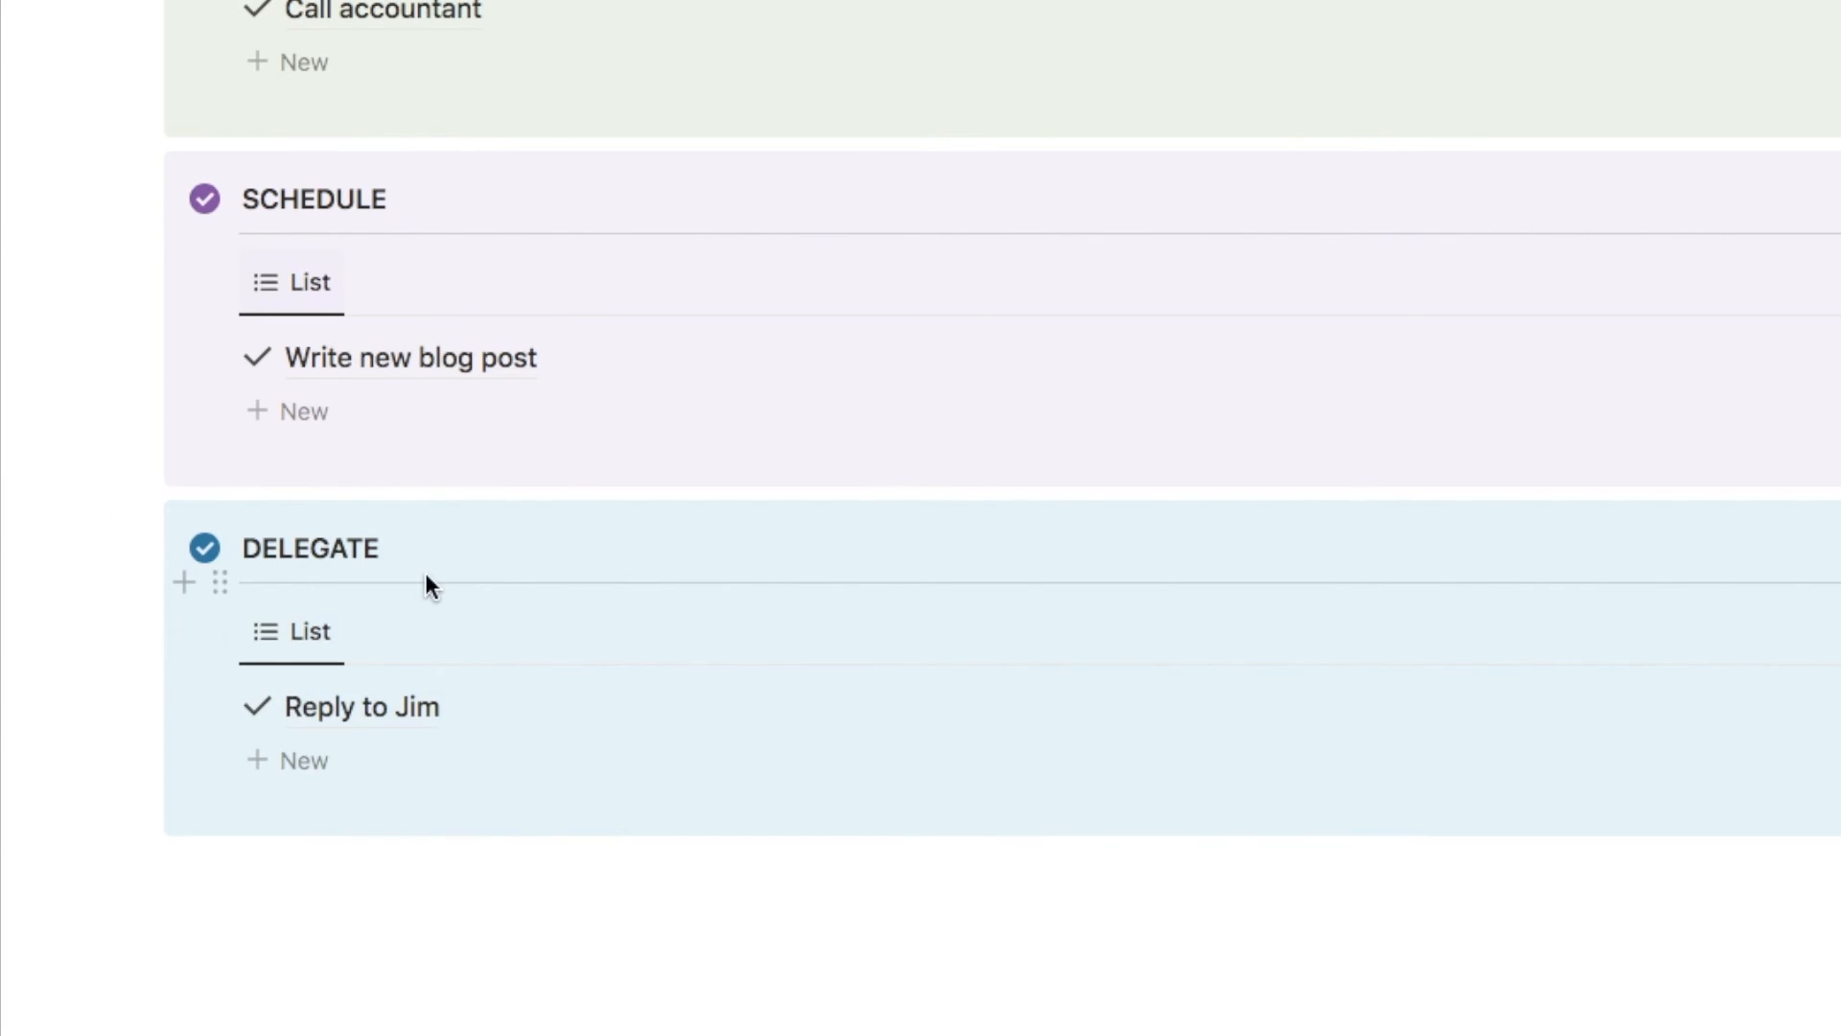
Duplicate the DELEGATE callout and retitle the copy "DELETE"
{"action": "left_click", "coordinate": [145, 526]}
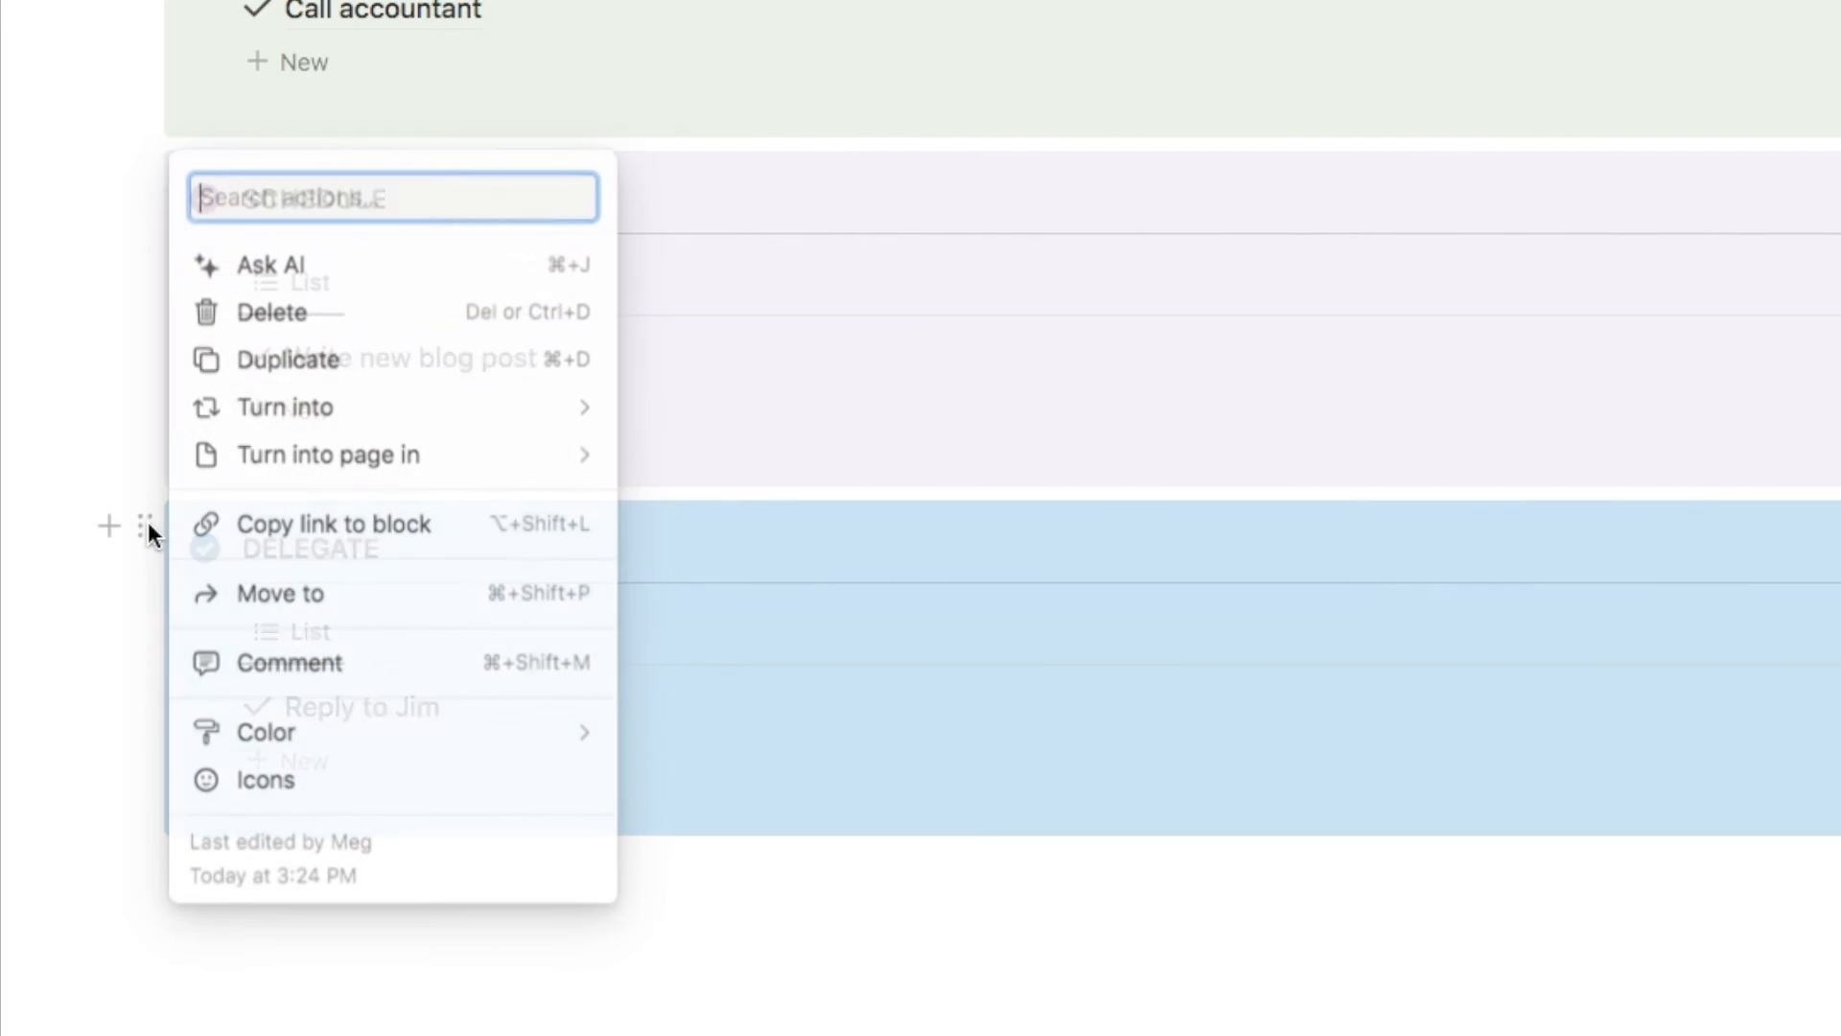
{"action": "left_click", "coordinate": [299, 363]}
{"action": "scroll", "coordinate": [296, 361], "scroll_direction": "down", "scroll_amount": 5}
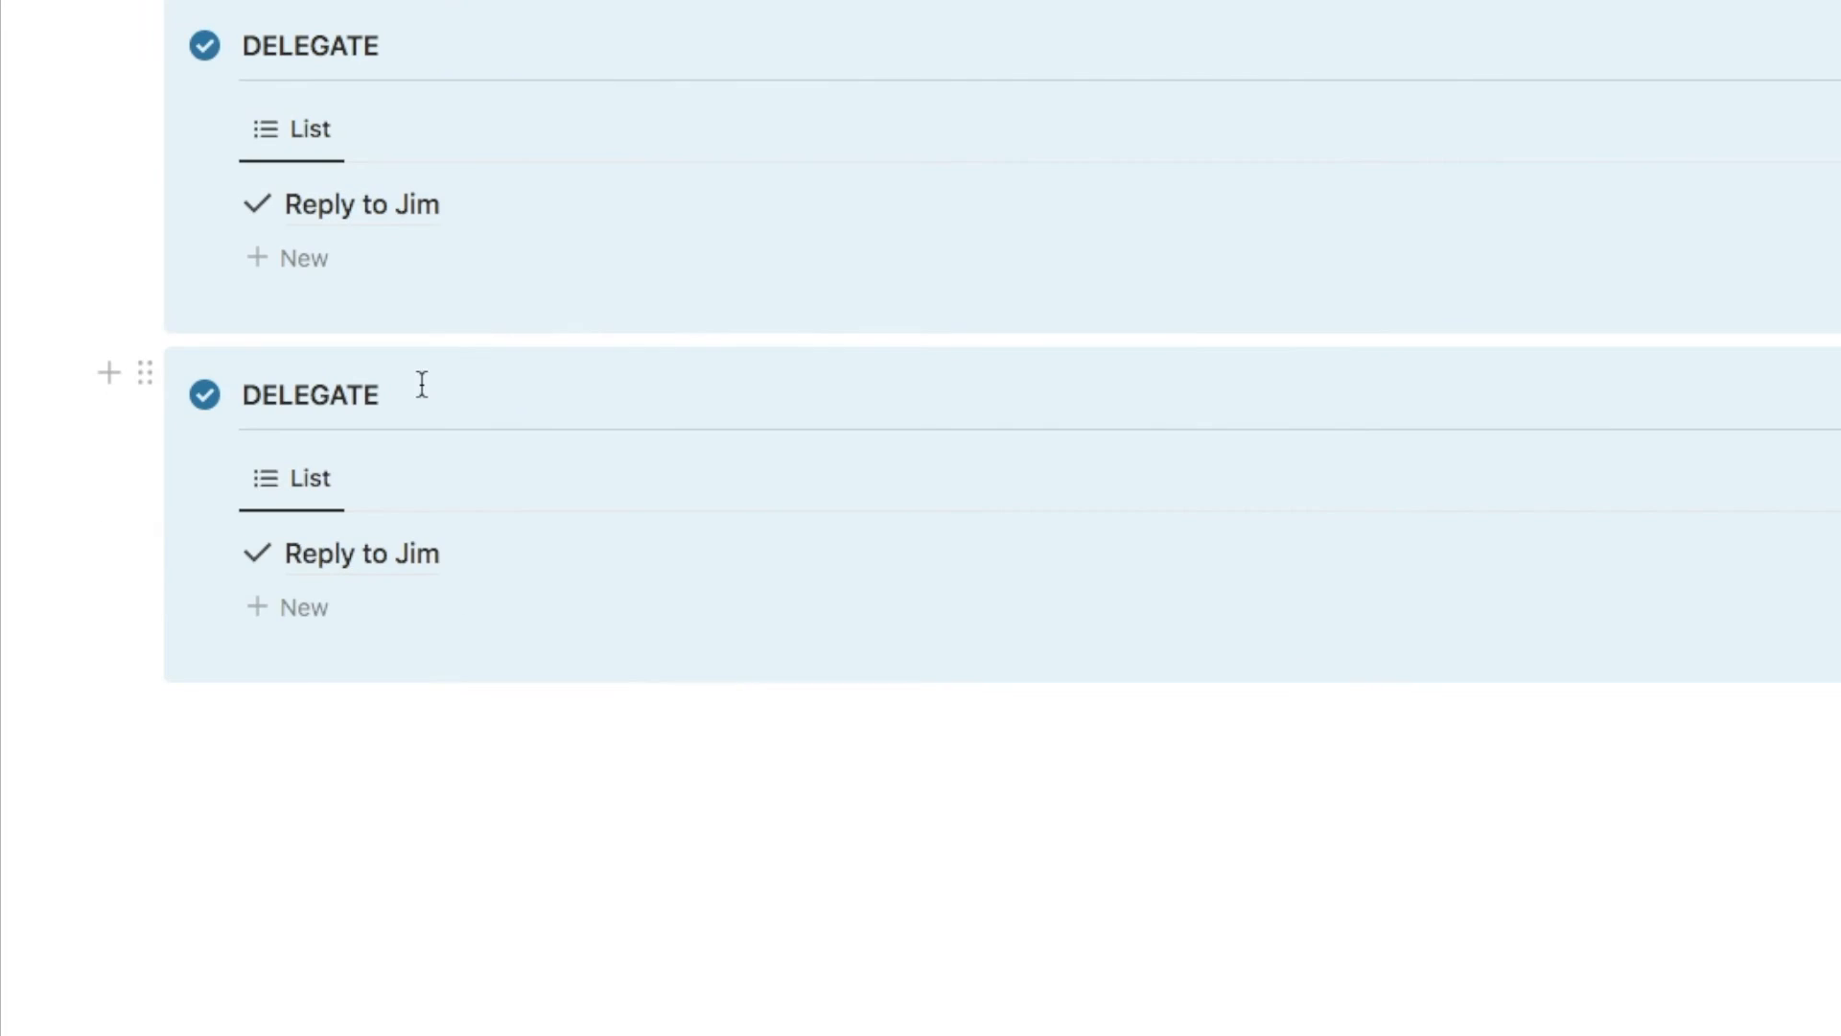
{"action": "left_click_drag", "start_coordinate": [419, 383], "coordinate": [312, 388]}
{"action": "type", "text": "TE"}
Change the DELETE callout's icon to a red circled X and give the callout a red background
{"action": "left_click", "coordinate": [206, 401]}
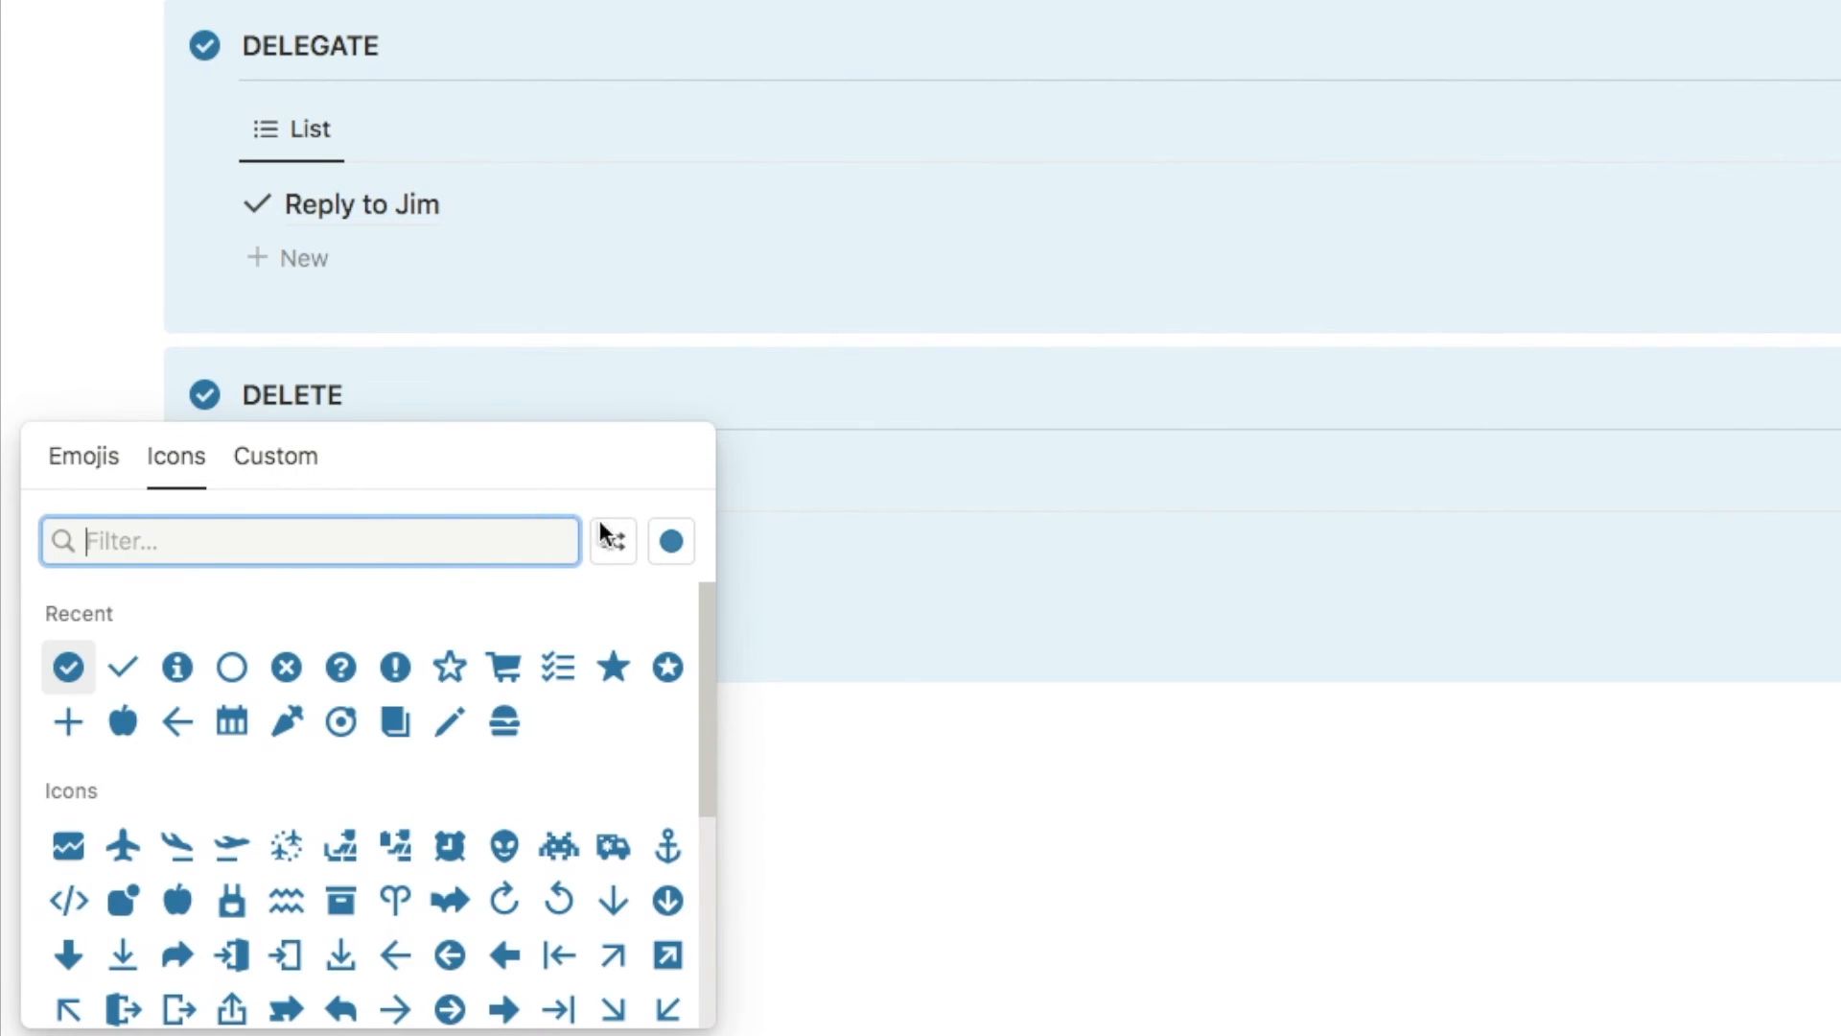
{"action": "left_click", "coordinate": [668, 543]}
{"action": "left_click", "coordinate": [780, 663]}
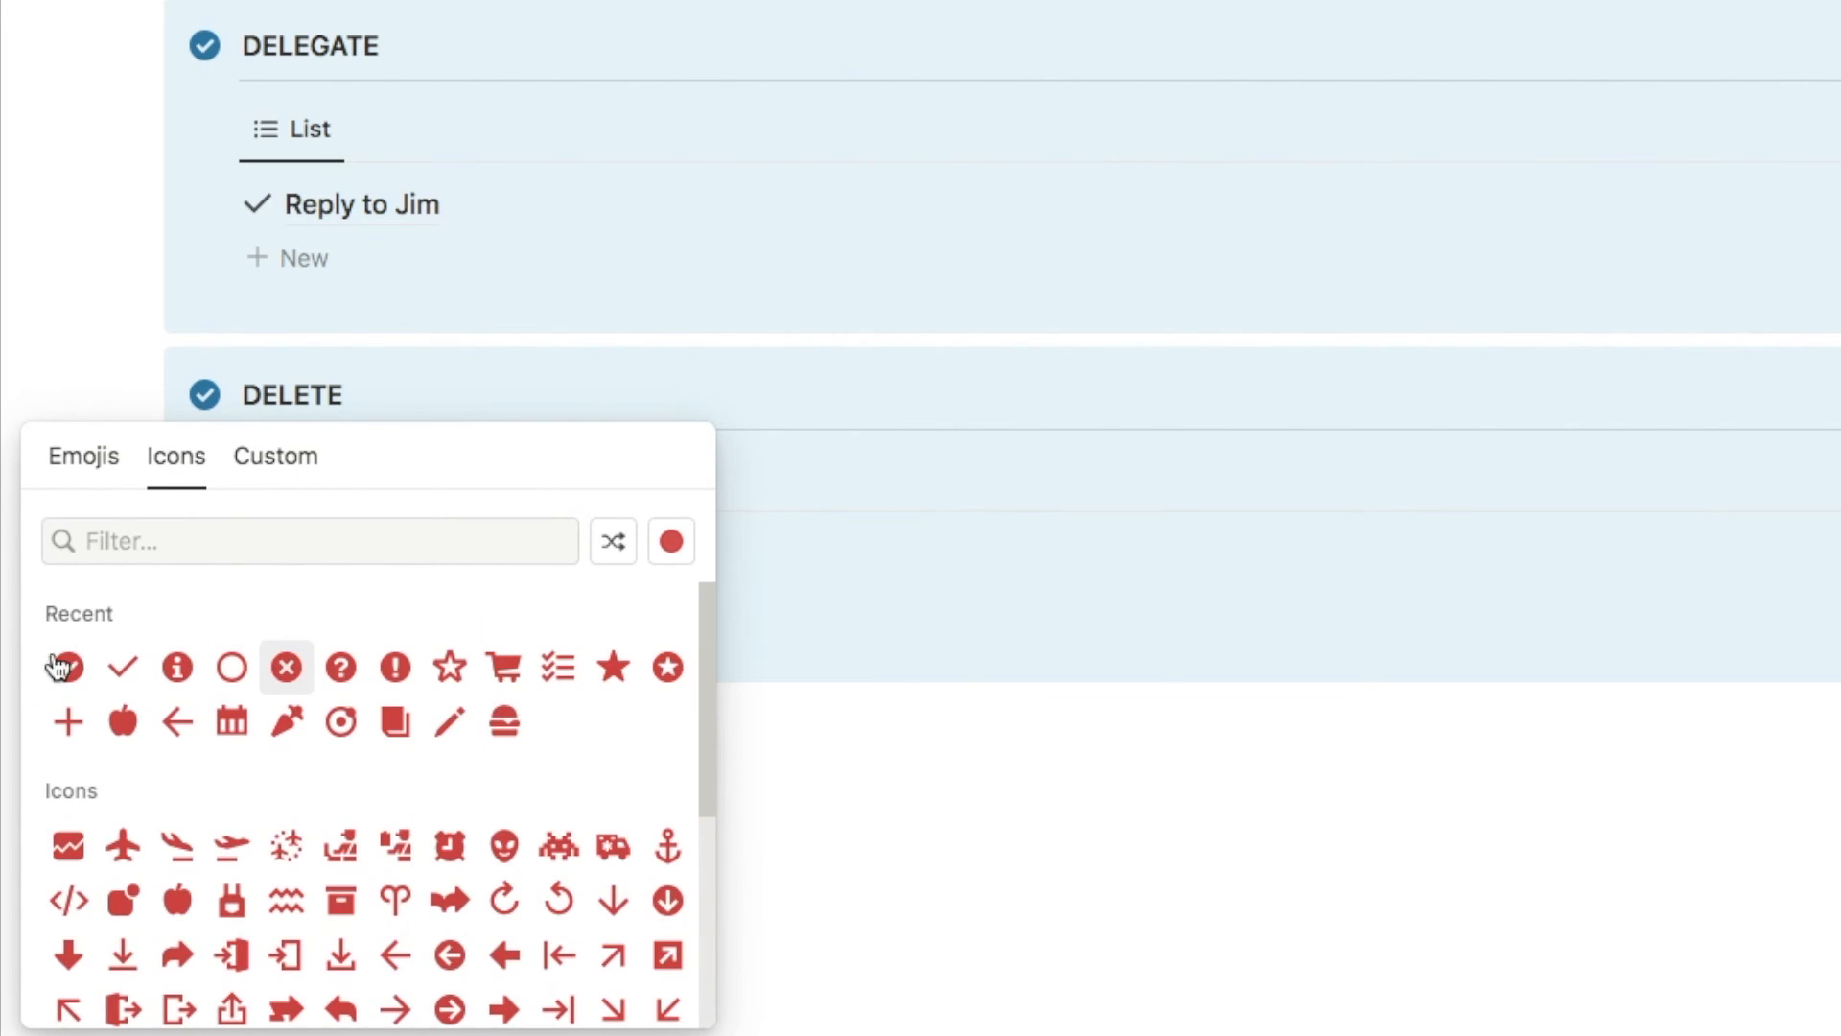
{"action": "left_click", "coordinate": [286, 668]}
{"action": "left_click", "coordinate": [144, 372]}
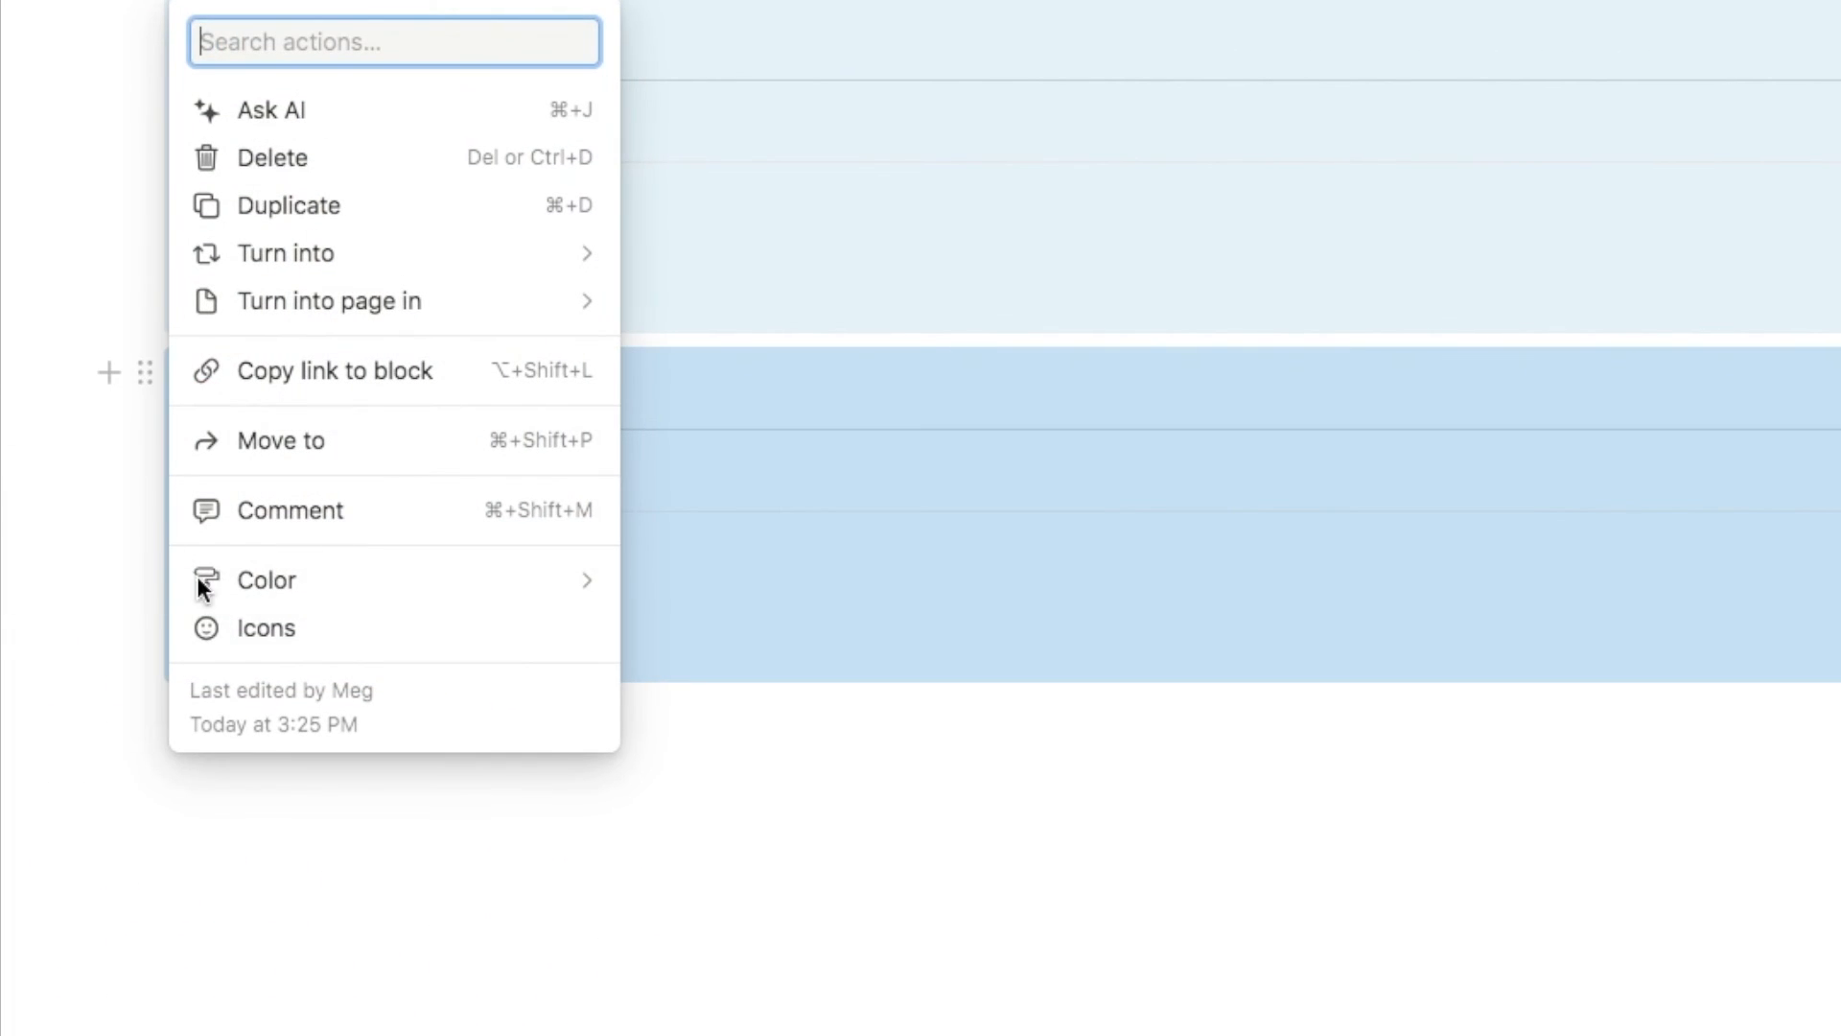
{"action": "mouse_move", "coordinate": [305, 589]}
{"action": "scroll", "coordinate": [820, 899], "scroll_direction": "down", "scroll_amount": 5}
{"action": "left_click", "coordinate": [823, 806]}
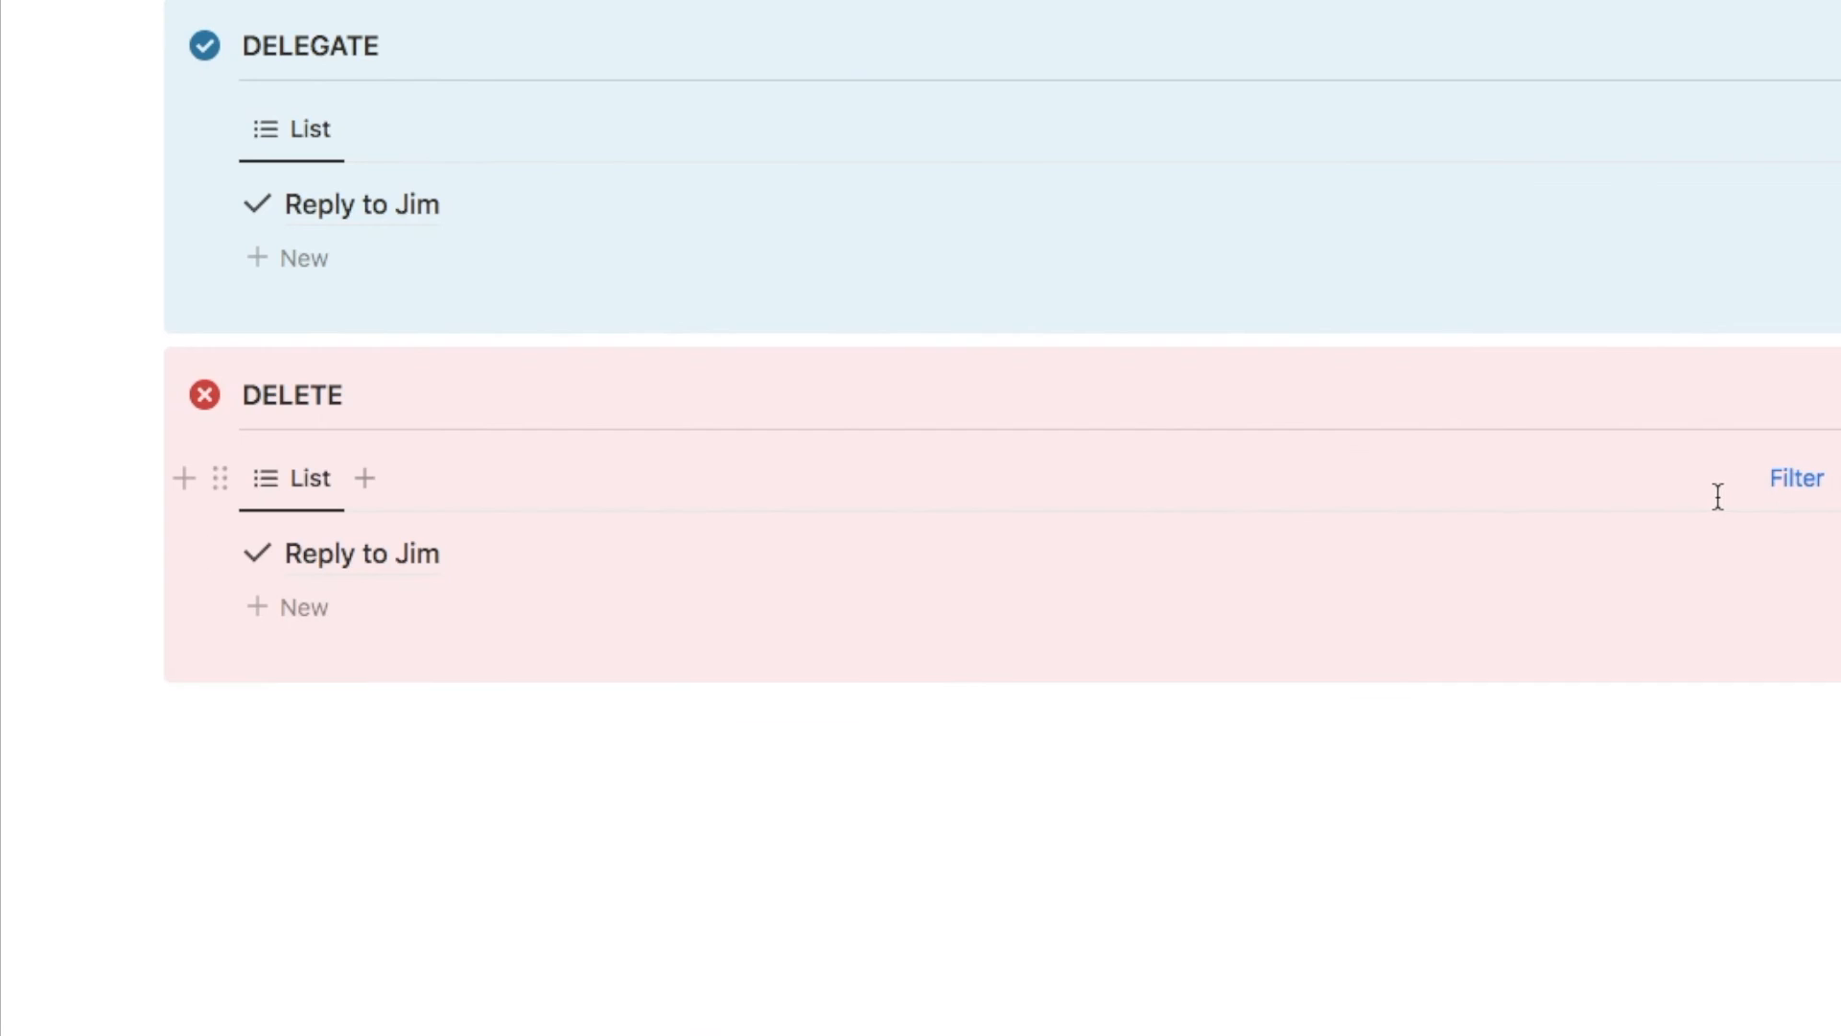
Change the DELETE list view's Status filter so that Status contains "Delete"
{"action": "left_click", "coordinate": [1815, 497]}
{"action": "left_click", "coordinate": [953, 553]}
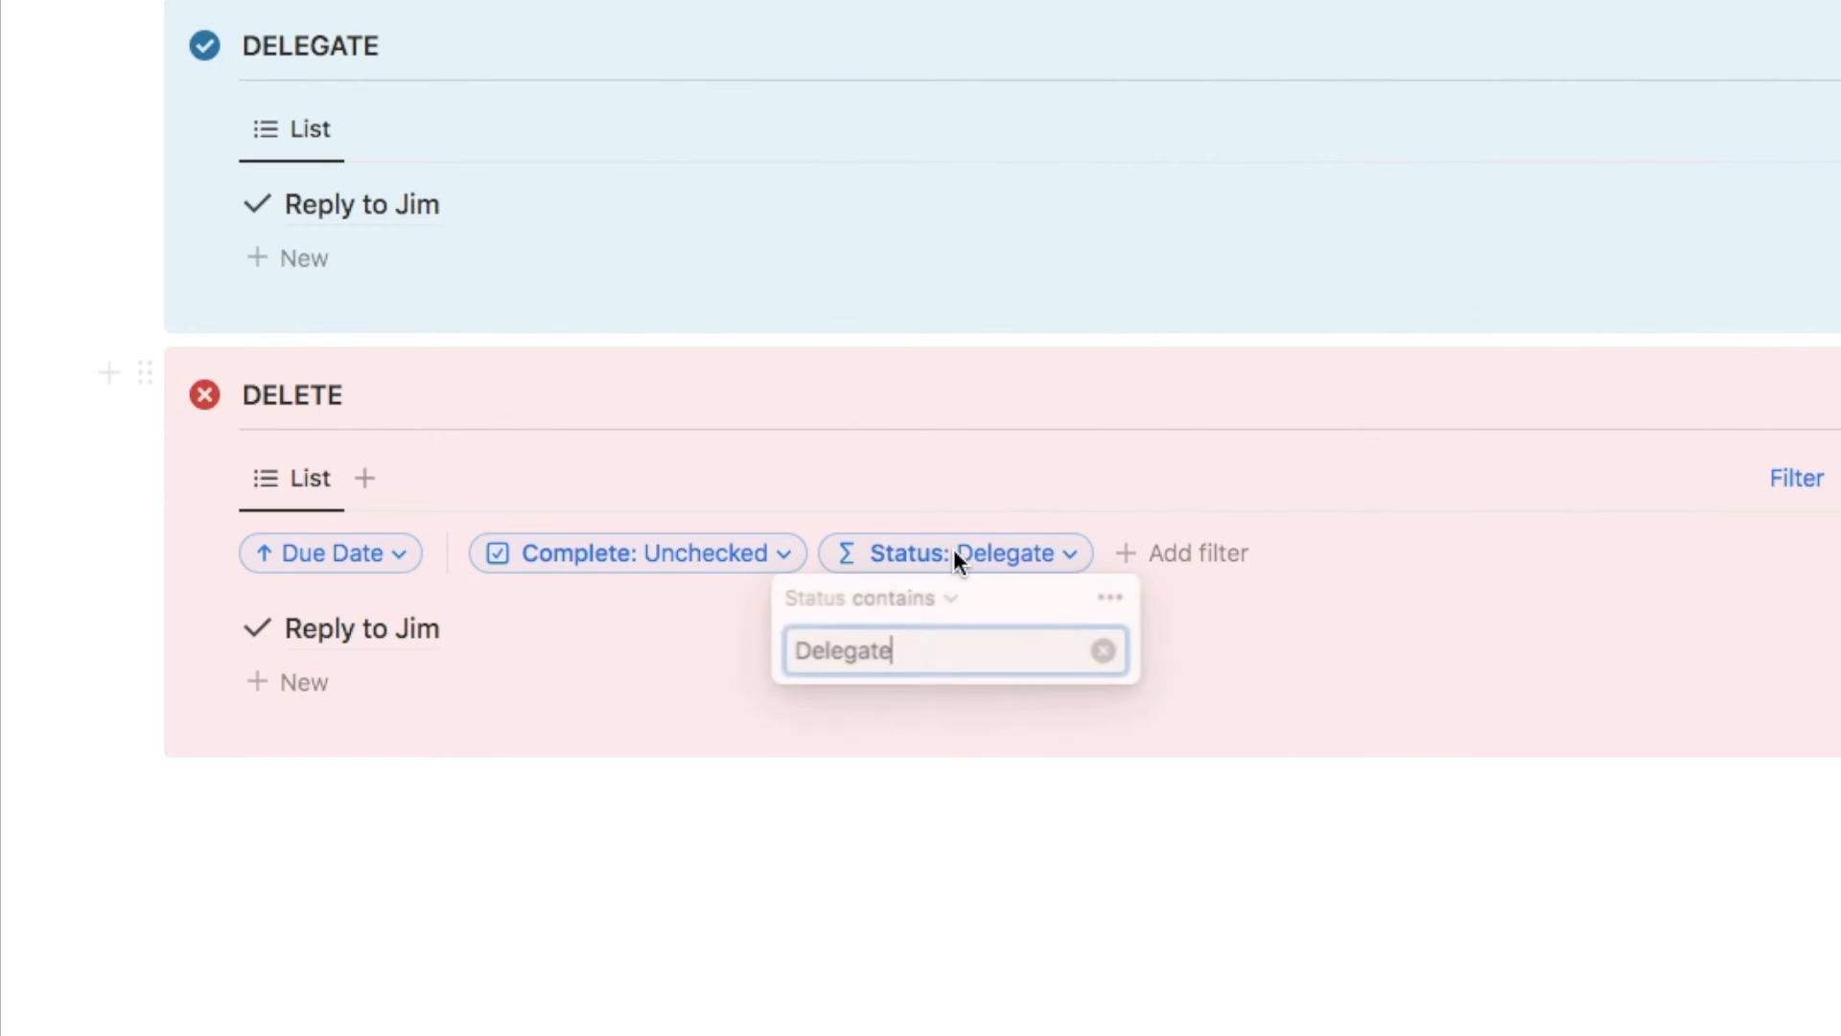
{"action": "key", "text": "BackSpace"}
{"action": "key", "text": "BackSpace"}
{"action": "key", "text": "BackSpace"}
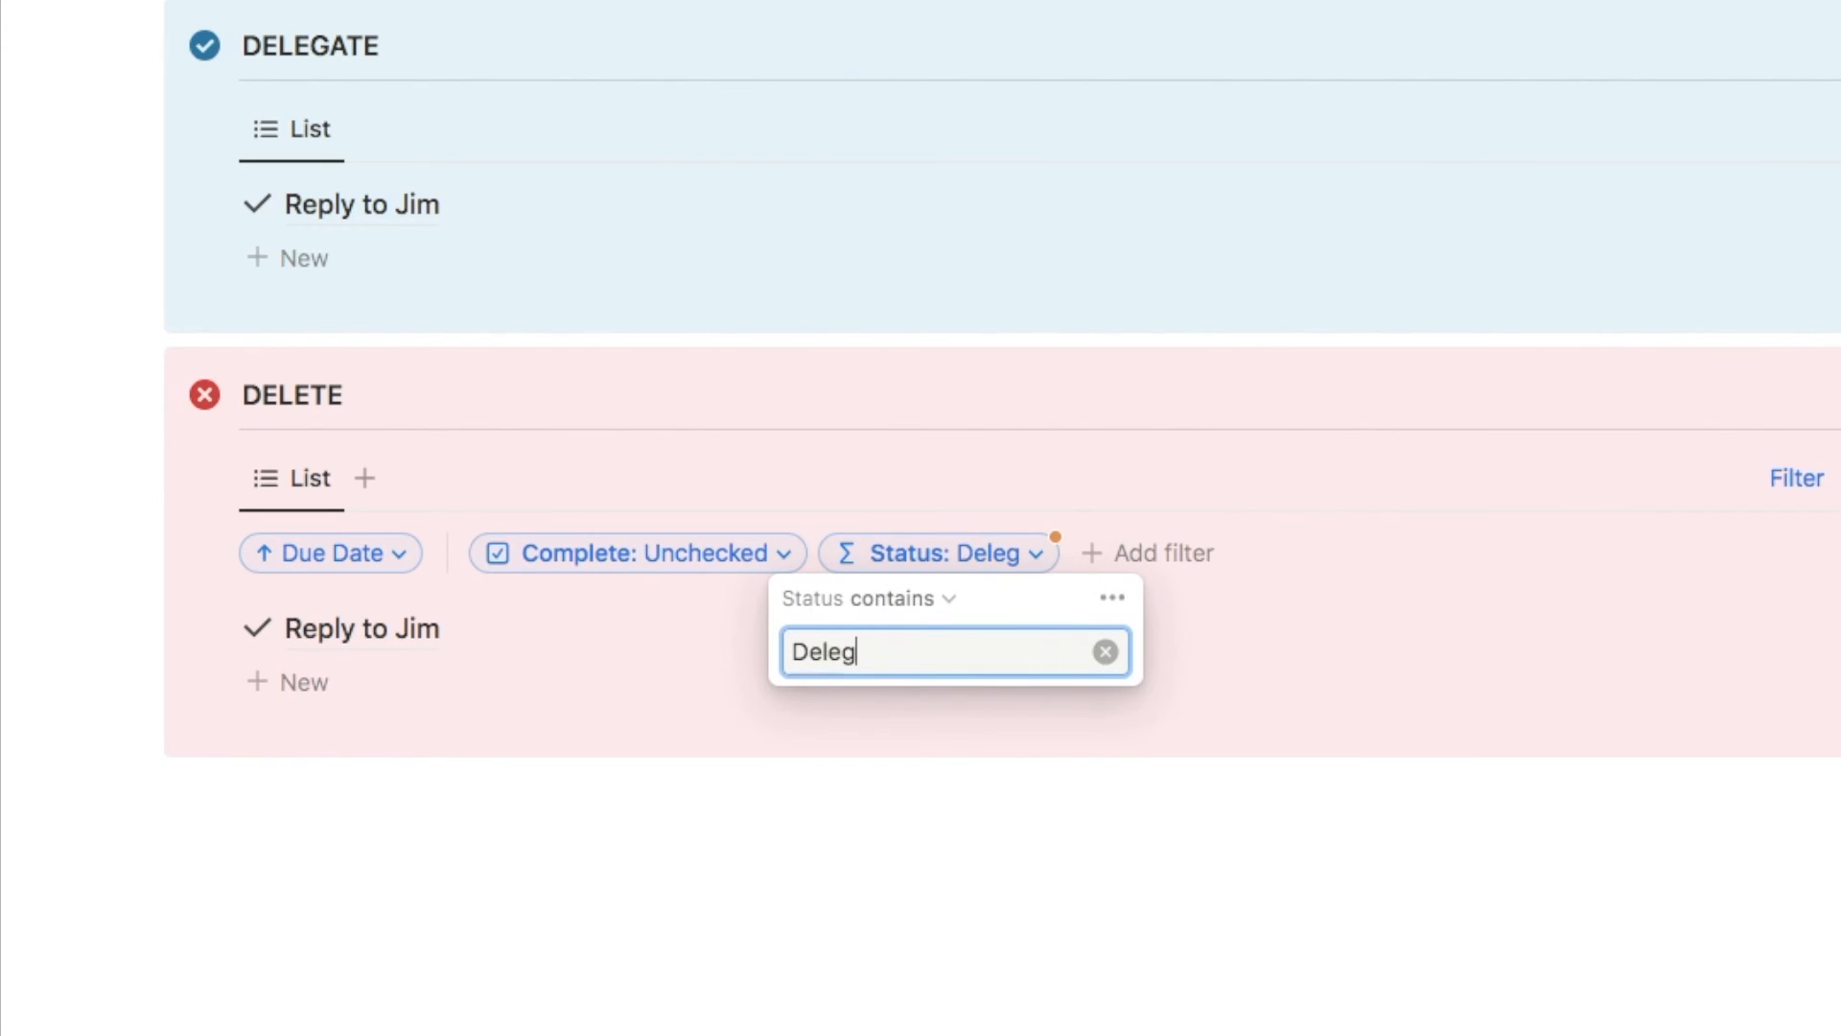
{"action": "key", "text": "BackSpace"}
{"action": "type", "text": "r"}
{"action": "key", "text": "BackSpace"}
{"action": "type", "text": "te"}
{"action": "key", "text": "Escape"}
{"action": "scroll", "coordinate": [1002, 518], "scroll_direction": "up", "scroll_amount": 5}
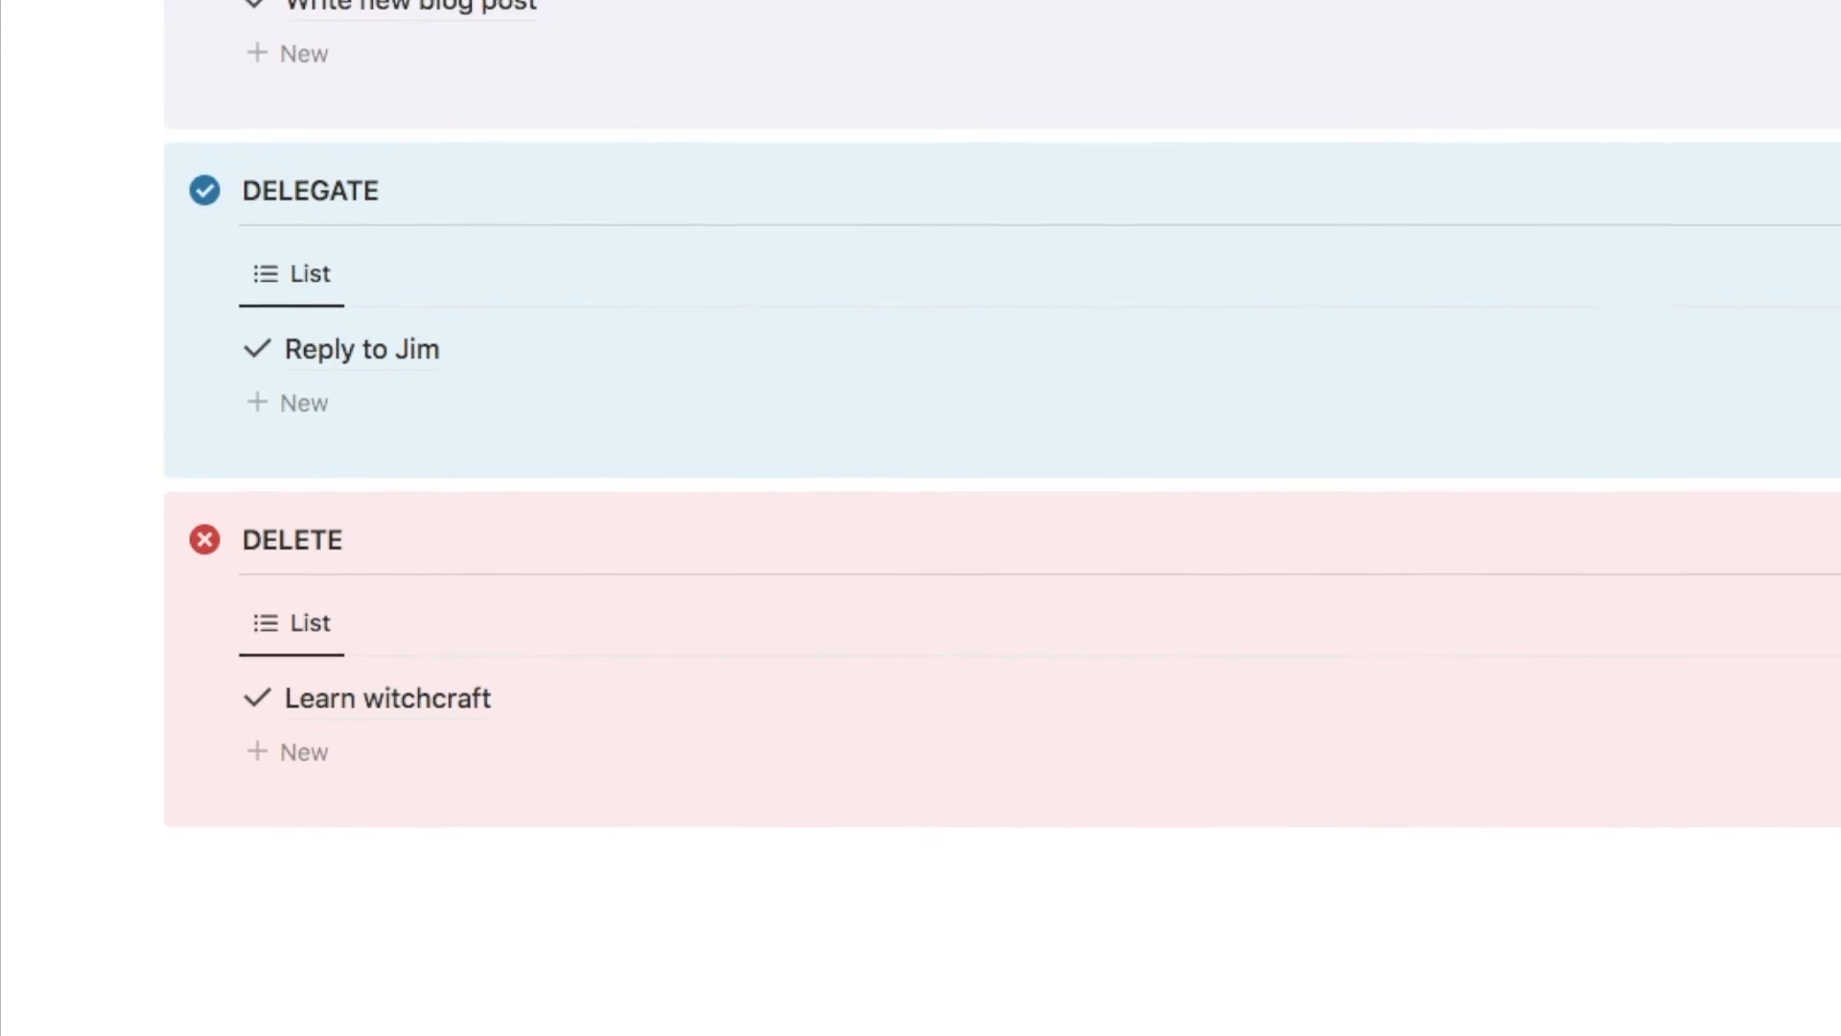
{"action": "scroll", "coordinate": [1002, 518], "scroll_direction": "up", "scroll_amount": 1}
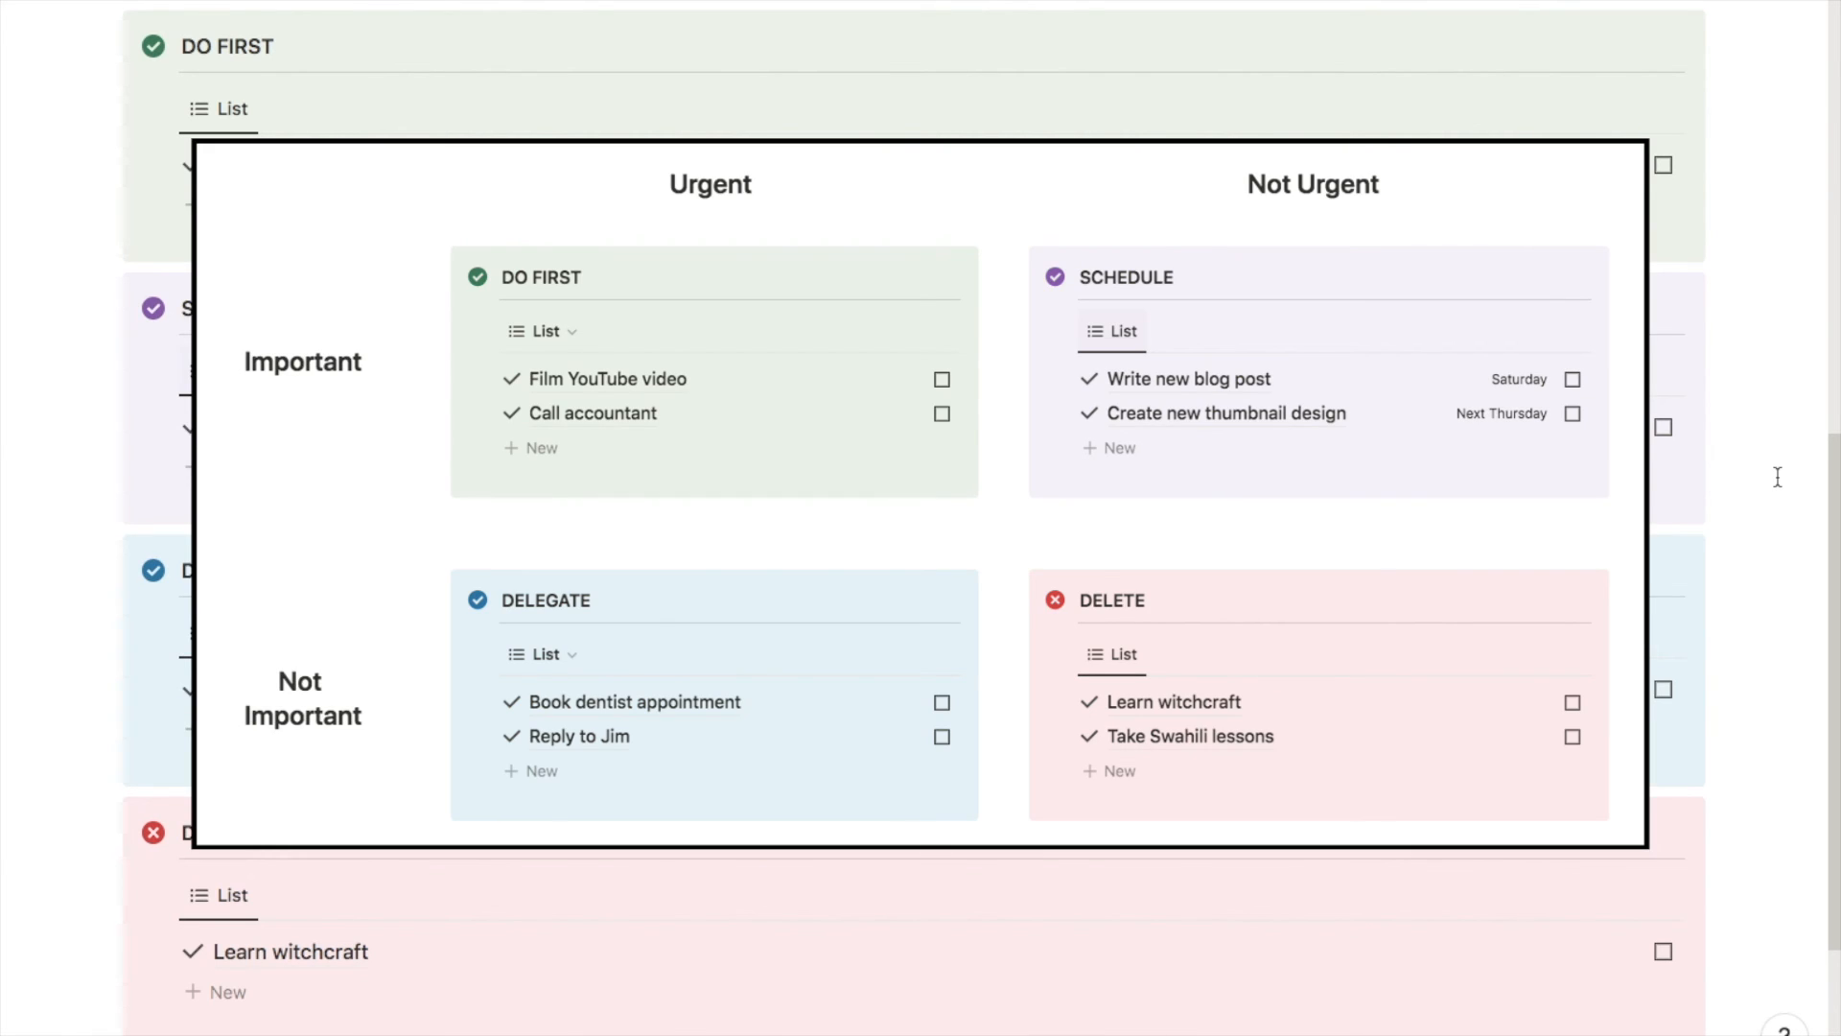
Add the Heading 2 blocks "Important" and "Urgent" below the DELETE callout
{"action": "scroll", "coordinate": [1777, 476], "scroll_direction": "down", "scroll_amount": 3}
{"action": "left_click", "coordinate": [163, 833]}
{"action": "key", "text": "Return"}
{"action": "scroll", "coordinate": [163, 833], "scroll_direction": "down", "scroll_amount": 1}
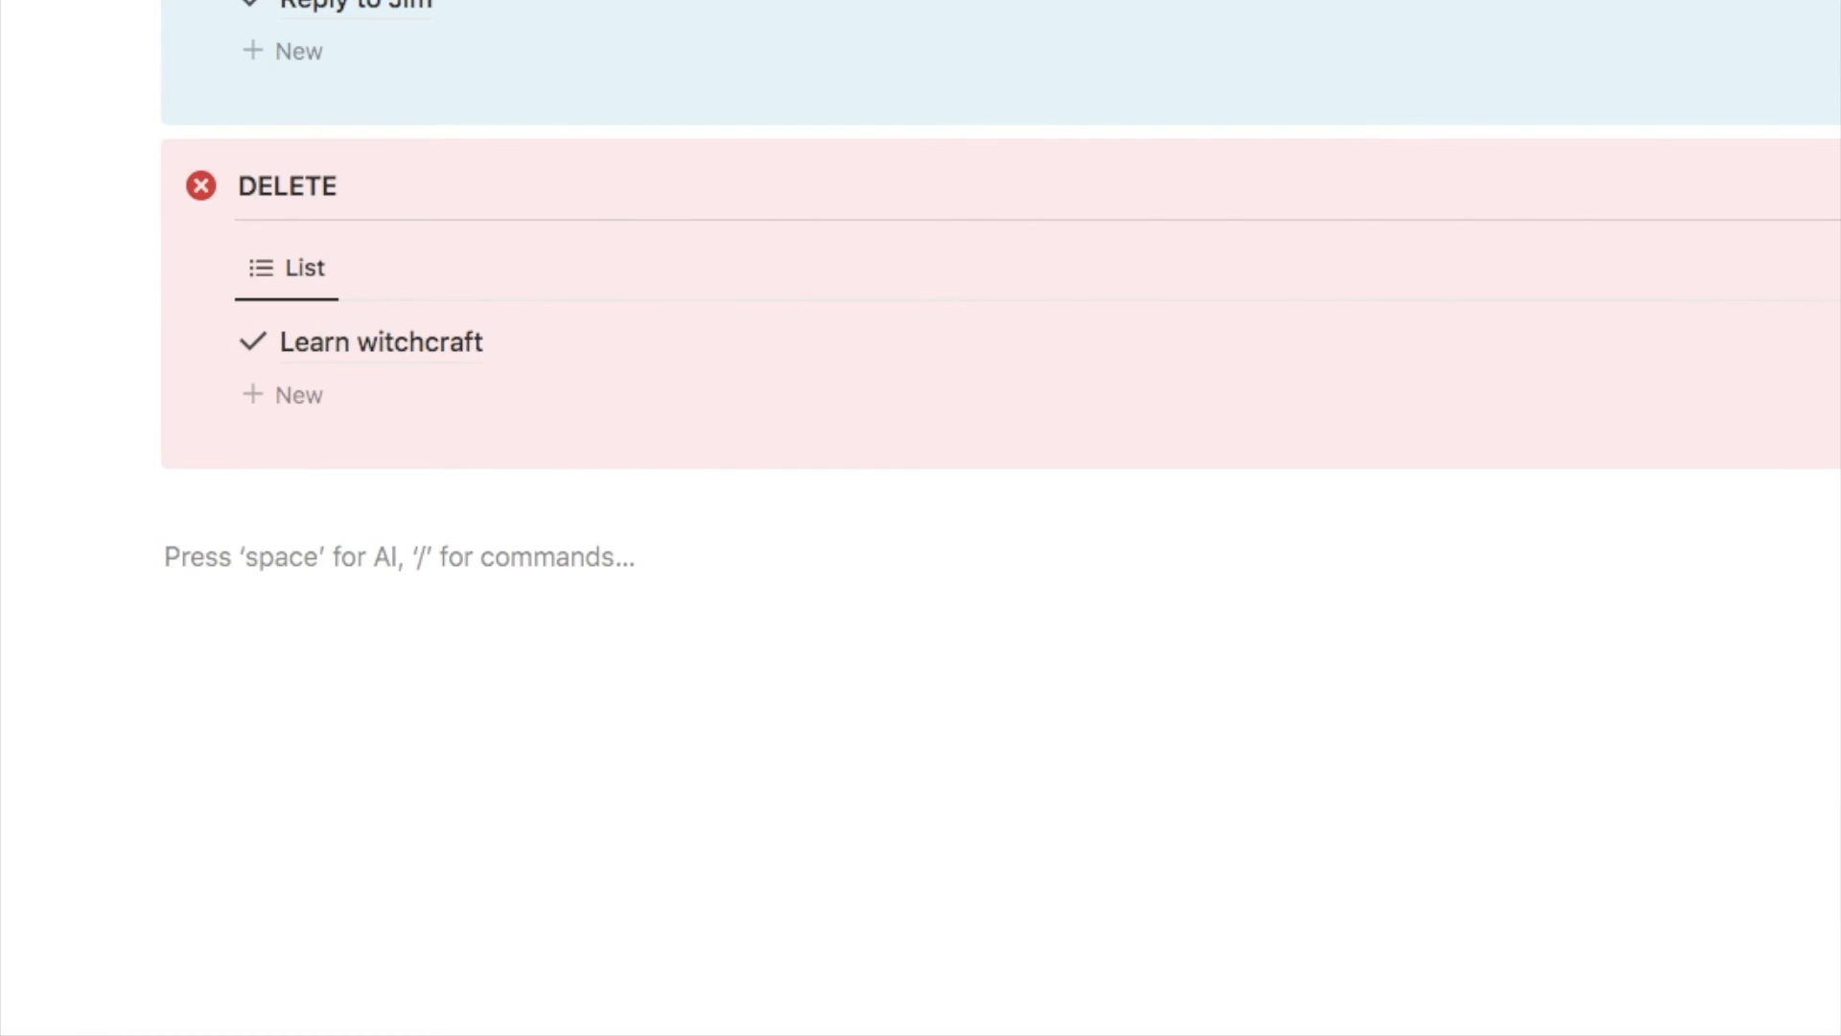
{"action": "type", "text": "/h2"}
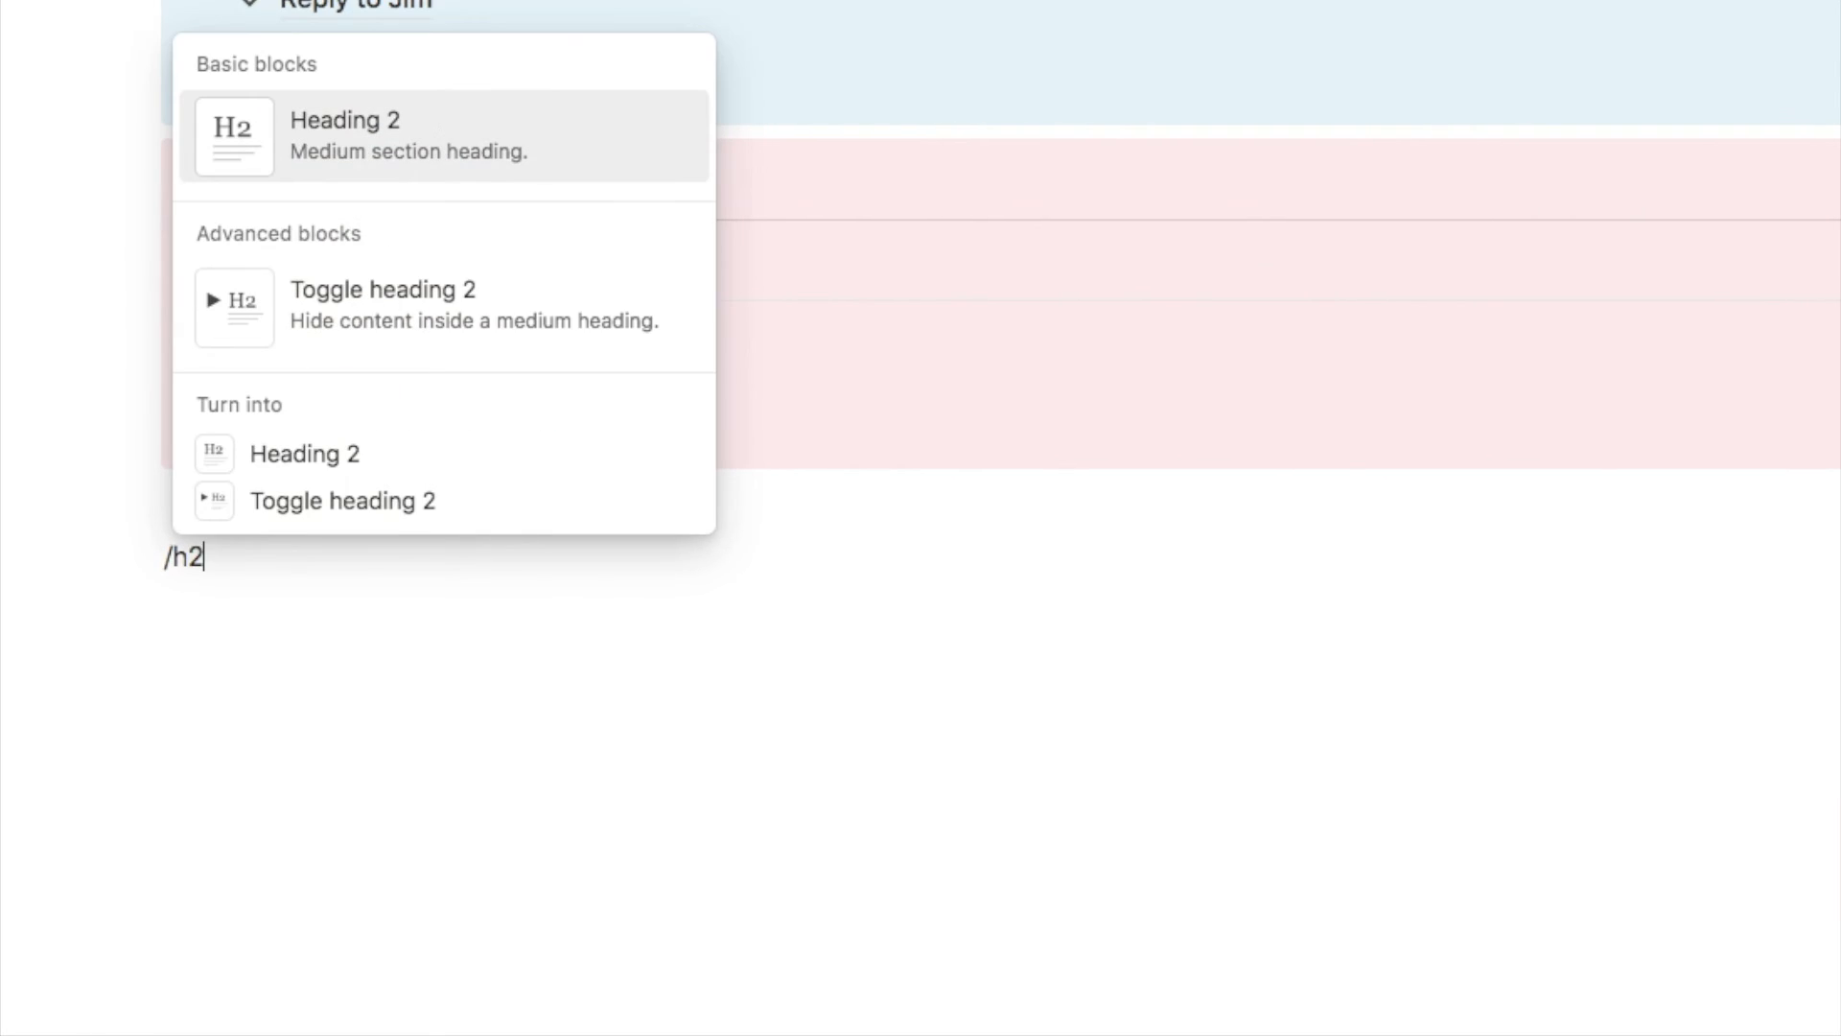
{"action": "left_click", "coordinate": [385, 149]}
{"action": "type", "text": "Important"}
{"action": "key", "text": "Return"}
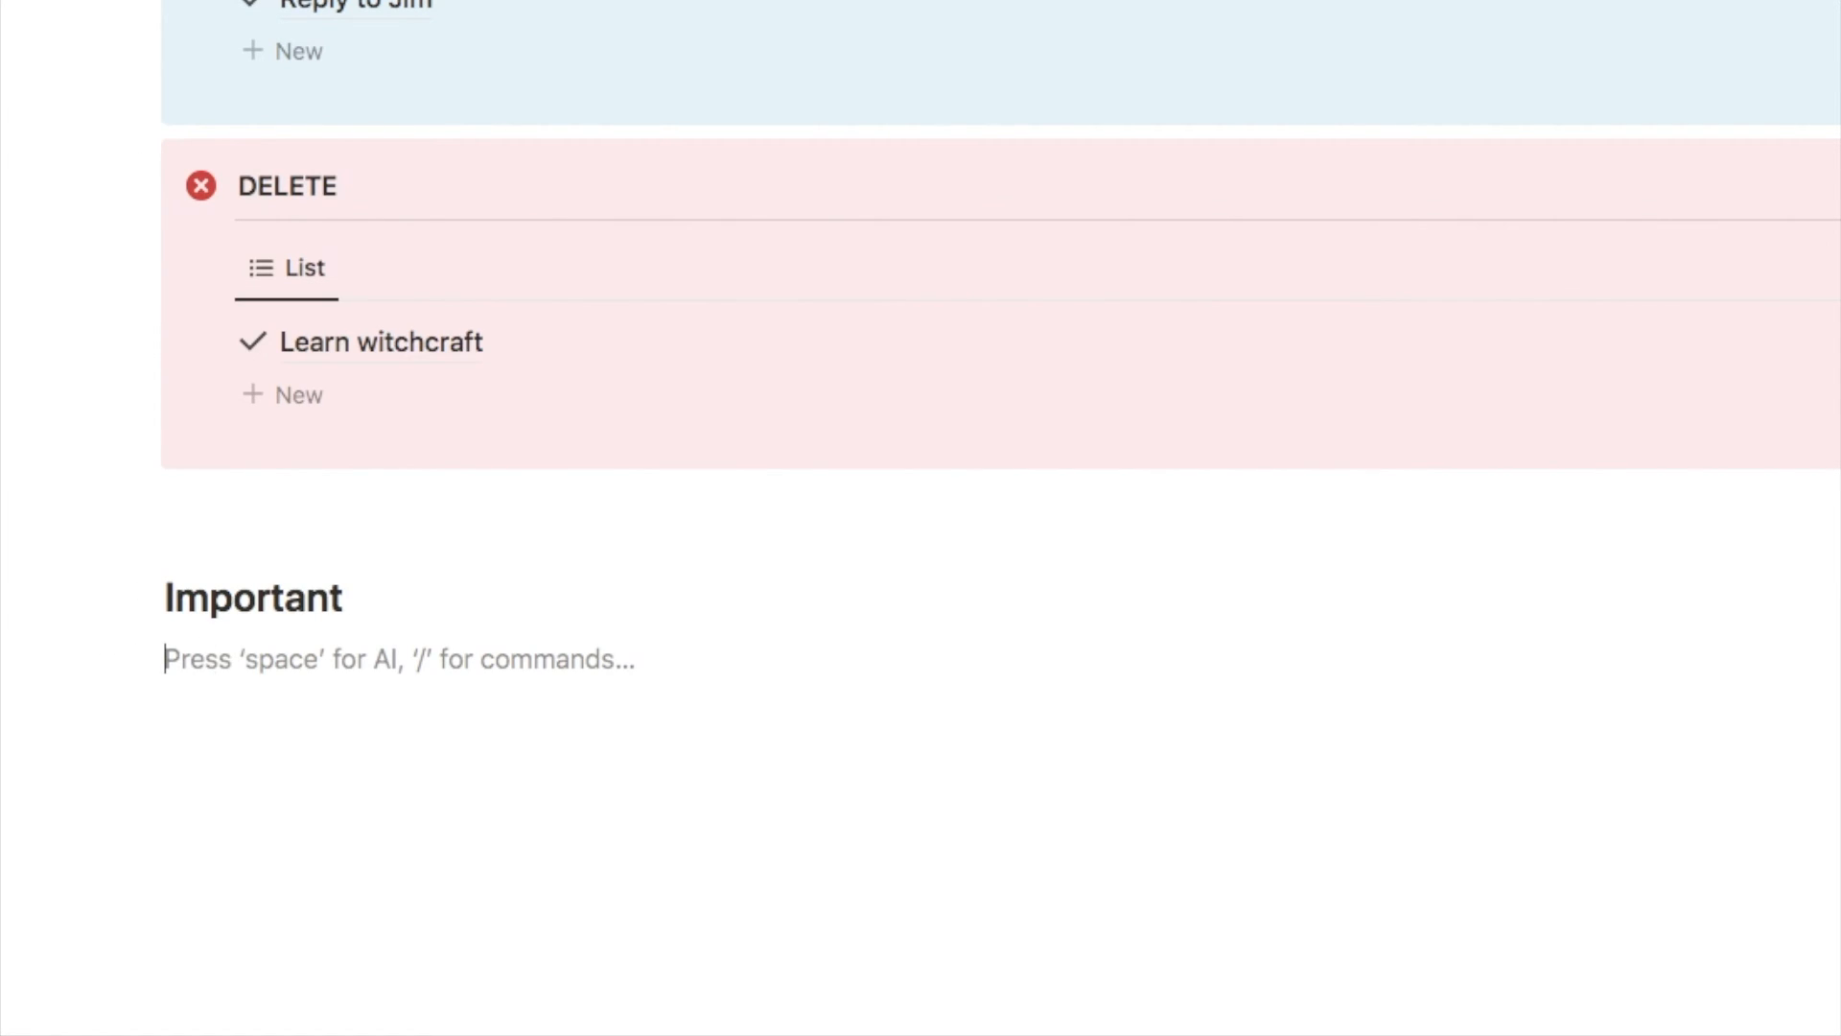
{"action": "type", "text": "/h2"}
{"action": "left_click", "coordinate": [351, 266]}
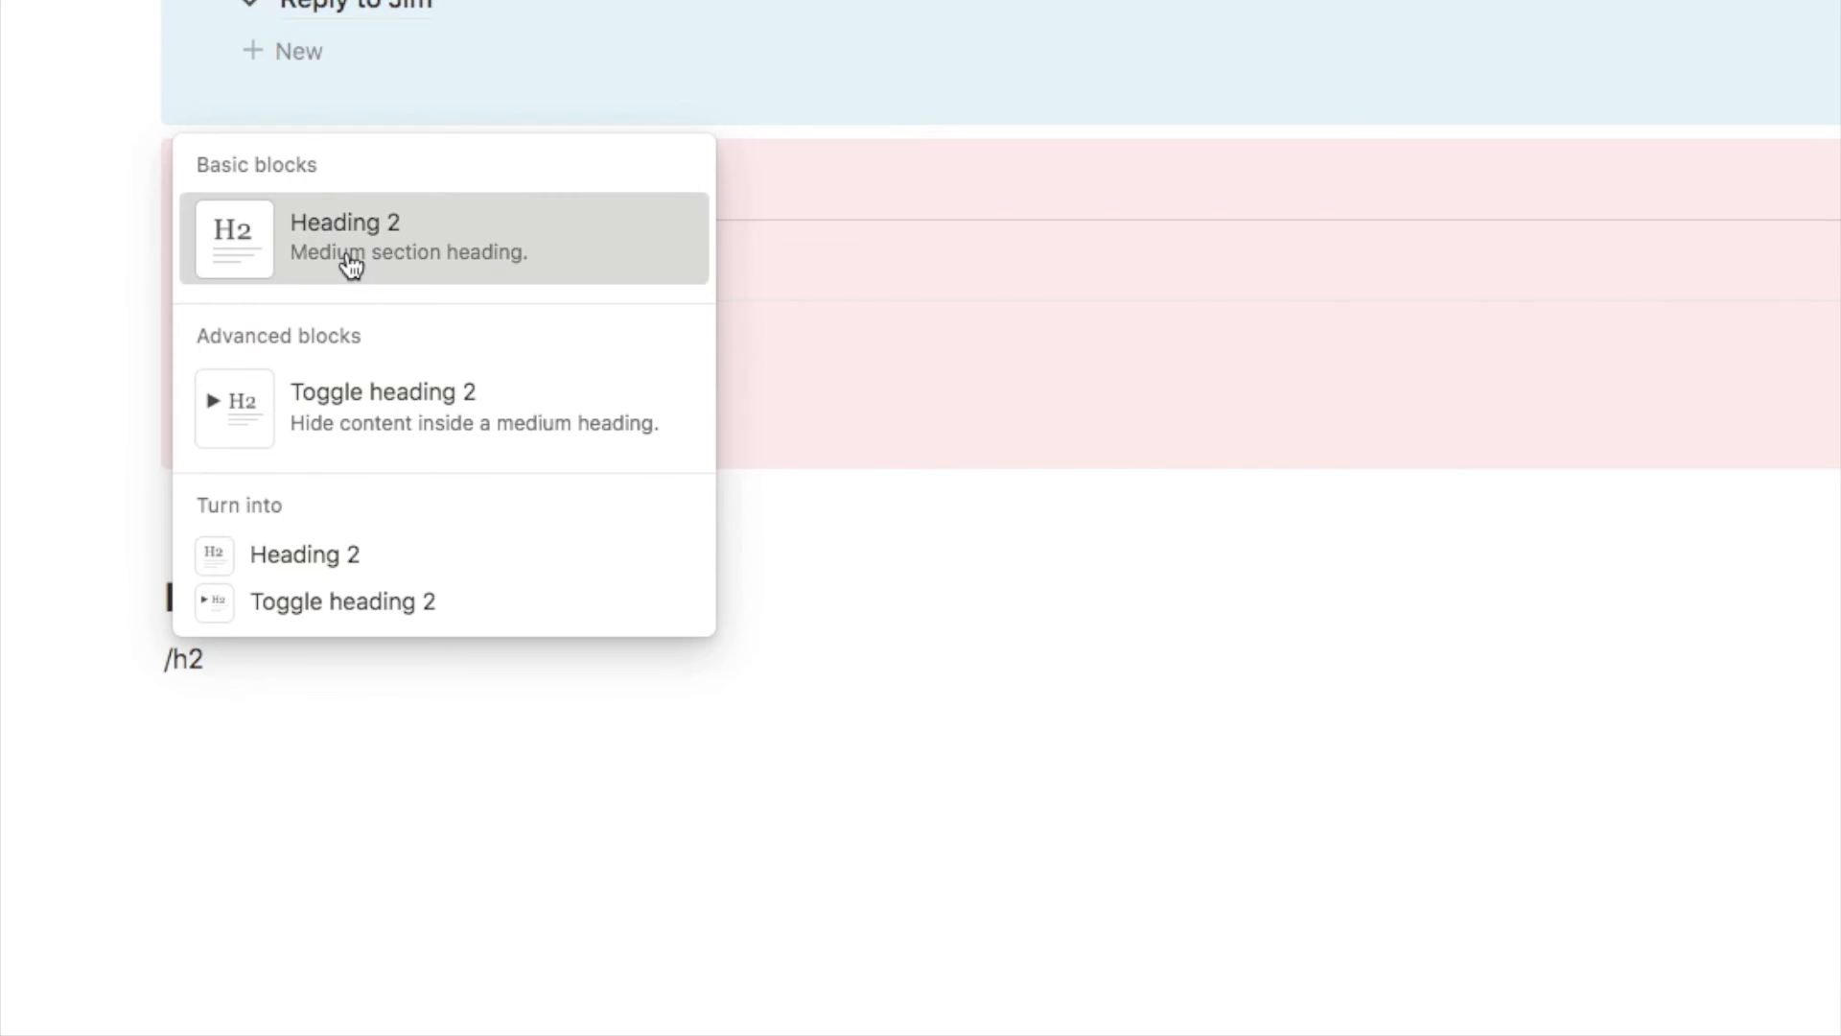
{"action": "type", "text": "Urgent"}
{"action": "key", "text": "Return"}
Add the Heading 2 blocks "Not Important" and "Not Urgent" below the Urgent heading
{"action": "type", "text": "/h2"}
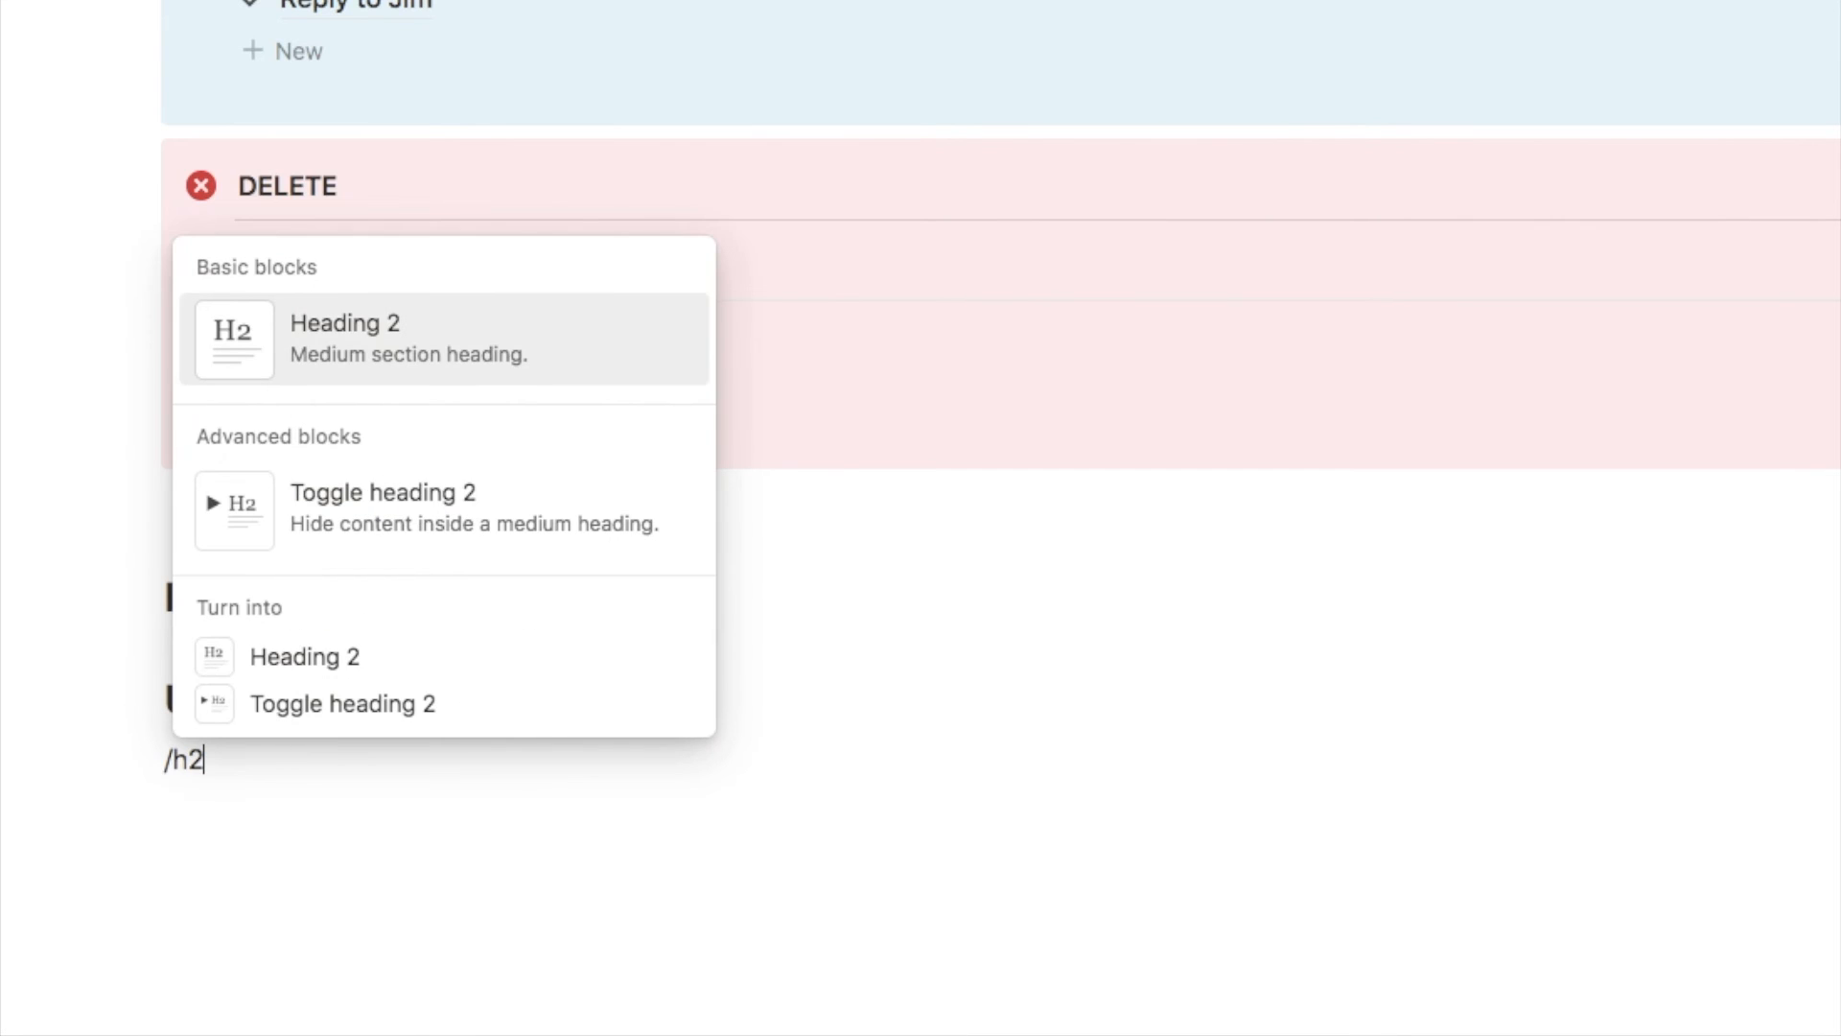
{"action": "left_click", "coordinate": [326, 345]}
{"action": "type", "text": "Not Important"}
{"action": "key", "text": "Return"}
{"action": "type", "text": "/h2"}
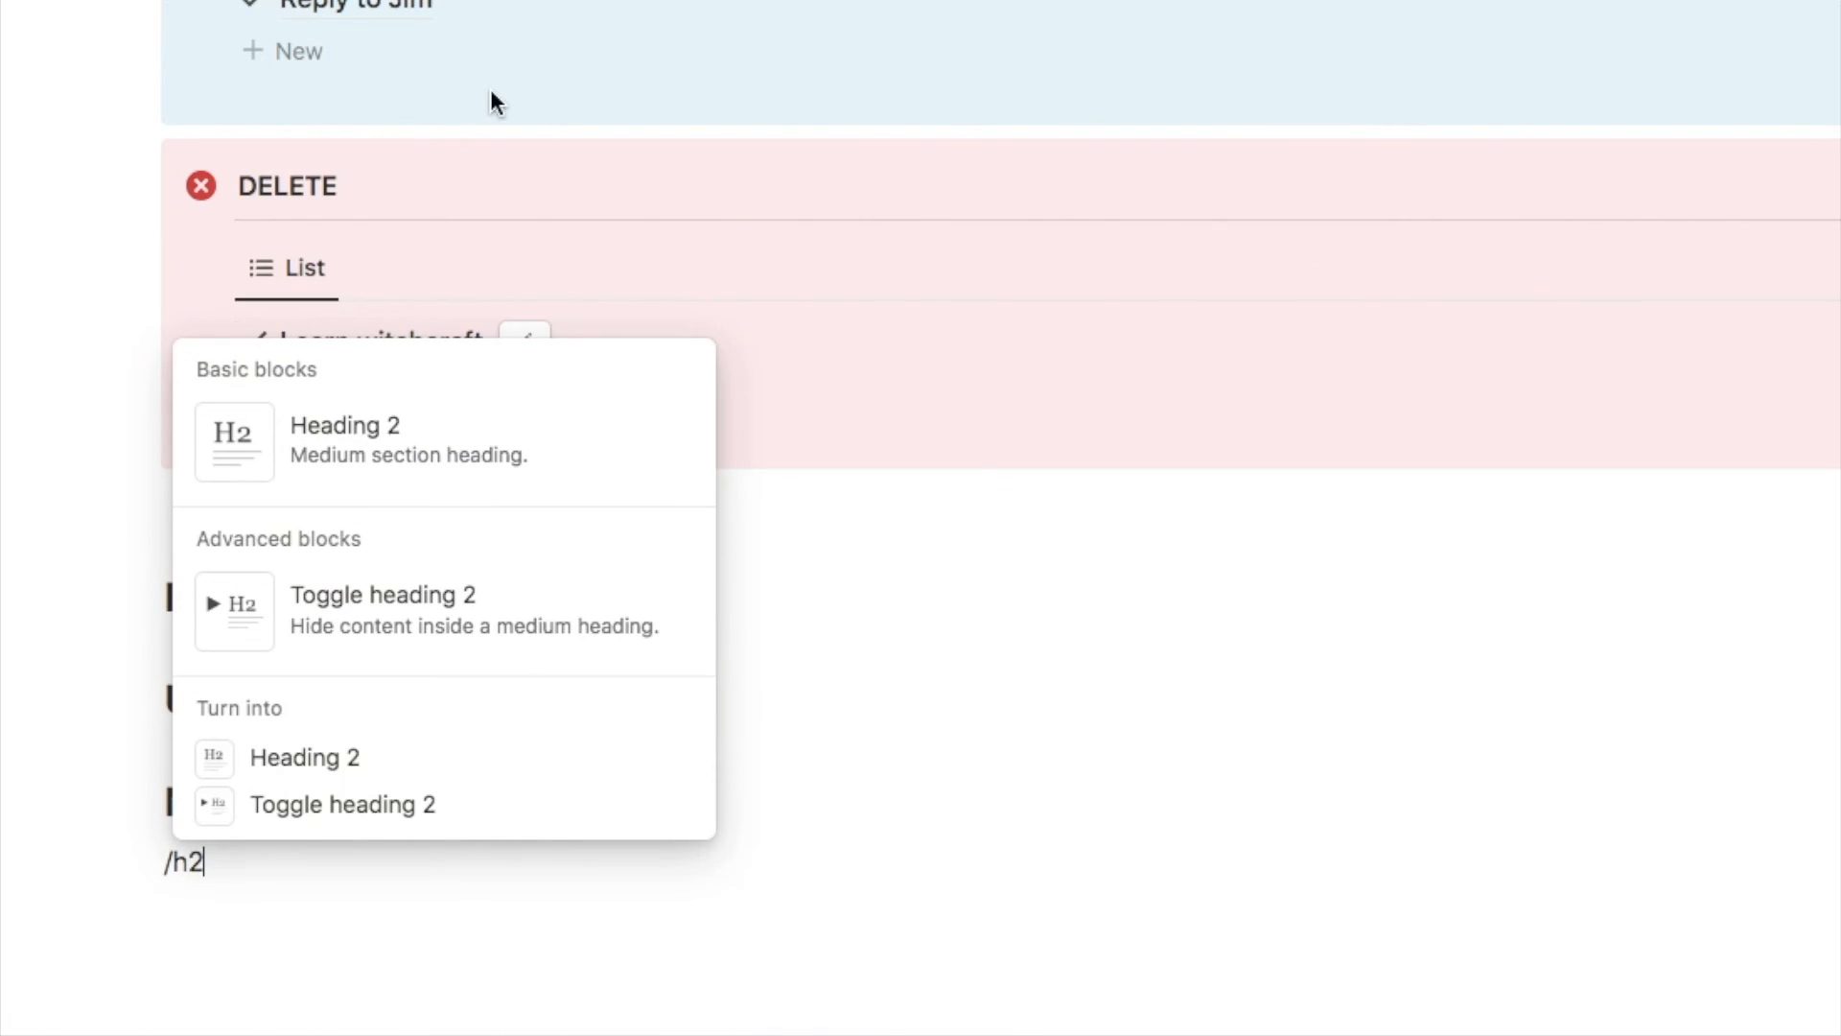
{"action": "left_click", "coordinate": [338, 429]}
{"action": "type", "text": "Not Urgent"}
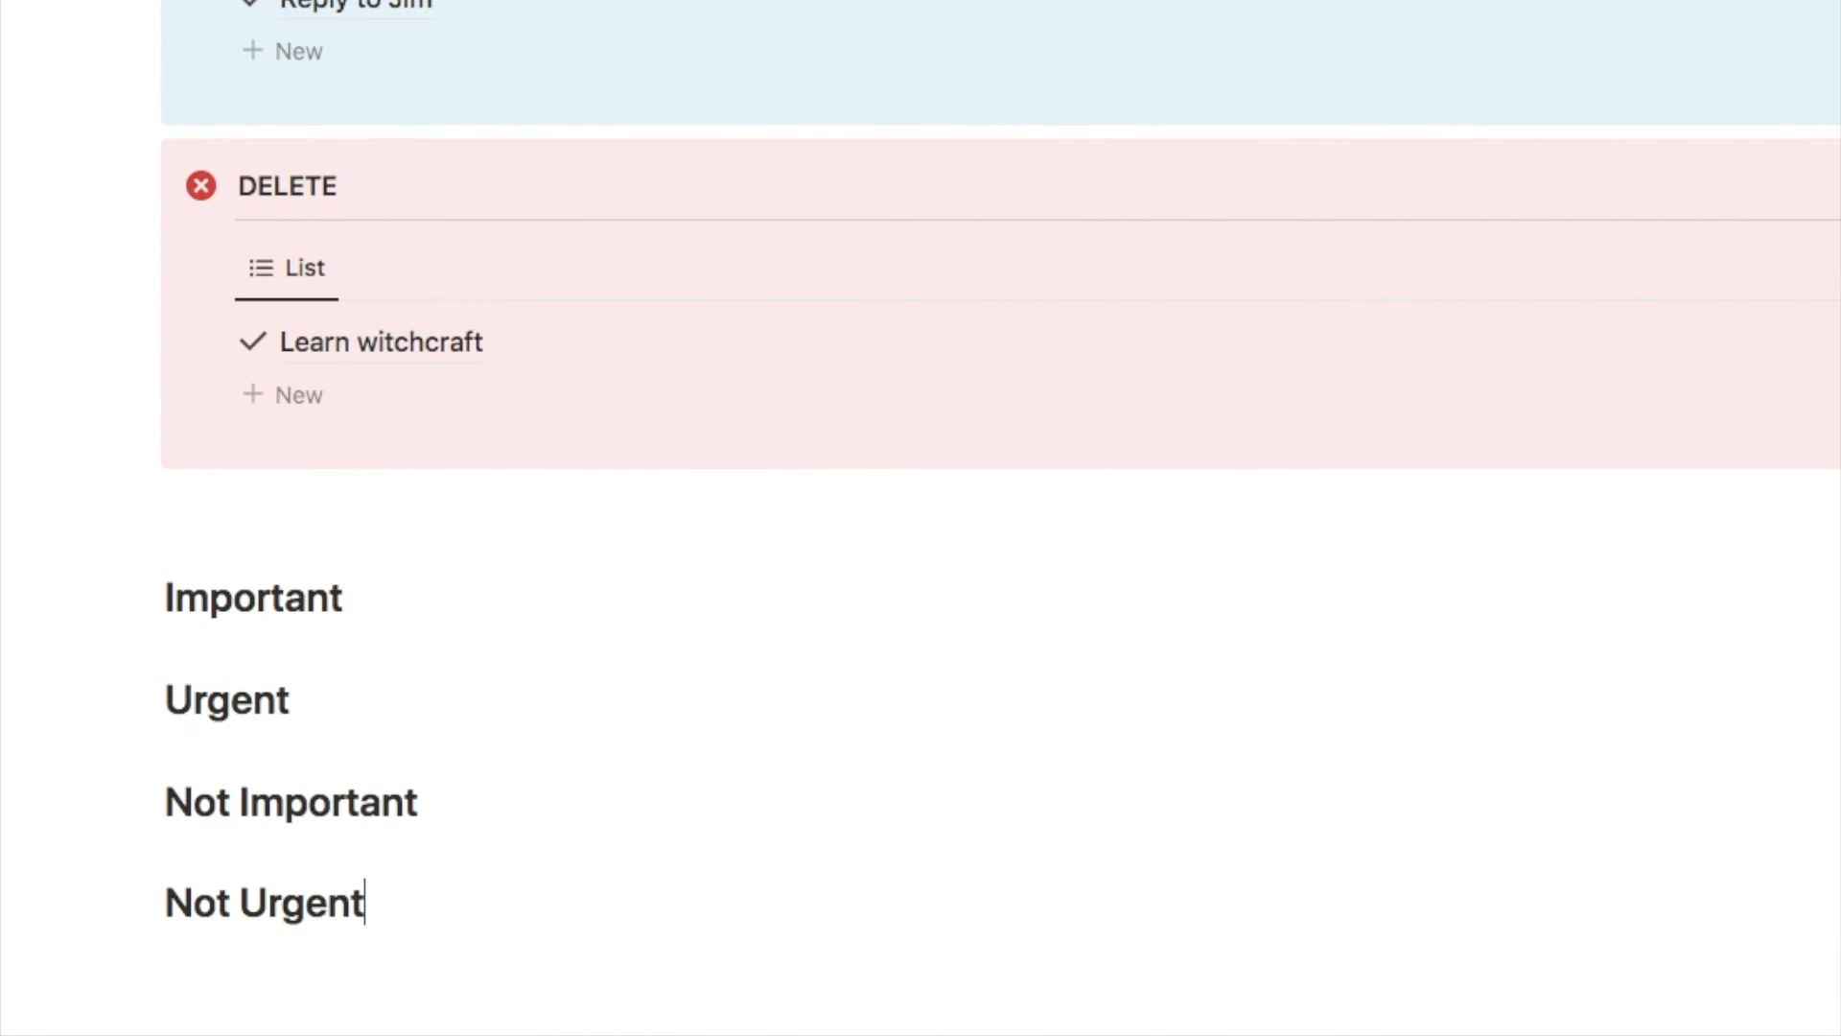
Insert a 3-column layout below the Not Urgent heading, leaving an empty line between them
{"action": "scroll", "coordinate": [415, 456], "scroll_direction": "up", "scroll_amount": 5}
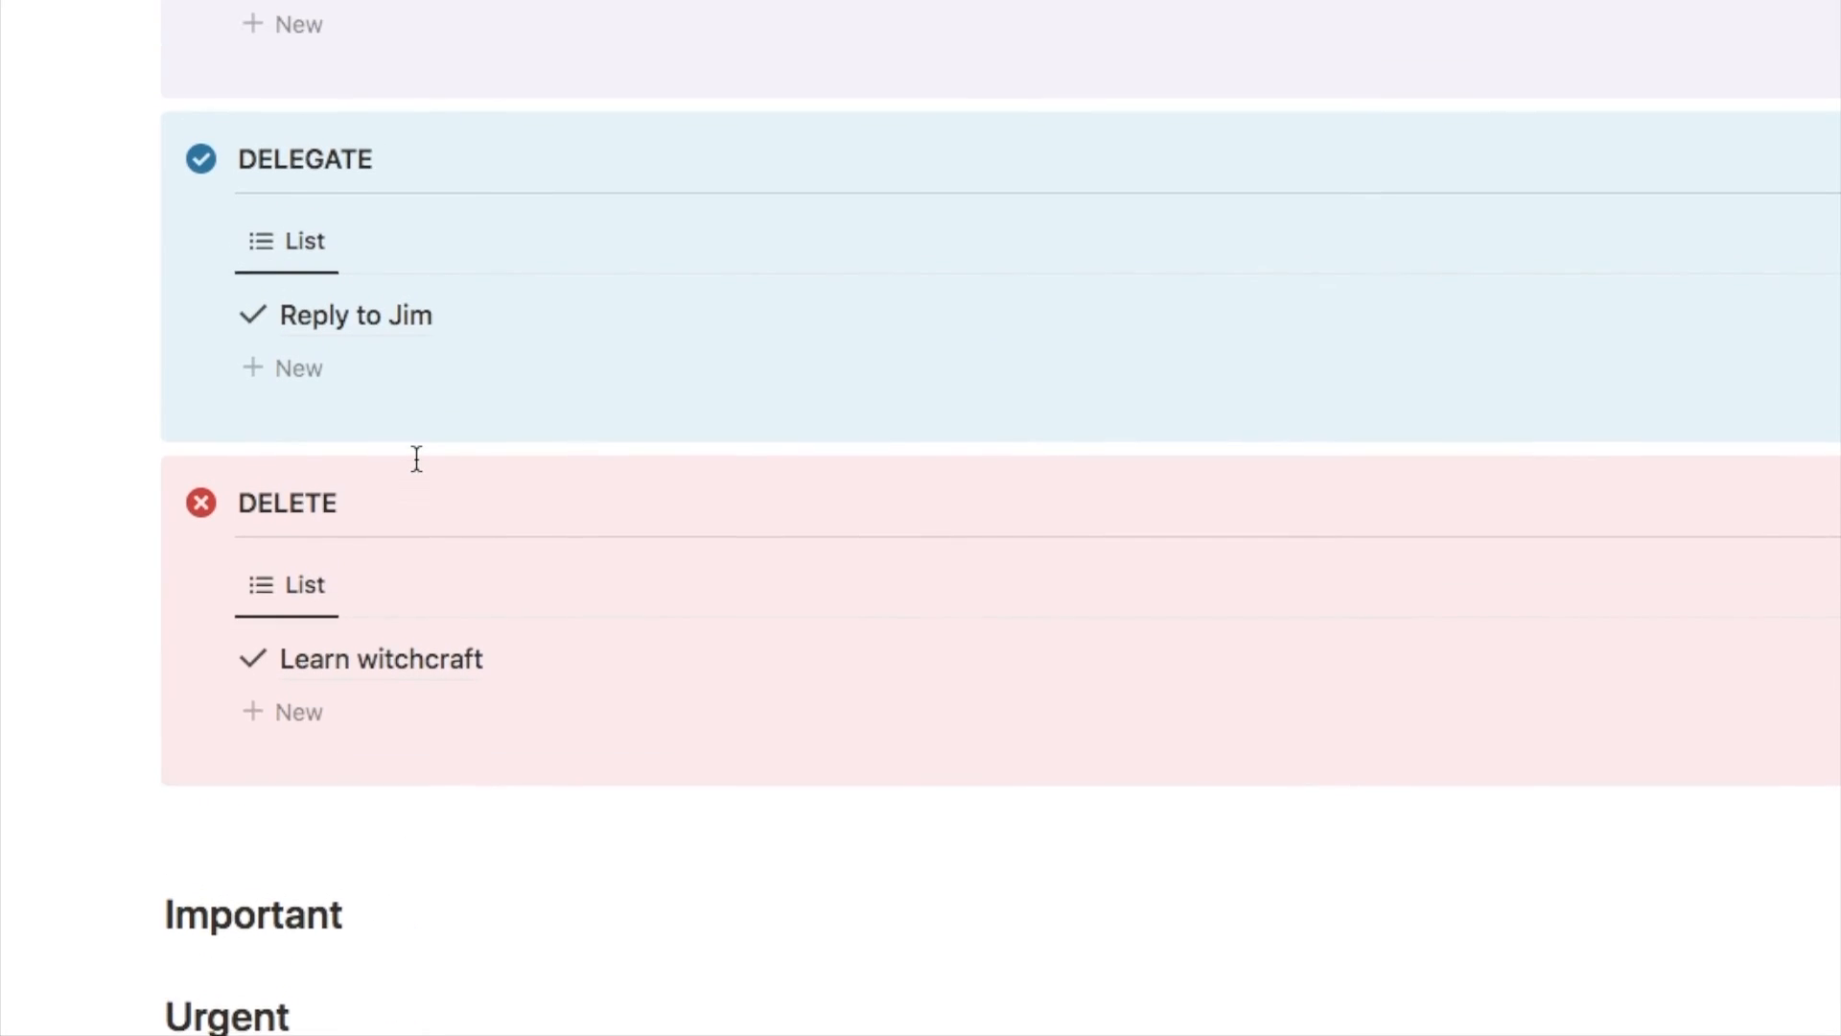
{"action": "scroll", "coordinate": [416, 457], "scroll_direction": "down", "scroll_amount": 5}
{"action": "scroll", "coordinate": [417, 459], "scroll_direction": "down", "scroll_amount": 4}
{"action": "key", "text": "Return"}
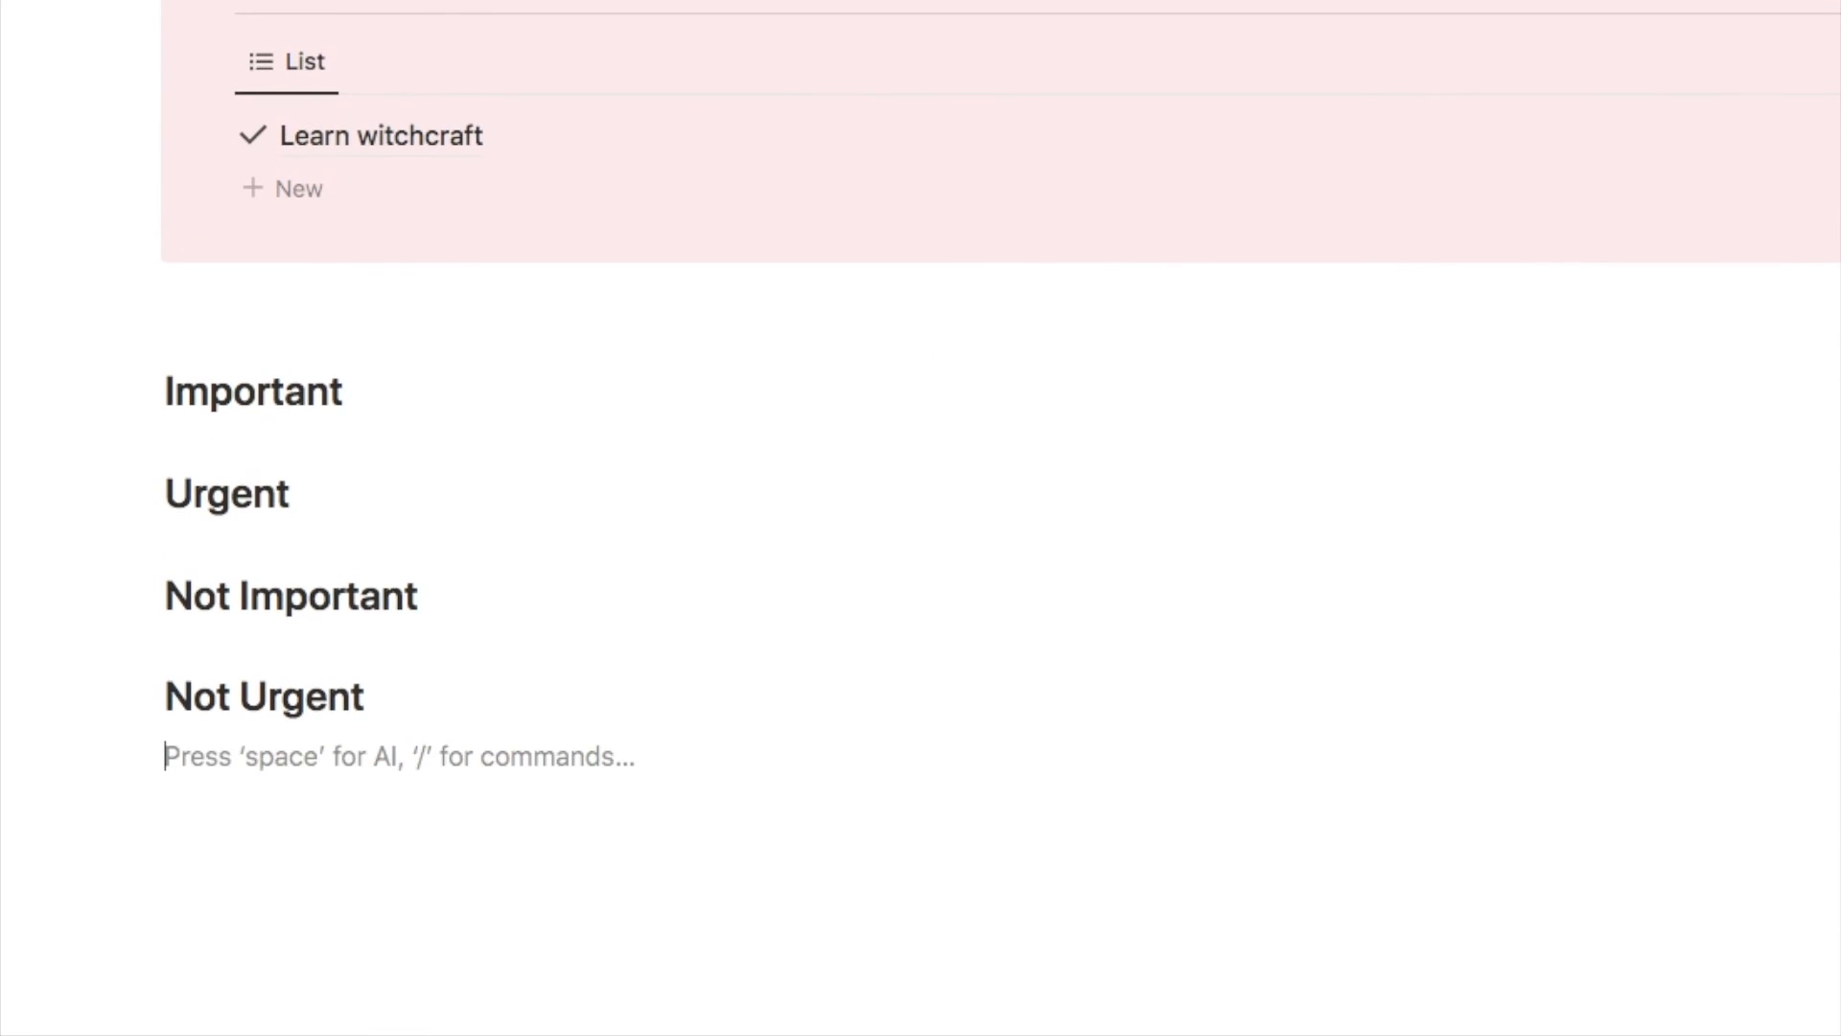
{"action": "scroll", "coordinate": [415, 456], "scroll_direction": "down", "scroll_amount": 3}
{"action": "scroll", "coordinate": [921, 518], "scroll_direction": "down", "scroll_amount": 1}
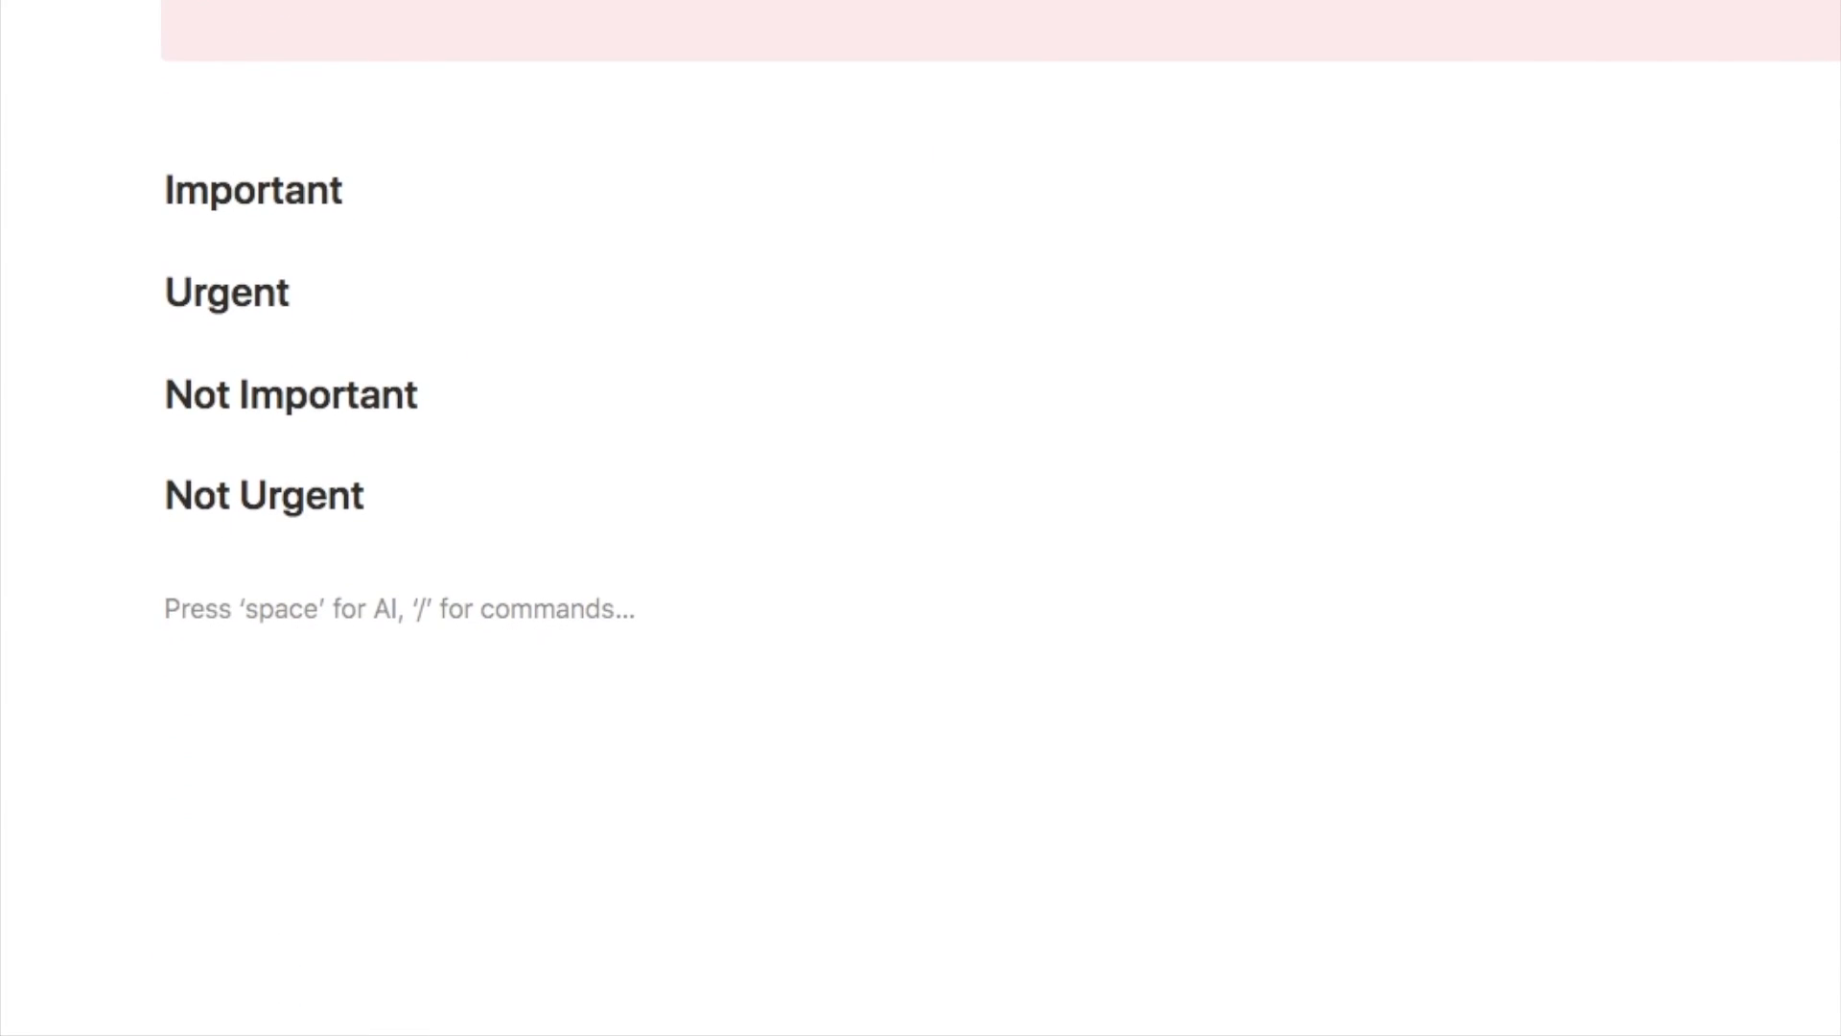
{"action": "type", "text": "/3c"}
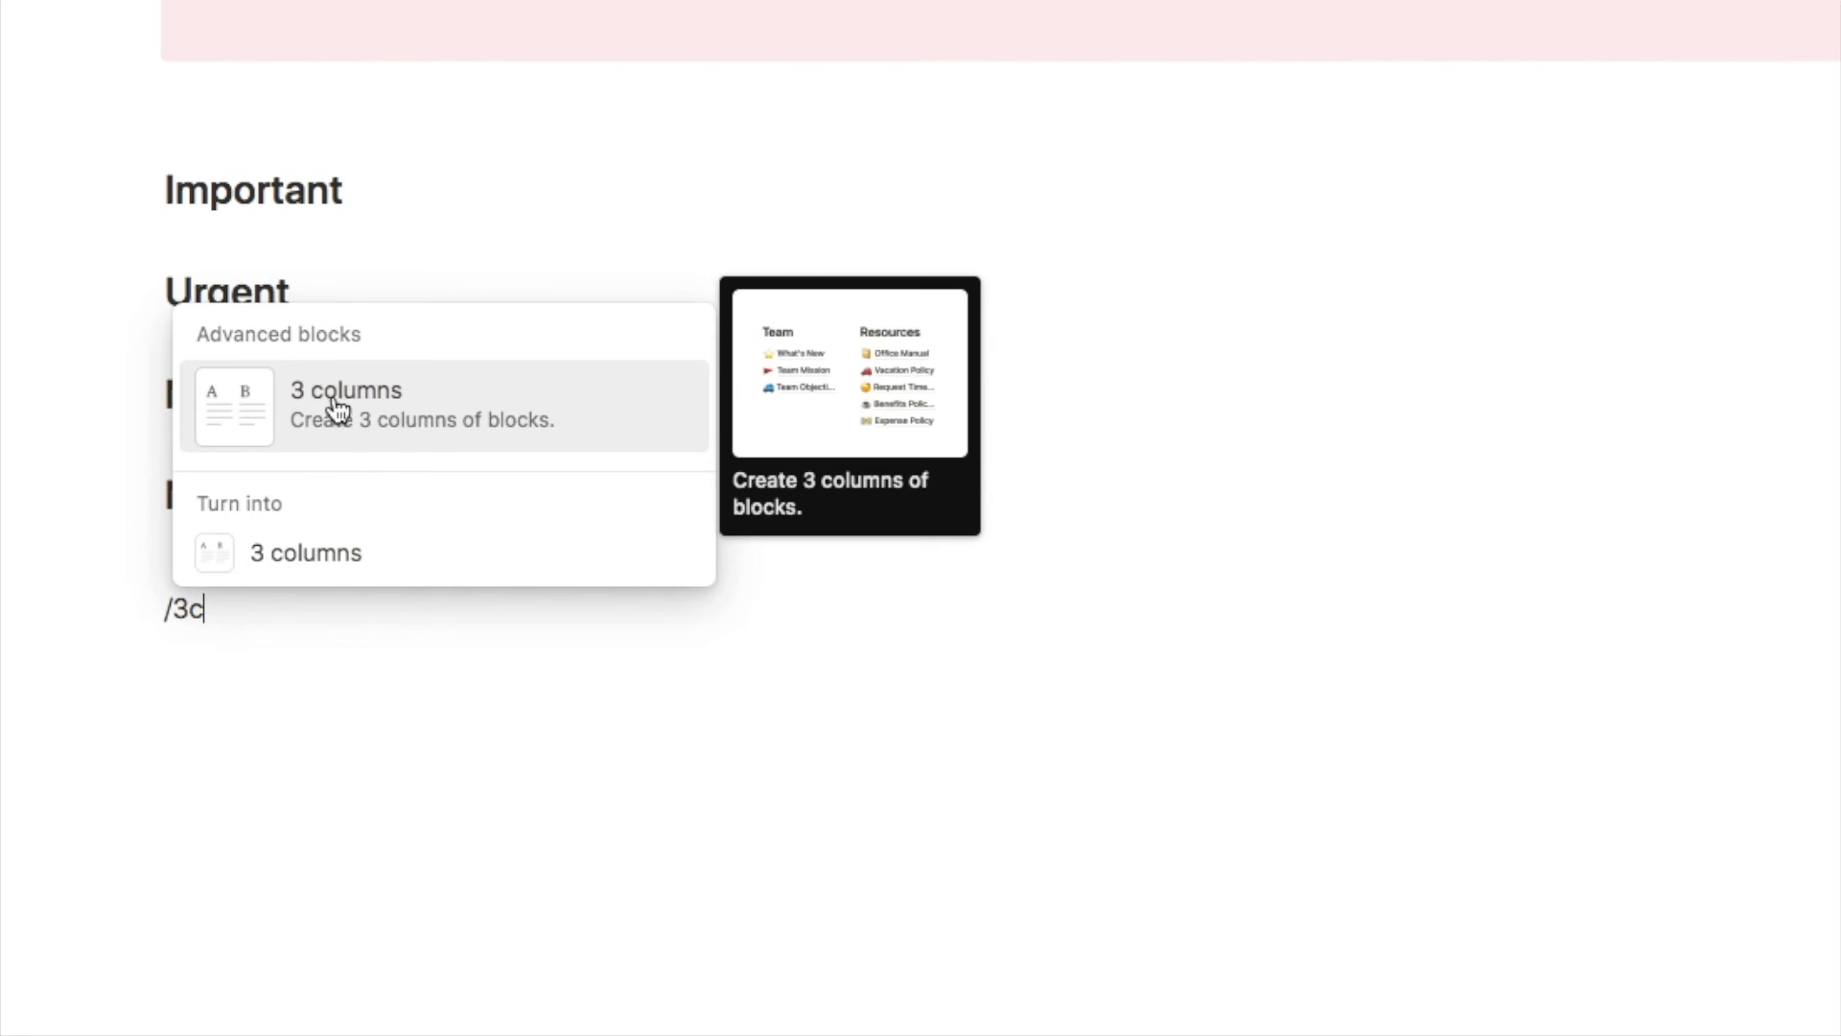
{"action": "left_click", "coordinate": [399, 414]}
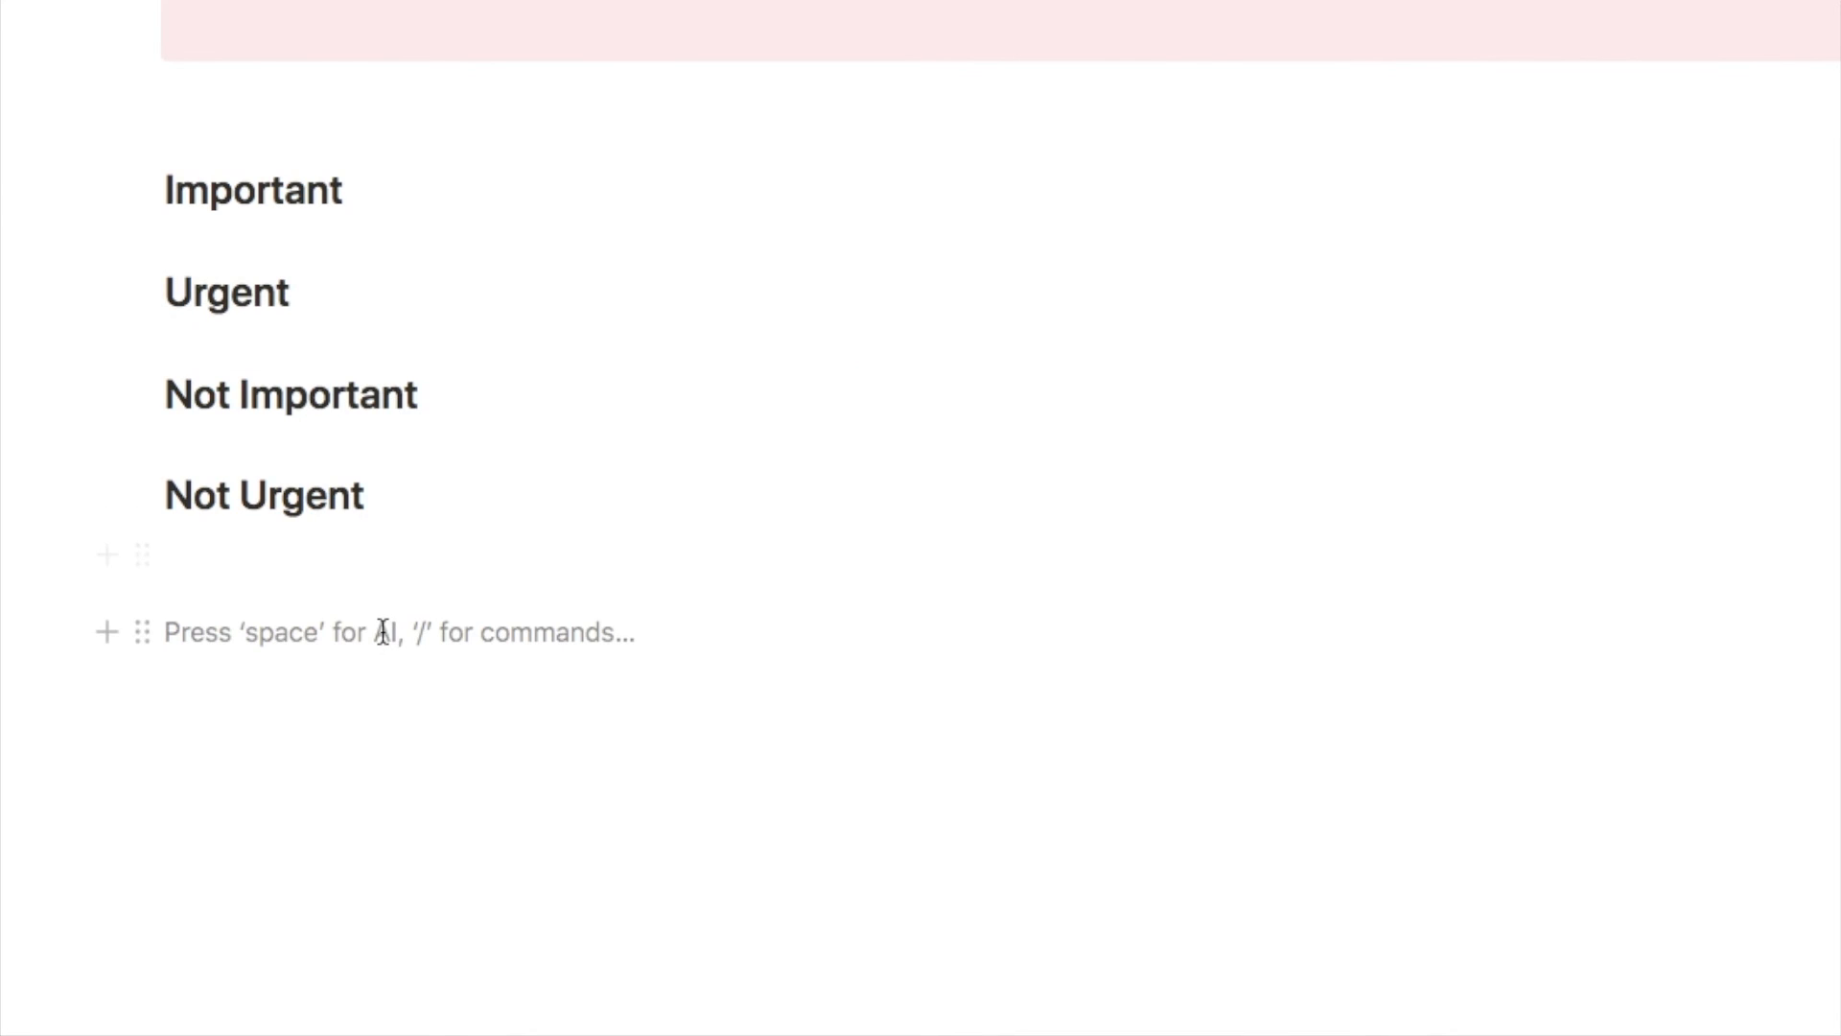
{"action": "left_click", "coordinate": [1019, 625]}
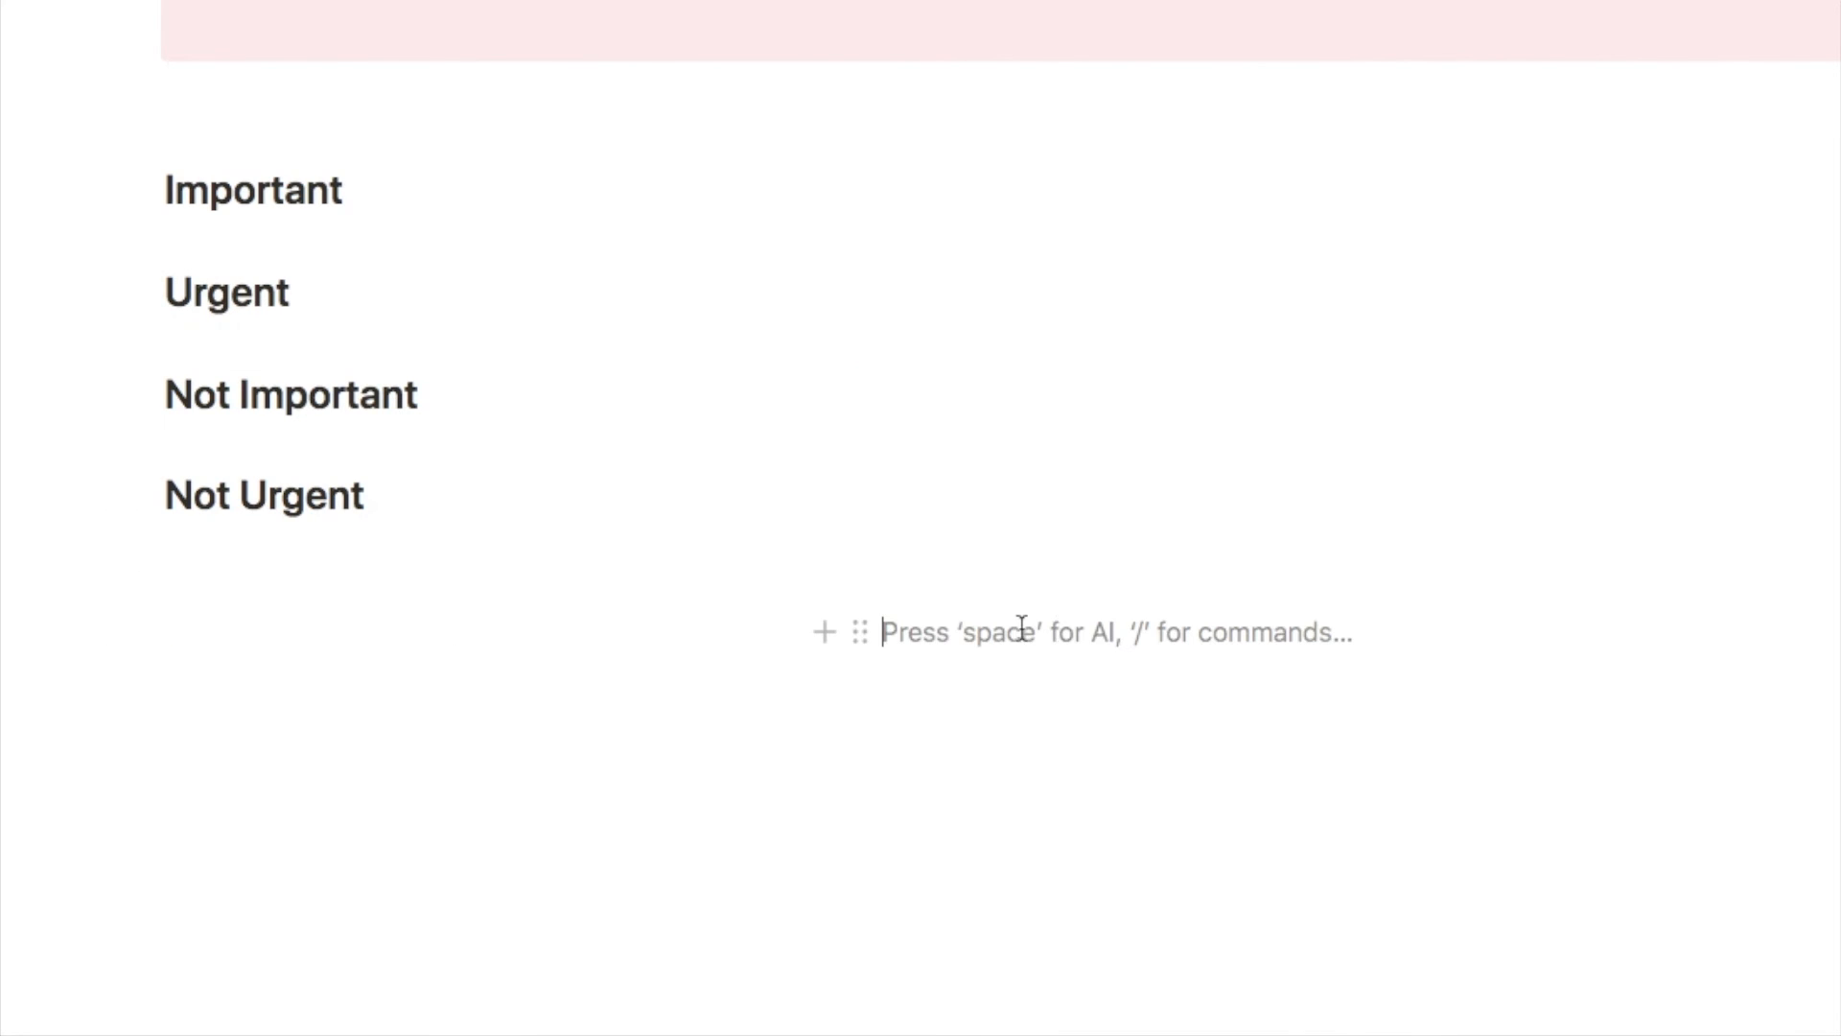
{"action": "left_click", "coordinate": [1775, 658]}
{"action": "left_click", "coordinate": [286, 636]}
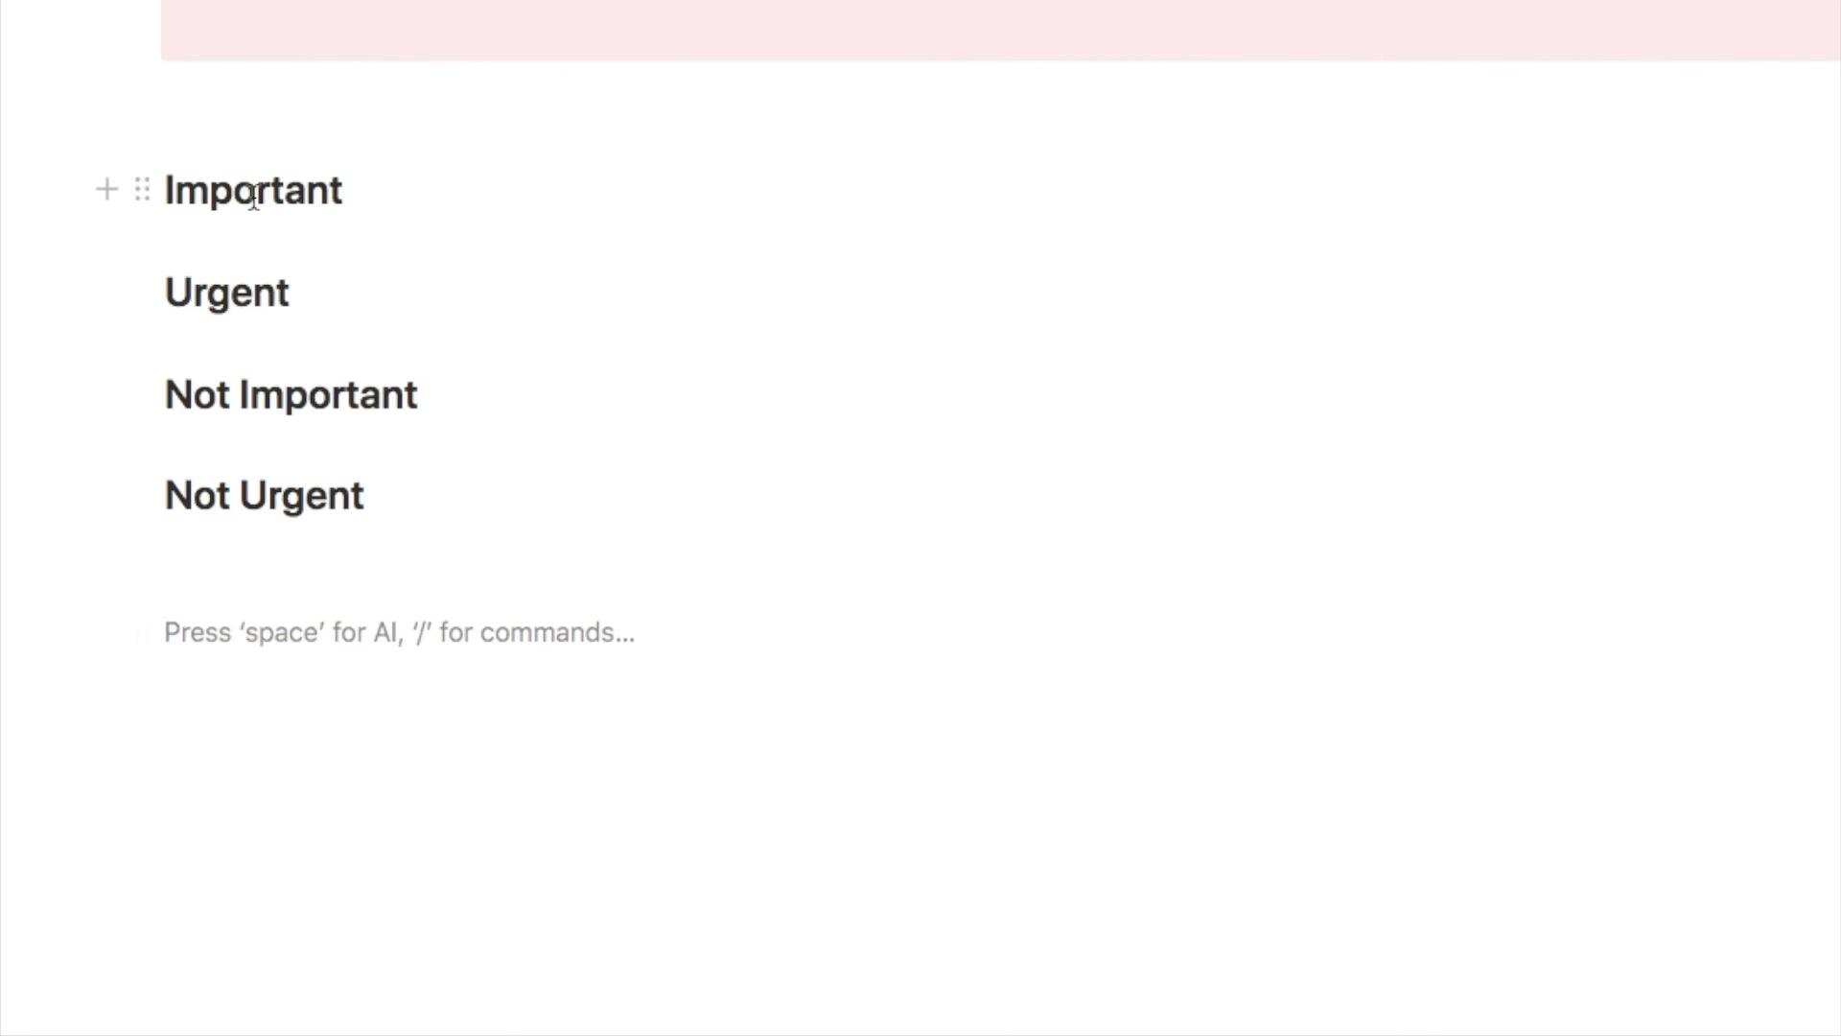
Move the Important heading into the first column, Urgent into the second and Not Urgent into the third
{"action": "mouse_move", "coordinate": [144, 191]}
{"action": "left_mouse_down"}
{"action": "mouse_move", "coordinate": [210, 465]}
{"action": "mouse_move", "coordinate": [210, 579]}
{"action": "mouse_move", "coordinate": [219, 608]}
{"action": "mouse_move", "coordinate": [267, 605]}
{"action": "left_mouse_up"}
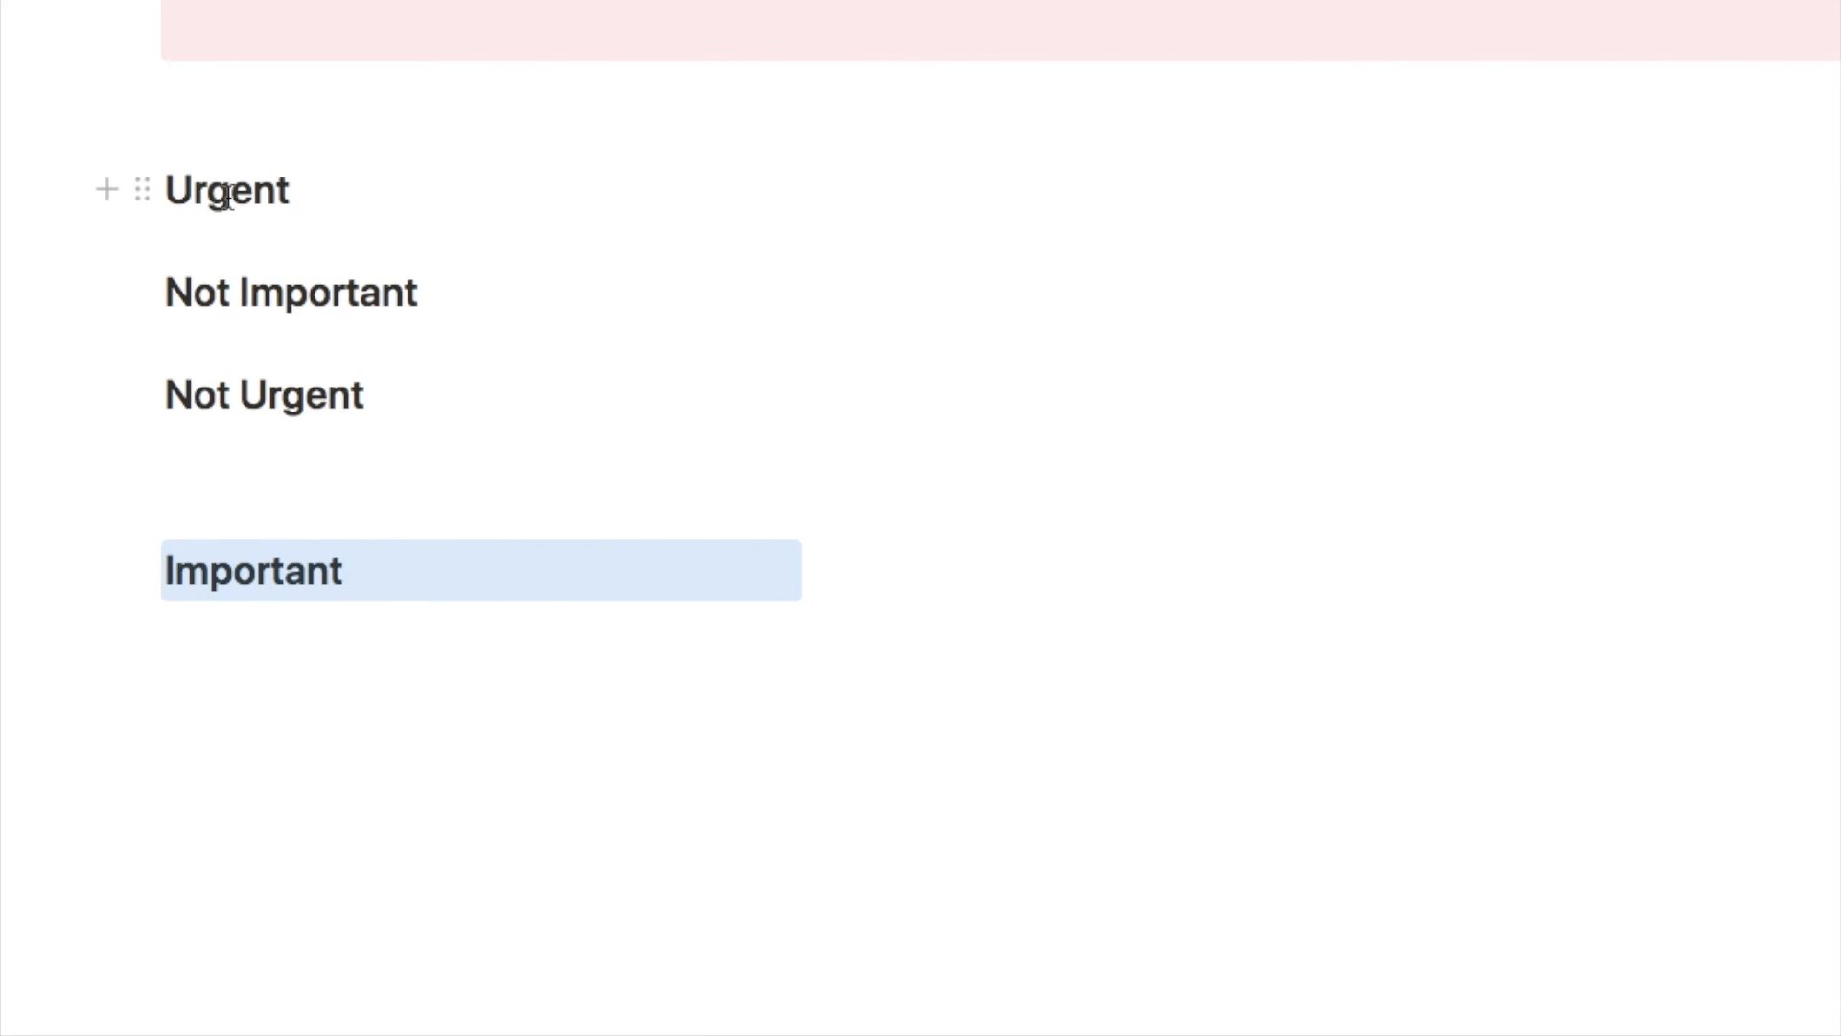
{"action": "left_click_drag", "start_coordinate": [141, 190], "coordinate": [953, 546]}
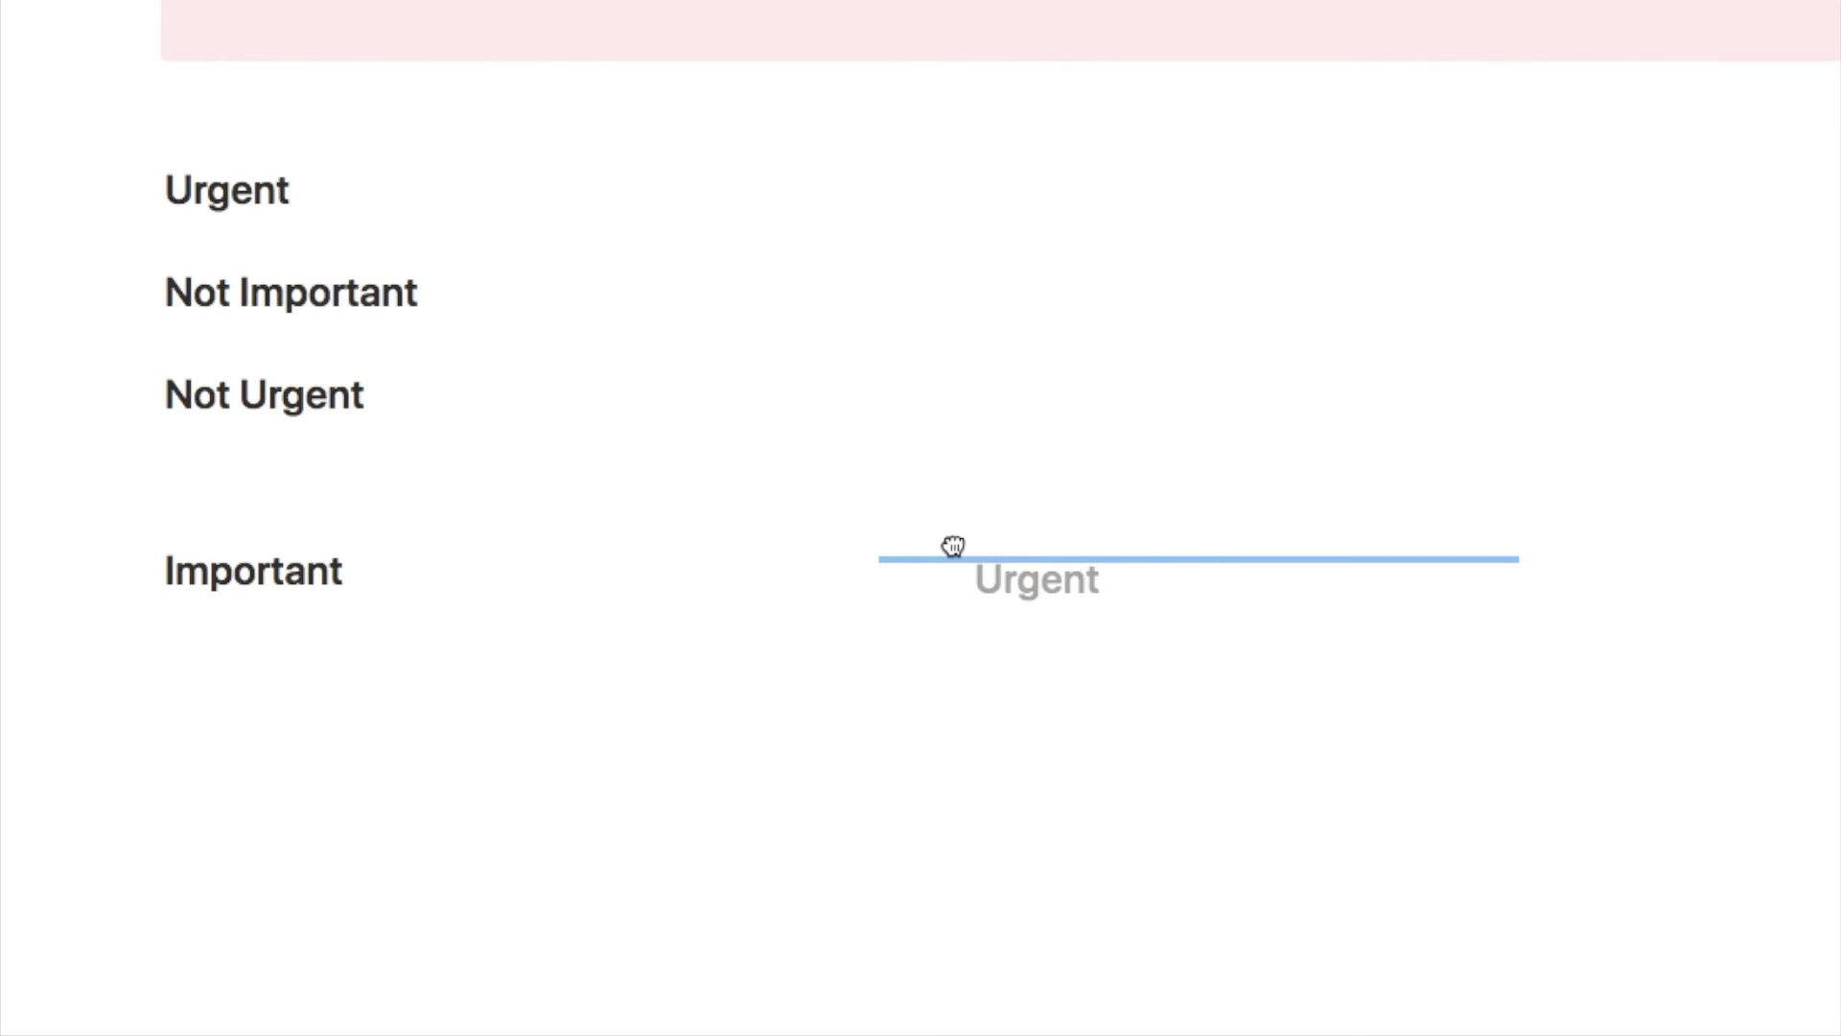
{"action": "left_click_drag", "start_coordinate": [953, 546], "coordinate": [953, 546]}
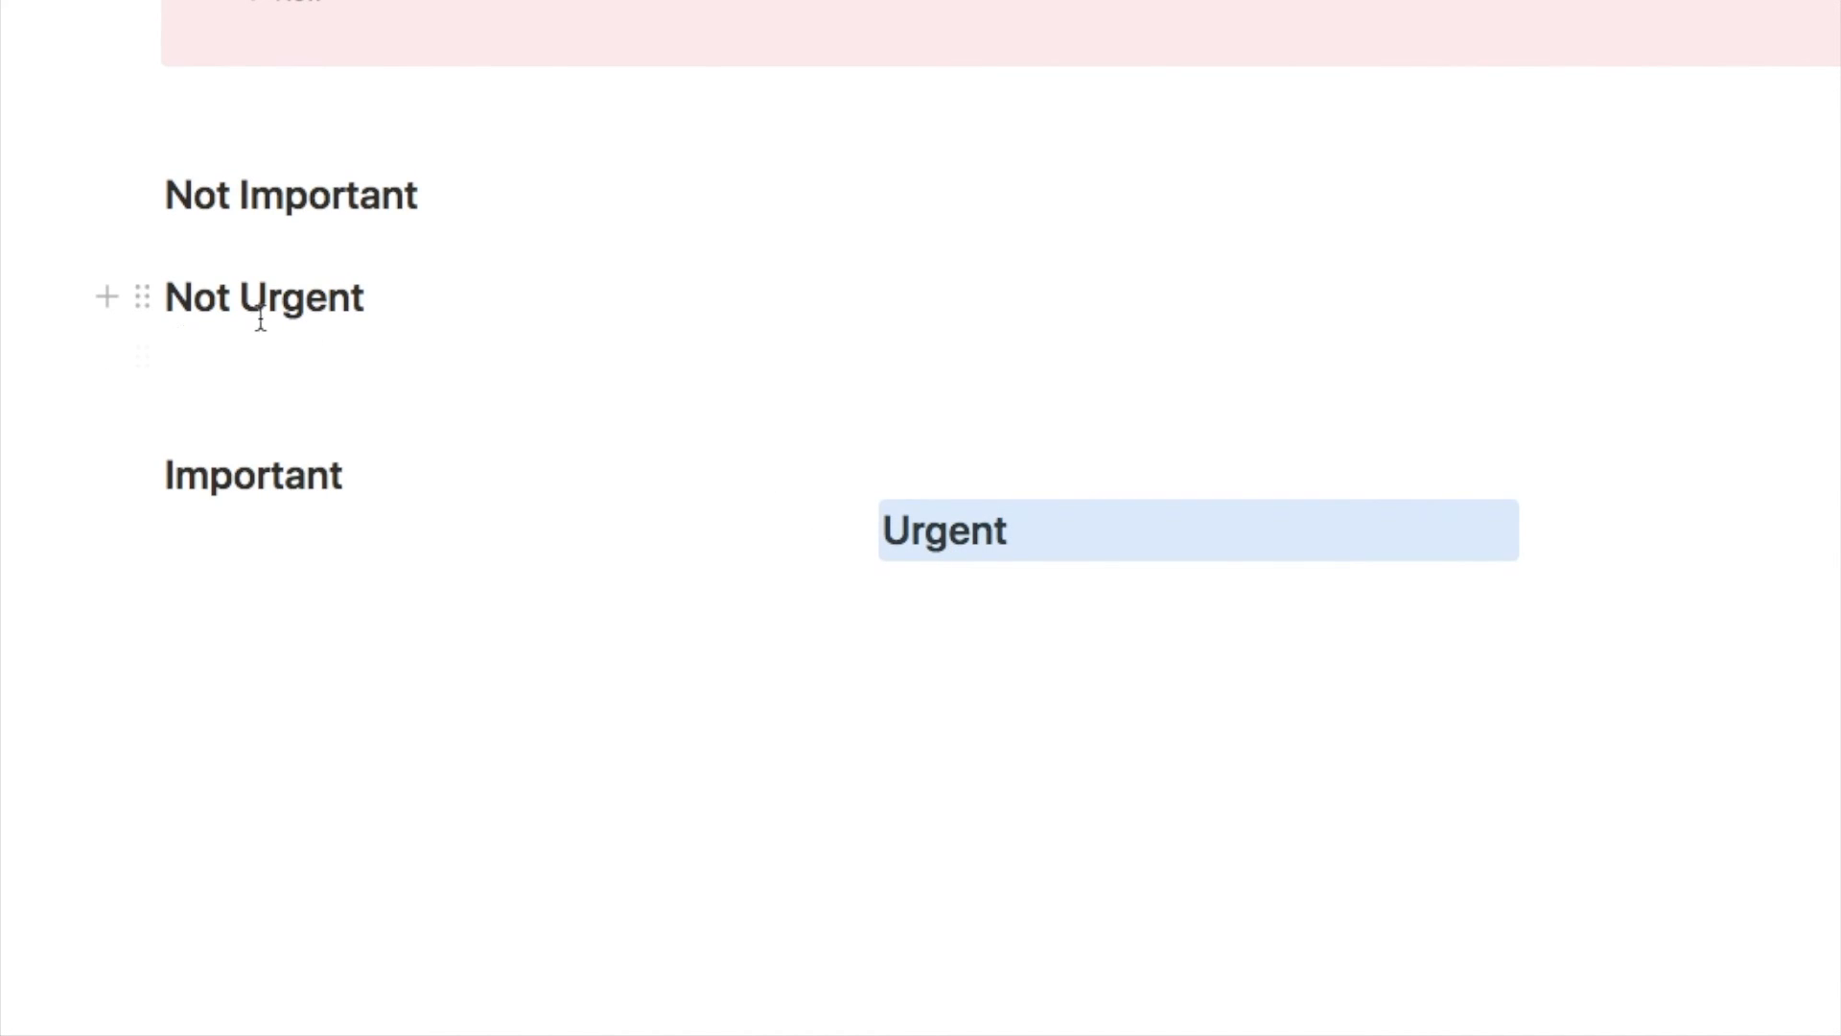
{"action": "left_click_drag", "start_coordinate": [142, 305], "coordinate": [1546, 447]}
{"action": "left_click_drag", "start_coordinate": [1381, 467], "coordinate": [1595, 534]}
Delete the empty blocks above the Urgent and Not Urgent headings so all three column headings line up
{"action": "left_click", "coordinate": [820, 495]}
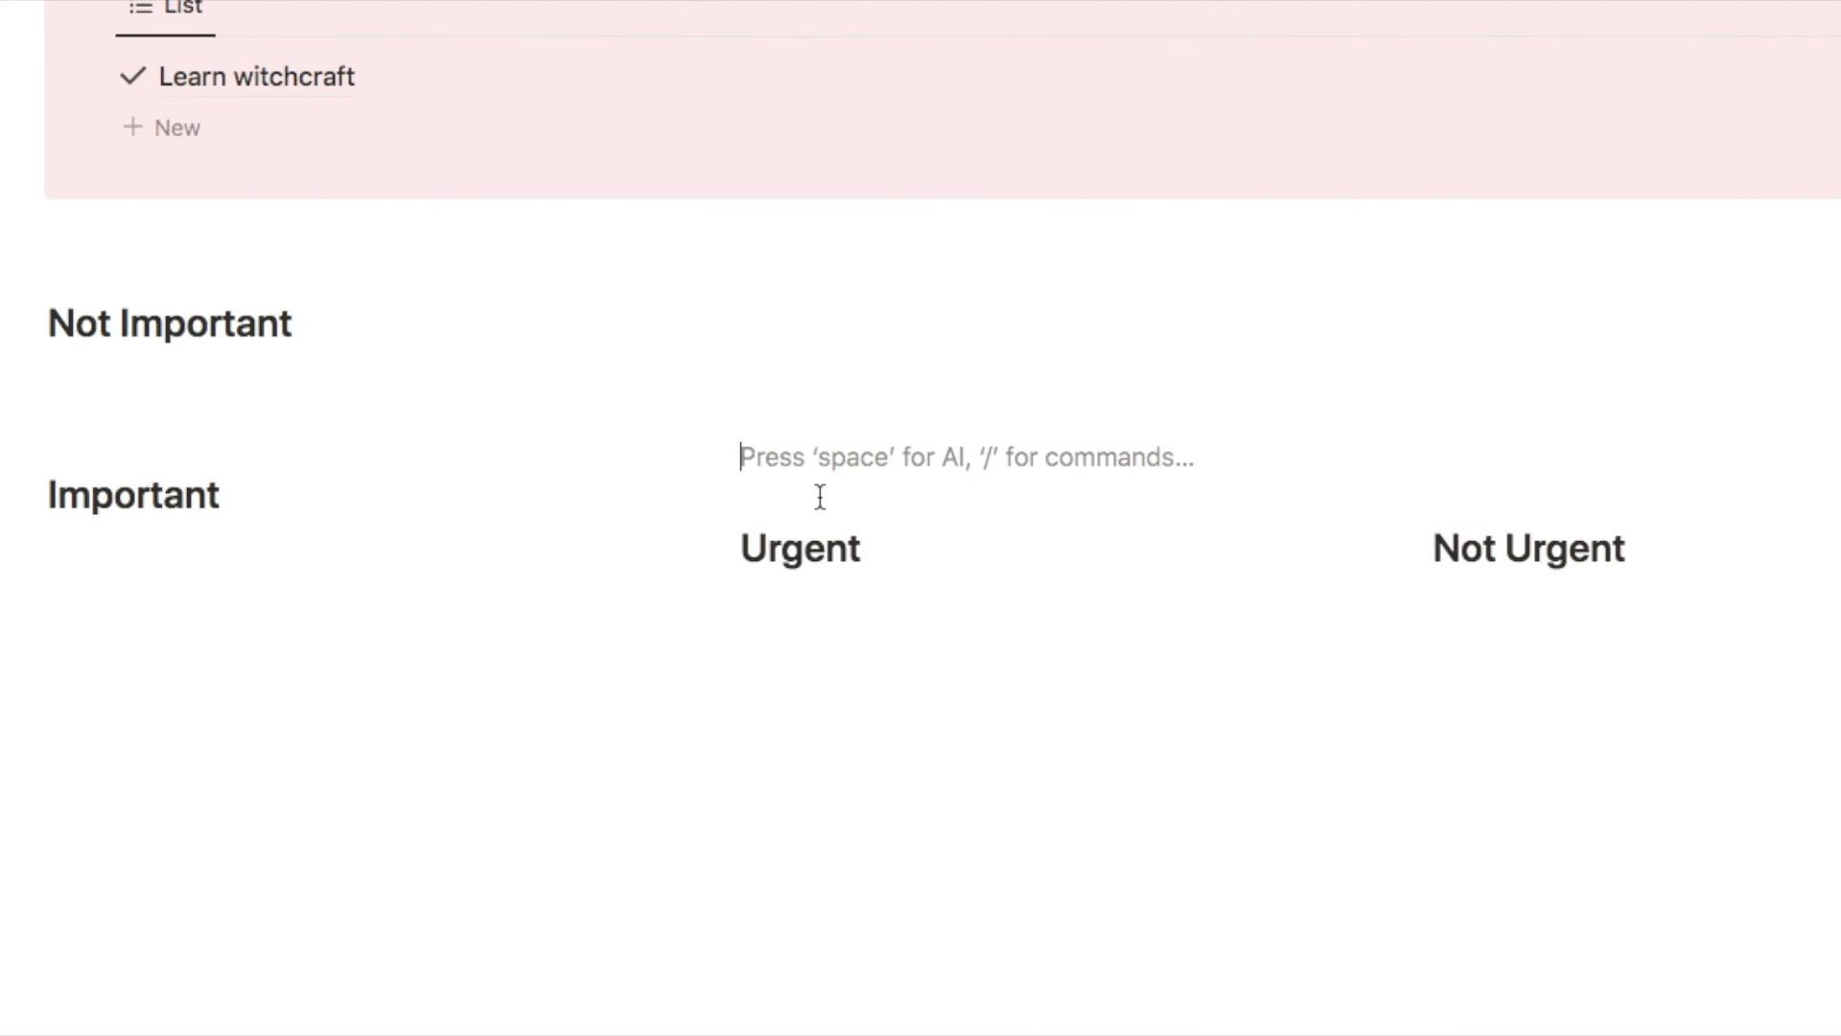
{"action": "key", "text": "BackSpace"}
{"action": "left_click", "coordinate": [1516, 492]}
{"action": "key", "text": "BackSpace"}
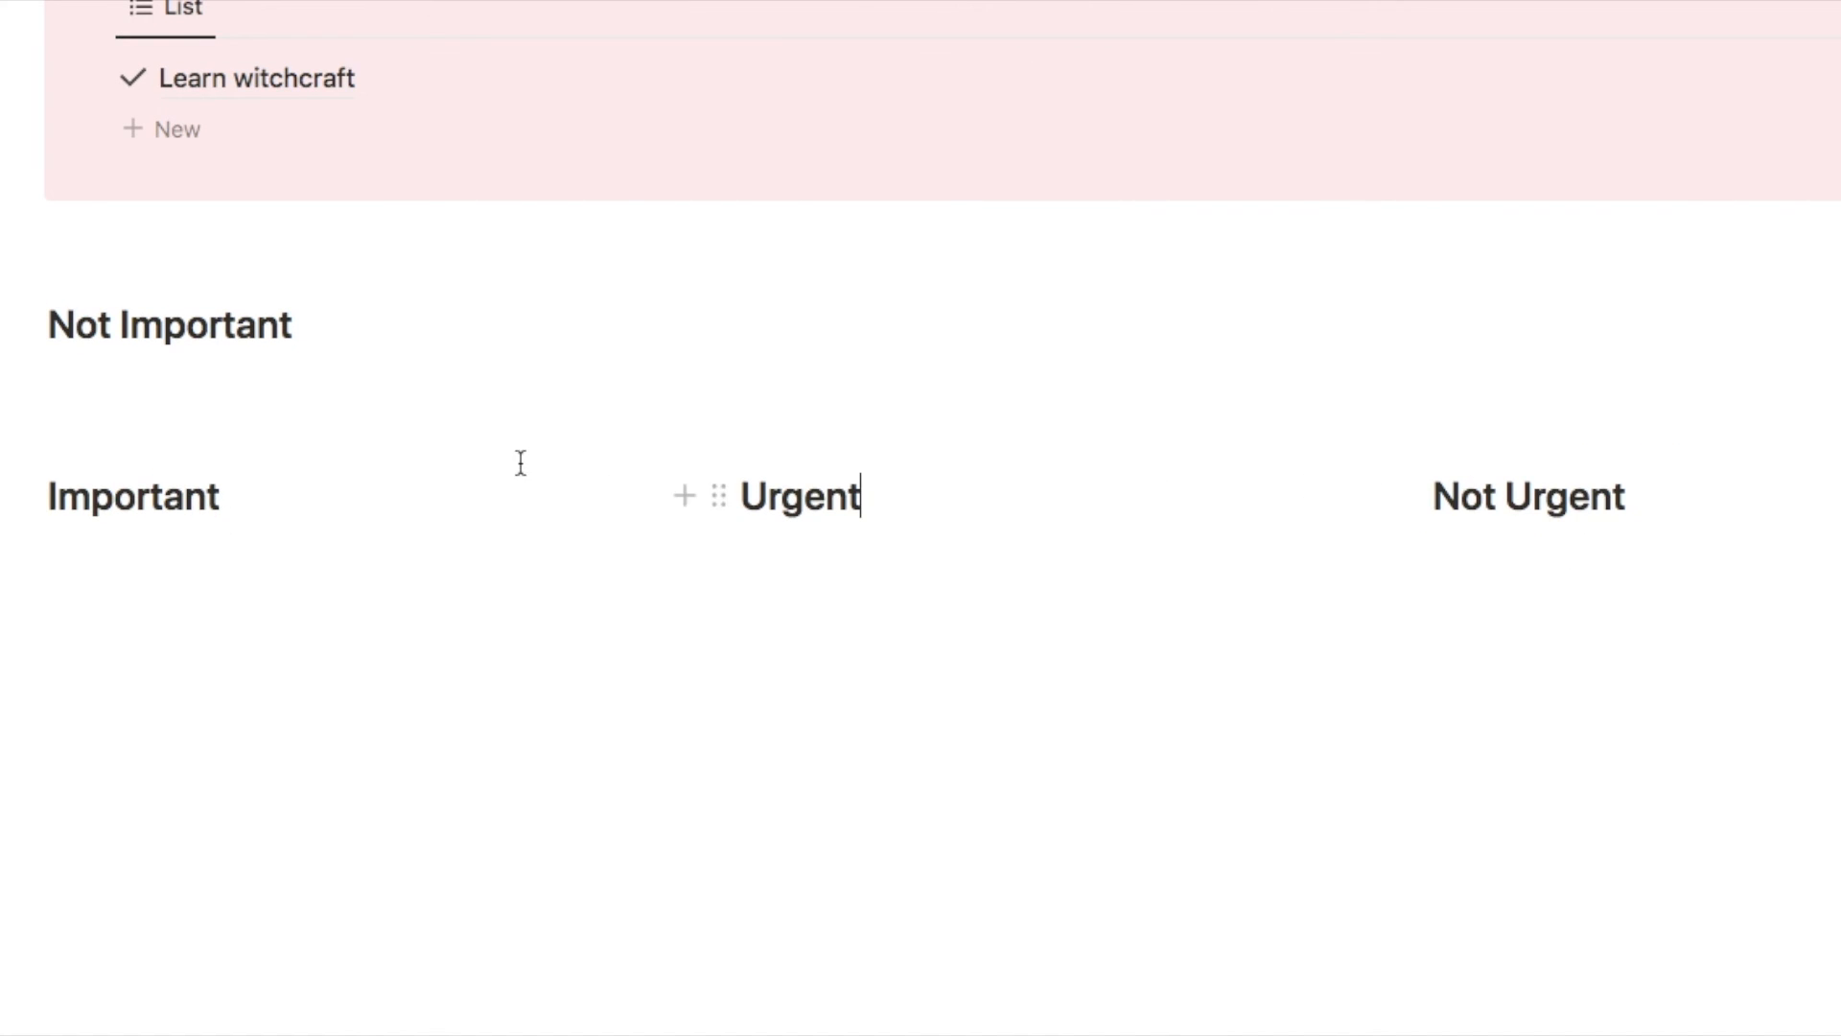
Move the DO FIRST callout under the Urgent heading and the SCHEDULE callout under the Not Urgent heading
{"action": "scroll", "coordinate": [587, 576], "scroll_direction": "up", "scroll_amount": 10}
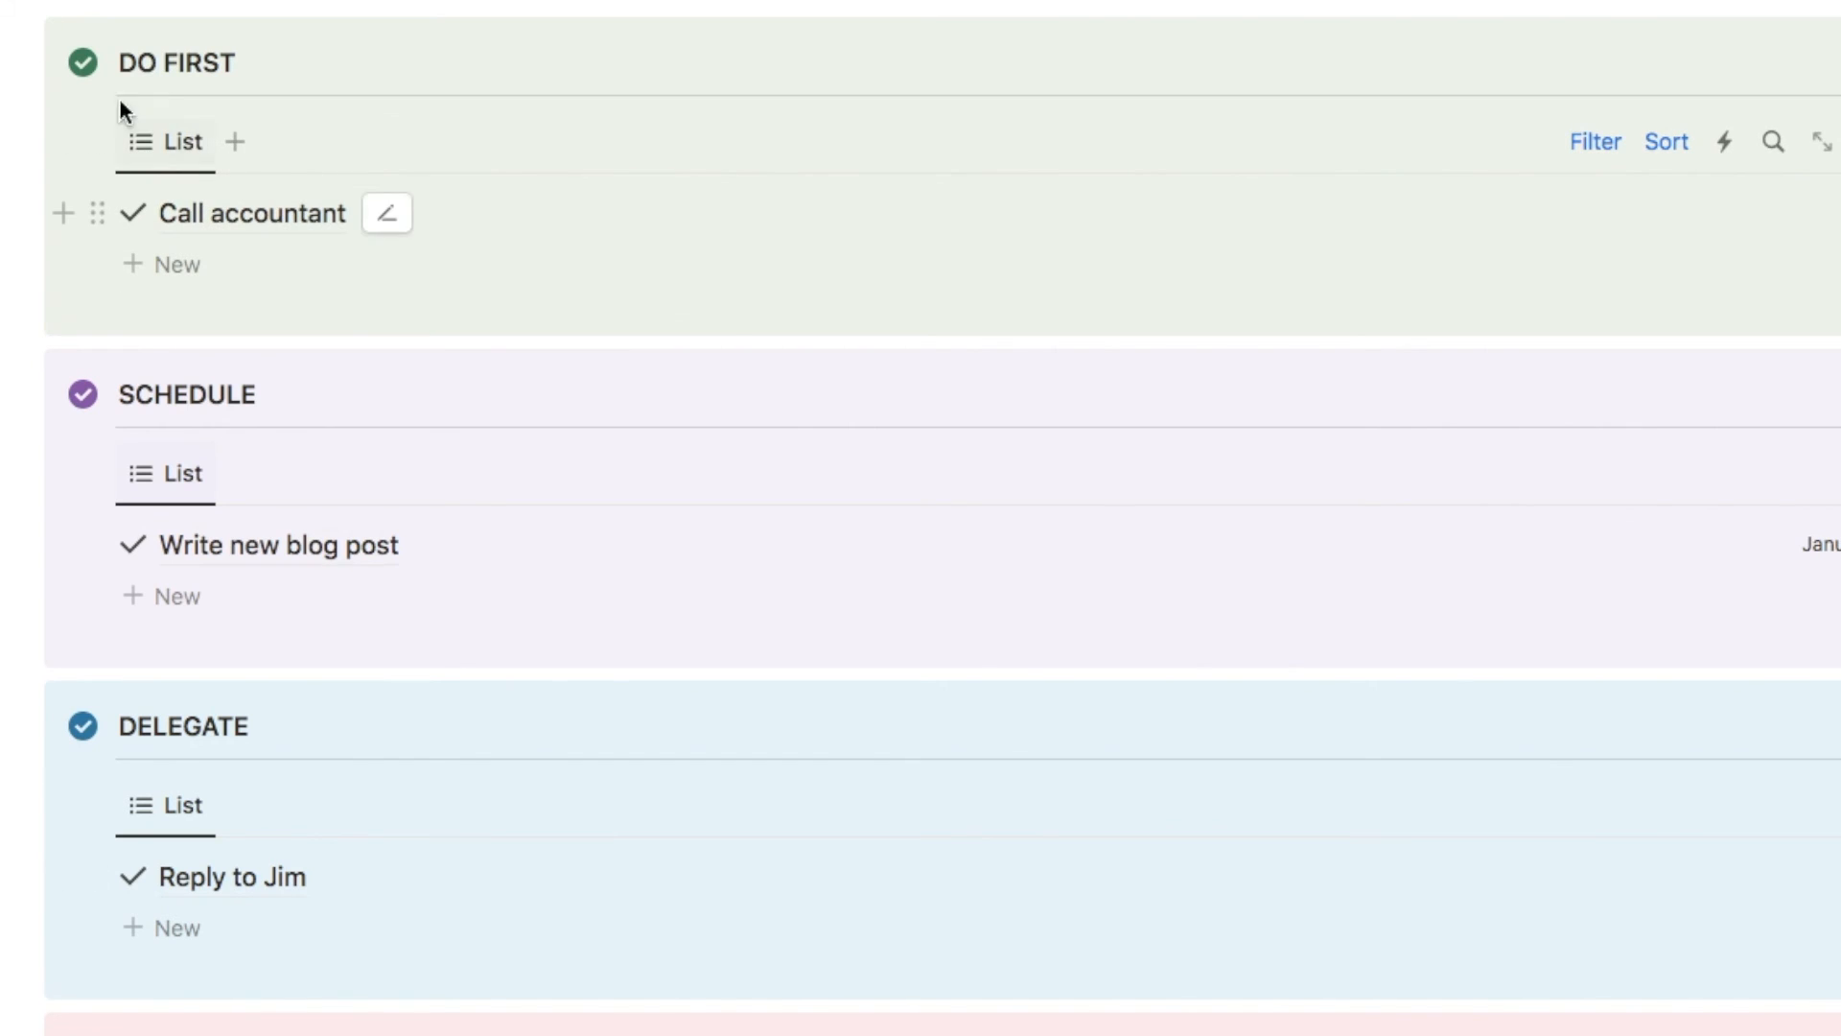
{"action": "left_click_drag", "start_coordinate": [24, 48], "coordinate": [784, 527]}
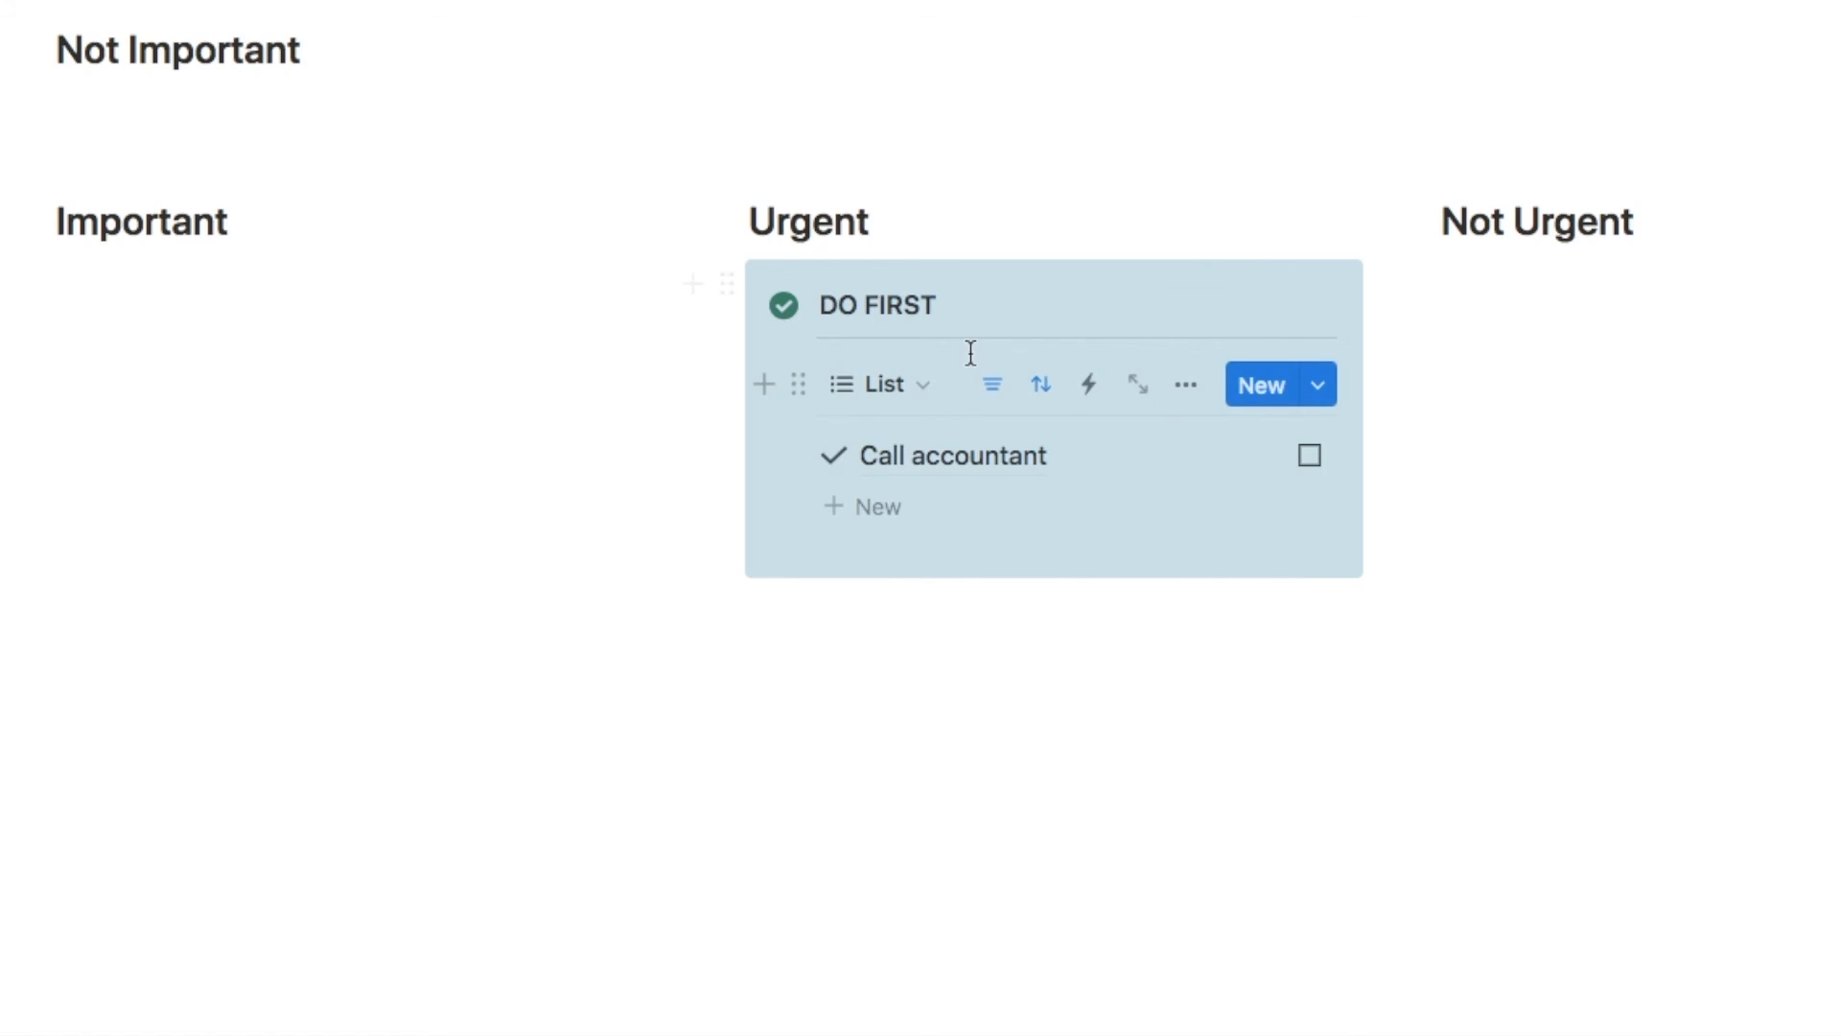
{"action": "left_click", "coordinate": [1616, 402]}
{"action": "scroll", "coordinate": [346, 509], "scroll_direction": "up", "scroll_amount": 12}
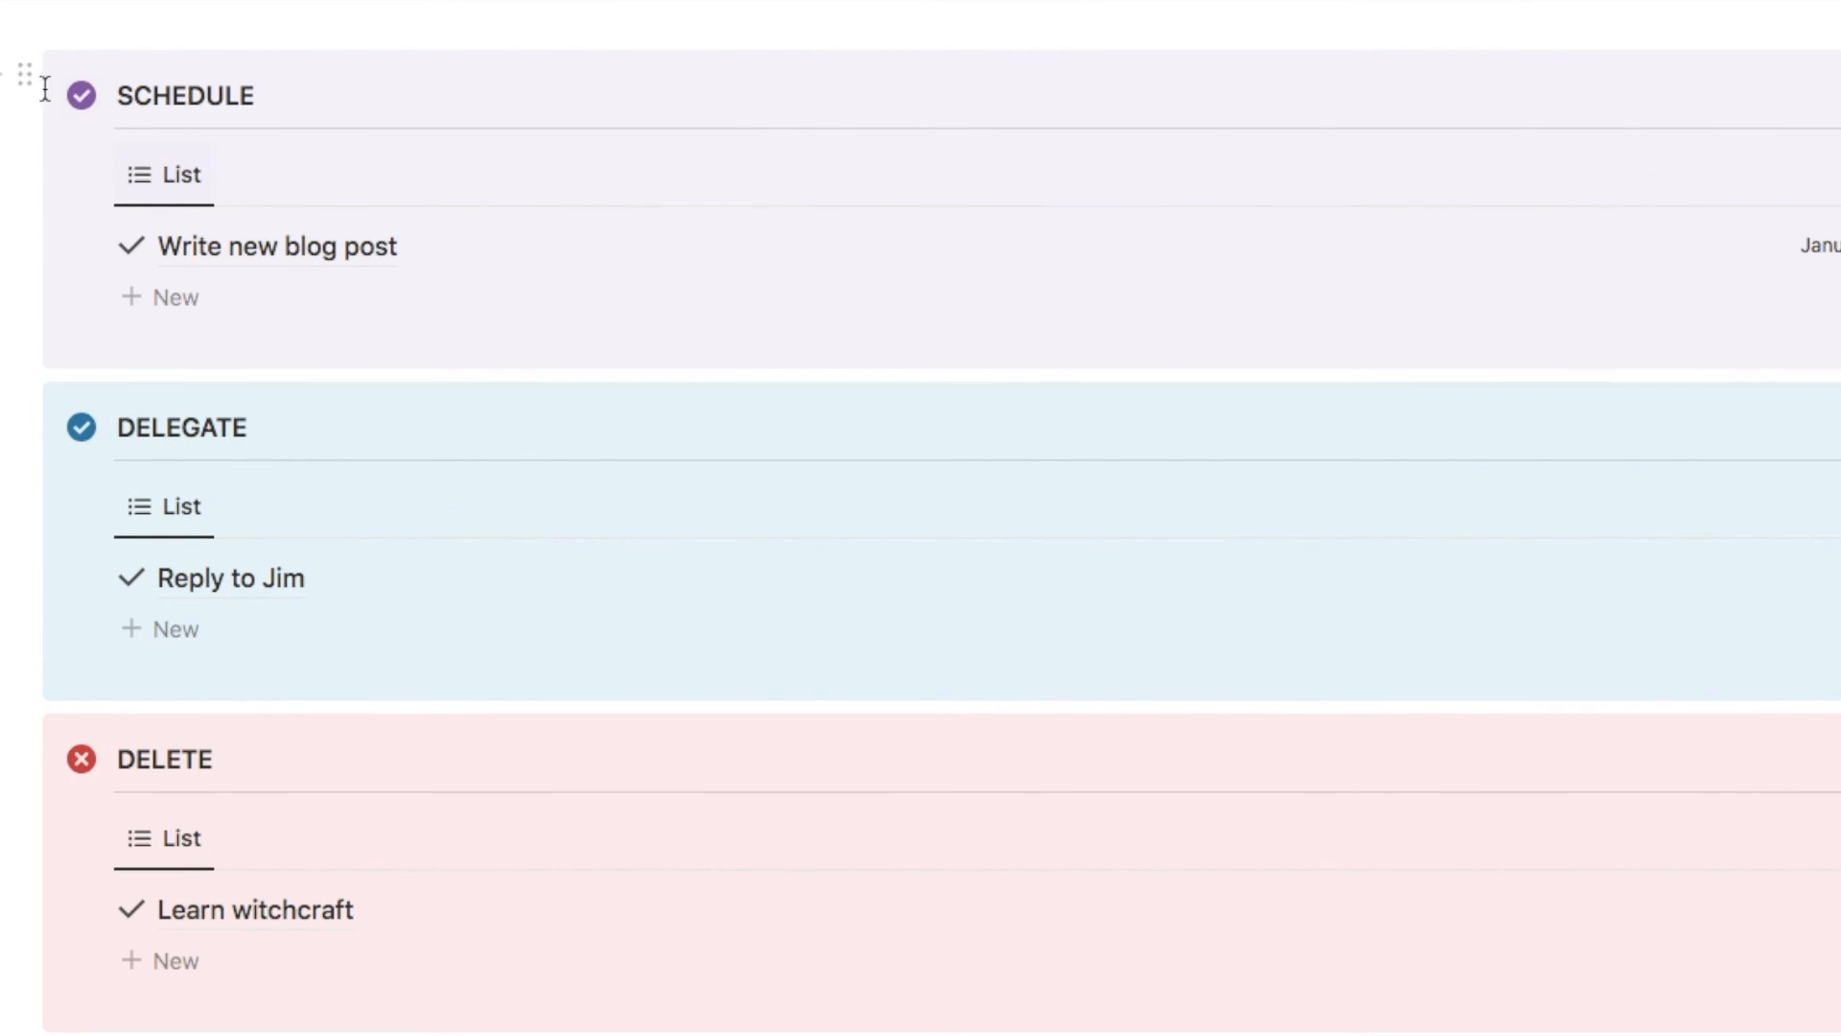
{"action": "left_click_drag", "start_coordinate": [25, 70], "coordinate": [1483, 515]}
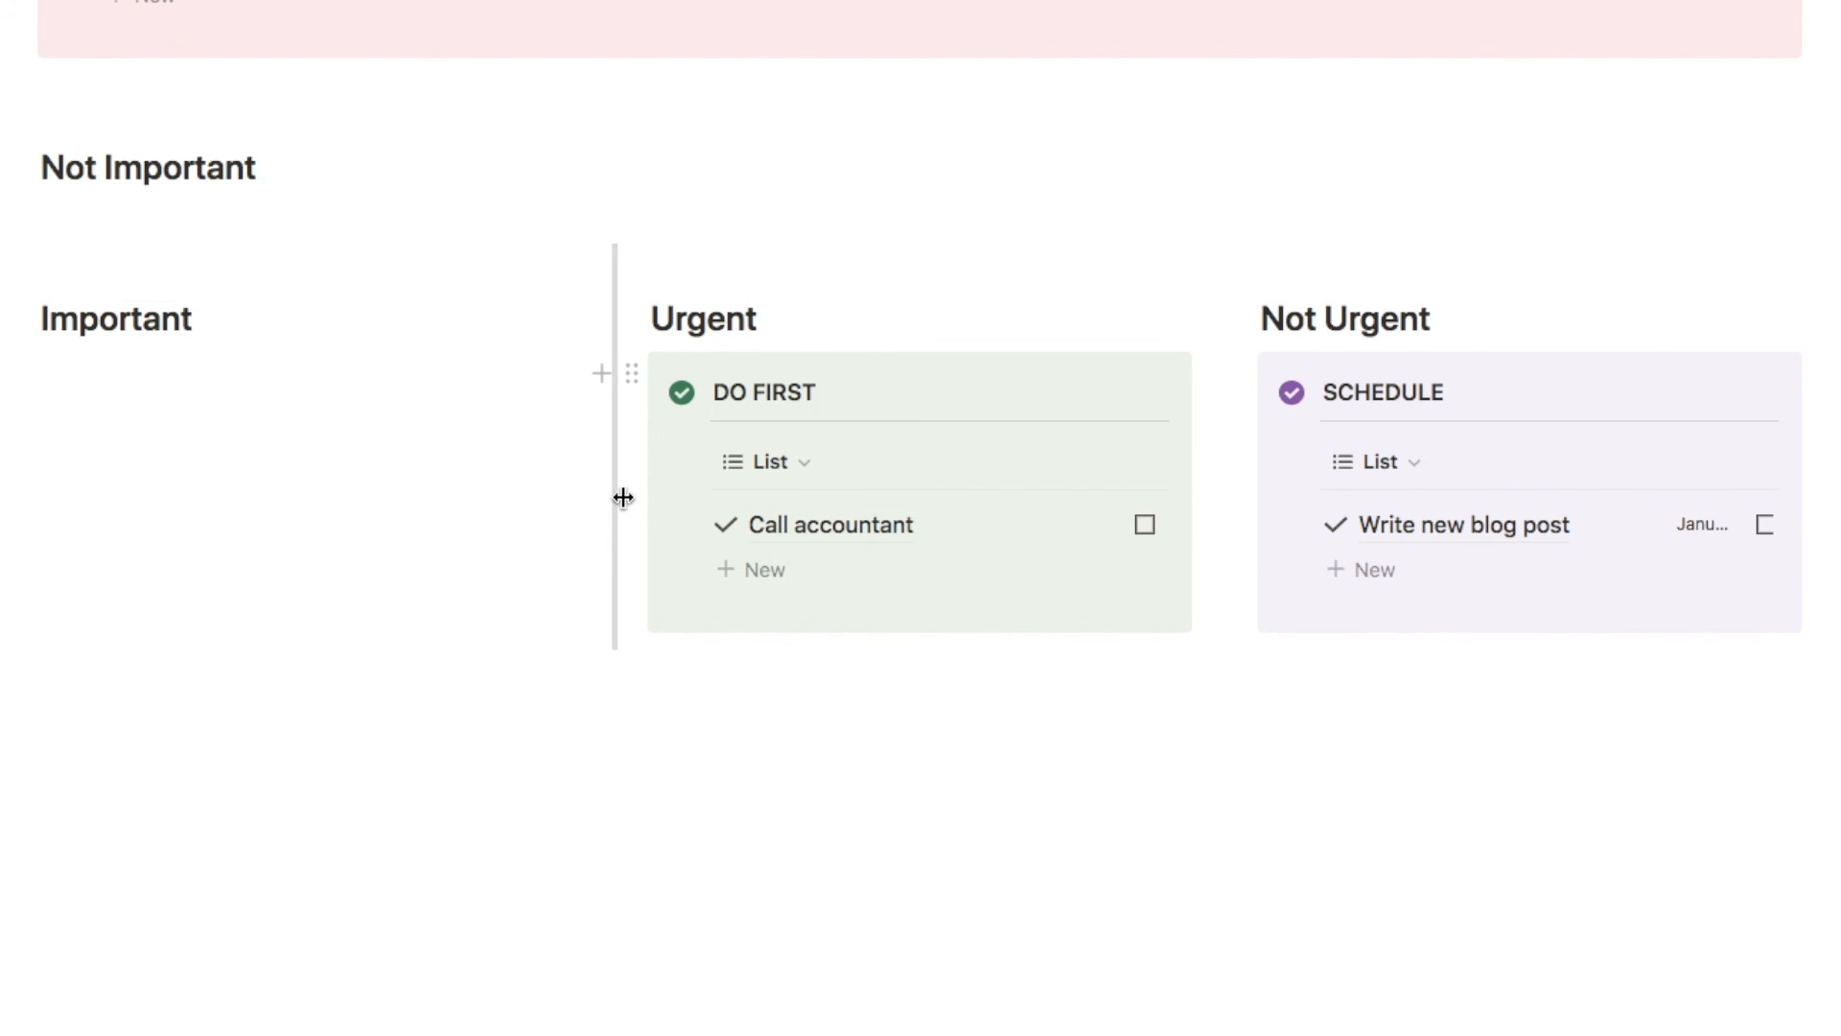
Narrow the Important column to widen the other two, and add a blank line below the Urgent and Not Urgent headings
{"action": "left_click_drag", "start_coordinate": [614, 496], "coordinate": [314, 491]}
{"action": "left_click_drag", "start_coordinate": [1231, 473], "coordinate": [1024, 476]}
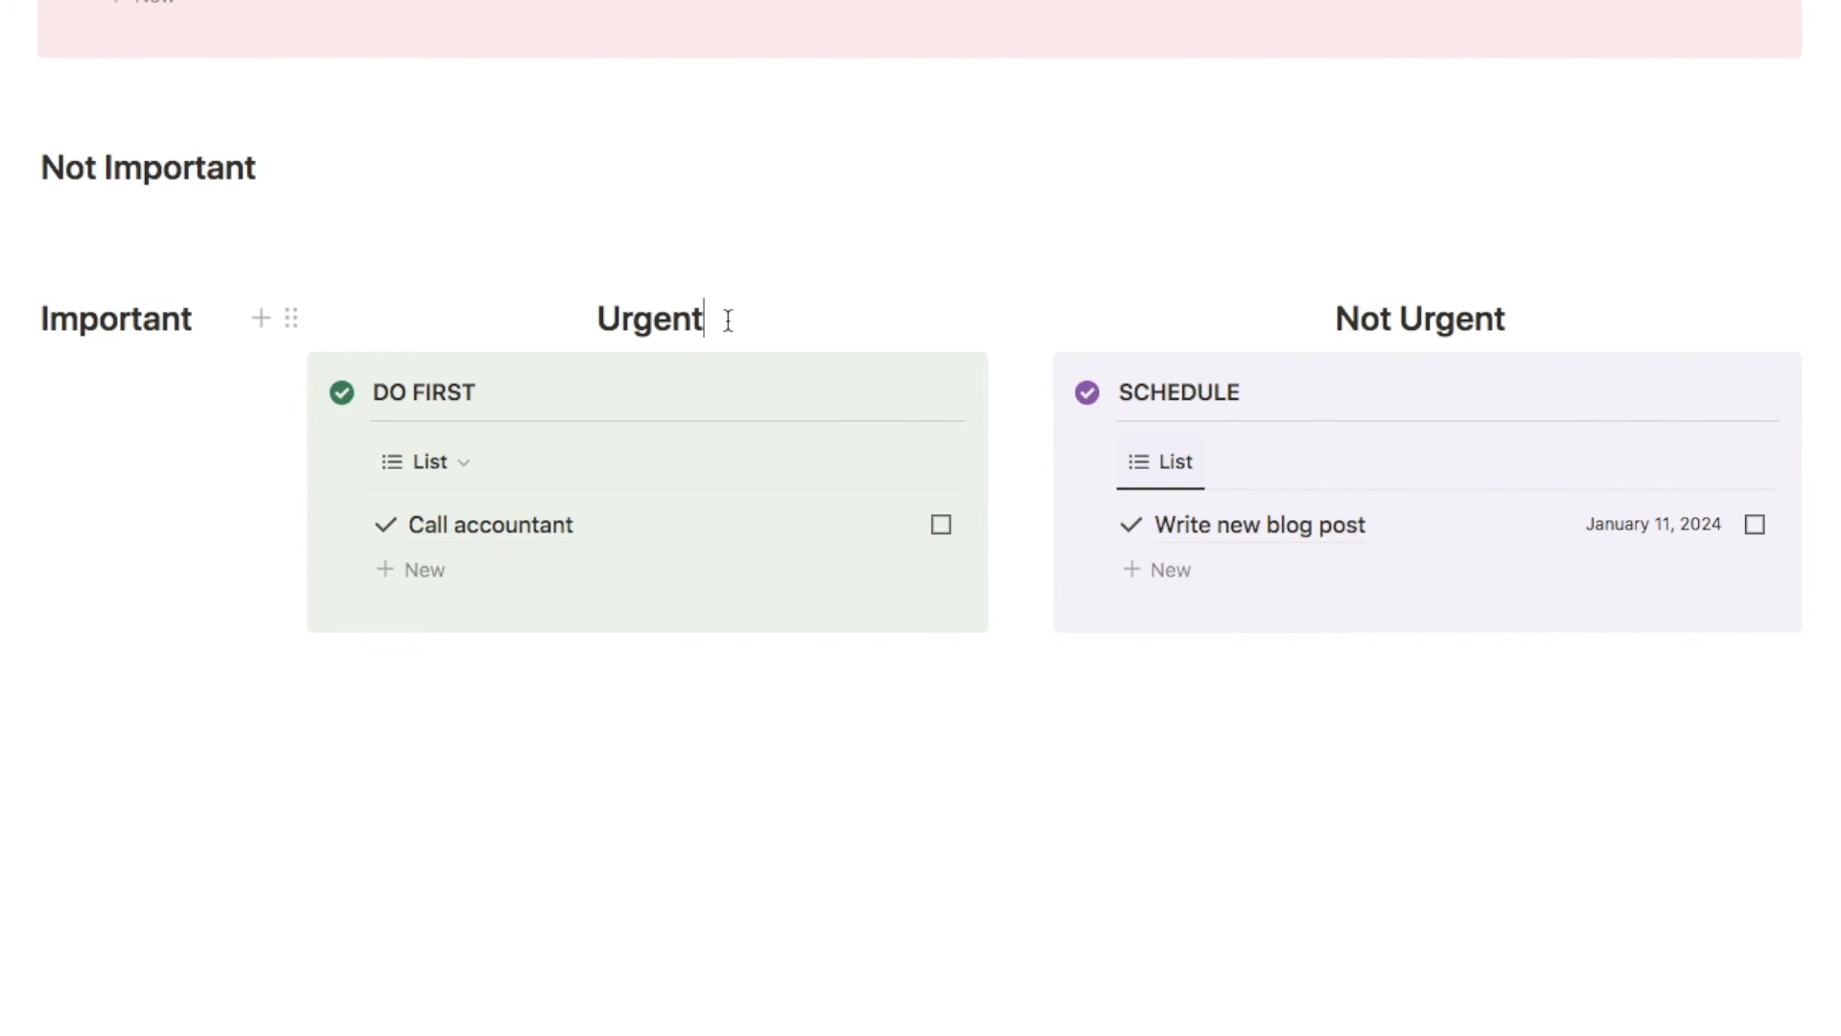
{"action": "key", "text": "Return"}
{"action": "key", "text": "Return"}
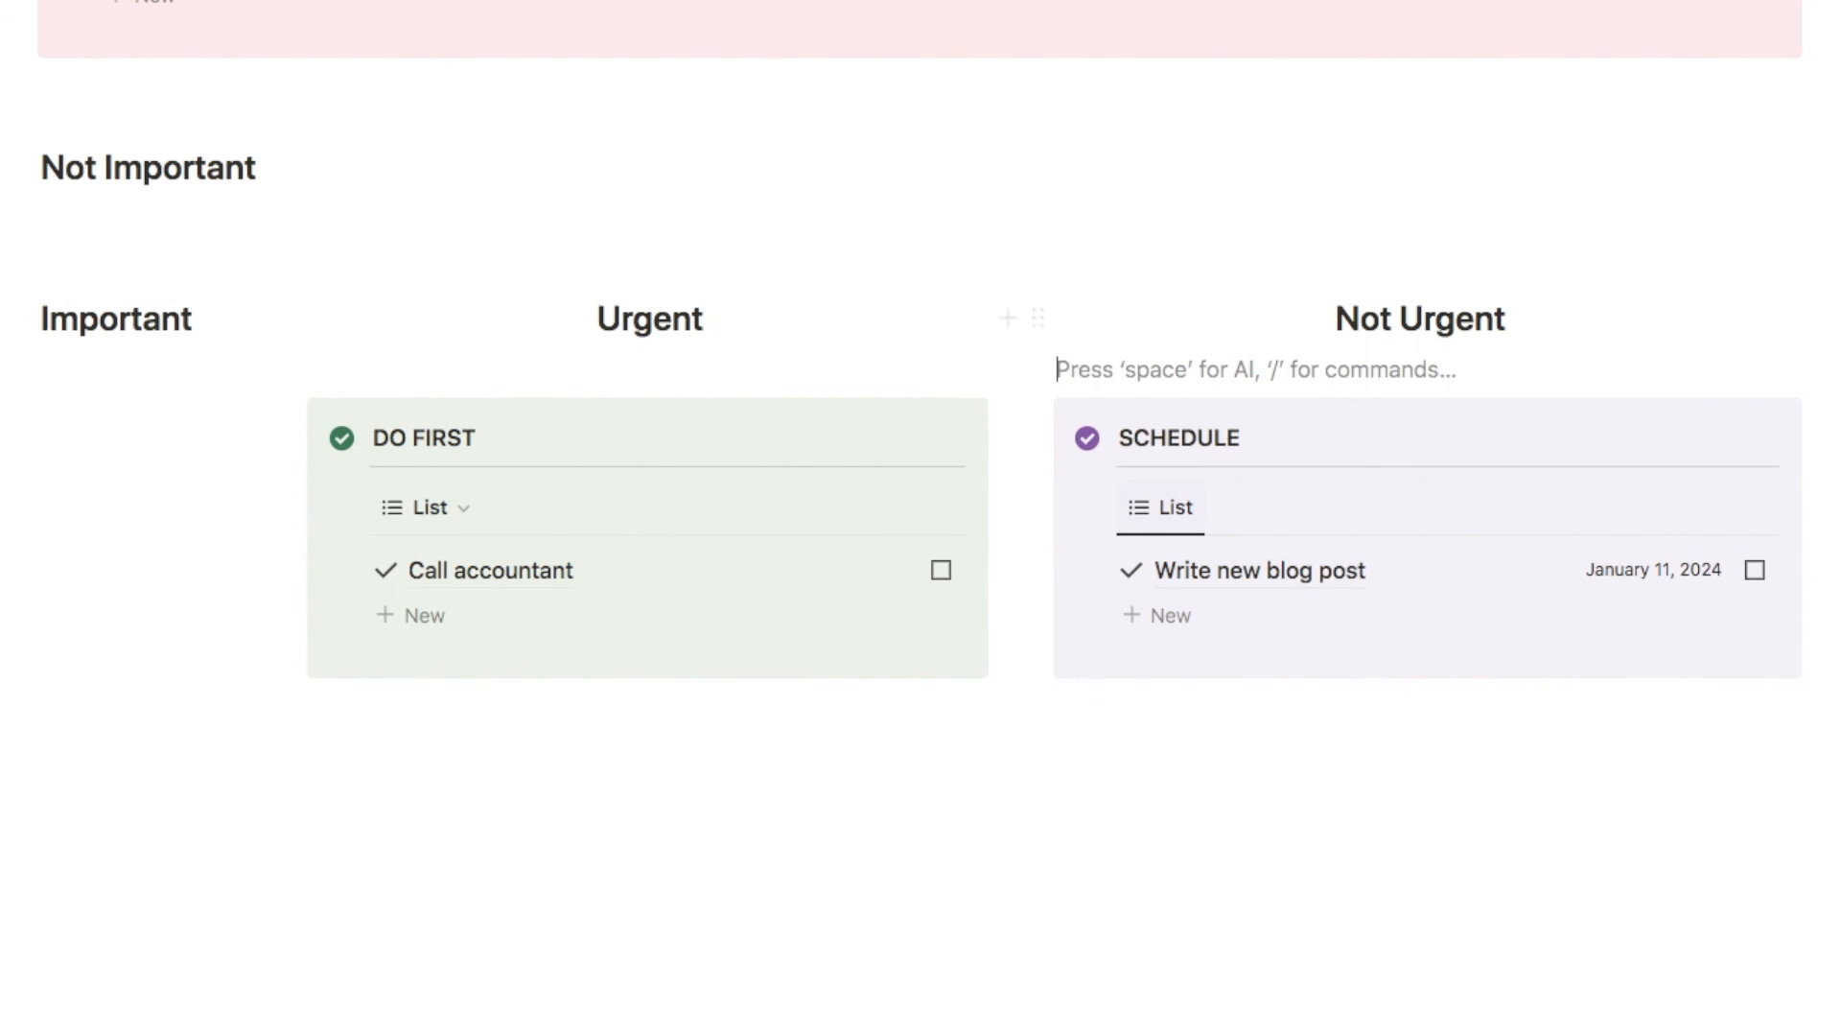
Add four blank lines above the Important heading to lower it beside the middle of the callouts
{"action": "left_click", "coordinate": [89, 365]}
{"action": "key", "text": "Return"}
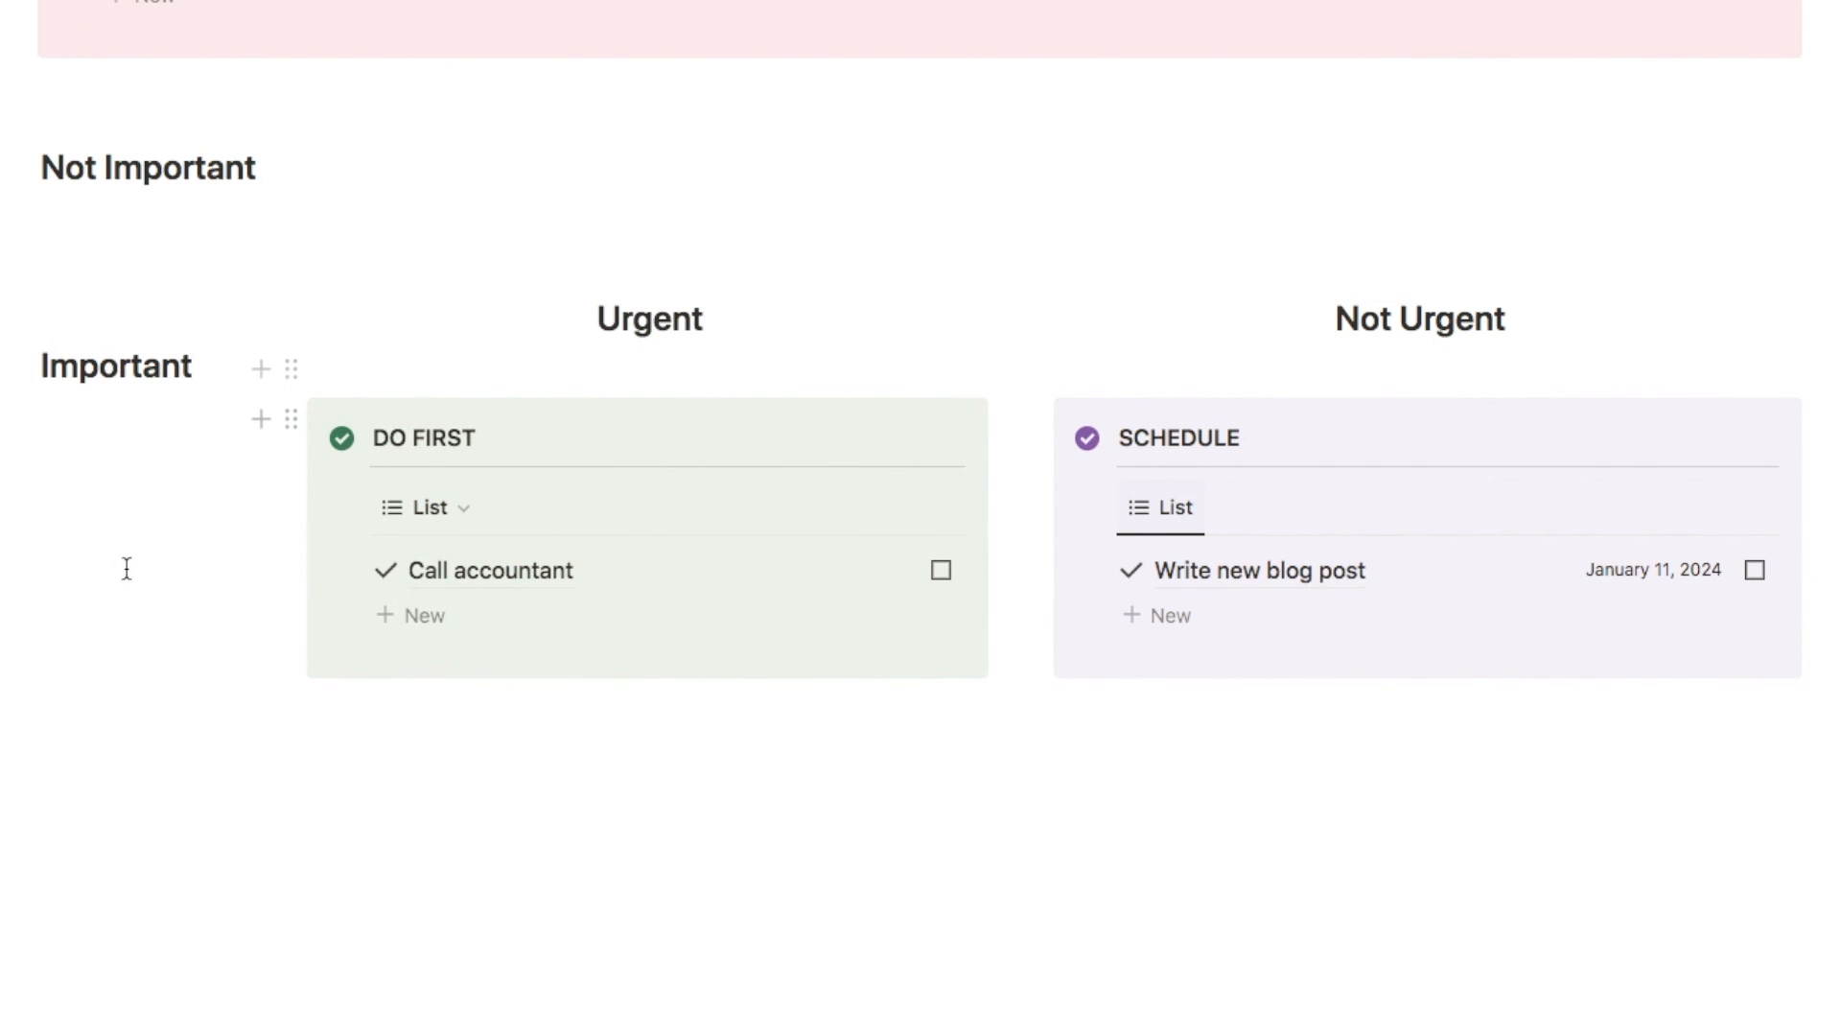
{"action": "key", "text": "Return"}
{"action": "key", "text": "Return"}
{"action": "key", "text": "Return"}
{"action": "key", "text": "Return"}
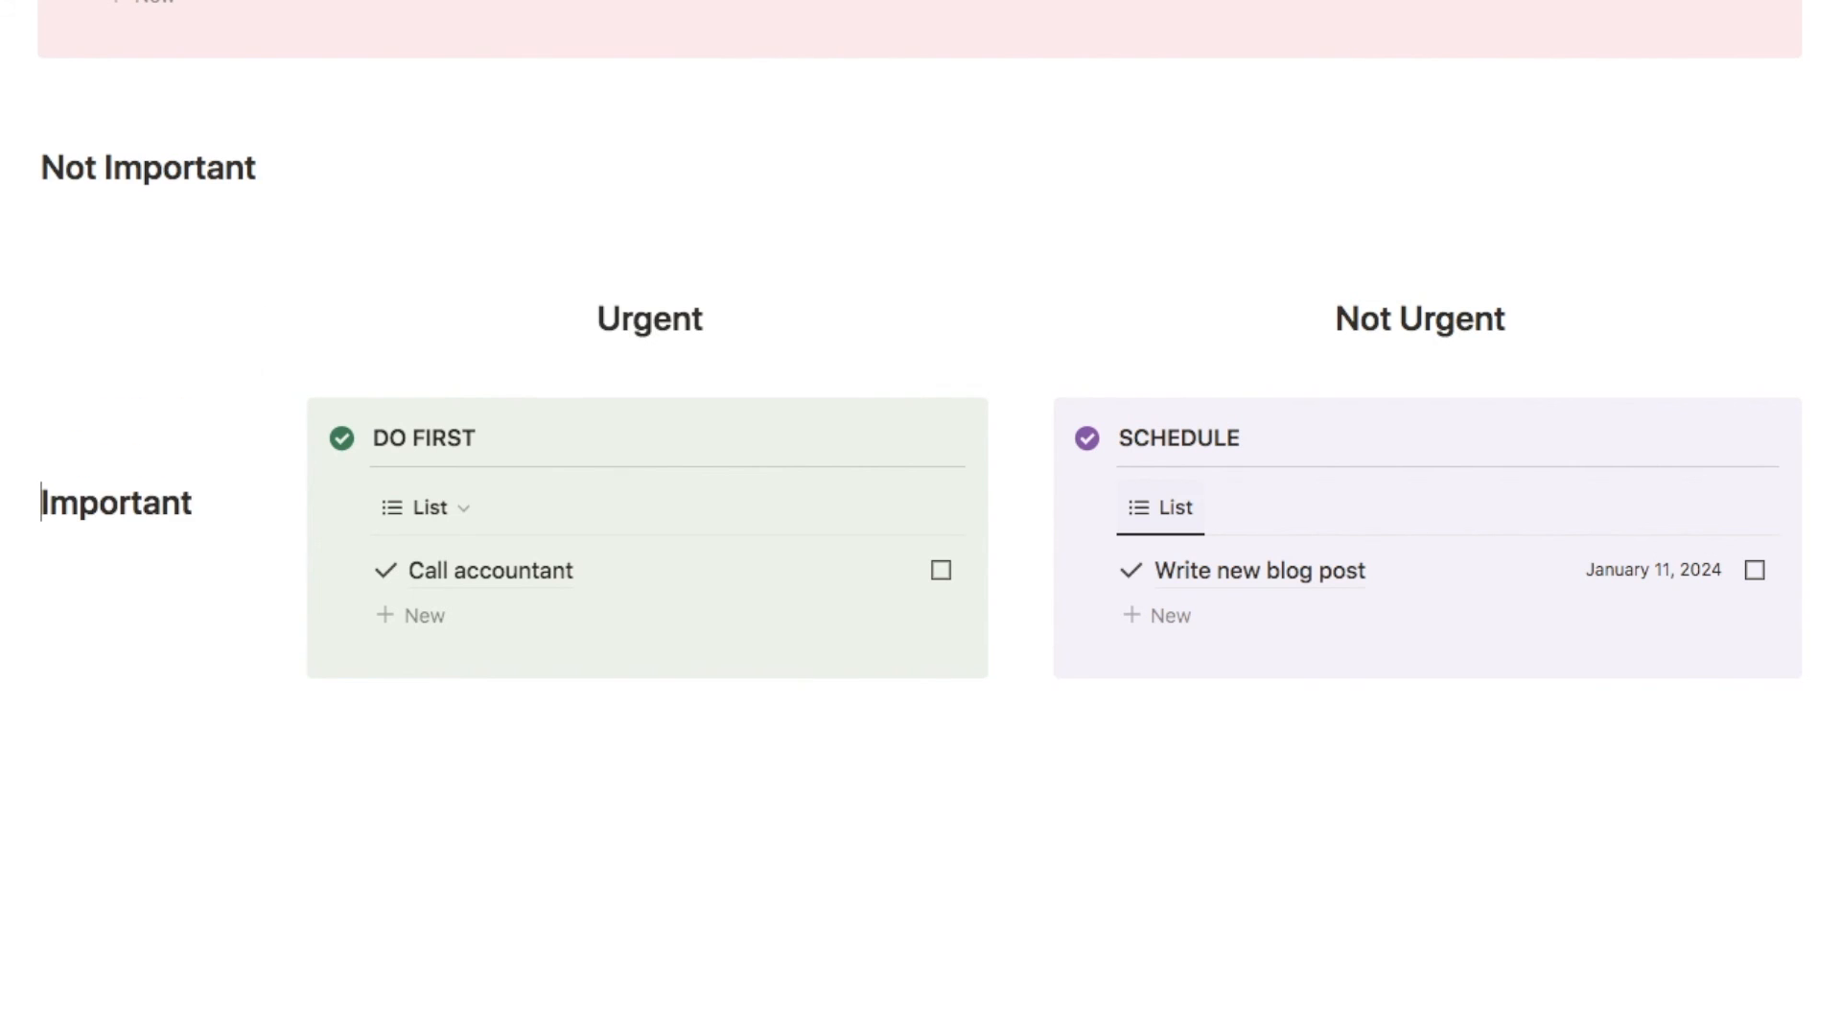
Insert a three-column block below the Important row and move the Not Important heading into its first column
{"action": "scroll", "coordinate": [671, 547], "scroll_direction": "down", "scroll_amount": 1}
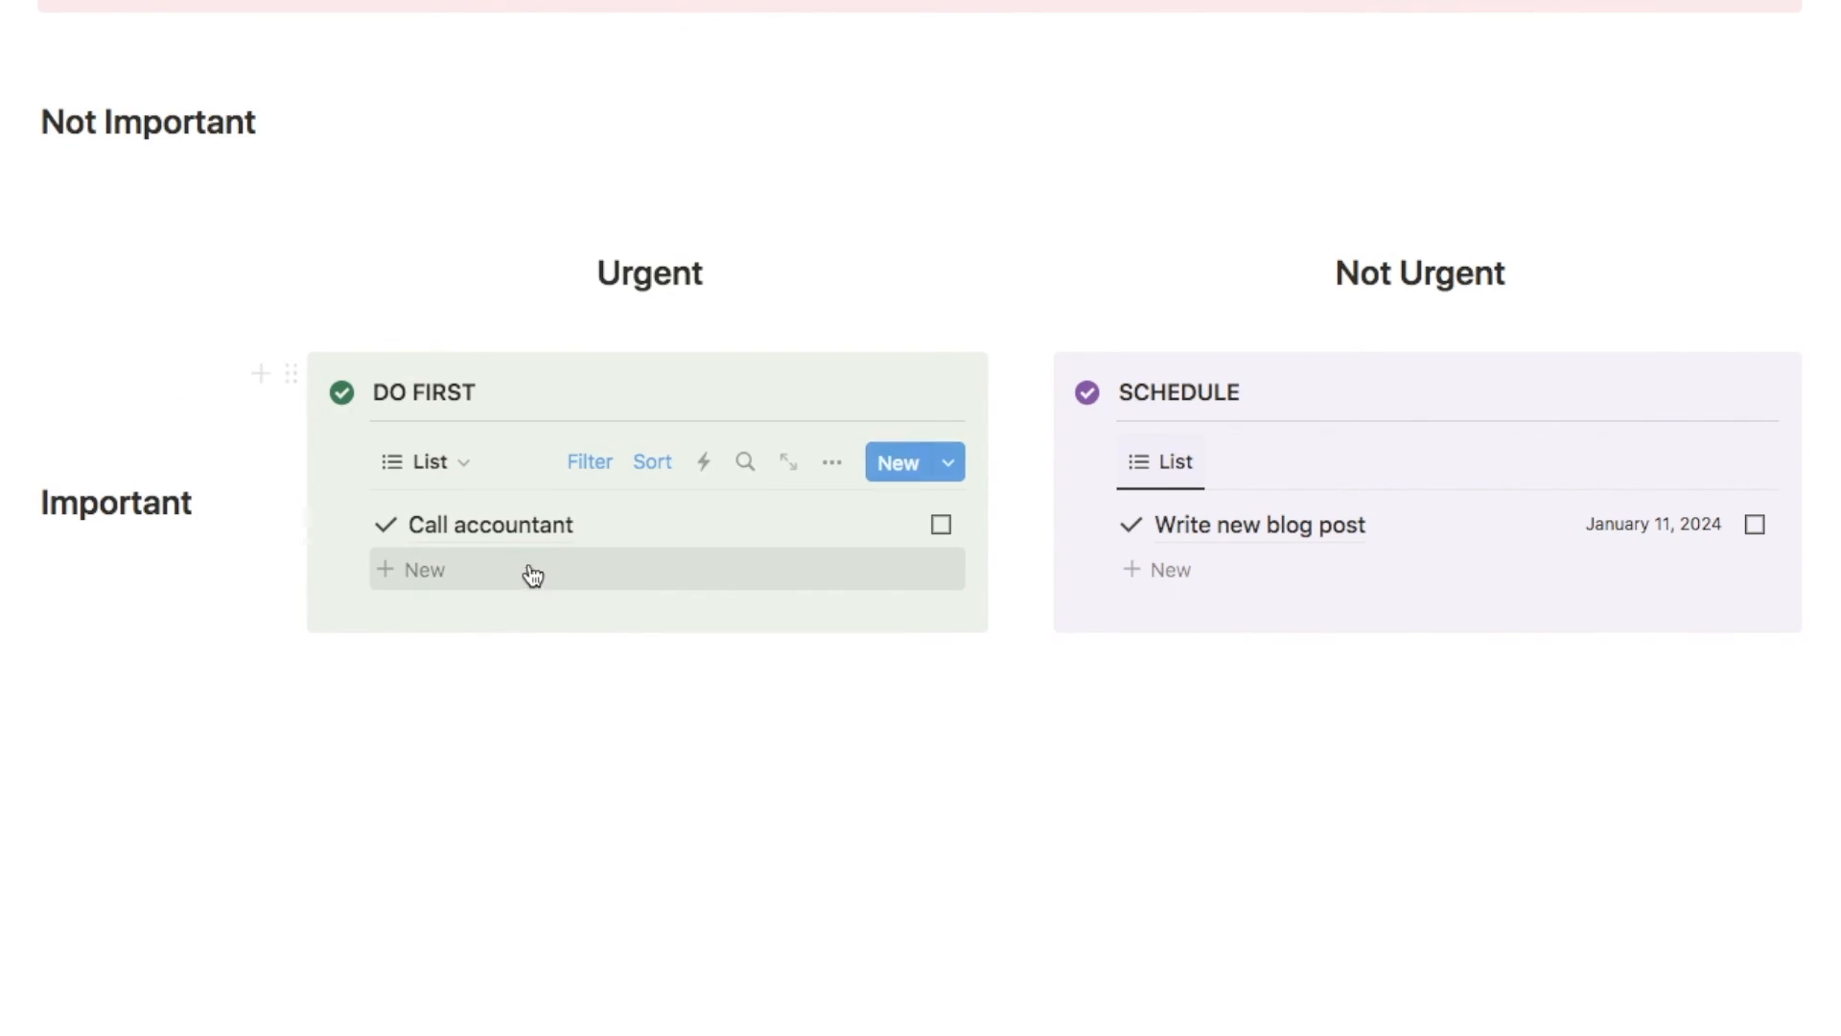
{"action": "scroll", "coordinate": [456, 620], "scroll_direction": "up", "scroll_amount": 5}
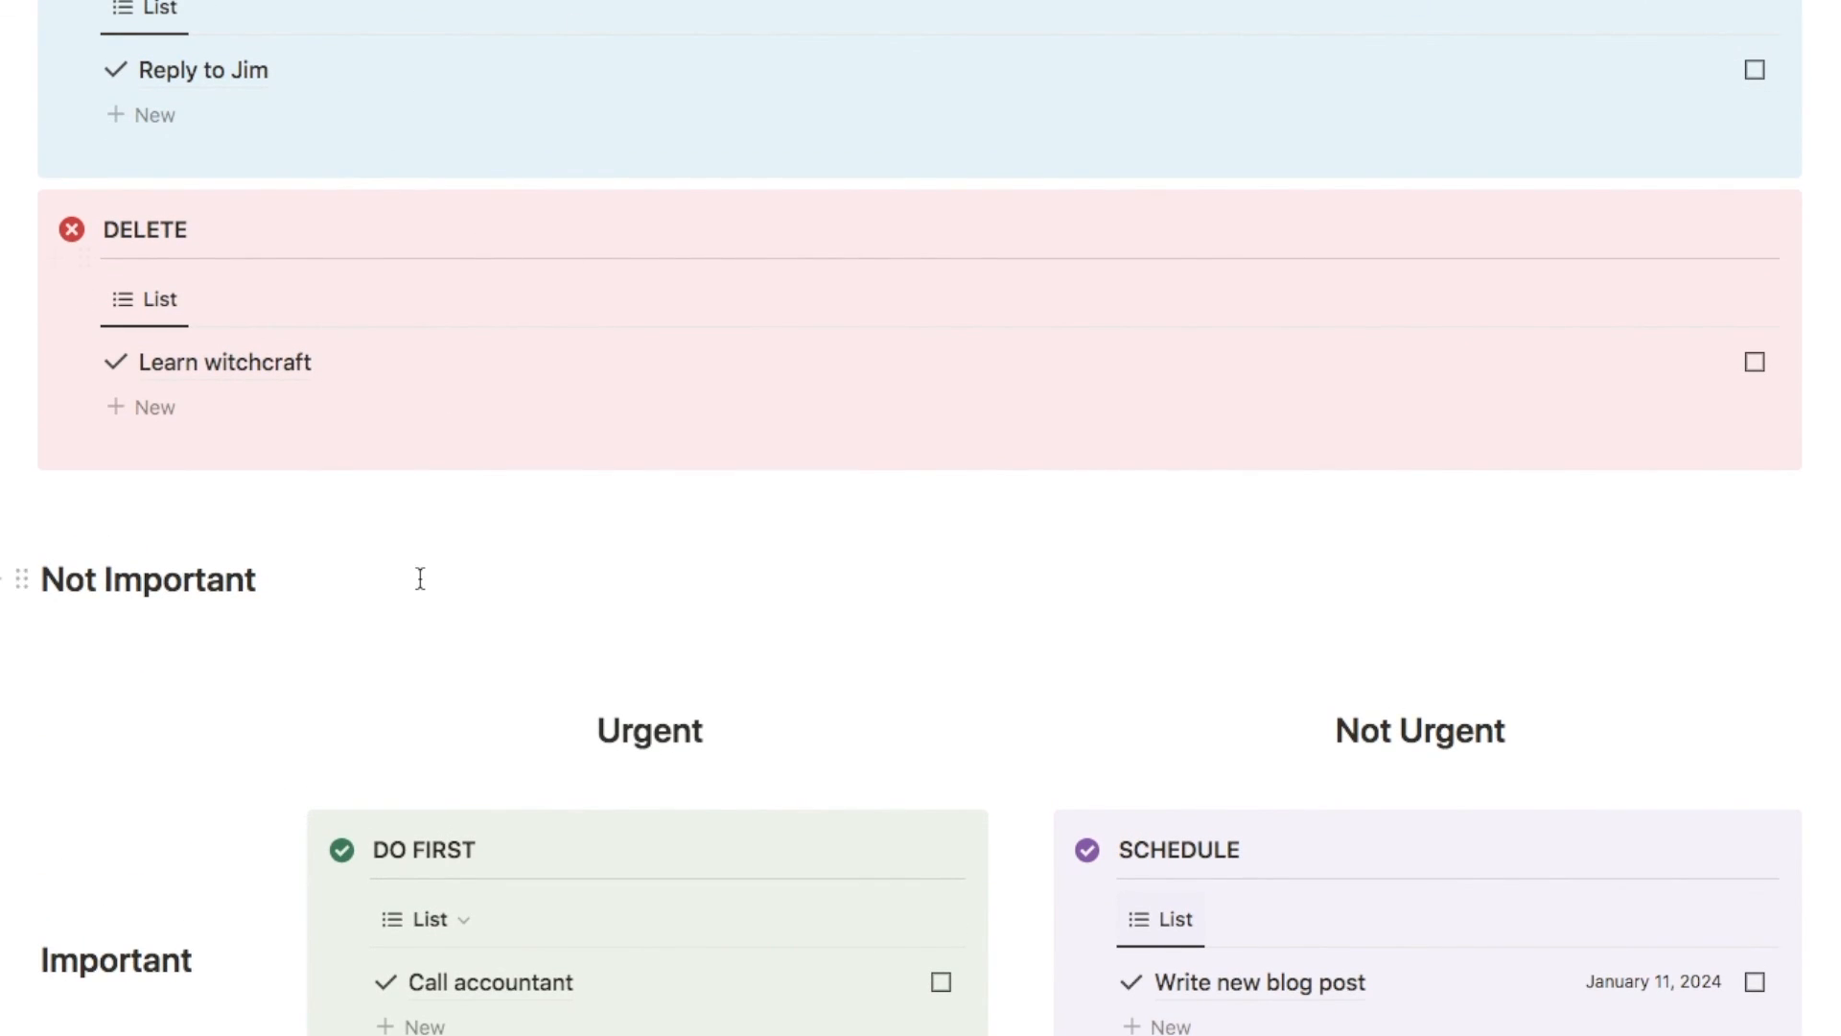
{"action": "scroll", "coordinate": [419, 575], "scroll_direction": "down", "scroll_amount": 5}
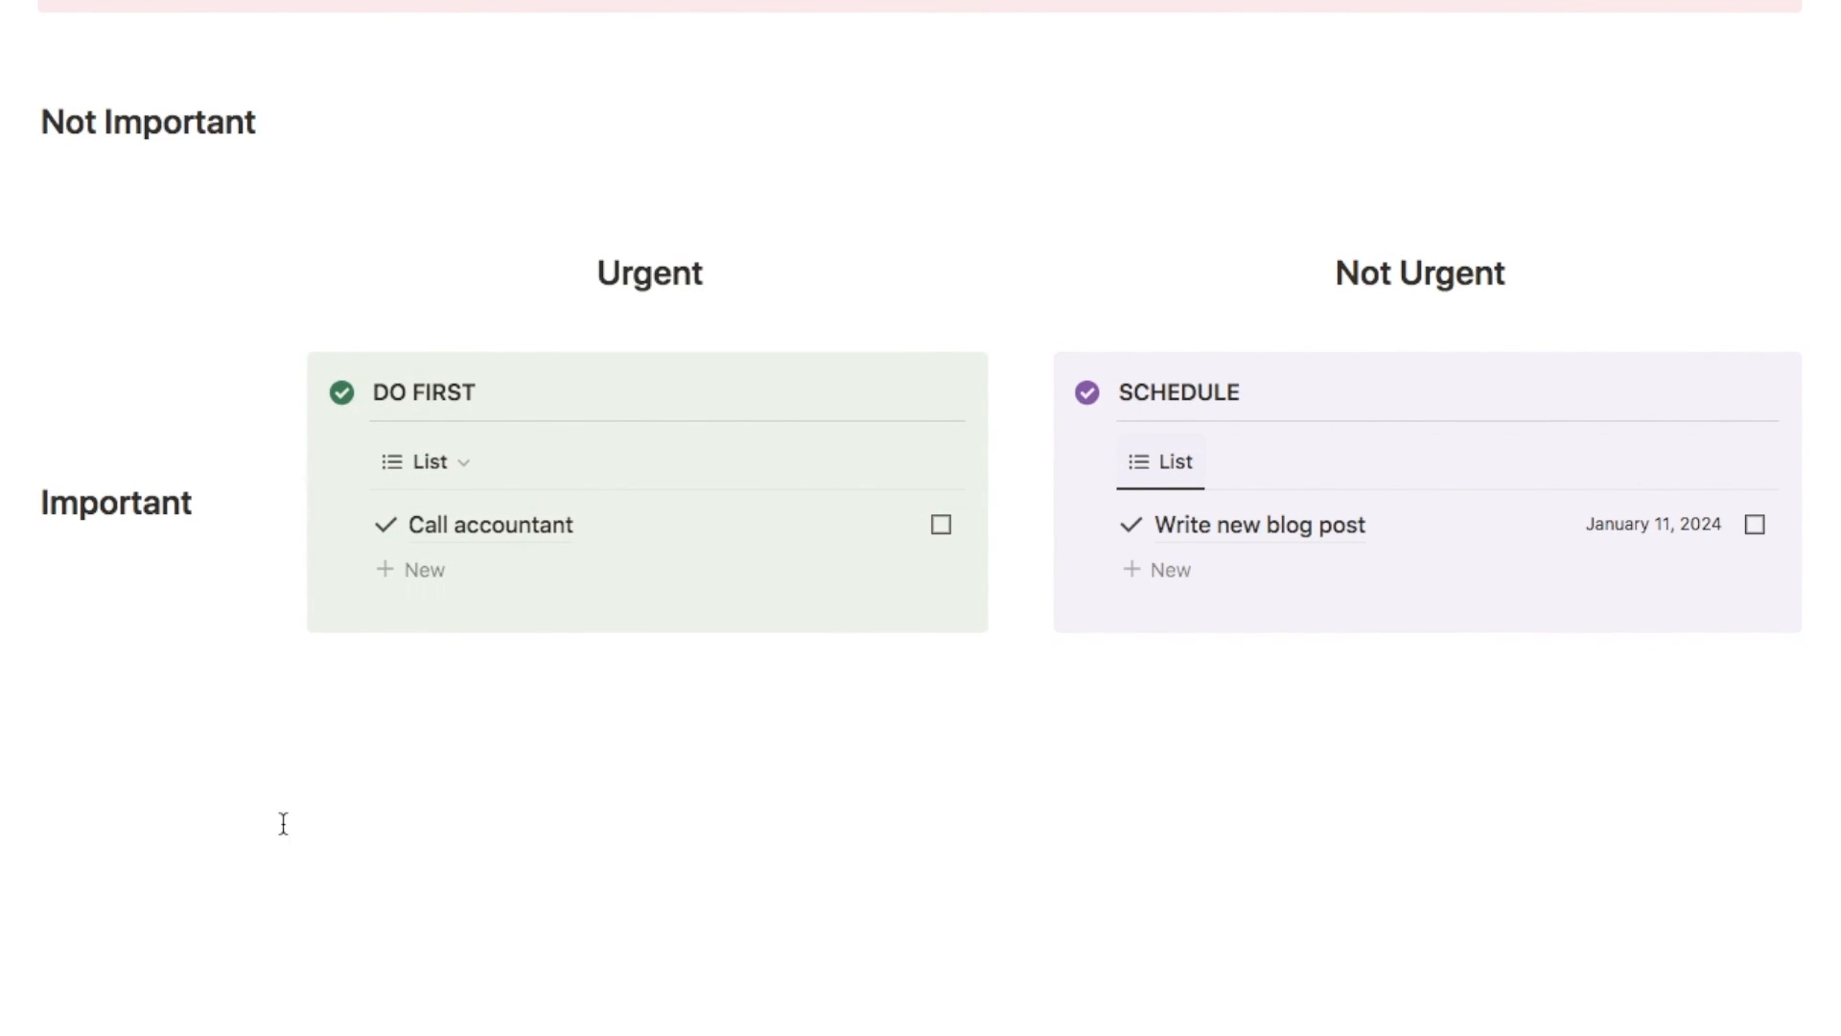
{"action": "left_click", "coordinate": [45, 666]}
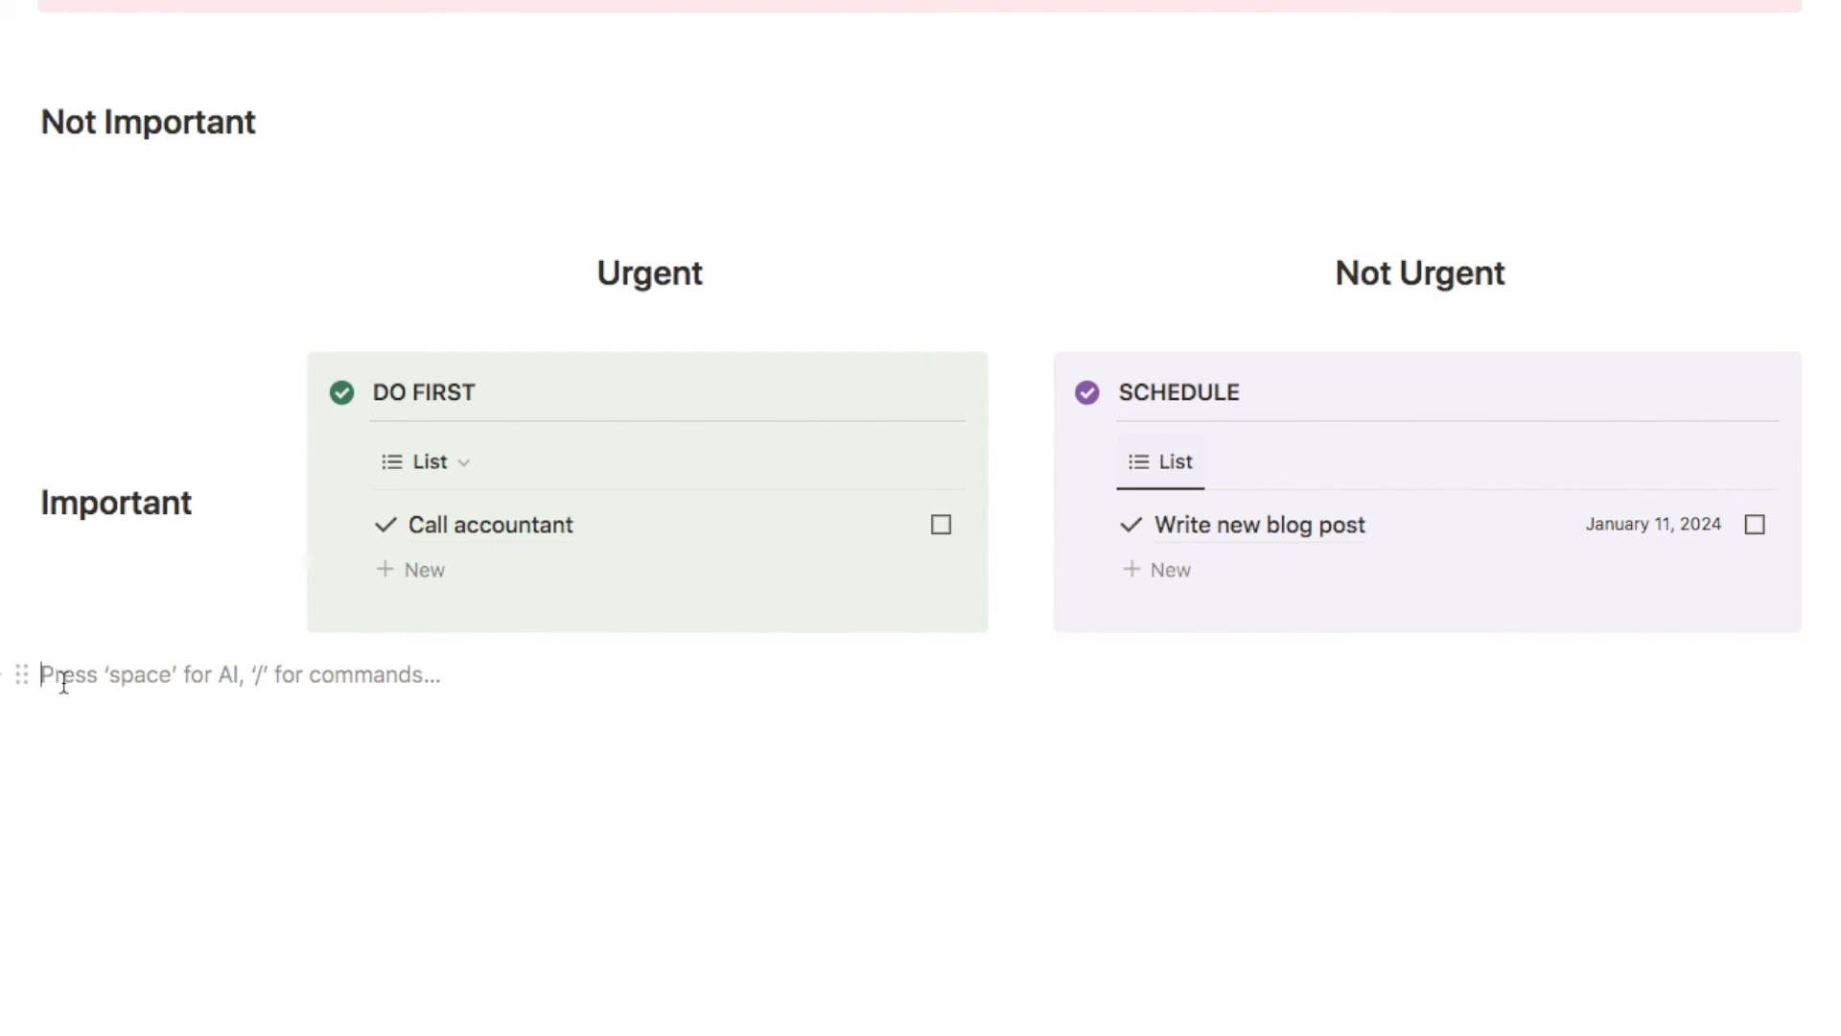
{"action": "type", "text": "/3c"}
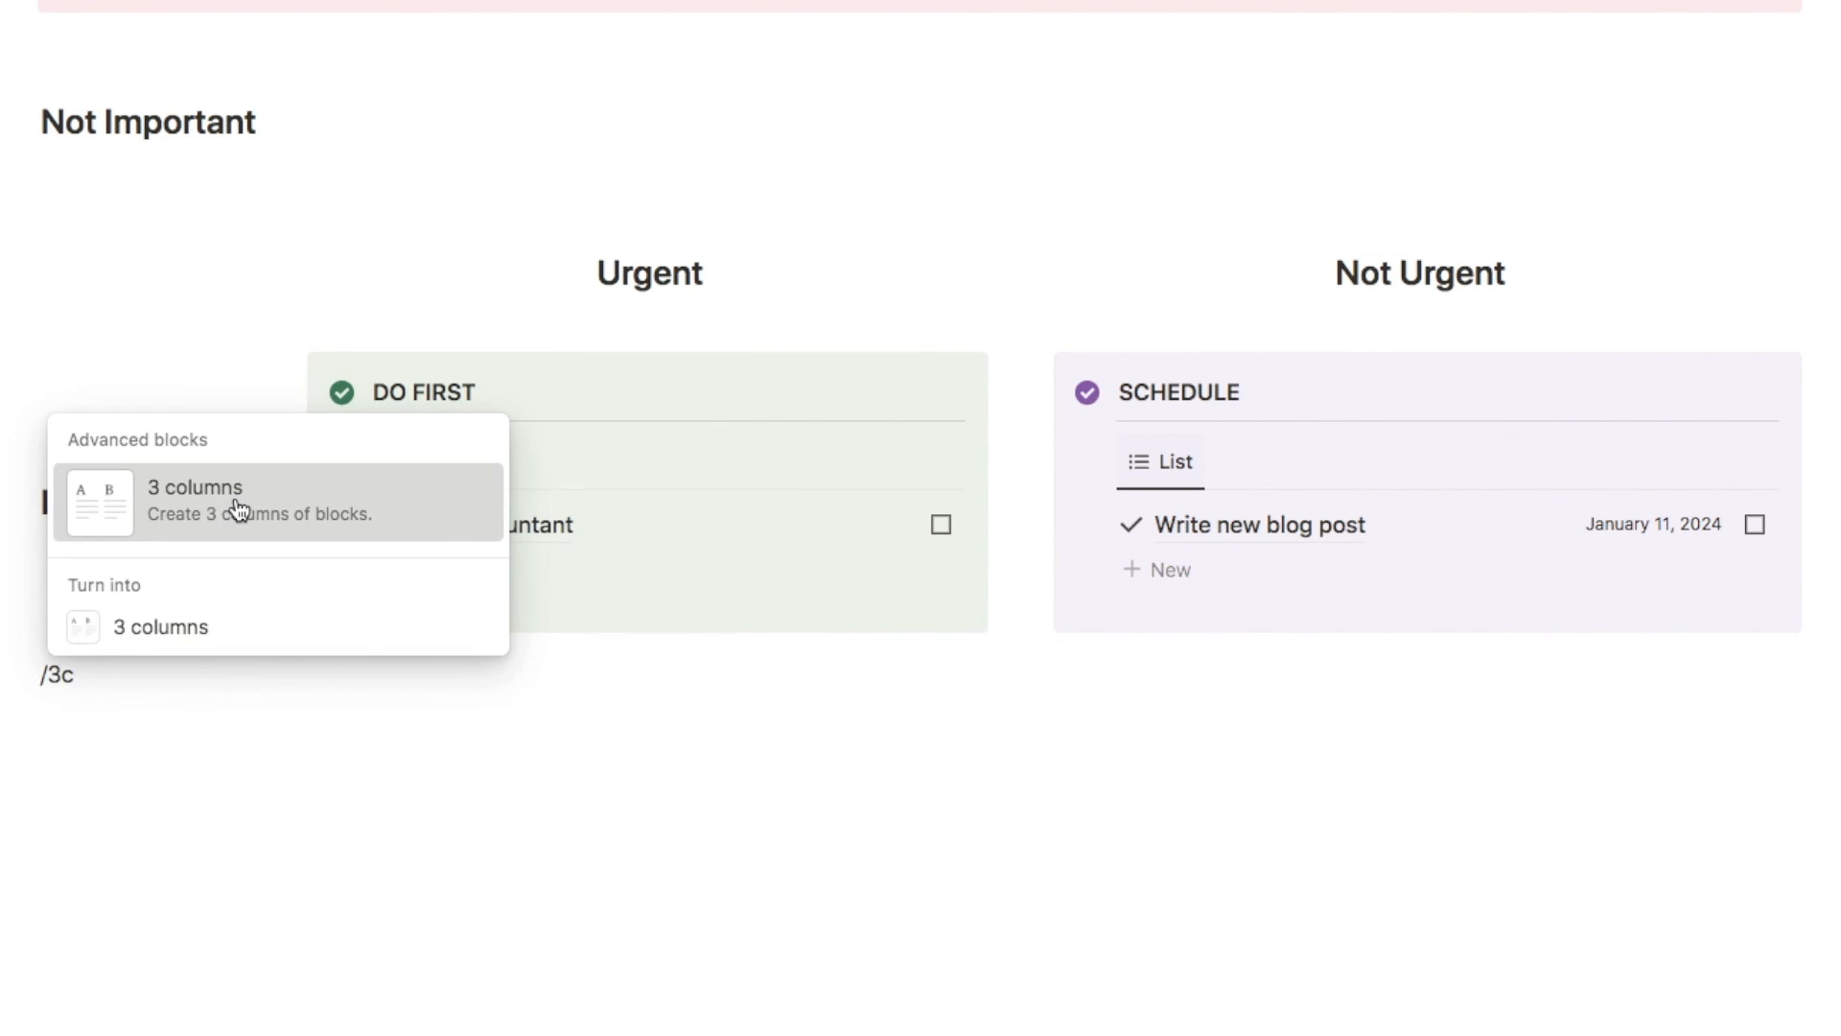
{"action": "left_click", "coordinate": [239, 508]}
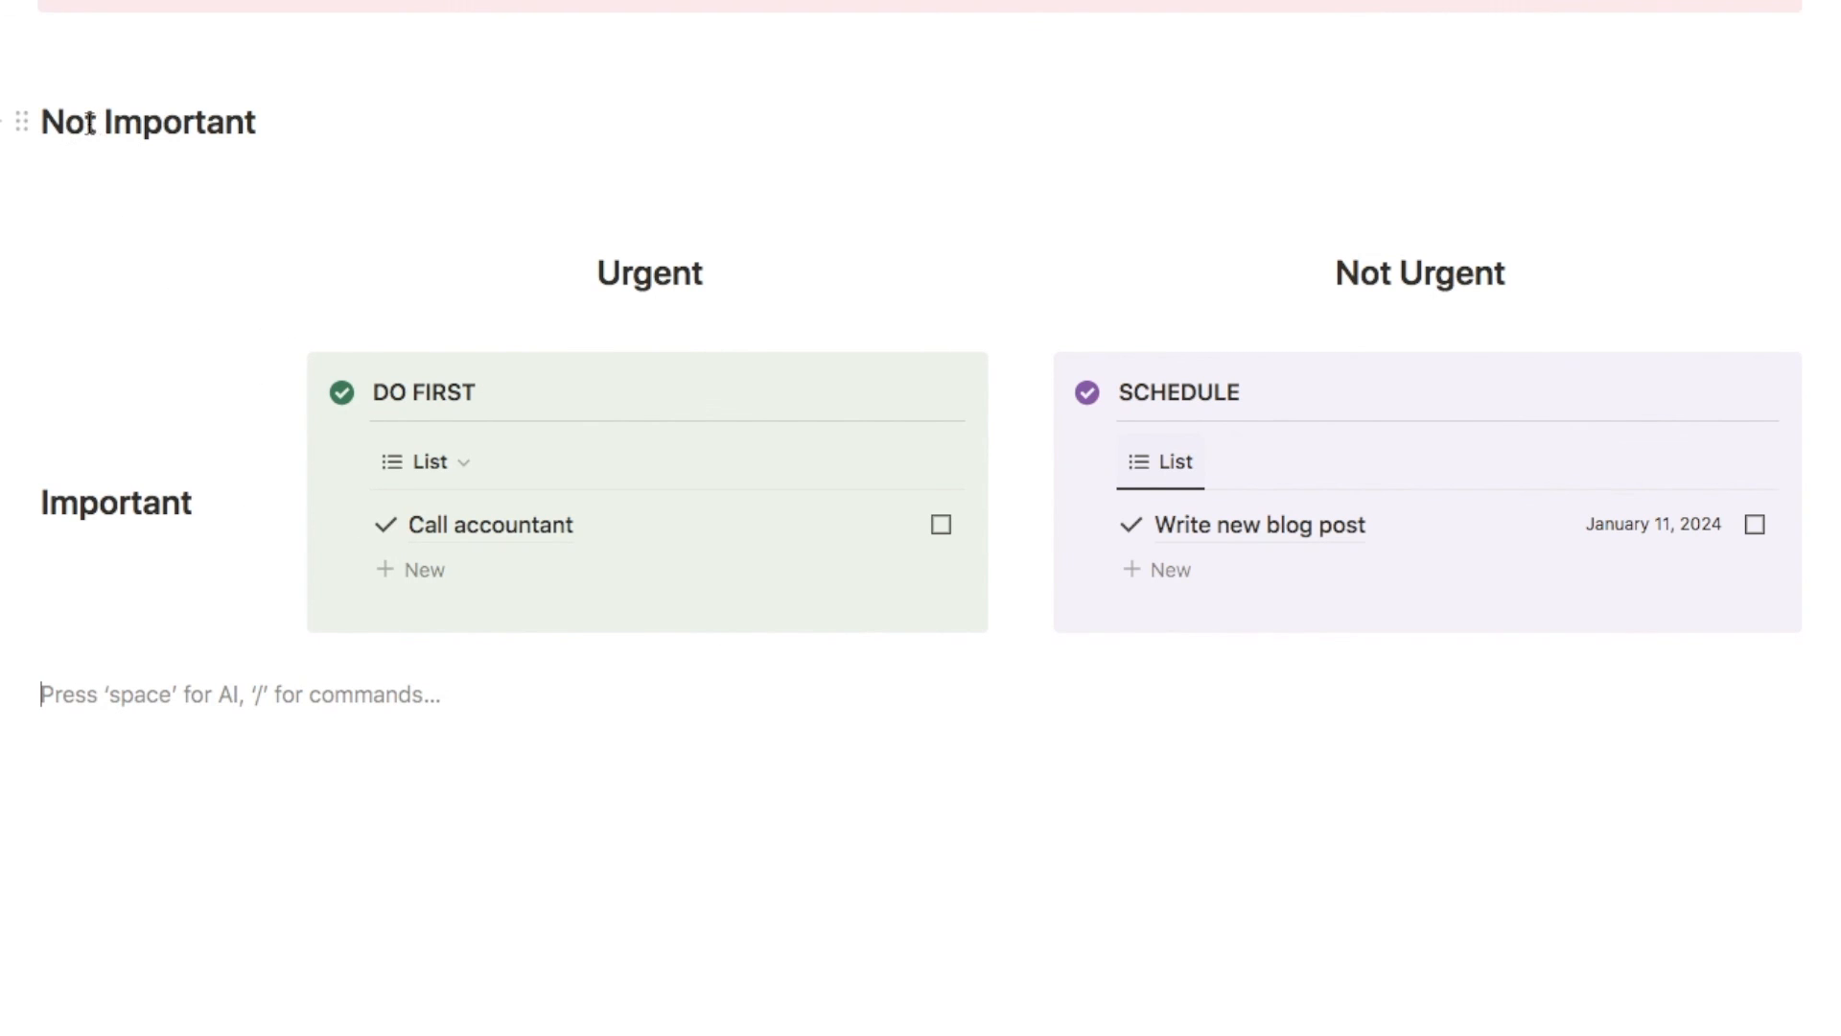
{"action": "left_click_drag", "start_coordinate": [24, 121], "coordinate": [62, 687]}
Move the DELEGATE callout into the middle column beside the Not Important heading and the DELETE callout into the third column
{"action": "scroll", "coordinate": [761, 757], "scroll_direction": "up", "scroll_amount": 5}
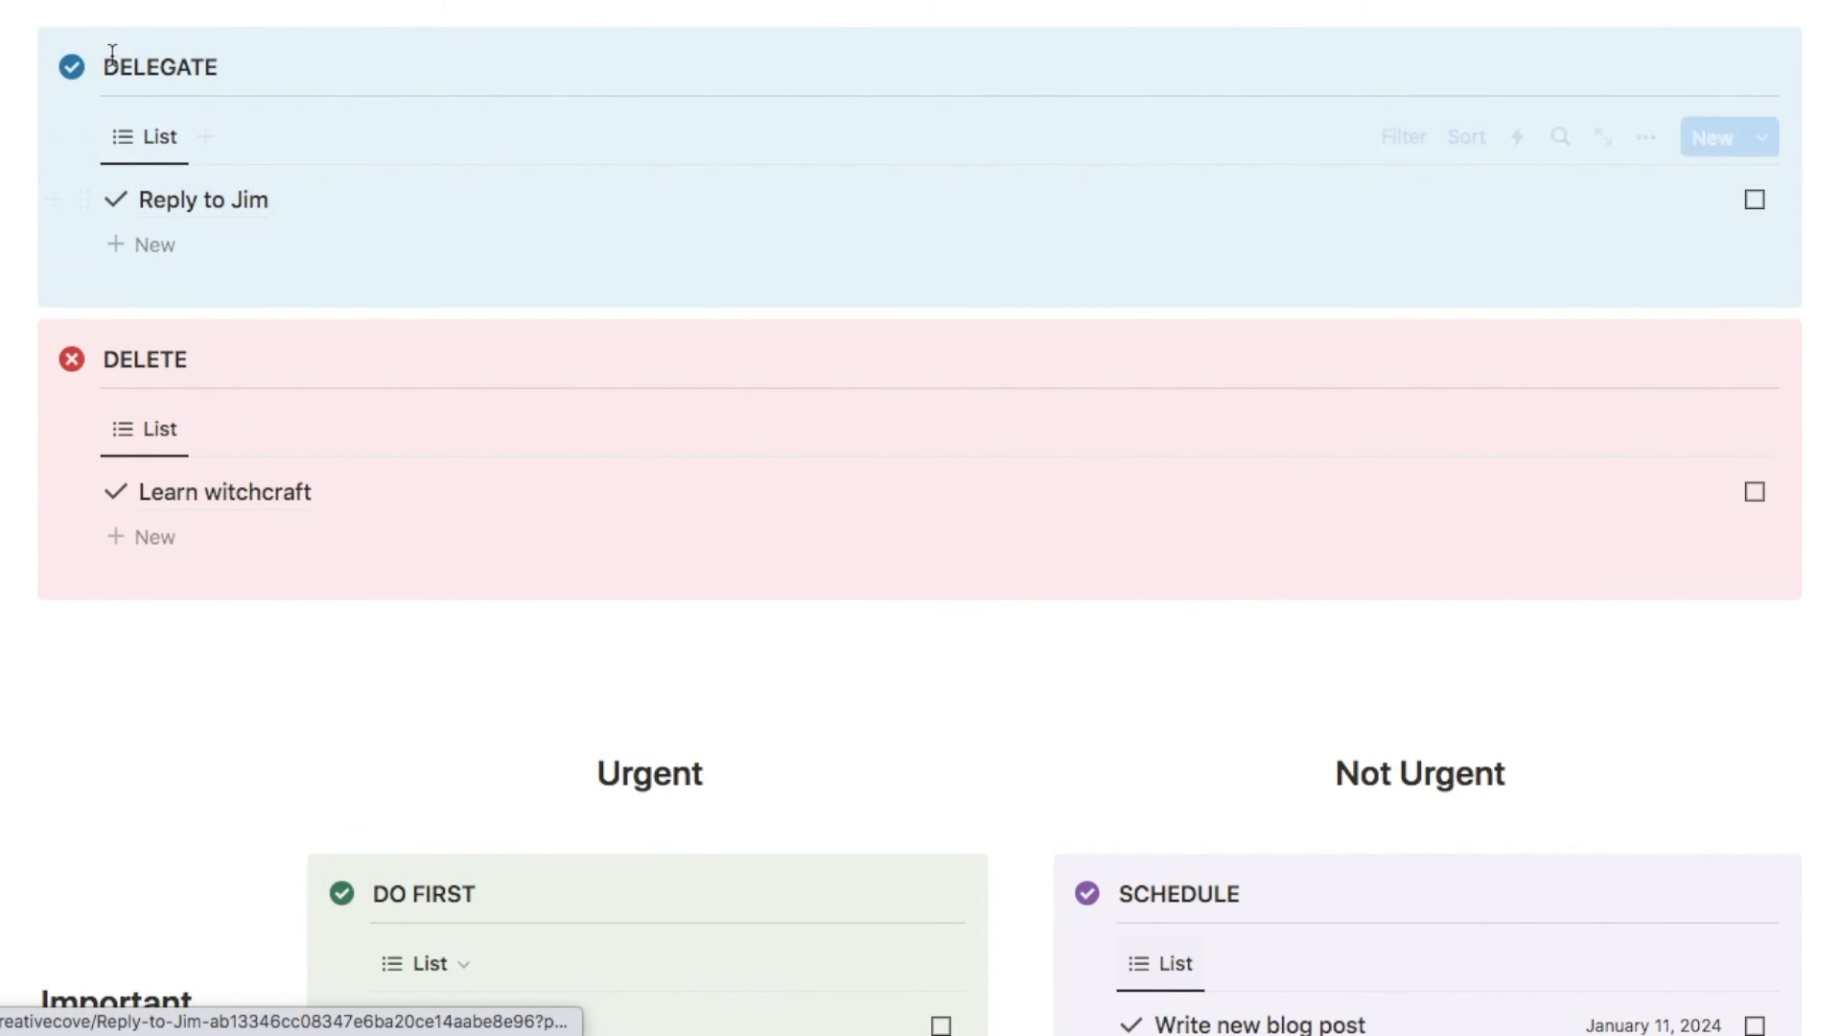
{"action": "left_click_drag", "start_coordinate": [24, 56], "coordinate": [670, 579]}
{"action": "scroll", "coordinate": [670, 579], "scroll_direction": "down", "scroll_amount": 3}
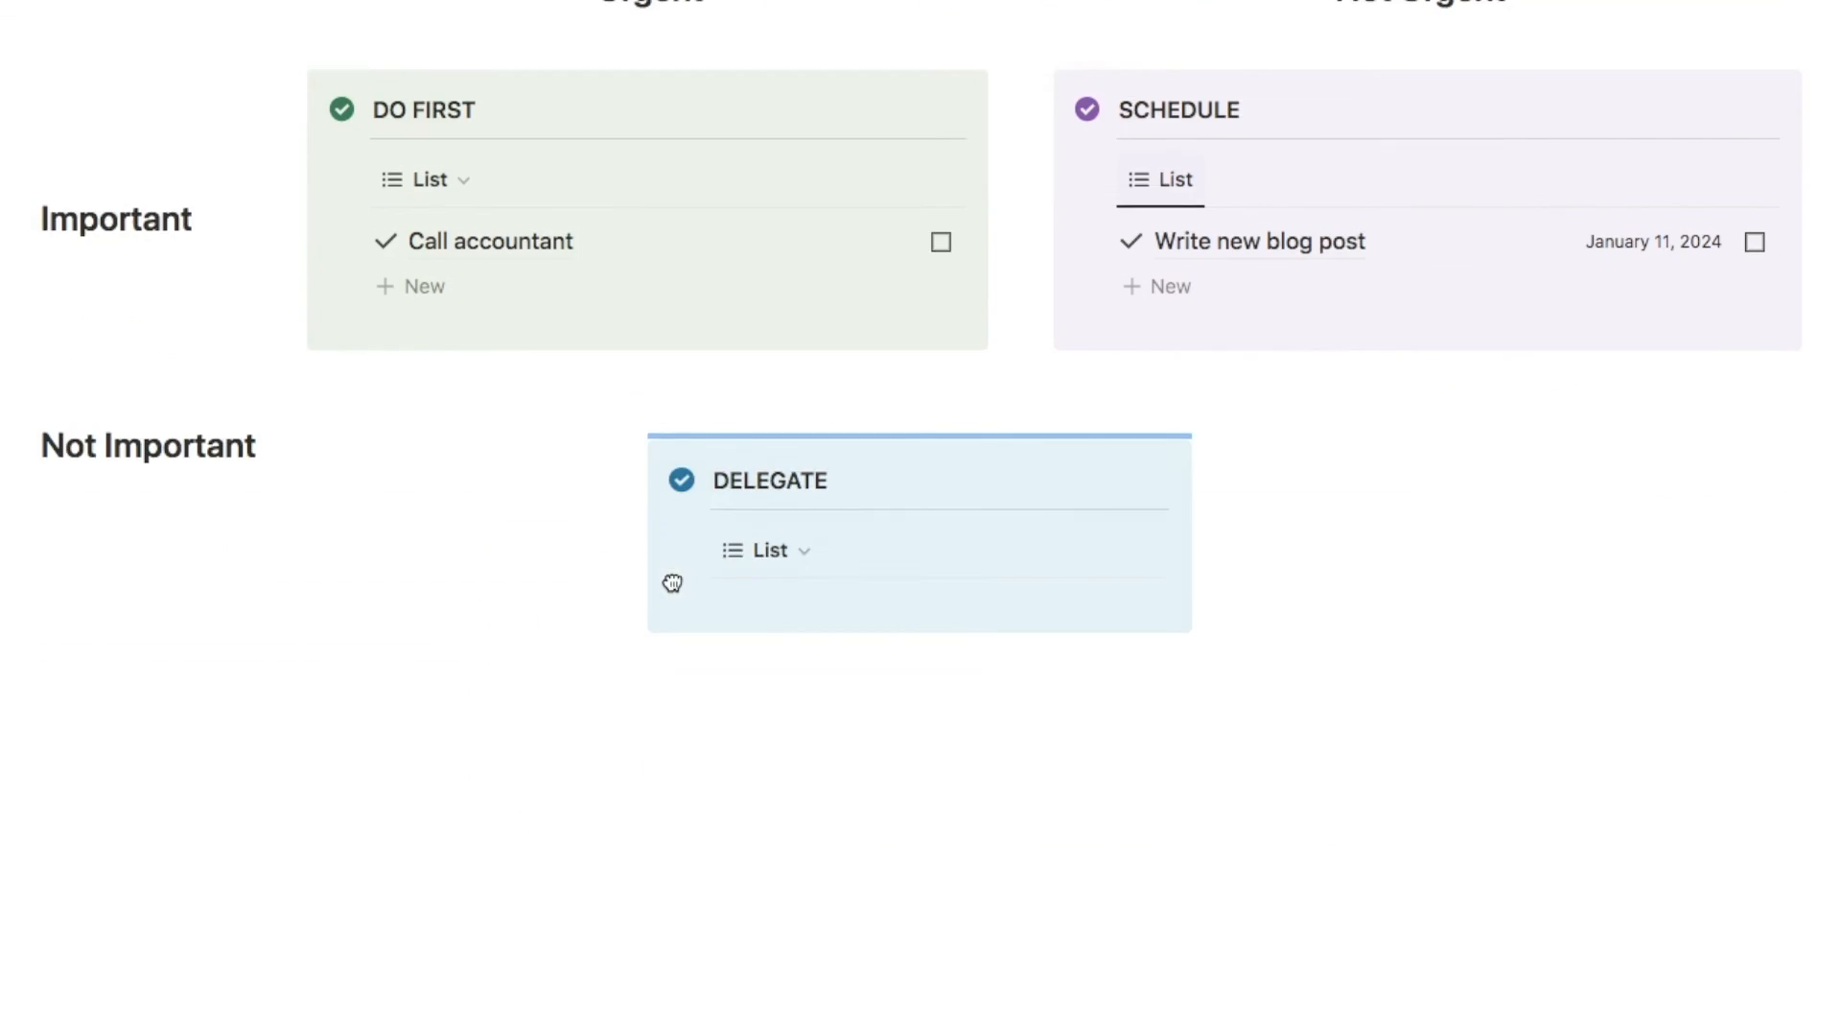
{"action": "scroll", "coordinate": [427, 491], "scroll_direction": "up", "scroll_amount": 8}
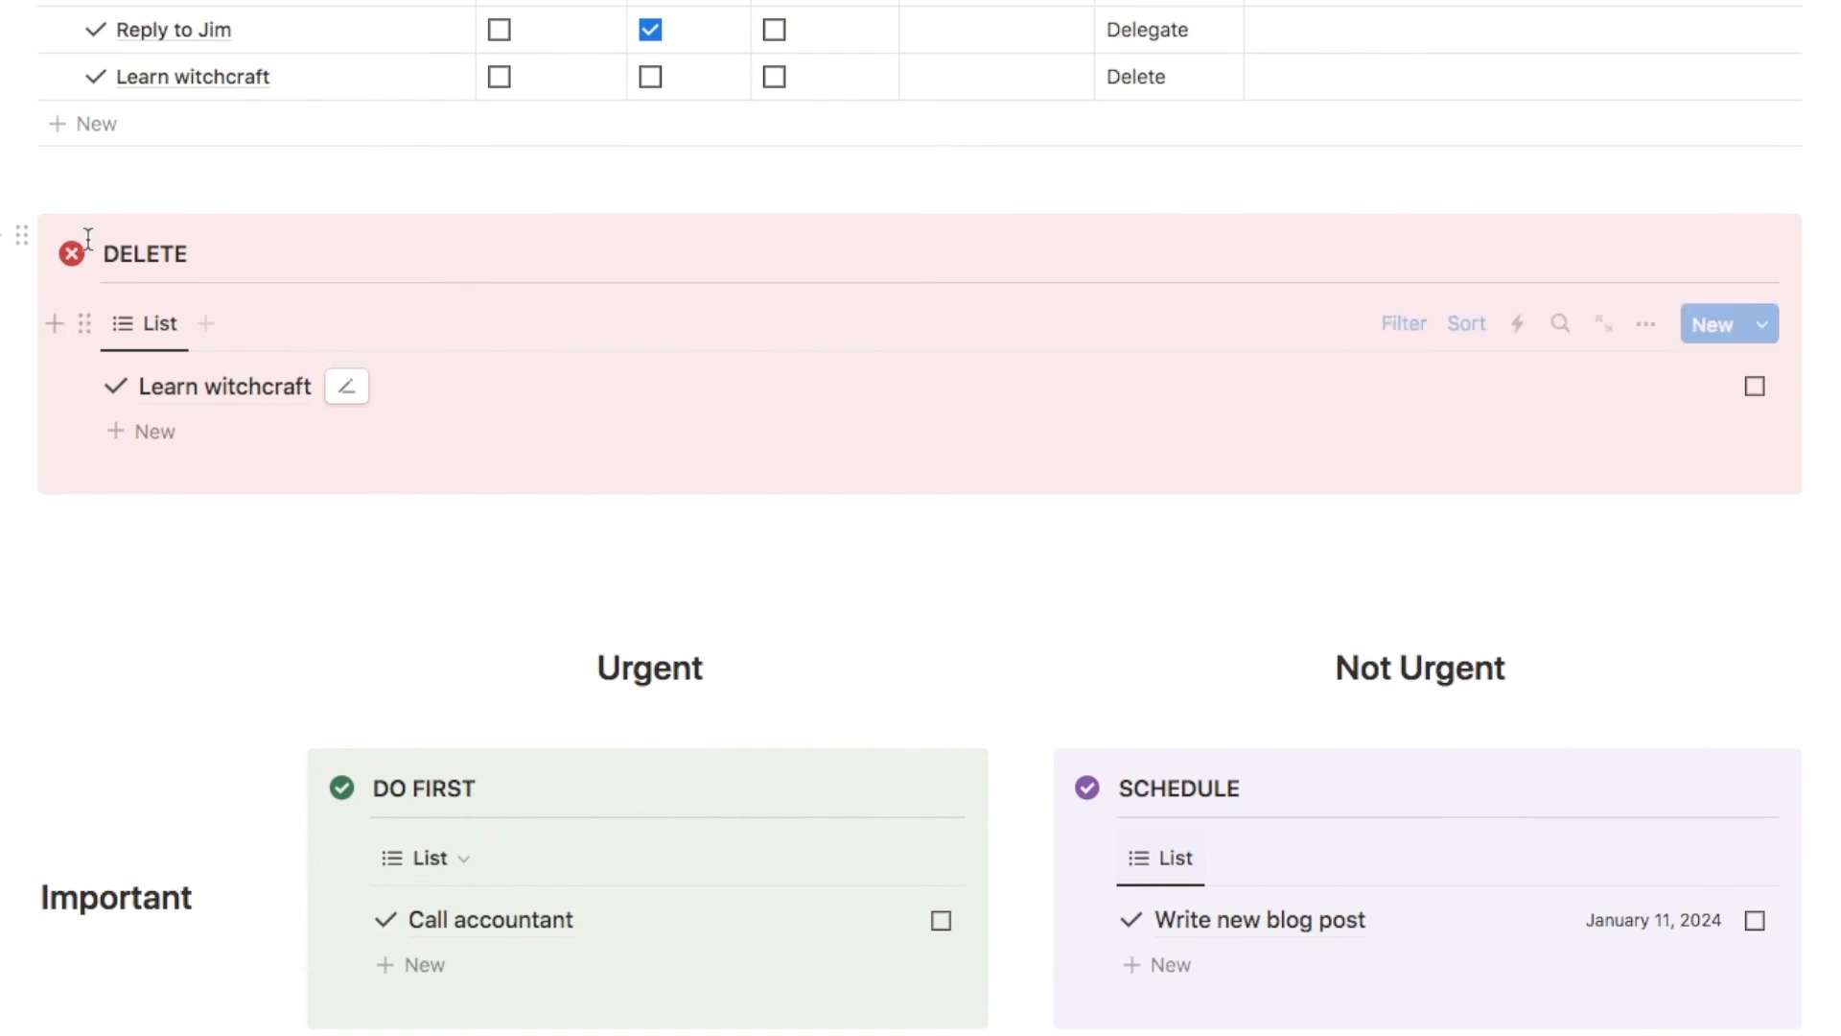
{"action": "left_click_drag", "start_coordinate": [23, 234], "coordinate": [1329, 580]}
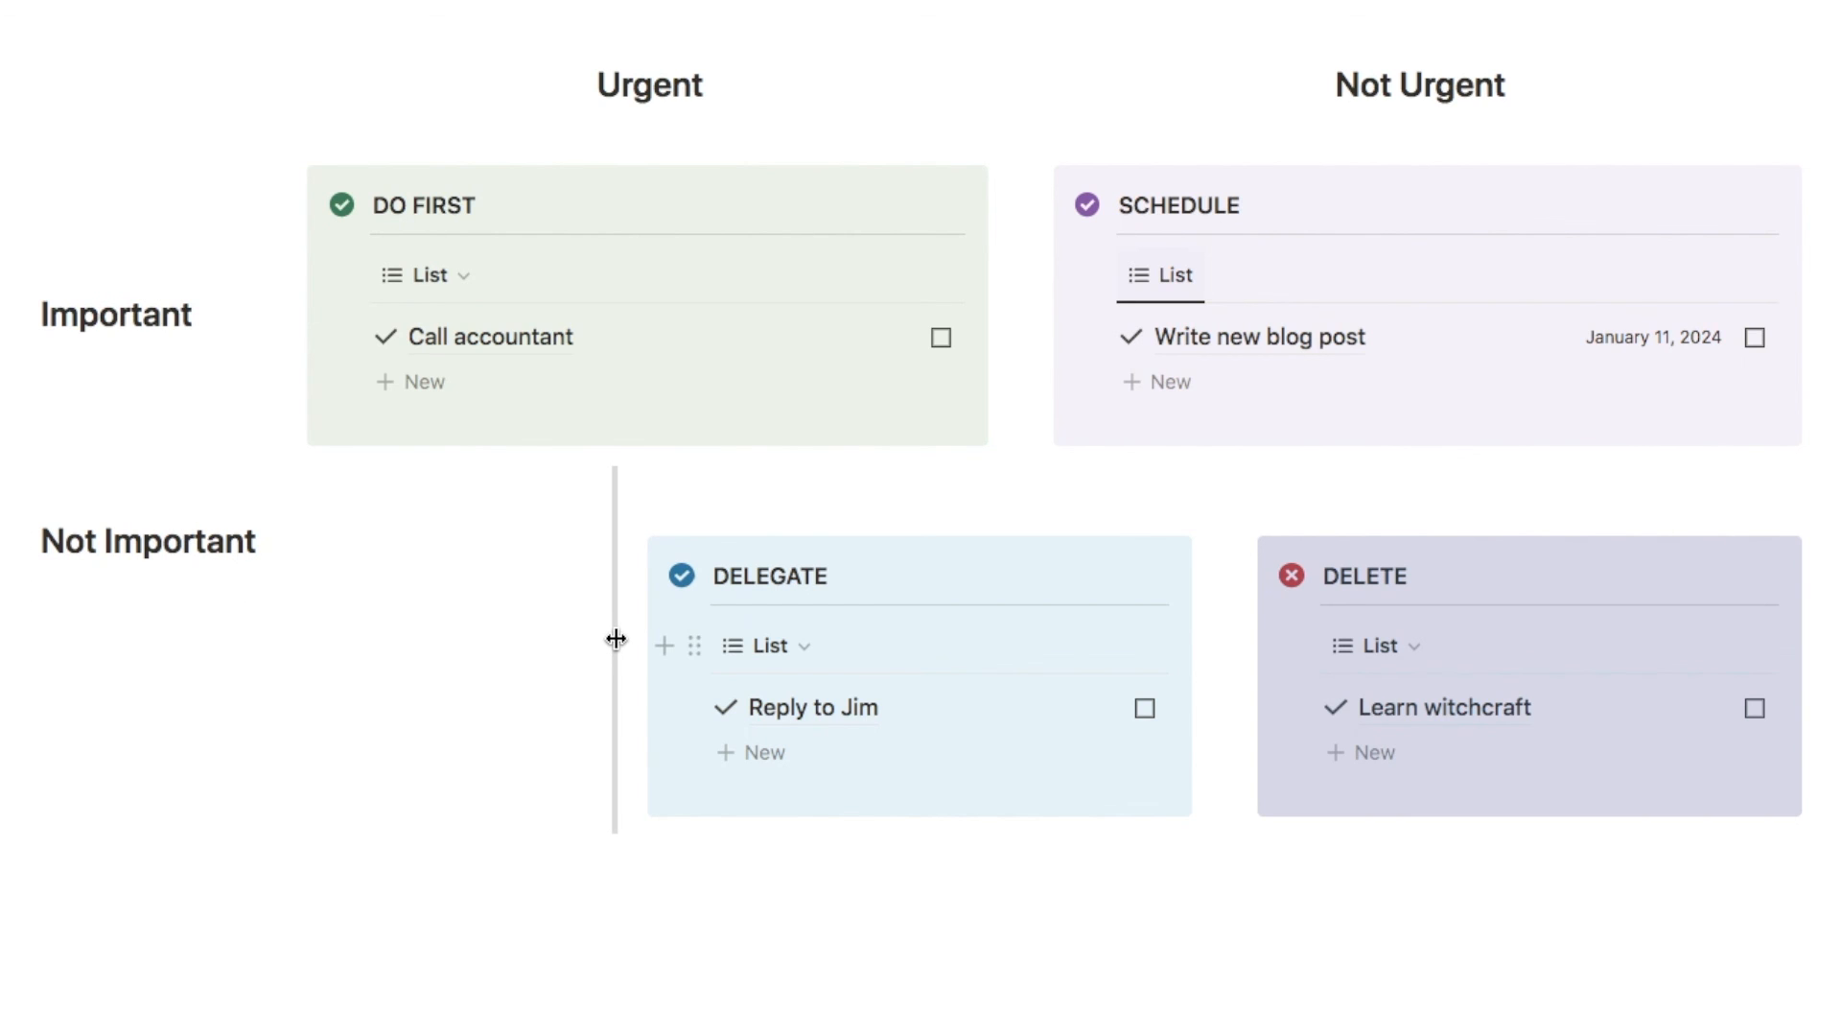
Resize the lower row's columns to line up with the callouts above, and add two blank lines above the Not Important heading
{"action": "left_click_drag", "start_coordinate": [616, 638], "coordinate": [288, 643]}
{"action": "left_click_drag", "start_coordinate": [1233, 654], "coordinate": [1034, 655]}
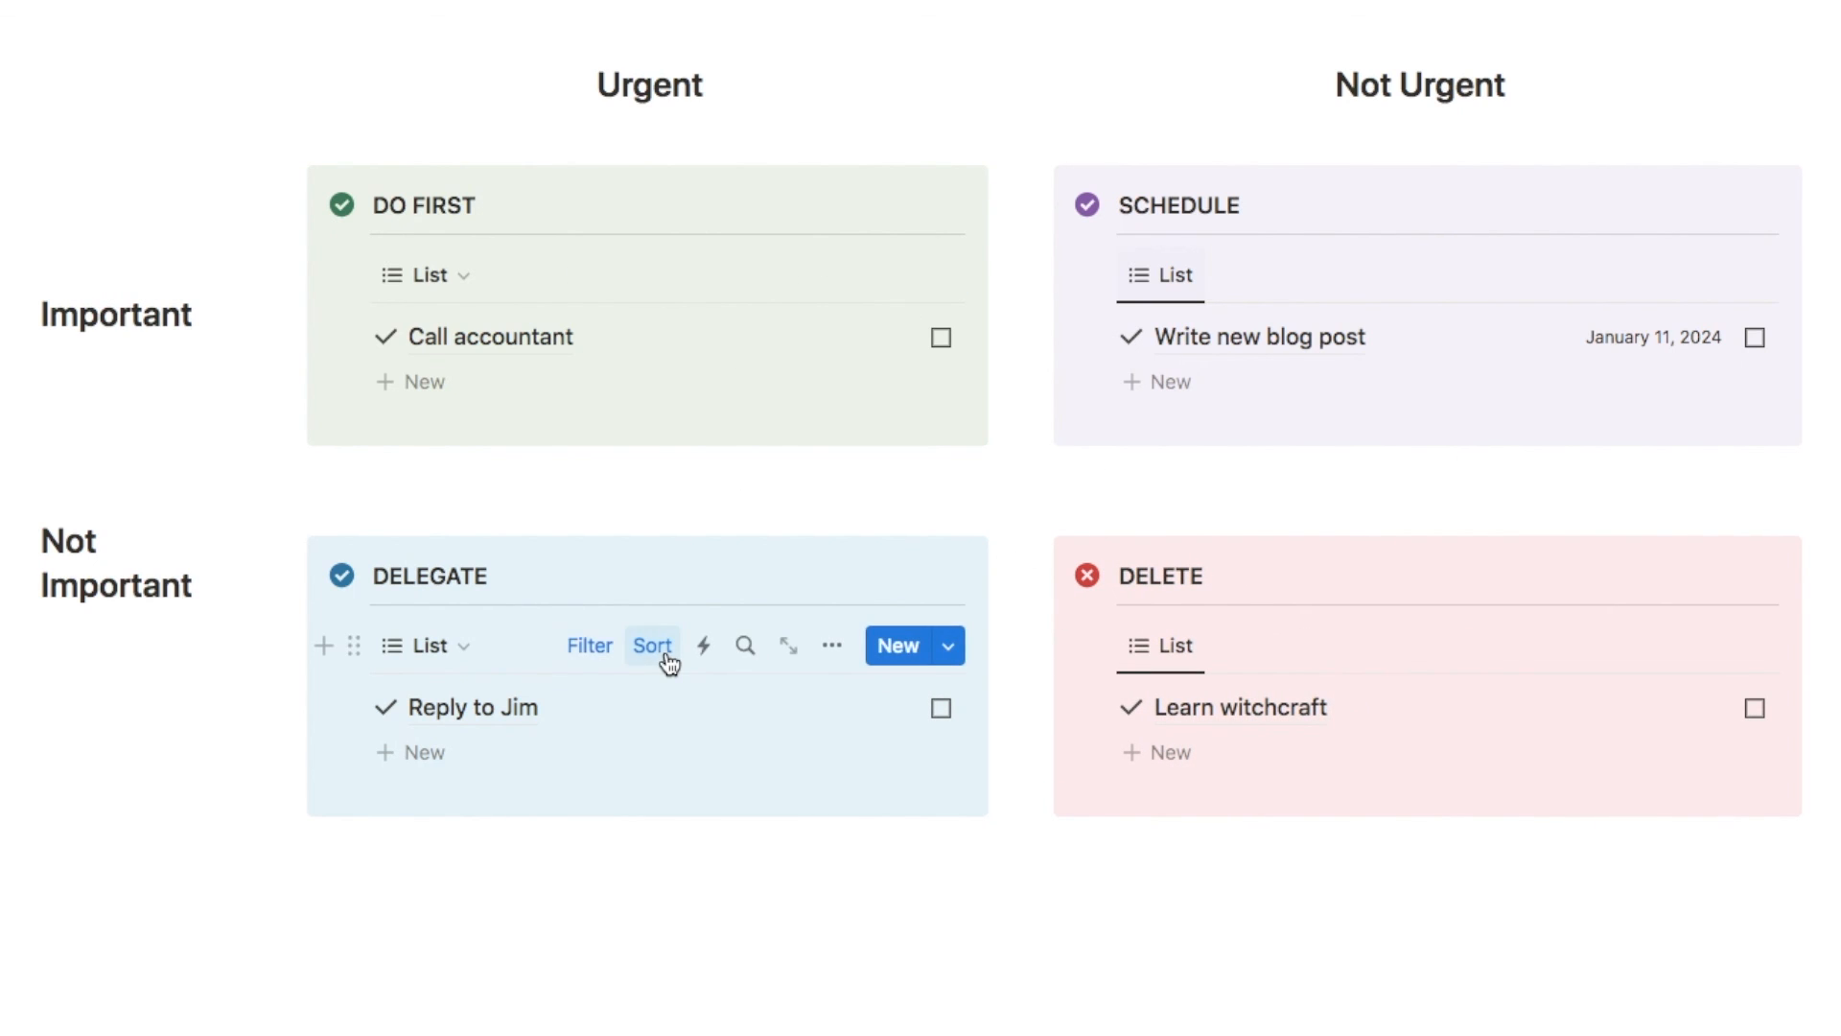
{"action": "left_click", "coordinate": [42, 542]}
{"action": "key", "text": "Return"}
{"action": "key", "text": "Return"}
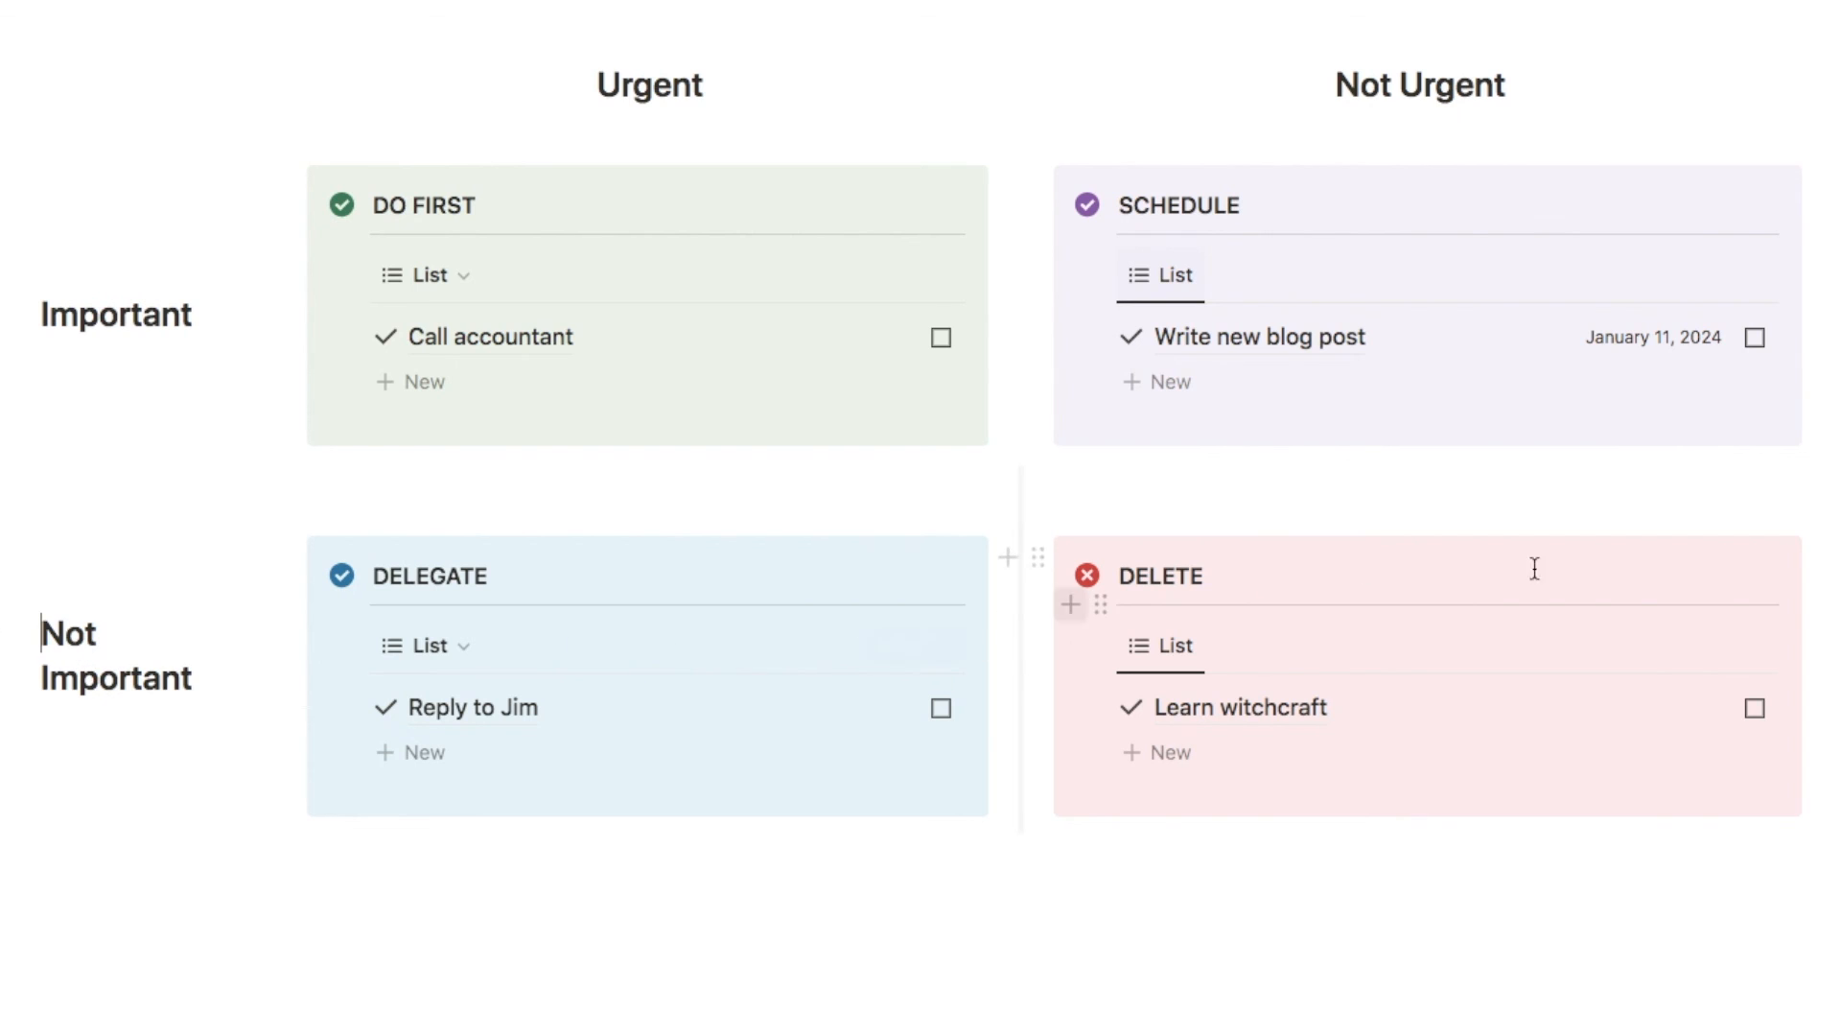
Add a task named Walk dog from the DO FIRST list and mark it as both Important and Urgent
{"action": "scroll", "coordinate": [921, 436], "scroll_direction": "down", "scroll_amount": 1}
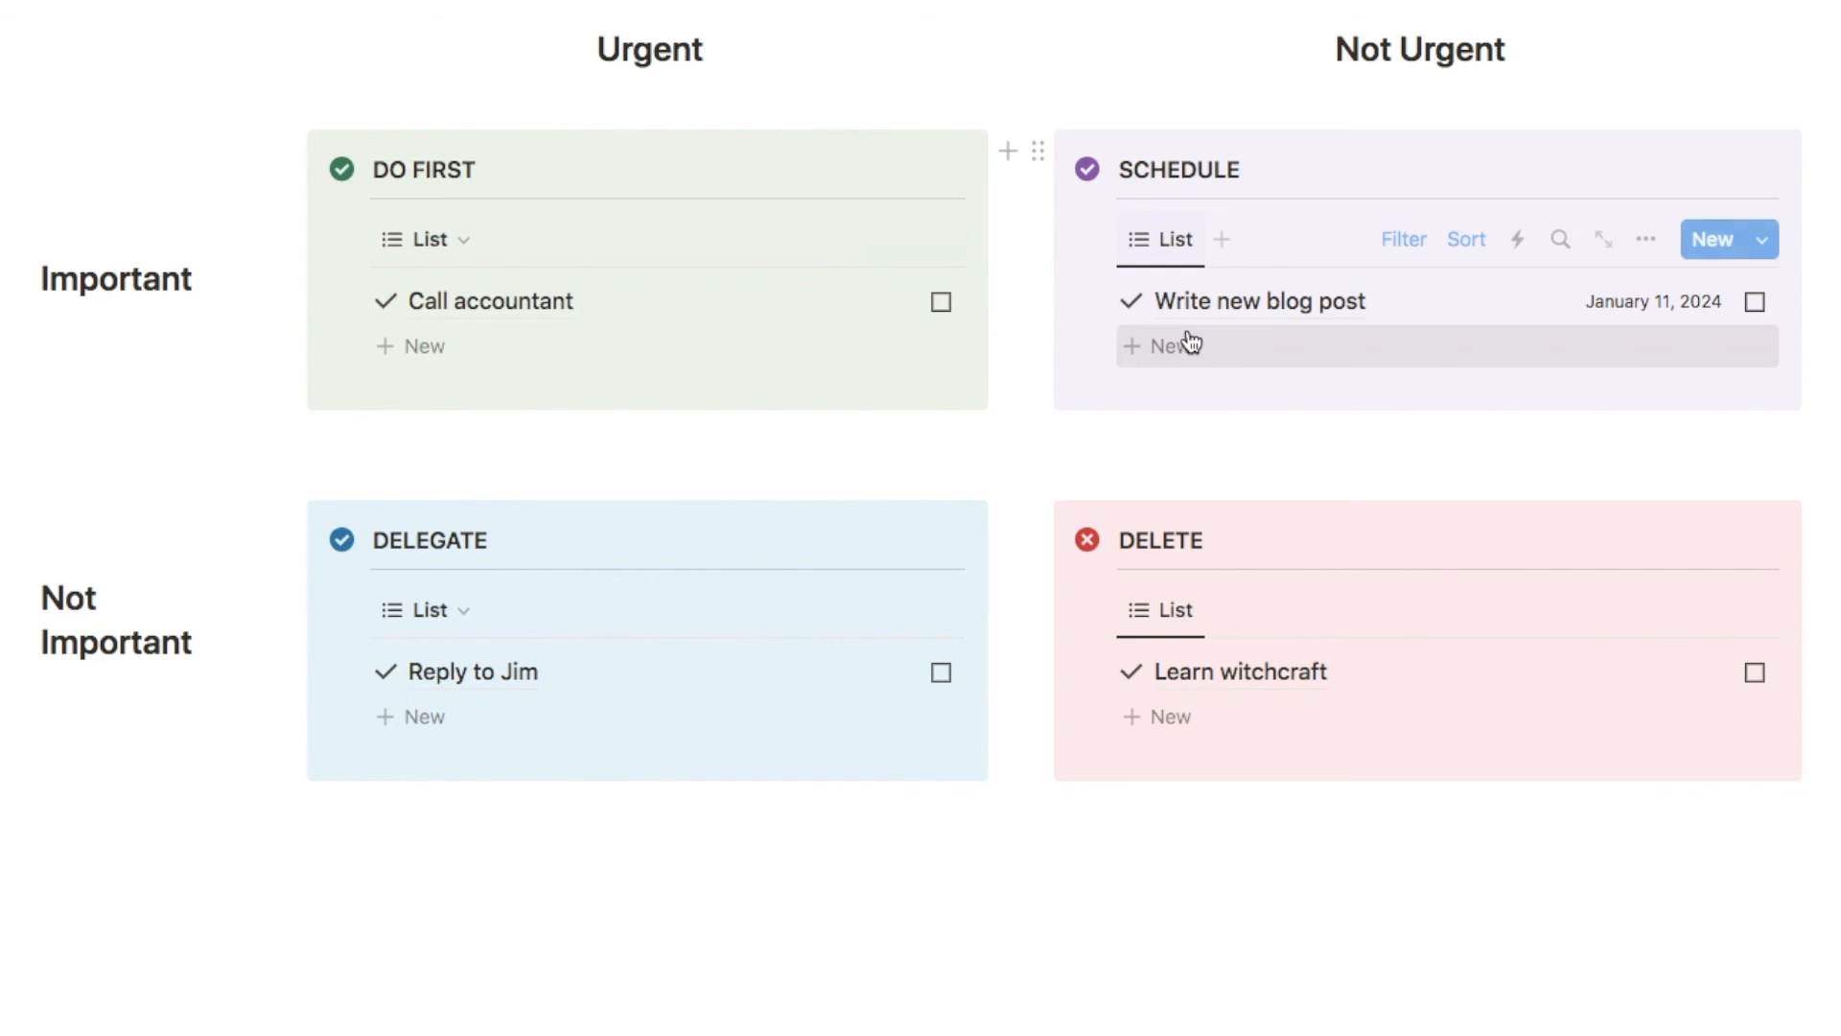
{"action": "left_click", "coordinate": [420, 352]}
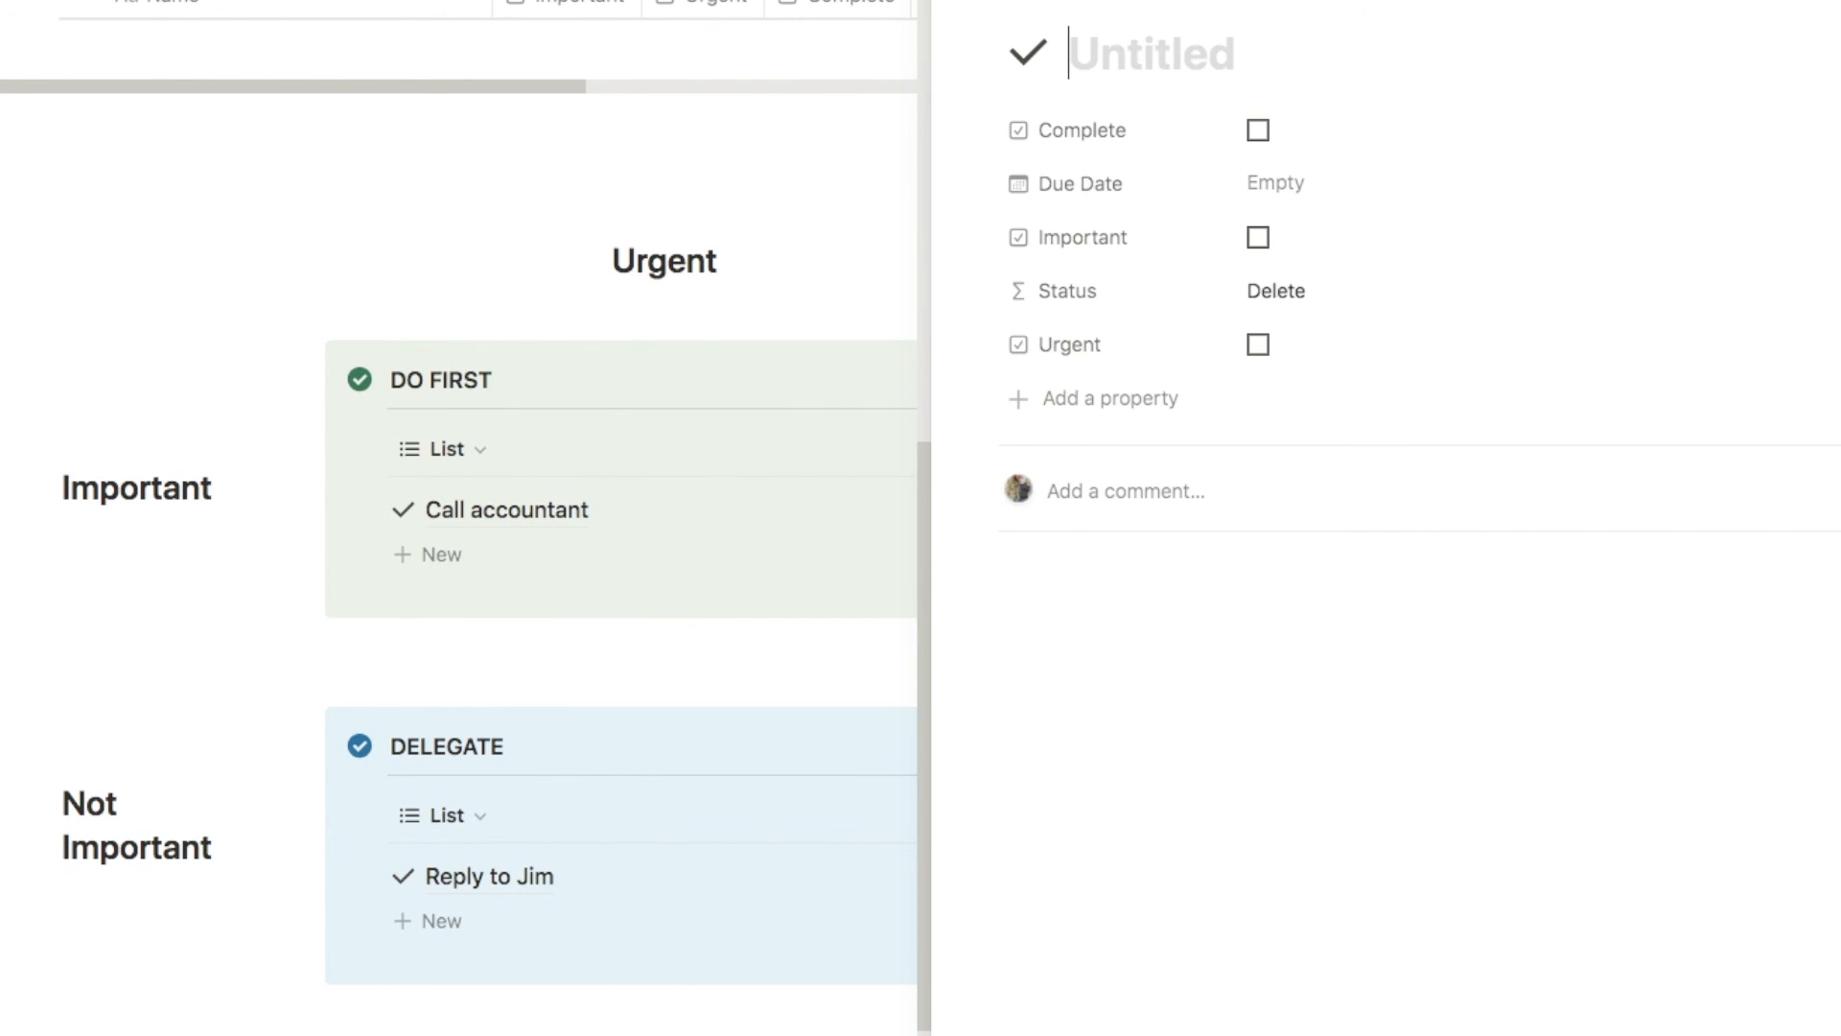
{"action": "type", "text": "Walk dog"}
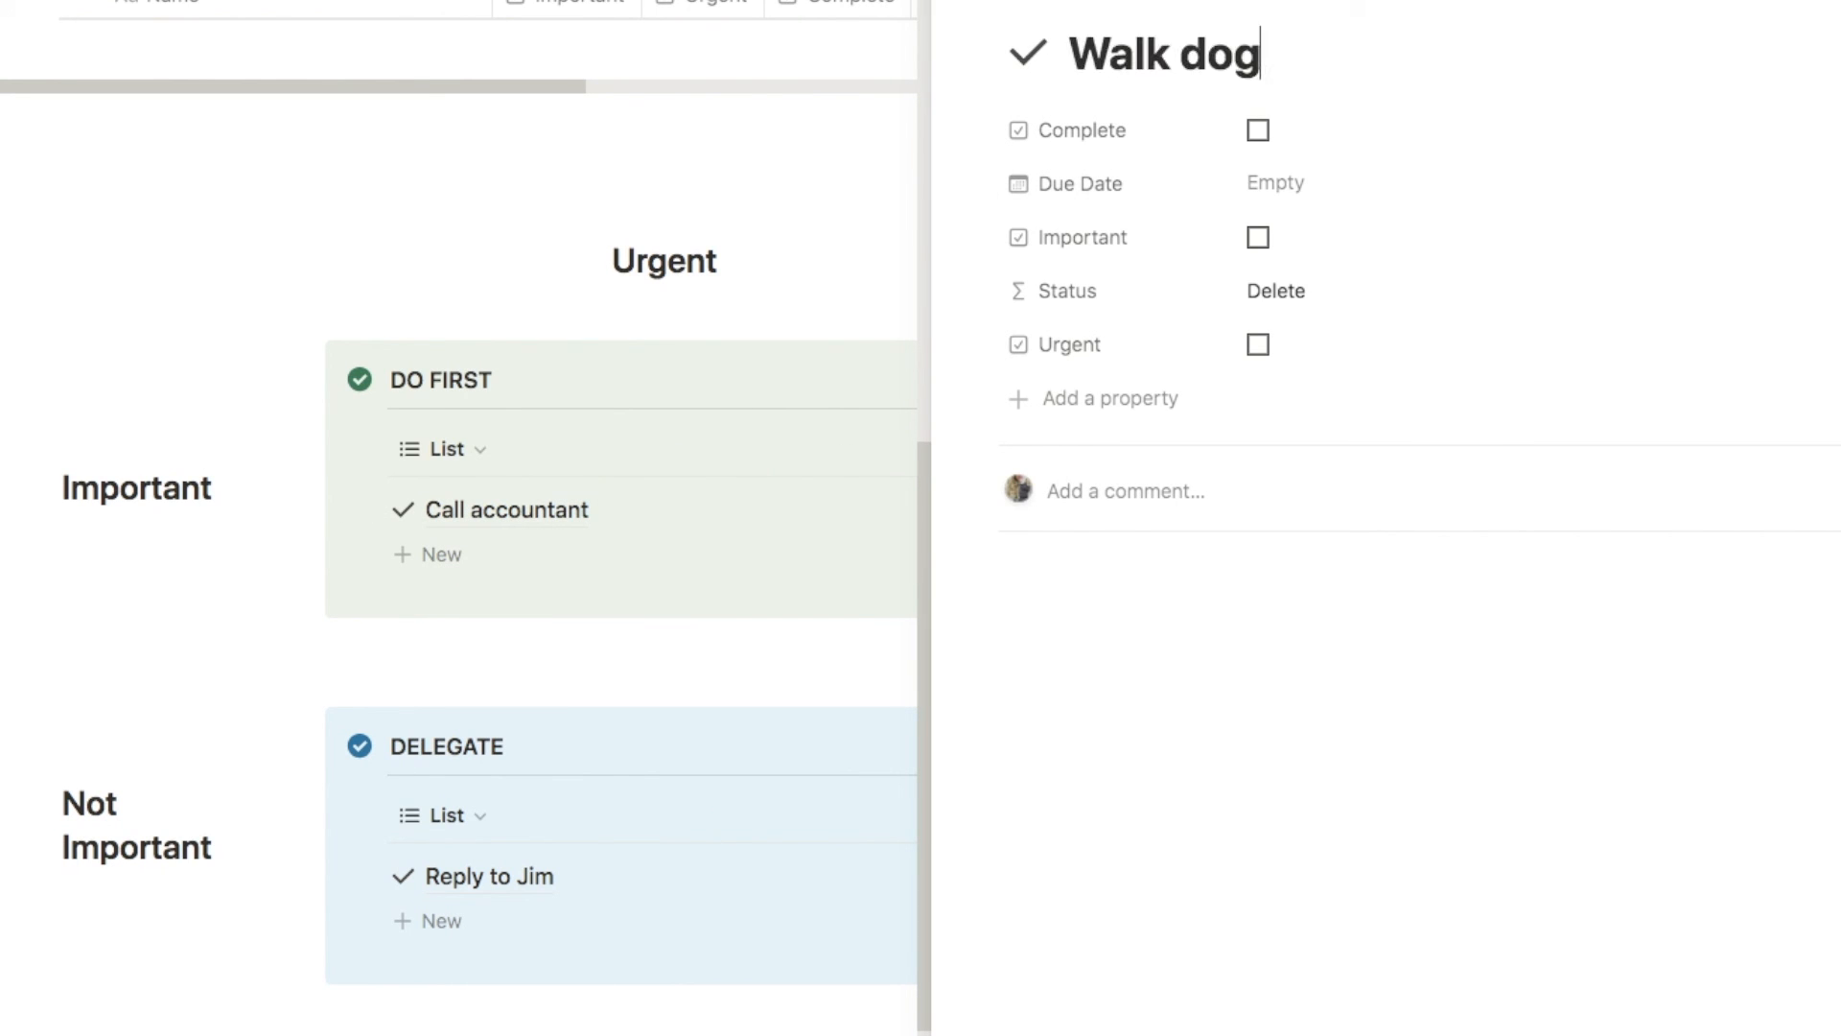
{"action": "left_click", "coordinate": [1258, 238]}
{"action": "left_click", "coordinate": [1258, 344]}
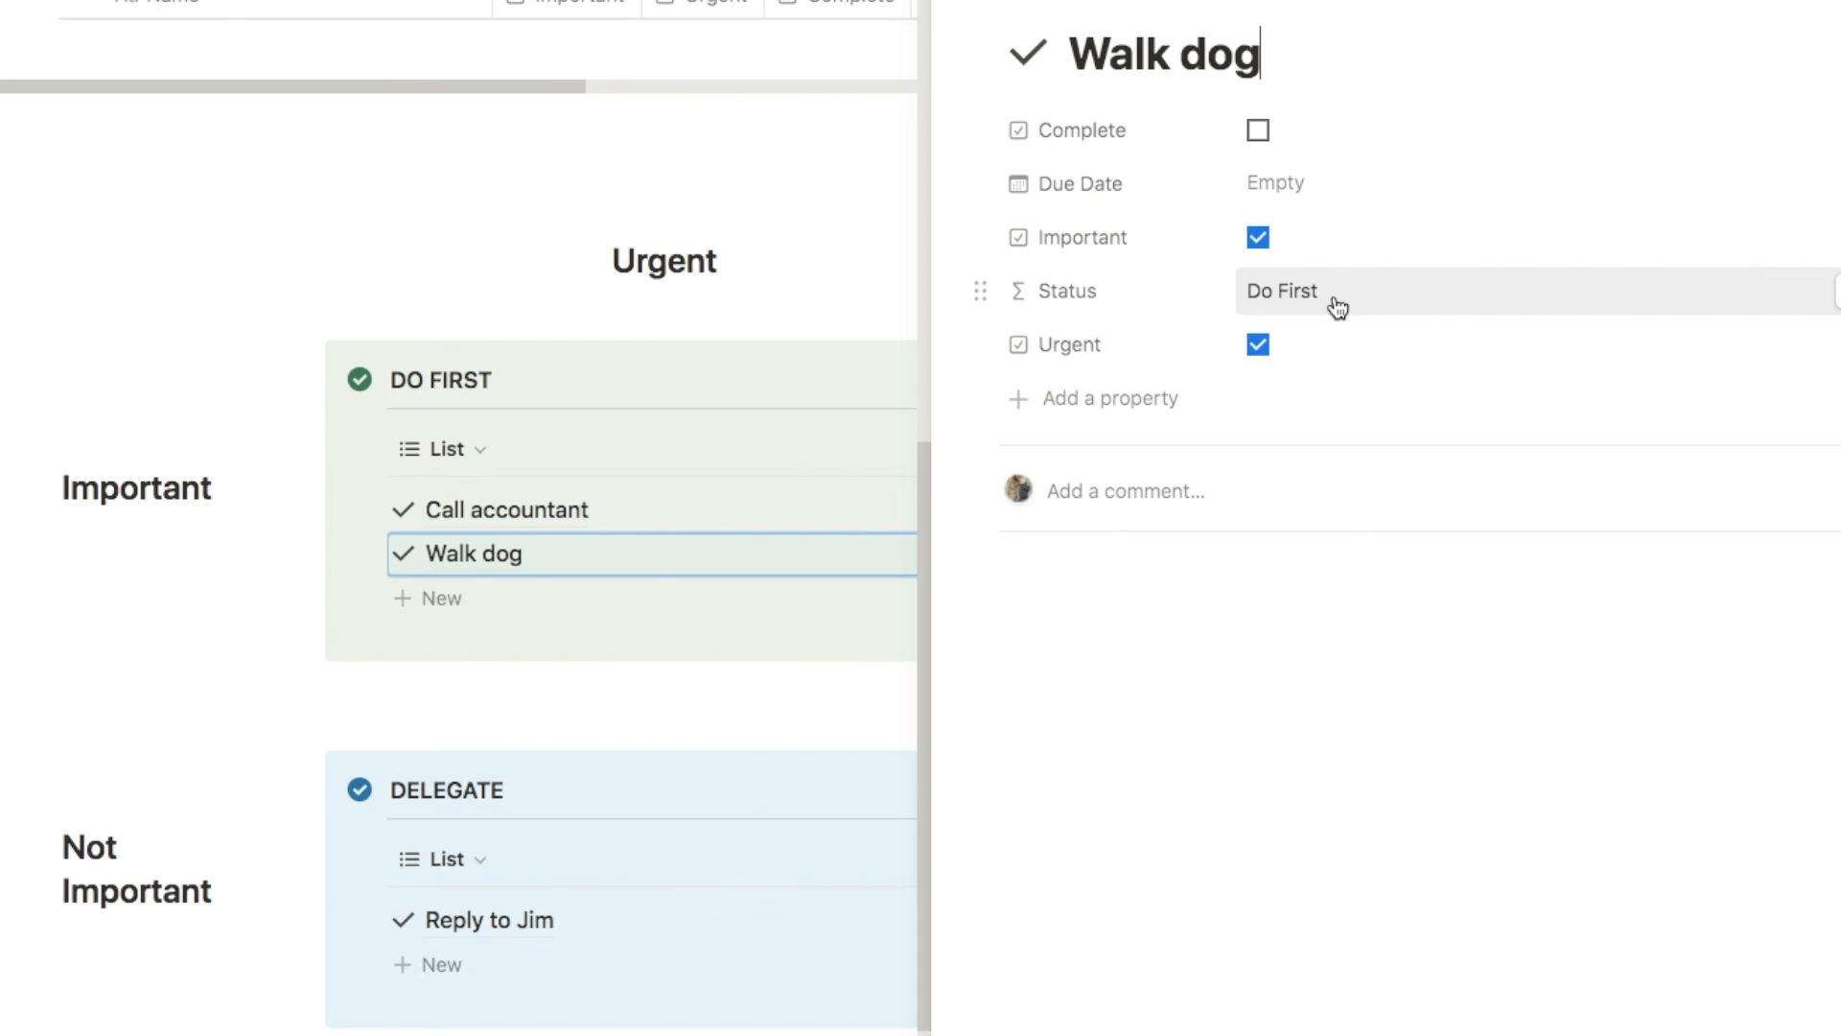
{"action": "key", "text": "Escape"}
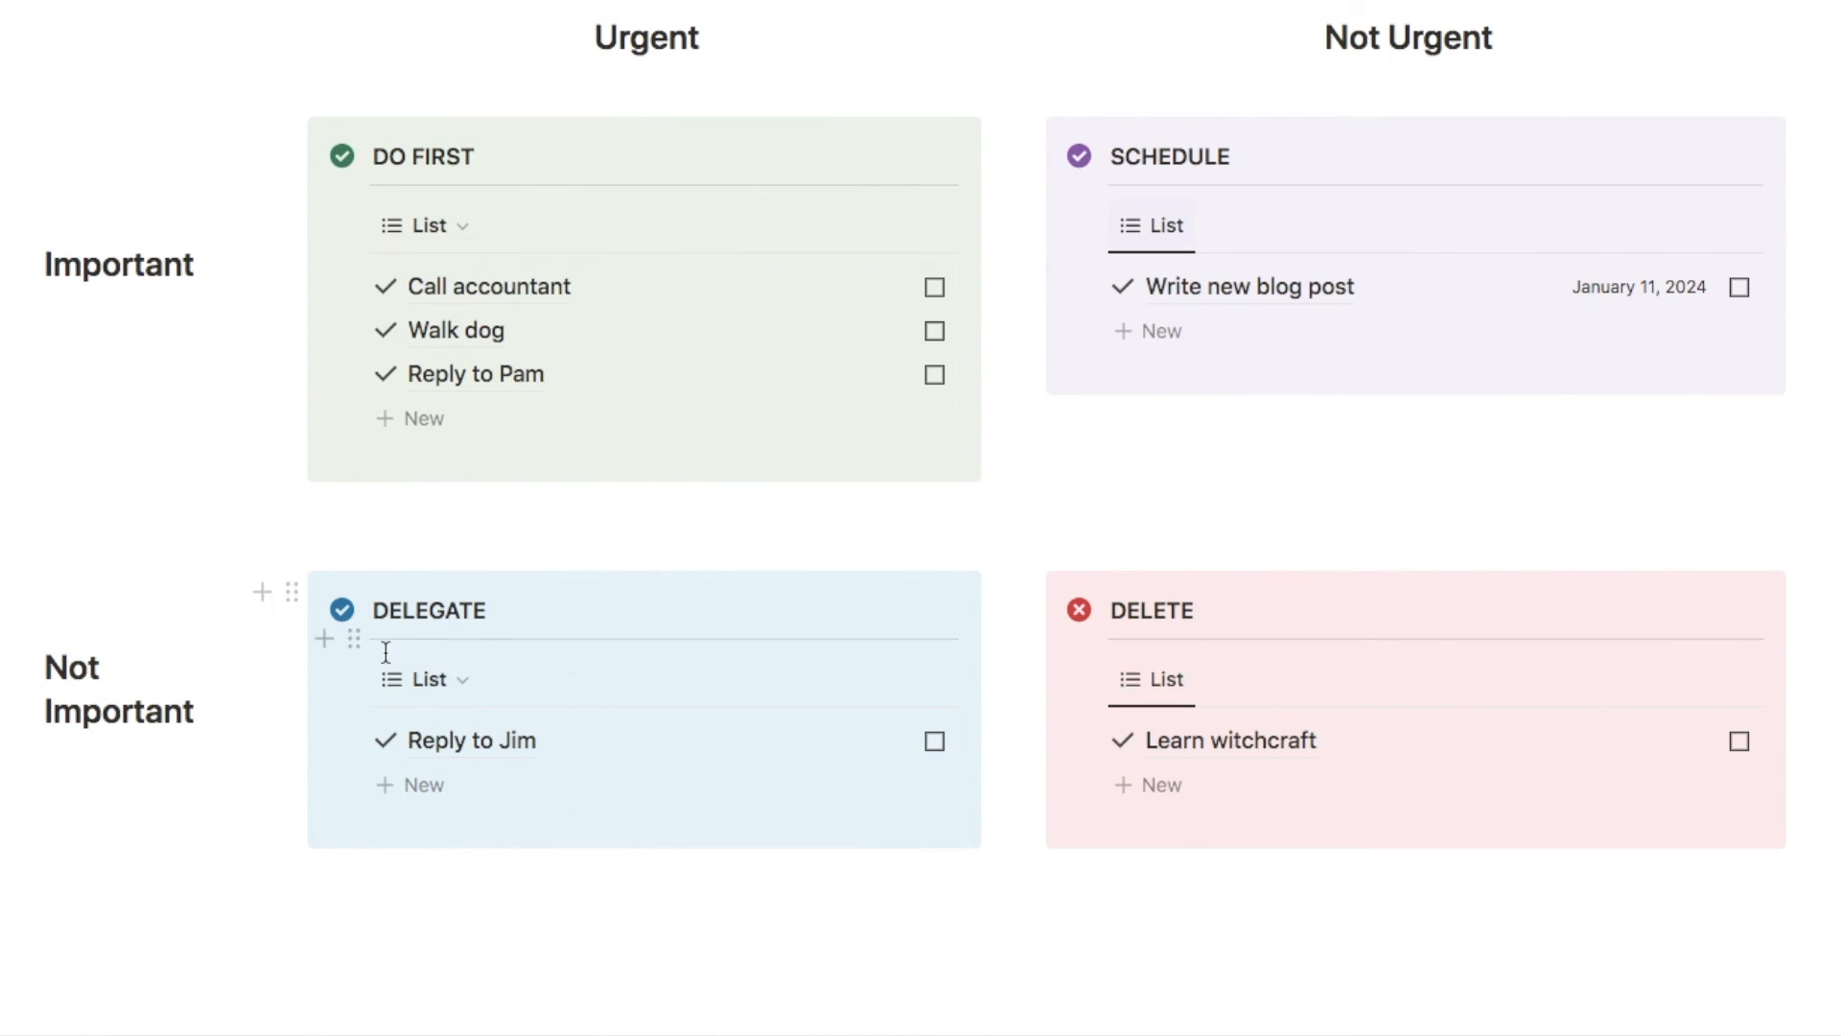
{"action": "left_click_drag", "start_coordinate": [354, 640], "coordinate": [1030, 677]}
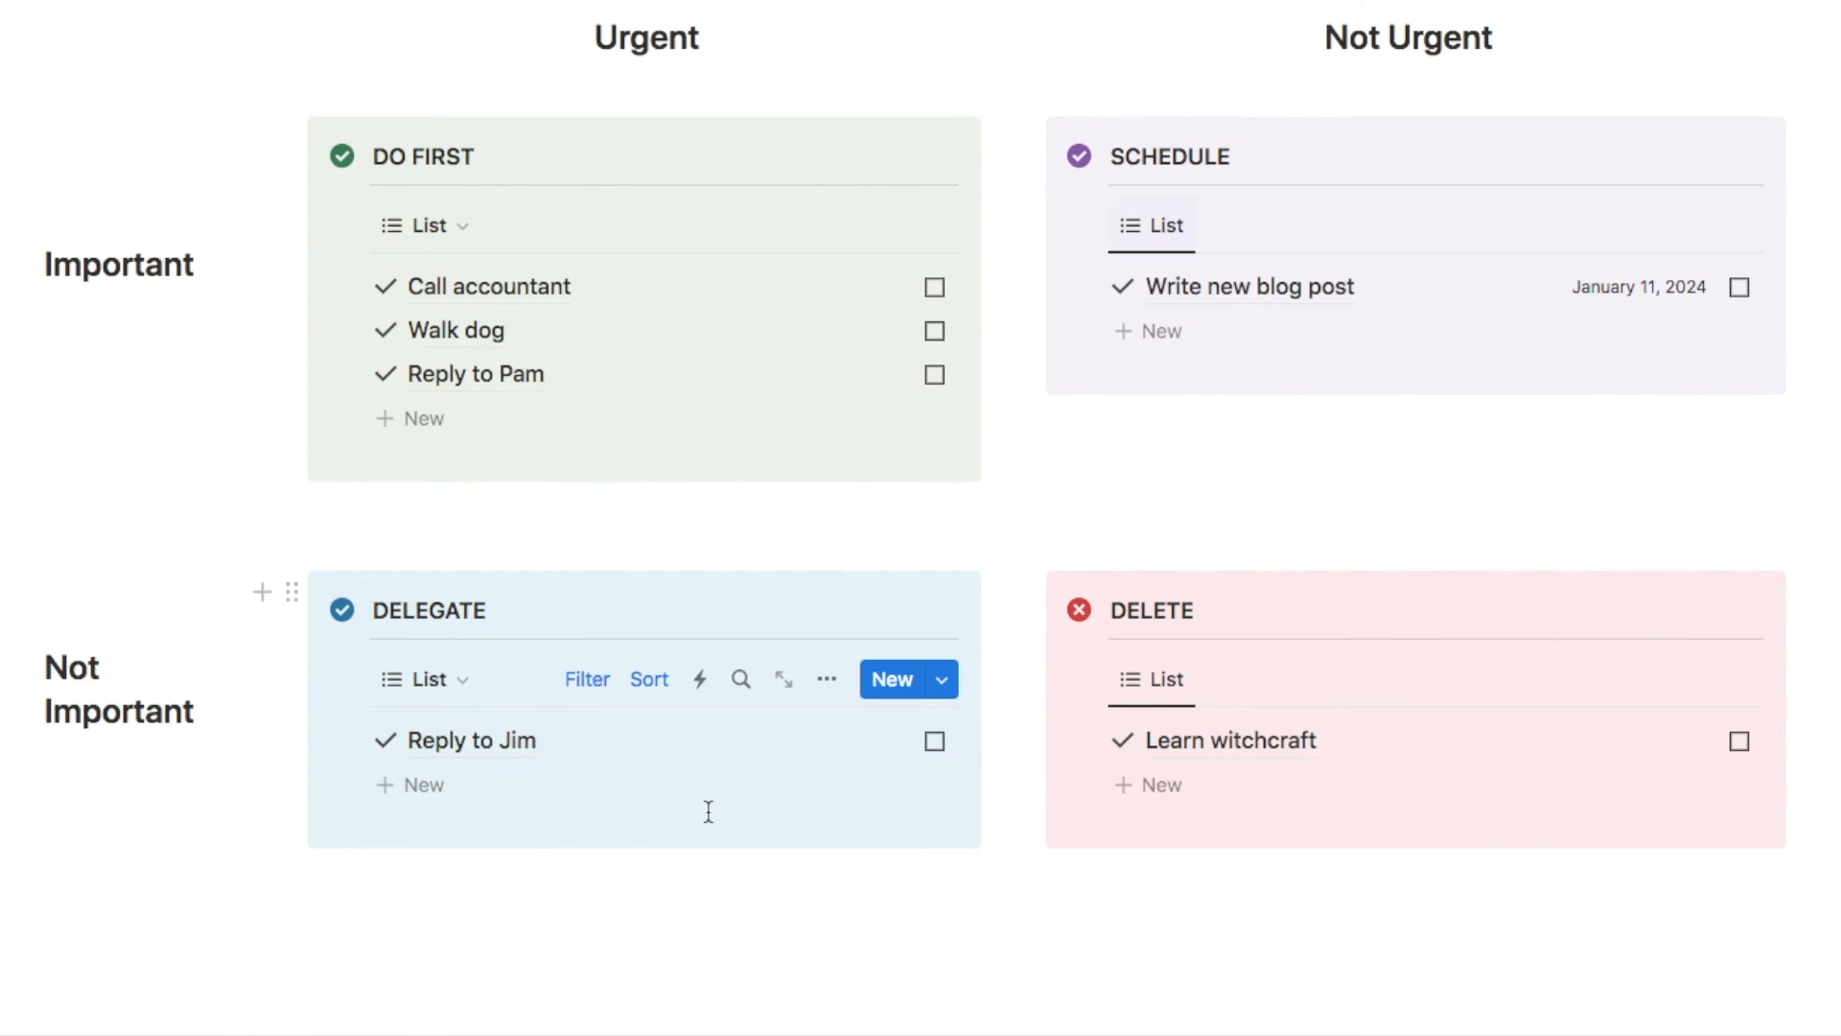
Look through the Second Brain page from its Tasks section to the current projects and goals
{"action": "scroll", "coordinate": [707, 809], "scroll_direction": "down", "scroll_amount": 1}
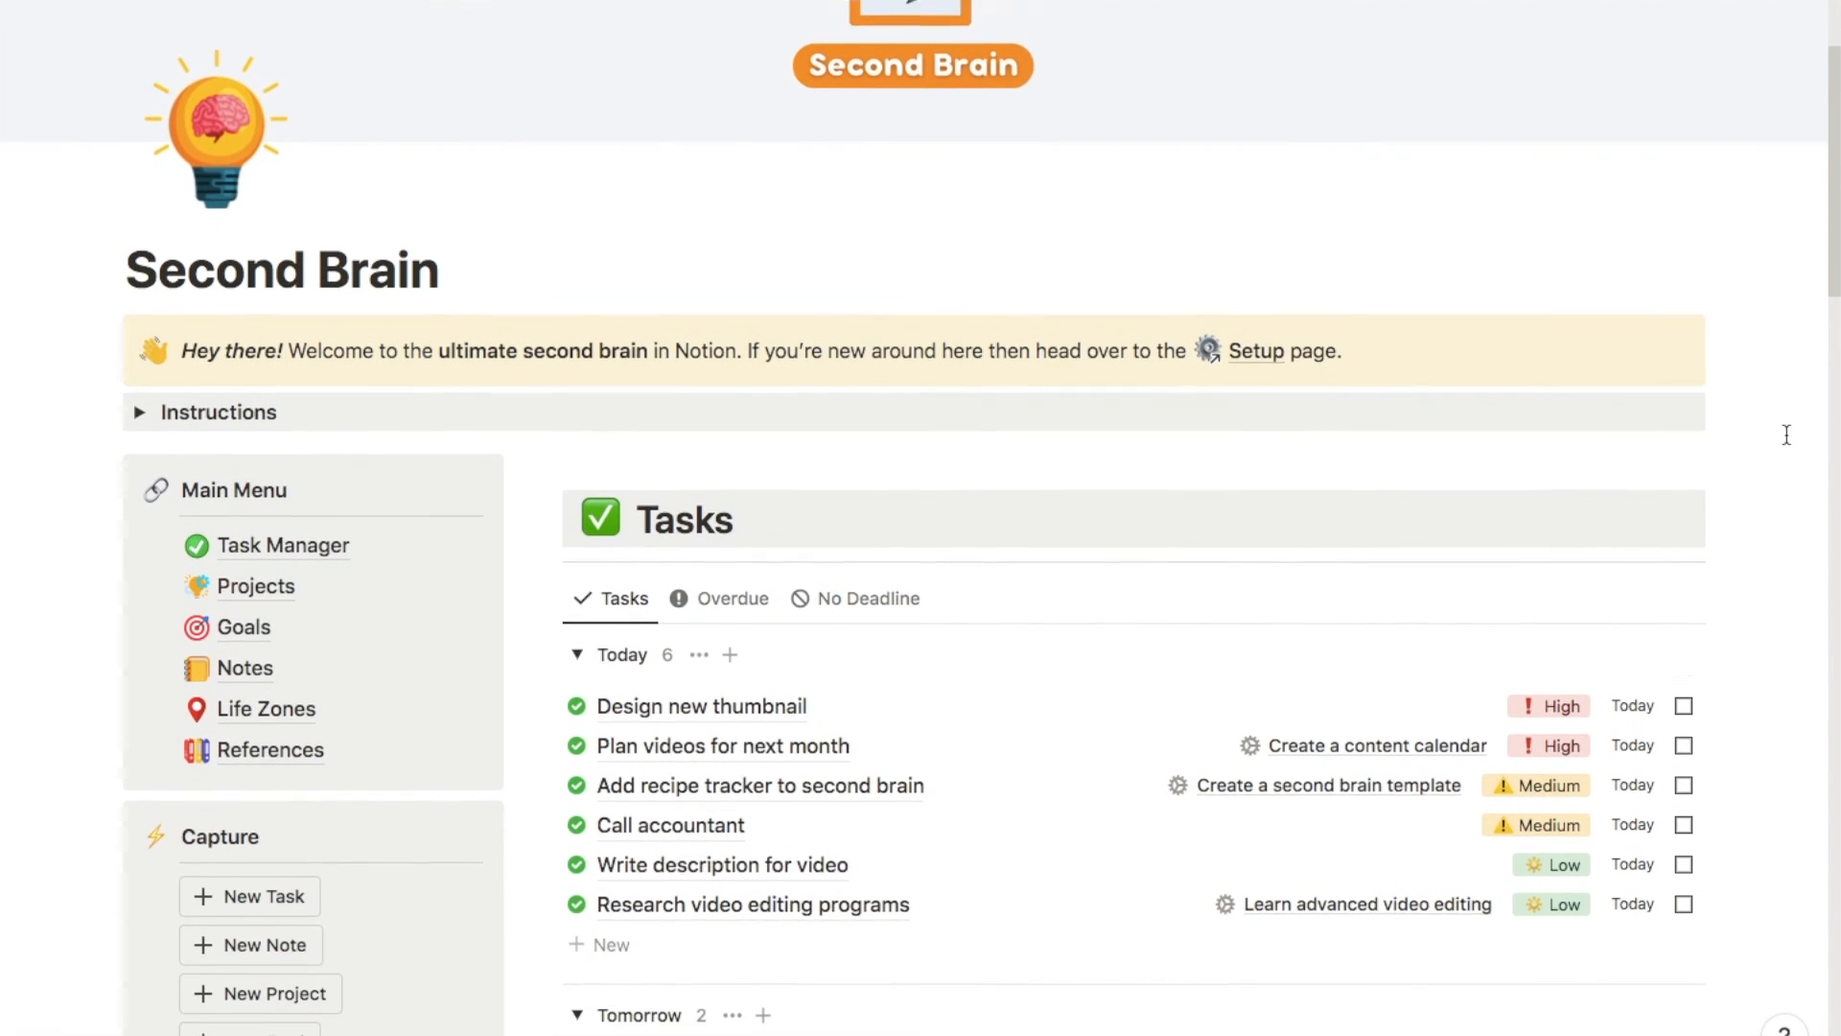
{"action": "scroll", "coordinate": [1786, 434], "scroll_direction": "down", "scroll_amount": 5}
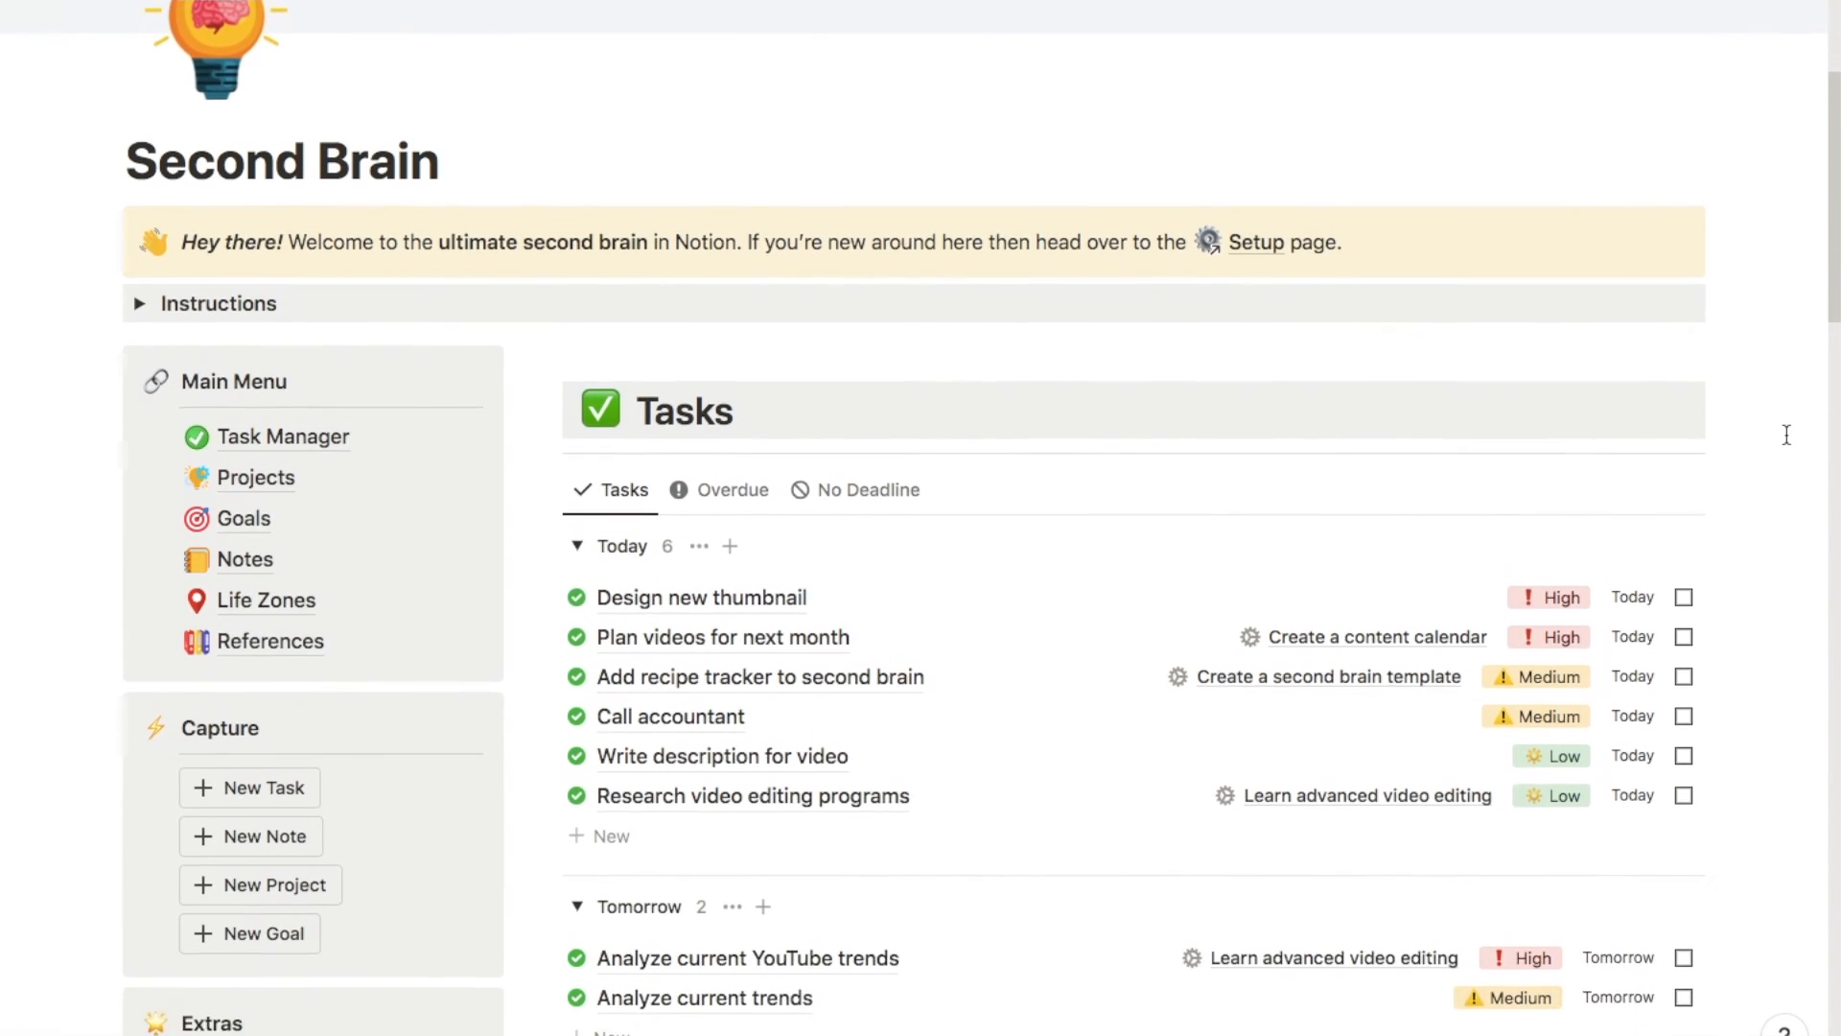
{"action": "scroll", "coordinate": [1786, 434], "scroll_direction": "down", "scroll_amount": 8}
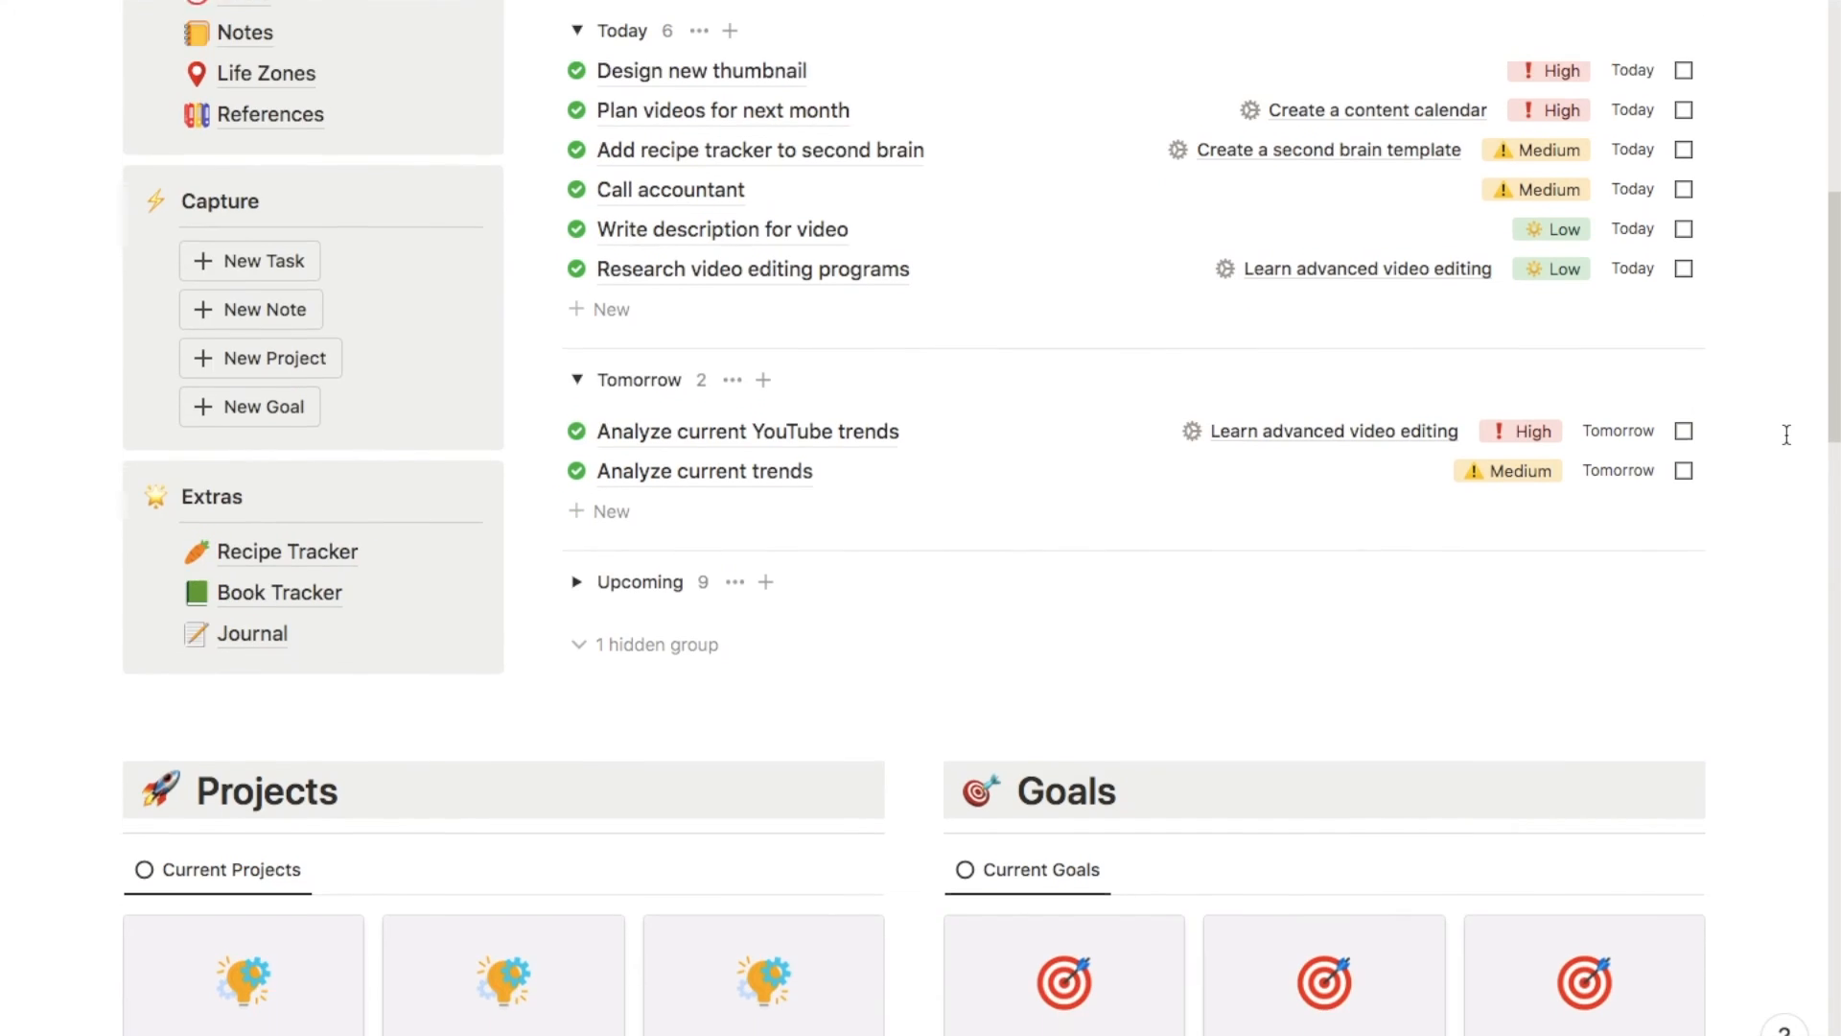
{"action": "scroll", "coordinate": [1786, 434], "scroll_direction": "down", "scroll_amount": 8}
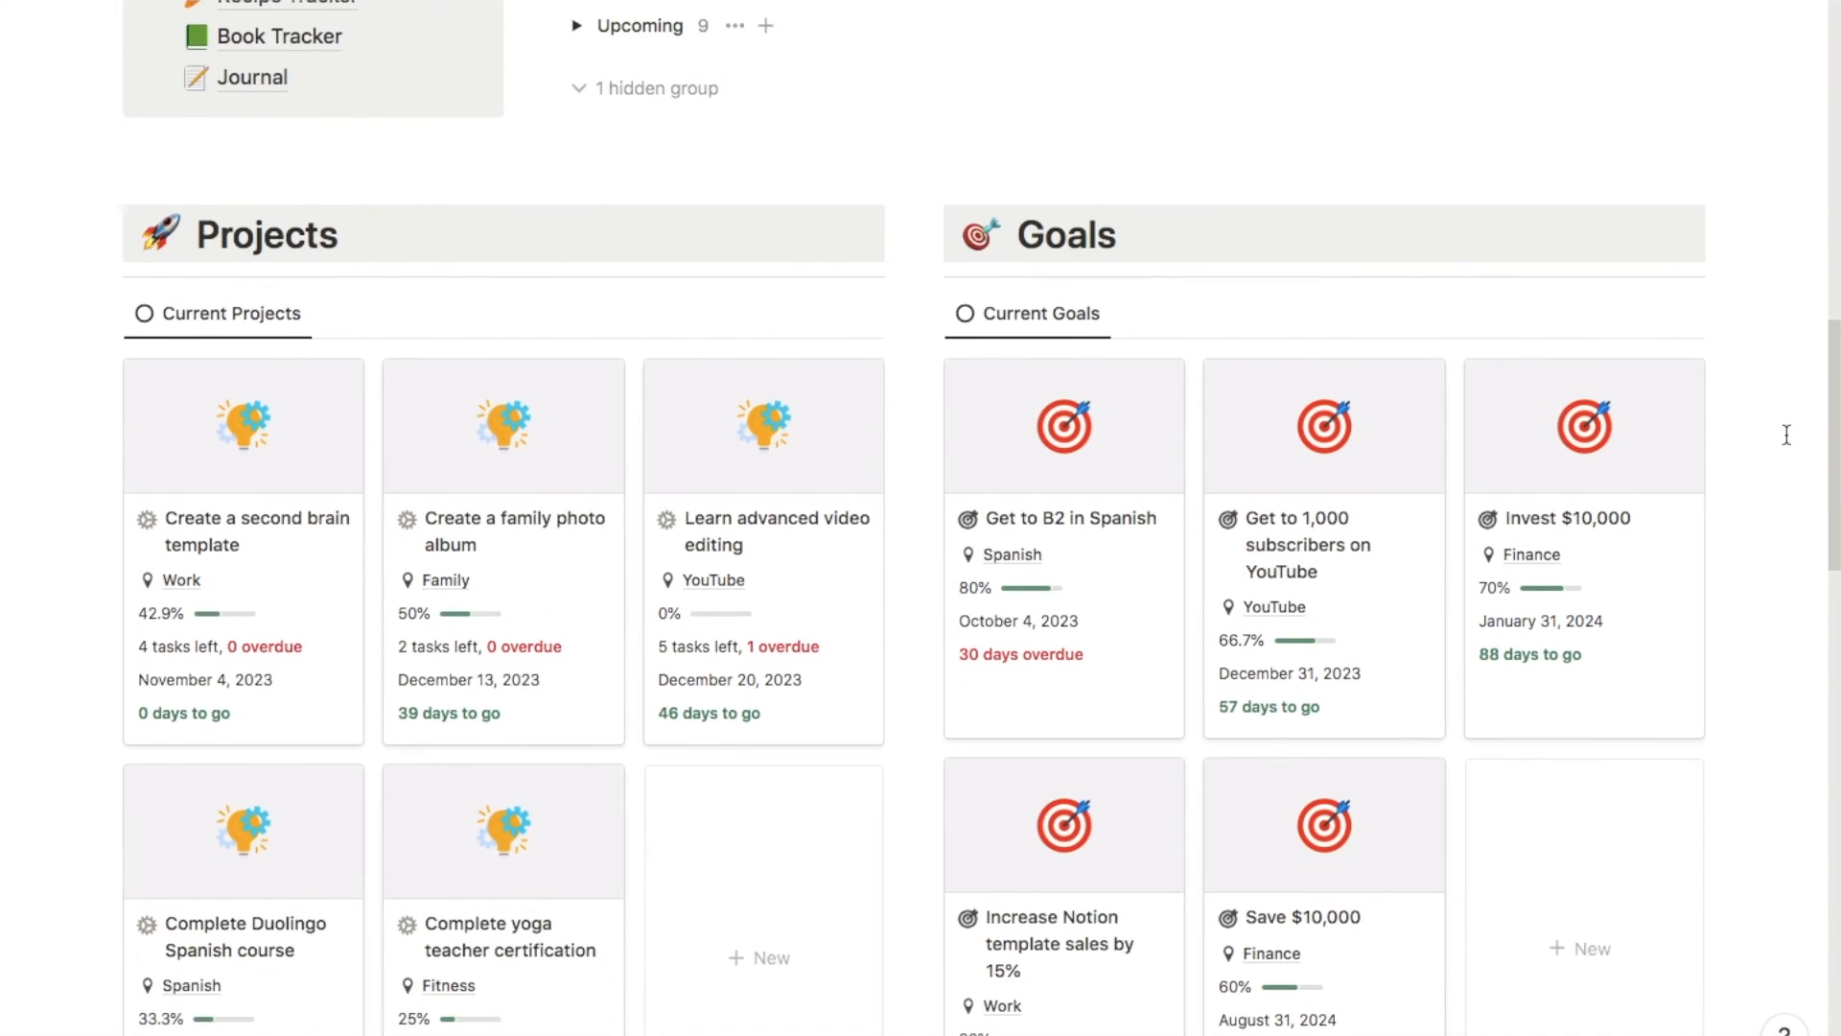